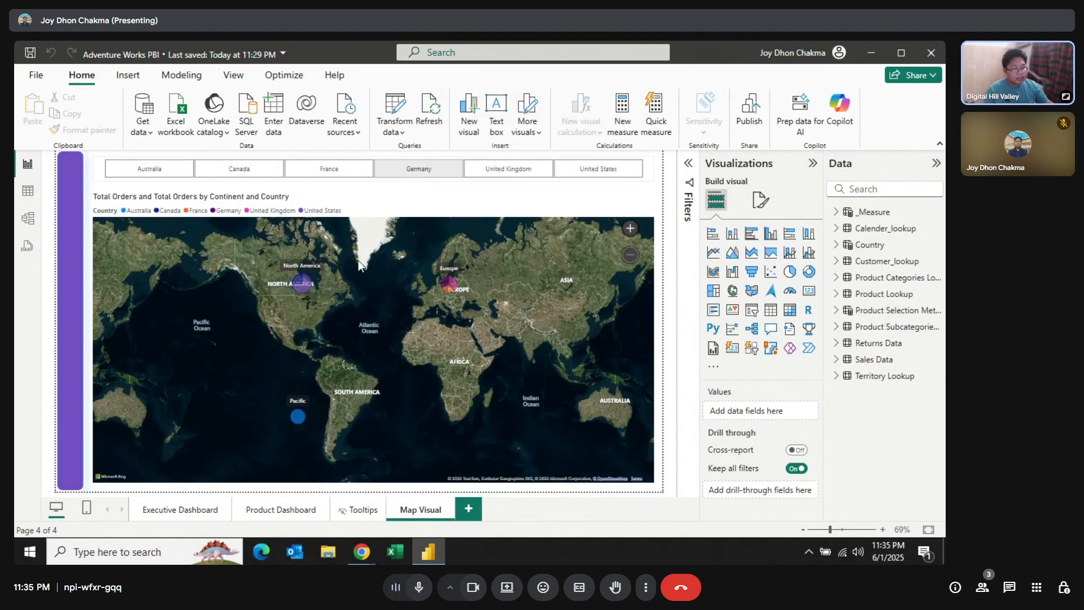
Delete the existing map from the Map Visual page and insert a new blank Map visual.
{"action": "left_click", "coordinate": [346, 201]}
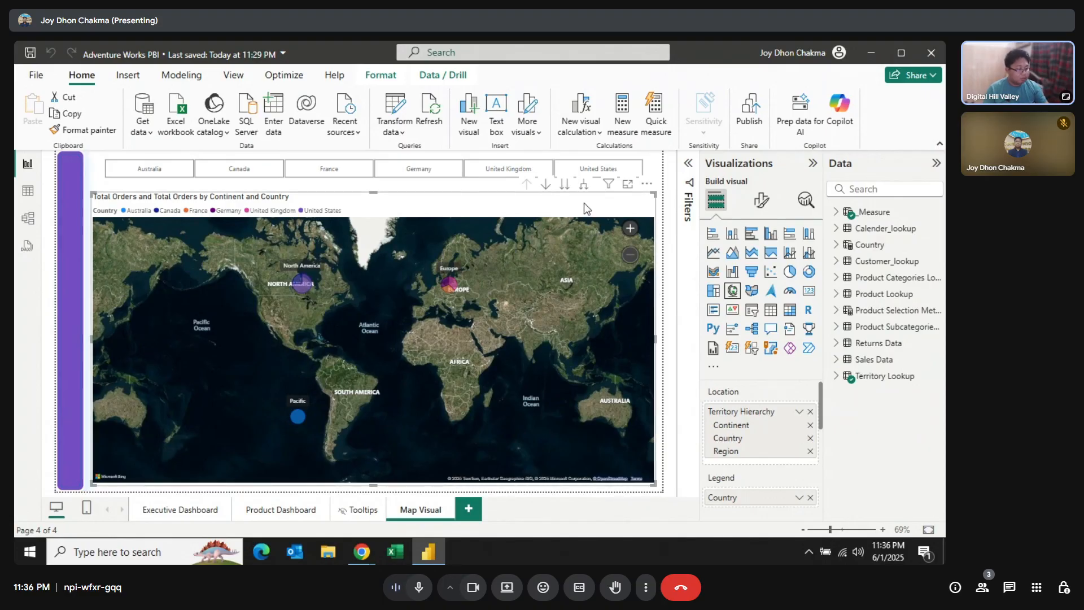
{"action": "key", "text": "Delete"}
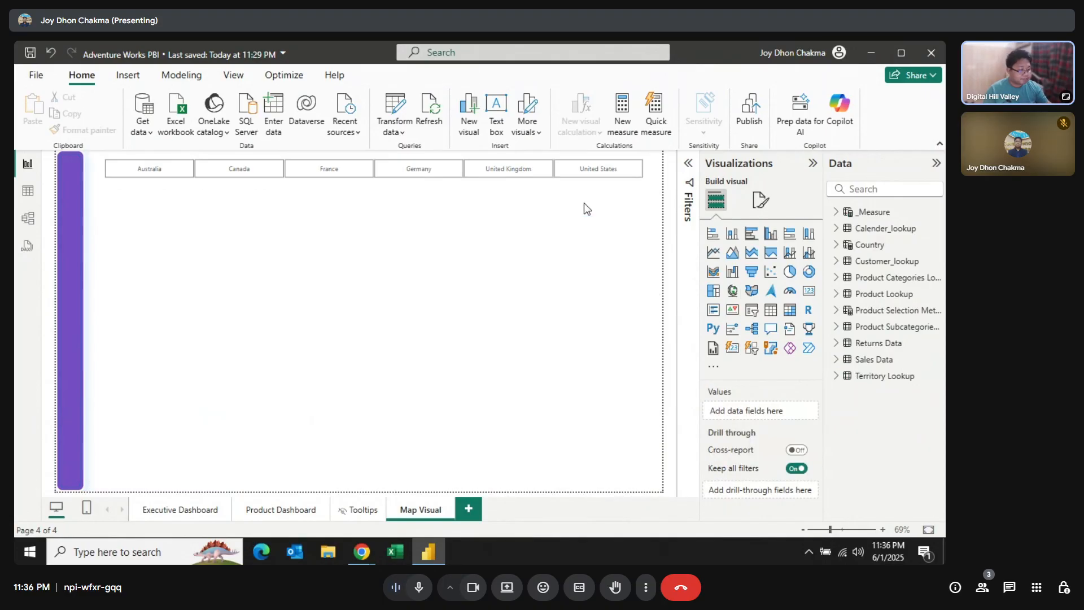
{"action": "left_click", "coordinate": [732, 291]}
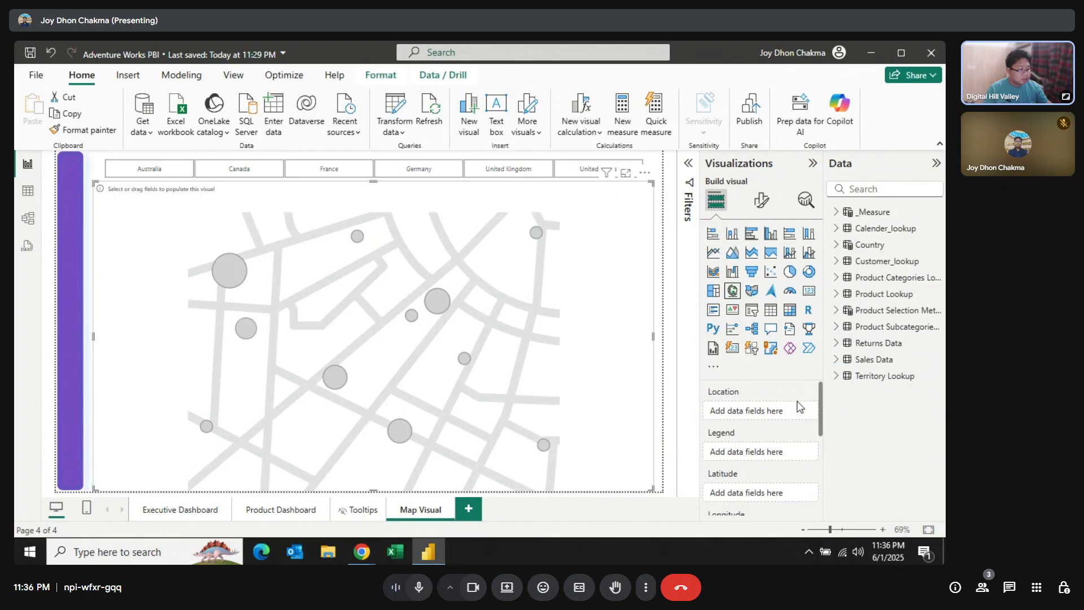
Expand the Territory Lookup table and its Territory Hierarchy, and widen the field list to show full names.
{"action": "left_click", "coordinate": [836, 376]}
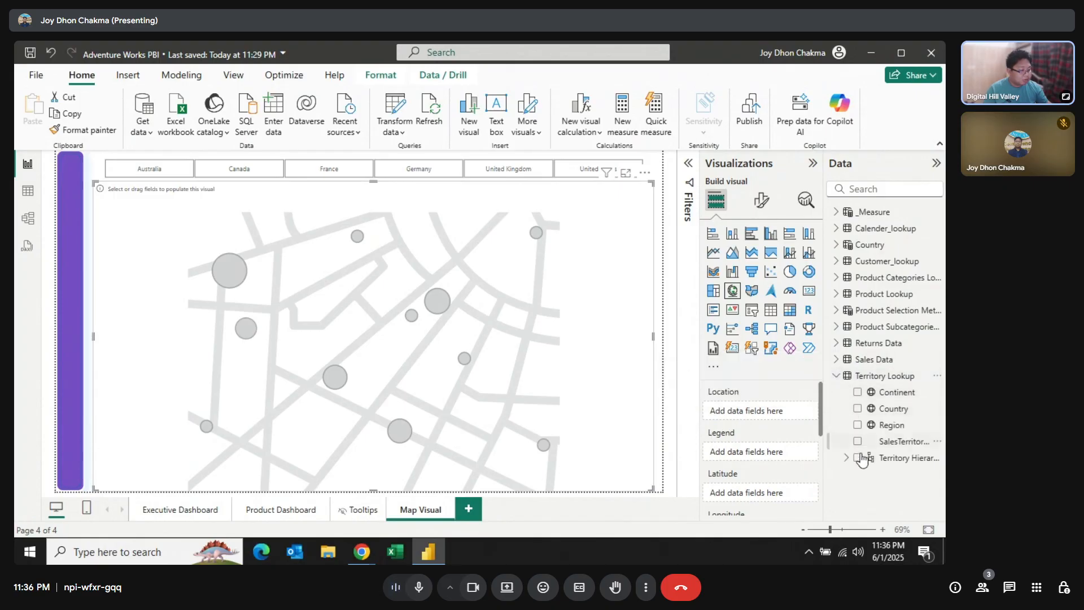
{"action": "left_click", "coordinate": [845, 457]}
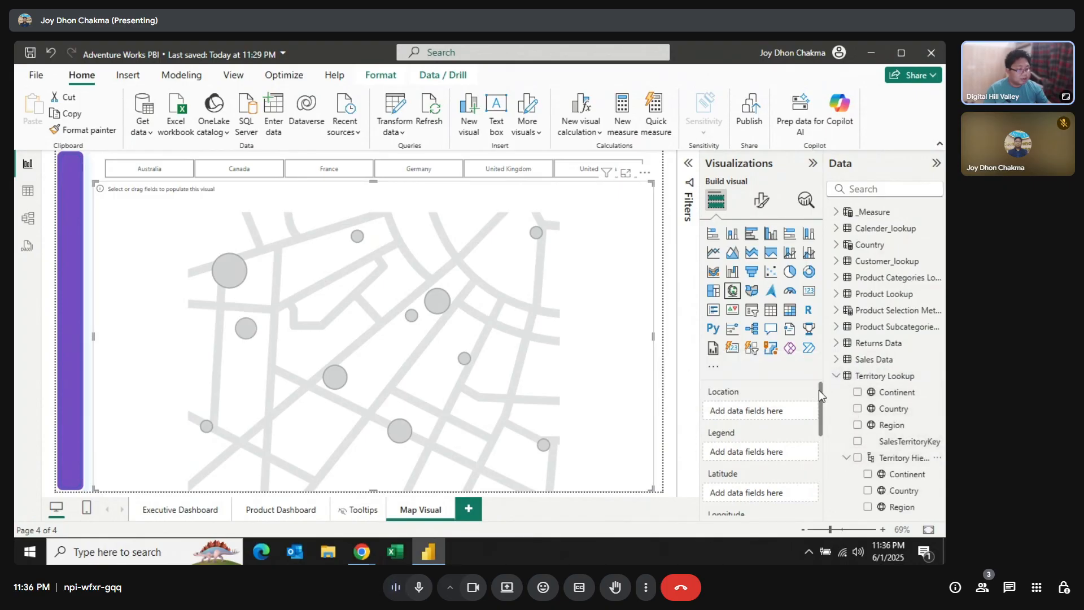
{"action": "left_click_drag", "start_coordinate": [824, 386], "coordinate": [781, 389]}
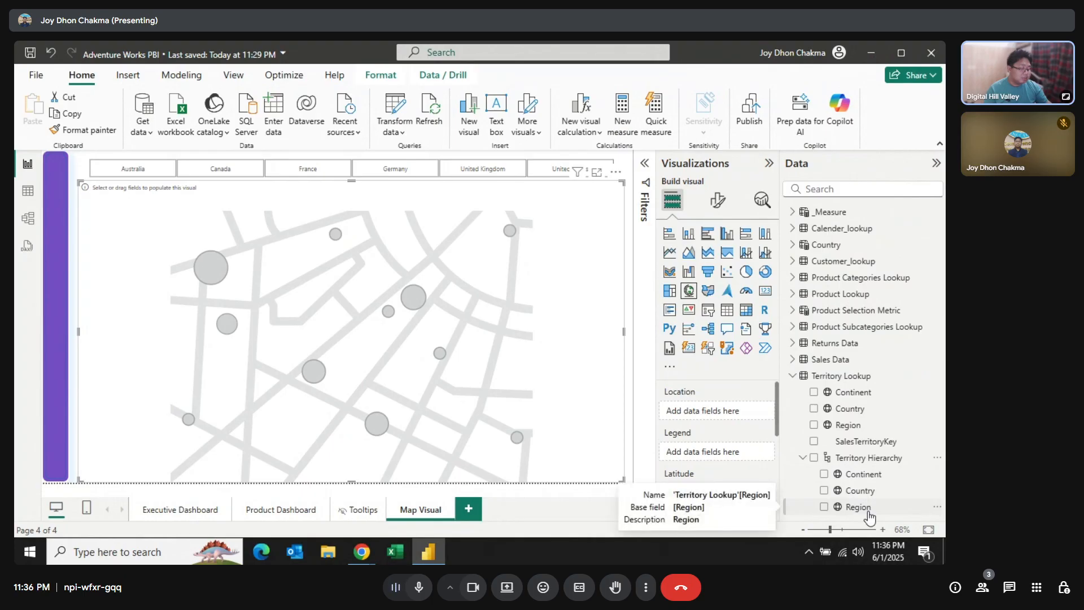
Examine the rows of the Territory Lookup table in the data view and return to the report page.
{"action": "left_click", "coordinate": [34, 193]}
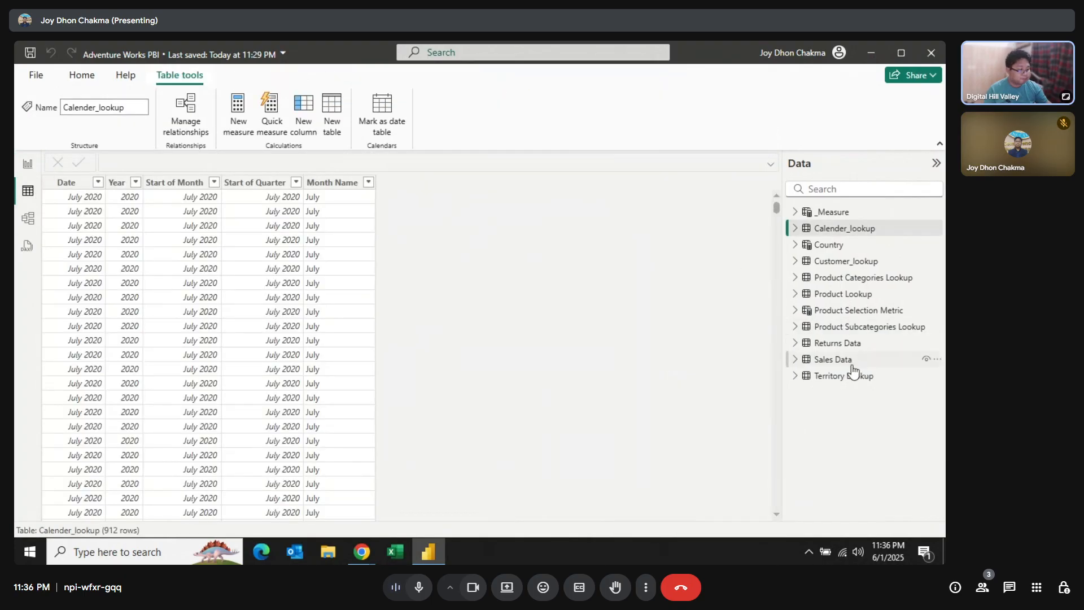
{"action": "left_click", "coordinate": [796, 376]}
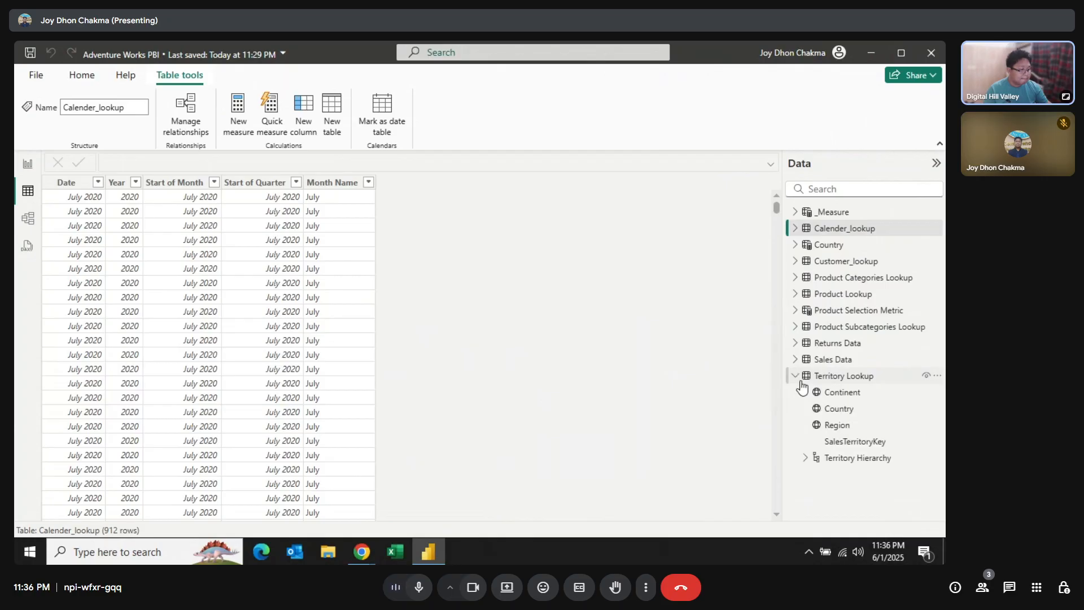
{"action": "left_click", "coordinate": [829, 377]}
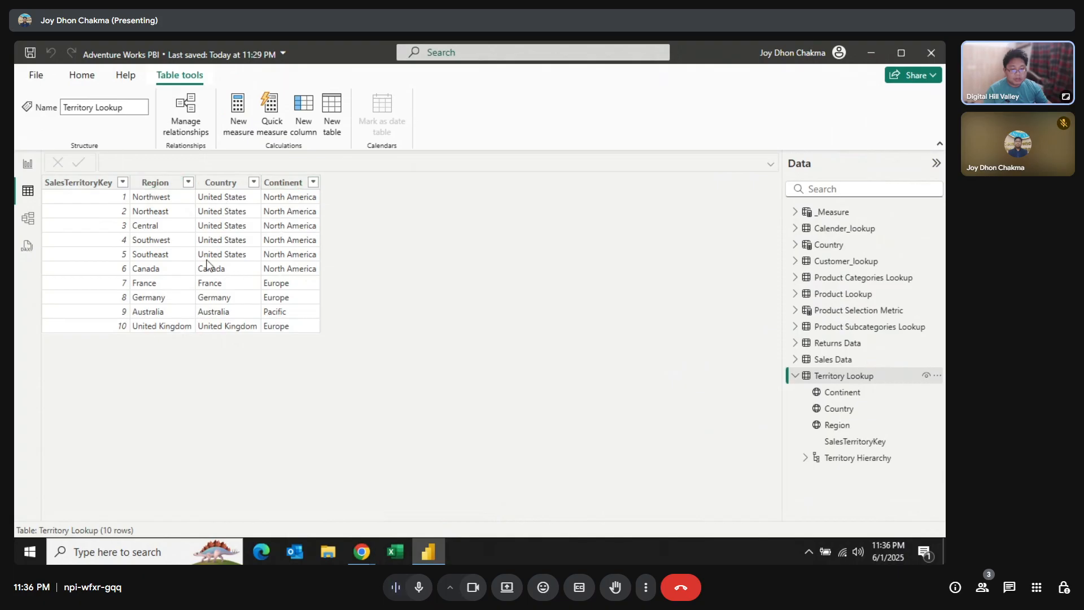
{"action": "left_click", "coordinate": [28, 164]}
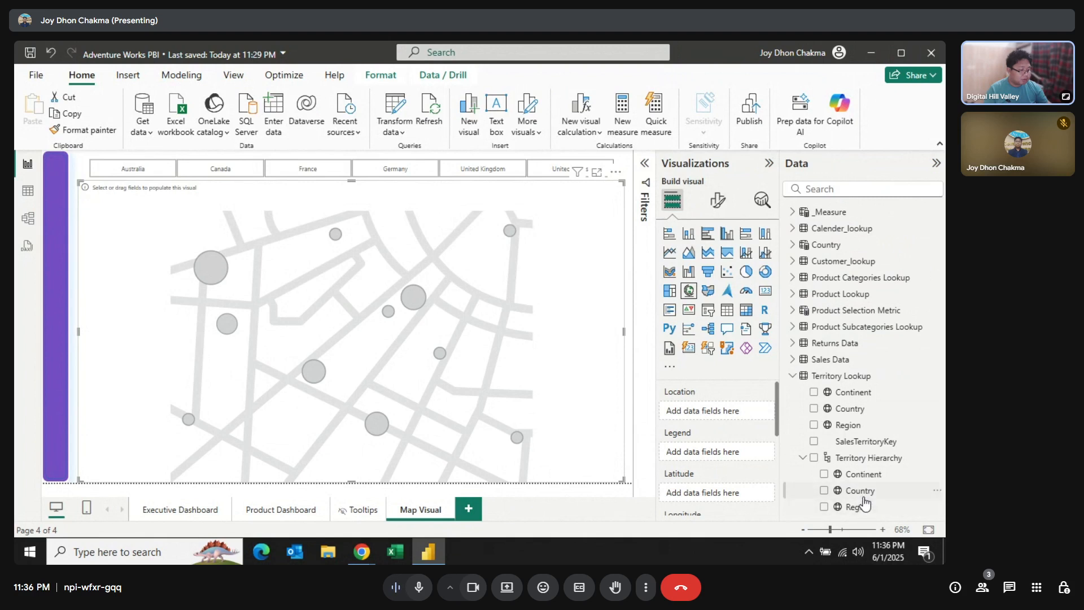
Delete the Country level from Territory Hierarchy and add the Territory Lookup Country field back to that hierarchy.
{"action": "left_click", "coordinate": [938, 491]}
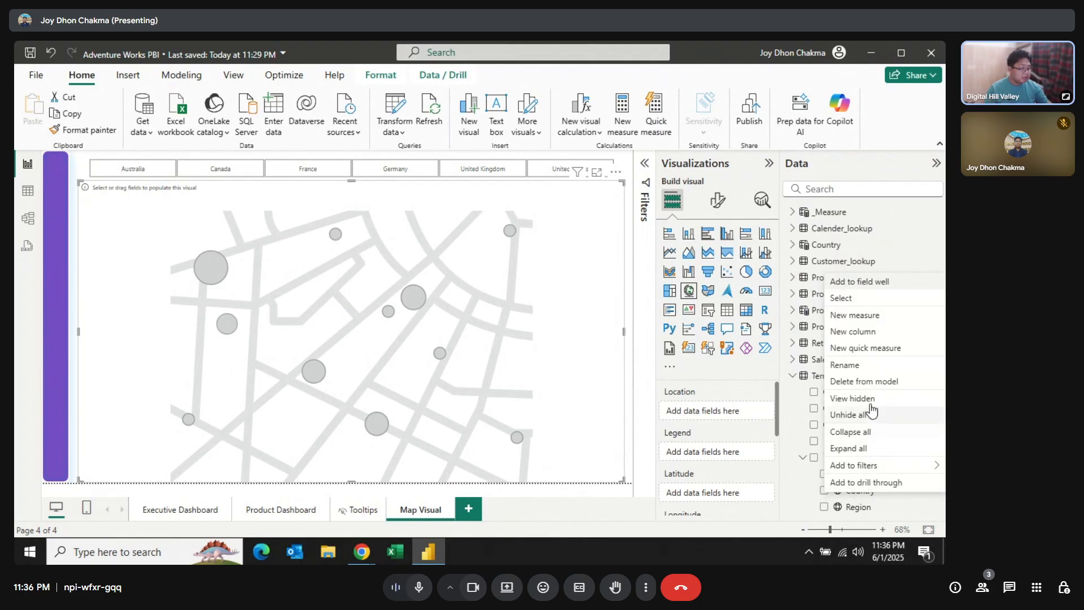
{"action": "left_click", "coordinate": [872, 386]}
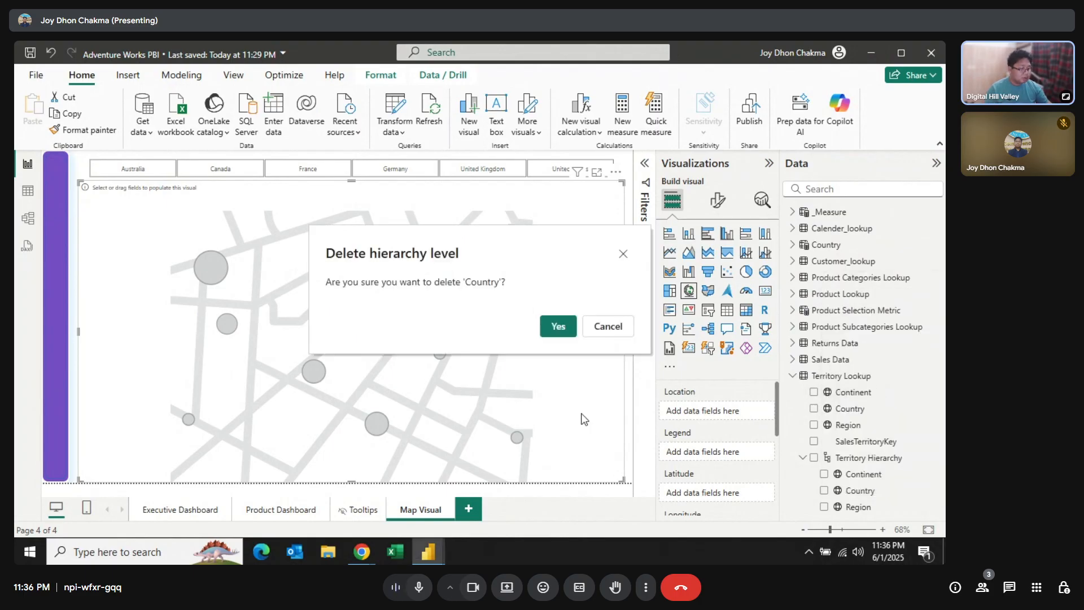
{"action": "left_click", "coordinate": [573, 328]}
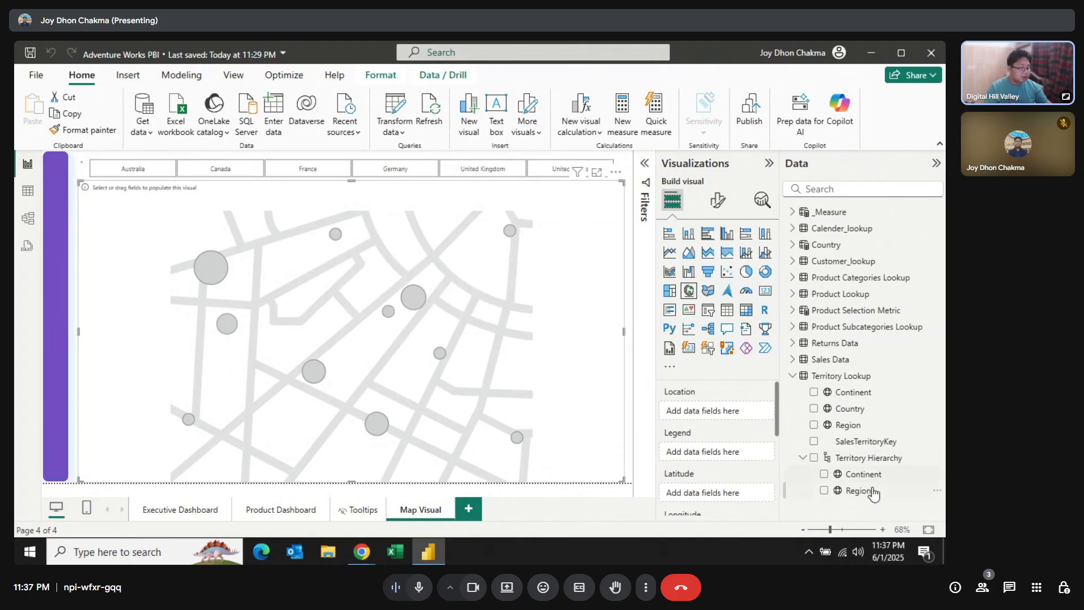
{"action": "right_click", "coordinate": [845, 408]}
{"action": "mouse_move", "coordinate": [775, 177]}
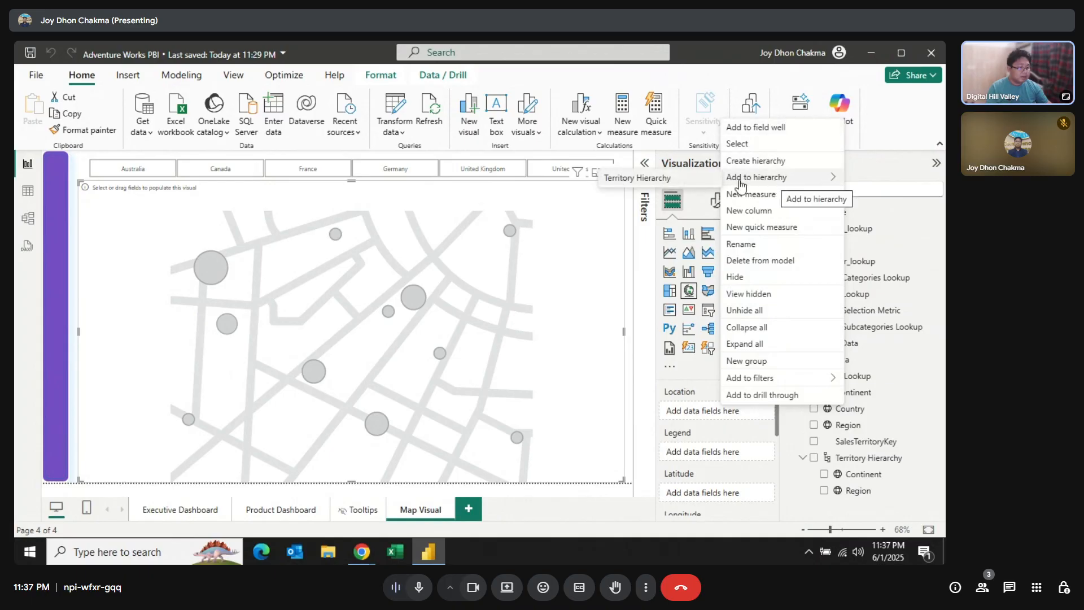
{"action": "left_click", "coordinate": [674, 179]}
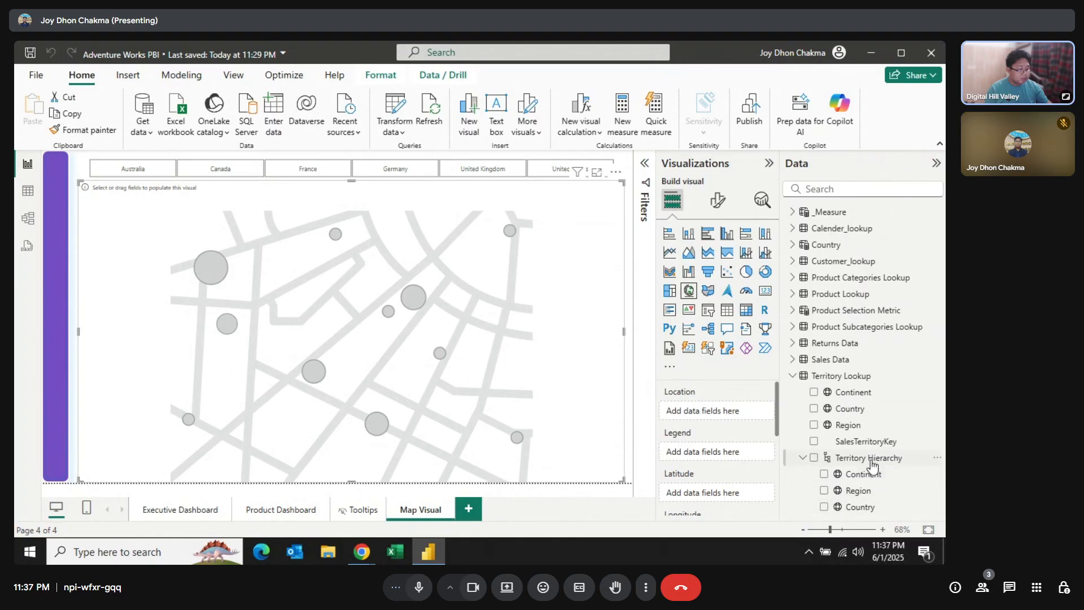
Assign Territory Hierarchy to the map's Location and the Total Orders measure to its Bubble size.
{"action": "left_click_drag", "start_coordinate": [905, 468], "coordinate": [746, 416]}
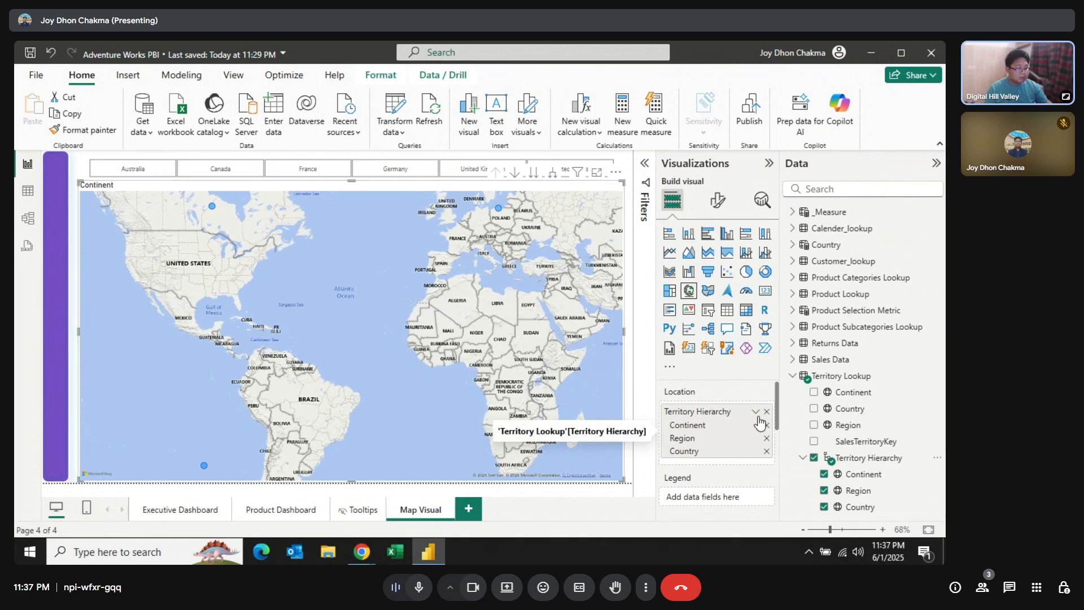
{"action": "scroll", "coordinate": [757, 423], "scroll_direction": "down", "scroll_amount": 3}
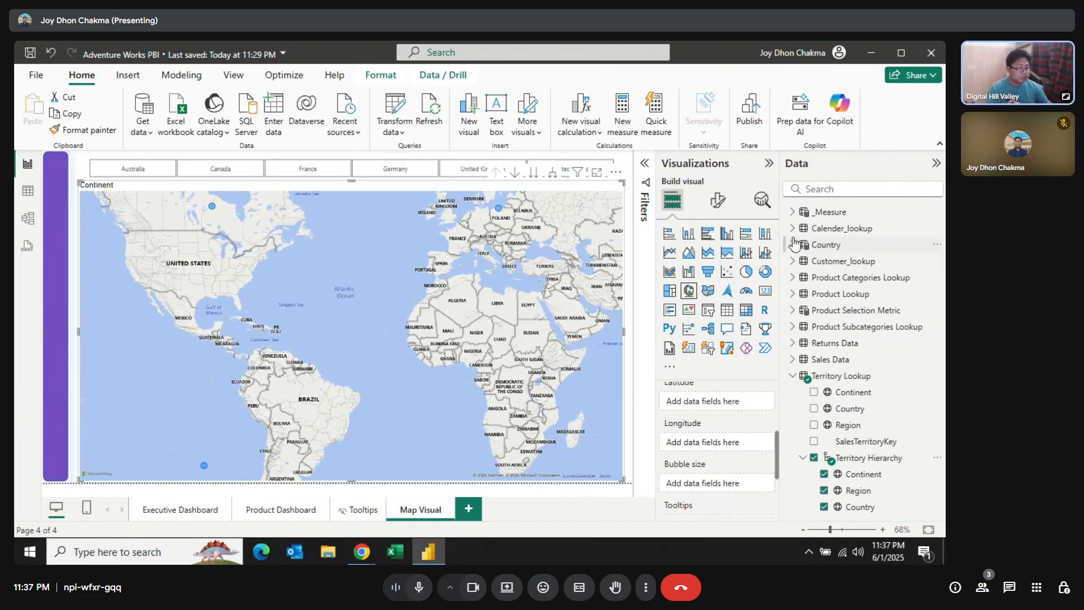
{"action": "left_click", "coordinate": [793, 211]}
{"action": "scroll", "coordinate": [861, 418], "scroll_direction": "down", "scroll_amount": 3}
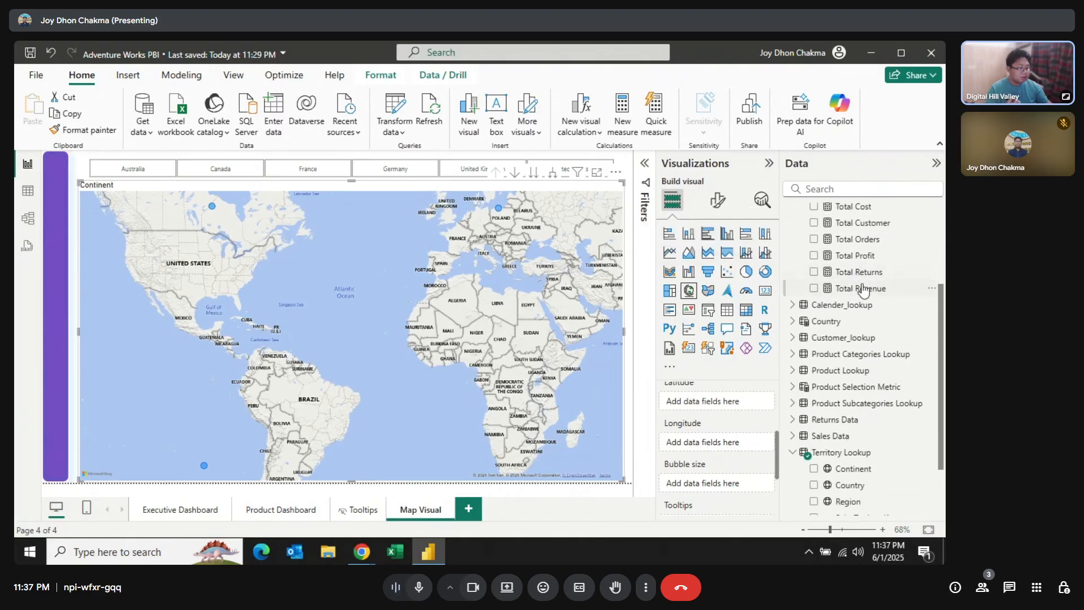
{"action": "left_click_drag", "start_coordinate": [870, 242], "coordinate": [728, 487]}
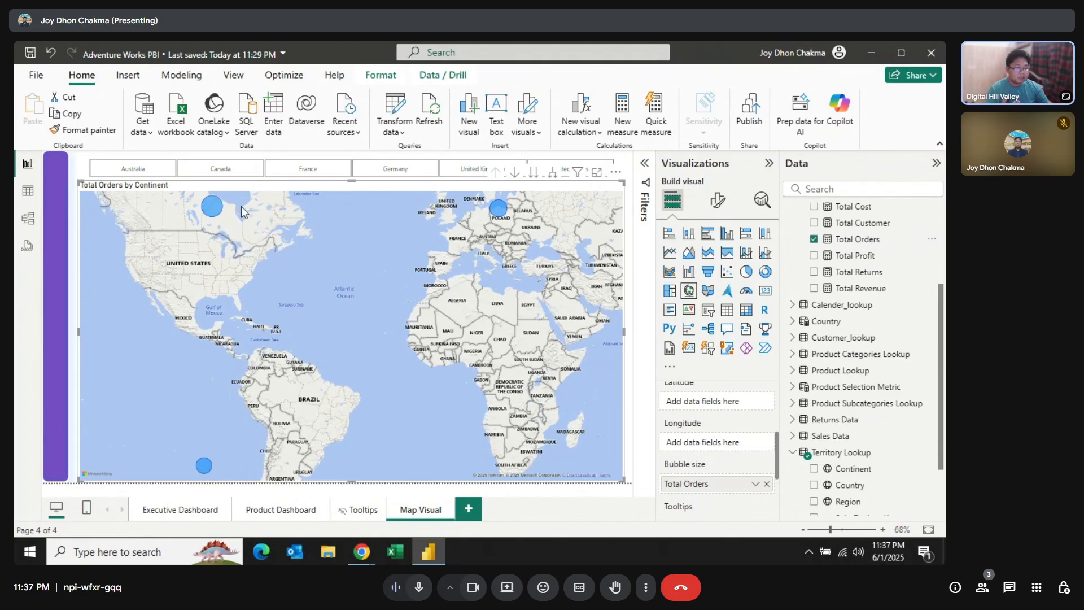
Try the Region level of Territory Hierarchy as the map's legend and remove it again.
{"action": "scroll", "coordinate": [752, 447], "scroll_direction": "up", "scroll_amount": 3}
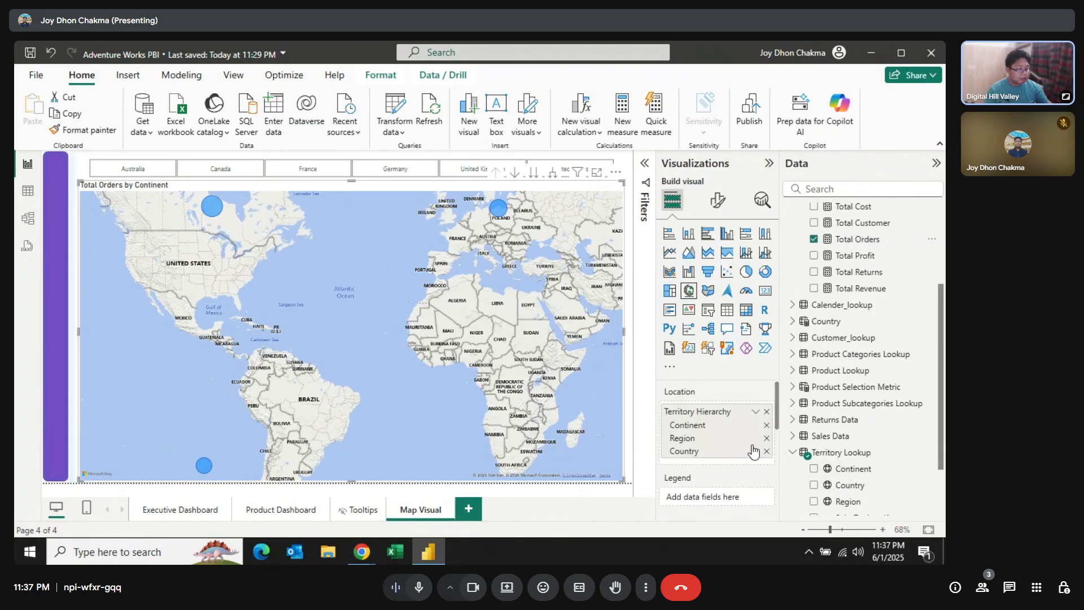
{"action": "scroll", "coordinate": [741, 459], "scroll_direction": "down", "scroll_amount": 1}
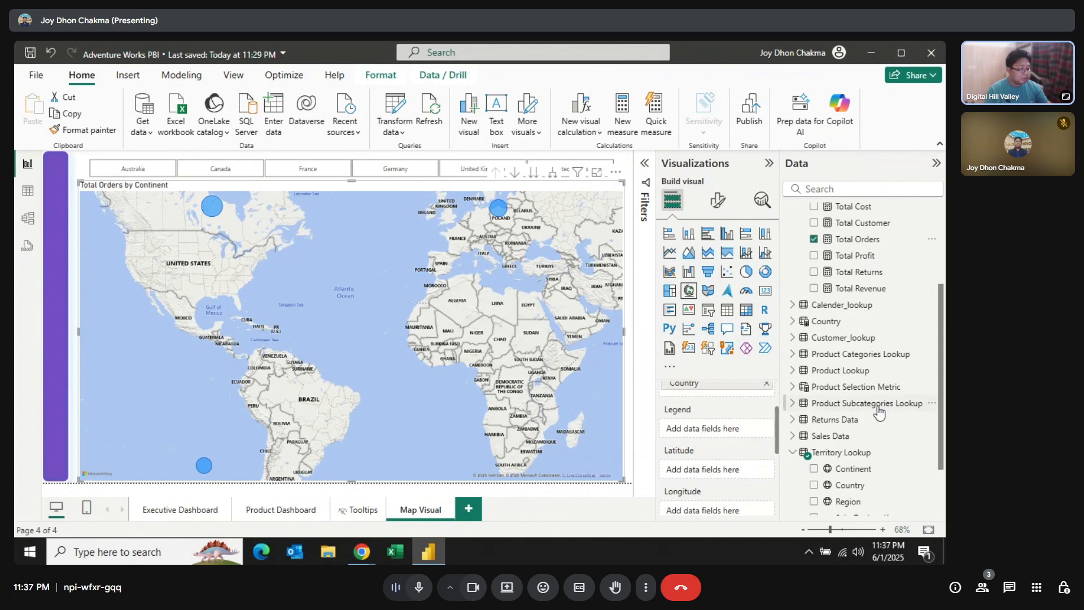
{"action": "scroll", "coordinate": [836, 432], "scroll_direction": "down", "scroll_amount": 3}
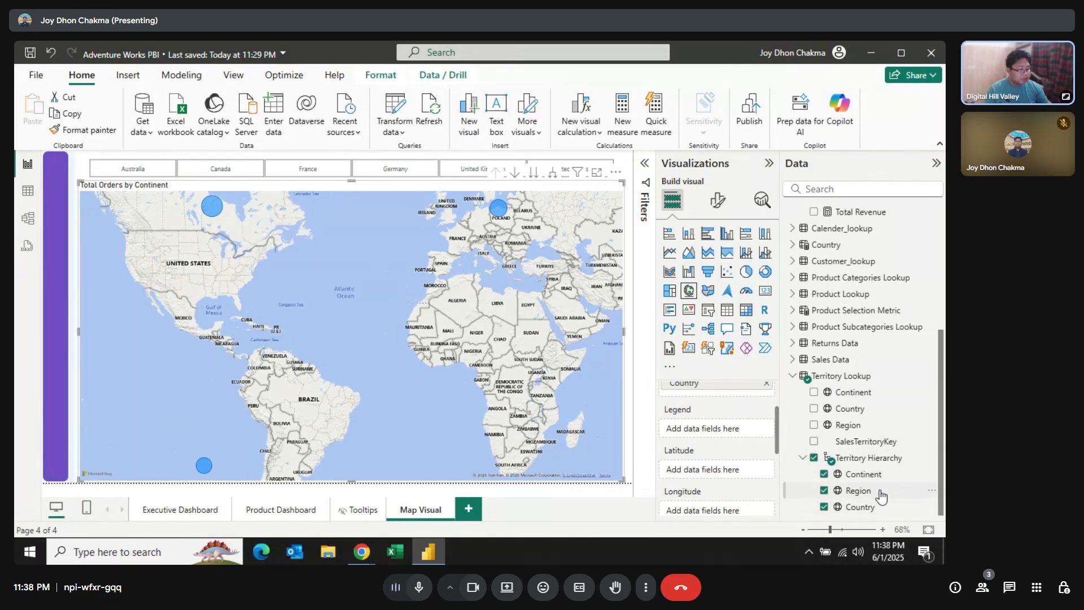
{"action": "left_click_drag", "start_coordinate": [879, 496], "coordinate": [744, 430]}
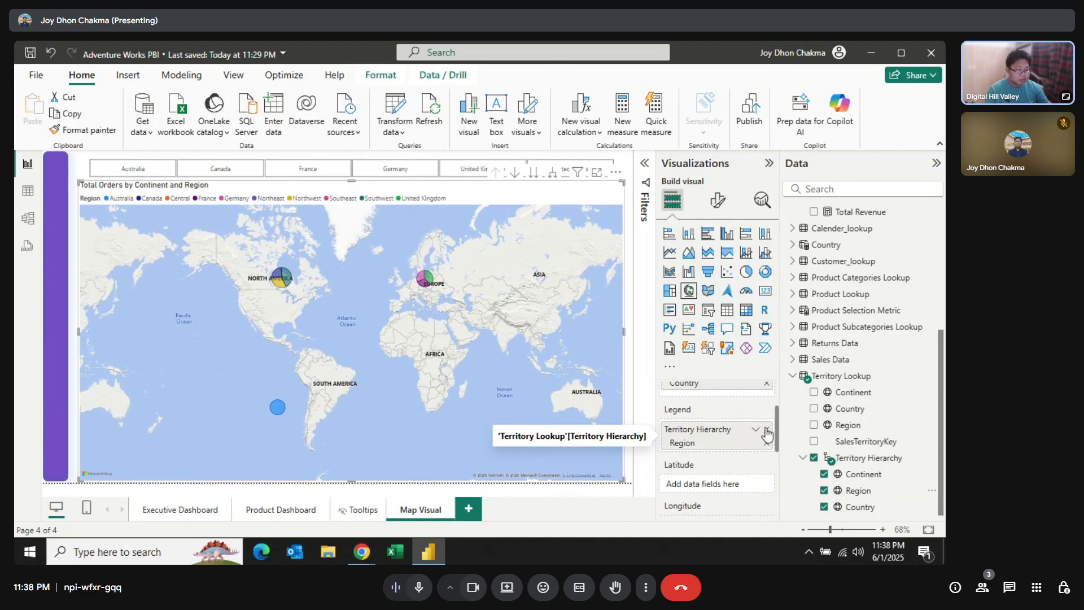
{"action": "left_click", "coordinate": [767, 433]}
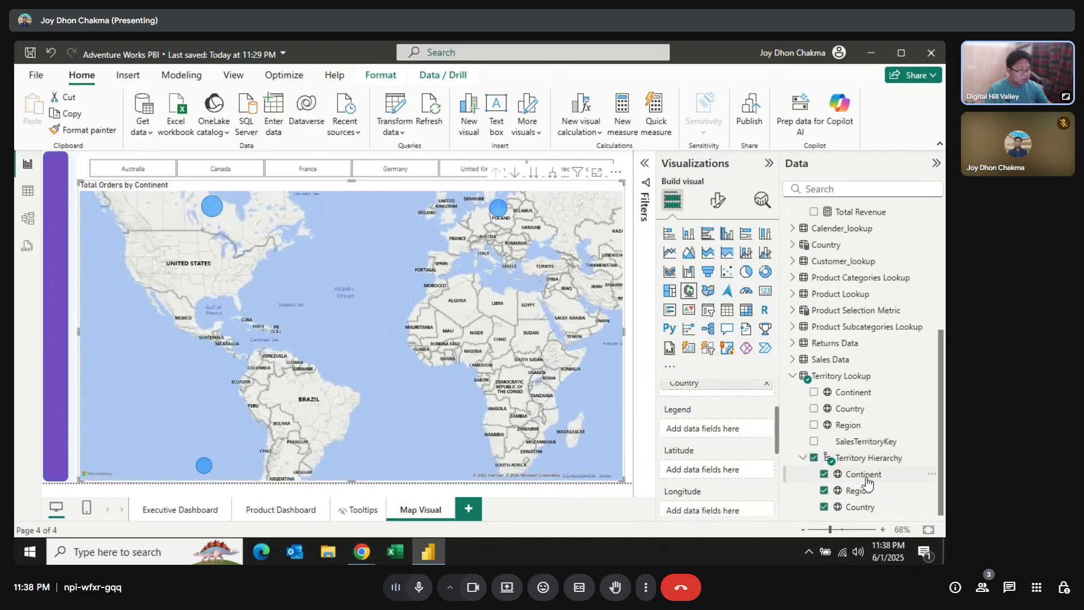
Try the Continent and Country levels in turn as the map's legend, removing each one after viewing it.
{"action": "left_click_drag", "start_coordinate": [844, 476], "coordinate": [754, 429]}
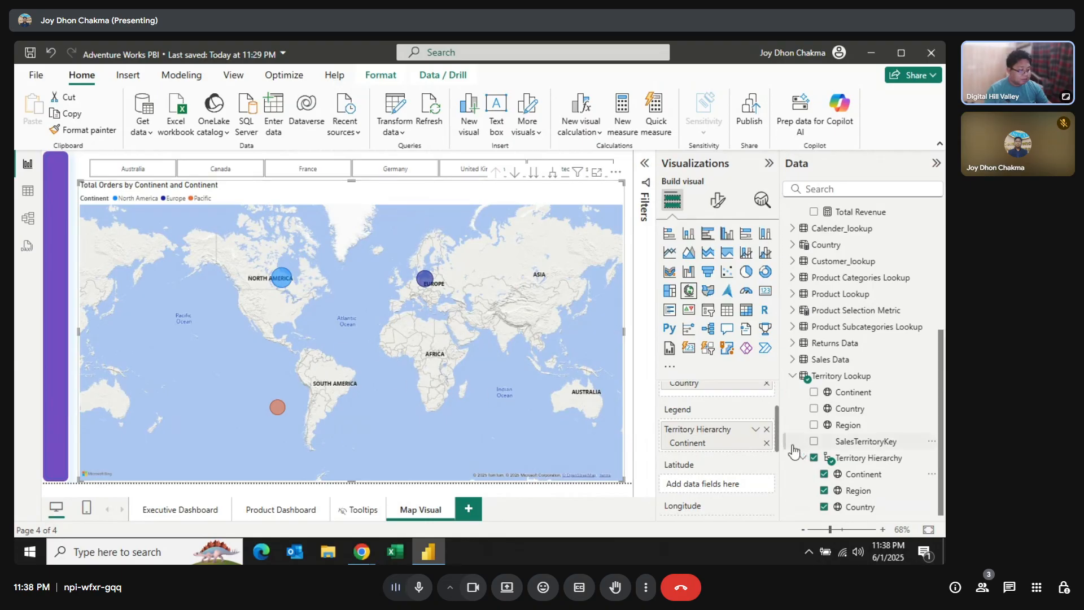
{"action": "left_click", "coordinate": [769, 432]}
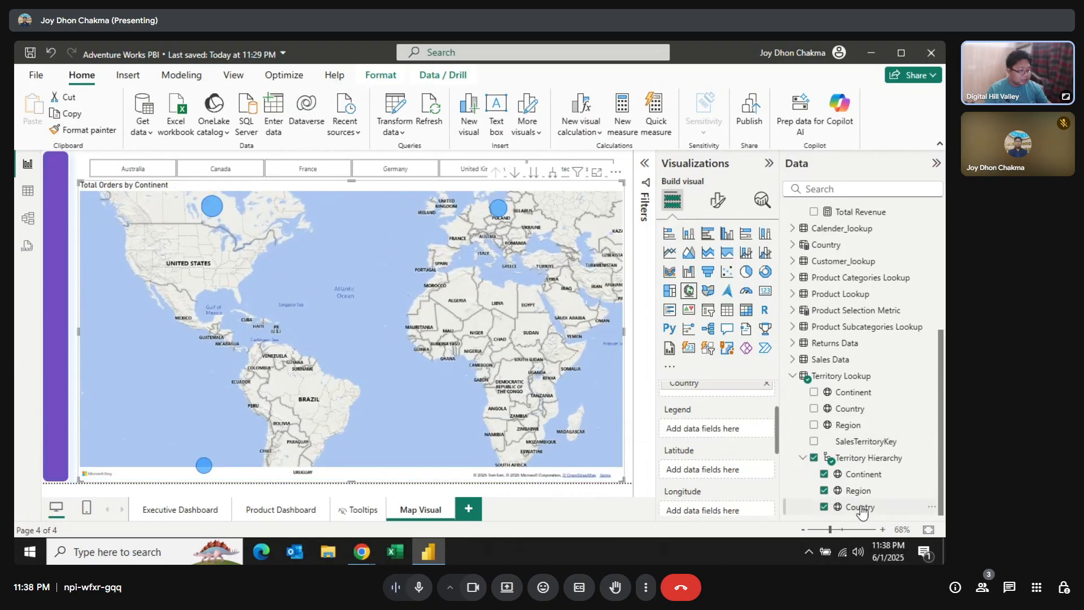
{"action": "left_click_drag", "start_coordinate": [859, 506], "coordinate": [729, 430]}
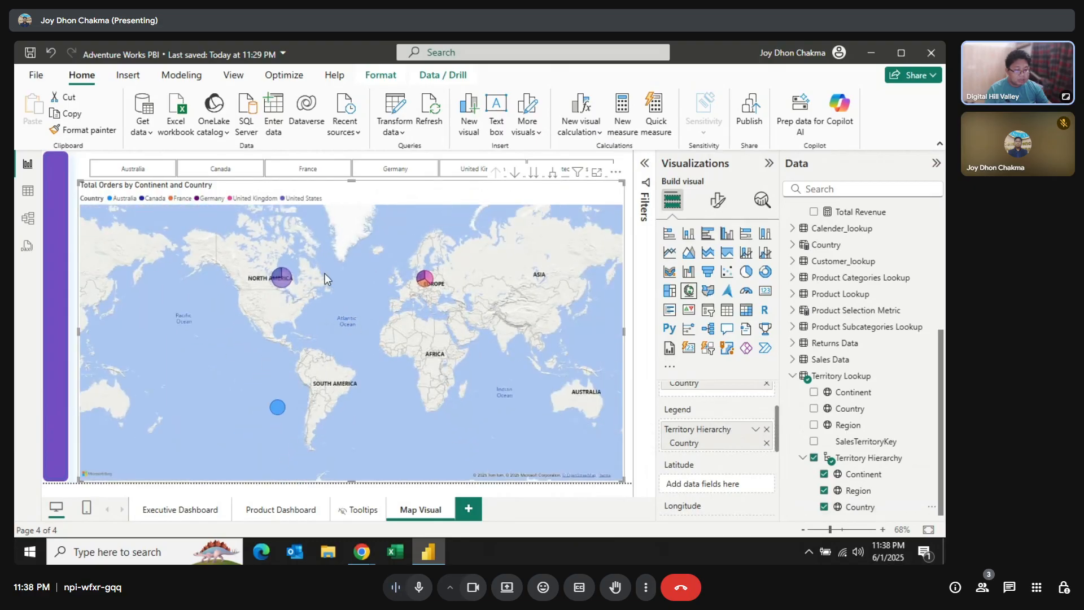
{"action": "left_click", "coordinate": [766, 429]}
Assign the Continent level of Territory Hierarchy to the map's legend and inspect the Europe and North America bubbles' tooltips.
{"action": "left_click_drag", "start_coordinate": [864, 475], "coordinate": [723, 430]}
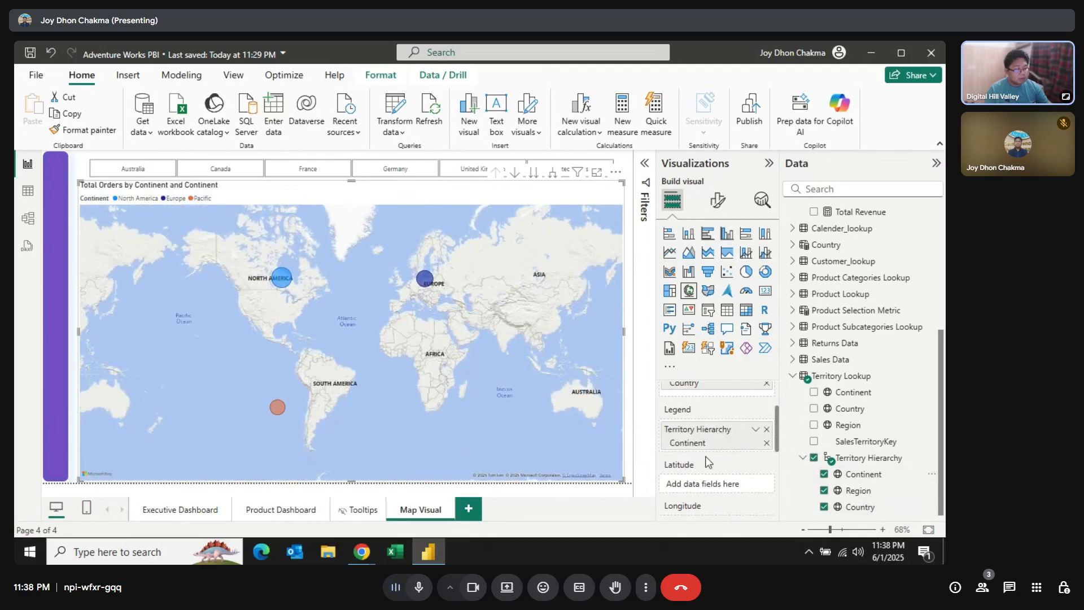
{"action": "scroll", "coordinate": [734, 463], "scroll_direction": "down", "scroll_amount": 3}
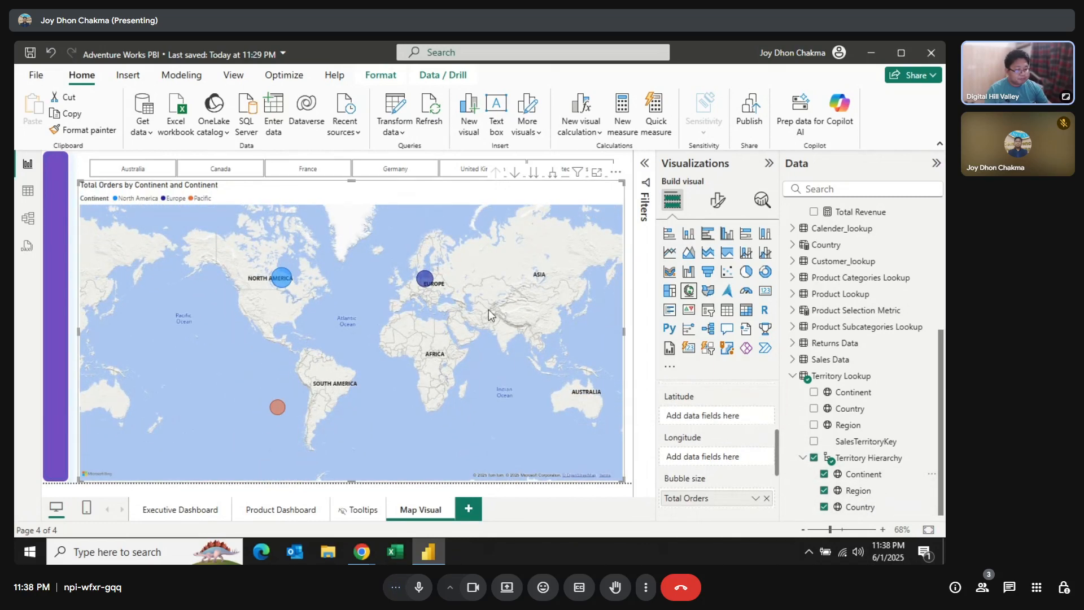
{"action": "mouse_move", "coordinate": [432, 284]}
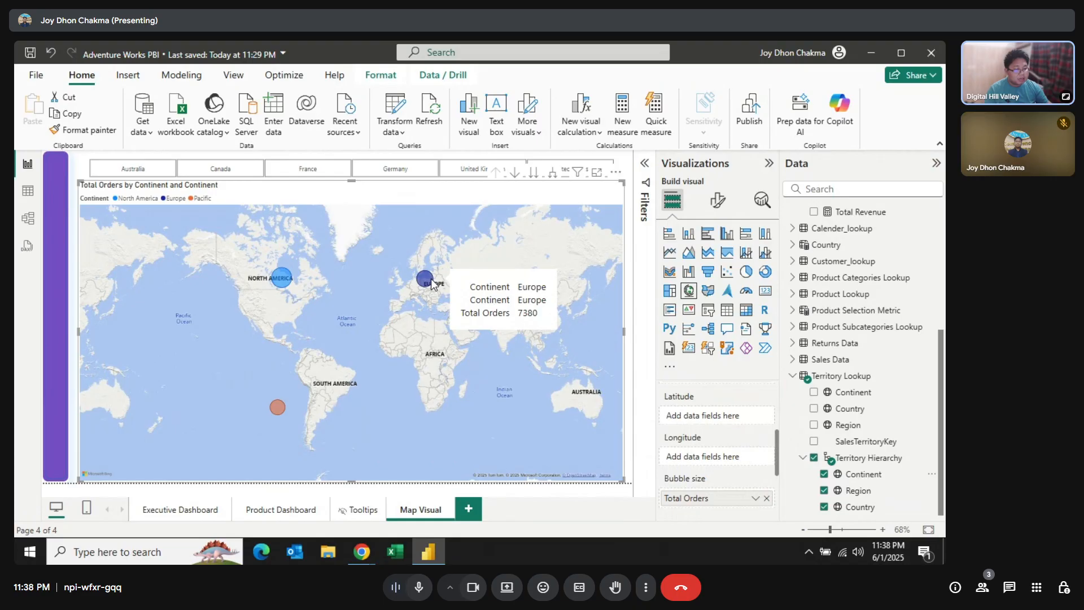
{"action": "mouse_move", "coordinate": [286, 286]}
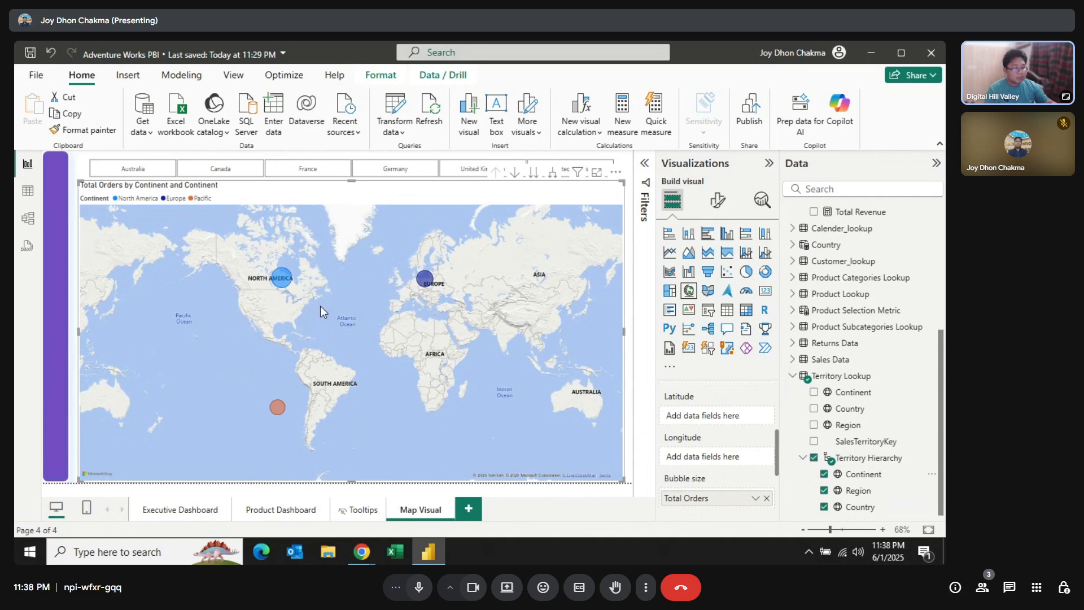
Advance the whole map to the Region level, inspect the Australia bubble's tooltip, and advance the map to the Country level.
{"action": "left_click", "coordinate": [535, 172]}
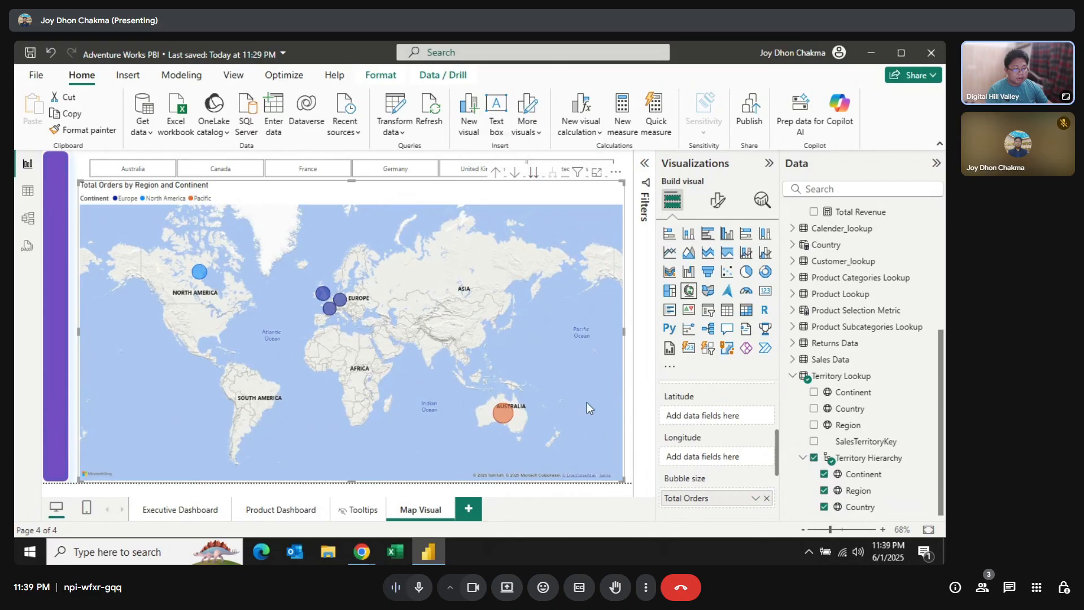
{"action": "mouse_move", "coordinate": [508, 416]}
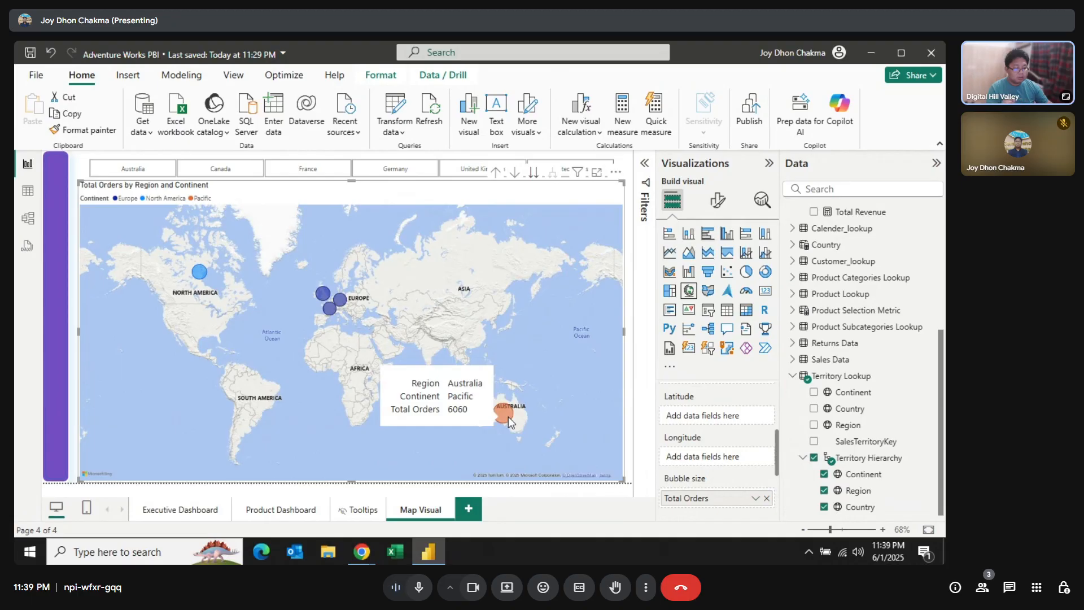
{"action": "left_click", "coordinate": [534, 175]}
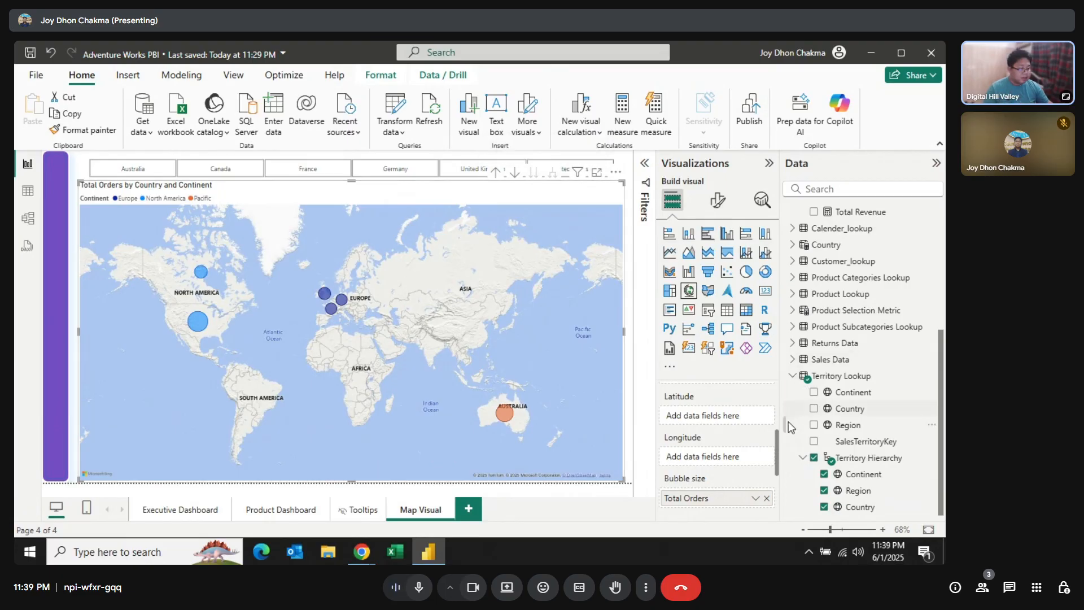
{"action": "left_click_drag", "start_coordinate": [777, 451], "coordinate": [782, 388]}
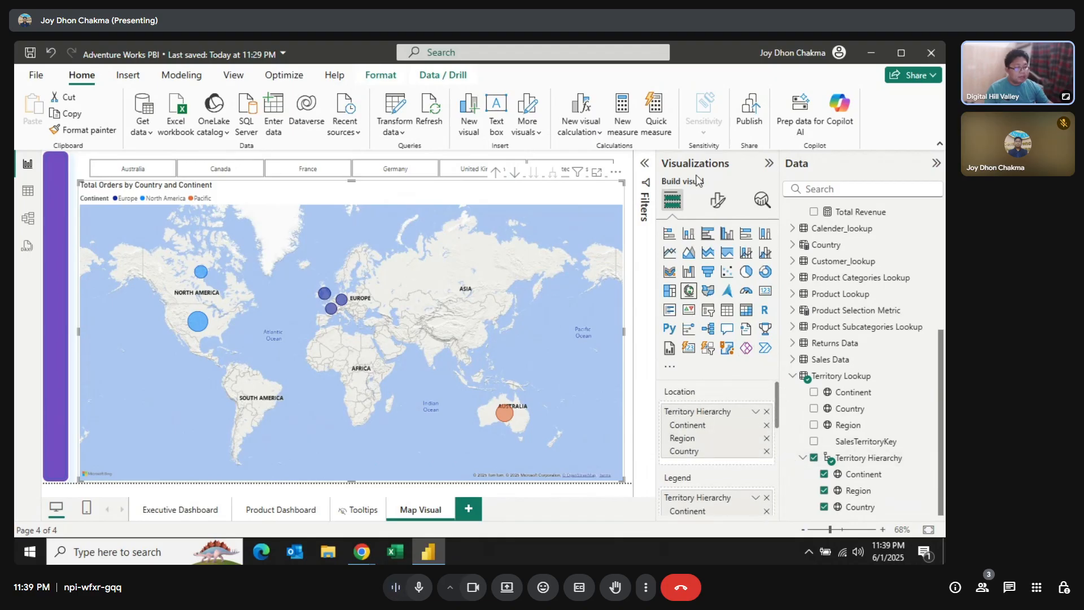
Set the map's style to Aerial and inspect the bubbles on the restyled map.
{"action": "left_click", "coordinate": [717, 200]}
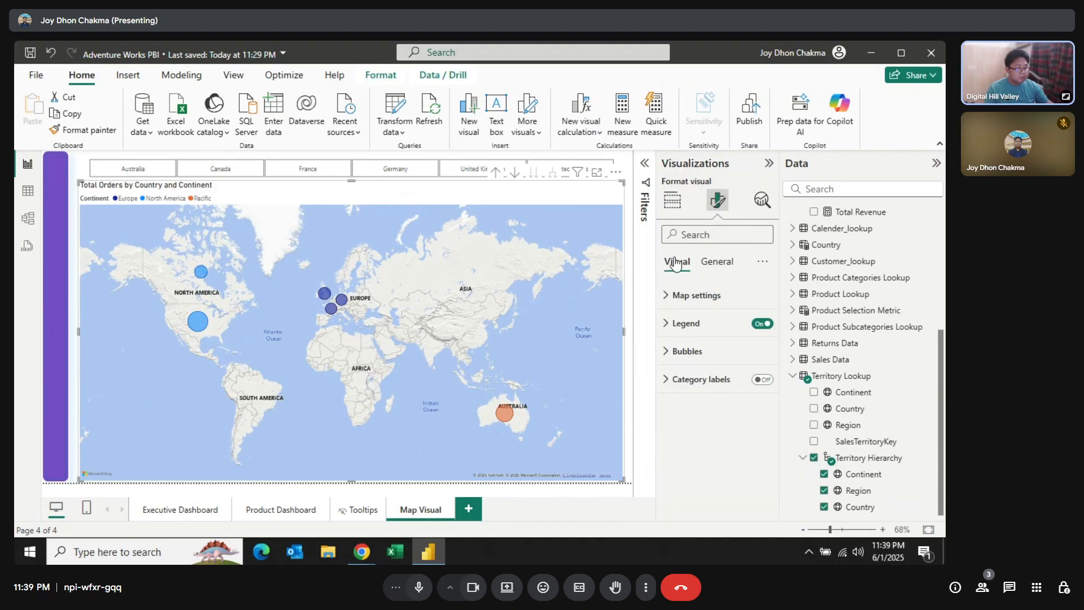
{"action": "left_click", "coordinate": [675, 305]}
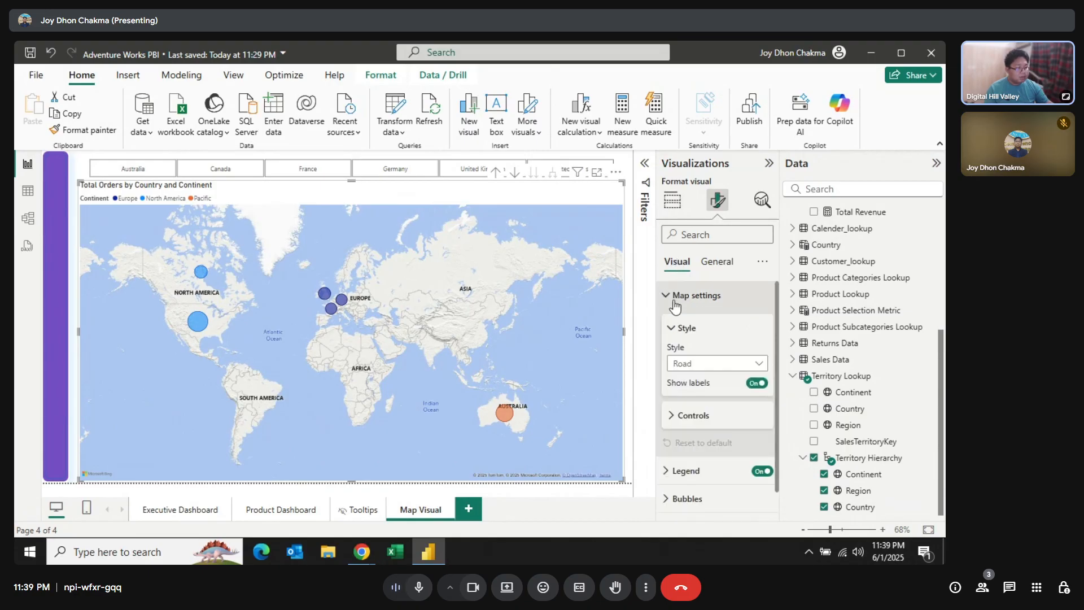
{"action": "left_click", "coordinate": [721, 368]}
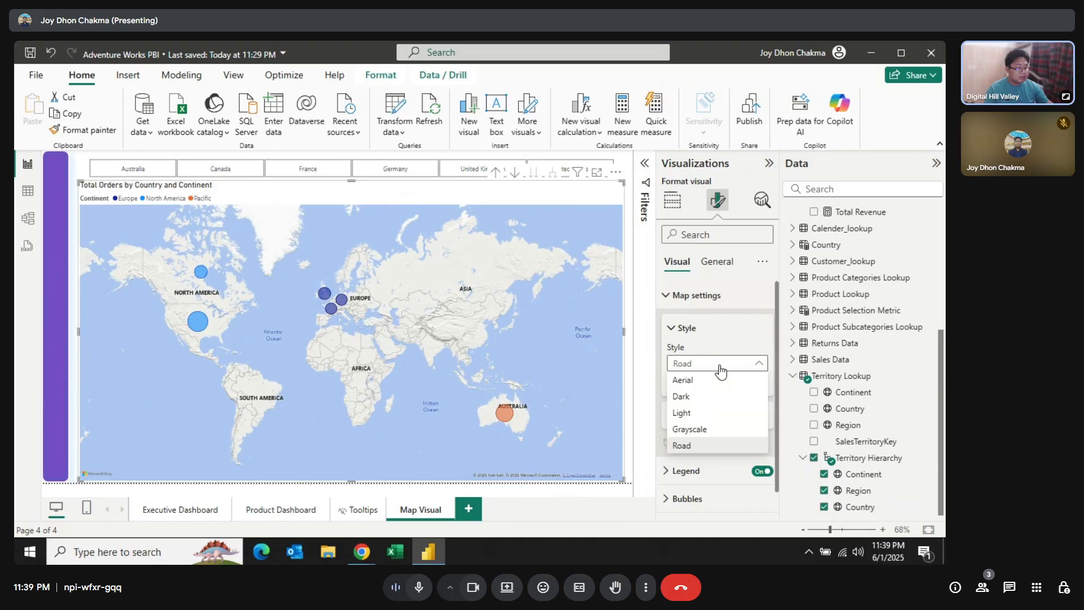
{"action": "left_click", "coordinate": [686, 380]}
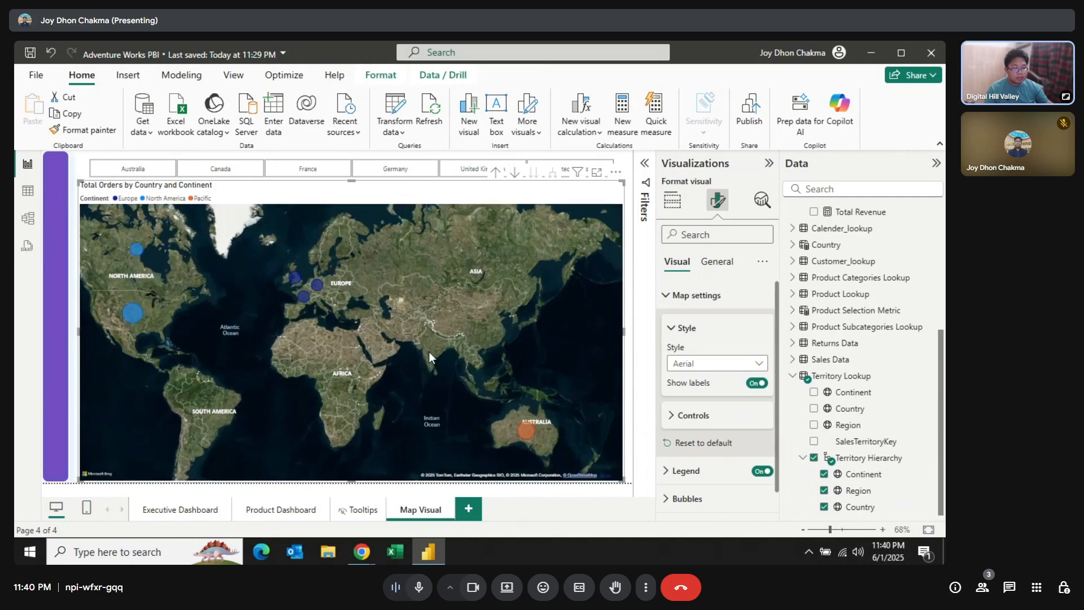
{"action": "scroll", "coordinate": [430, 351], "scroll_direction": "up", "scroll_amount": 2}
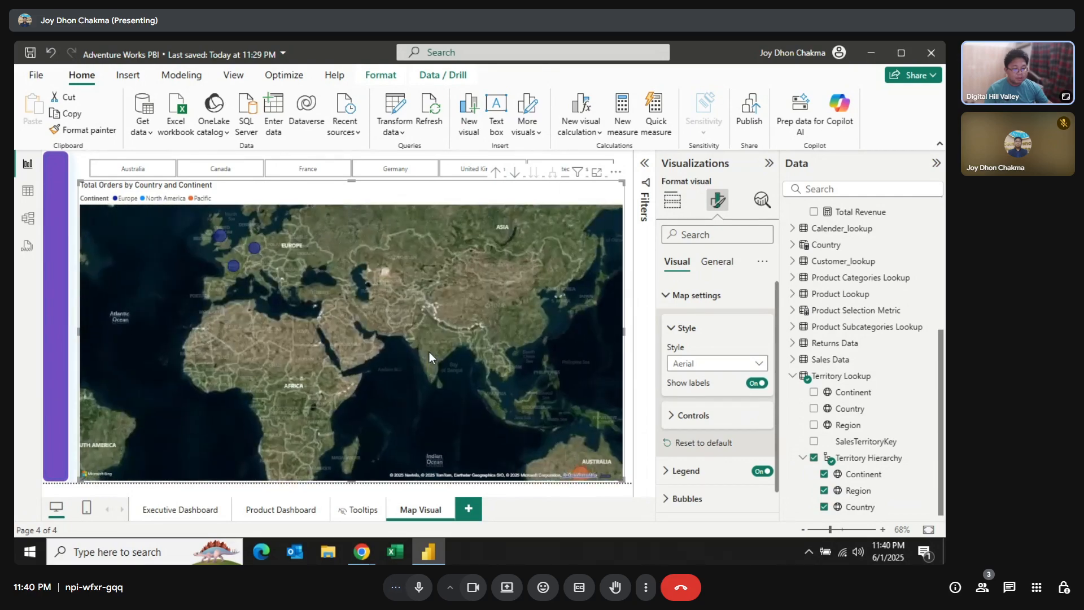
{"action": "scroll", "coordinate": [385, 303], "scroll_direction": "down", "scroll_amount": 3}
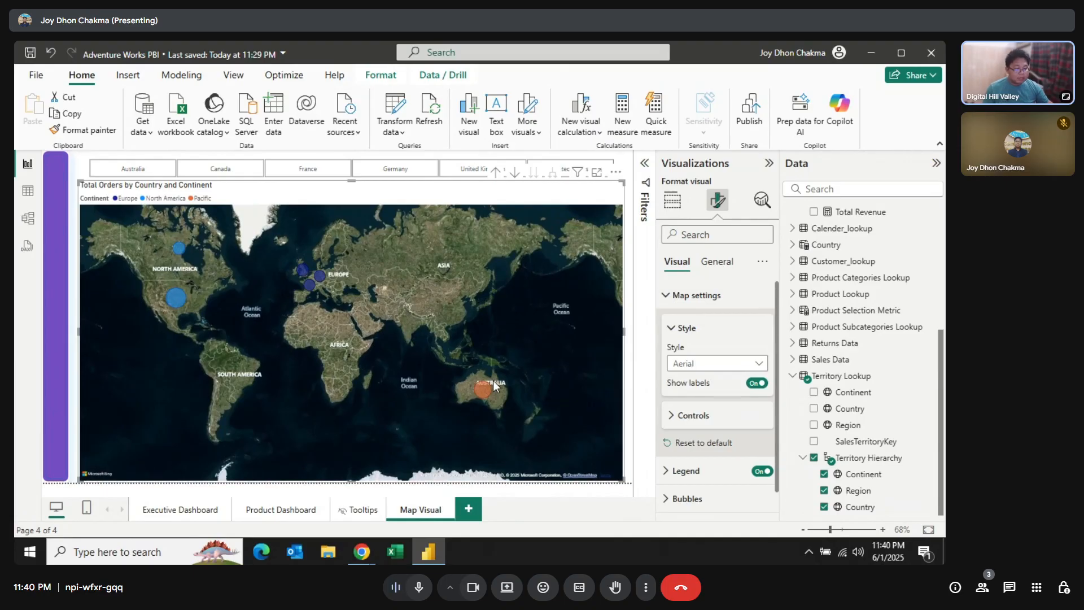
{"action": "right_click", "coordinate": [176, 300]}
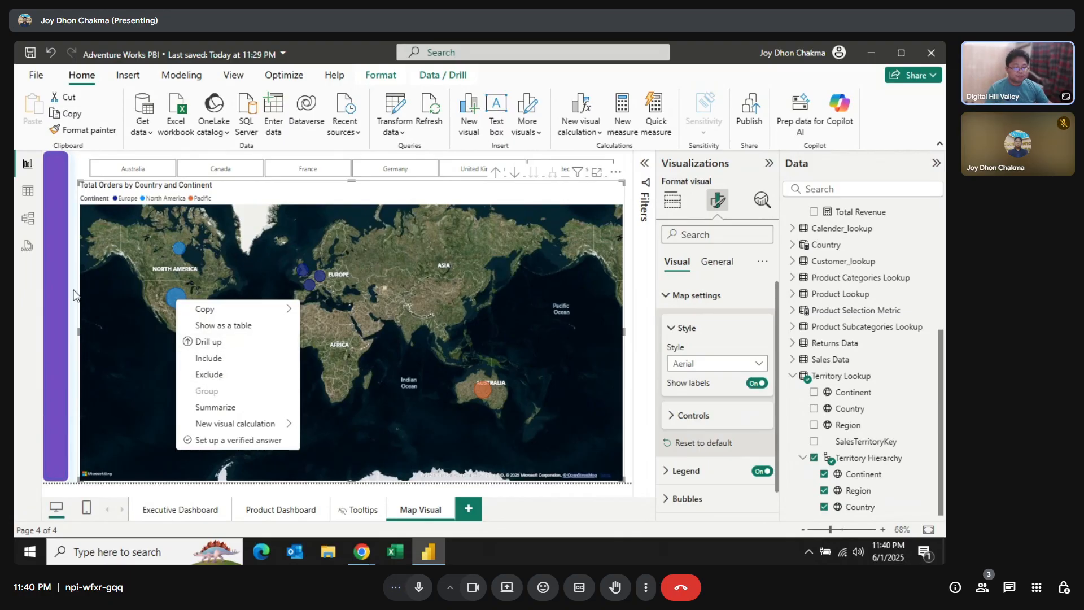
{"action": "left_click", "coordinate": [74, 295]}
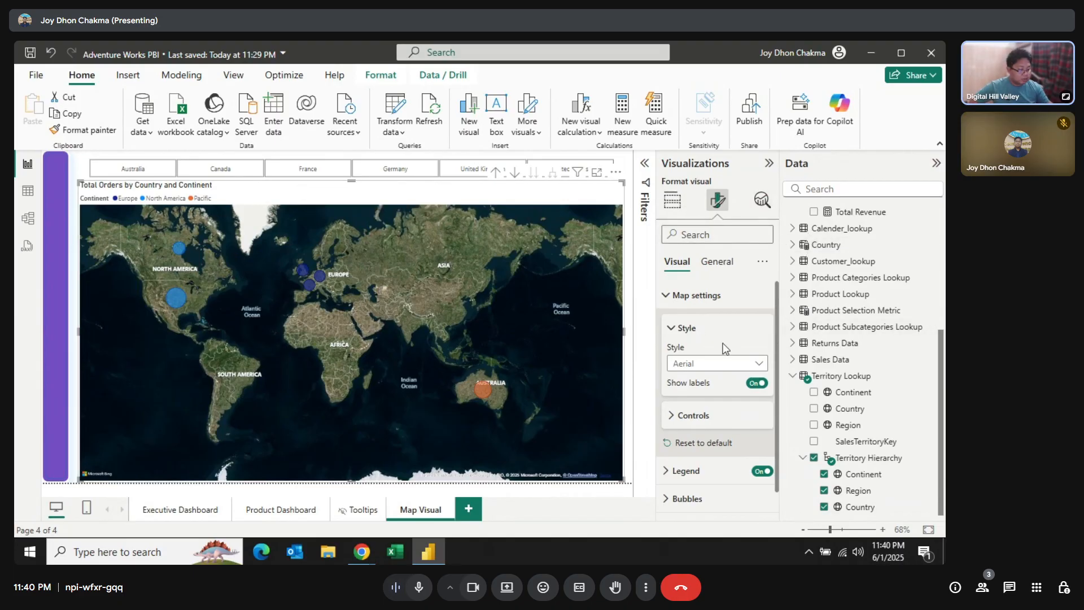
Turn off the map's legend and view the range scaling options for the bubble size.
{"action": "scroll", "coordinate": [708, 373], "scroll_direction": "down", "scroll_amount": 1}
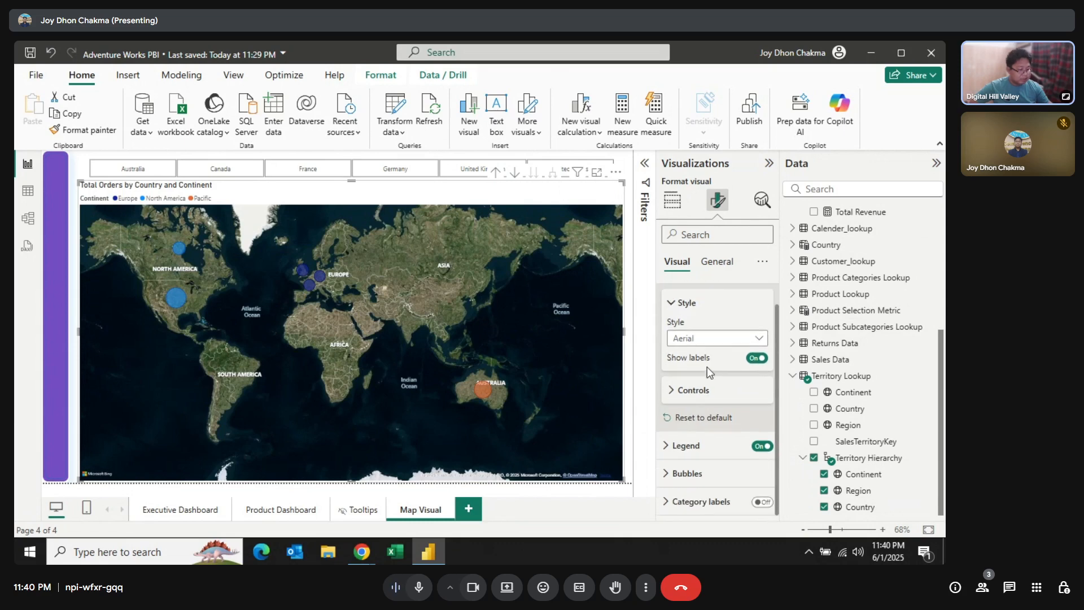
{"action": "left_click", "coordinate": [760, 446]}
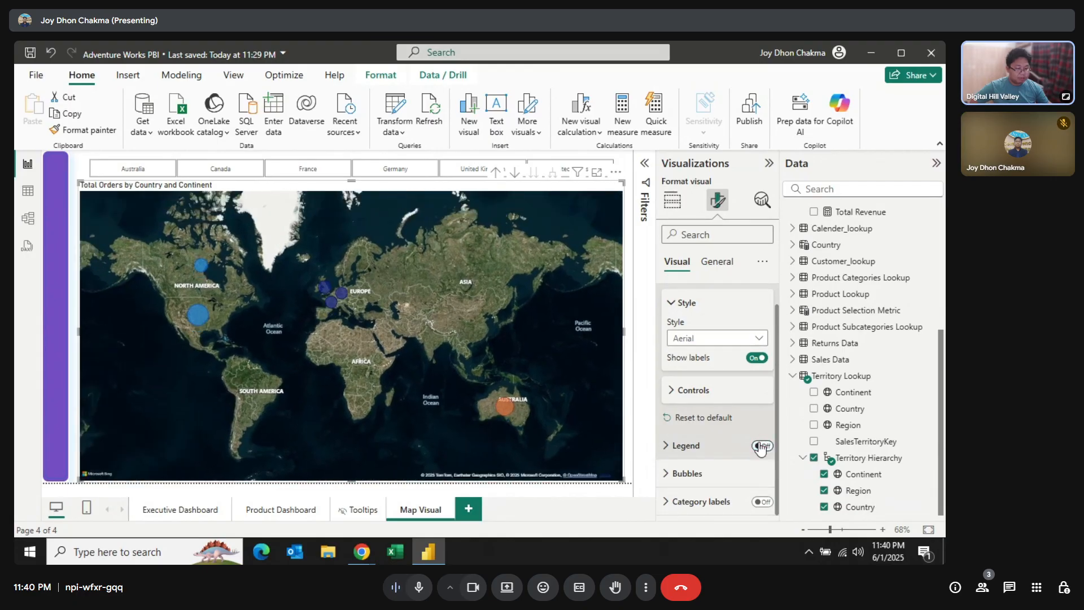
{"action": "left_click", "coordinate": [677, 473]}
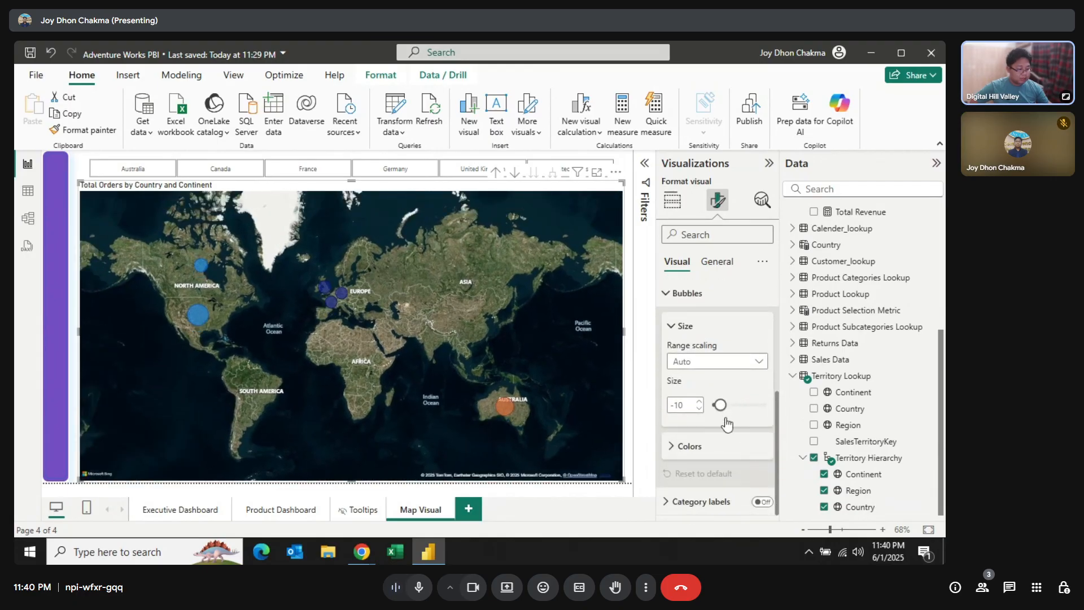
{"action": "left_click", "coordinate": [725, 362]}
{"action": "left_click", "coordinate": [747, 356]}
Set the bubble color for Europe to pure red, #FF0000.
{"action": "left_click", "coordinate": [690, 446]}
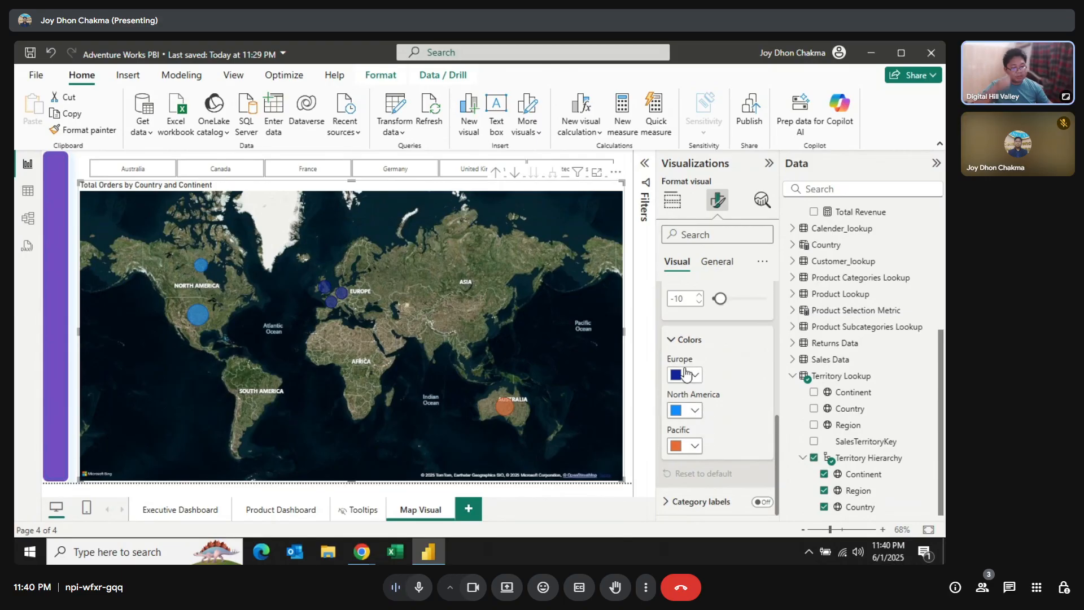
{"action": "mouse_move", "coordinate": [333, 302]}
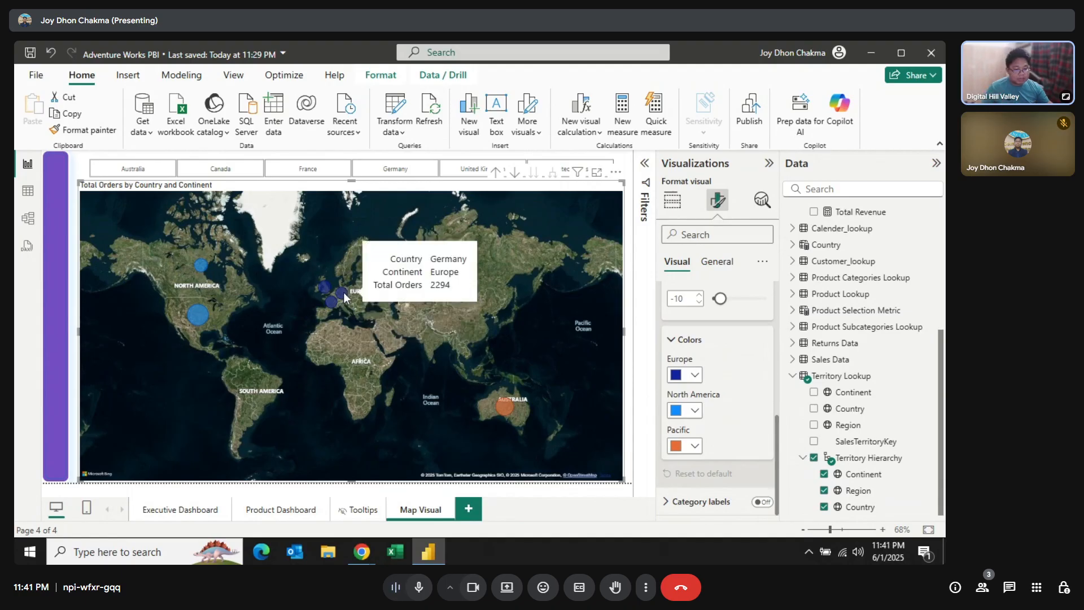
{"action": "mouse_move", "coordinate": [202, 310]}
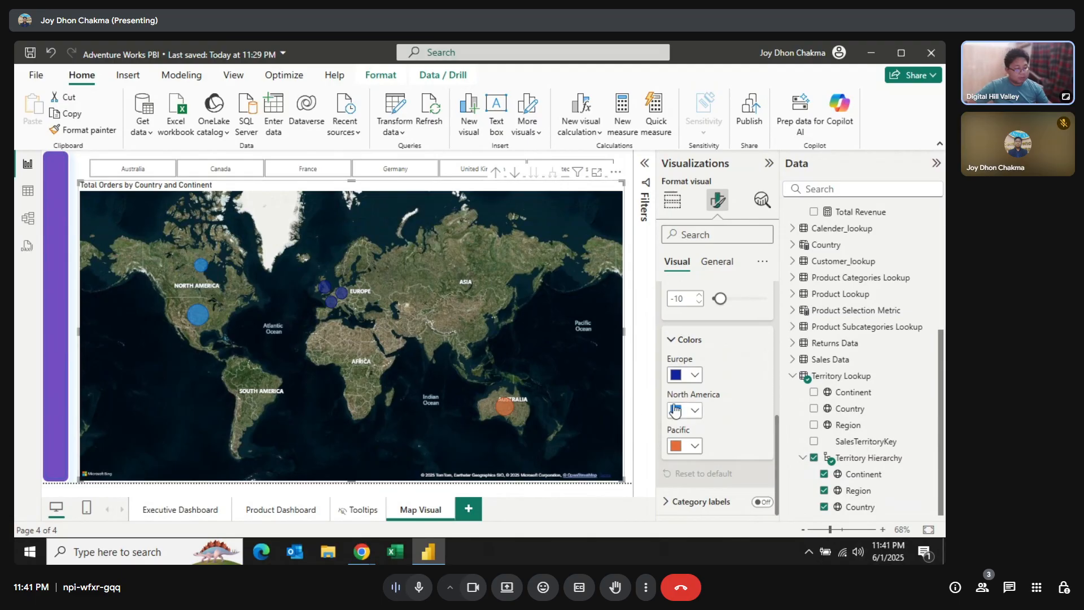
{"action": "left_click", "coordinate": [695, 375]}
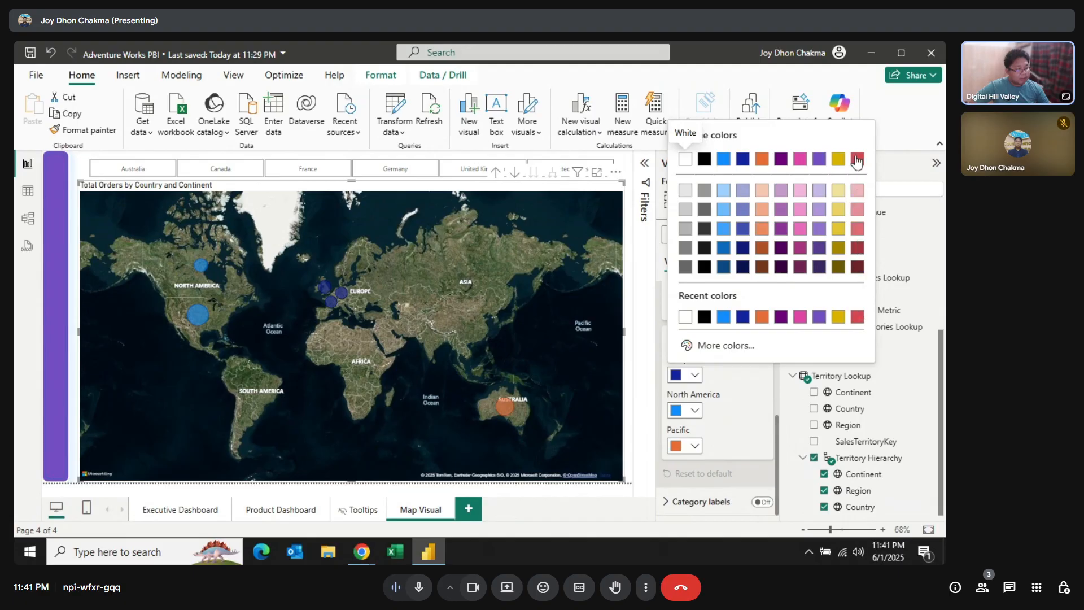
{"action": "left_click", "coordinate": [701, 345]}
{"action": "left_click", "coordinate": [695, 298]}
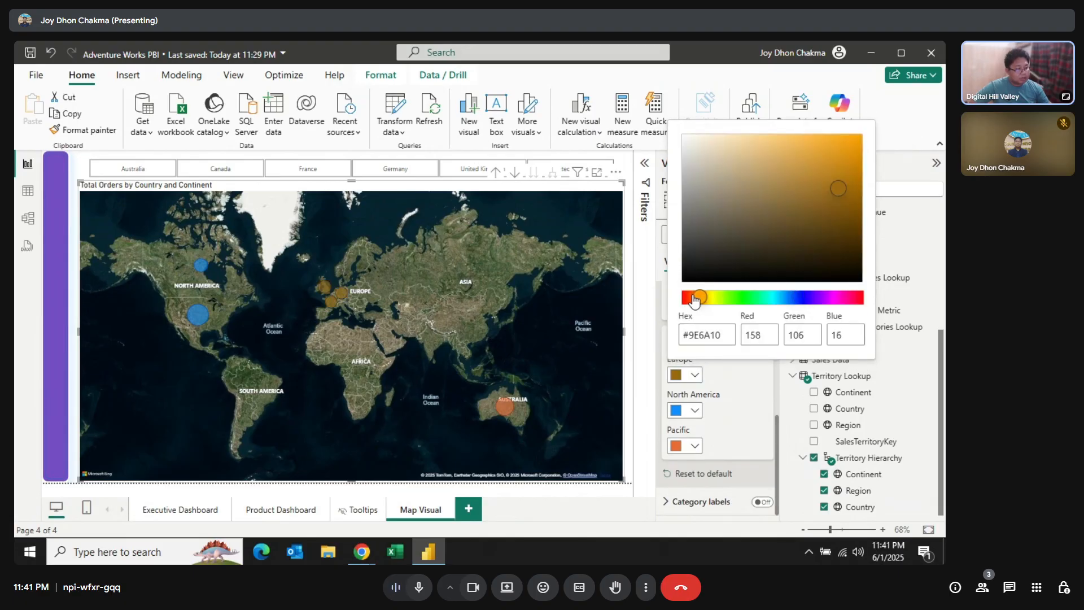
{"action": "left_click_drag", "start_coordinate": [695, 299], "coordinate": [688, 297]}
{"action": "left_click", "coordinate": [858, 136]}
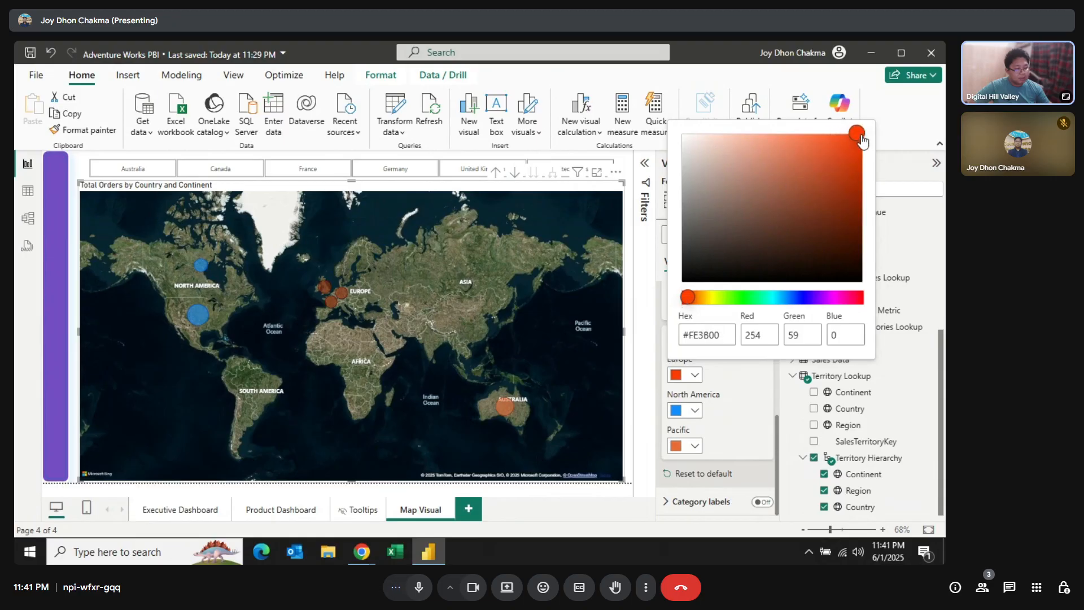
{"action": "left_click_drag", "start_coordinate": [862, 141], "coordinate": [891, 131]}
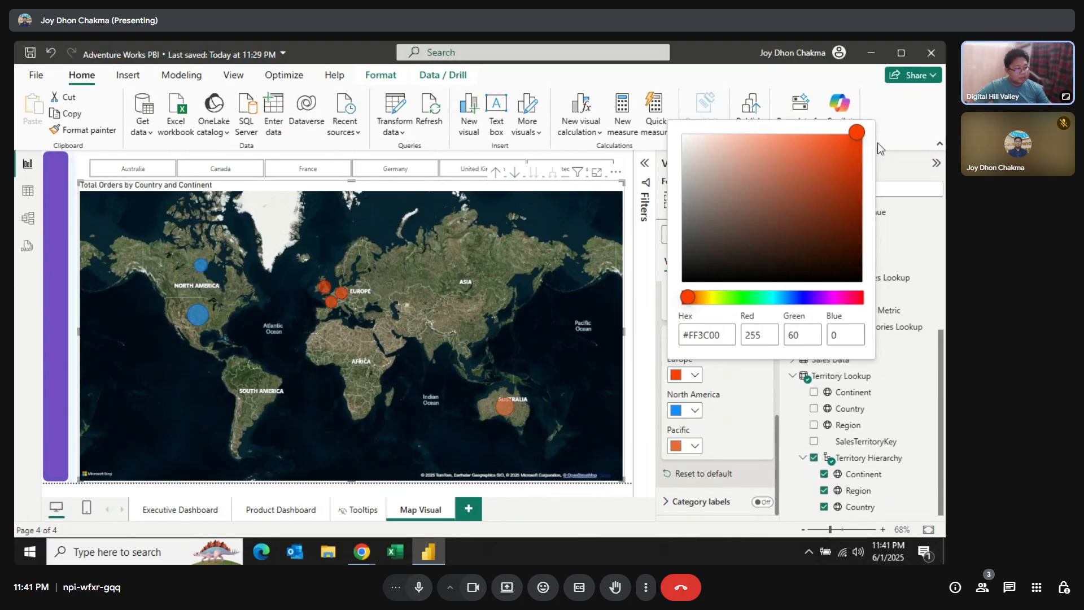
{"action": "left_click", "coordinate": [863, 297]}
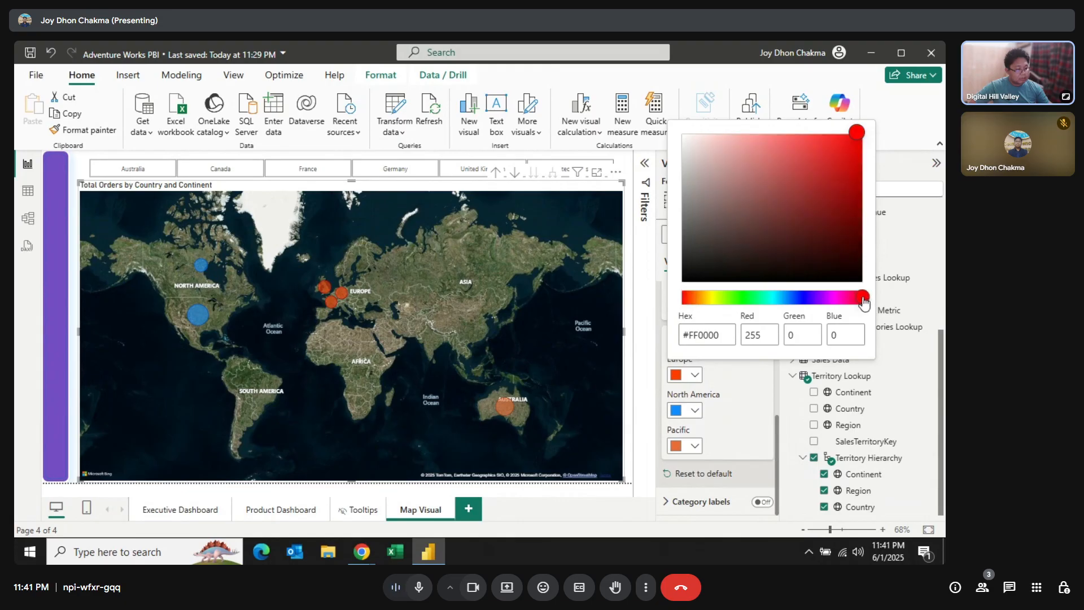
{"action": "left_click", "coordinate": [858, 133]}
{"action": "left_click", "coordinate": [742, 418]}
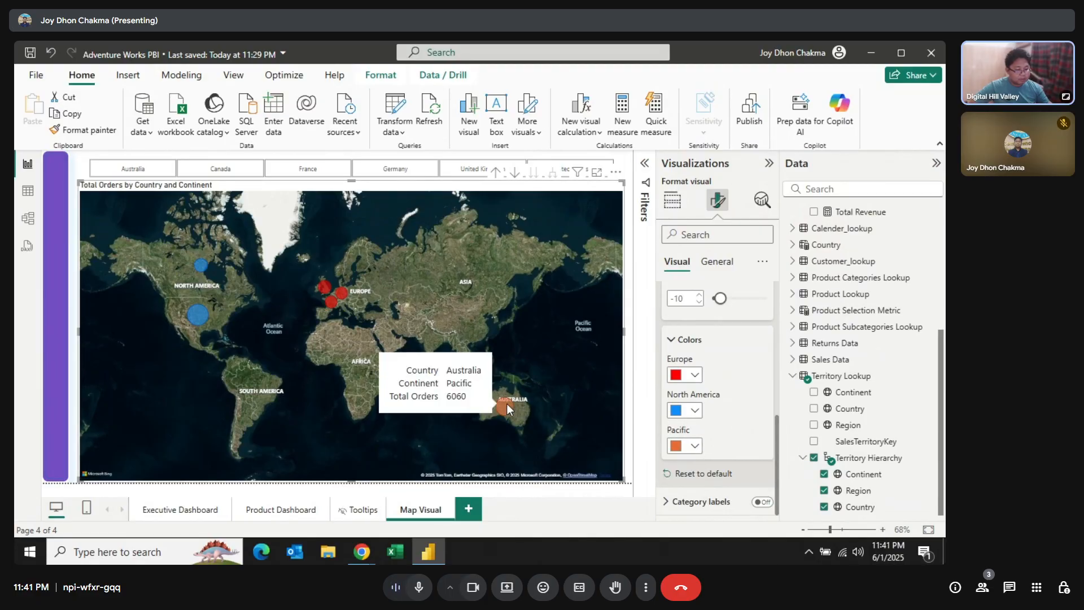
Set the bubble color for Pacific to the theme's purple.
{"action": "left_click", "coordinate": [693, 447]}
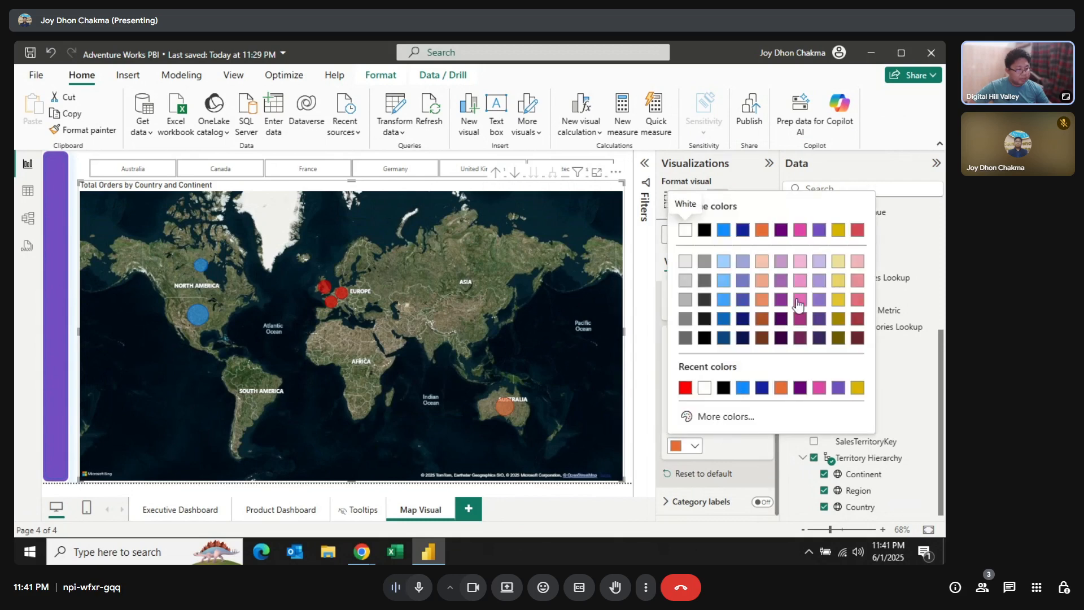
{"action": "left_click", "coordinate": [819, 231]}
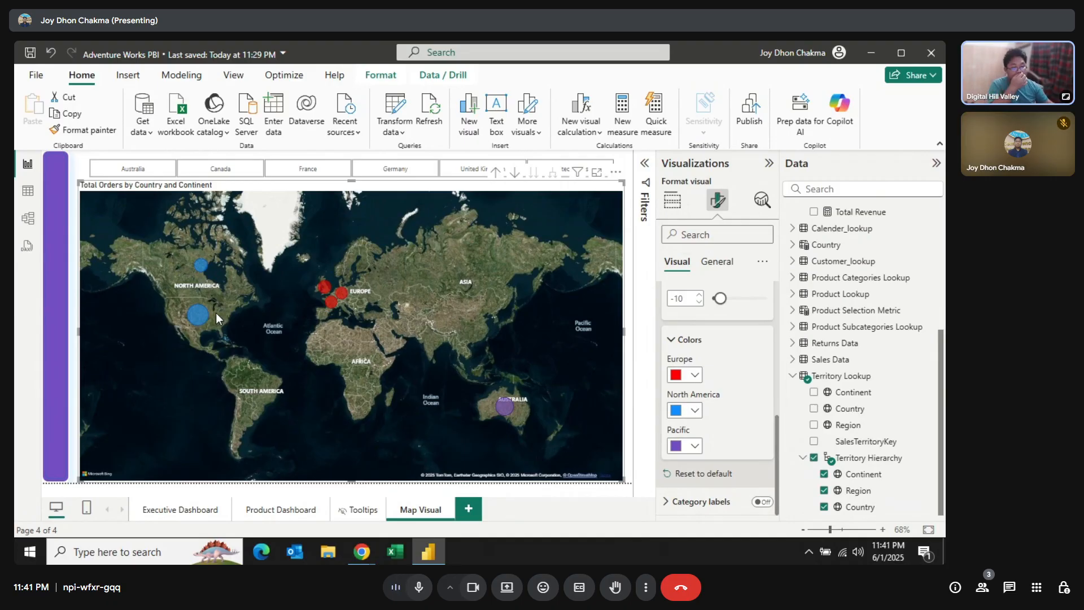
{"action": "left_click", "coordinate": [674, 204]}
Change the map visual's title text to "Territory wise Order Distribution".
{"action": "left_click", "coordinate": [717, 200]}
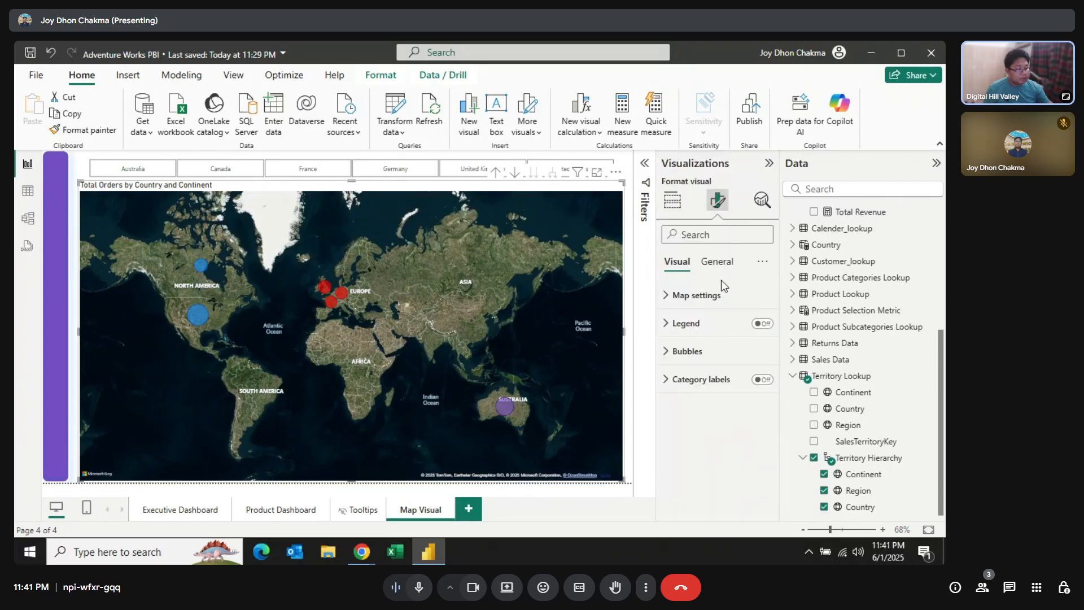
{"action": "left_click", "coordinate": [718, 263]}
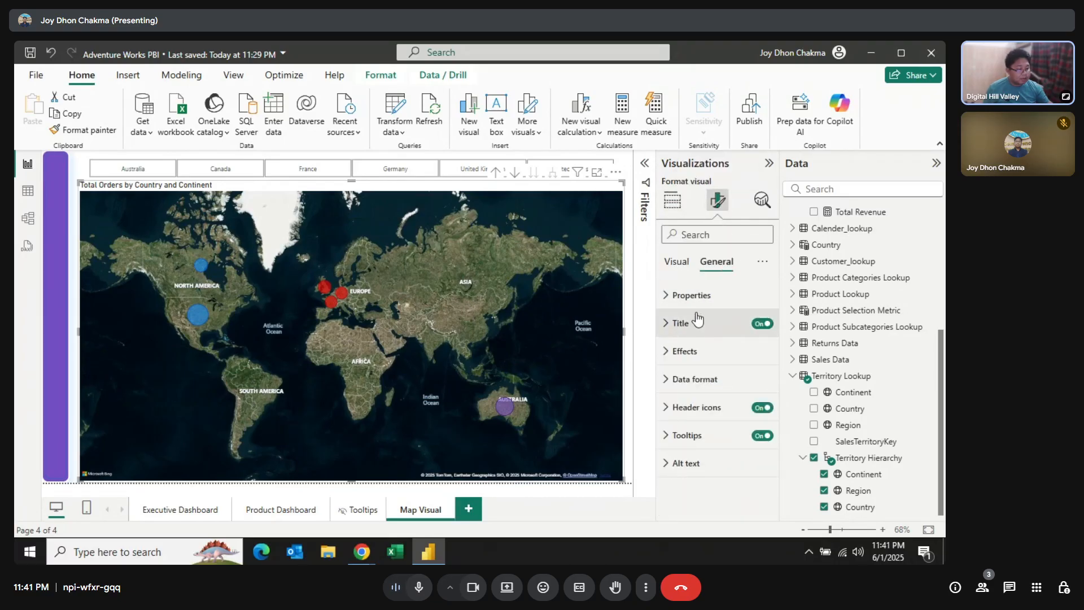
{"action": "left_click", "coordinate": [698, 320]}
{"action": "triple_click", "coordinate": [705, 392]}
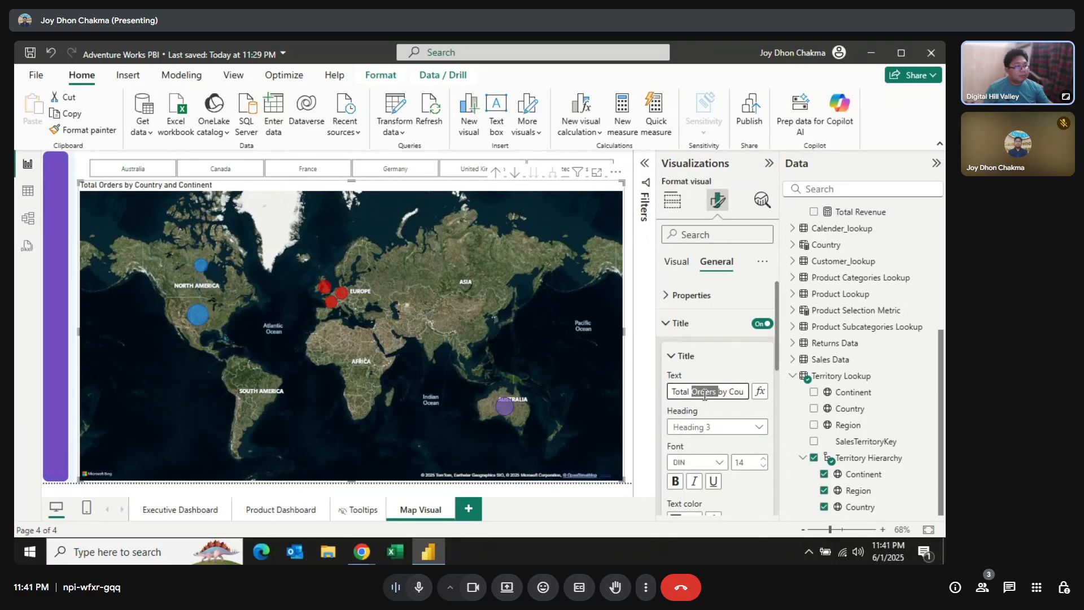
{"action": "type", "text": "Terr"}
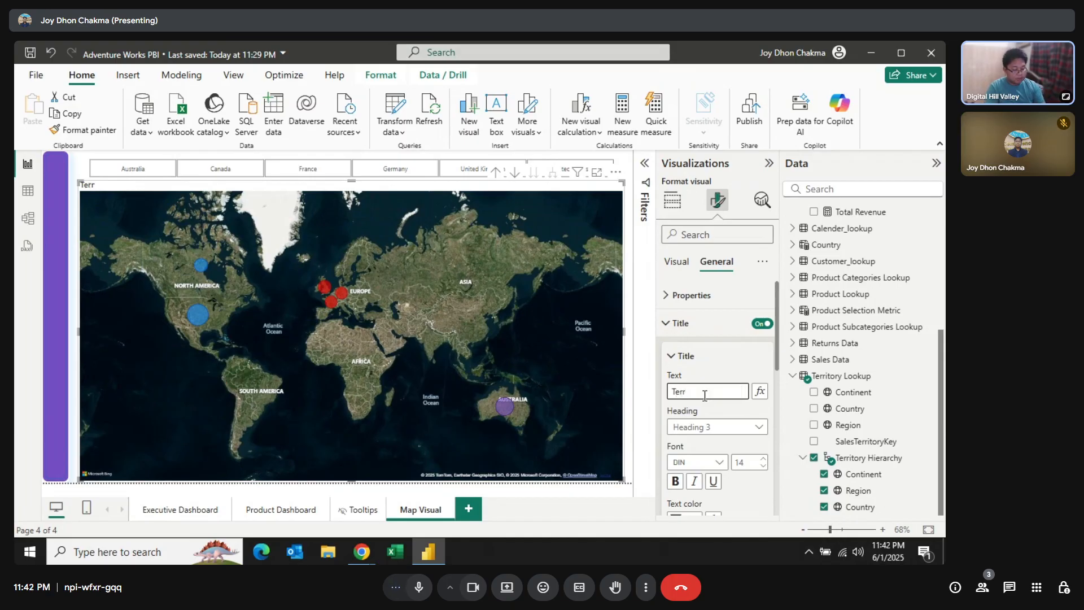
{"action": "type", "text": "yitory wise Order"}
{"action": "type", "text": "Distribution"}
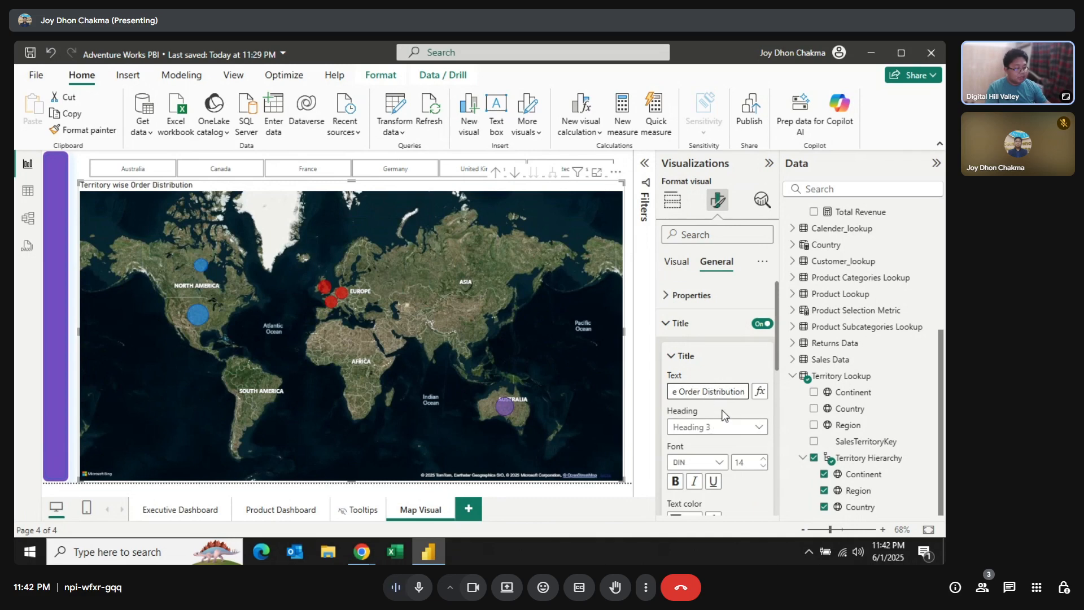
{"action": "left_click", "coordinate": [726, 417]}
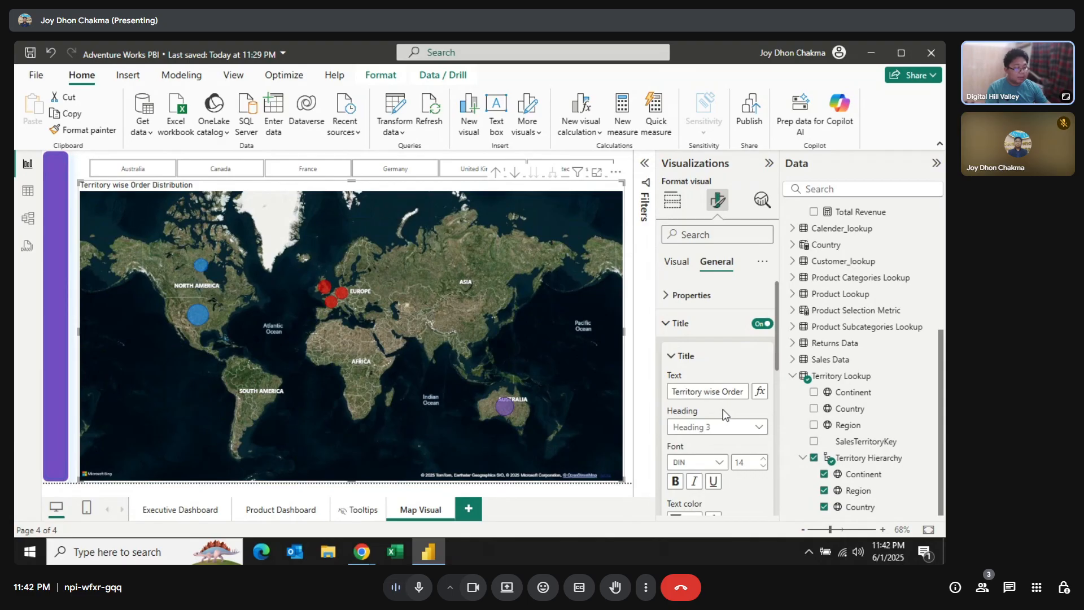
Give the map's title white text on a purple background.
{"action": "scroll", "coordinate": [726, 416], "scroll_direction": "down", "scroll_amount": 5}
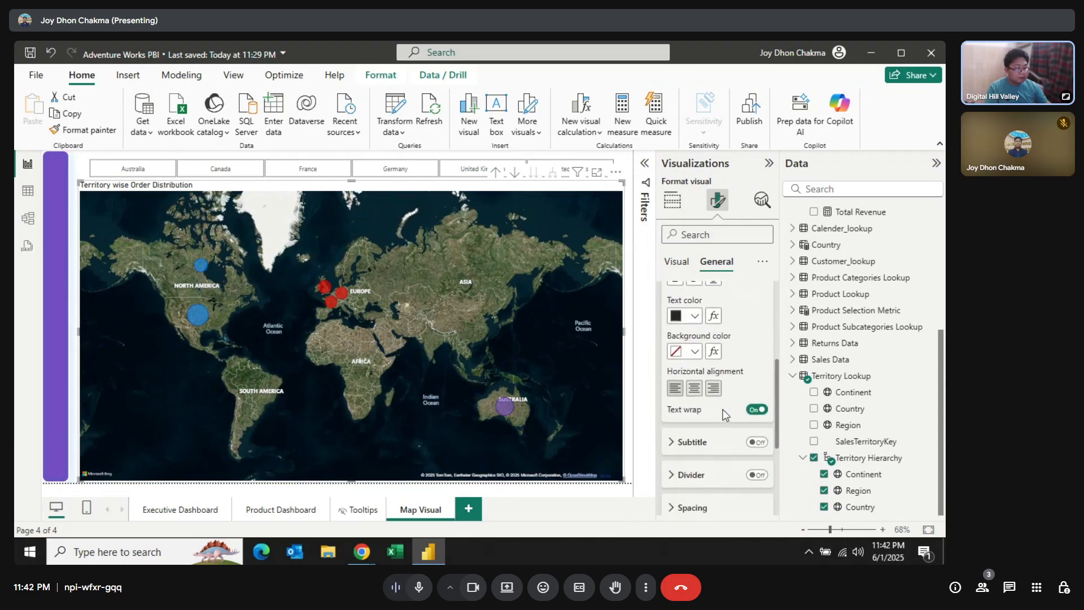
{"action": "scroll", "coordinate": [725, 416], "scroll_direction": "up", "scroll_amount": 2}
{"action": "left_click", "coordinate": [695, 383]}
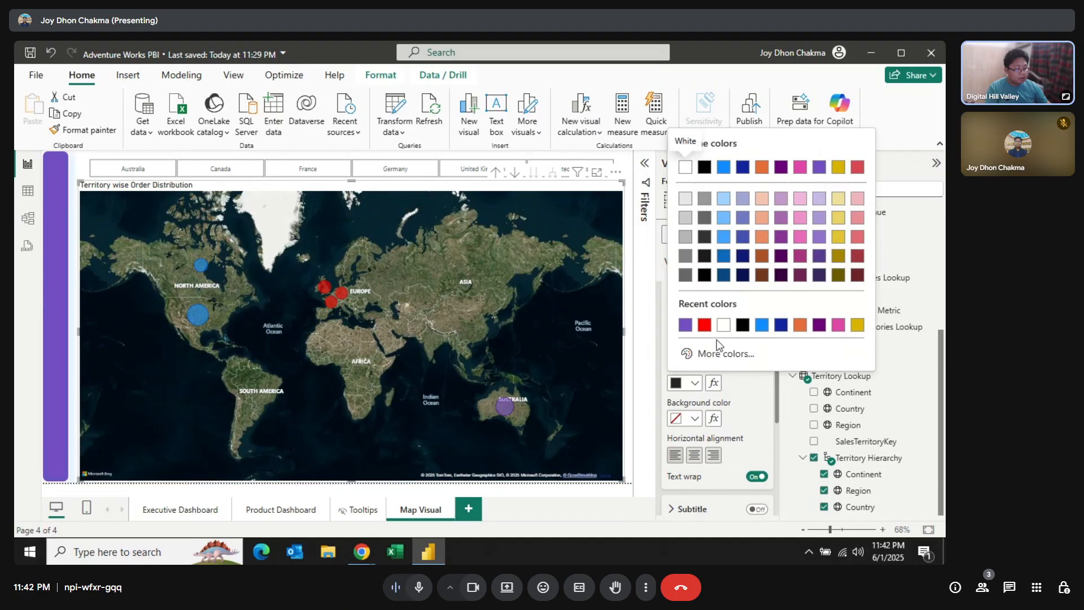
{"action": "left_click", "coordinate": [723, 325]}
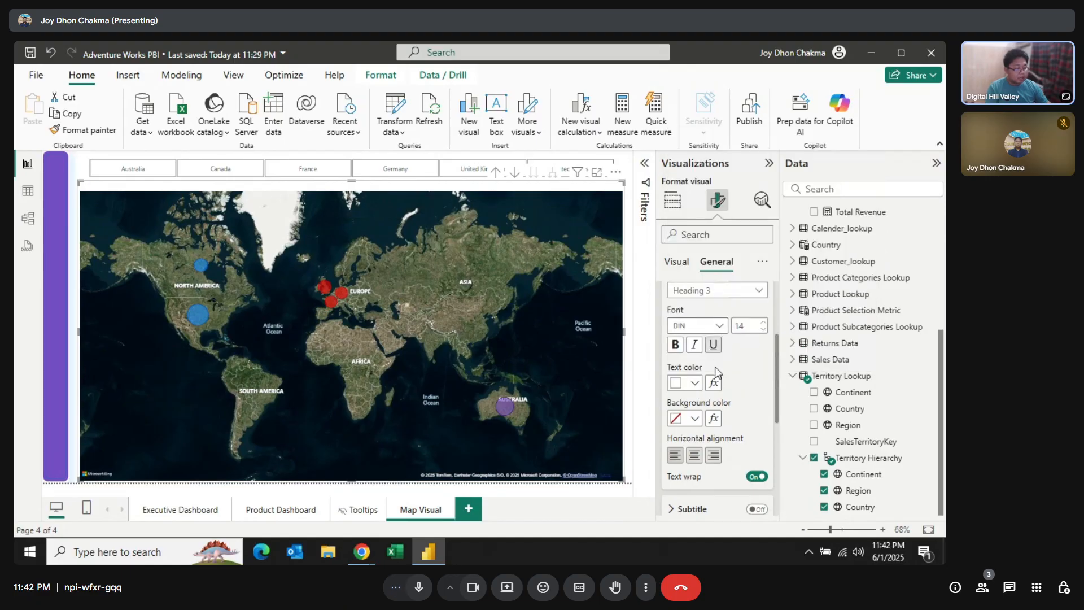
{"action": "left_click", "coordinate": [695, 418]}
{"action": "left_click", "coordinate": [705, 327]}
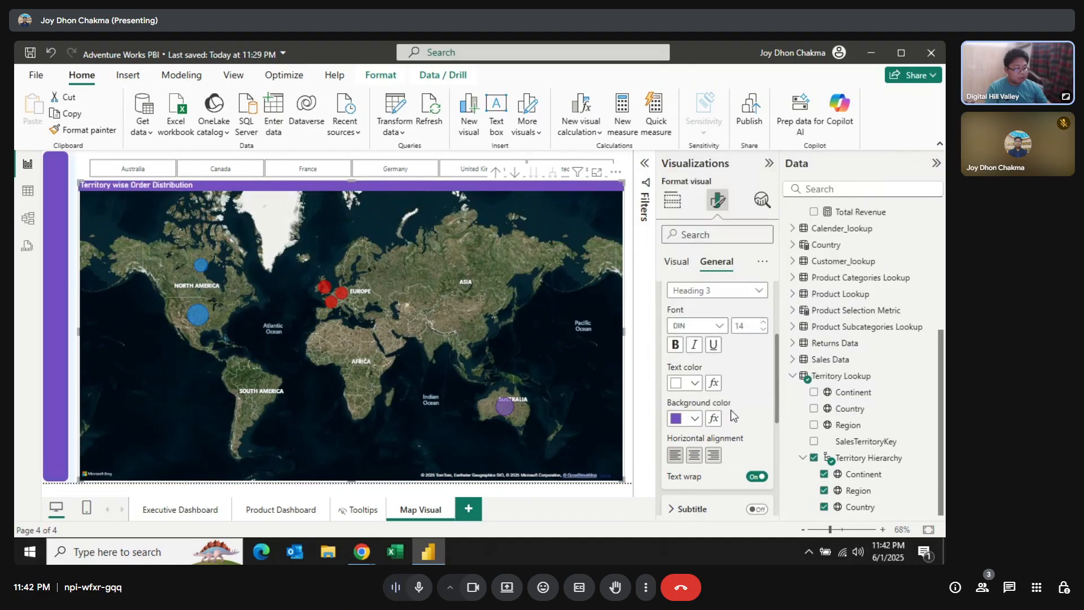
Turn on the background effect for the map visual.
{"action": "scroll", "coordinate": [734, 424], "scroll_direction": "down", "scroll_amount": 3}
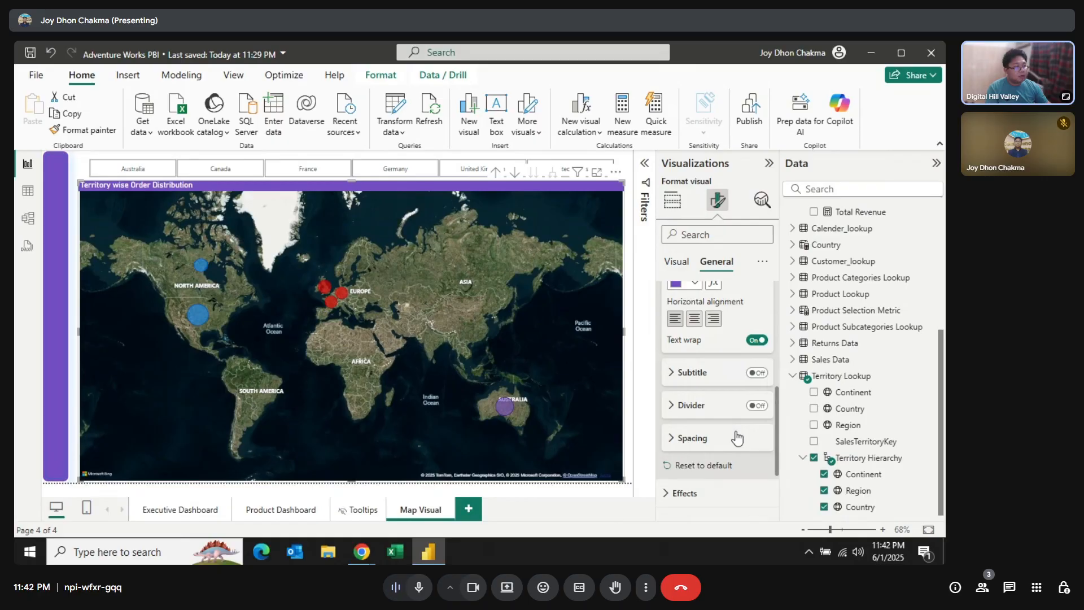
{"action": "scroll", "coordinate": [736, 432], "scroll_direction": "down", "scroll_amount": 2}
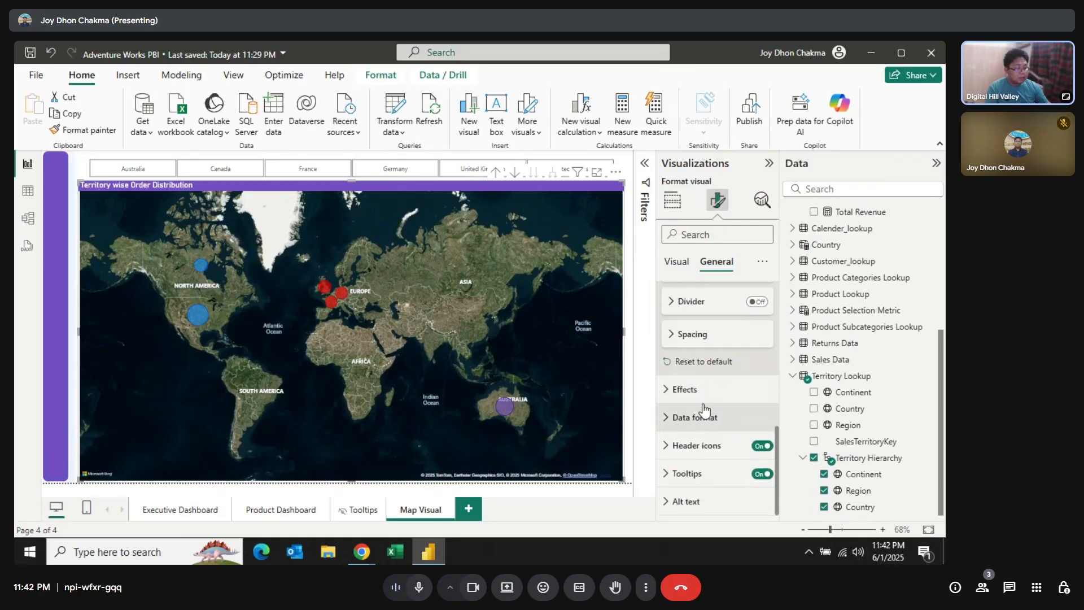
{"action": "left_click", "coordinate": [688, 389]}
{"action": "left_click", "coordinate": [757, 422]}
{"action": "scroll", "coordinate": [715, 450], "scroll_direction": "down", "scroll_amount": 1}
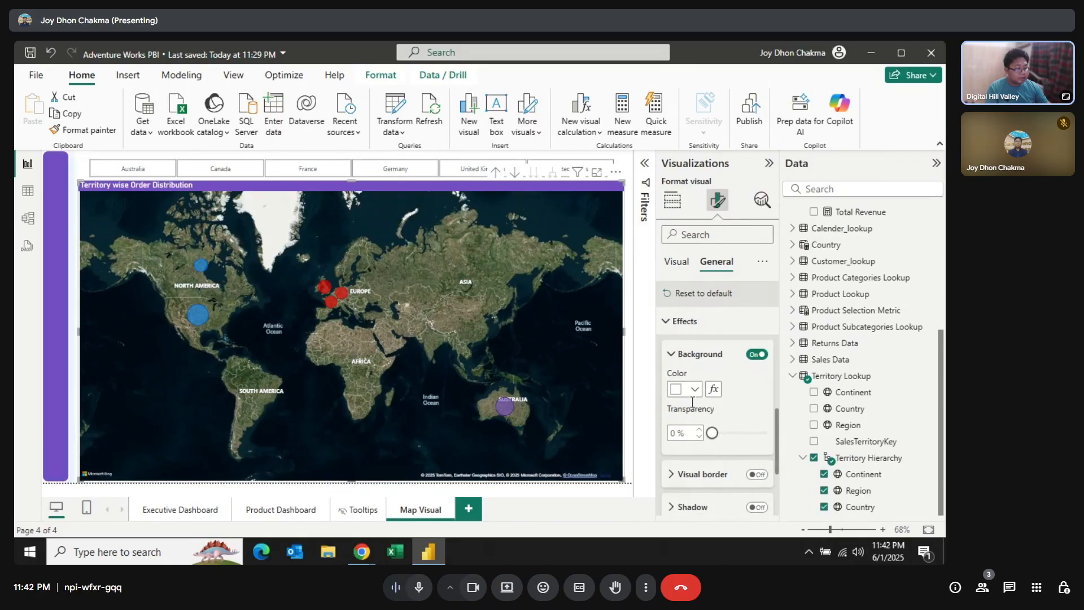
Turn on the map visual's shadow and a white visual border, 3 px wide with 14 px rounded corners.
{"action": "left_click", "coordinate": [757, 473]}
{"action": "scroll", "coordinate": [750, 396], "scroll_direction": "down", "scroll_amount": 3}
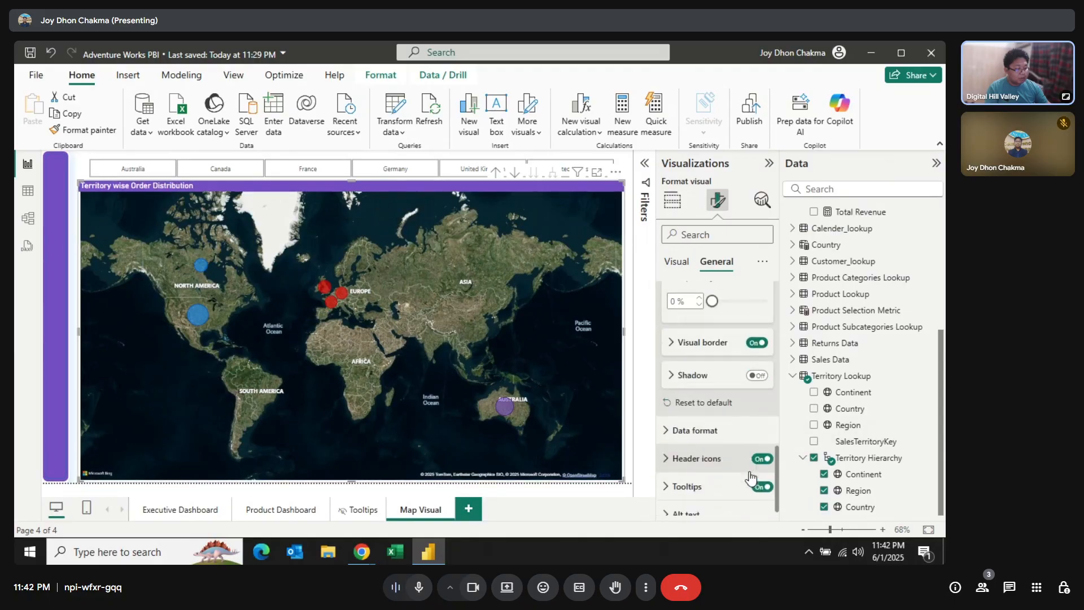
{"action": "left_click", "coordinate": [751, 366]}
{"action": "left_click", "coordinate": [675, 331]}
{"action": "left_click", "coordinate": [696, 365]}
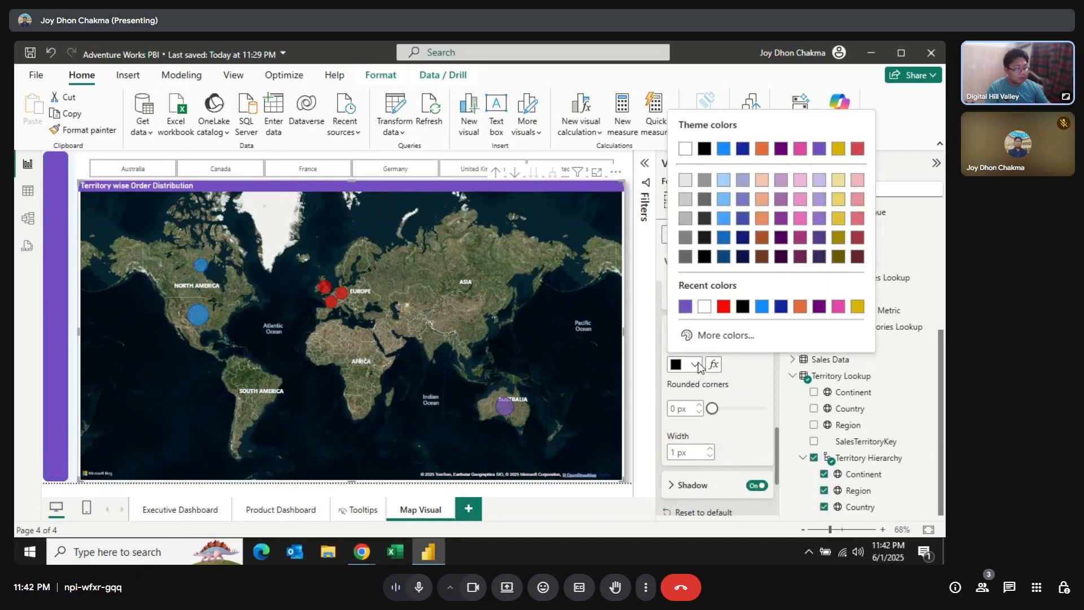
{"action": "left_click", "coordinate": [700, 310]}
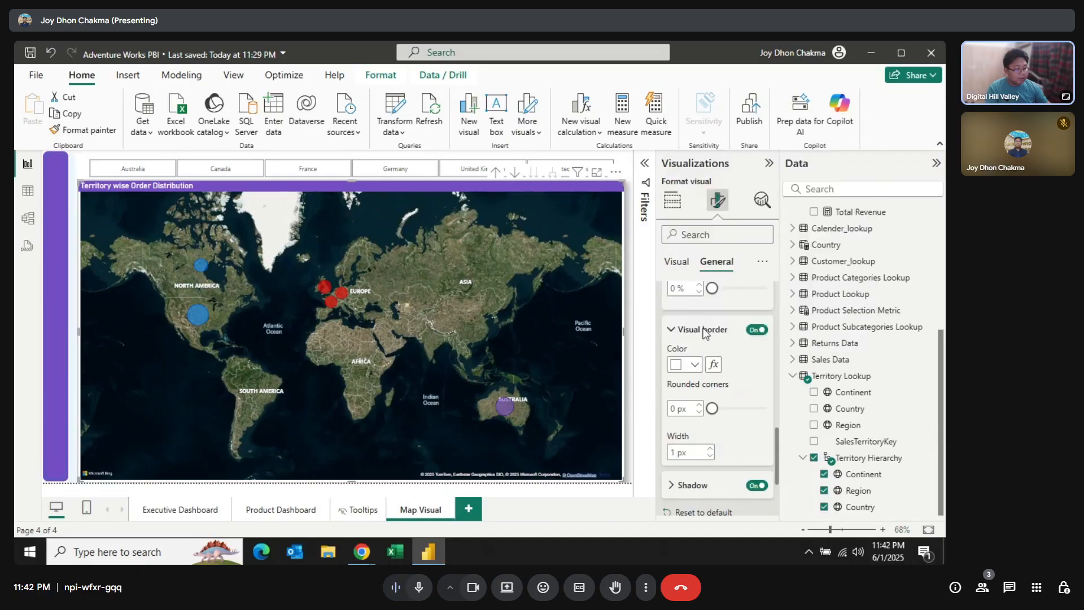
{"action": "left_click", "coordinate": [710, 449]}
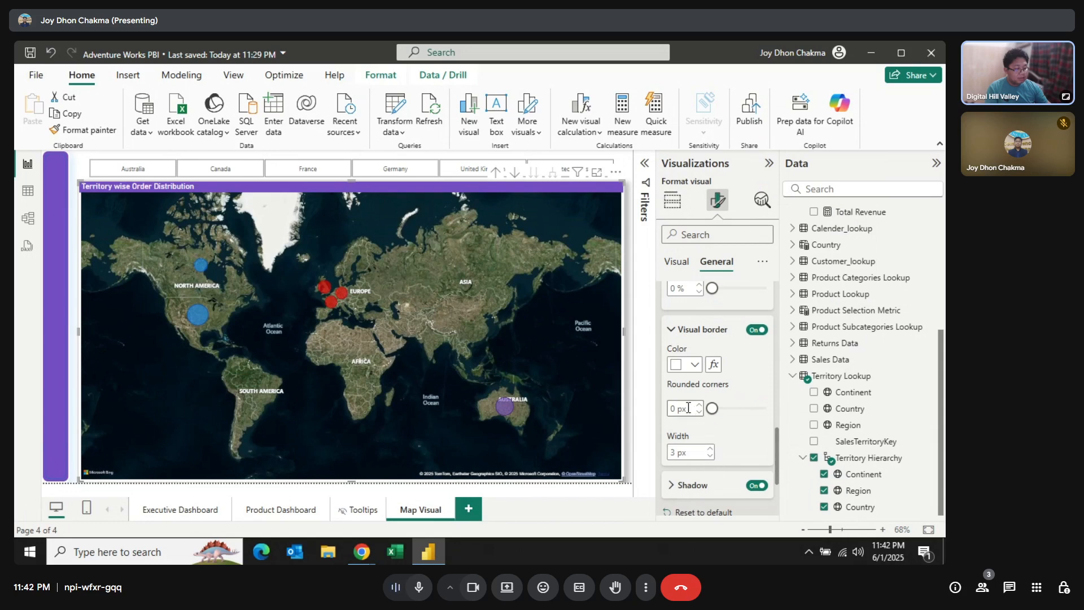
{"action": "type", "text": "14"}
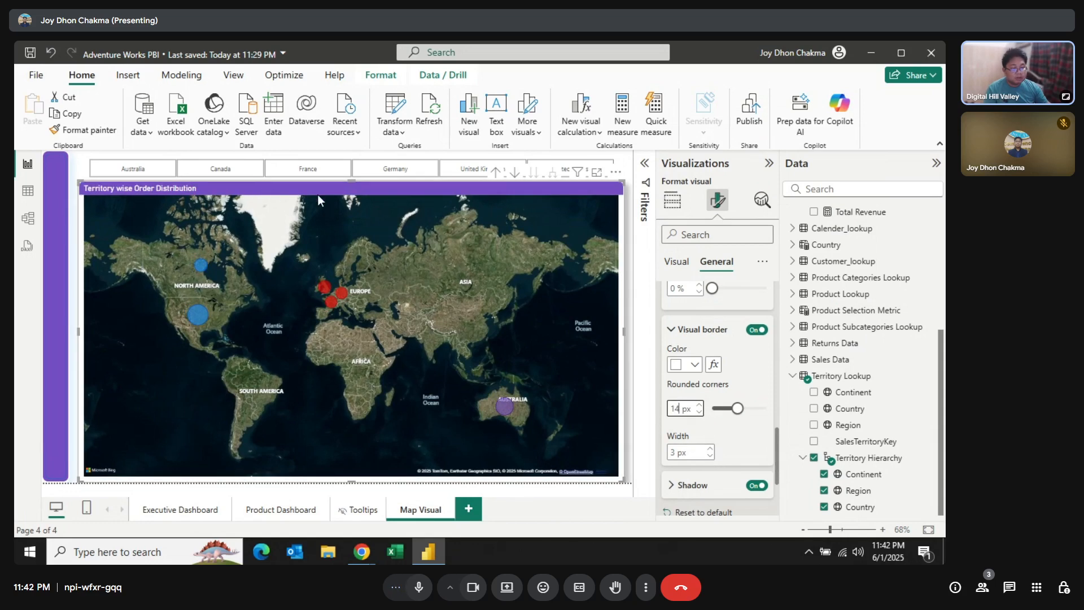
Shrink the map visual from its upper and left edges, freeing space above it and beside the purple bar.
{"action": "left_click_drag", "start_coordinate": [352, 179], "coordinate": [357, 314]}
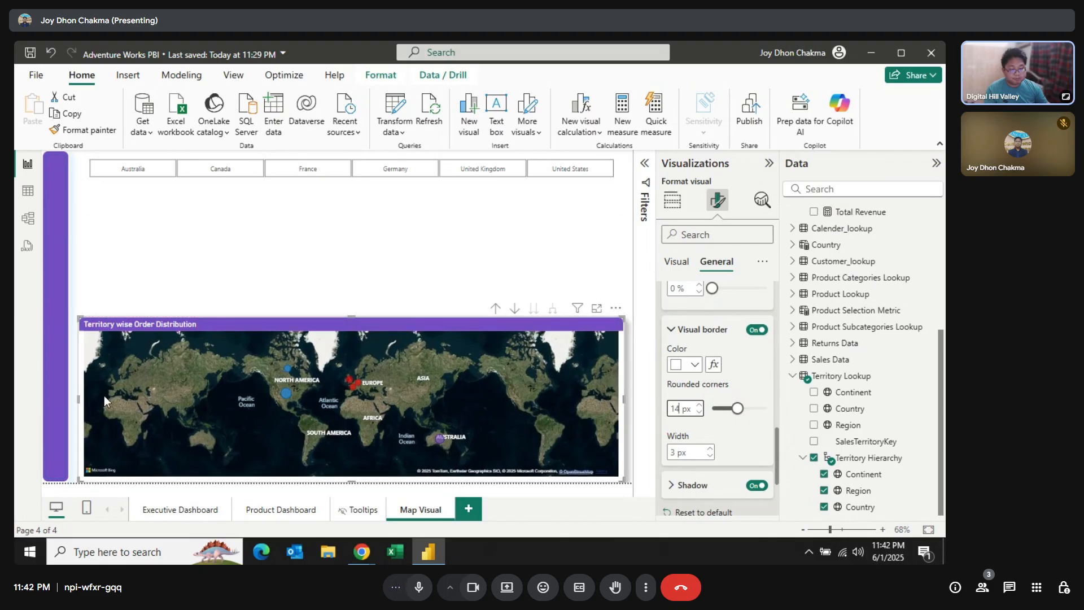
{"action": "left_click_drag", "start_coordinate": [104, 396], "coordinate": [167, 395]}
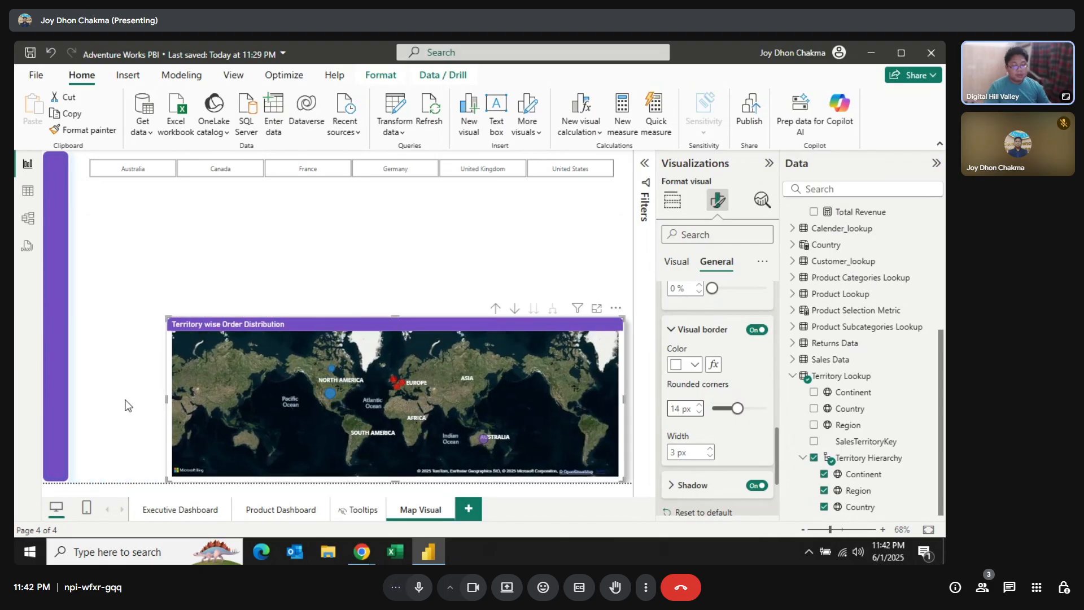
{"action": "left_click", "coordinate": [145, 405]}
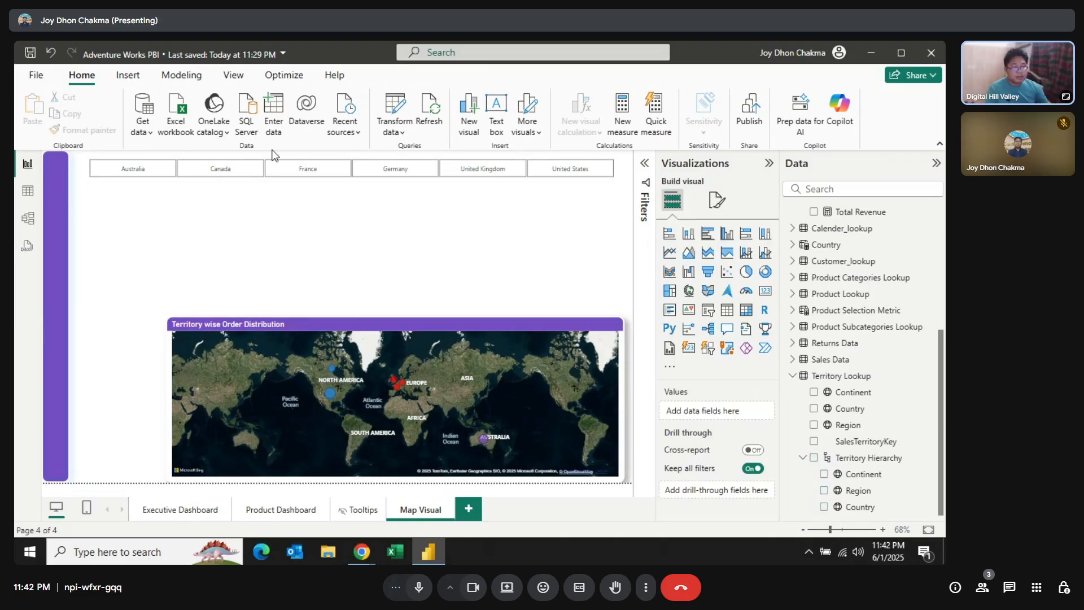
Change the country slicer's style to Vertical list and resize it into a narrow box tall enough for the countries.
{"action": "left_click", "coordinate": [252, 165]}
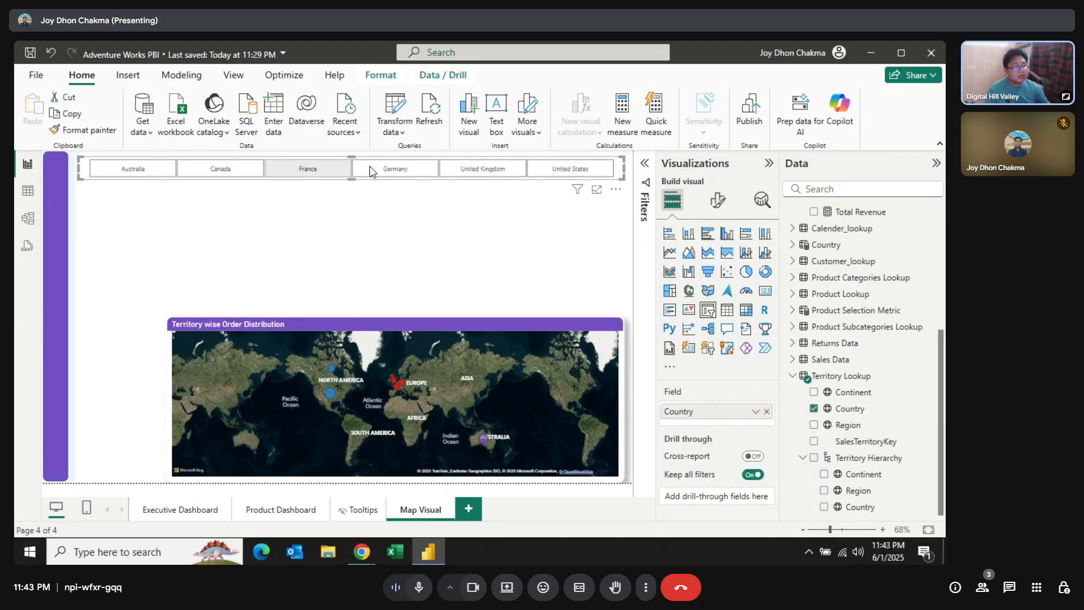
{"action": "left_click", "coordinate": [718, 200]}
{"action": "left_click", "coordinate": [700, 295]}
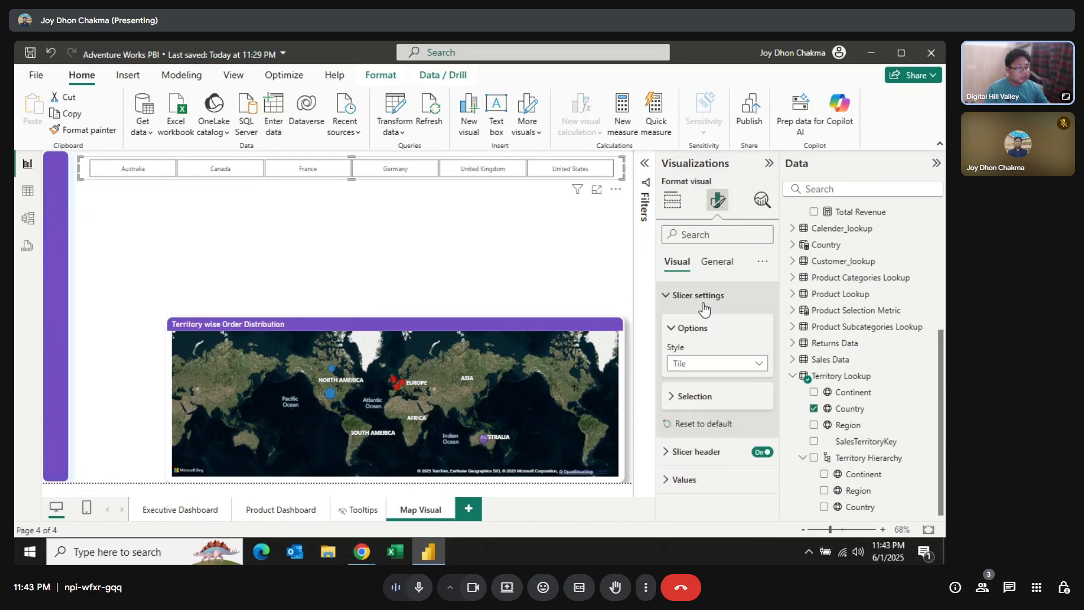
{"action": "left_click", "coordinate": [731, 367]}
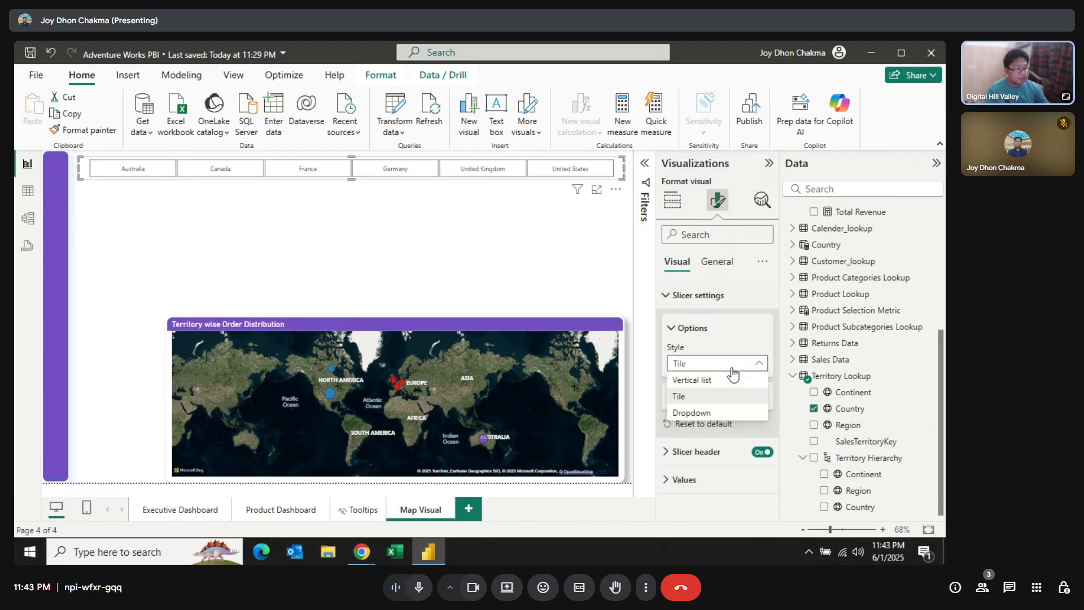
{"action": "left_click", "coordinate": [700, 382]}
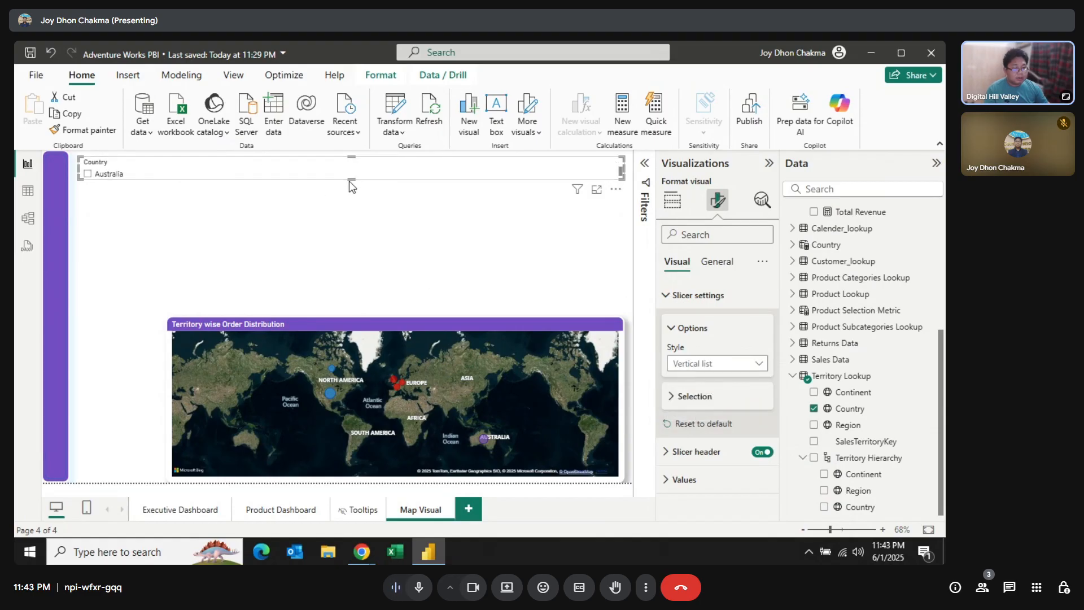
{"action": "left_click_drag", "start_coordinate": [350, 180], "coordinate": [326, 264]}
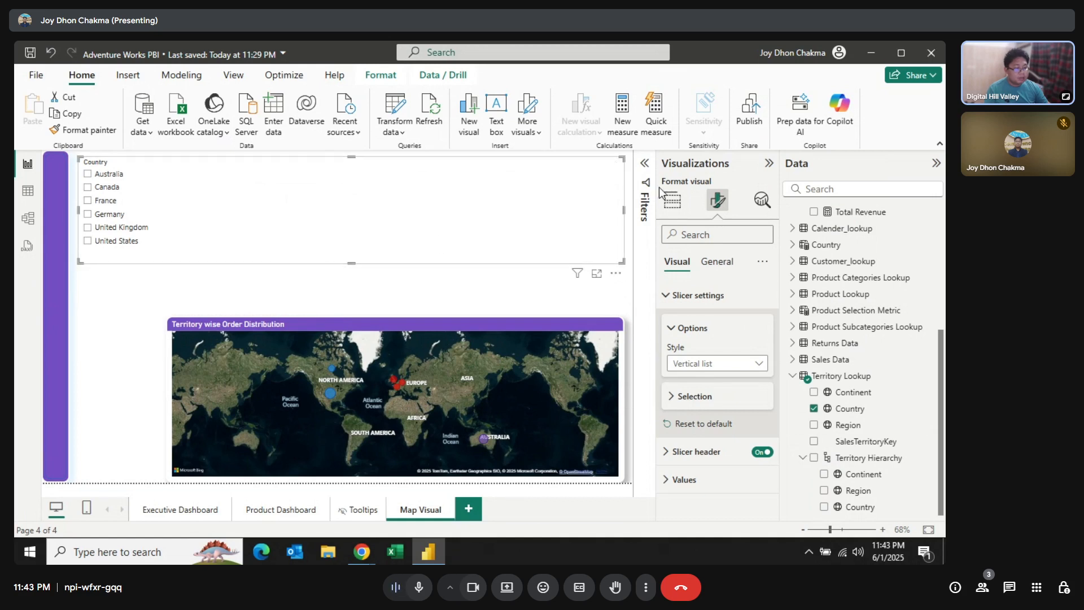
{"action": "left_click_drag", "start_coordinate": [623, 211], "coordinate": [164, 232]}
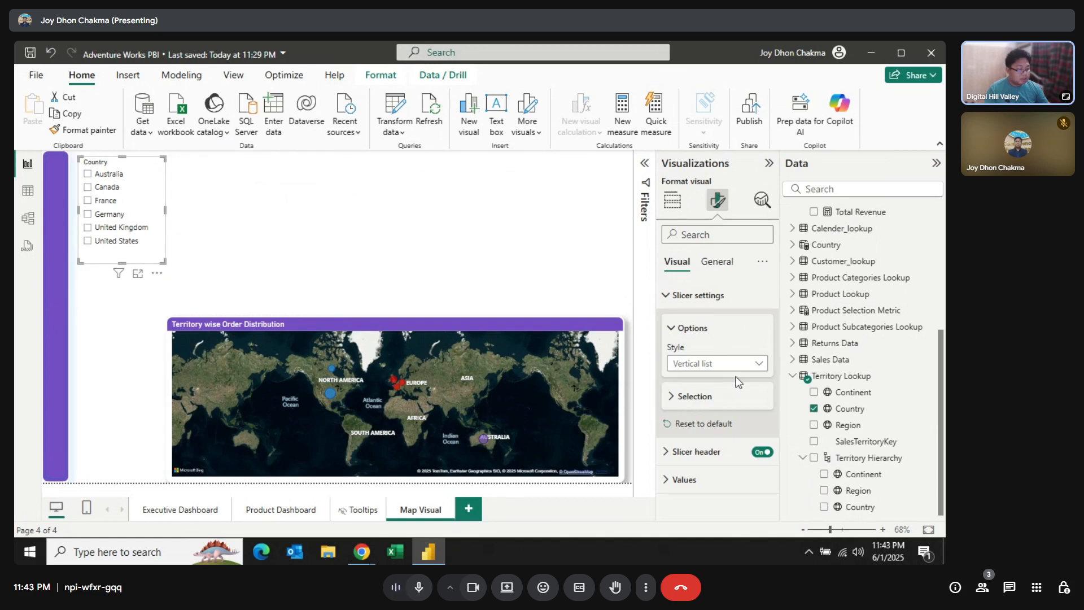
Enable the "Select all" option for the country slicer and turn off its slicer header.
{"action": "left_click", "coordinate": [699, 398]}
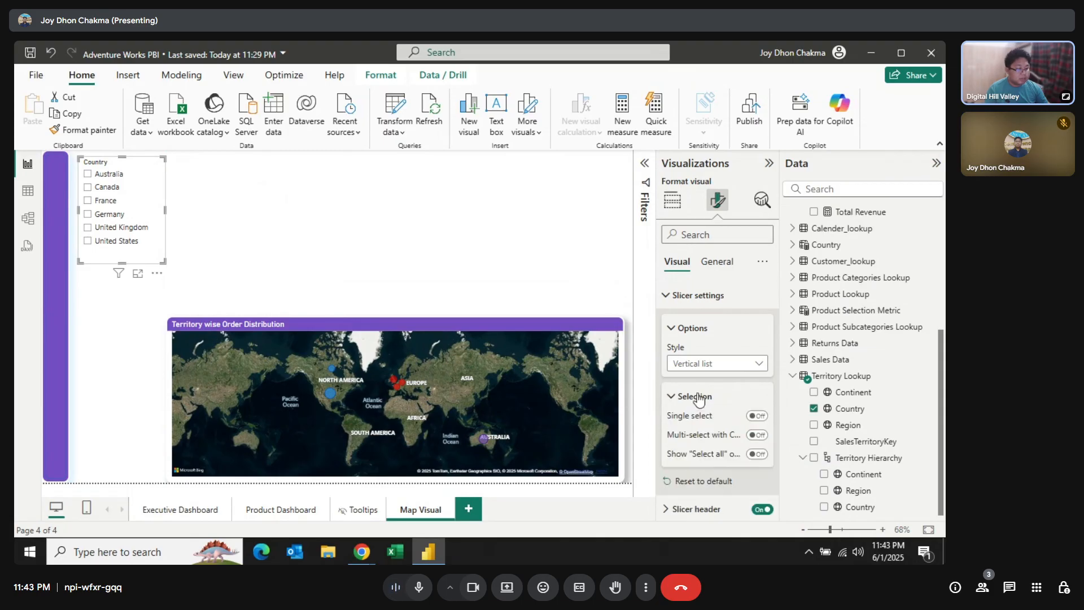
{"action": "left_click", "coordinate": [756, 455]}
{"action": "left_click", "coordinate": [688, 398]}
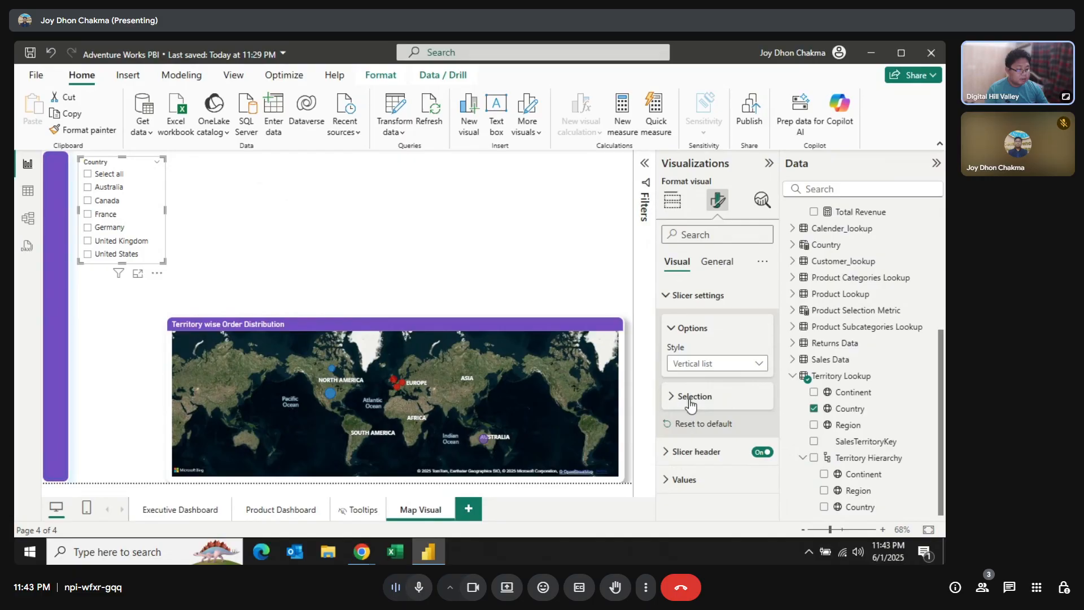
{"action": "left_click", "coordinate": [764, 453]}
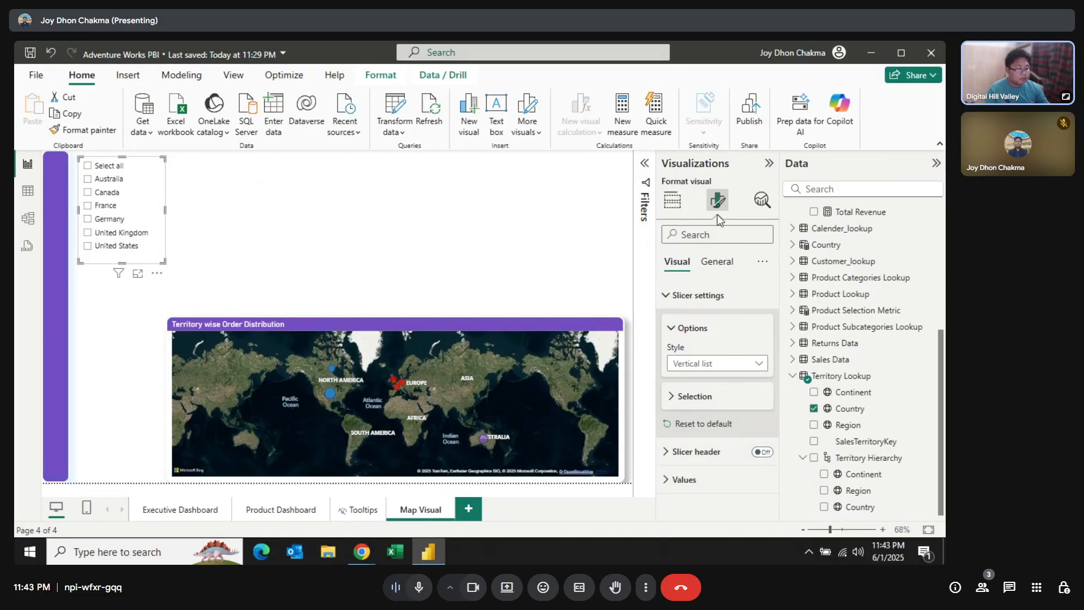
Turn on the country slicer's title and set its text to "Country".
{"action": "left_click", "coordinate": [723, 263]}
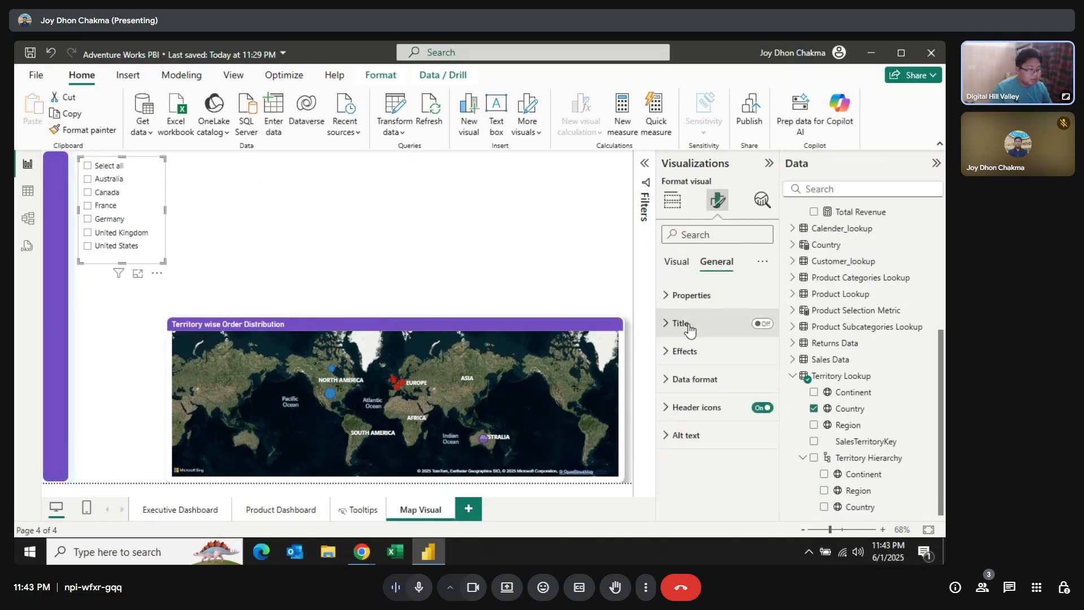
{"action": "left_click", "coordinate": [774, 325]}
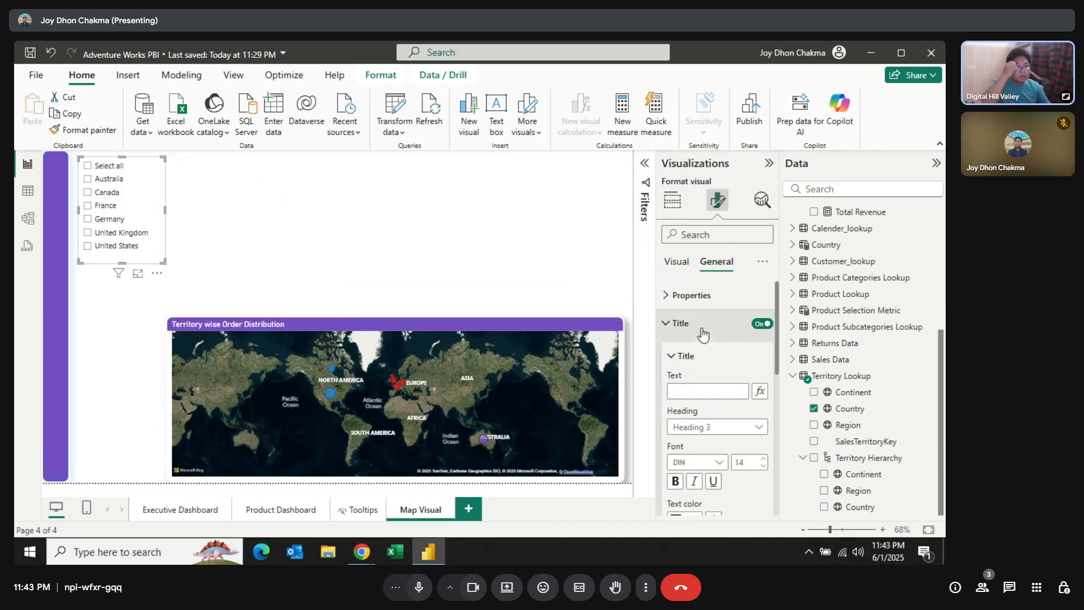
{"action": "left_click", "coordinate": [692, 393]}
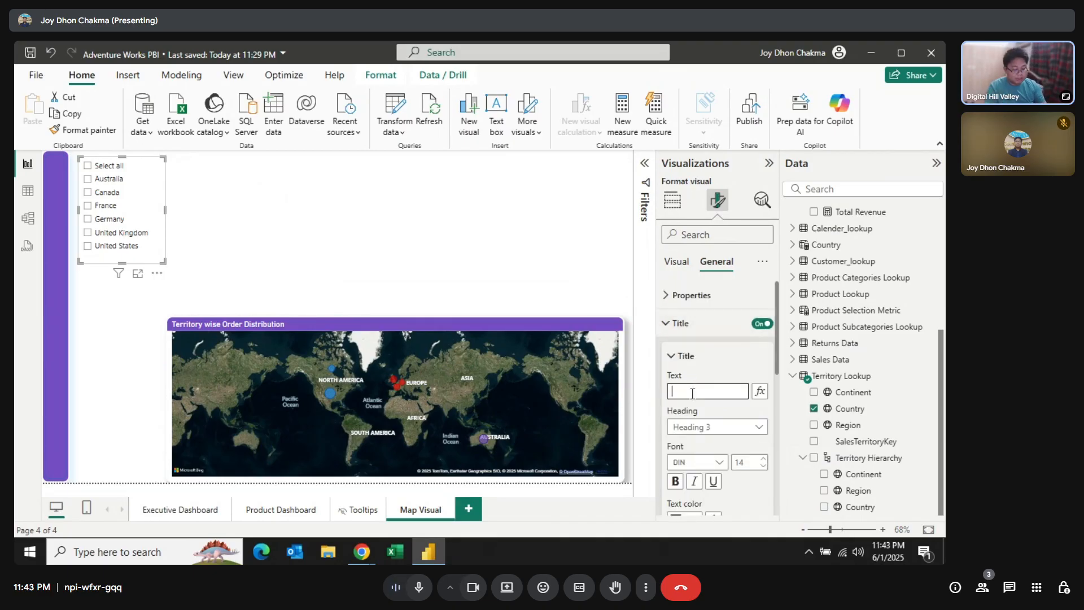
{"action": "type", "text": "Country"}
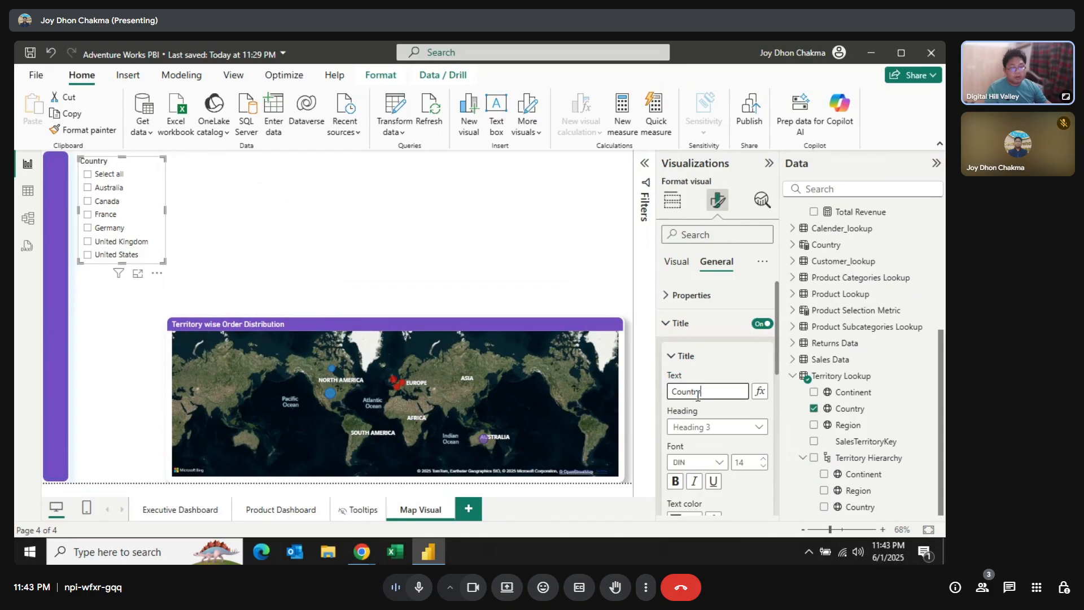
{"action": "left_click", "coordinate": [729, 357]}
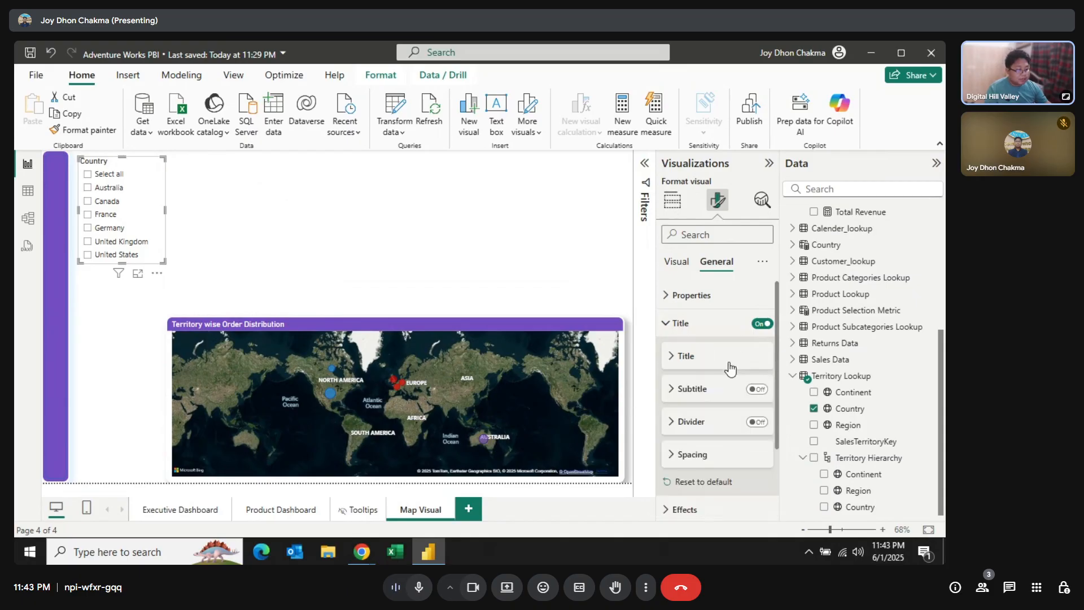
Give the country slicer's title white text on a purple background.
{"action": "left_click", "coordinate": [685, 357]}
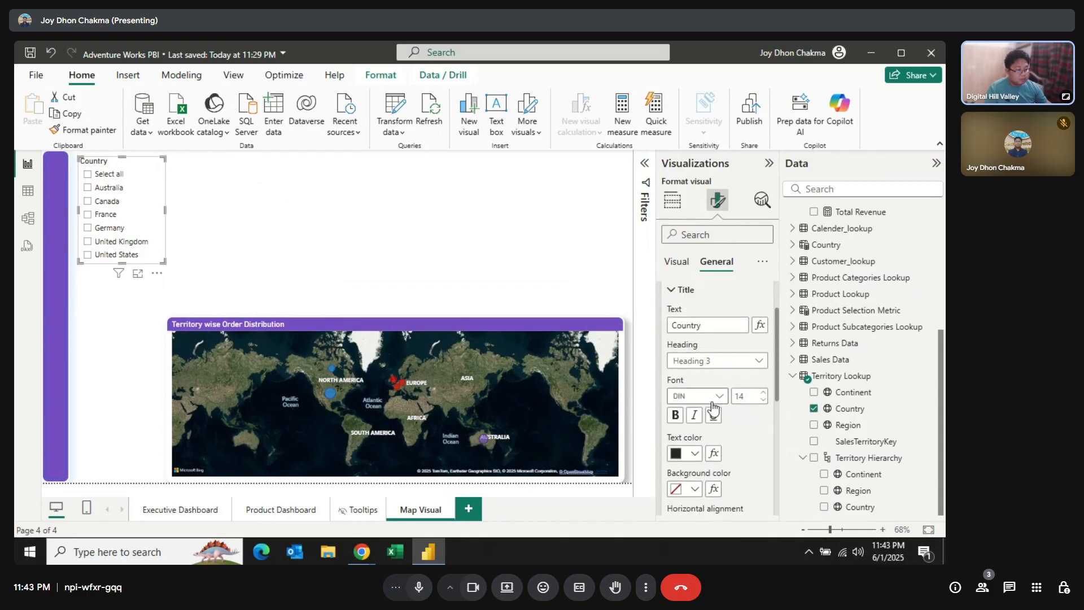
{"action": "scroll", "coordinate": [689, 384], "scroll_direction": "down", "scroll_amount": 2}
{"action": "left_click", "coordinate": [696, 383]}
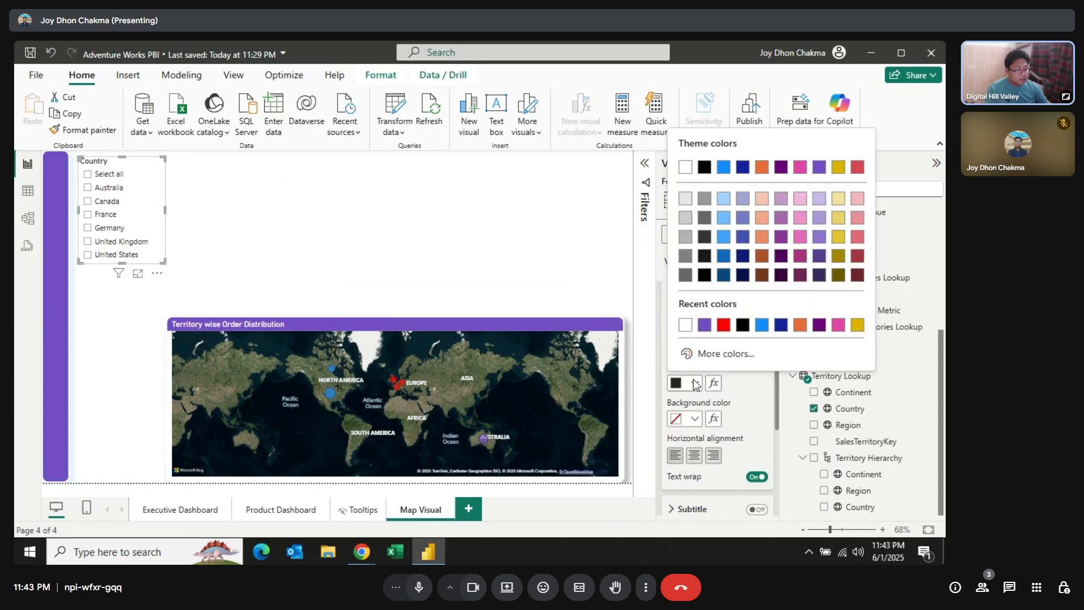
{"action": "left_click", "coordinate": [686, 325]}
{"action": "left_click", "coordinate": [694, 419]}
{"action": "left_click", "coordinate": [706, 324]}
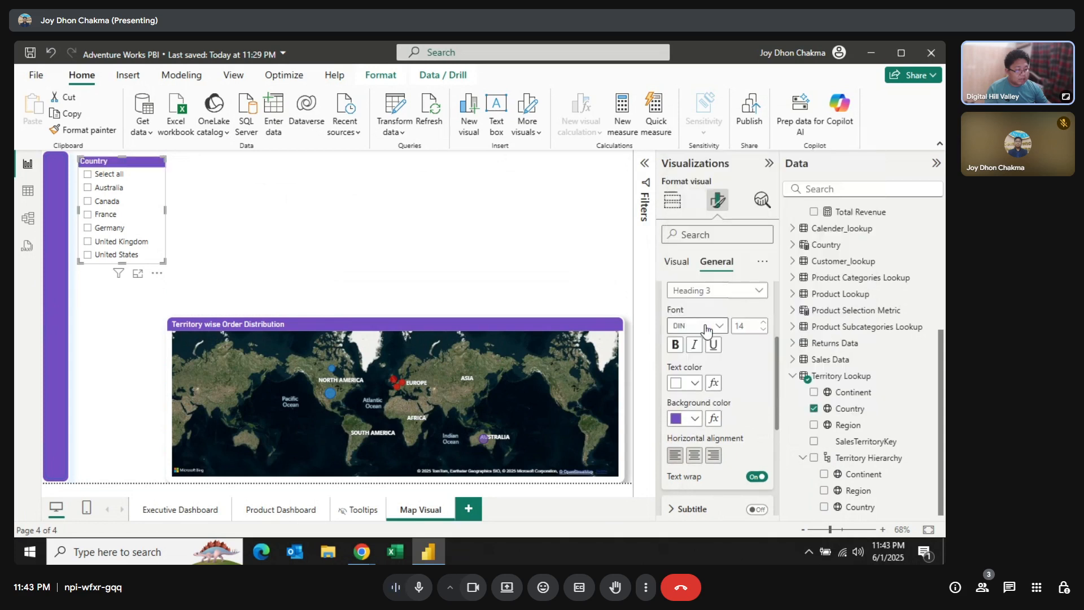
Turn on the visual border for the country slicer and make it white.
{"action": "scroll", "coordinate": [717, 402], "scroll_direction": "up", "scroll_amount": 1}
{"action": "scroll", "coordinate": [716, 418], "scroll_direction": "down", "scroll_amount": 6}
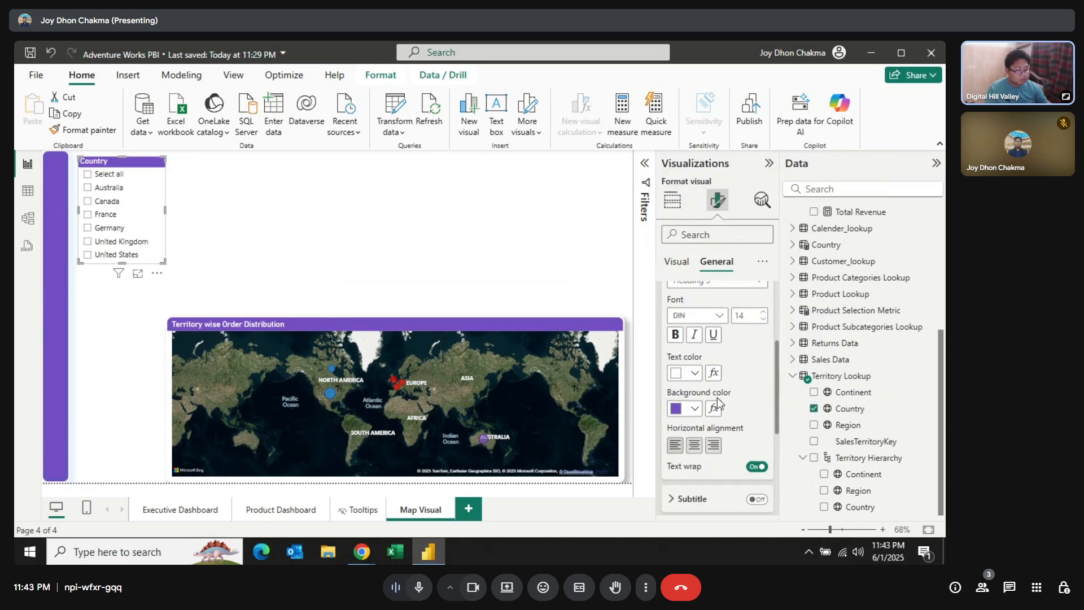
{"action": "scroll", "coordinate": [683, 456], "scroll_direction": "down", "scroll_amount": 1}
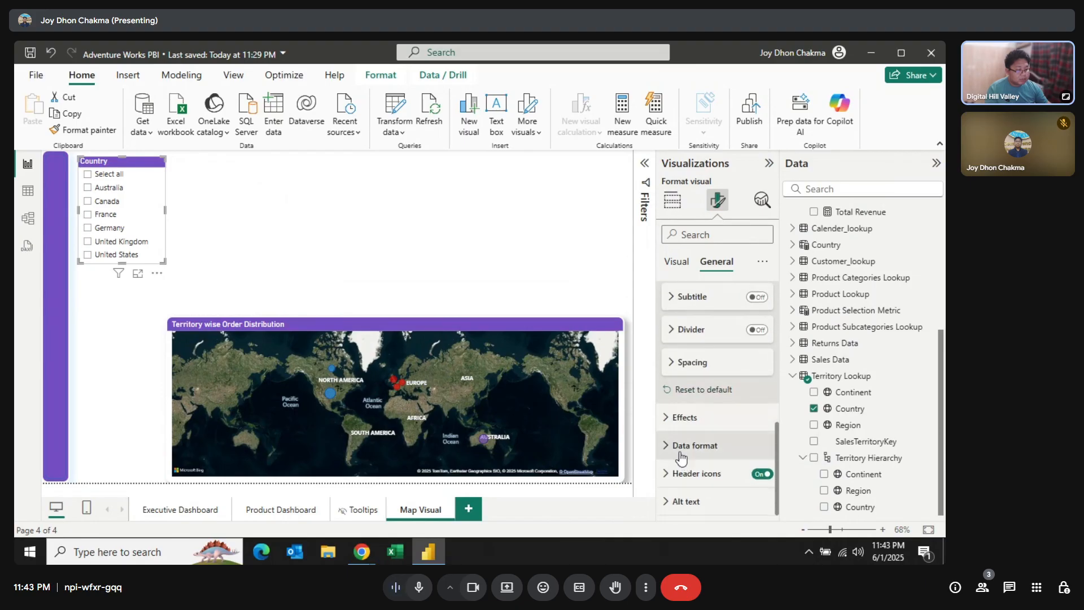
{"action": "scroll", "coordinate": [681, 454], "scroll_direction": "up", "scroll_amount": 3}
{"action": "scroll", "coordinate": [706, 443], "scroll_direction": "down", "scroll_amount": 3}
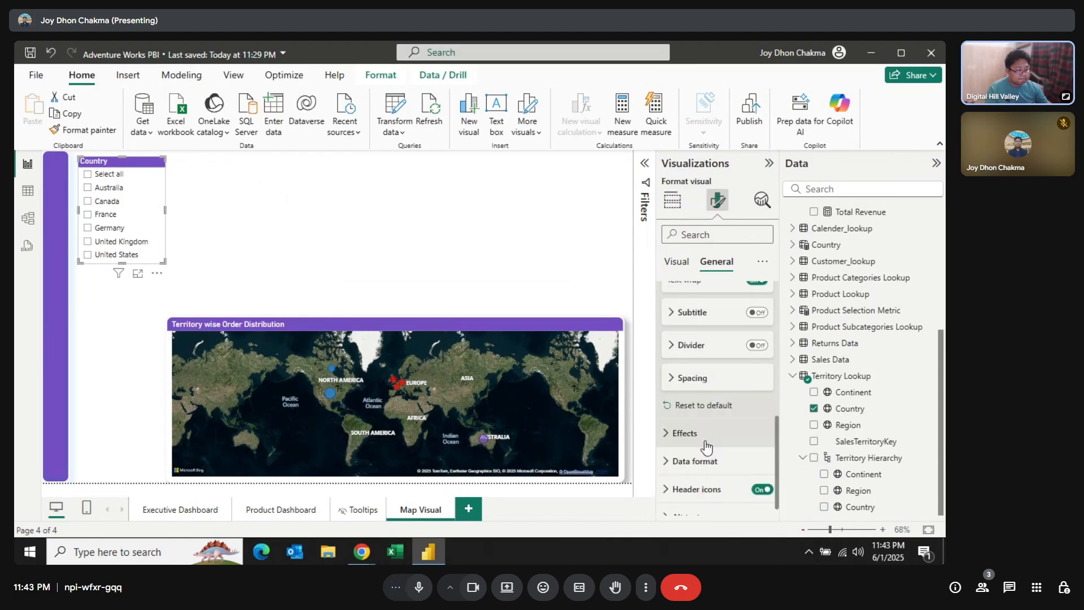
{"action": "left_click", "coordinate": [701, 418]}
{"action": "scroll", "coordinate": [711, 435], "scroll_direction": "down", "scroll_amount": 3}
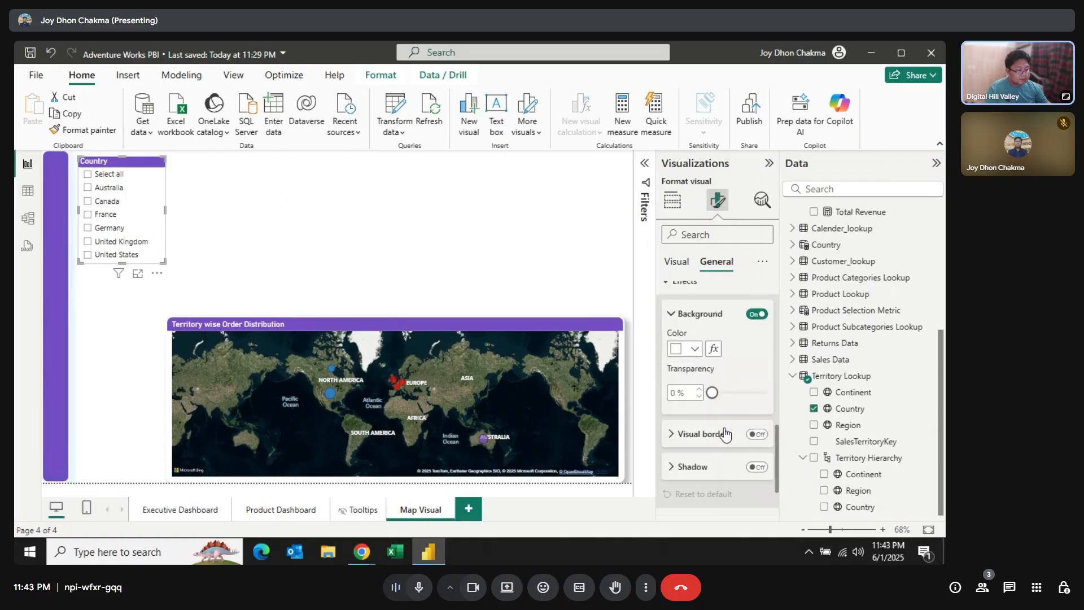
{"action": "left_click", "coordinate": [712, 438]}
{"action": "left_click", "coordinate": [757, 434]}
{"action": "scroll", "coordinate": [726, 429], "scroll_direction": "down", "scroll_amount": 3}
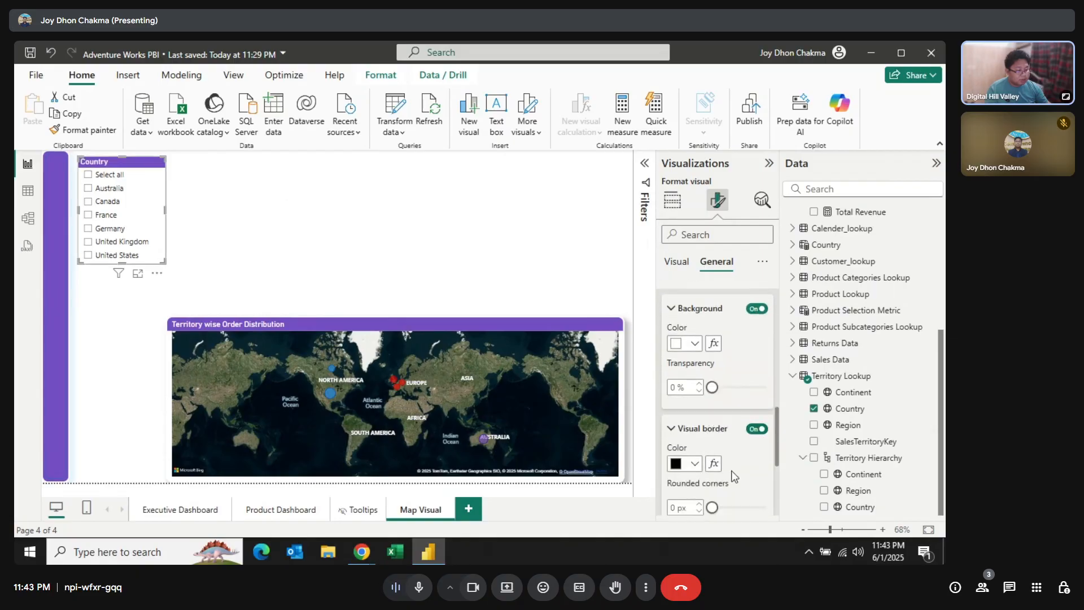
{"action": "left_click", "coordinate": [694, 332]}
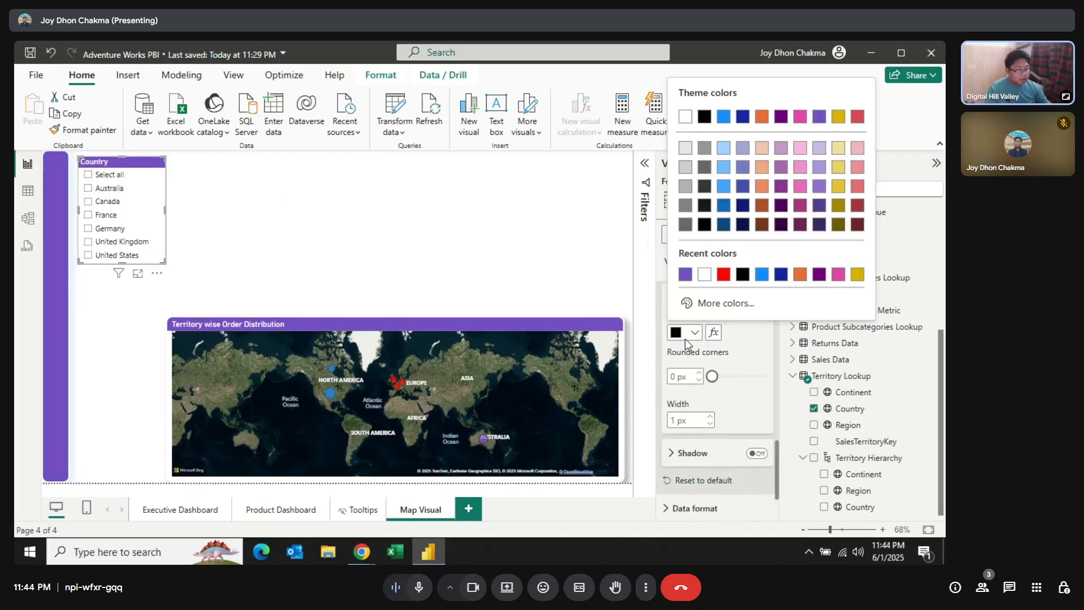
{"action": "left_click", "coordinate": [696, 277]}
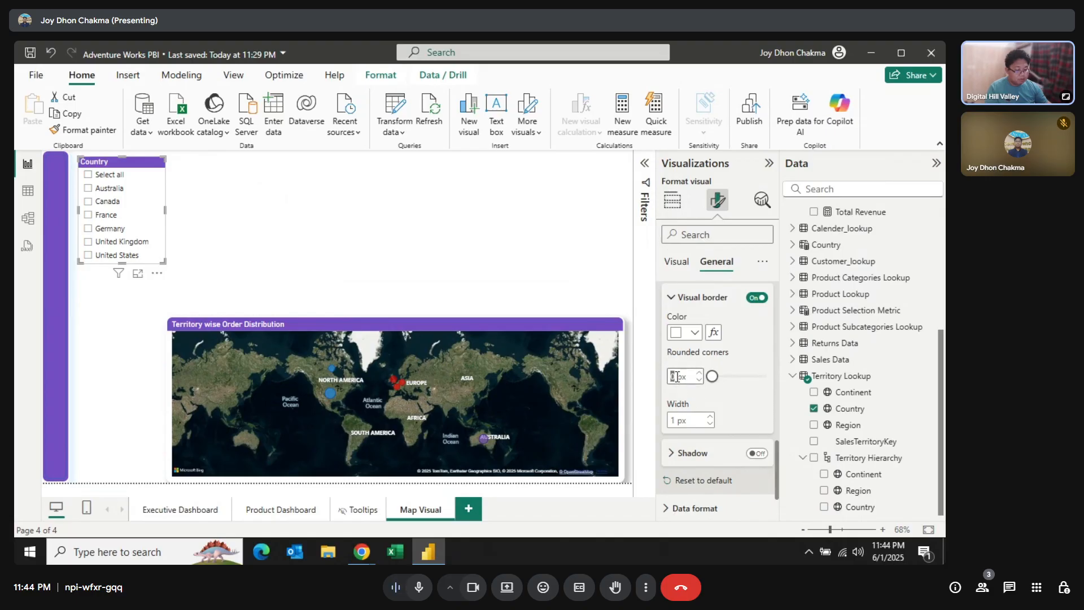
Set the slicer border's rounded corners to 14 px and width to 3 px, and turn on the shadow.
{"action": "type", "text": "14"}
{"action": "key", "text": "Return"}
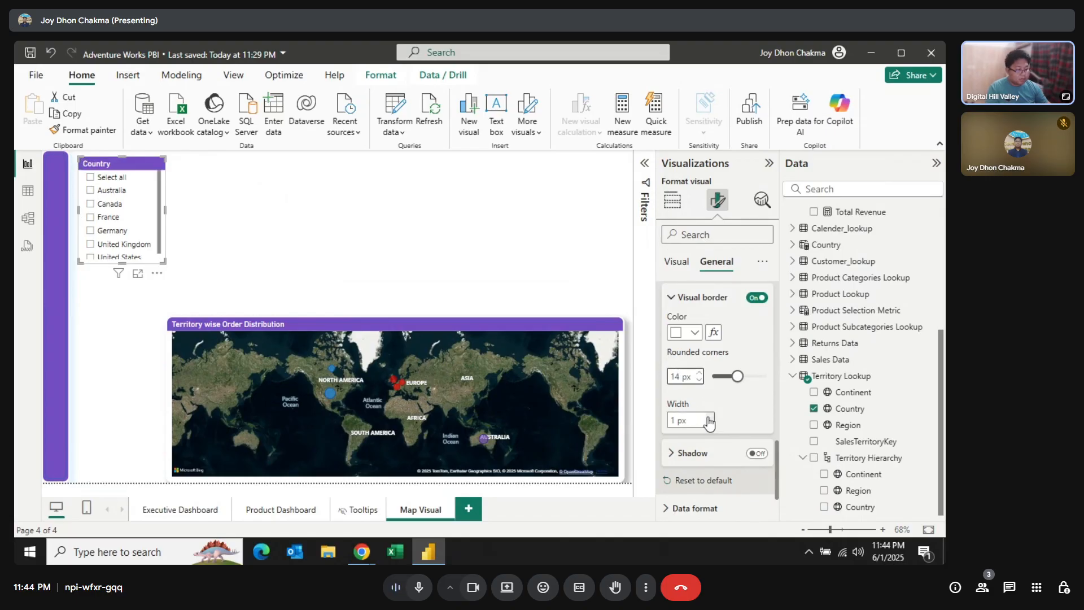
{"action": "left_click", "coordinate": [708, 418]}
{"action": "left_click", "coordinate": [708, 418]}
{"action": "left_click", "coordinate": [754, 455]}
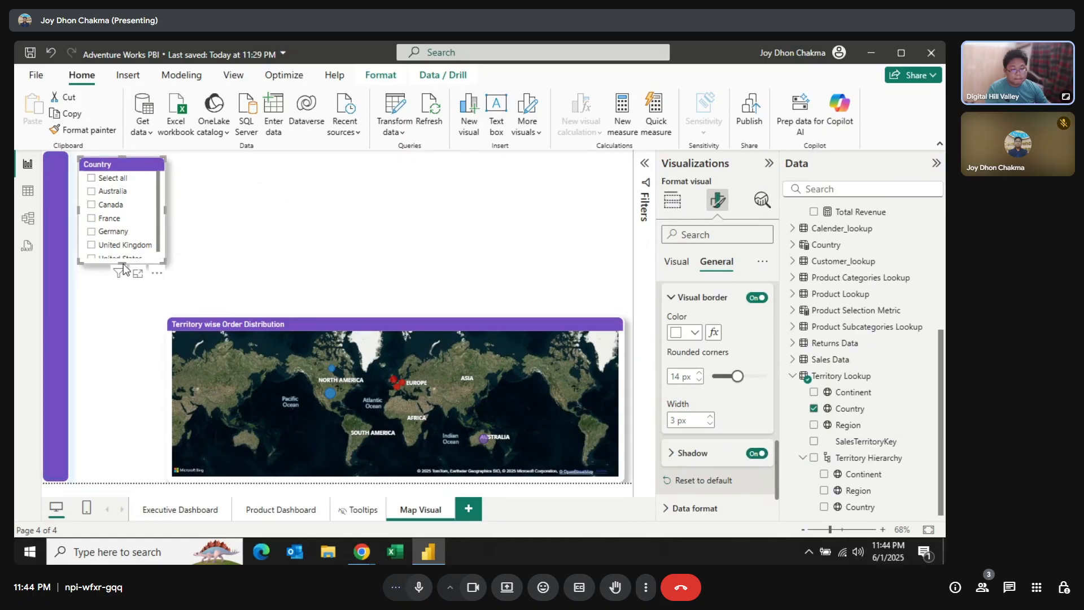
Extend the country slicer downward so that all its entries fit without scrolling.
{"action": "left_click_drag", "start_coordinate": [123, 262], "coordinate": [119, 293]}
{"action": "left_click", "coordinate": [125, 300]}
{"action": "left_click", "coordinate": [116, 169]}
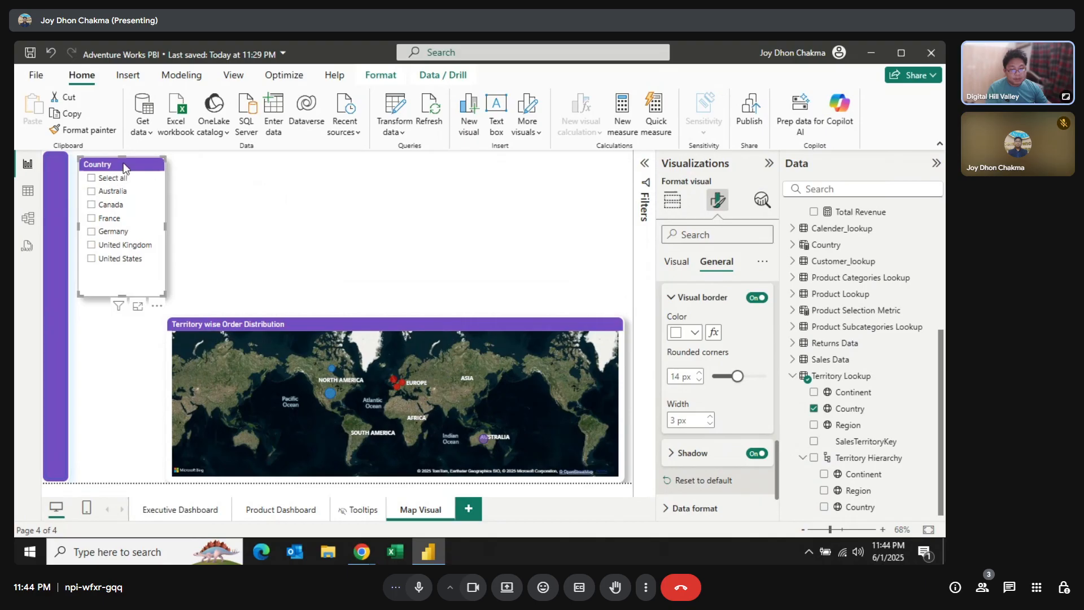
Move the country slicer to the page's lower edge beside the map and adjust its width to fill the gap before the map.
{"action": "left_click_drag", "start_coordinate": [126, 164], "coordinate": [118, 365]}
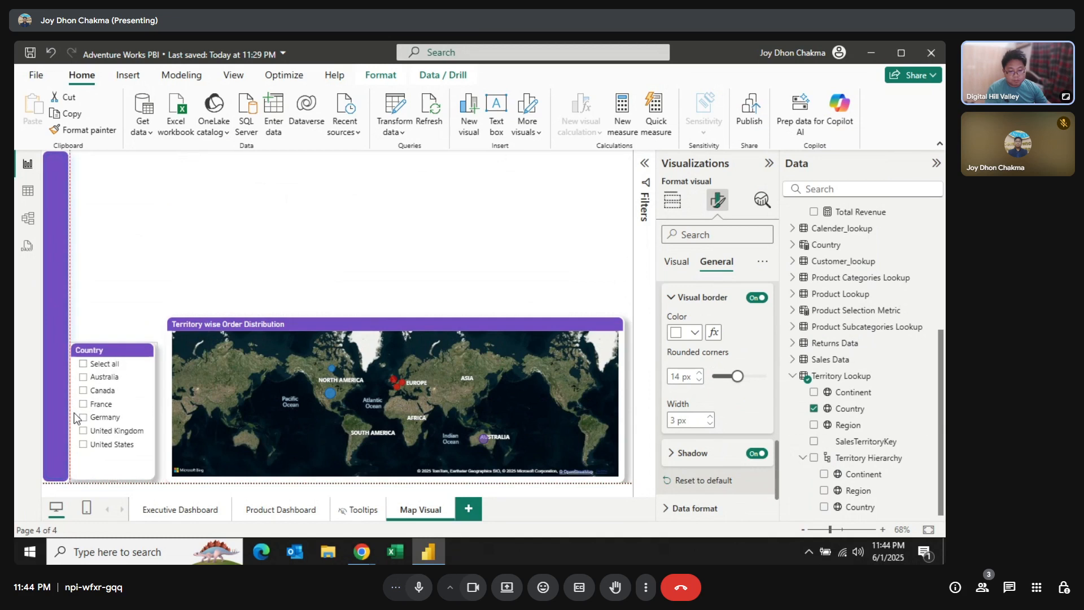
{"action": "left_click_drag", "start_coordinate": [74, 413], "coordinate": [76, 412]}
{"action": "left_click", "coordinate": [157, 415]}
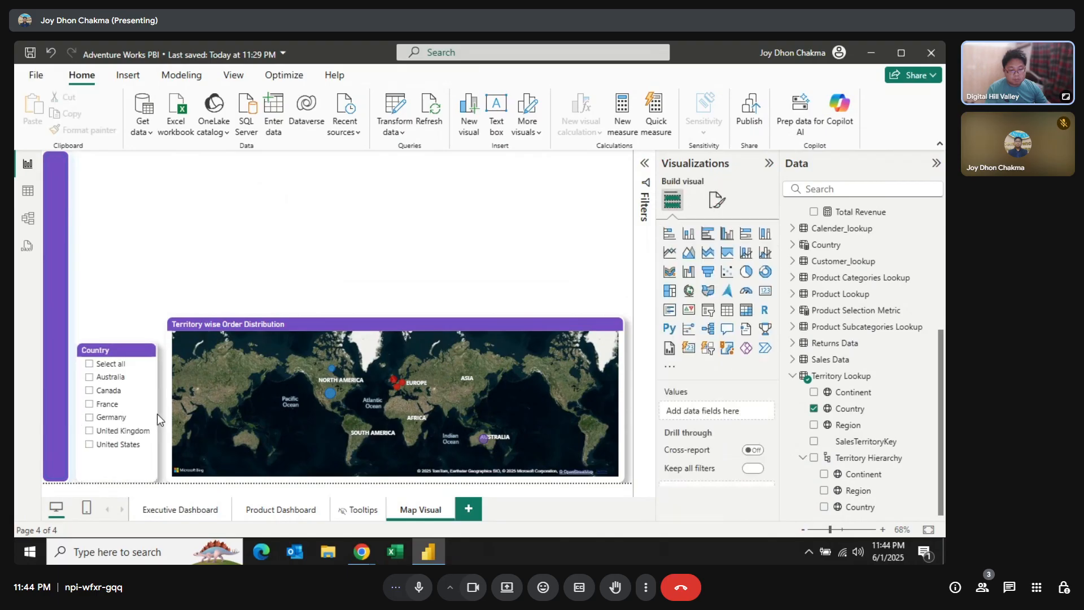
{"action": "left_click_drag", "start_coordinate": [157, 412], "coordinate": [161, 415]}
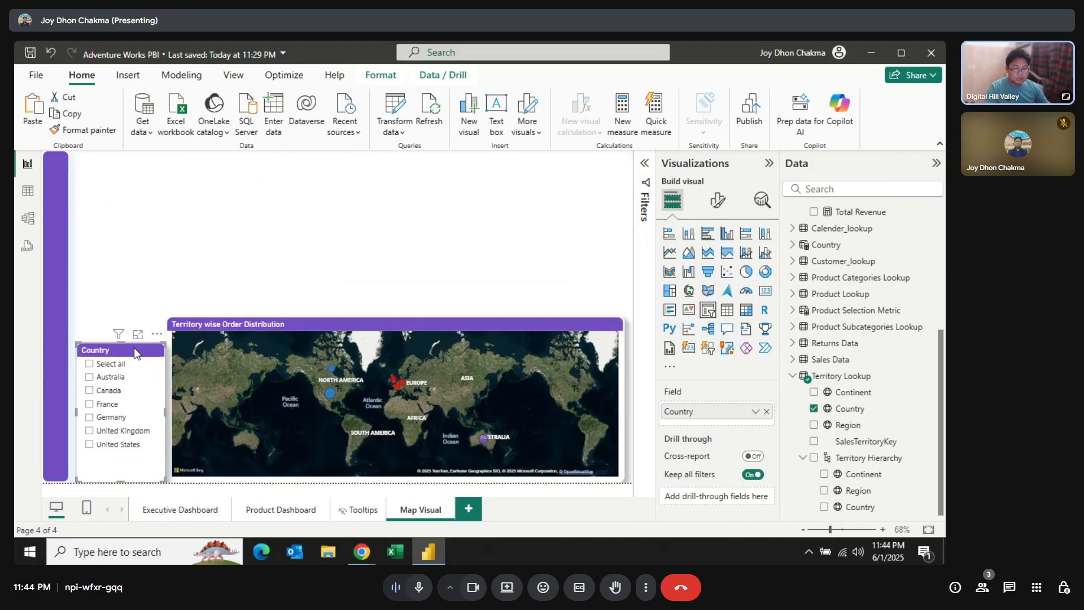
Duplicate the country slicer, place the copy above the original, and extend it downward almost to the original's title.
{"action": "key", "text": "ctrl+v"}
{"action": "left_click_drag", "start_coordinate": [133, 348], "coordinate": [131, 161]}
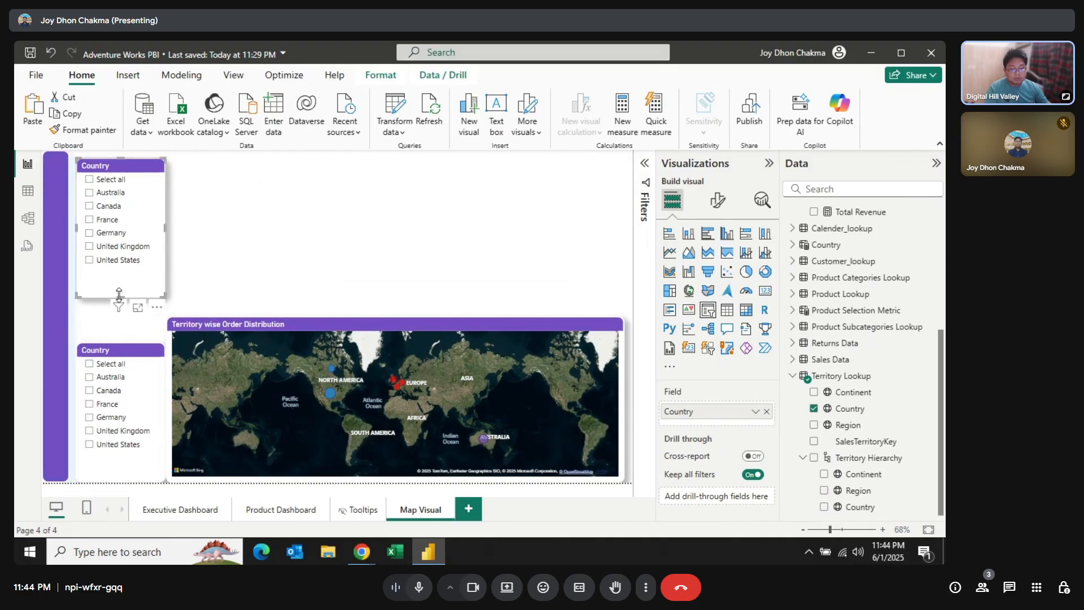
{"action": "left_click_drag", "start_coordinate": [118, 294], "coordinate": [124, 333]}
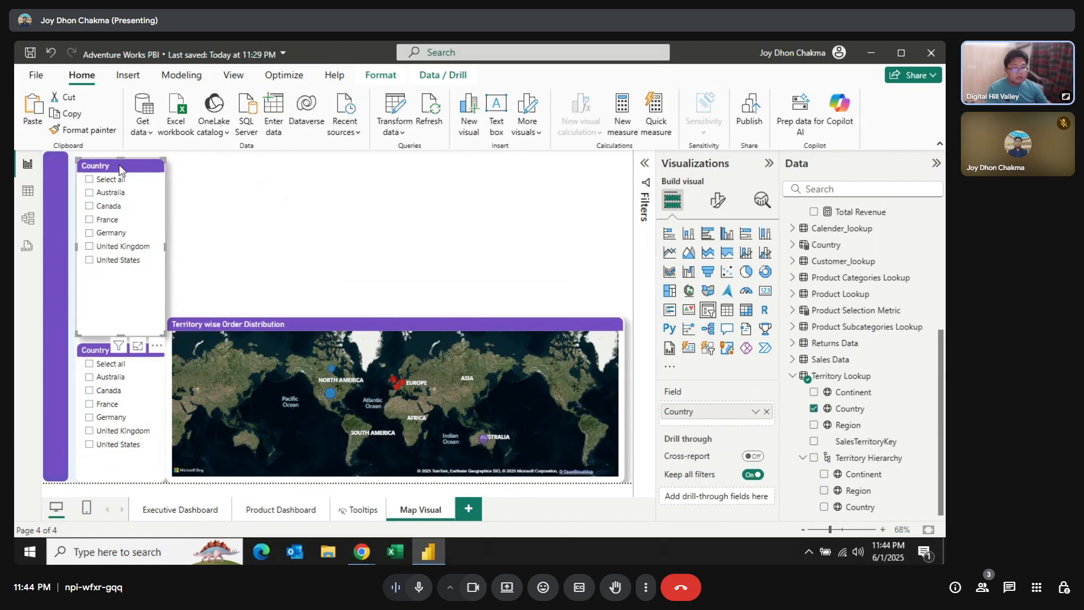
Replace the copied slicer's Country field with Region from Territory Lookup and set its title to Region.
{"action": "left_click", "coordinate": [766, 411]}
{"action": "left_click_drag", "start_coordinate": [848, 425], "coordinate": [744, 416]}
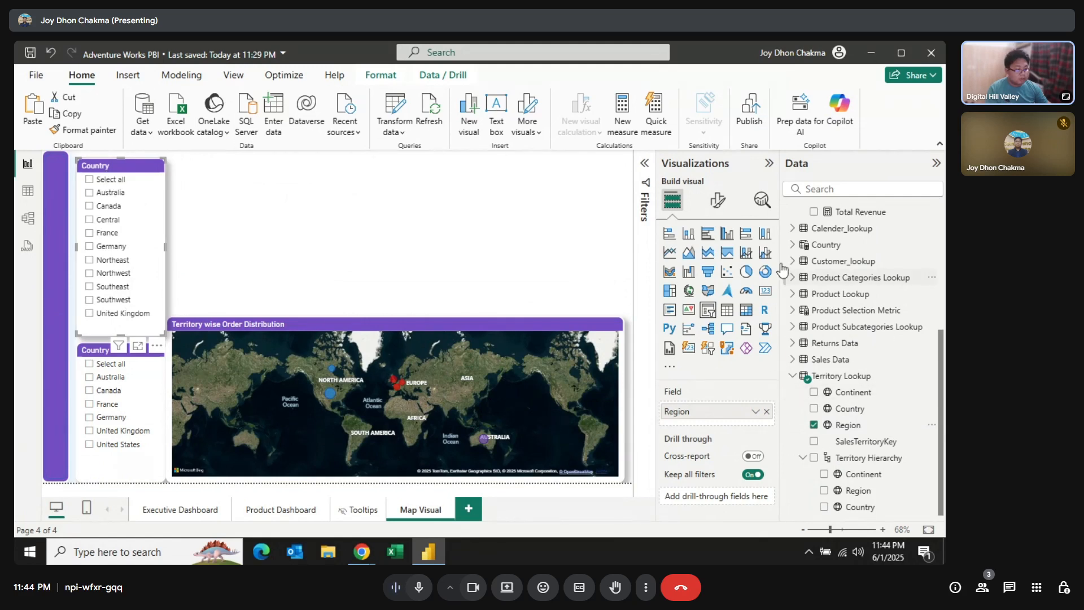
{"action": "left_click", "coordinate": [717, 201]}
{"action": "left_click", "coordinate": [707, 326]}
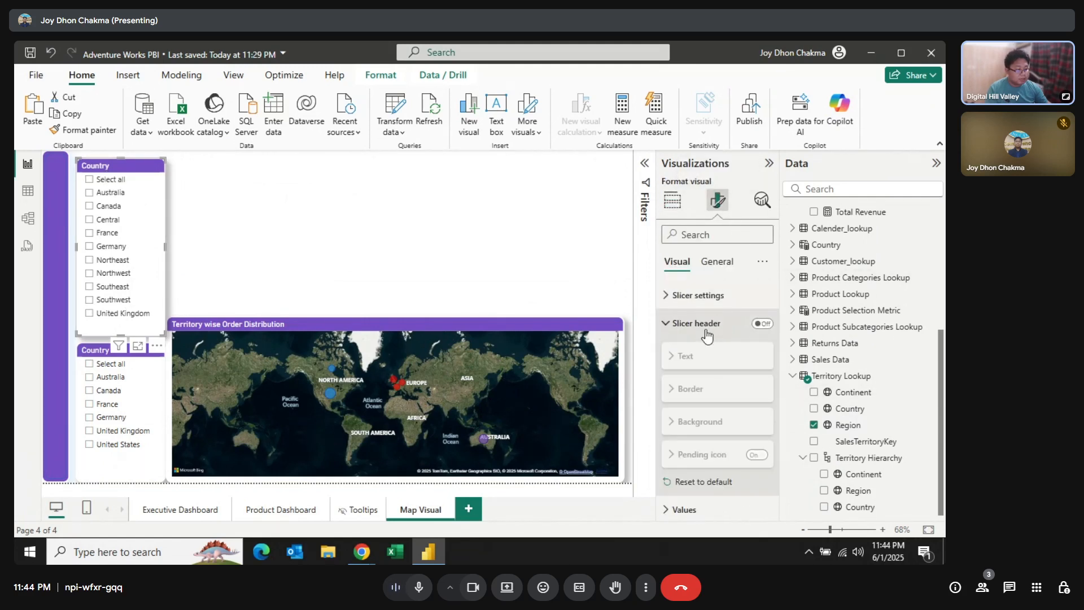
{"action": "left_click", "coordinate": [717, 262]}
{"action": "left_click", "coordinate": [681, 323]}
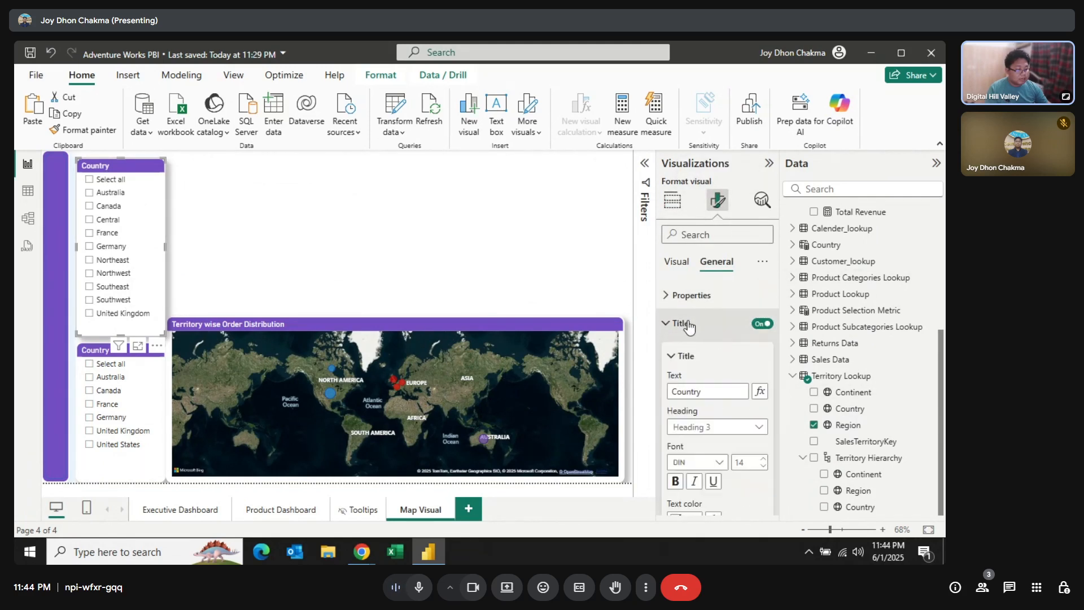
{"action": "double_click", "coordinate": [706, 394]}
{"action": "type", "text": "Region"}
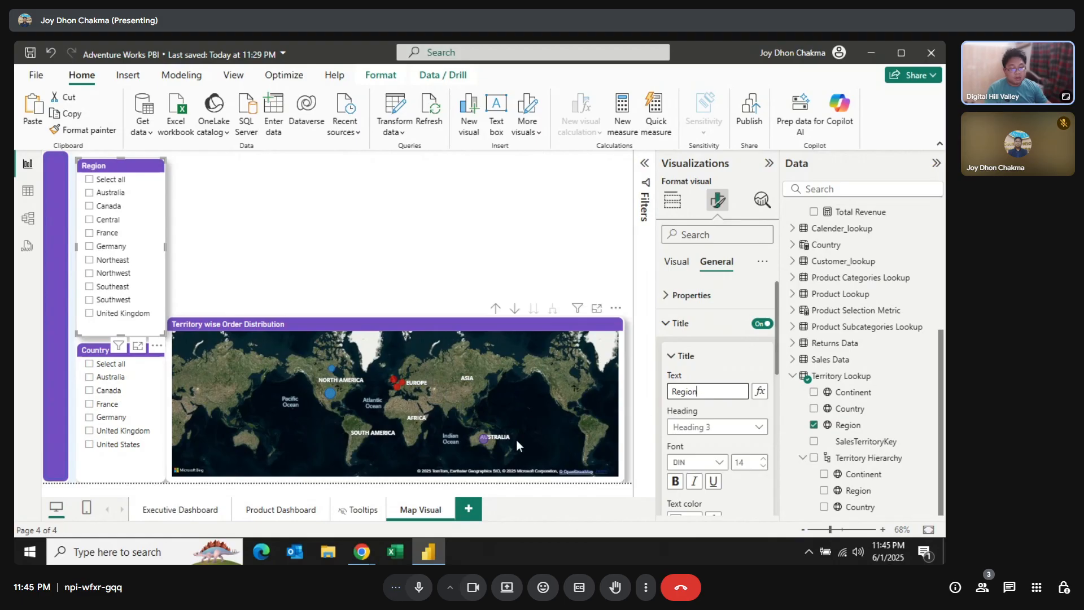
{"action": "left_click", "coordinate": [246, 254]}
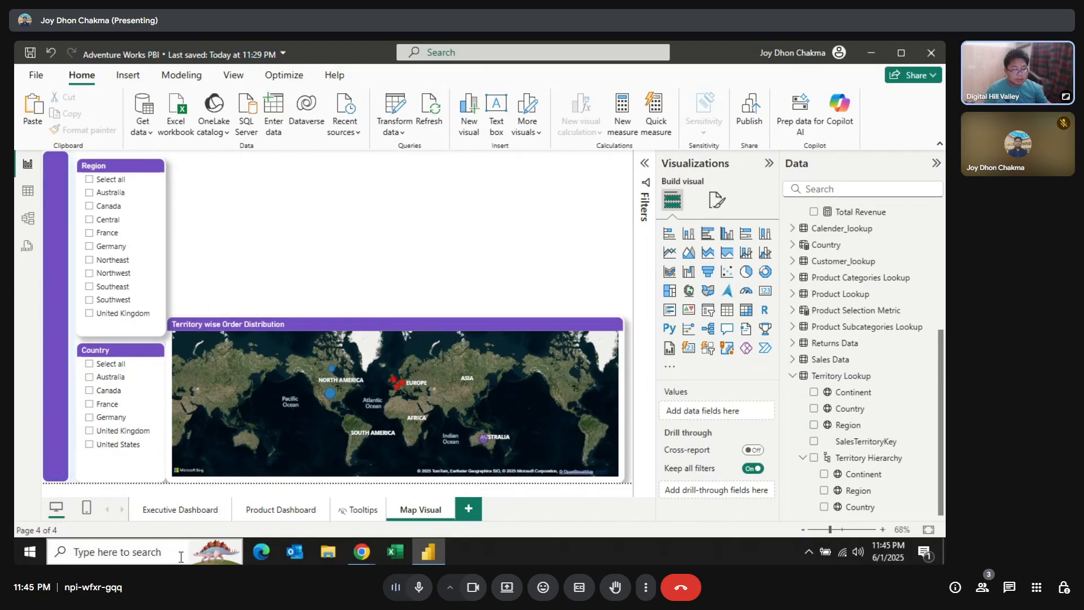
Copy the Total Profit card from the Executive Dashboard page to the Map Visual page.
{"action": "left_click", "coordinate": [182, 510]}
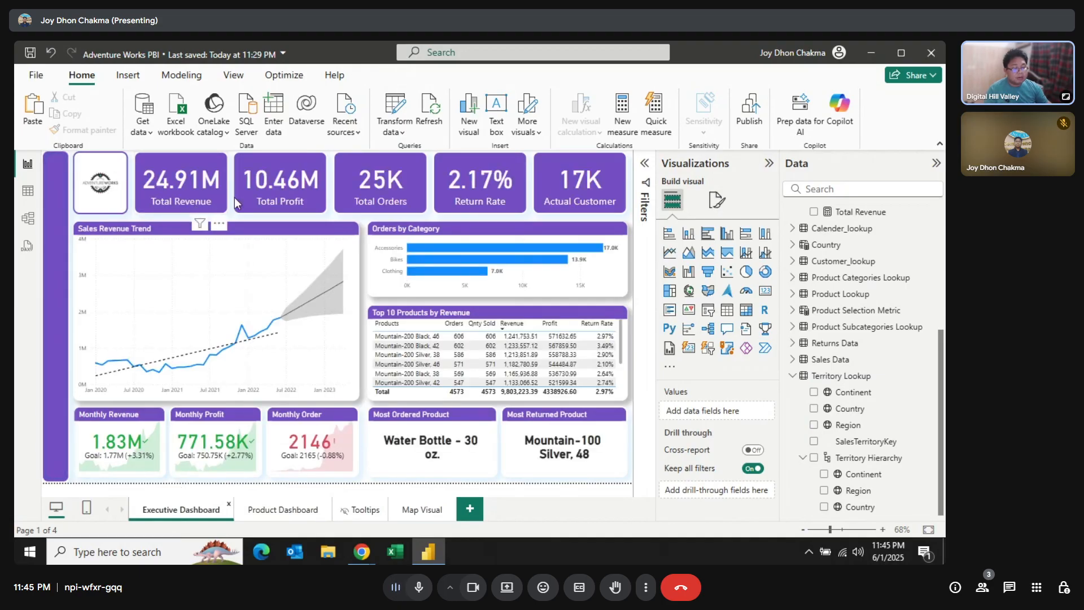
{"action": "left_click", "coordinate": [248, 194]}
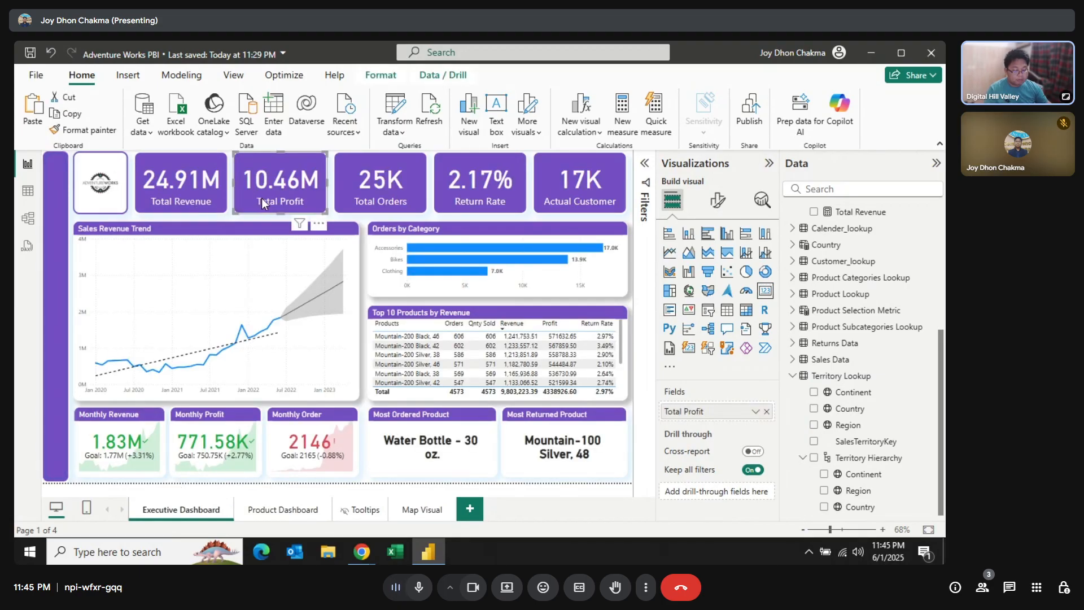
{"action": "left_click", "coordinate": [416, 511]}
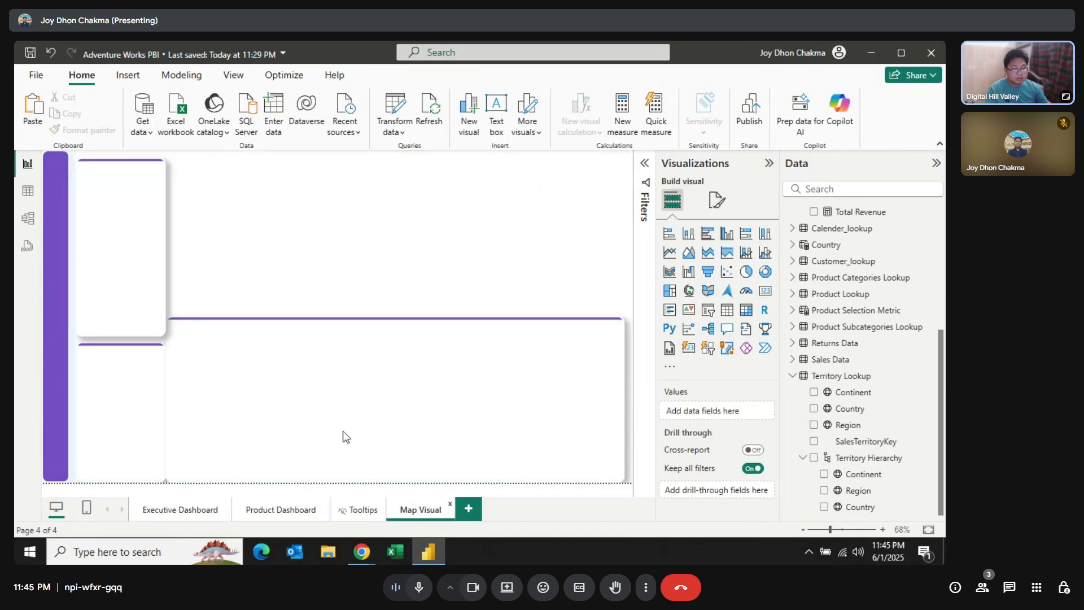
{"action": "key", "text": "ctrl+v"}
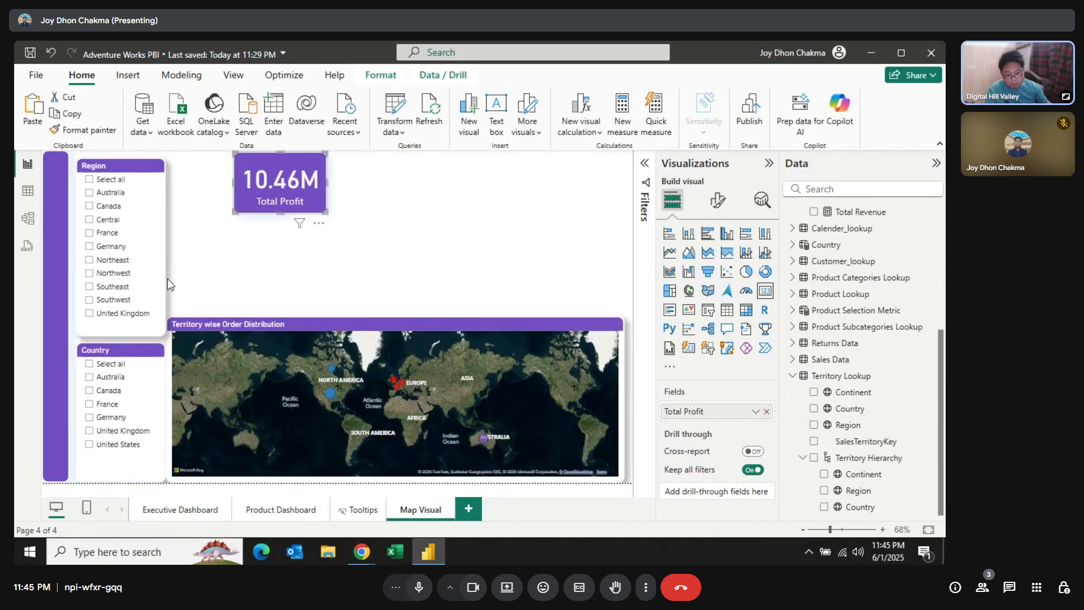
Narrow the map slightly from the slicer side and place the Total Profit card beside the Region slicer, aligned with its upper edge.
{"action": "left_click", "coordinate": [190, 324]}
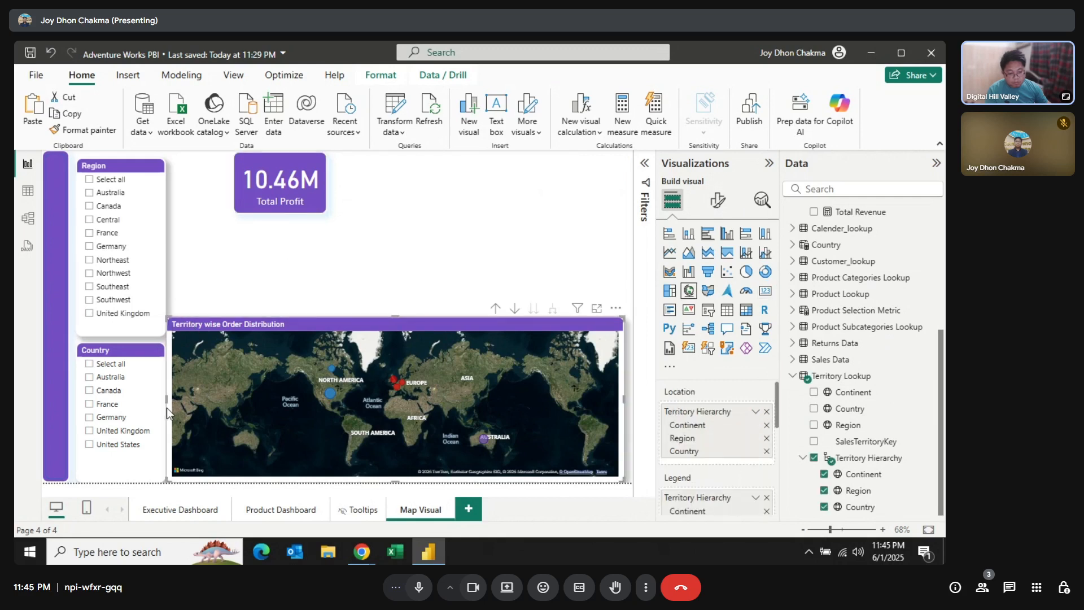
{"action": "left_click_drag", "start_coordinate": [171, 401], "coordinate": [179, 404]}
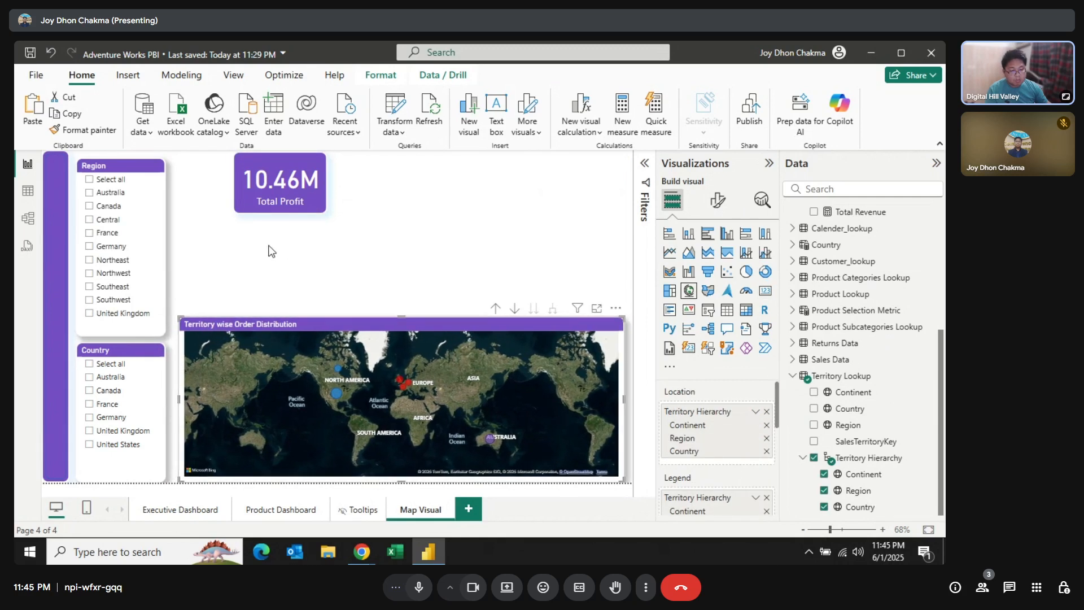
{"action": "left_click", "coordinate": [283, 198]}
{"action": "left_click_drag", "start_coordinate": [277, 176], "coordinate": [227, 177]}
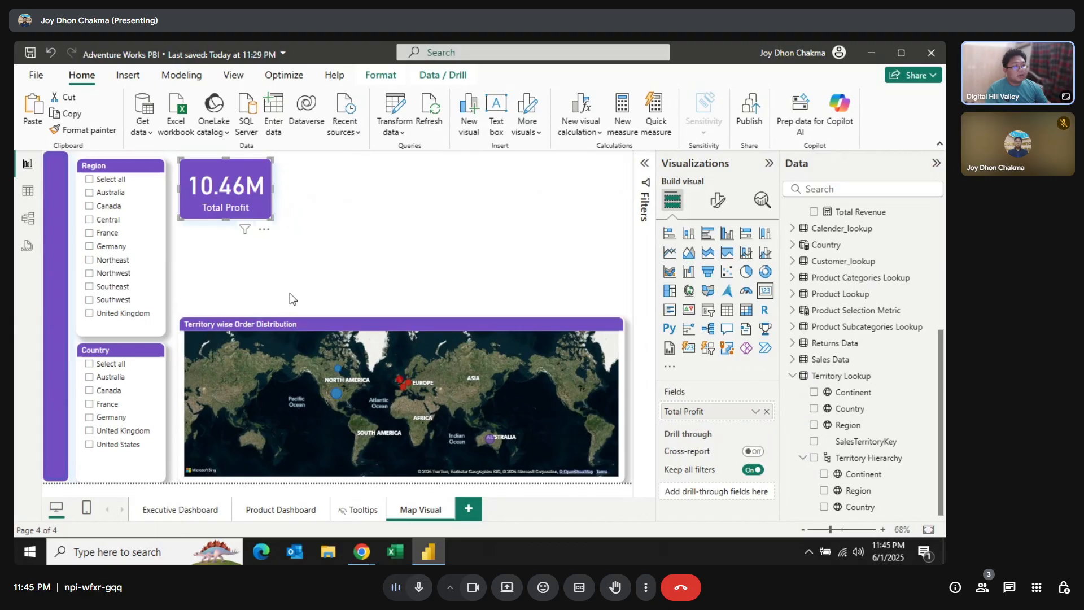
Copy the Total Orders card from Executive Dashboard to Map Visual and place it directly right of the Total Profit card.
{"action": "left_click", "coordinate": [192, 508]}
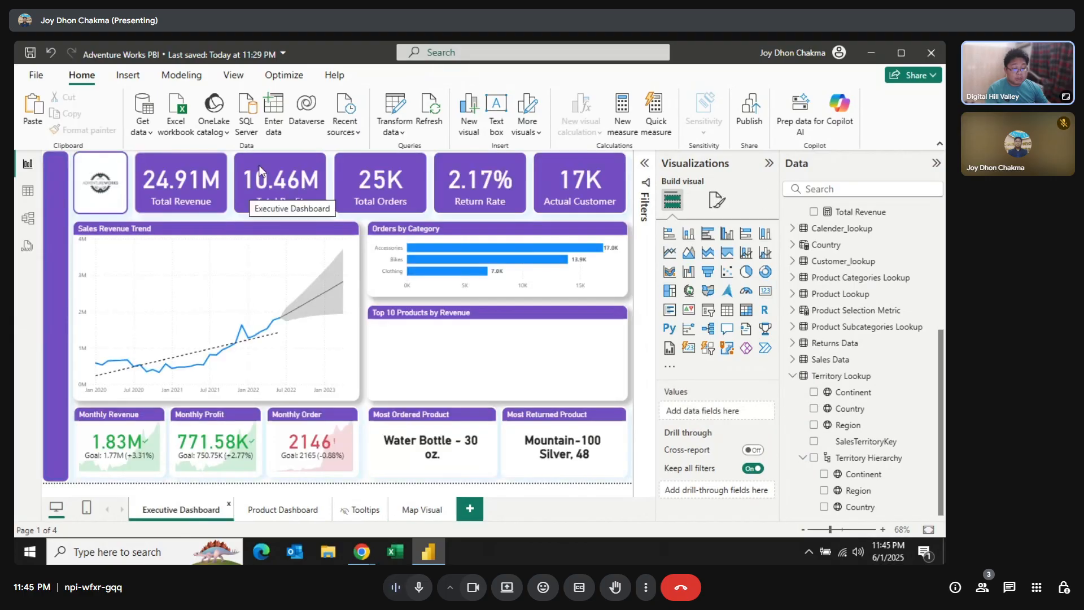
{"action": "left_click", "coordinate": [394, 189]}
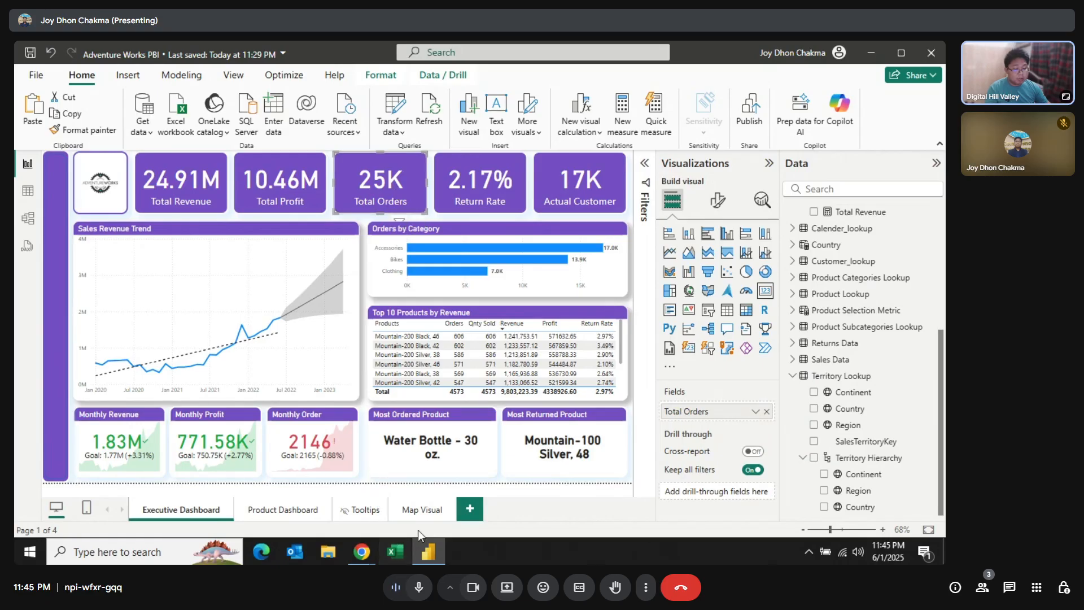
{"action": "left_click", "coordinate": [421, 511]}
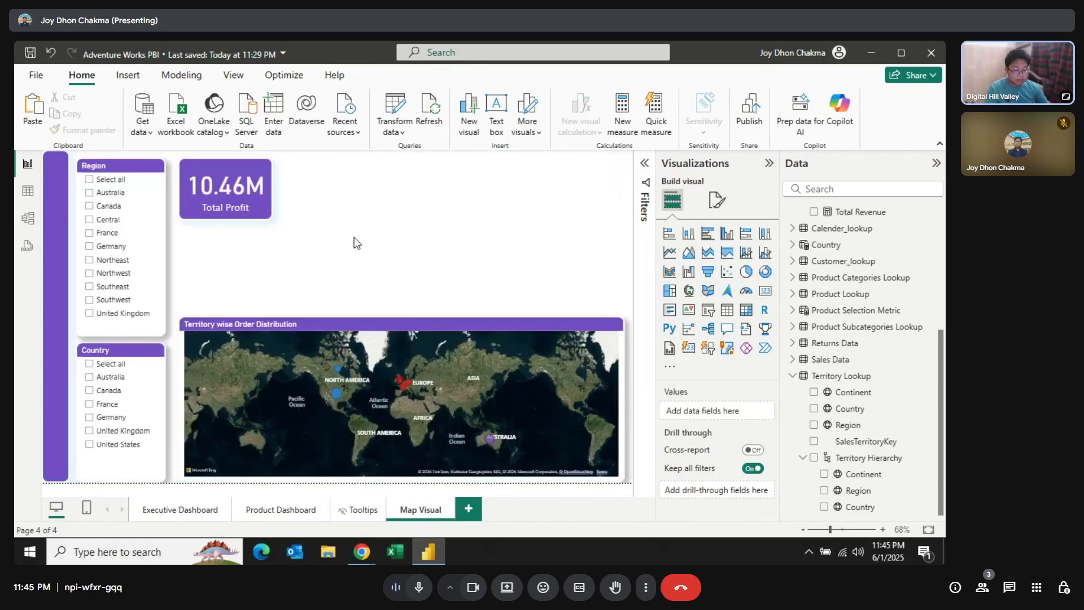
{"action": "key", "text": "ctrl+v"}
{"action": "left_click_drag", "start_coordinate": [379, 191], "coordinate": [328, 195]}
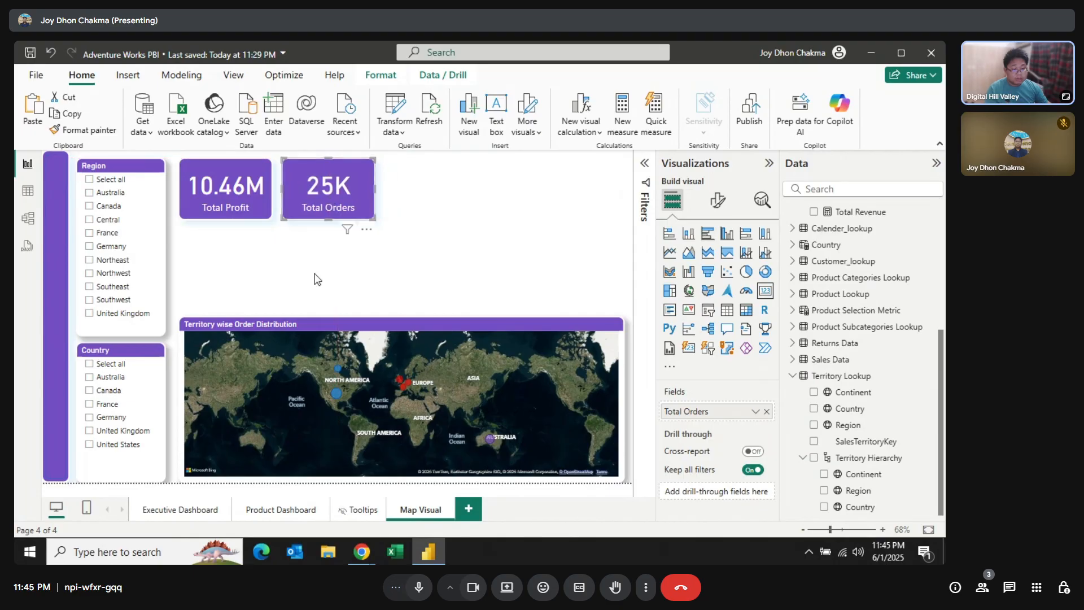
Copy the Total Revenue card from Executive Dashboard to Map Visual and place it directly right of the Total Orders card.
{"action": "left_click", "coordinate": [163, 515]}
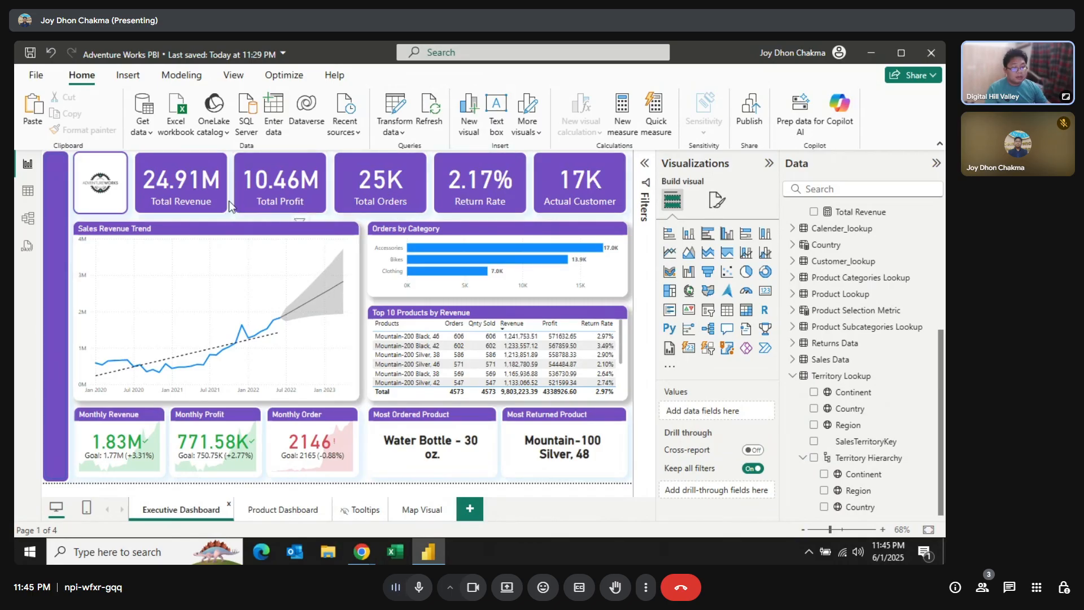
{"action": "left_click", "coordinate": [195, 192]}
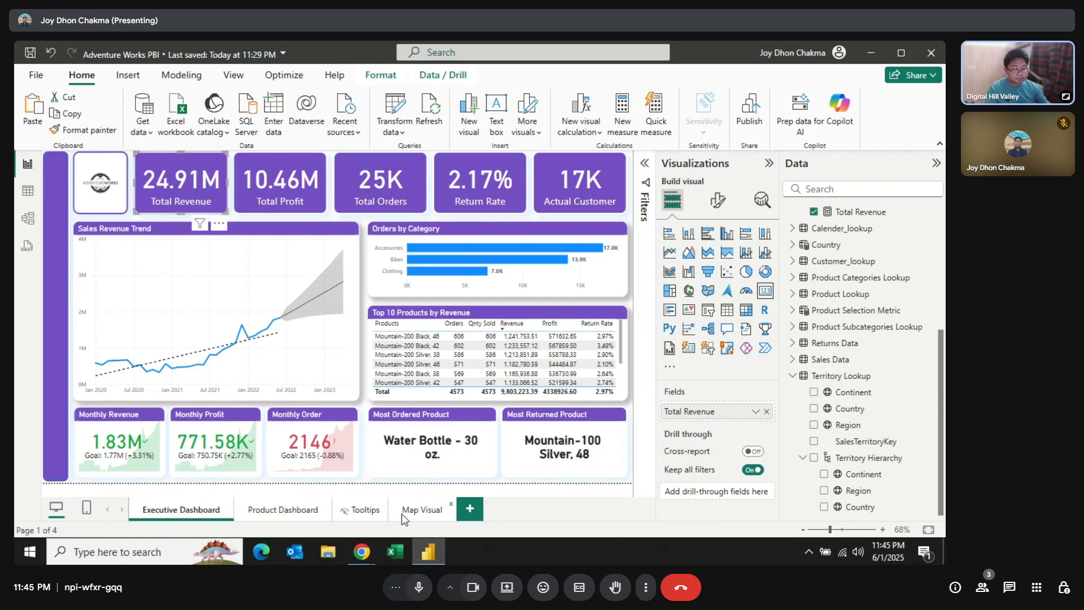
{"action": "left_click", "coordinate": [422, 510]}
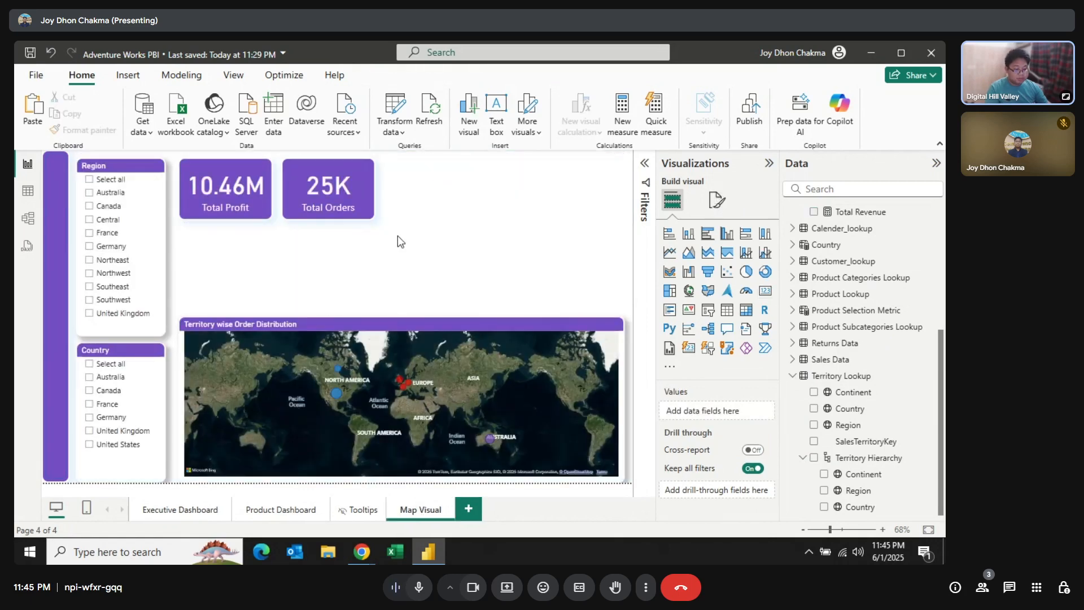
{"action": "left_click_drag", "start_coordinate": [175, 189], "coordinate": [420, 192]}
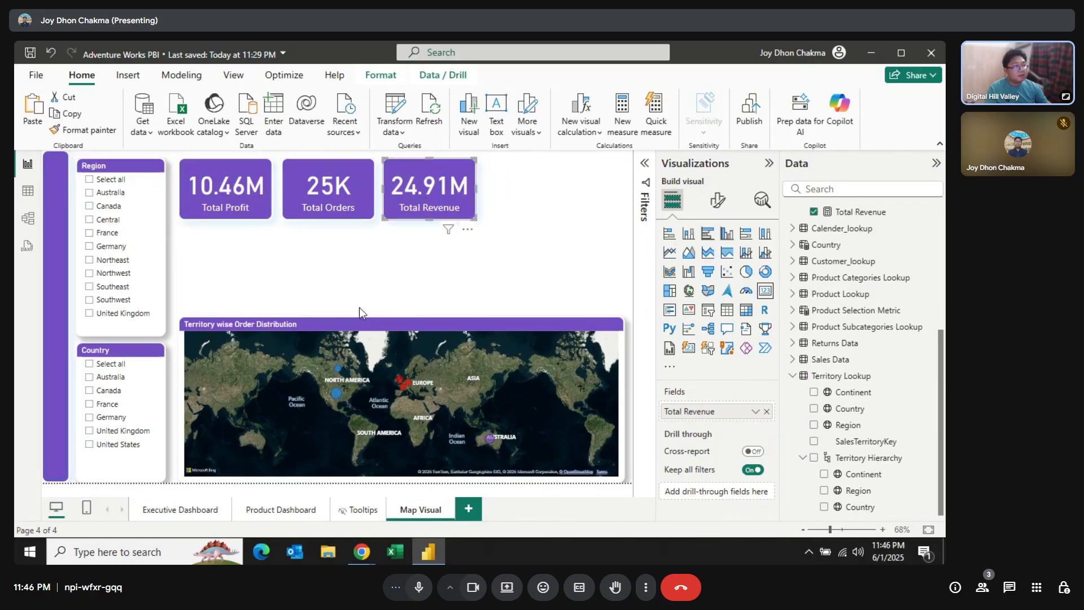
Copy the Return Rate card from Executive Dashboard to Map Visual and place it directly right of the Total Revenue card.
{"action": "left_click", "coordinate": [188, 510]}
{"action": "left_click", "coordinate": [479, 181]}
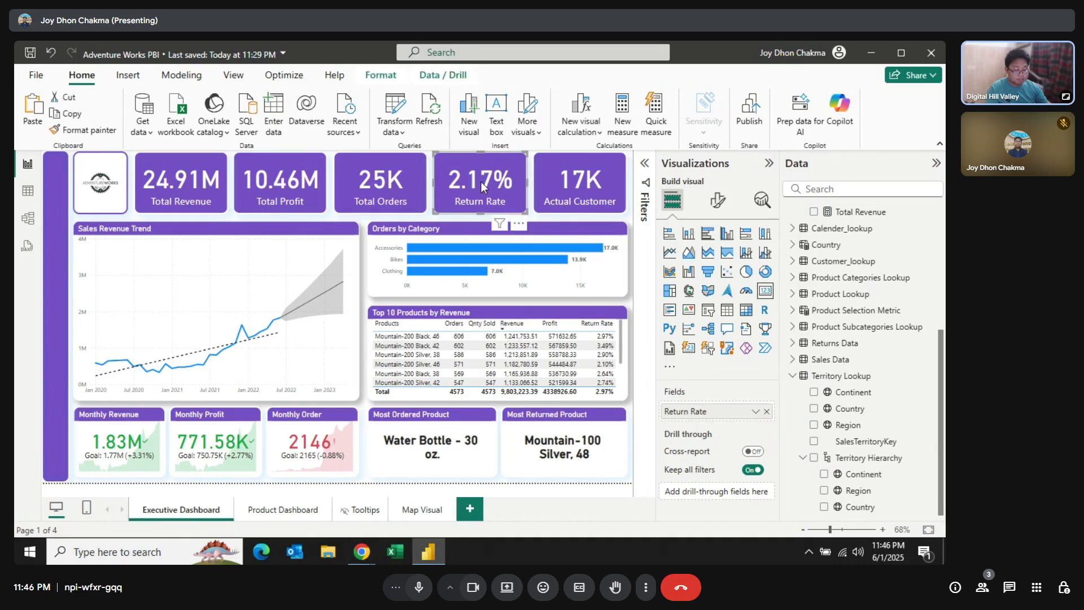
{"action": "left_click", "coordinate": [428, 511]}
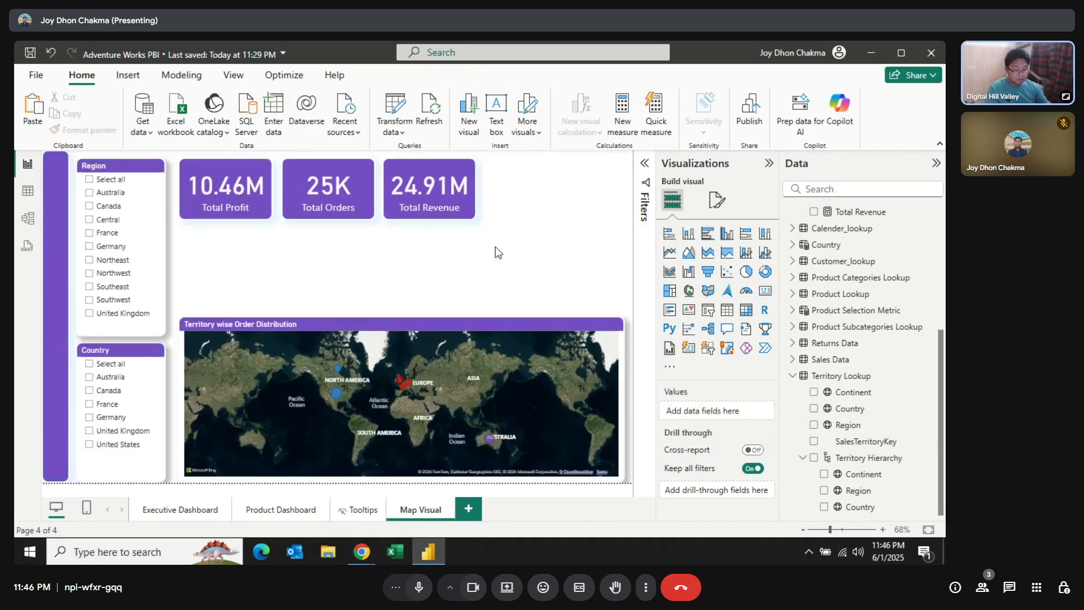
{"action": "key", "text": "ctrl+v"}
{"action": "left_click_drag", "start_coordinate": [463, 185], "coordinate": [510, 194]}
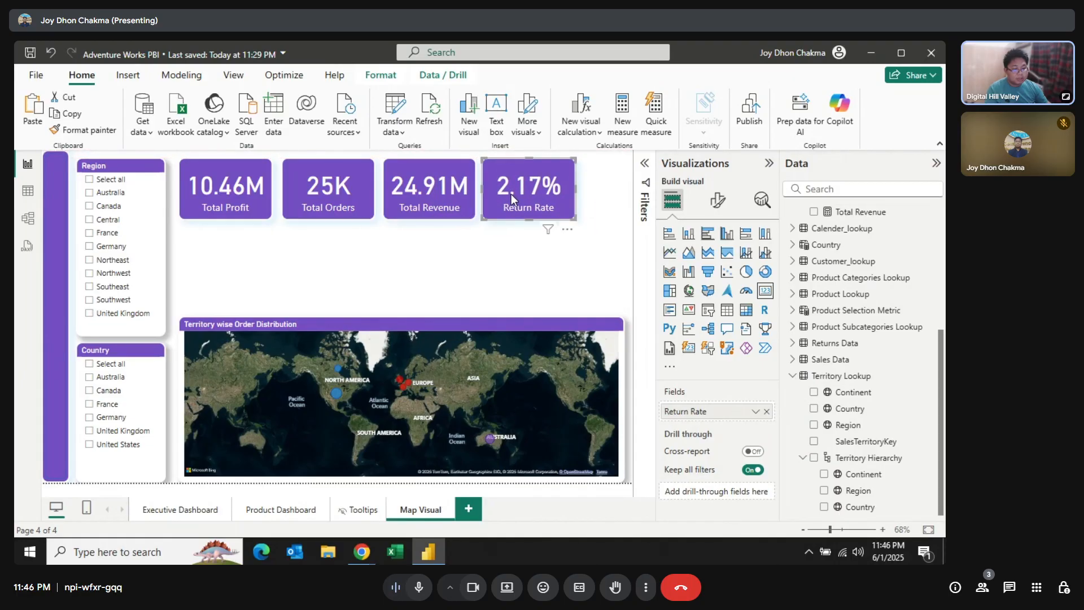
Shift the four KPI cards toward the Region slicer and tighten their spacing to free room at the row's end.
{"action": "left_click_drag", "start_coordinate": [239, 189], "coordinate": [232, 192]}
{"action": "left_click_drag", "start_coordinate": [310, 185], "coordinate": [300, 184]}
{"action": "left_click_drag", "start_coordinate": [446, 190], "coordinate": [430, 189]}
{"action": "left_click_drag", "start_coordinate": [533, 185], "coordinate": [510, 181]}
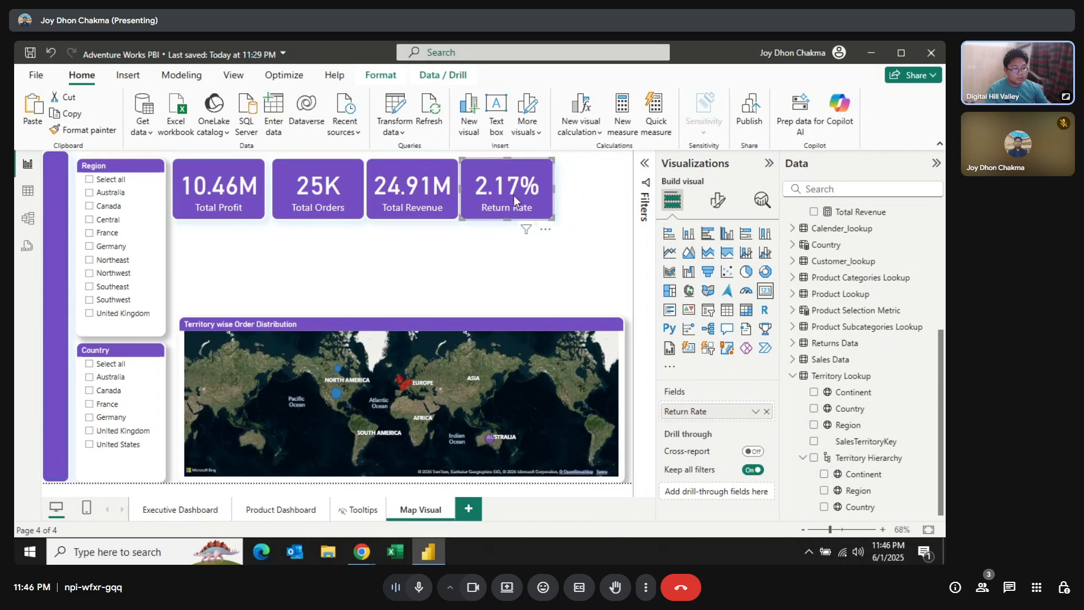
Copy the Actual Customer card from Executive Dashboard to Map Visual and align it at the end of the KPI card row.
{"action": "left_click", "coordinate": [181, 509]}
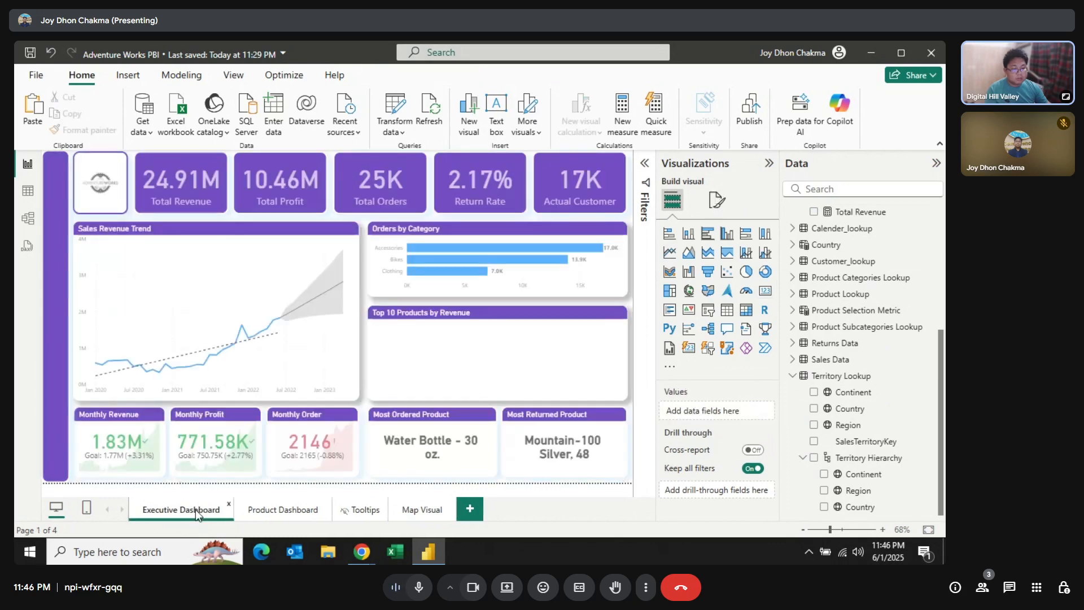
{"action": "left_click", "coordinate": [571, 192]}
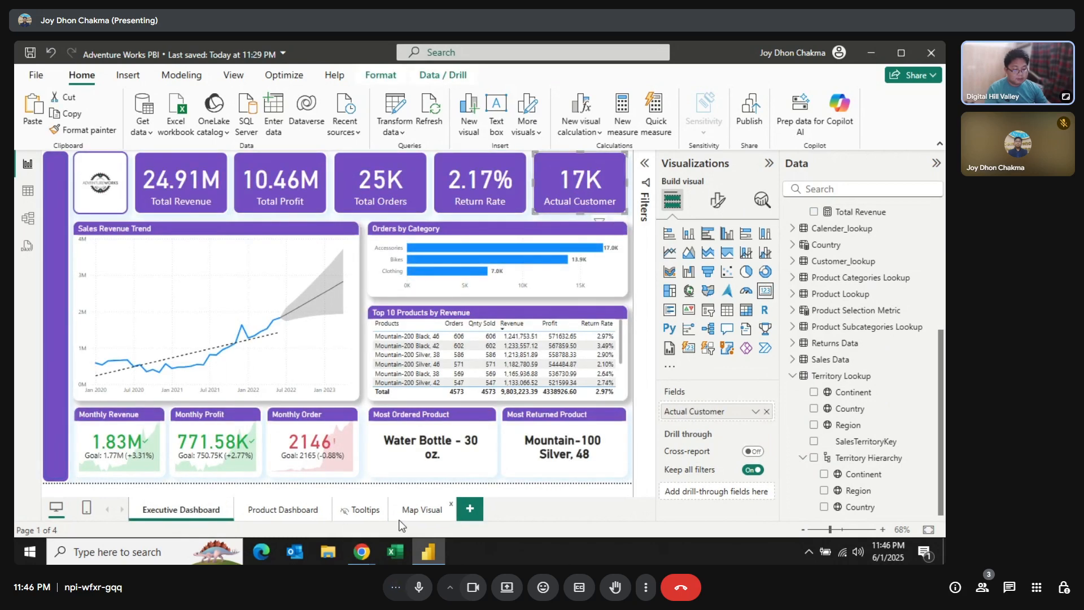
{"action": "left_click", "coordinate": [418, 510]}
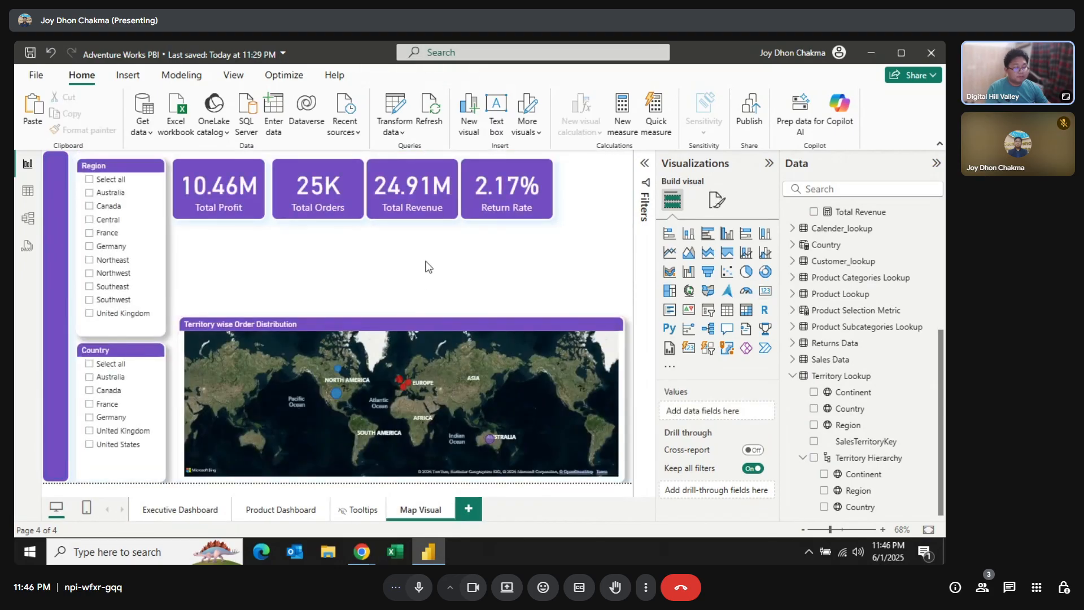
{"action": "key", "text": "ctrl+v"}
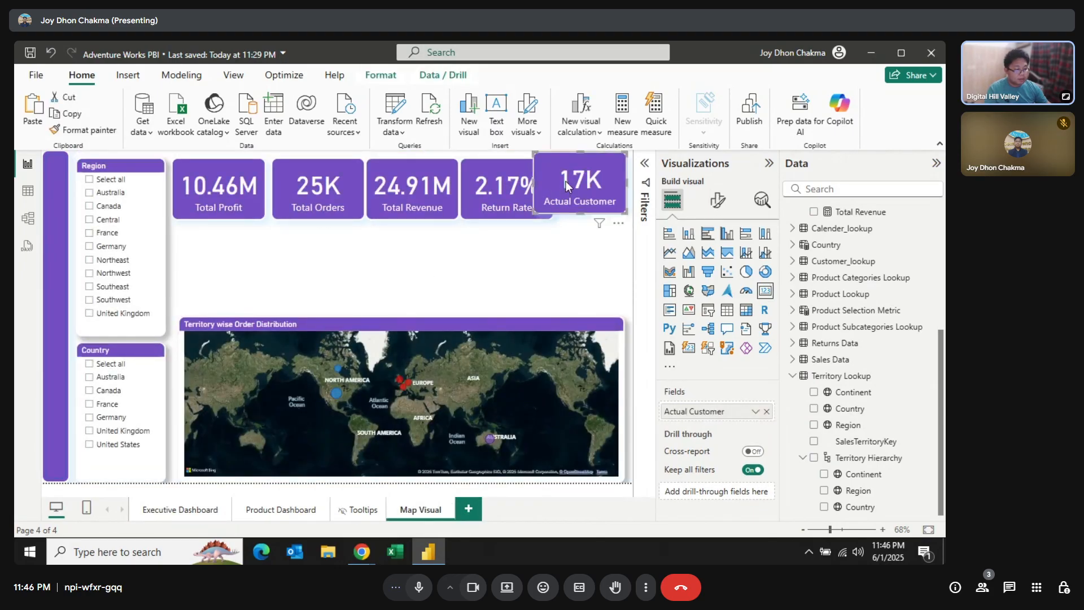
{"action": "left_click_drag", "start_coordinate": [567, 191], "coordinate": [565, 191]}
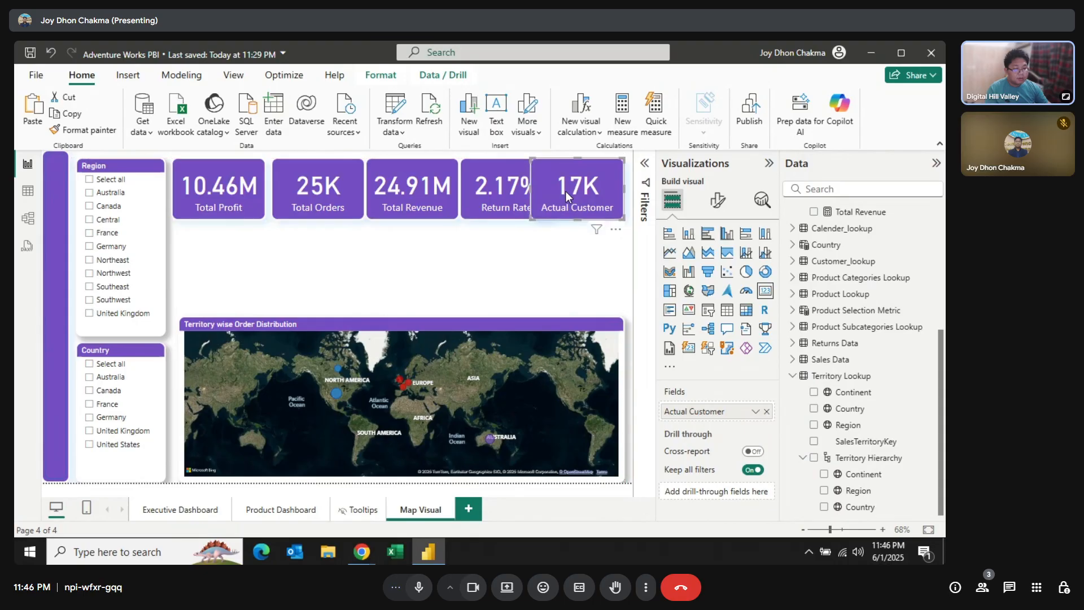
{"action": "left_click", "coordinate": [231, 198]}
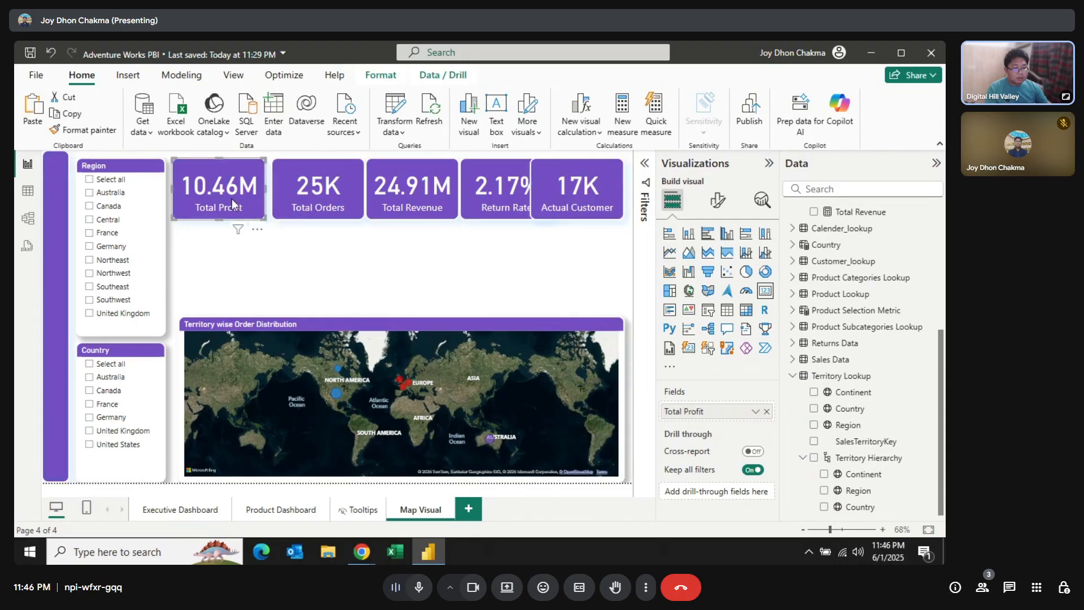
Set the Total Profit card's callout value font size to 36 and narrow the card slightly.
{"action": "left_click", "coordinate": [717, 200]}
{"action": "left_click", "coordinate": [676, 300]}
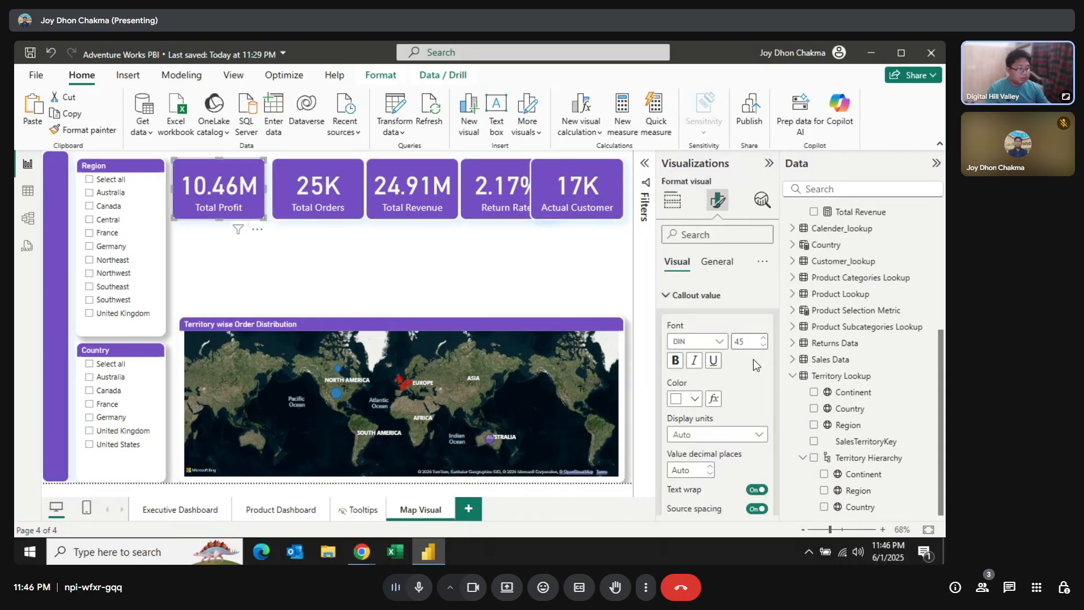
{"action": "left_click", "coordinate": [763, 345]}
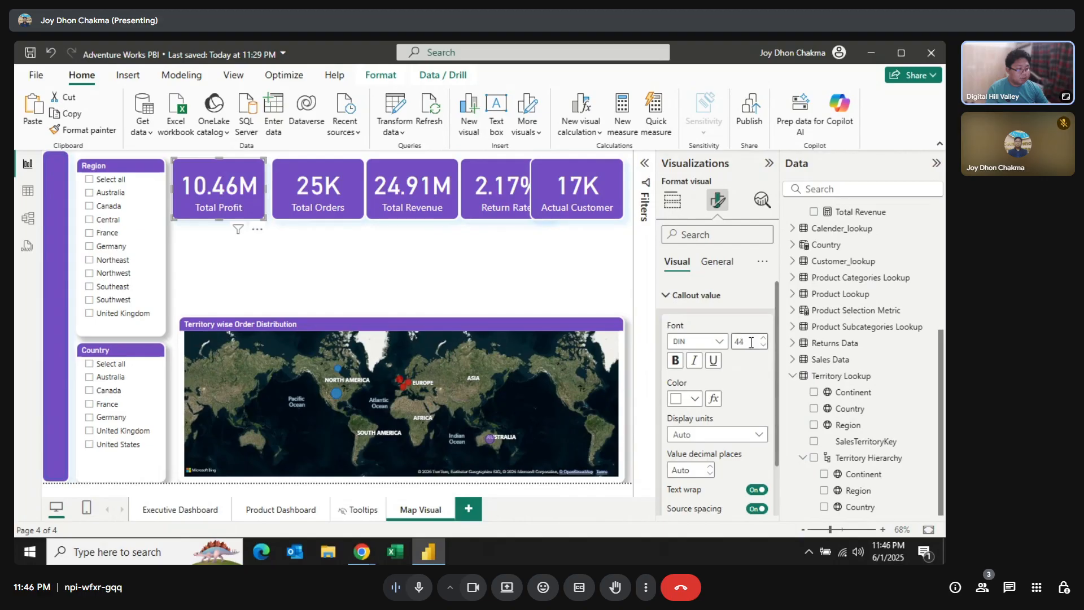
{"action": "type", "text": "36"}
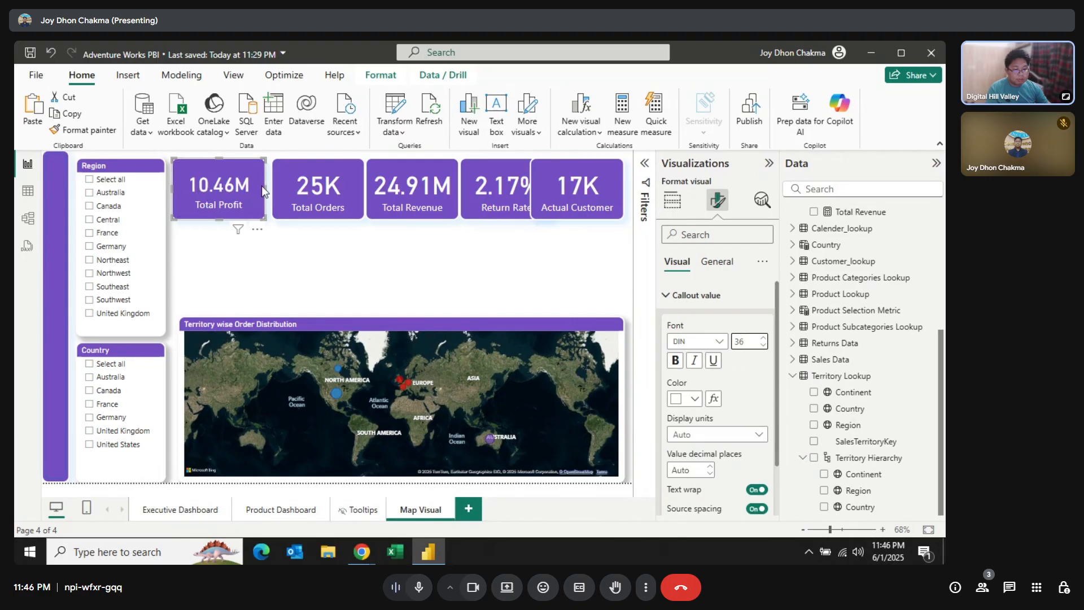
{"action": "left_click_drag", "start_coordinate": [262, 187], "coordinate": [254, 186]}
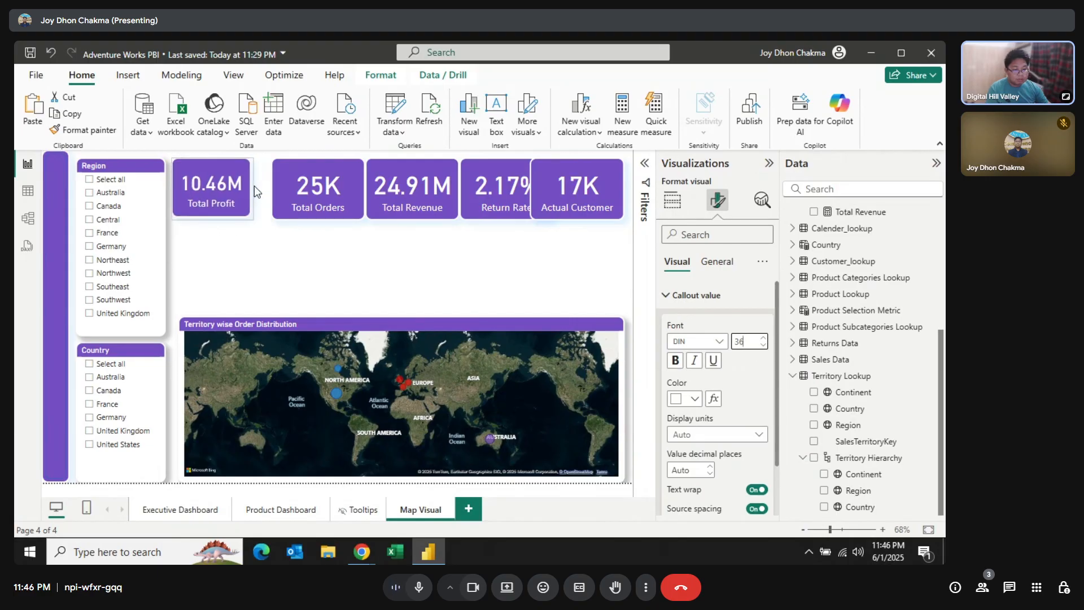
Set the callout value font size to 36 on the Total Orders and Total Revenue cards.
{"action": "left_click", "coordinate": [307, 196]}
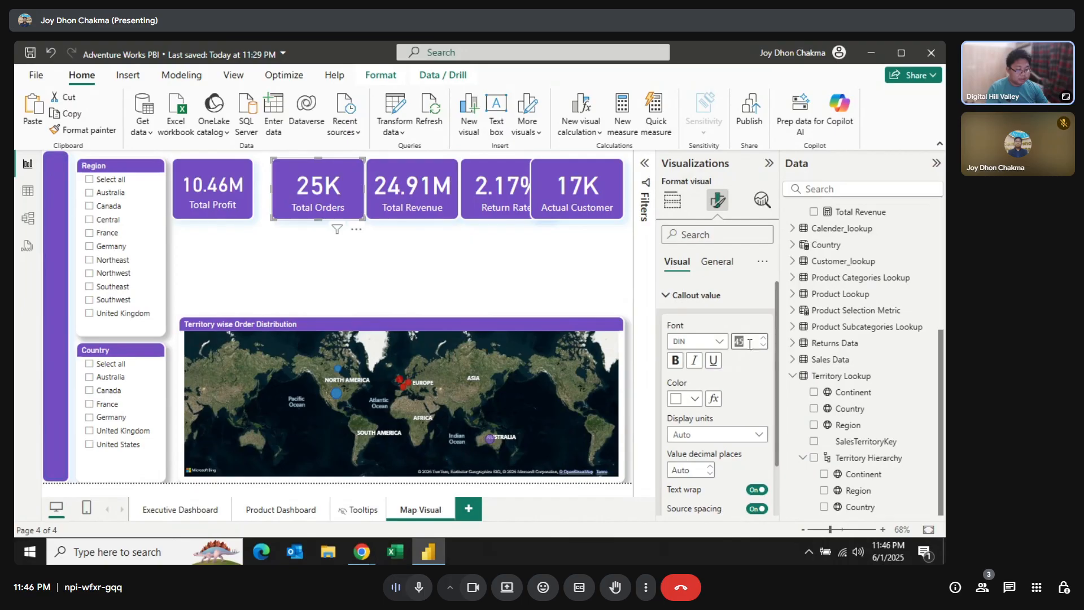
{"action": "type", "text": "35"}
{"action": "key", "text": "Return"}
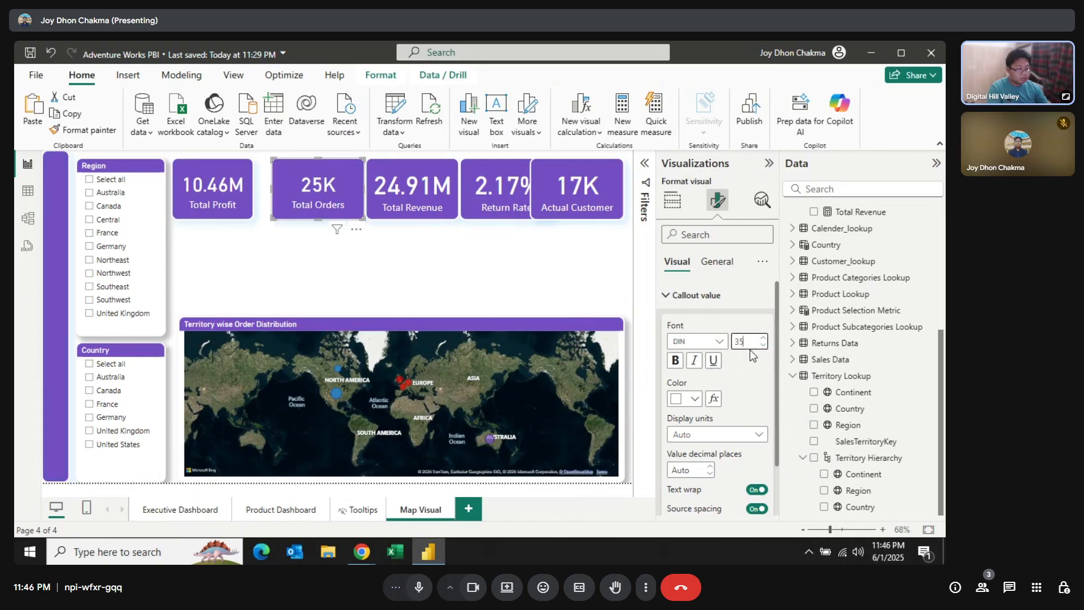
{"action": "key", "text": "BackSpace"}
{"action": "type", "text": "6"}
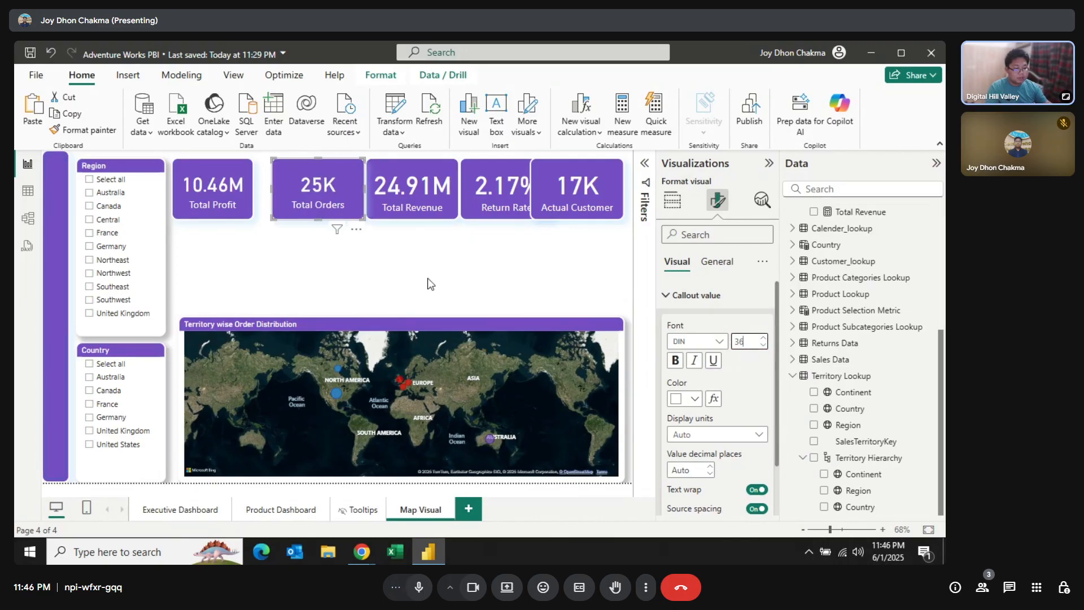
{"action": "left_click", "coordinate": [404, 194]}
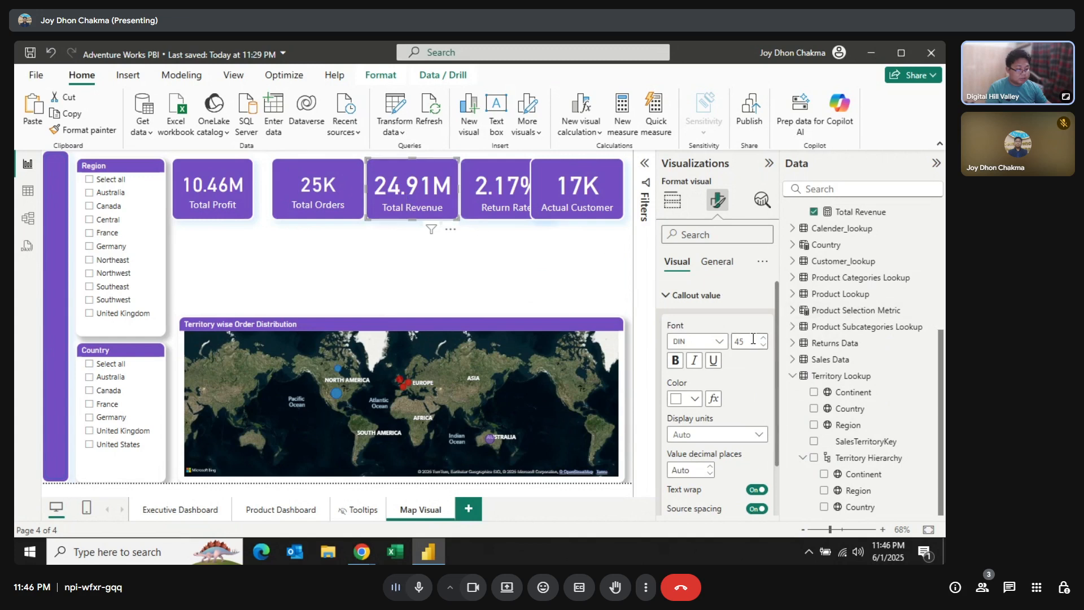
{"action": "type", "text": "36"}
{"action": "key", "text": "Return"}
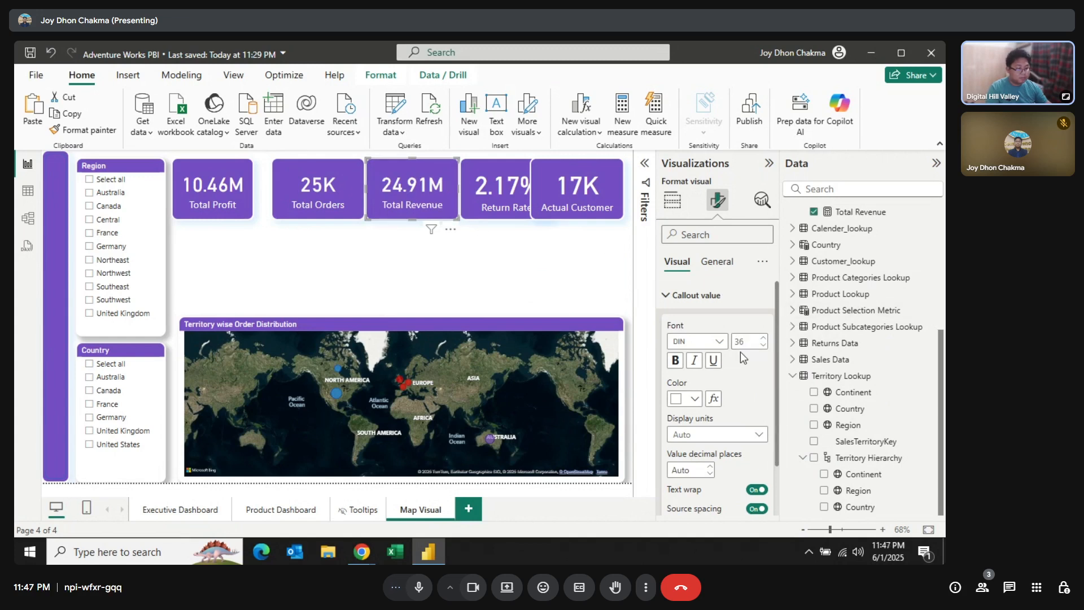
Set the callout value font size to 36 on the Return Rate and Actual Customer cards.
{"action": "left_click", "coordinate": [483, 205]}
{"action": "left_click", "coordinate": [745, 341]}
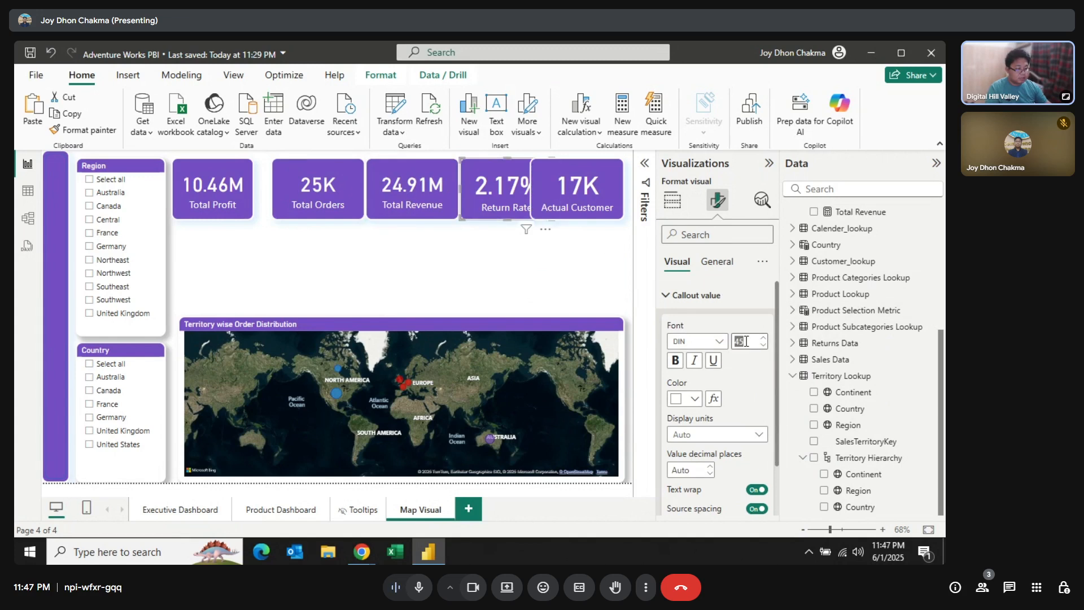
{"action": "type", "text": "36"}
{"action": "key", "text": "Return"}
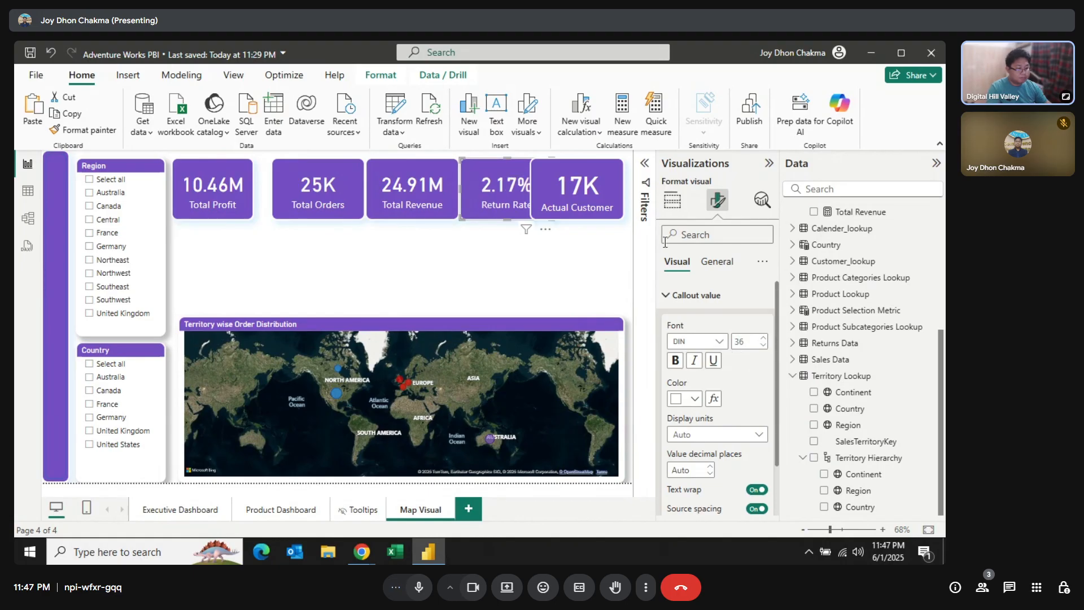
{"action": "left_click", "coordinate": [594, 191]}
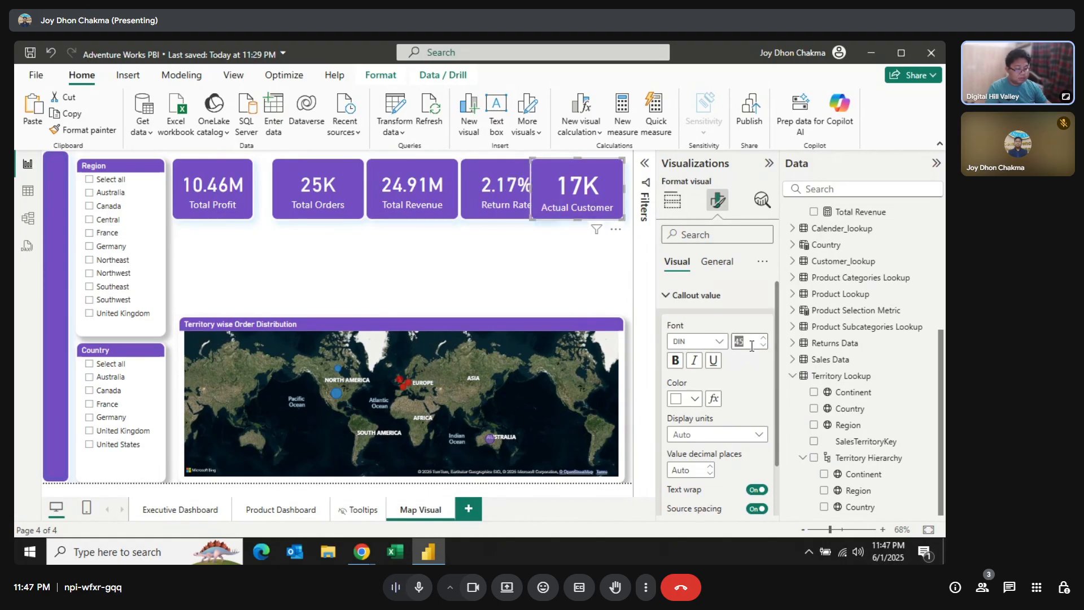
{"action": "type", "text": "36"}
{"action": "key", "text": "Return"}
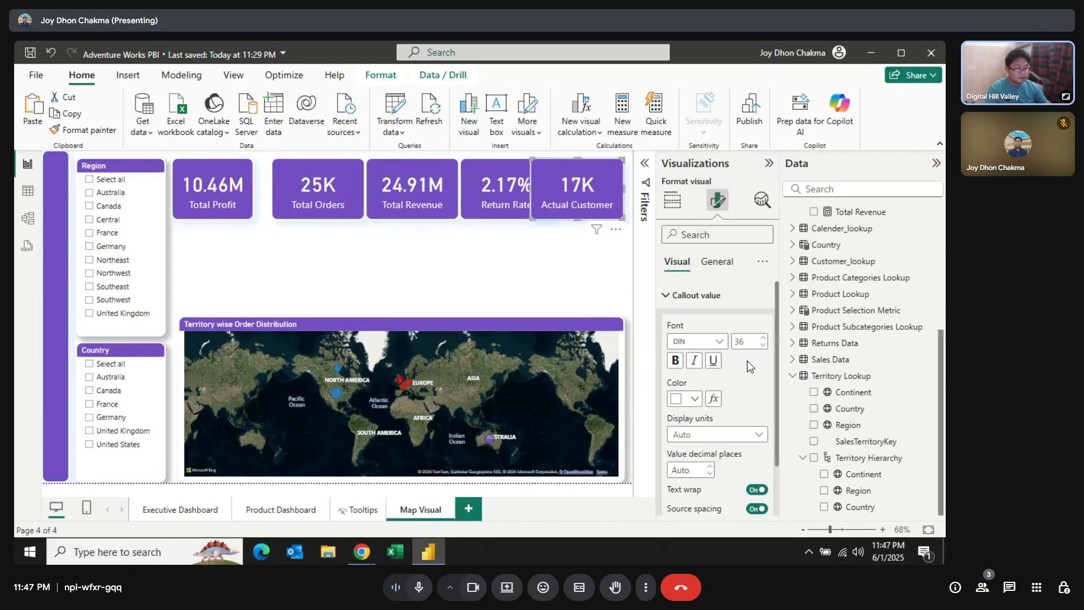
Align the Total Profit, Total Orders, Total Revenue and Return Rate cards to their middle and distribute them horizontally.
{"action": "left_click", "coordinate": [223, 188]}
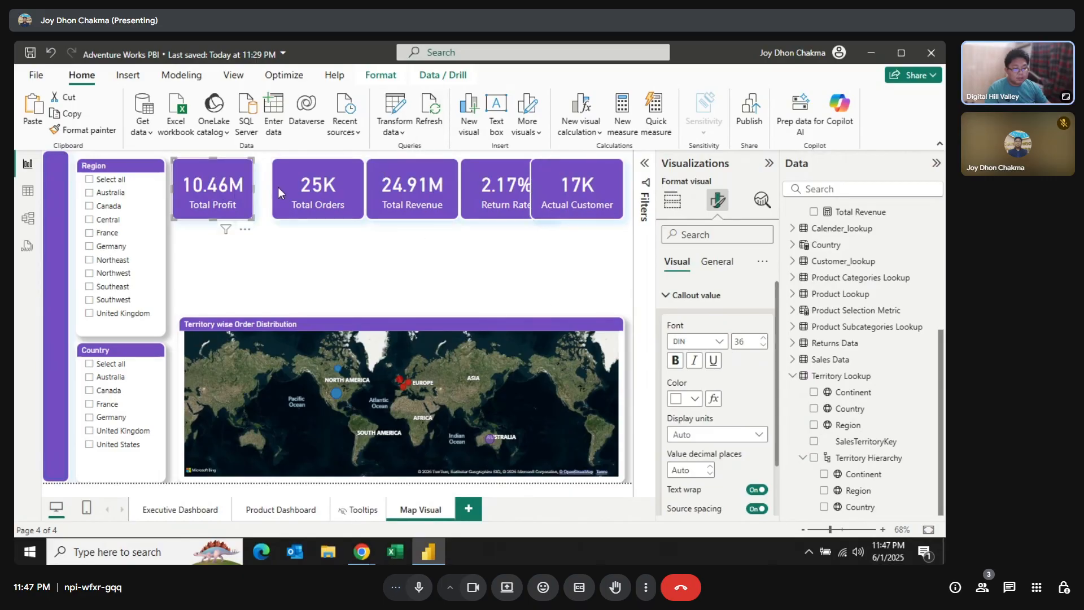
{"action": "left_click", "coordinate": [278, 187], "text": "ctrl"}
{"action": "left_click", "coordinate": [412, 189], "text": "ctrl"}
{"action": "left_click", "coordinate": [496, 189], "text": "ctrl"}
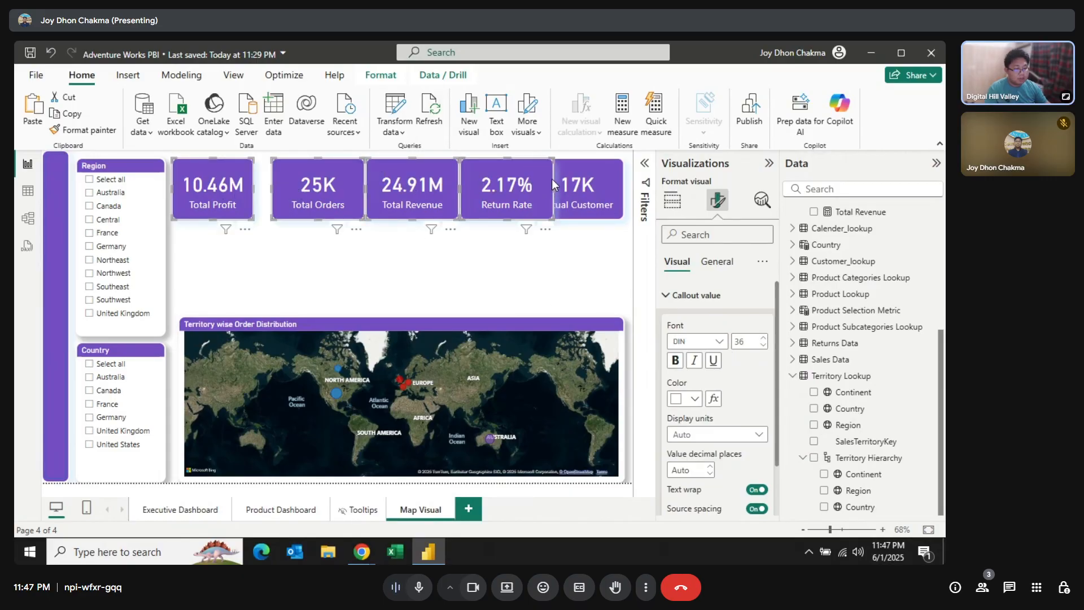
{"action": "left_click", "coordinate": [381, 75]}
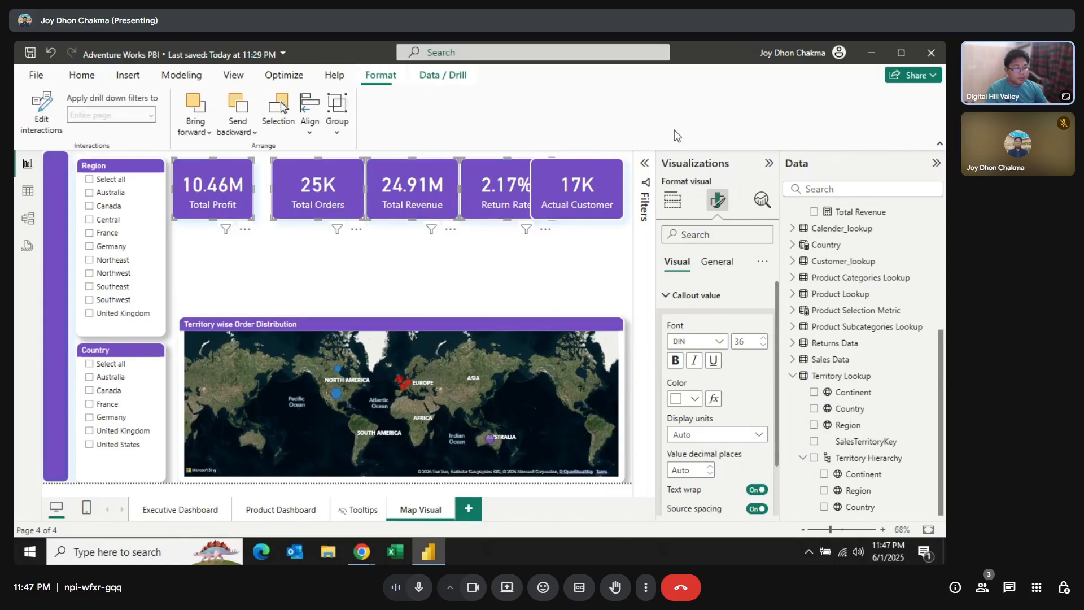
{"action": "left_click", "coordinate": [314, 134]}
{"action": "left_click", "coordinate": [351, 248]}
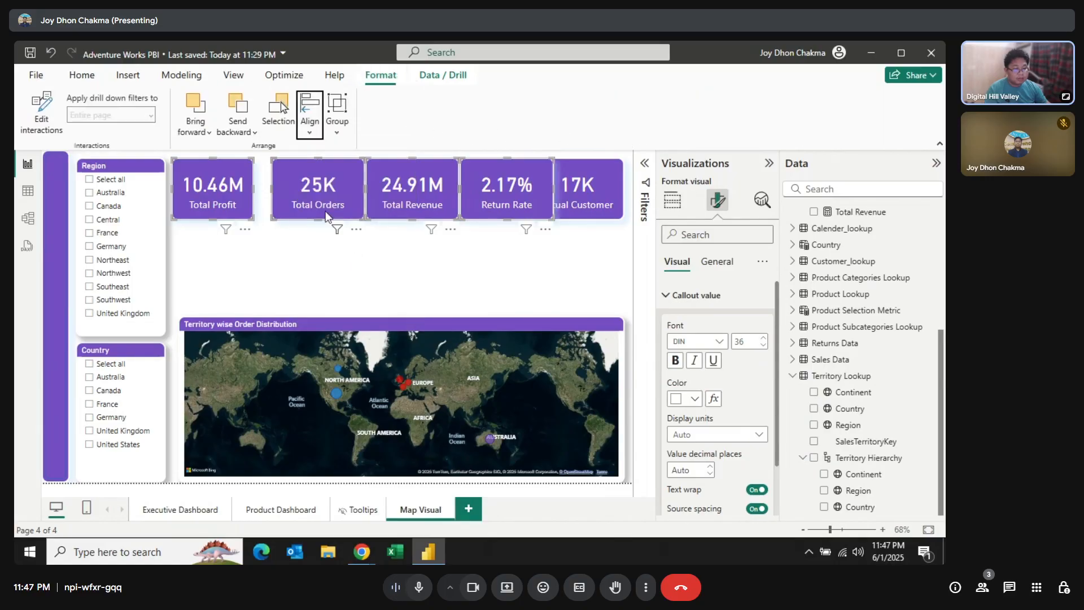
{"action": "left_click", "coordinate": [310, 113]}
{"action": "left_click", "coordinate": [351, 296]}
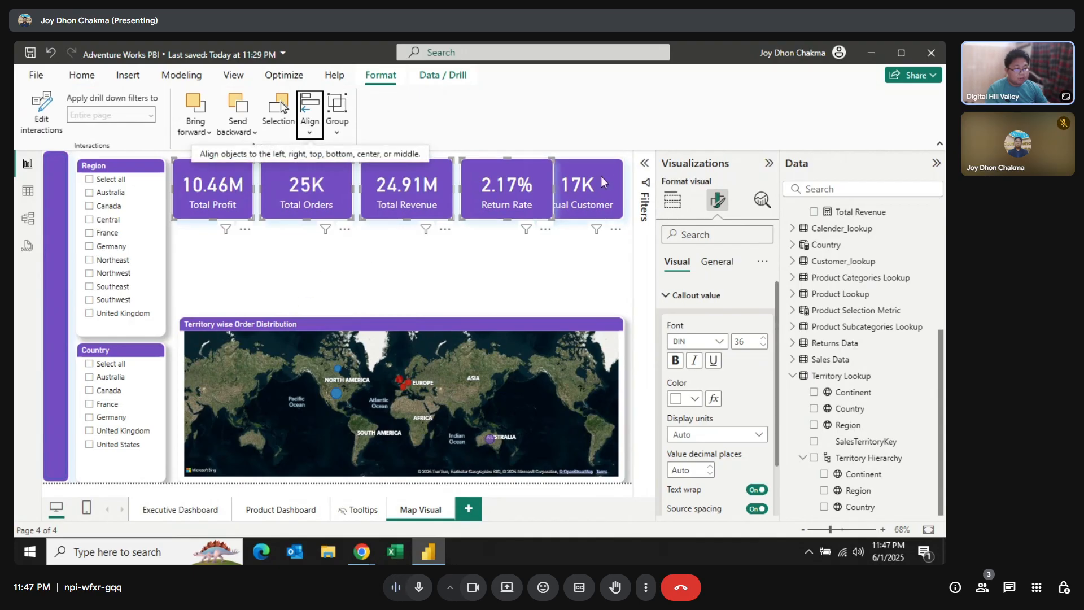
Narrow the Total Orders, Total Revenue and Return Rate cards by stacking them over Total Profit to match its width, and narrow Actual Customer in place.
{"action": "left_click", "coordinate": [583, 188]}
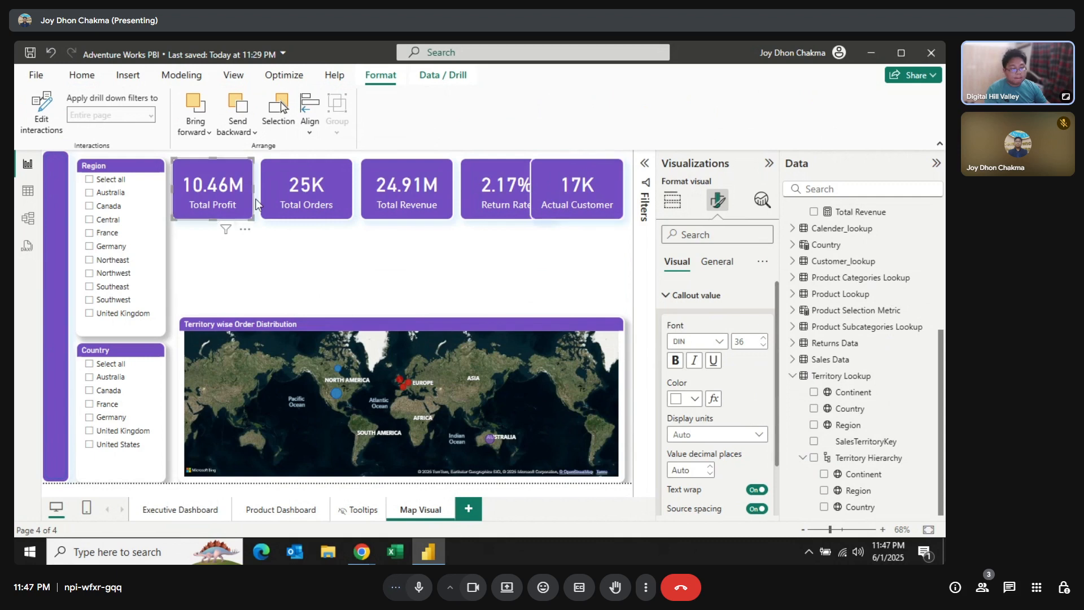
{"action": "left_click_drag", "start_coordinate": [316, 183], "coordinate": [257, 191]}
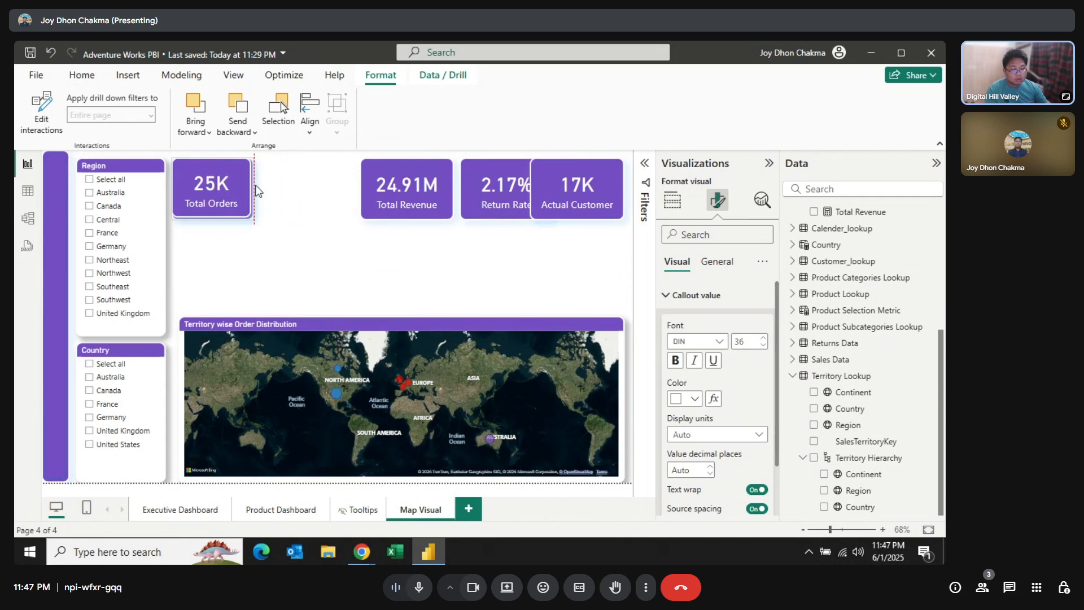
{"action": "left_click_drag", "start_coordinate": [428, 189], "coordinate": [252, 188]}
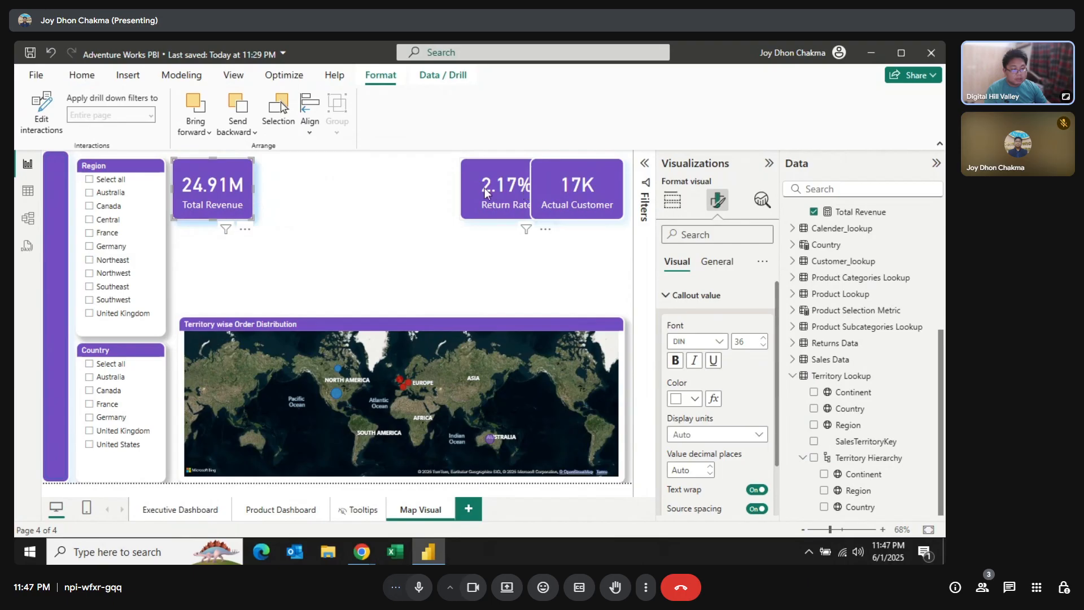
{"action": "left_click_drag", "start_coordinate": [484, 188], "coordinate": [253, 185]}
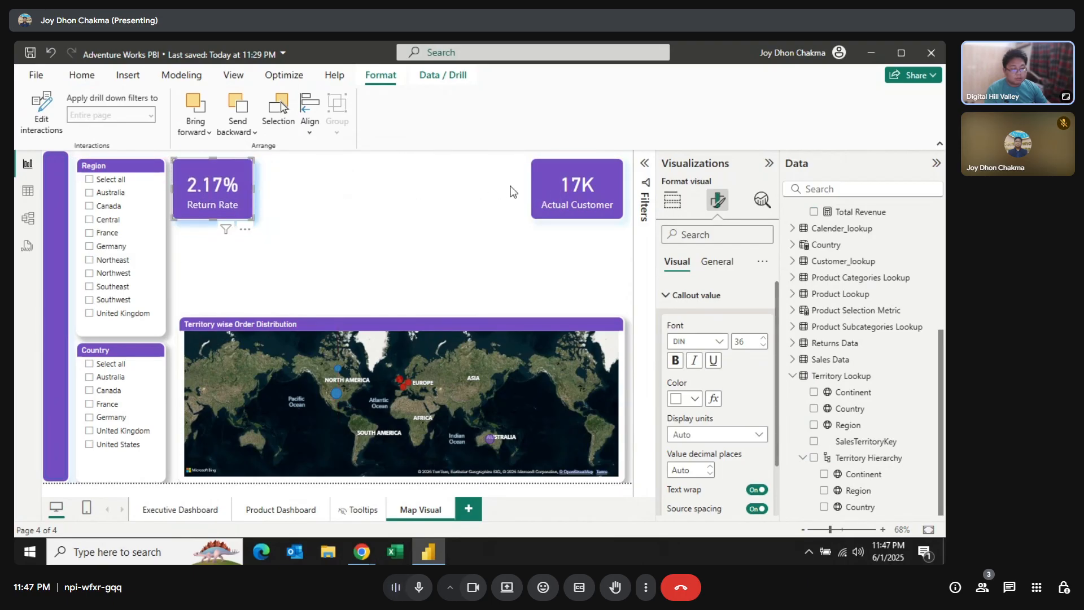
{"action": "mouse_move", "coordinate": [568, 188]}
{"action": "left_mouse_down"}
{"action": "mouse_move", "coordinate": [204, 224]}
{"action": "mouse_move", "coordinate": [212, 184]}
{"action": "mouse_move", "coordinate": [384, 189]}
{"action": "mouse_move", "coordinate": [588, 175]}
{"action": "mouse_move", "coordinate": [584, 193]}
{"action": "left_mouse_up"}
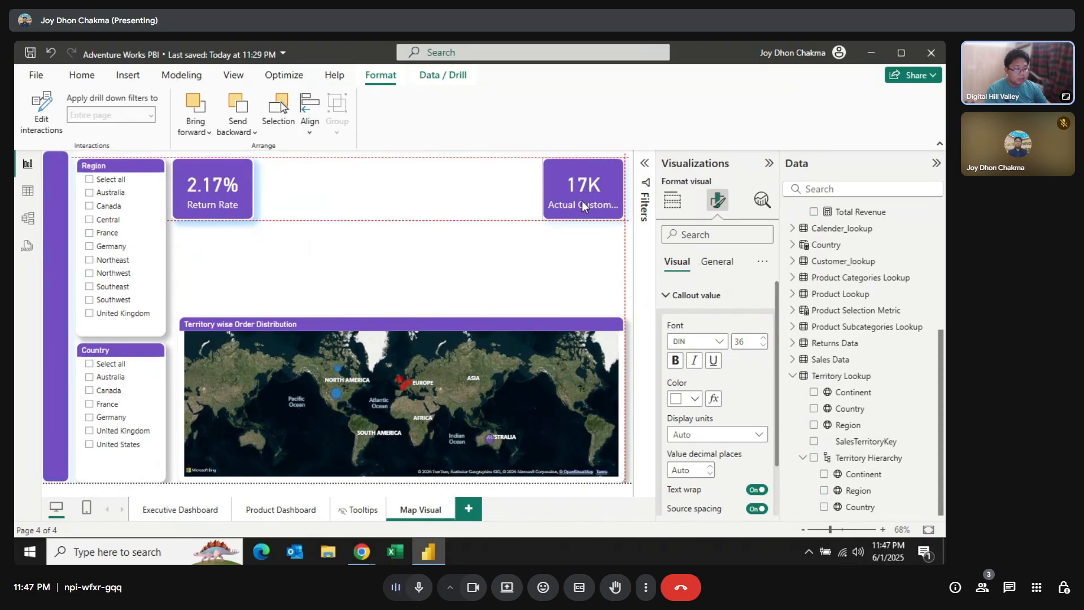
Spread the stacked Return Rate, Total Revenue and Total Orders cards back along the row between Total Profit and Actual Customer.
{"action": "left_click_drag", "start_coordinate": [208, 204], "coordinate": [496, 196]}
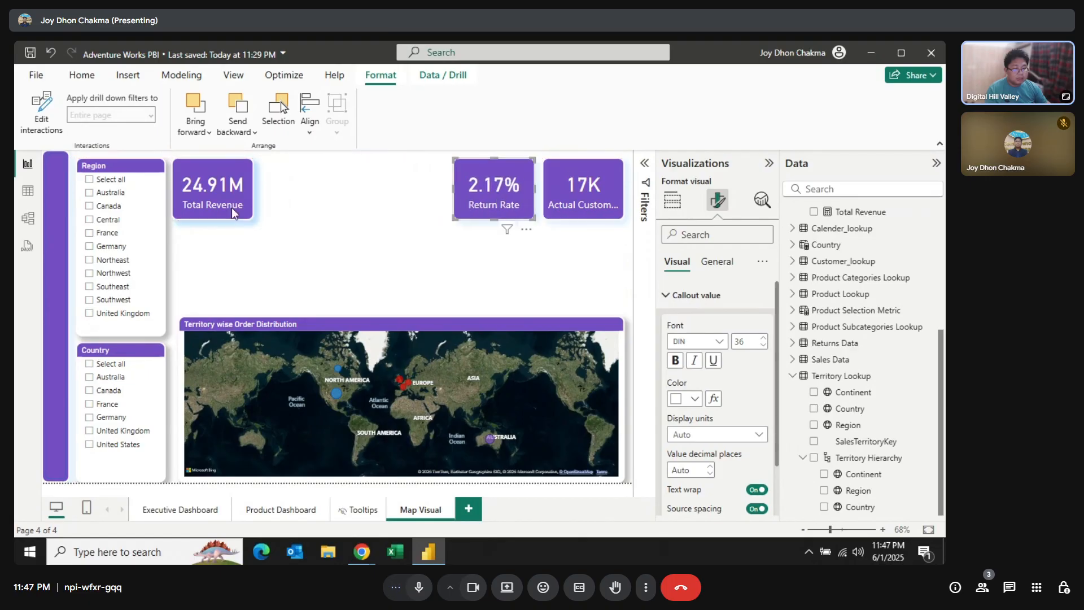
{"action": "left_click_drag", "start_coordinate": [221, 196], "coordinate": [407, 199]}
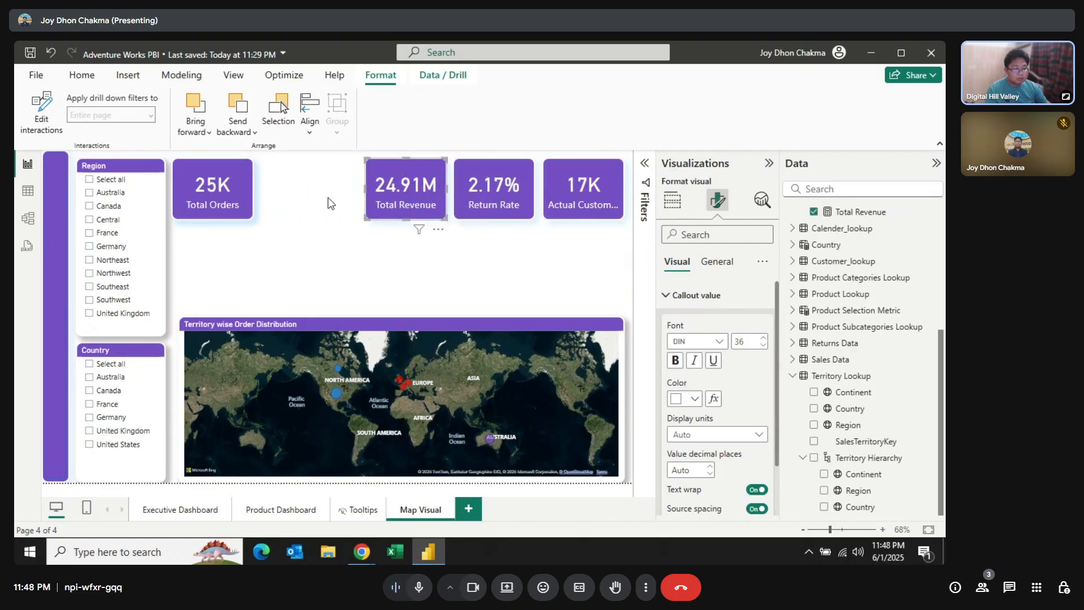
{"action": "left_click_drag", "start_coordinate": [230, 199], "coordinate": [320, 202]}
Align all five KPI cards to their middle and distribute them horizontally.
{"action": "left_click", "coordinate": [238, 198], "text": "ctrl"}
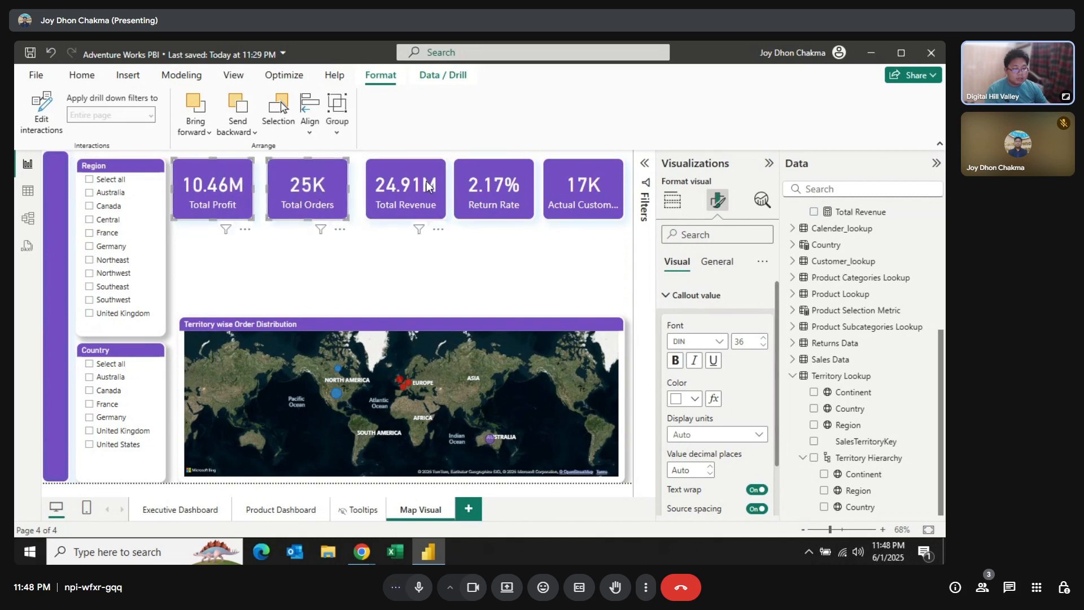
{"action": "left_click", "coordinate": [443, 183], "text": "ctrl"}
{"action": "left_click", "coordinate": [495, 185], "text": "ctrl"}
{"action": "left_click", "coordinate": [583, 180], "text": "ctrl"}
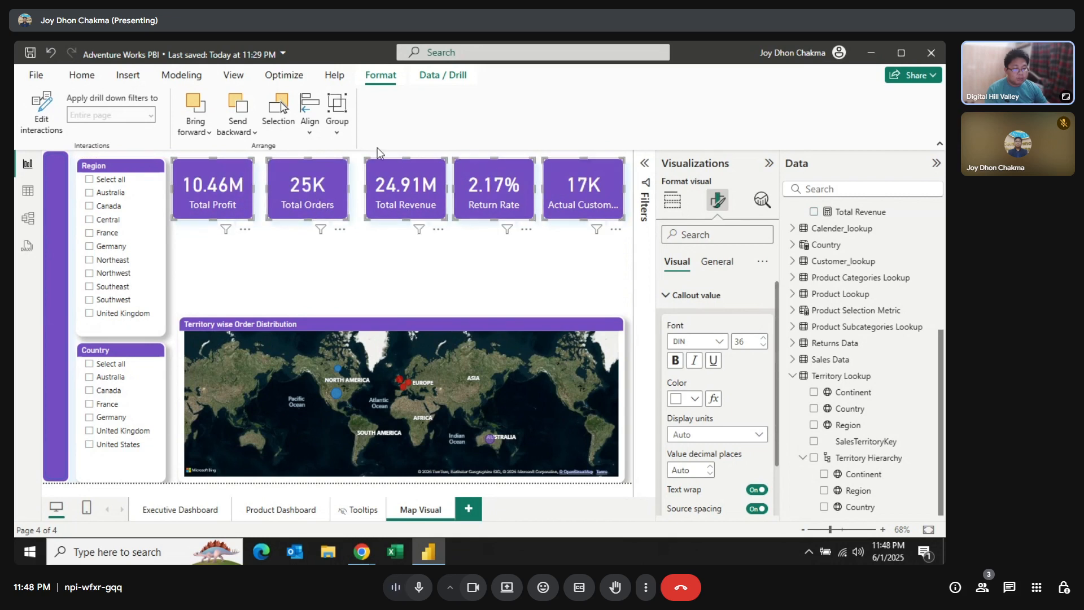
{"action": "left_click", "coordinate": [311, 132]}
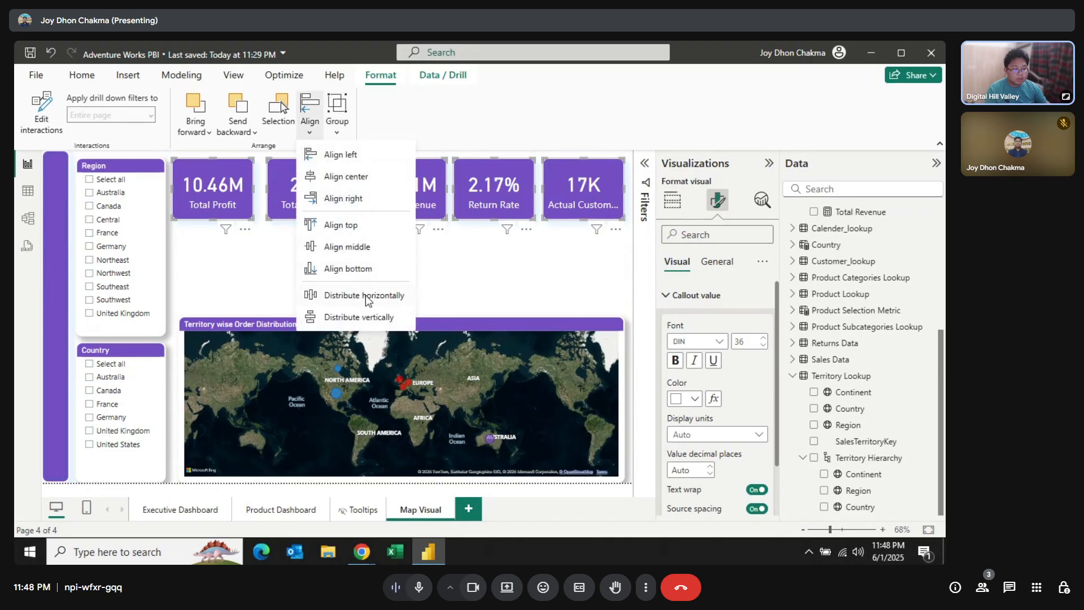
{"action": "left_click", "coordinate": [344, 247]}
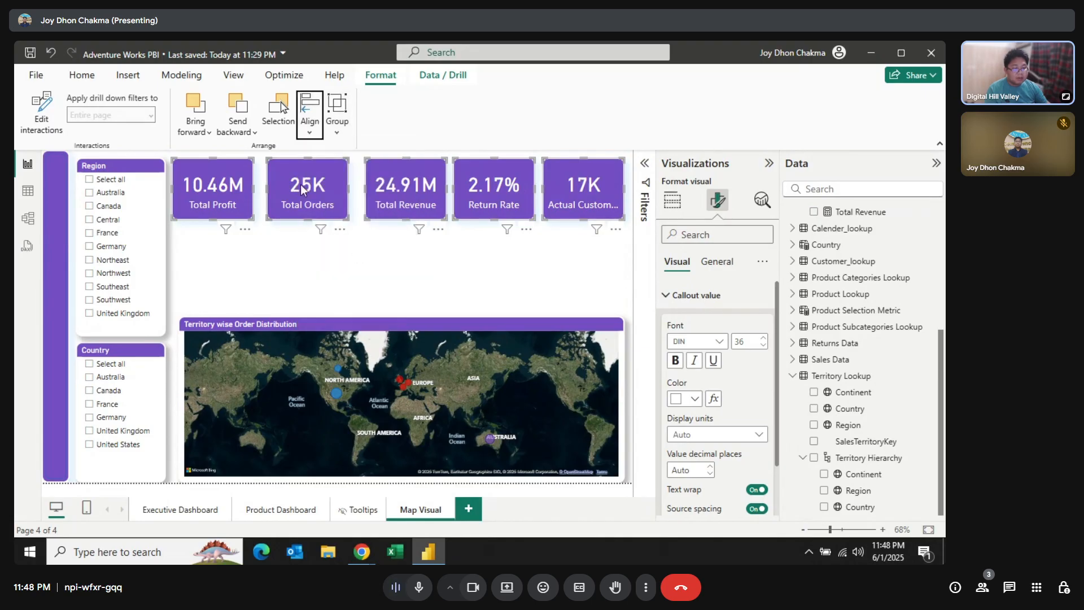
{"action": "left_click", "coordinate": [311, 113]}
{"action": "left_click", "coordinate": [357, 293]}
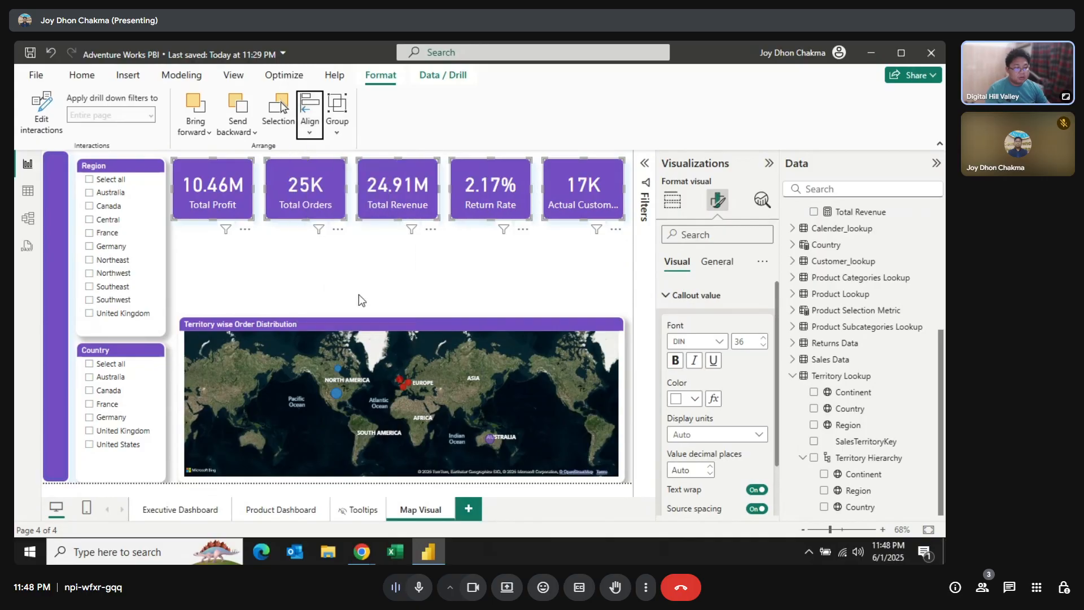
{"action": "left_click", "coordinate": [404, 271]}
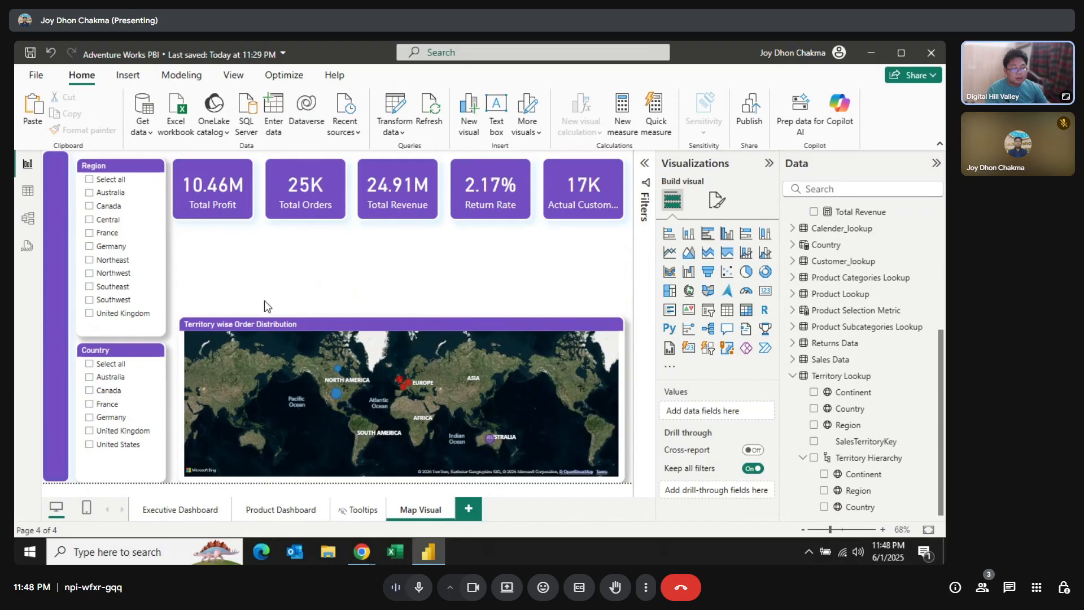
Copy the Most Ordered Product and Most Returned Product cards from the Executive Dashboard page to Map Visual and move them above the map.
{"action": "left_click", "coordinate": [174, 510]}
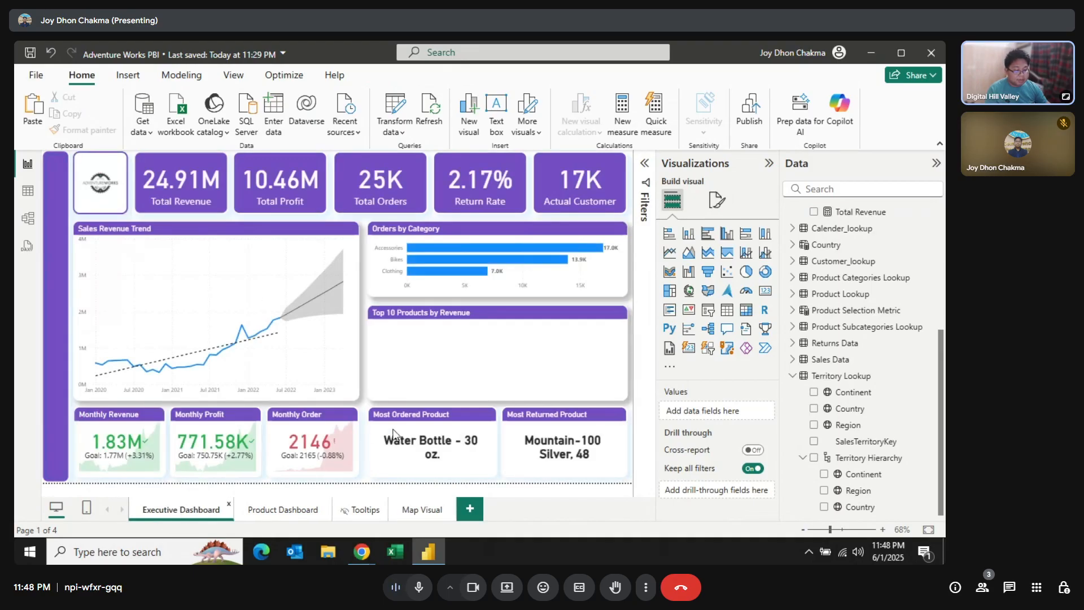
{"action": "left_click", "coordinate": [432, 422]}
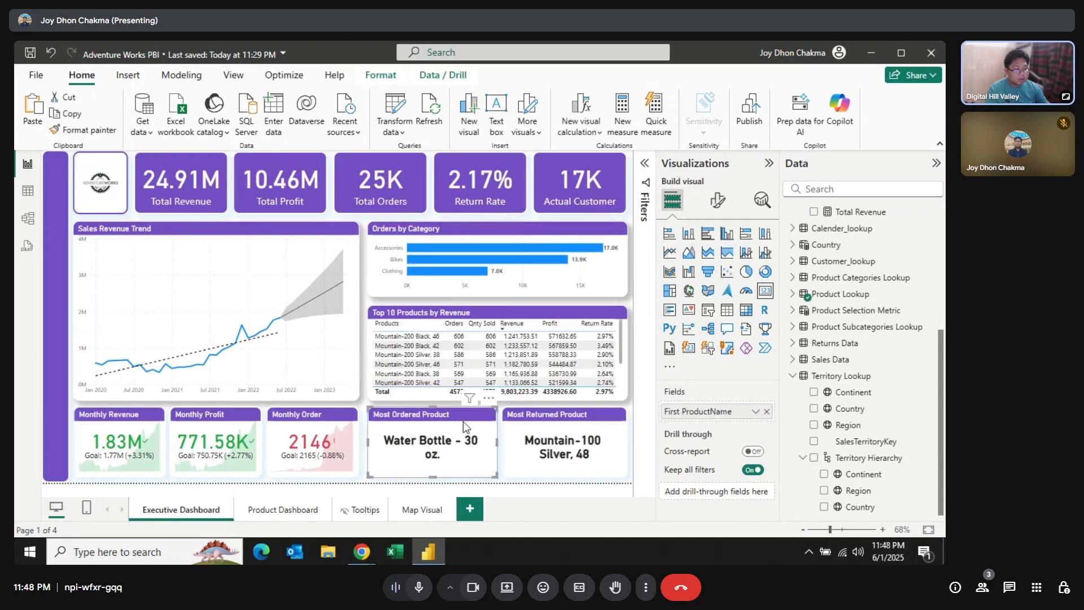
{"action": "left_click", "coordinate": [577, 412], "text": "ctrl"}
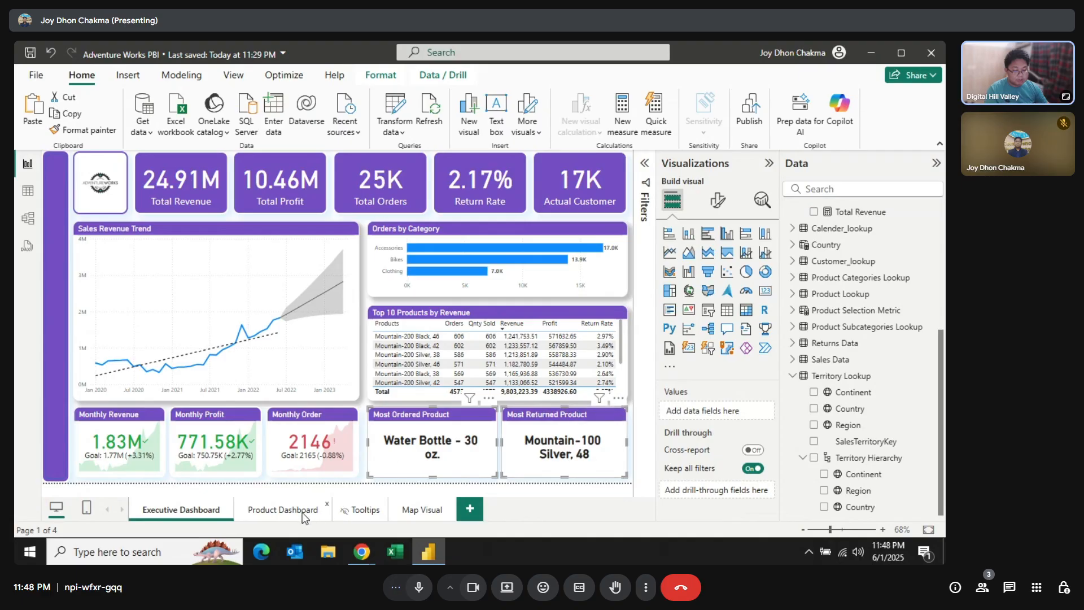
{"action": "left_click", "coordinate": [419, 510]}
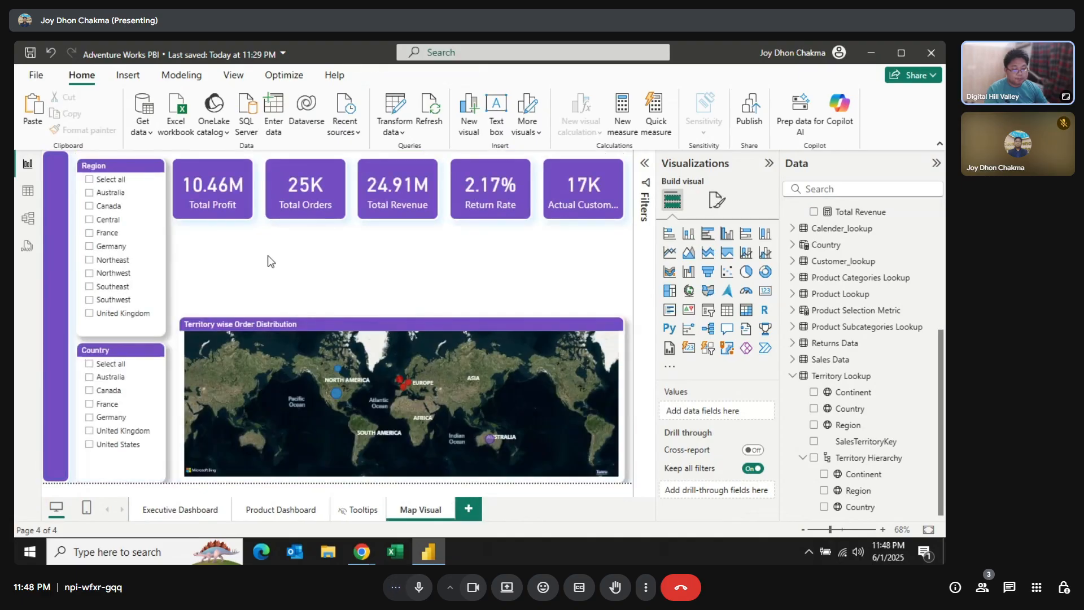
{"action": "key", "text": "ctrl+v"}
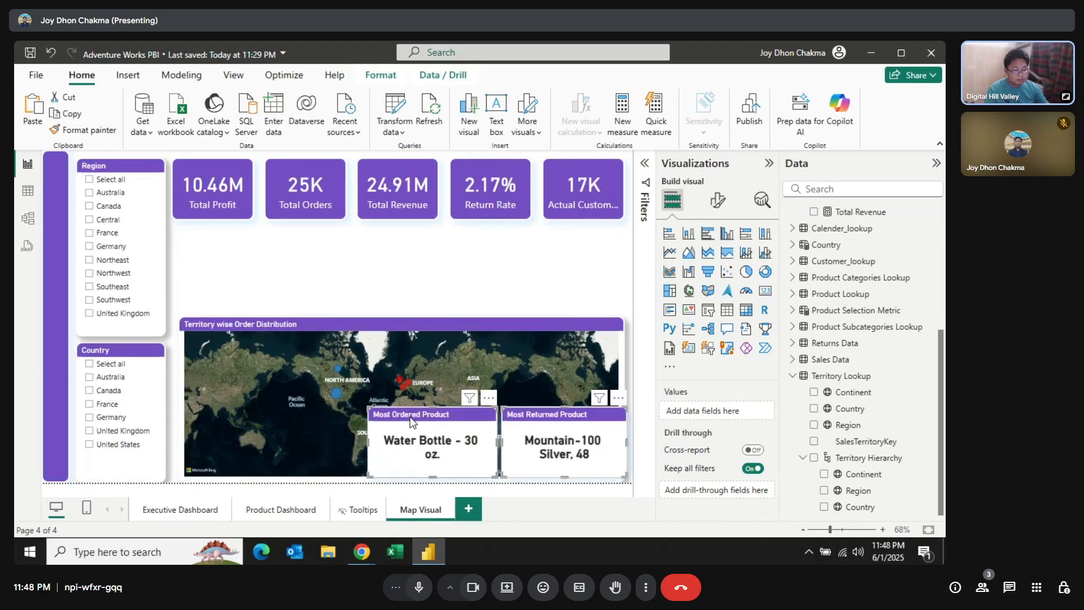
{"action": "left_click_drag", "start_coordinate": [337, 414], "coordinate": [239, 235]}
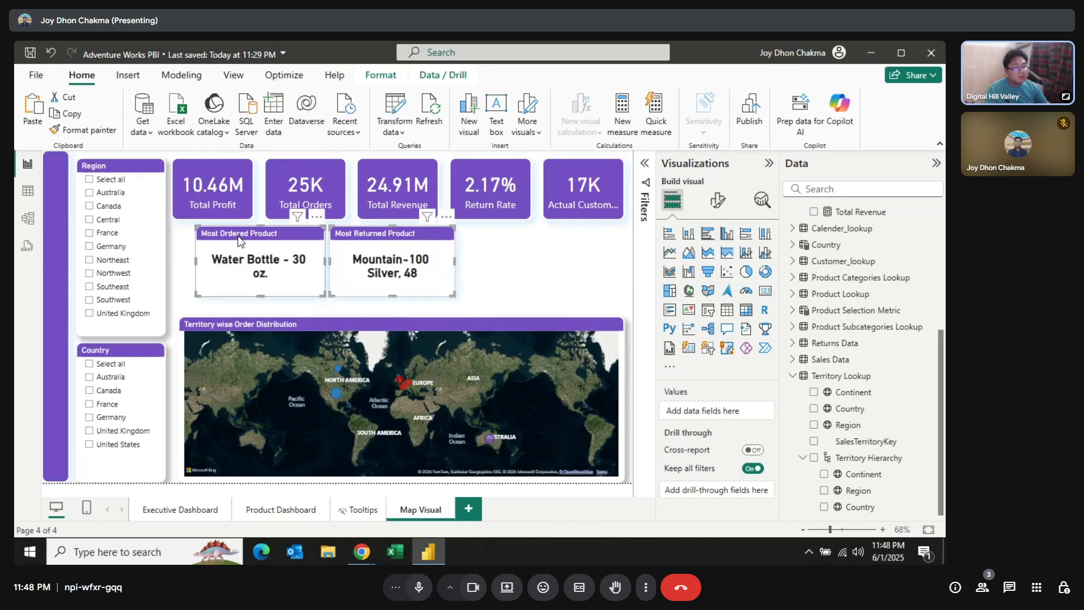
Separate the two product cards, place Most Ordered Product under Total Profit, shorten it to one line and widen it towards Total Orders' far edge.
{"action": "left_click", "coordinate": [247, 248]}
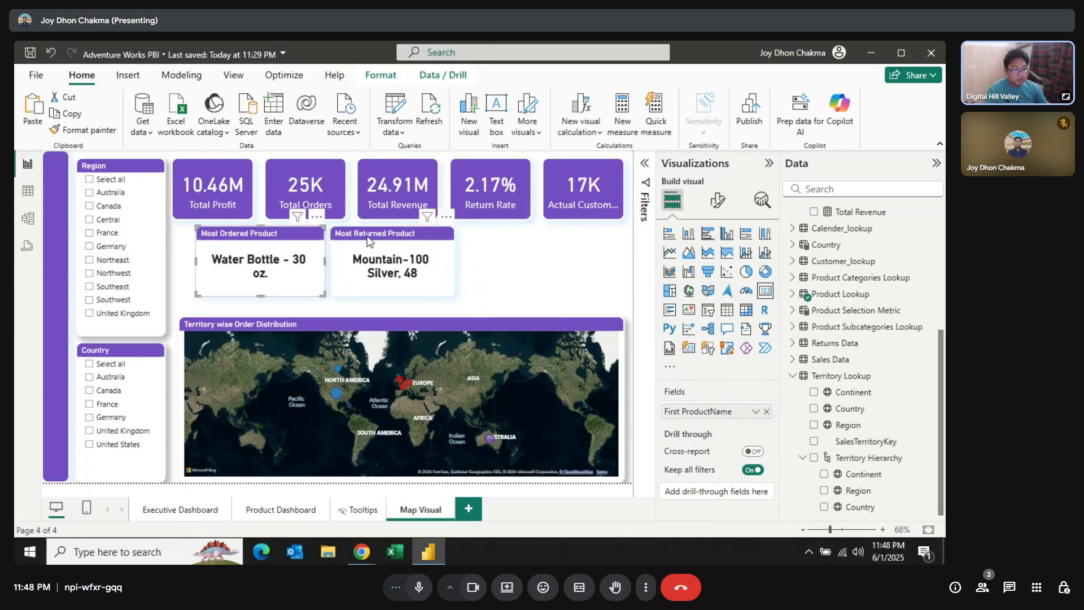
{"action": "left_click_drag", "start_coordinate": [371, 241], "coordinate": [427, 239]}
{"action": "left_click_drag", "start_coordinate": [263, 242], "coordinate": [240, 244]}
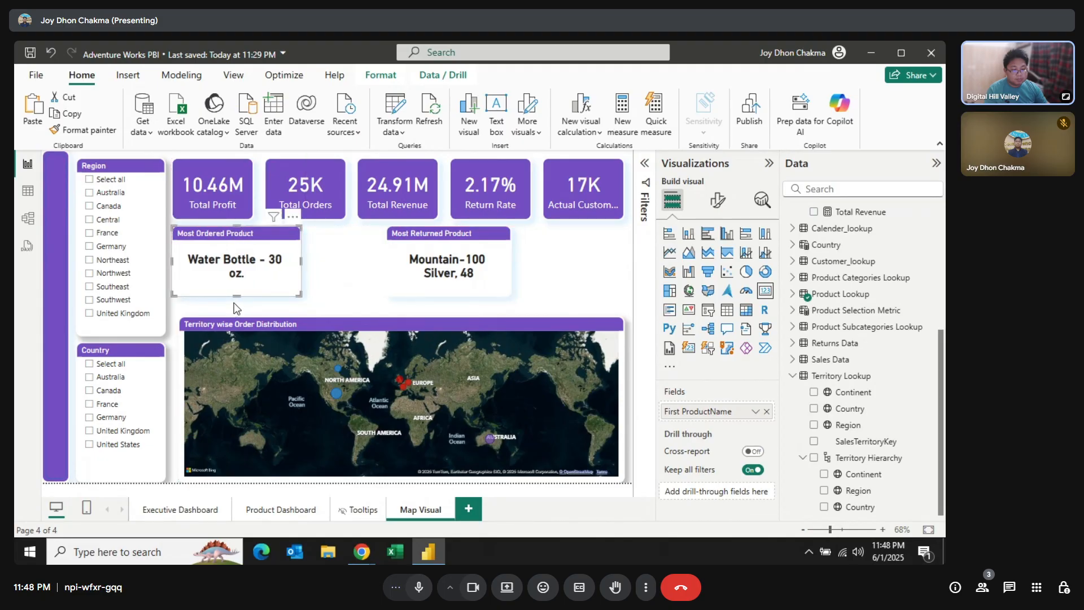
{"action": "left_click_drag", "start_coordinate": [235, 298], "coordinate": [239, 267]}
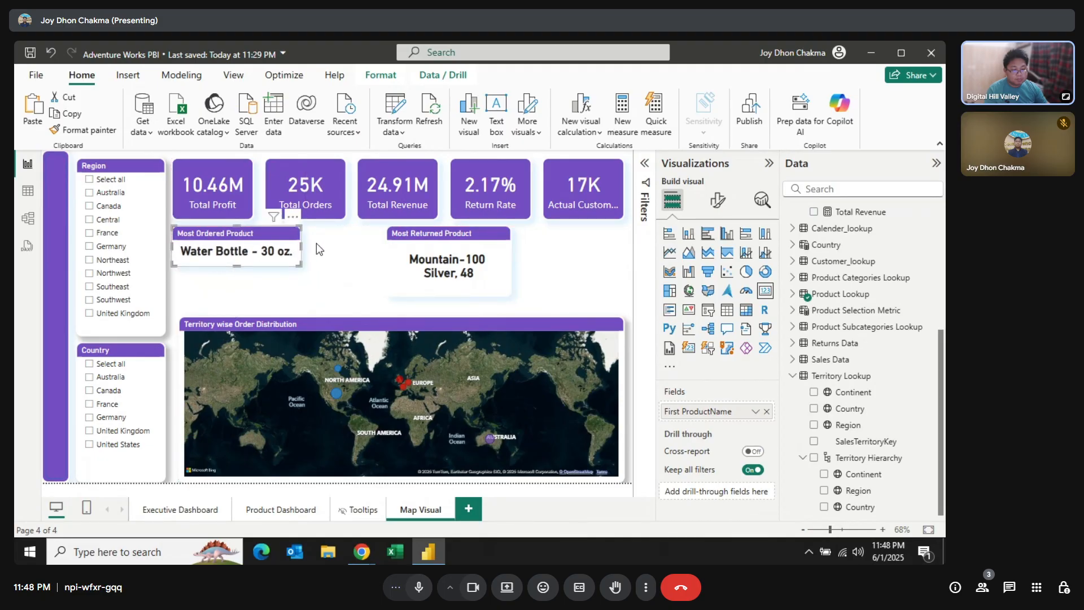
{"action": "left_click_drag", "start_coordinate": [301, 244], "coordinate": [310, 253]}
{"action": "left_click_drag", "start_coordinate": [329, 249], "coordinate": [332, 246]}
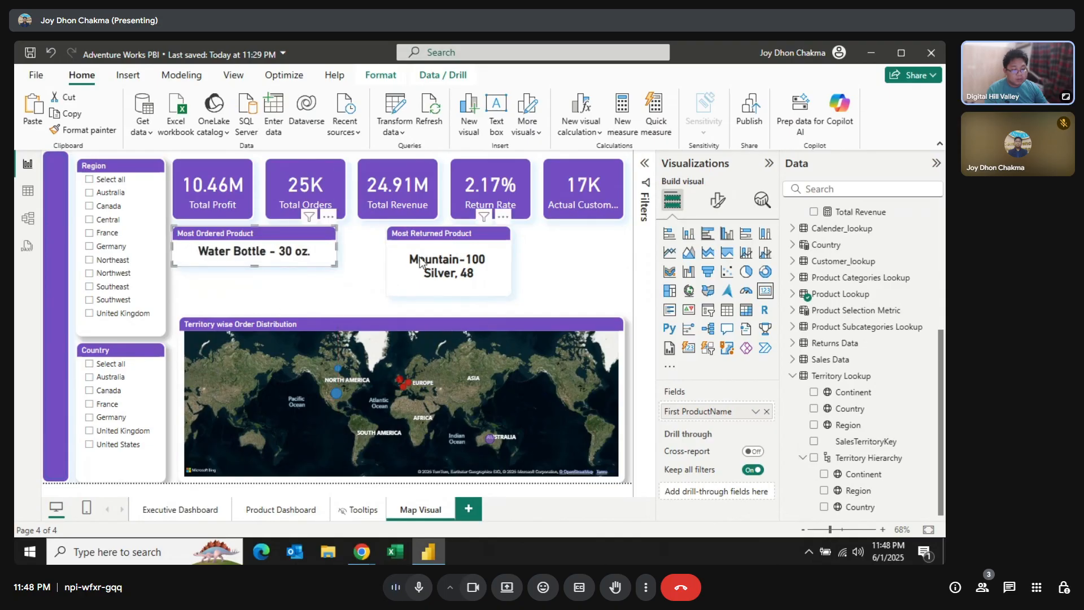
Place the Most Returned Product card directly below Most Ordered Product, matching its width and reducing its height to one line of text.
{"action": "left_click_drag", "start_coordinate": [453, 238], "coordinate": [239, 289]}
{"action": "left_click_drag", "start_coordinate": [229, 340], "coordinate": [234, 309]}
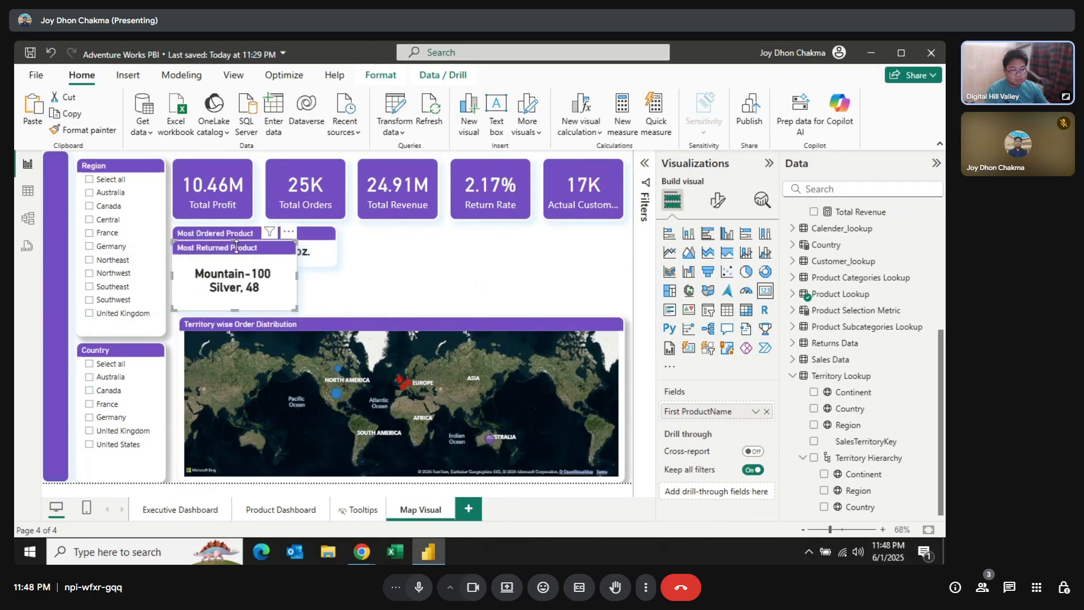
{"action": "left_click_drag", "start_coordinate": [238, 241], "coordinate": [235, 273]}
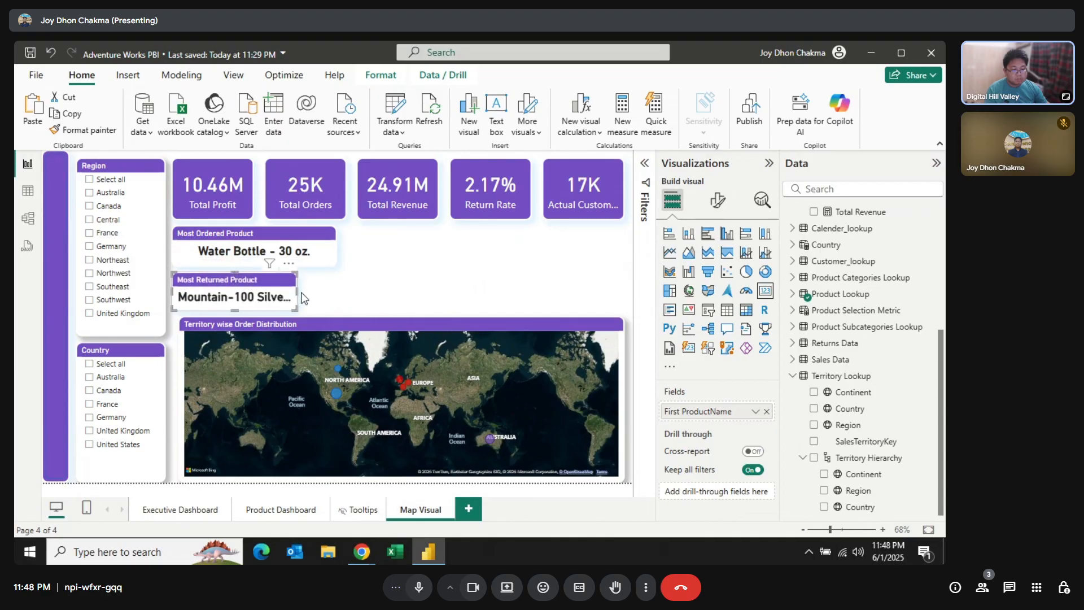
{"action": "left_click_drag", "start_coordinate": [296, 293], "coordinate": [301, 254]}
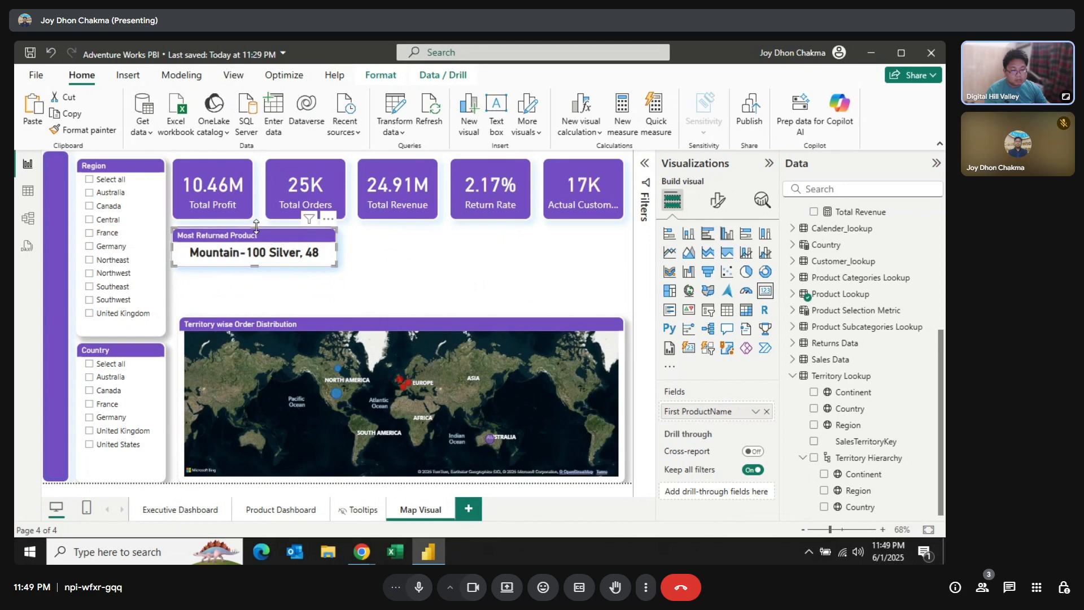
{"action": "left_click_drag", "start_coordinate": [256, 226], "coordinate": [258, 286]}
{"action": "left_click", "coordinate": [375, 258]}
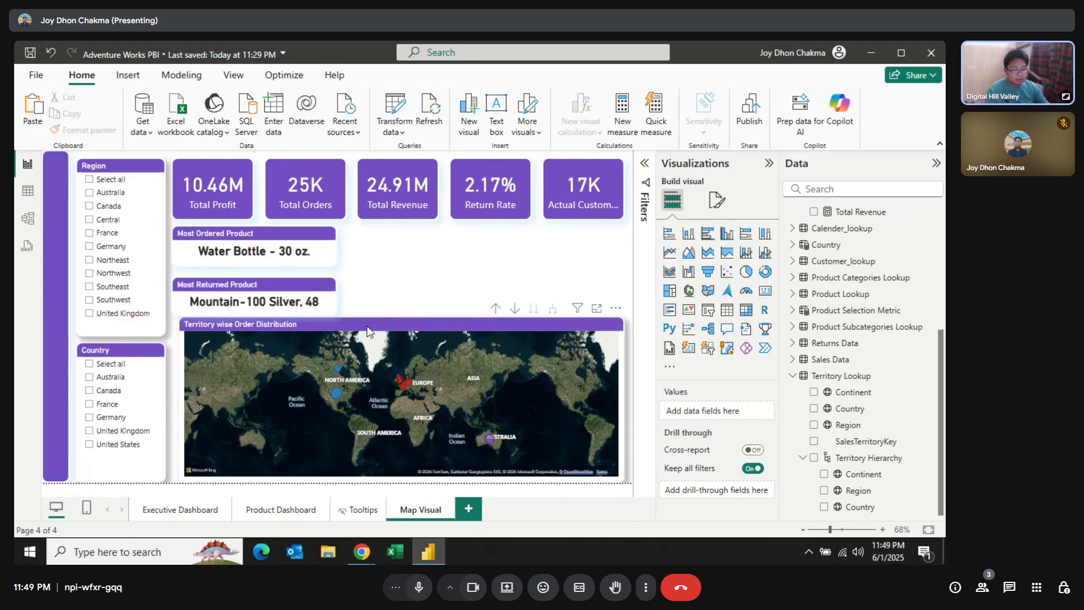
Lower the upper edge of the Territory wise Order Distribution map to leave a gap below the Most Returned Product card.
{"action": "left_click", "coordinate": [402, 316]}
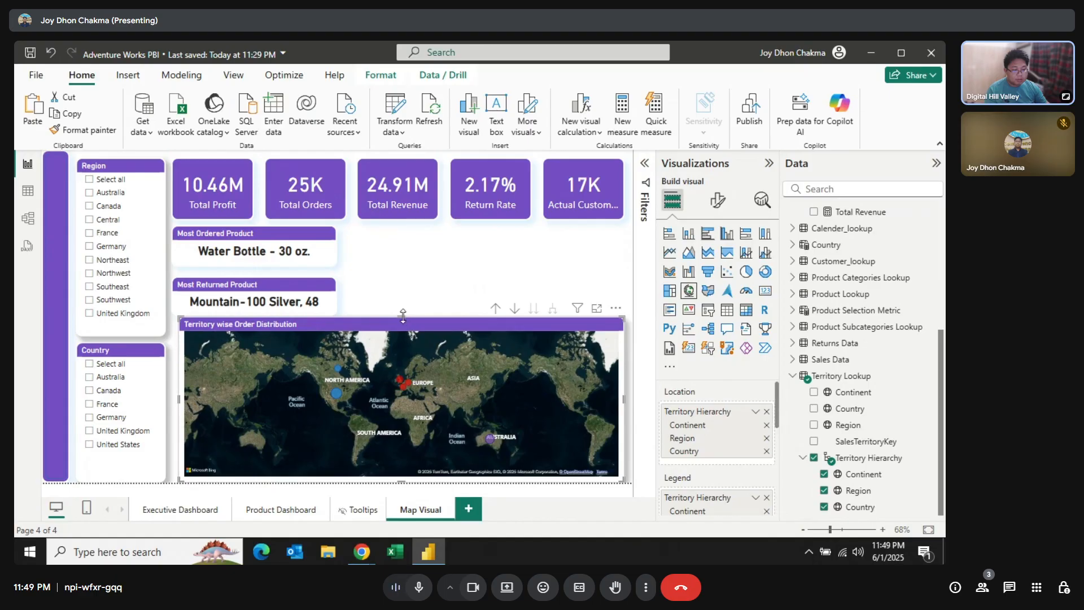
{"action": "left_click_drag", "start_coordinate": [402, 317], "coordinate": [403, 323]}
{"action": "left_click", "coordinate": [433, 304]}
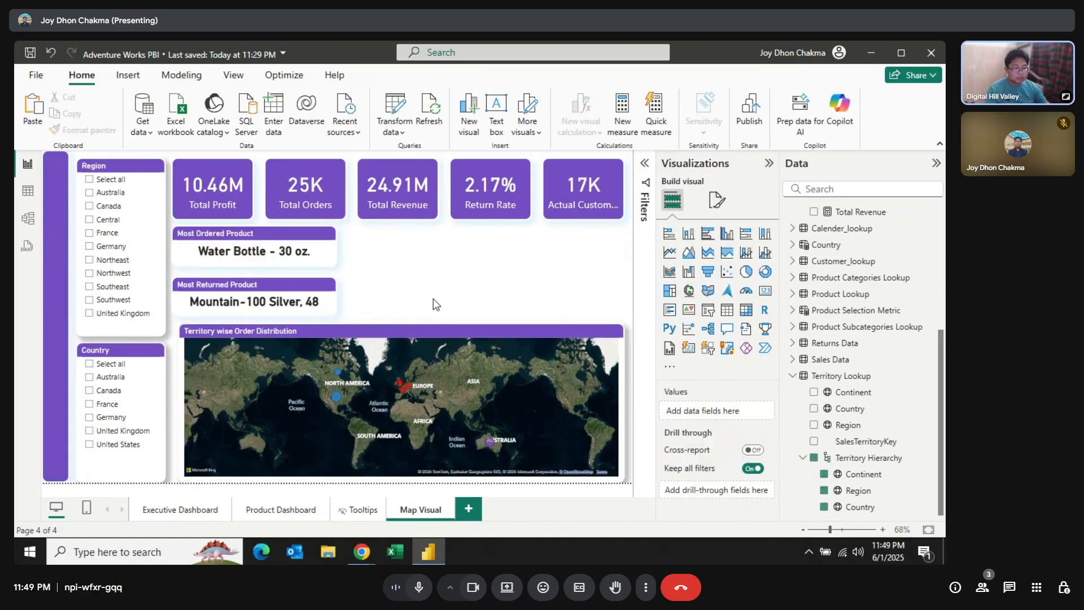
Reduce the callout value font size of the Most Ordered Product and Most Returned Product cards to 16.
{"action": "left_click", "coordinate": [261, 252]}
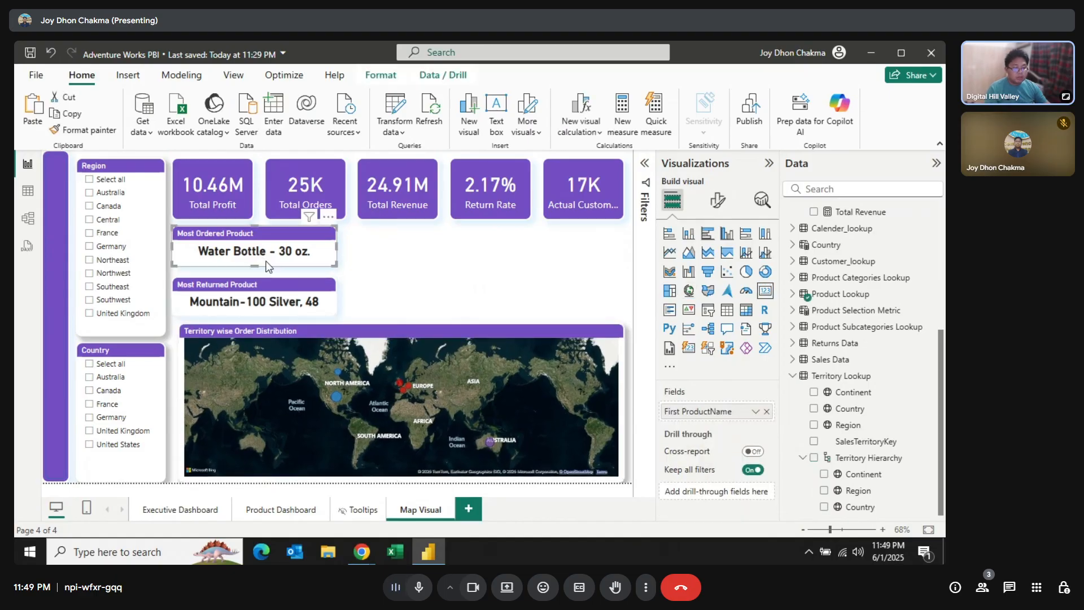
{"action": "left_click", "coordinate": [718, 200]}
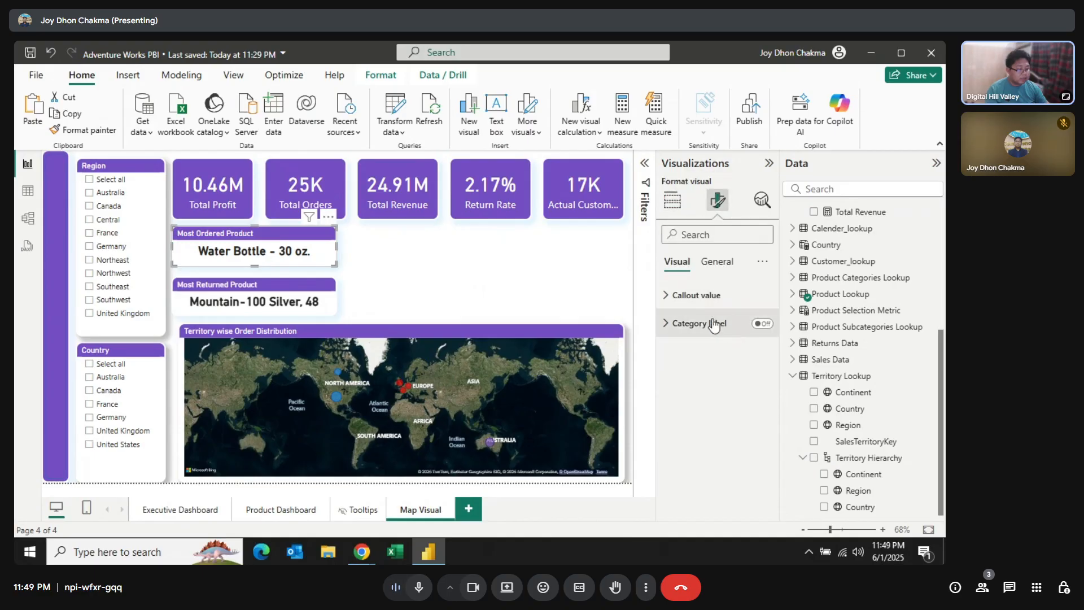
{"action": "left_click", "coordinate": [690, 295]}
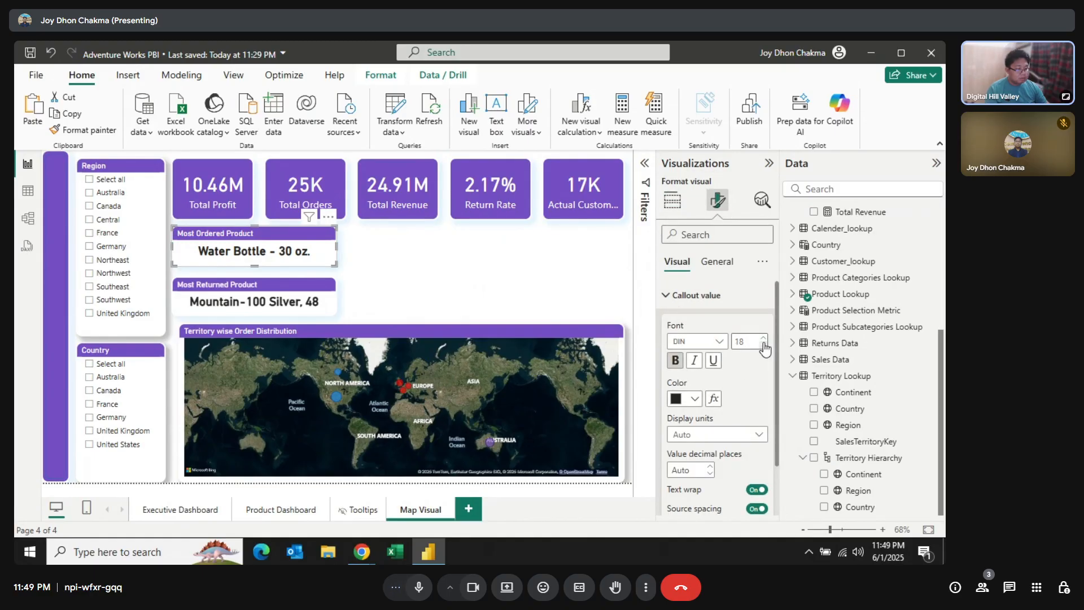
{"action": "left_click", "coordinate": [266, 297]}
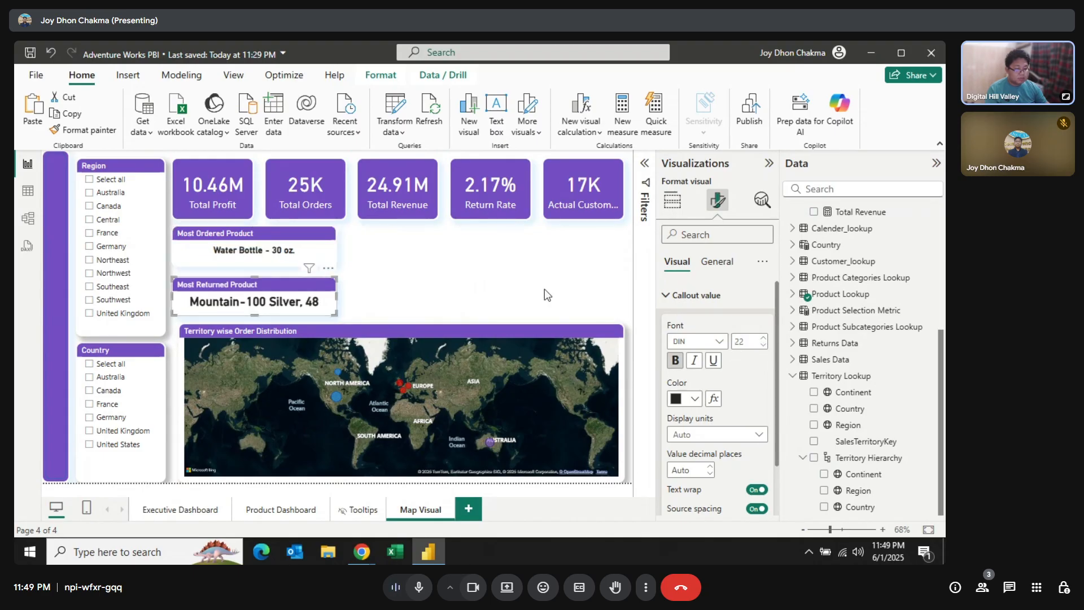
{"action": "left_click", "coordinate": [763, 345]}
{"action": "left_click", "coordinate": [762, 346]}
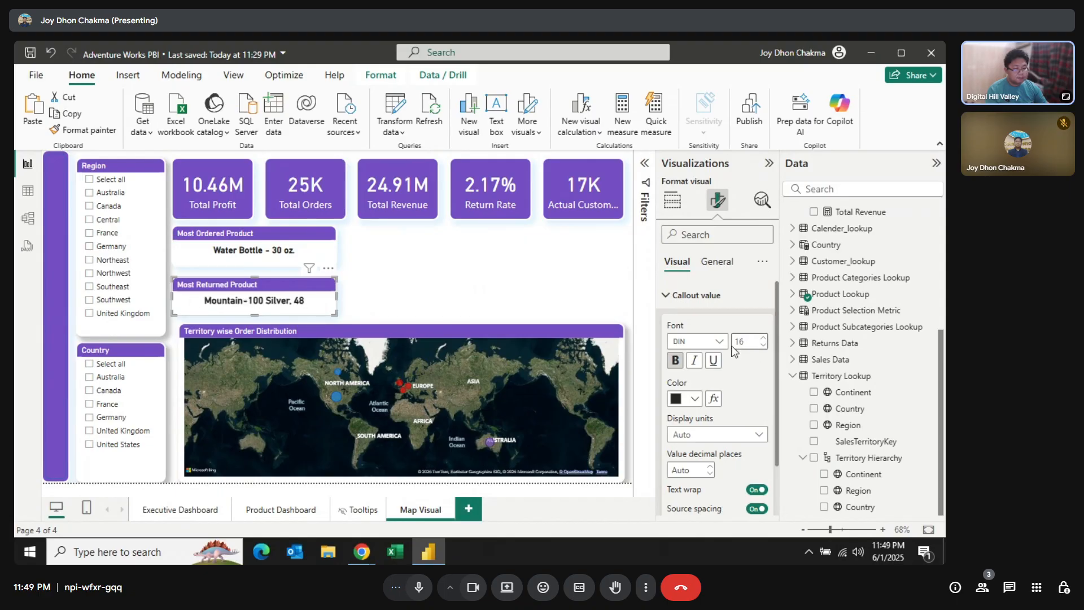
{"action": "left_click", "coordinate": [445, 279]}
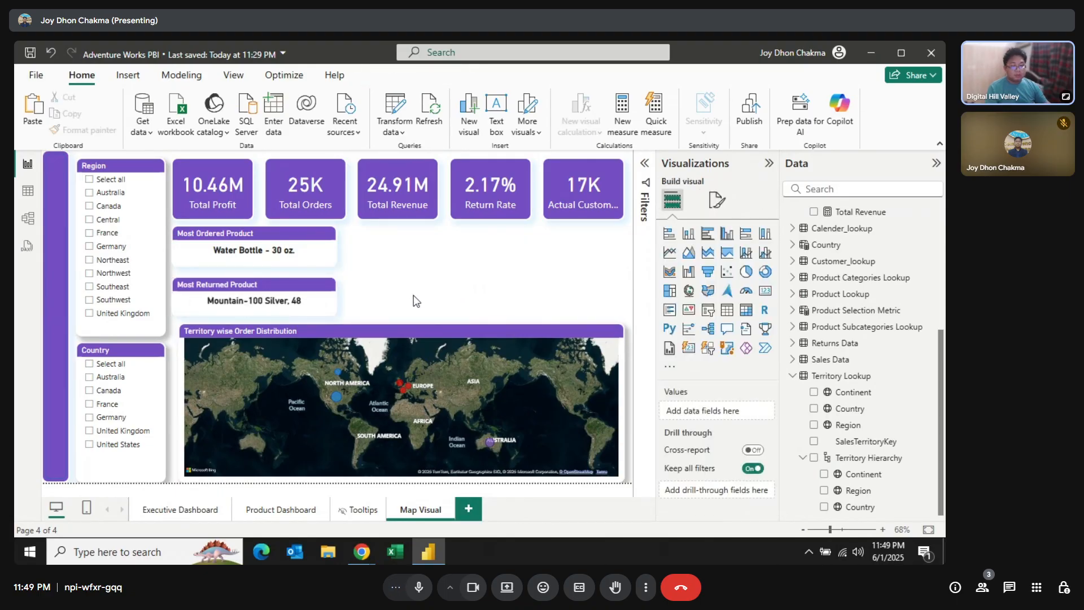
Test the Region slicer with Australia, Germany, Southwest and all regions in turn, checking the cards and map, and clear the selection.
{"action": "left_click", "coordinate": [89, 193]}
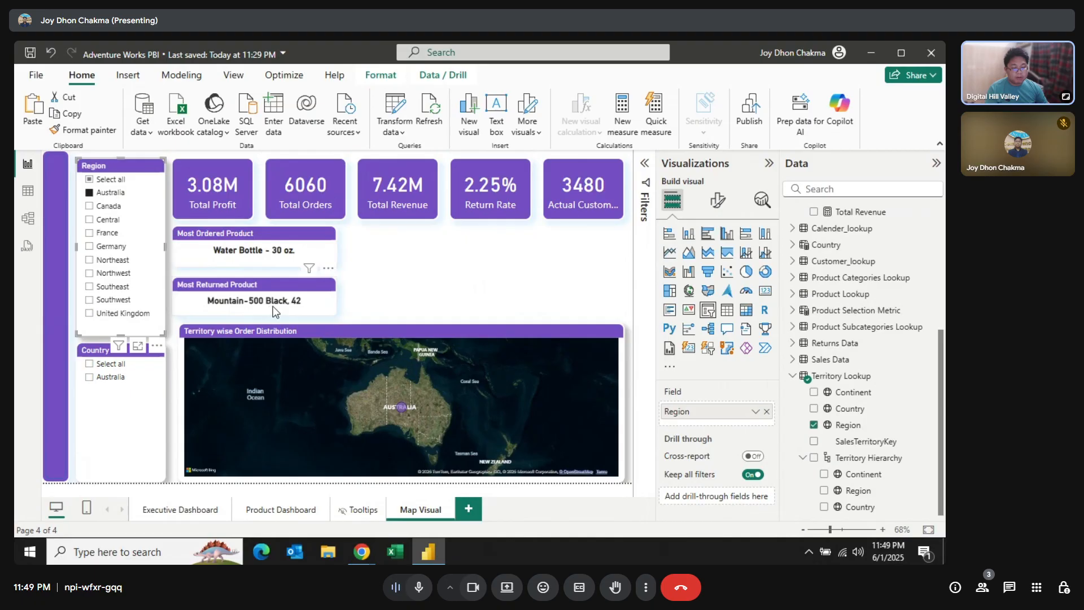
{"action": "left_click", "coordinate": [89, 193]}
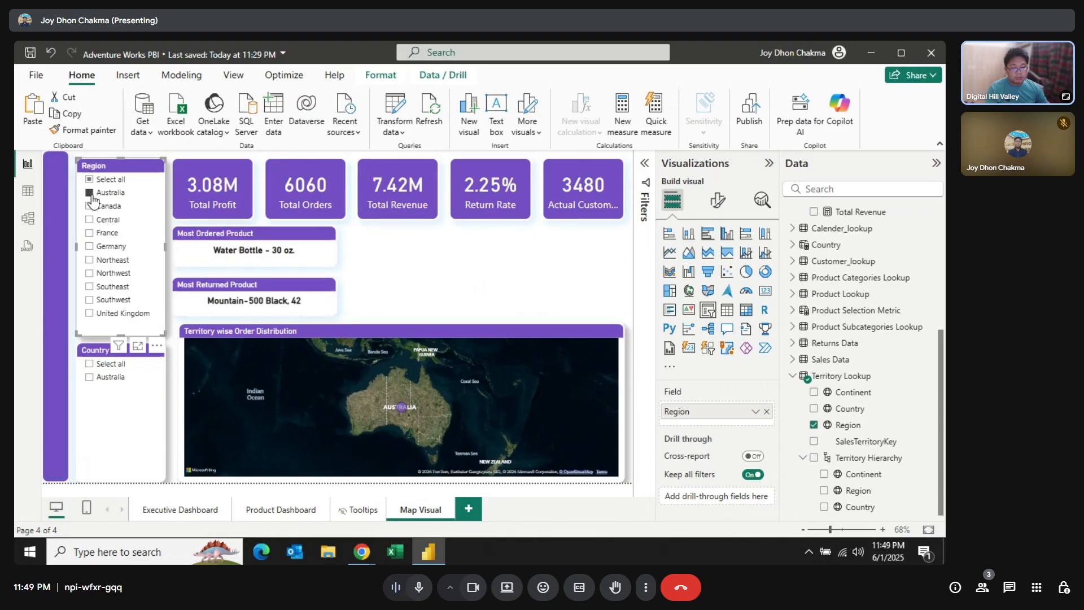
{"action": "left_click", "coordinate": [89, 247]}
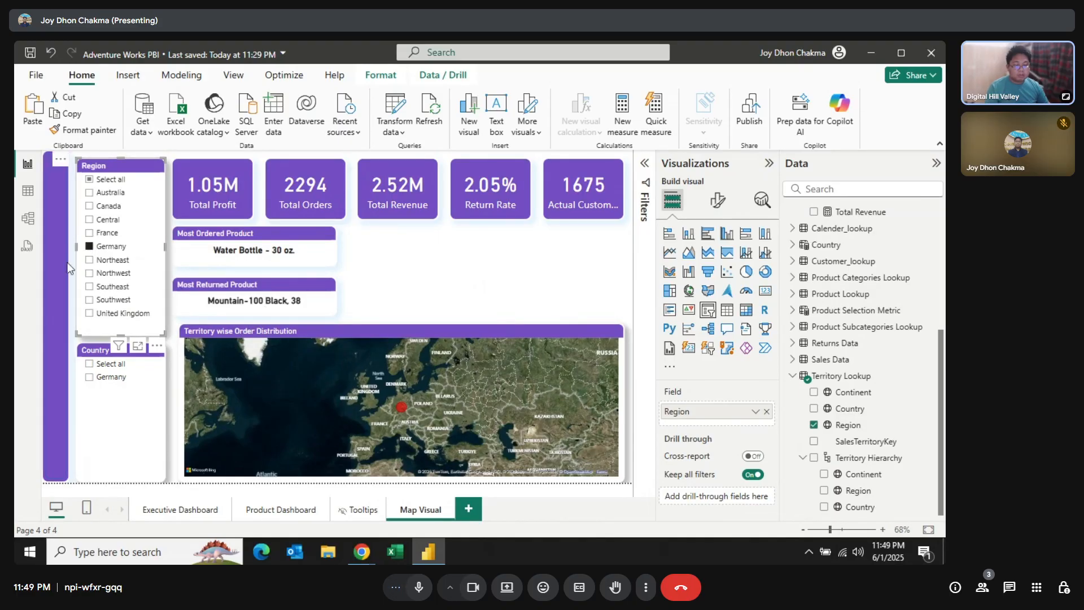
{"action": "left_click", "coordinate": [90, 246]}
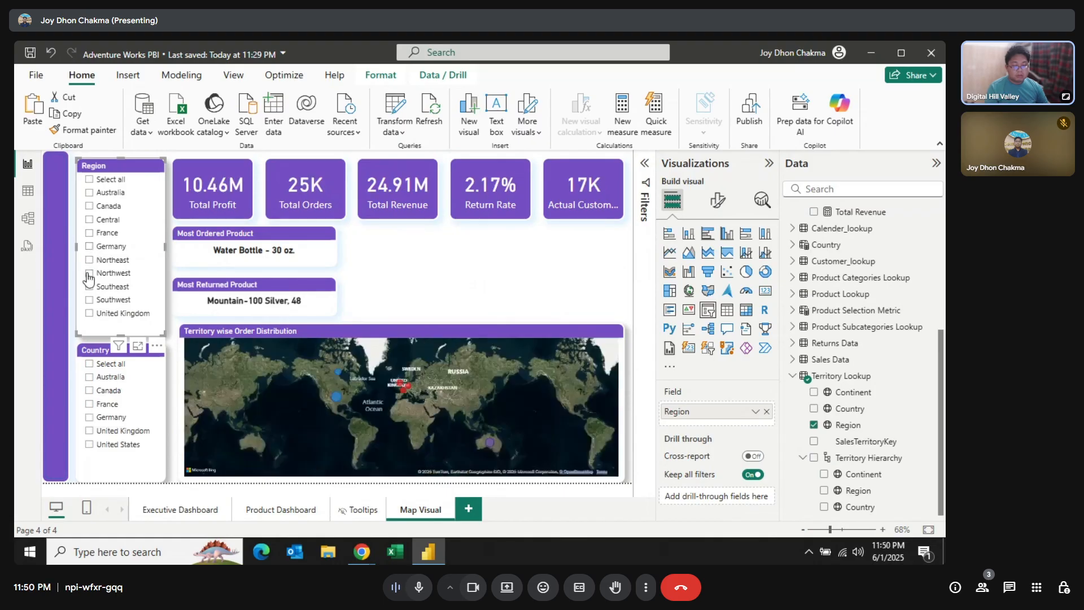
{"action": "left_click", "coordinate": [89, 301]}
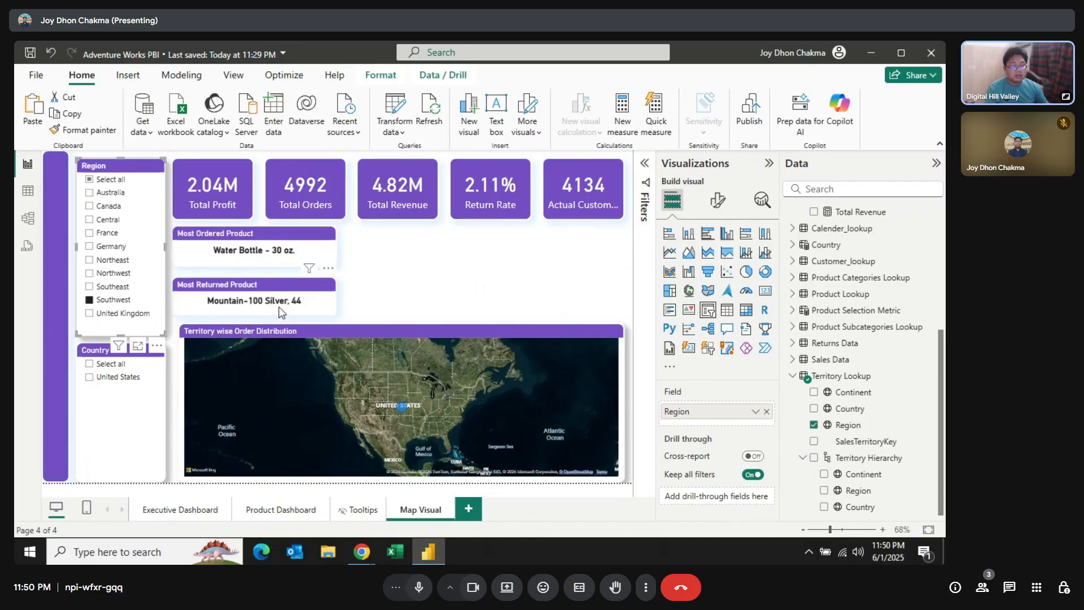
{"action": "left_click", "coordinate": [90, 178]}
{"action": "left_click", "coordinate": [398, 275]}
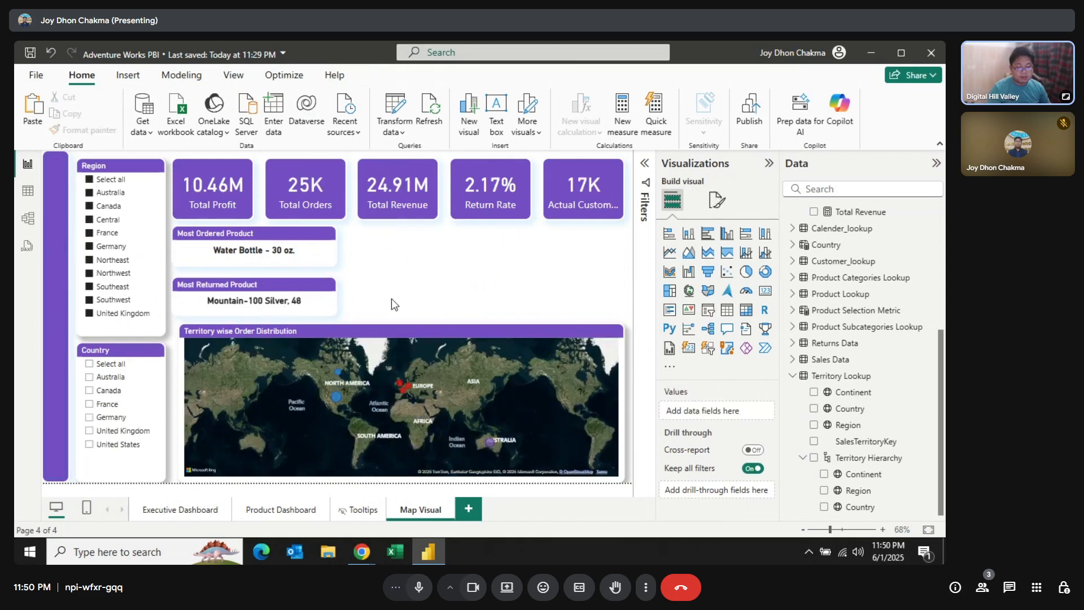
{"action": "left_click", "coordinate": [86, 181]}
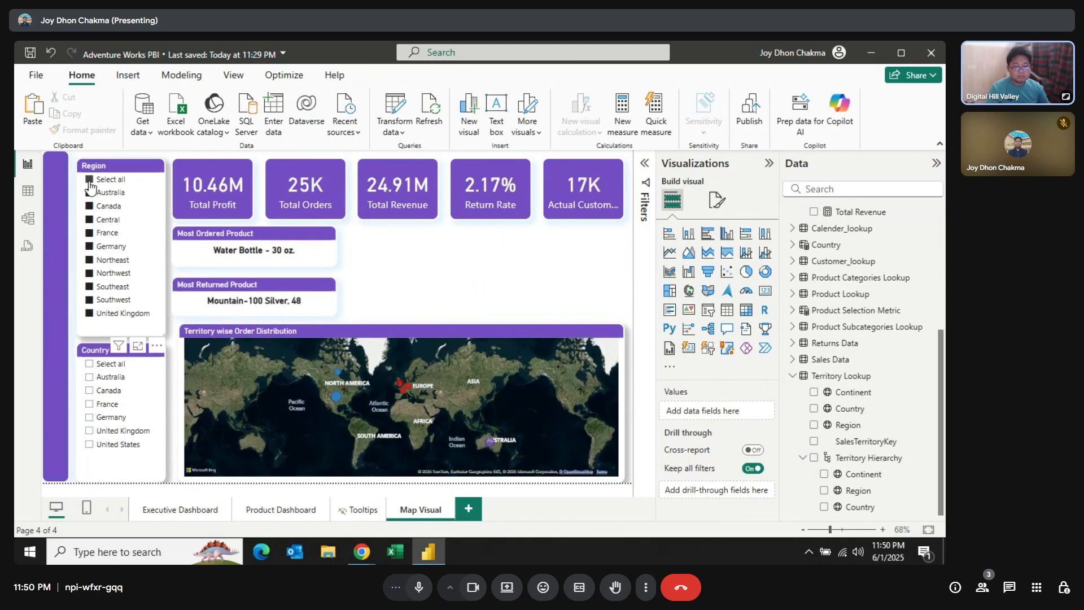
Inspect the fields used by the Most Ordered Product and Most Returned Product cards.
{"action": "left_click", "coordinate": [310, 252]}
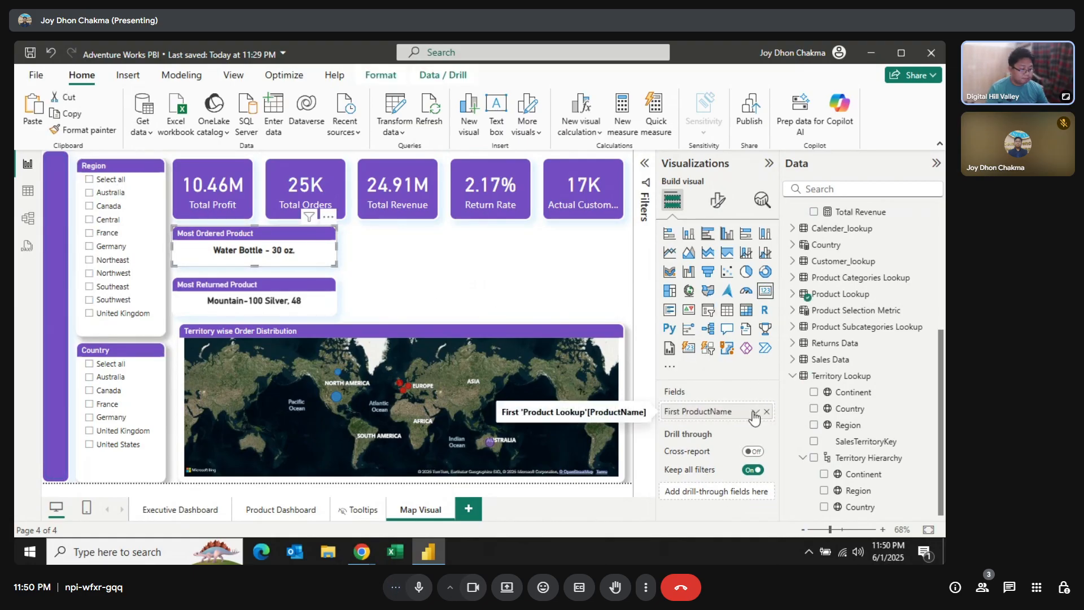
{"action": "left_click", "coordinate": [215, 282]}
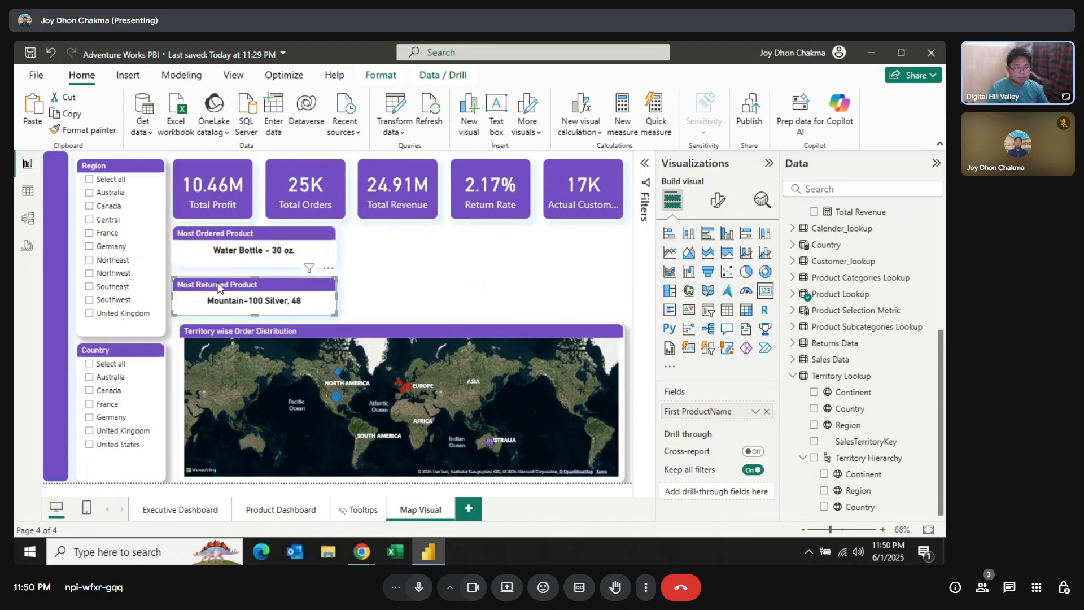
{"action": "left_click", "coordinate": [421, 279]}
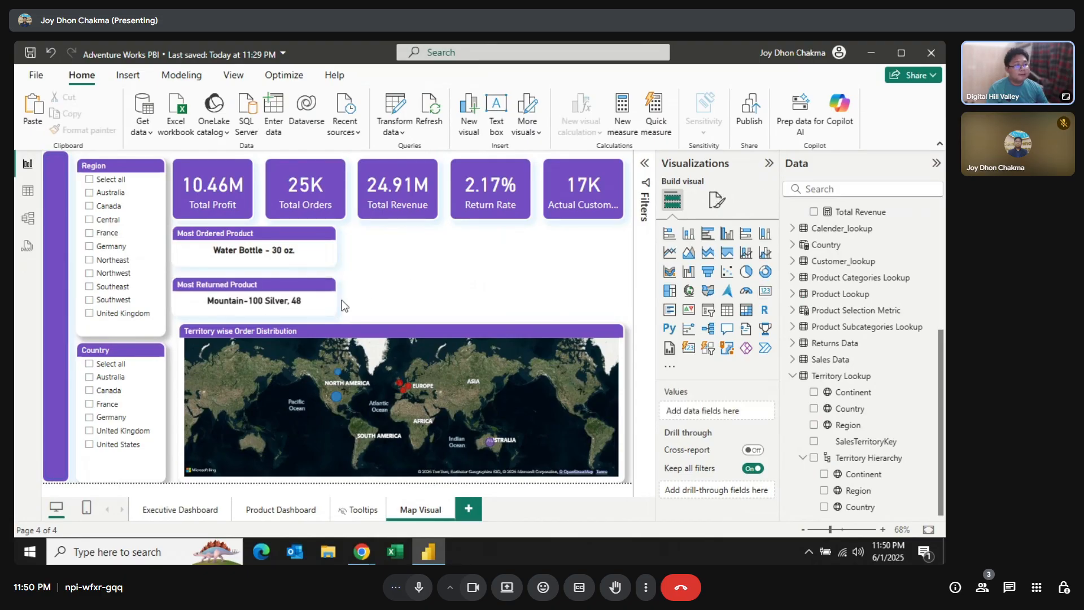
Copy the Top 10 Products by Revenue table from the Executive Dashboard page onto the Map Visual page.
{"action": "left_click", "coordinate": [181, 518]}
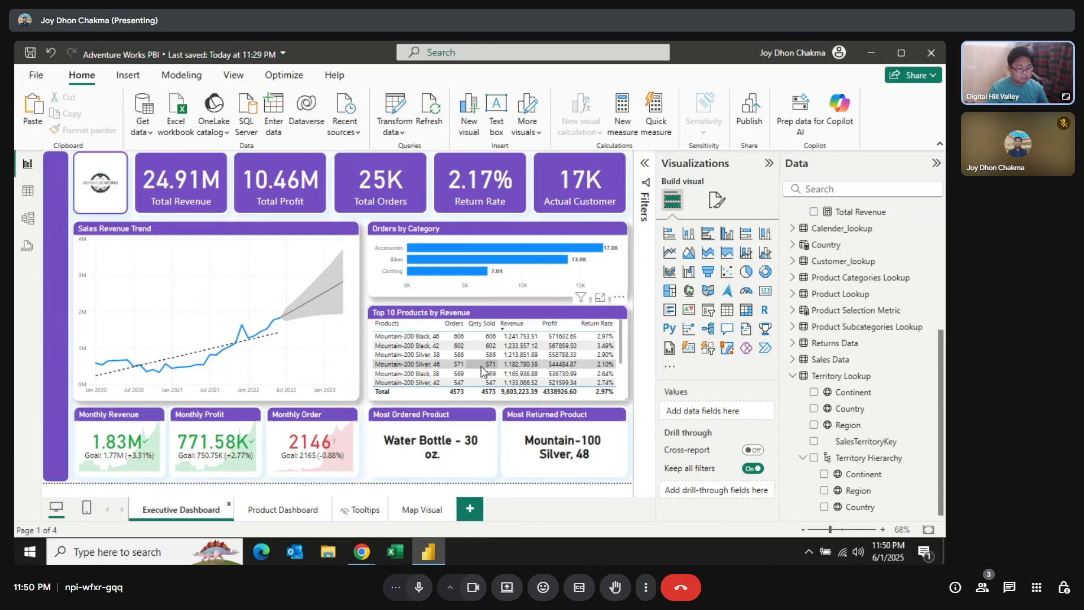
{"action": "left_click", "coordinate": [426, 509]}
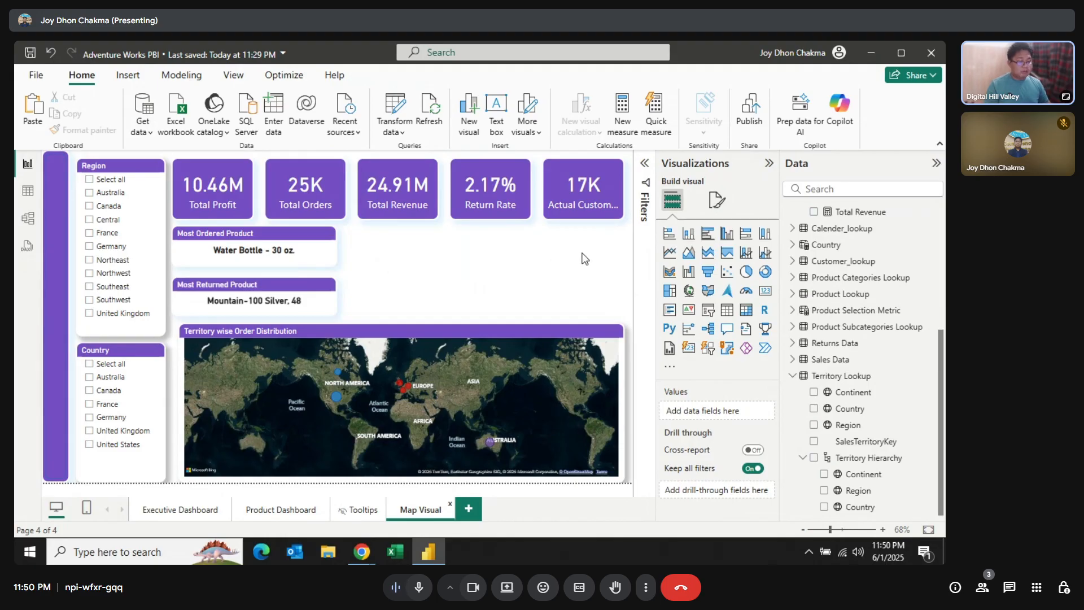
{"action": "left_click", "coordinate": [178, 516]}
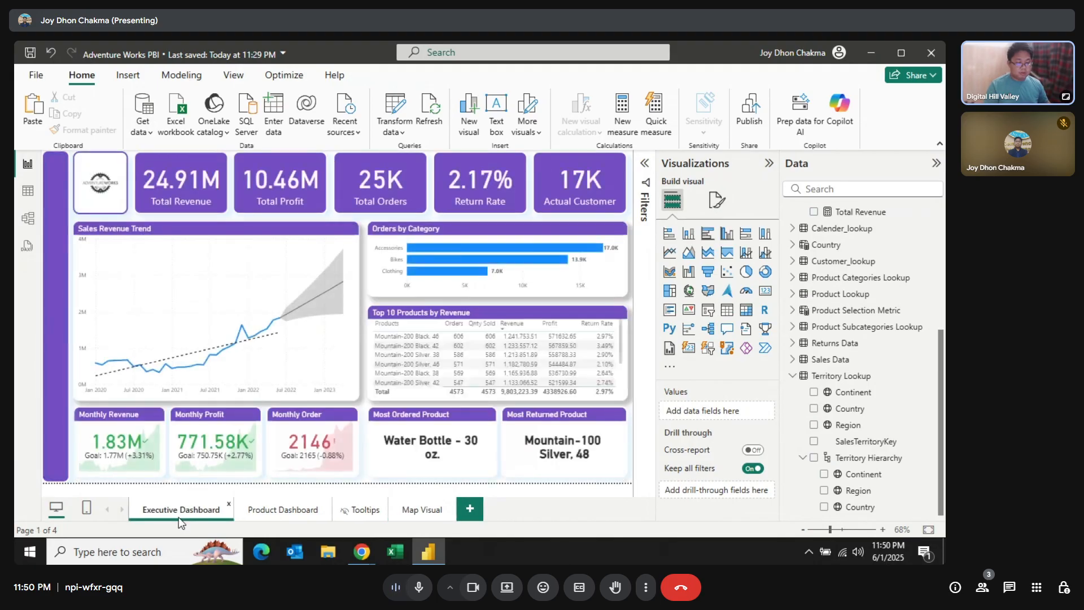
{"action": "left_click", "coordinate": [499, 307]}
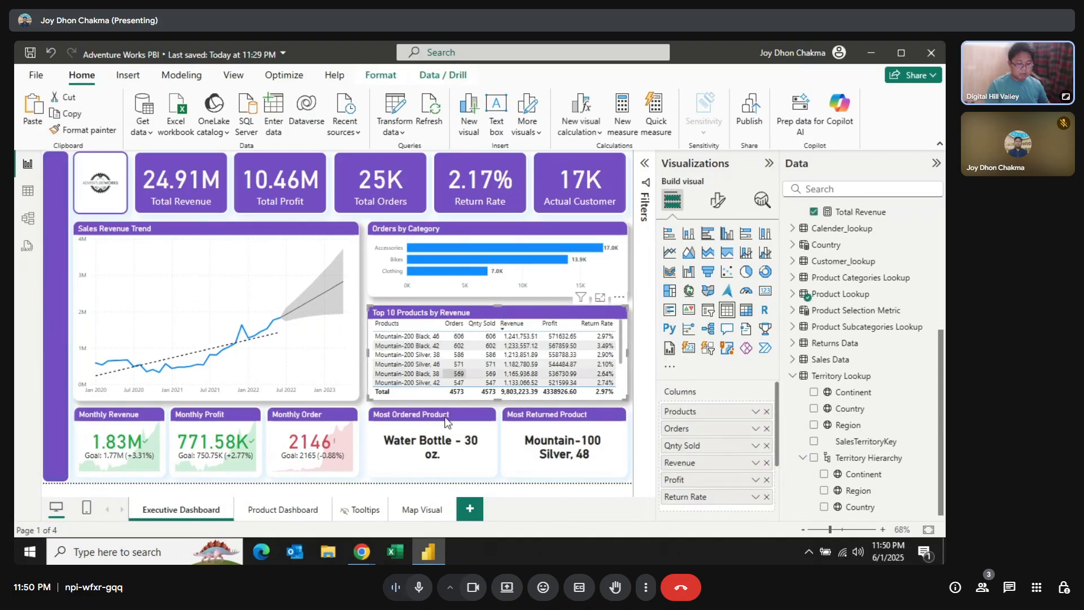
{"action": "left_click", "coordinate": [414, 514]}
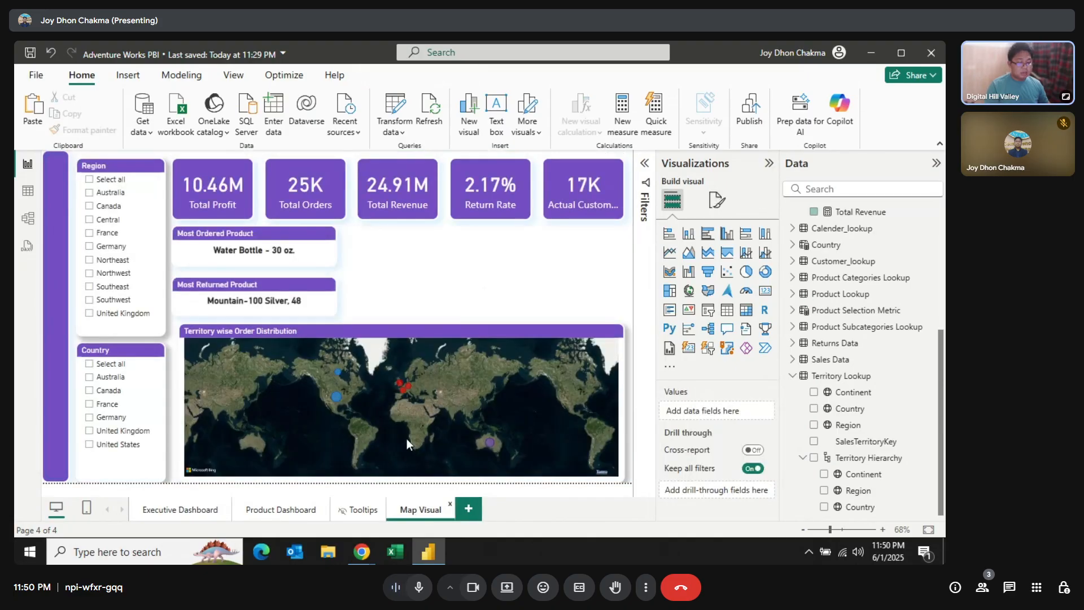
{"action": "key", "text": "ctrl+v"}
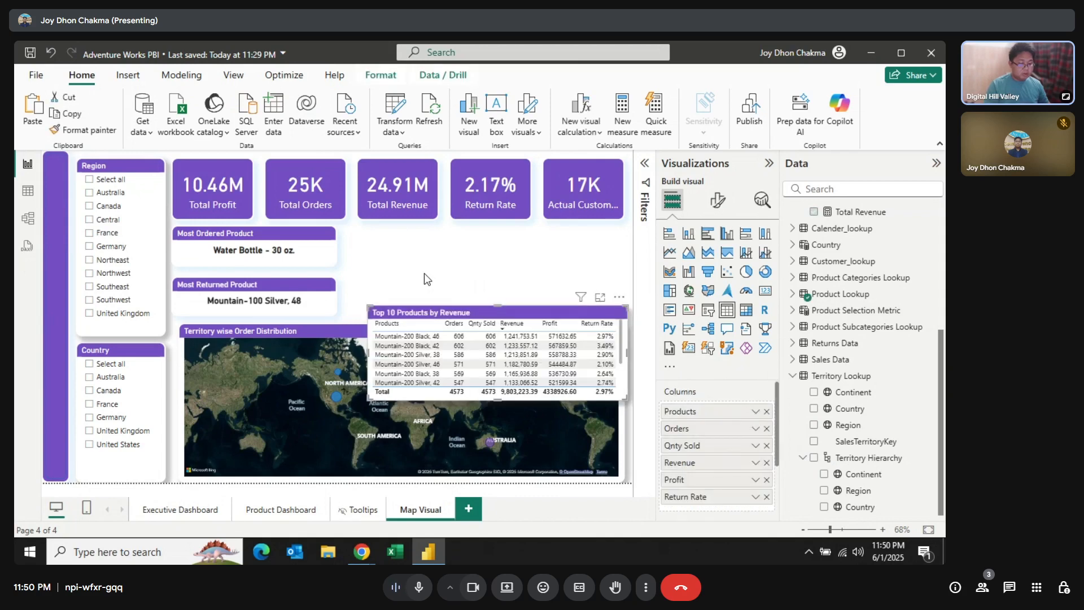
Move the Top 10 Products by Revenue table beside the product cards and extend it to fill the space above the map.
{"action": "left_click_drag", "start_coordinate": [427, 298], "coordinate": [408, 227]}
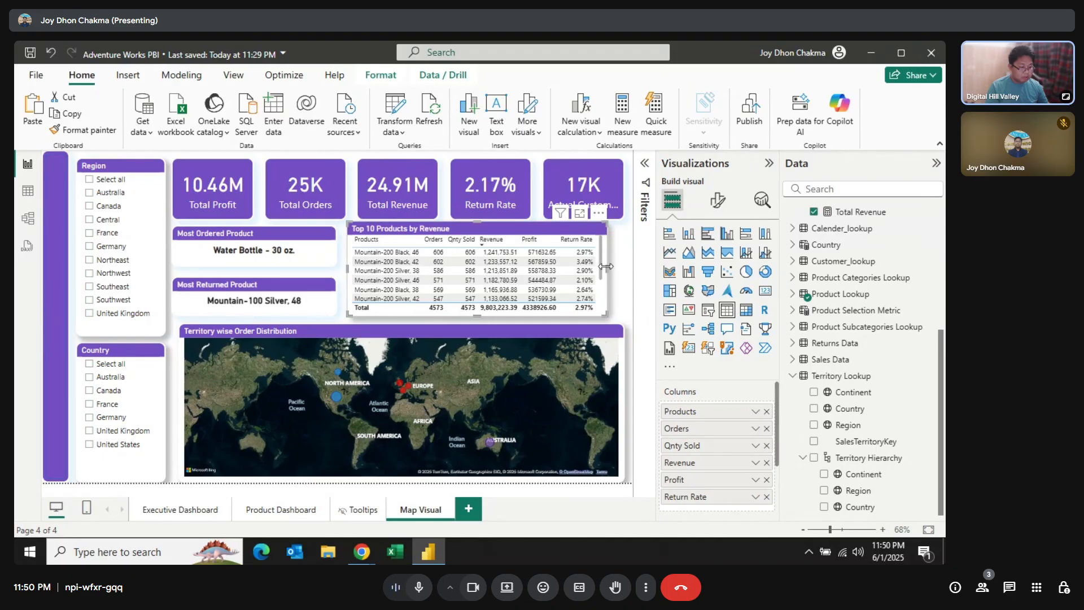
{"action": "left_click_drag", "start_coordinate": [606, 267], "coordinate": [624, 269]}
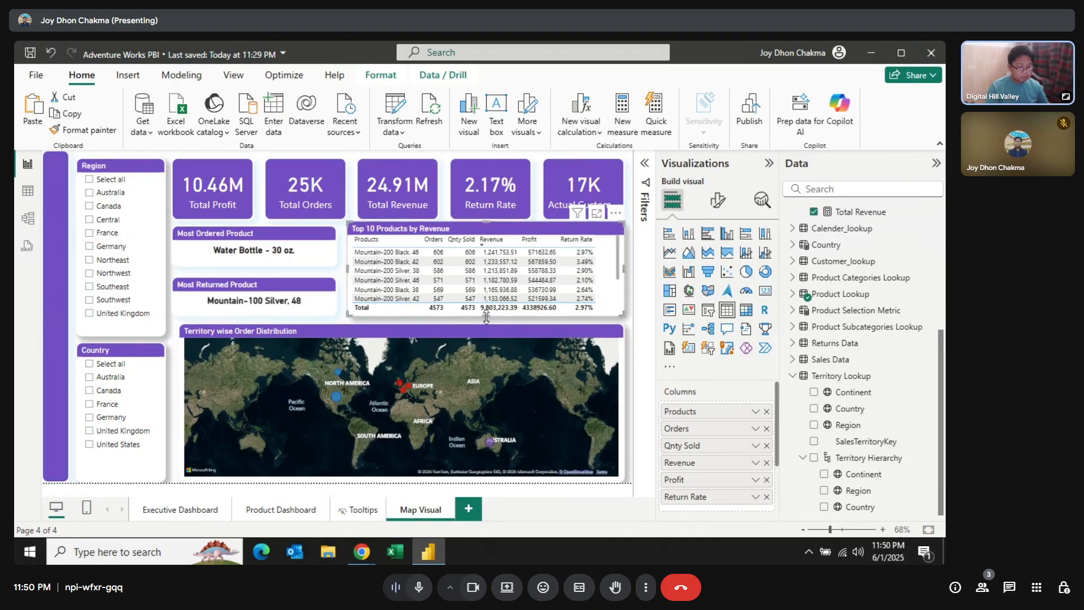
{"action": "left_click_drag", "start_coordinate": [488, 319], "coordinate": [489, 321]}
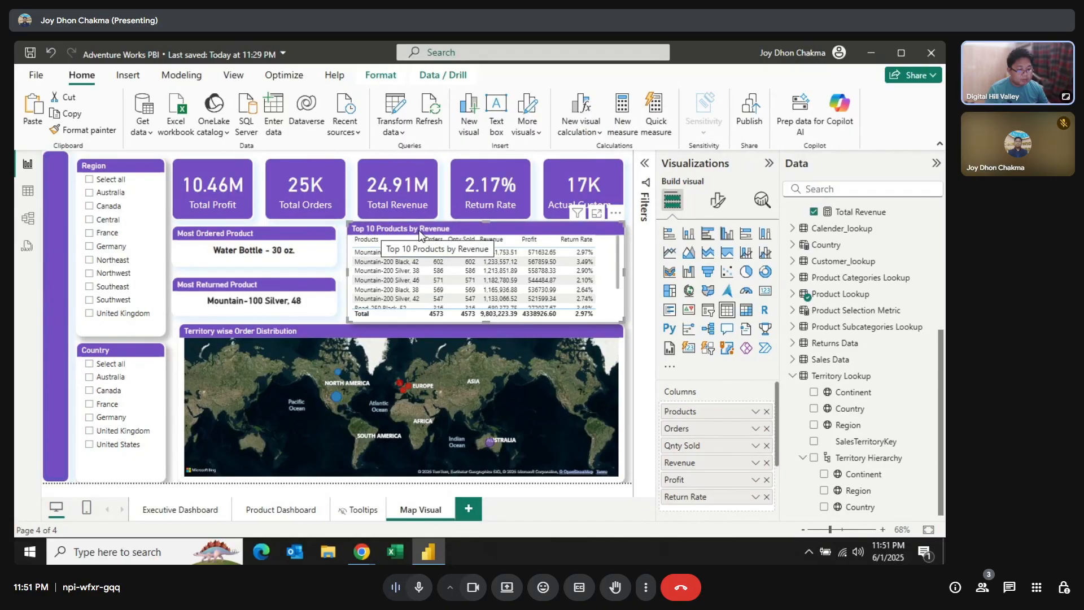
Change the table's Products filter to show the top 10 by Total Orders instead of Total Revenue.
{"action": "left_click", "coordinate": [646, 165]}
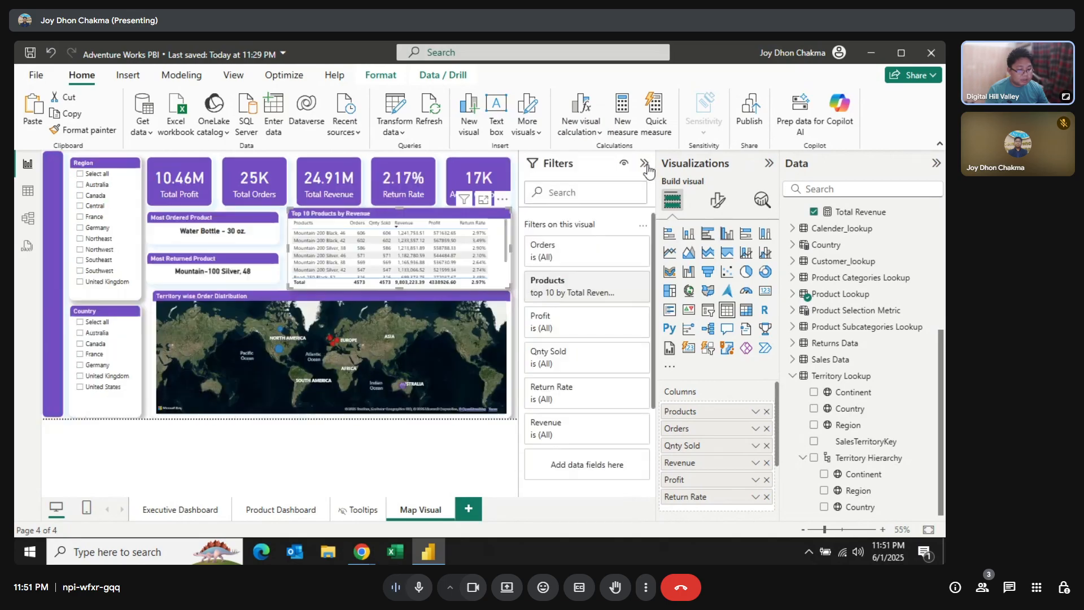
{"action": "left_click", "coordinate": [623, 285]}
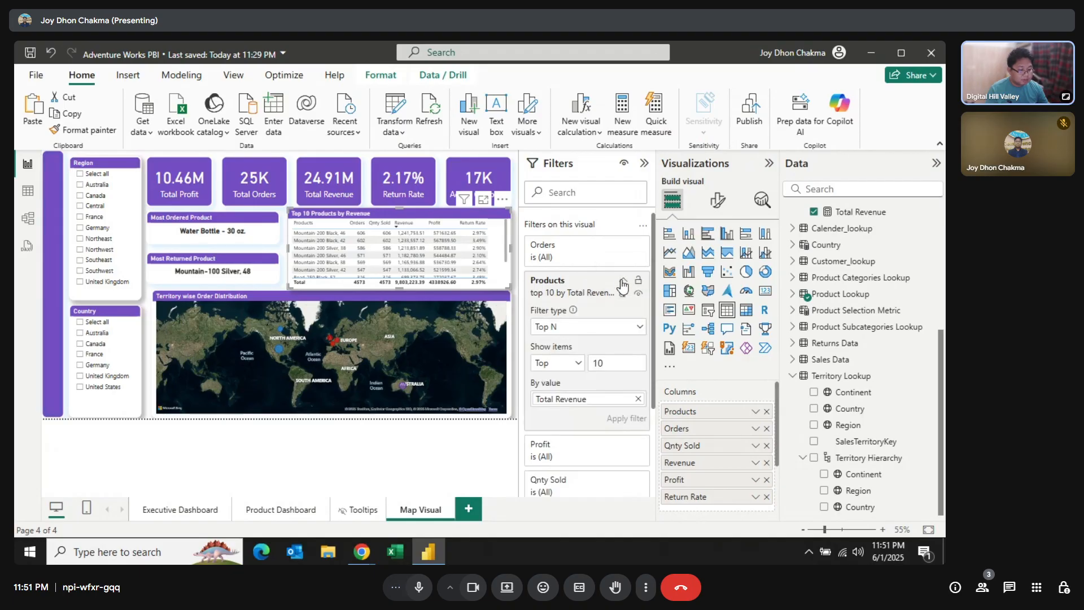
{"action": "left_click", "coordinate": [638, 399]}
{"action": "scroll", "coordinate": [872, 333], "scroll_direction": "up", "scroll_amount": 2}
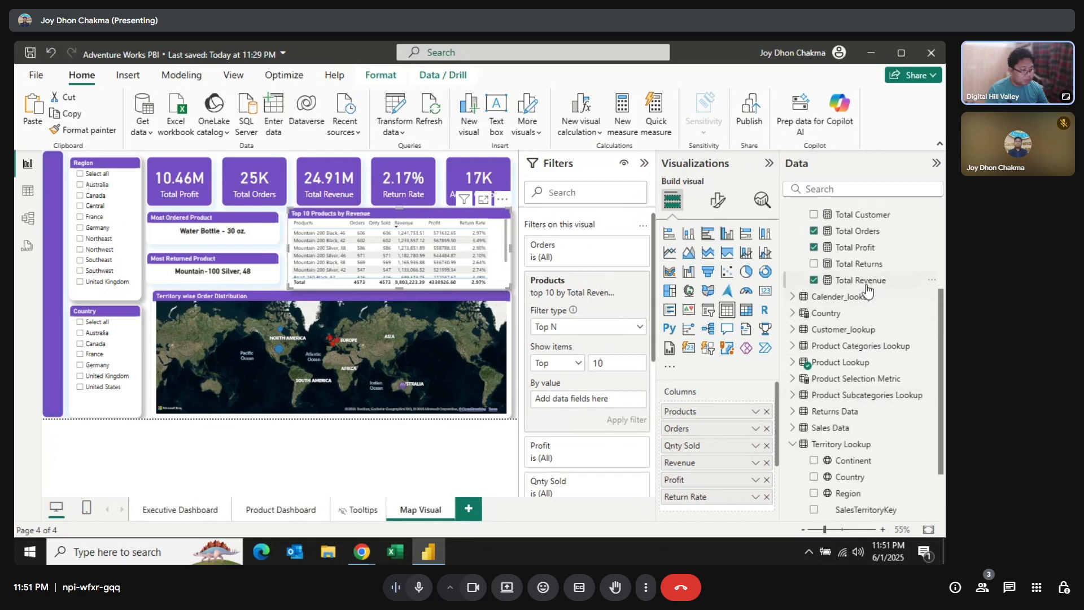
{"action": "scroll", "coordinate": [882, 308], "scroll_direction": "up", "scroll_amount": 2}
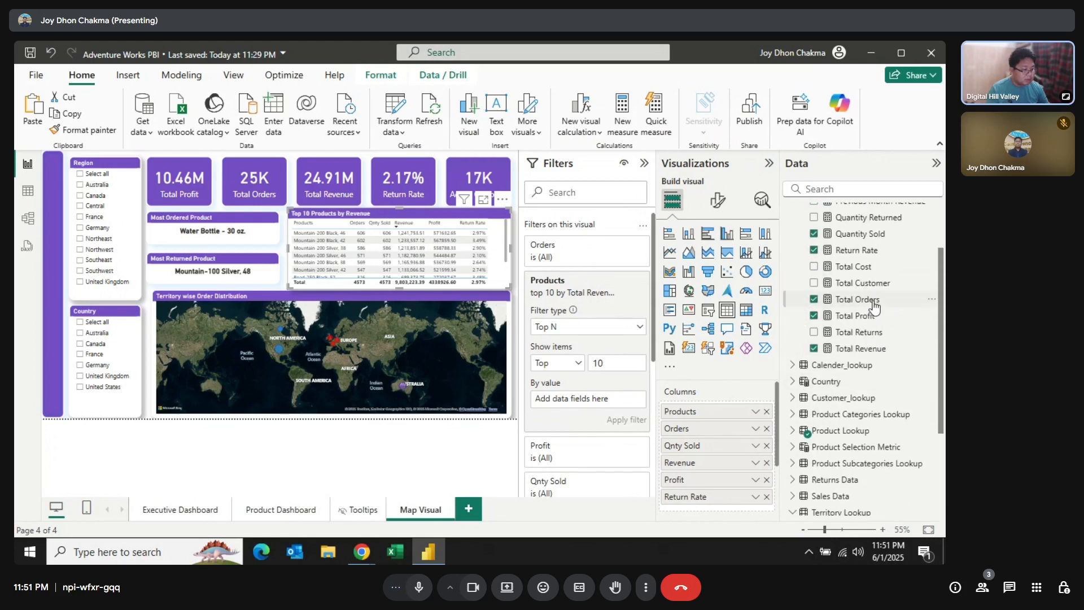
{"action": "left_click_drag", "start_coordinate": [858, 299], "coordinate": [627, 402]}
{"action": "left_click", "coordinate": [625, 421]}
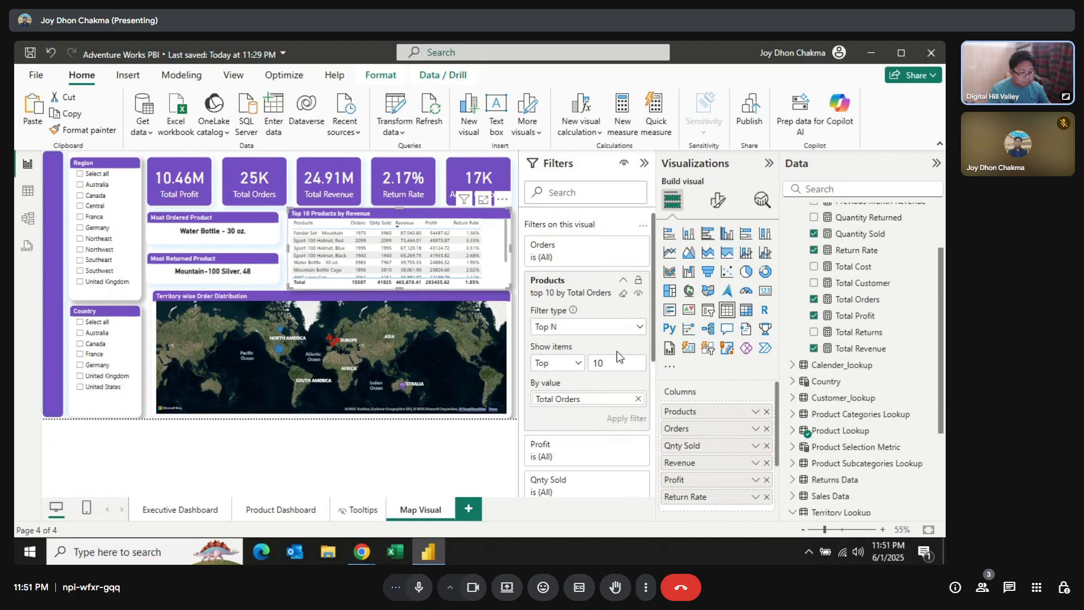
{"action": "left_click", "coordinate": [624, 282]}
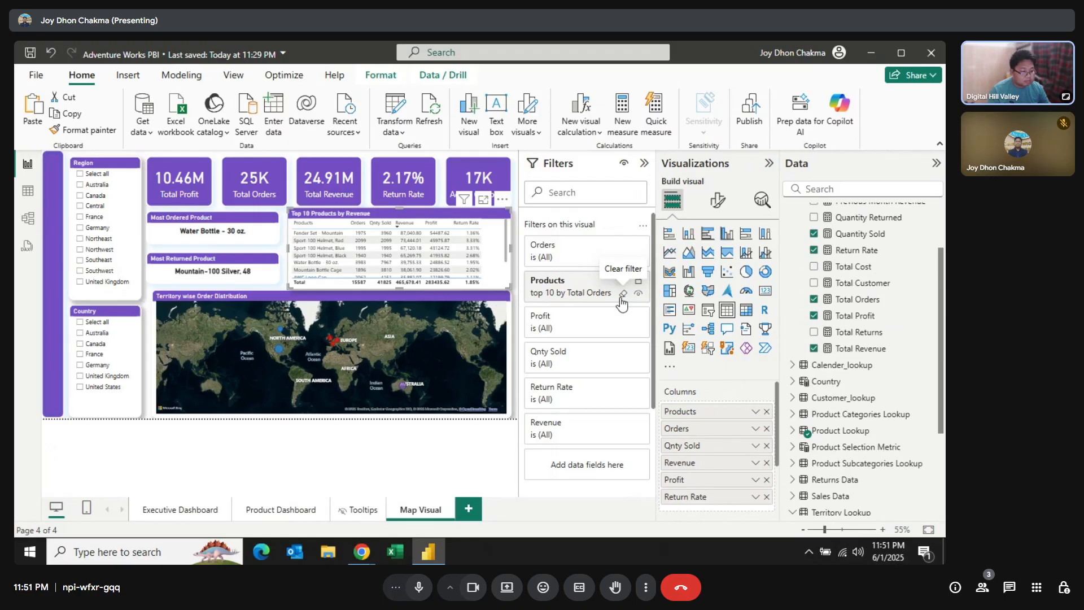
Sort the top 10 products table by Orders in descending order and collapse the filter settings.
{"action": "left_click", "coordinate": [360, 224]}
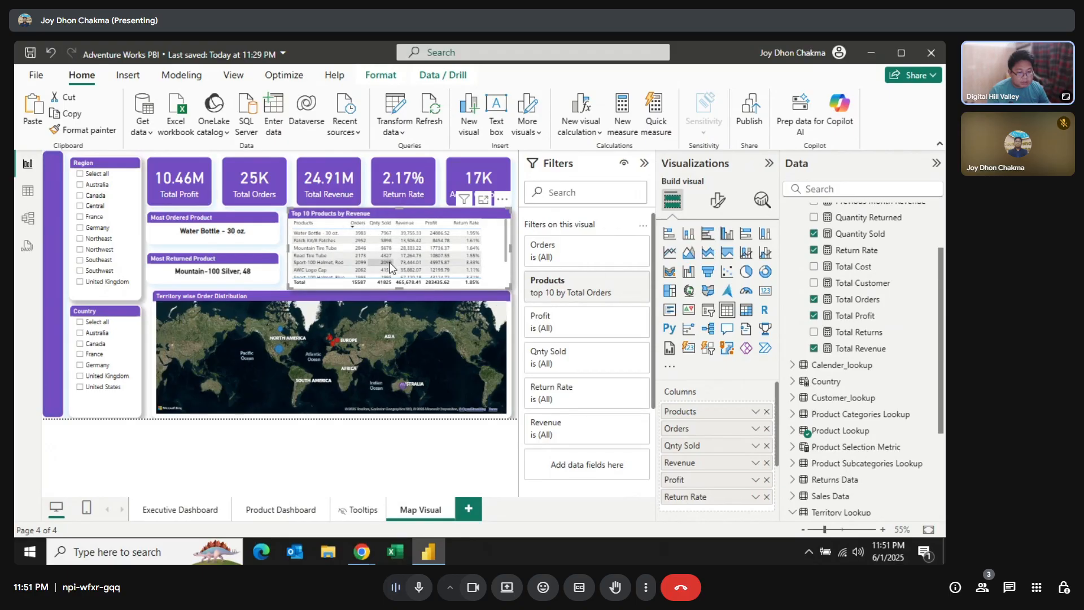
{"action": "left_click", "coordinate": [644, 164]}
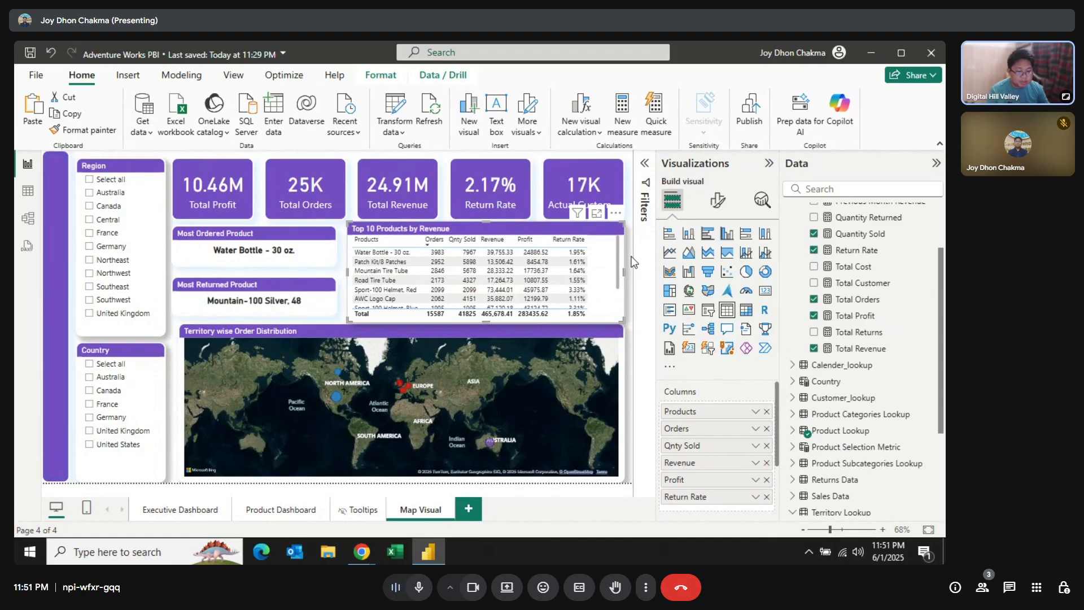
{"action": "left_click", "coordinate": [633, 261]}
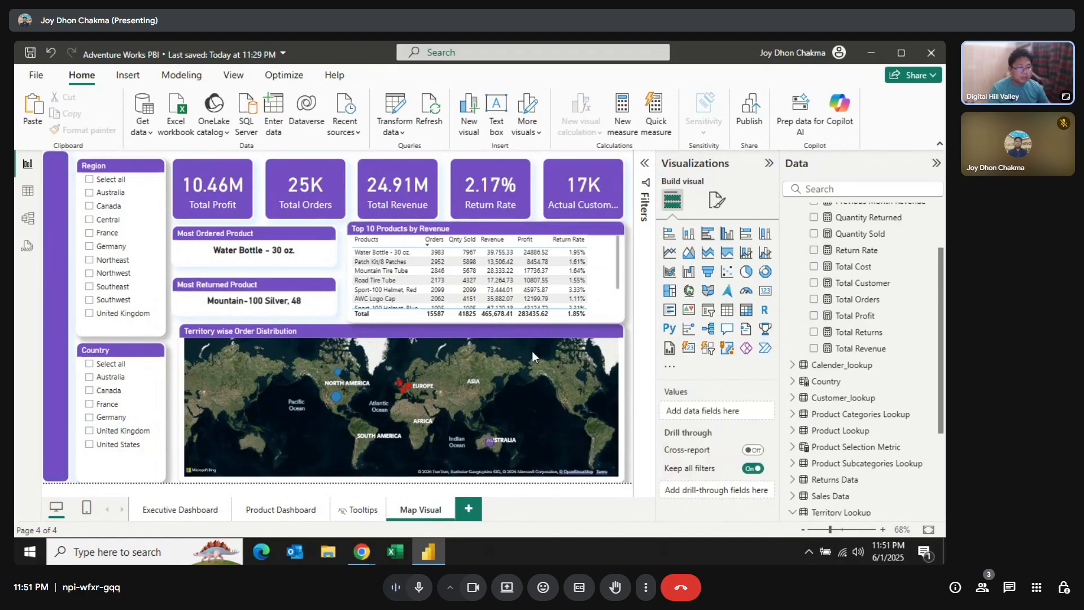
Adjust the top 10 products table's upper and lower edges to align with the two product cards beside it.
{"action": "left_click", "coordinate": [446, 229]}
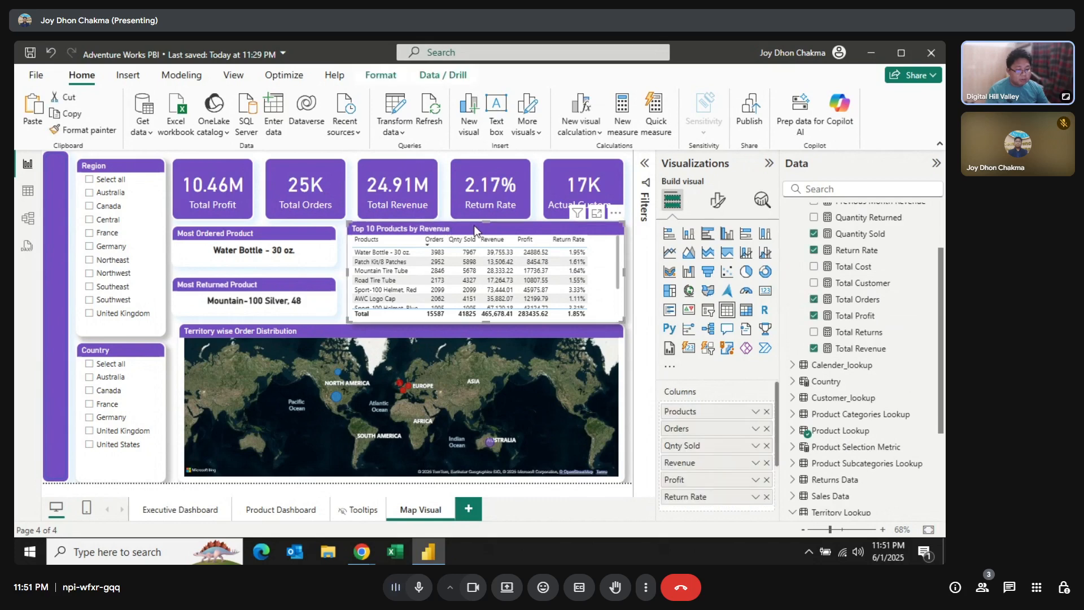
{"action": "left_click_drag", "start_coordinate": [486, 221], "coordinate": [486, 226]}
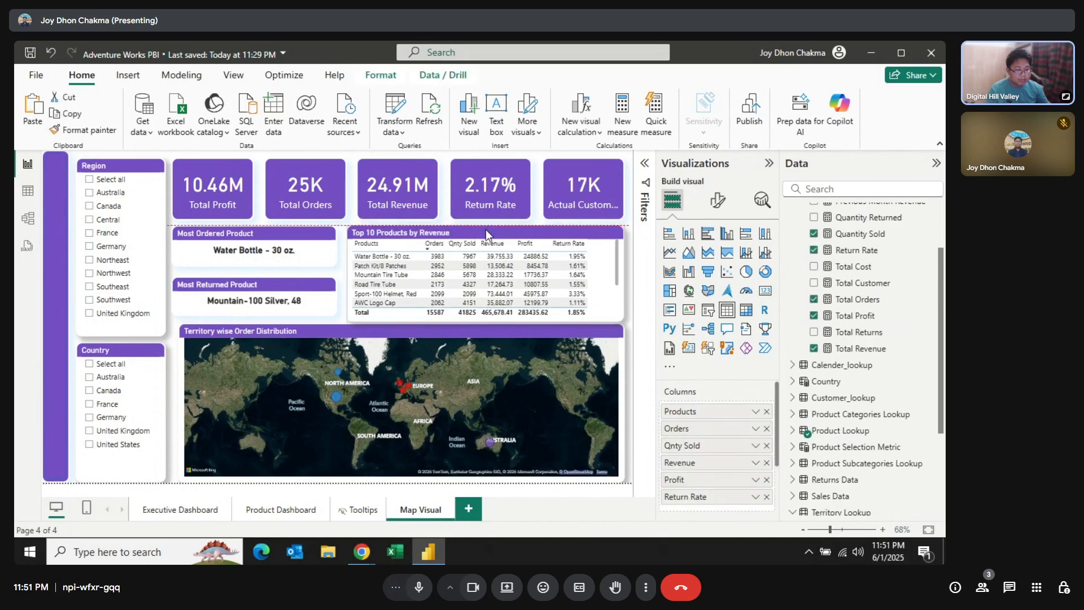
{"action": "left_click", "coordinate": [339, 272]}
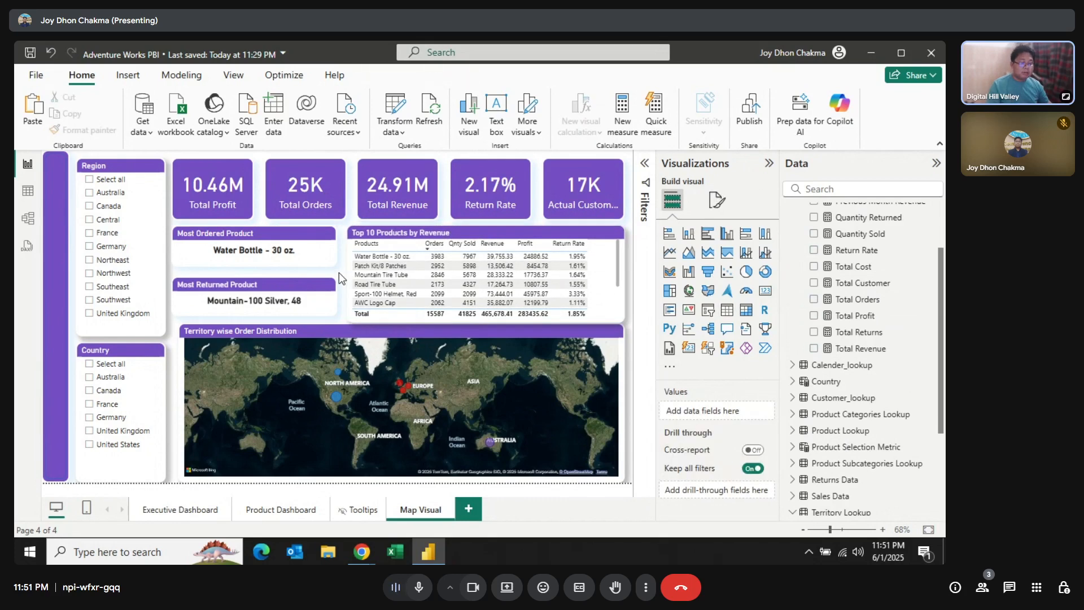
{"action": "left_click", "coordinate": [496, 320]}
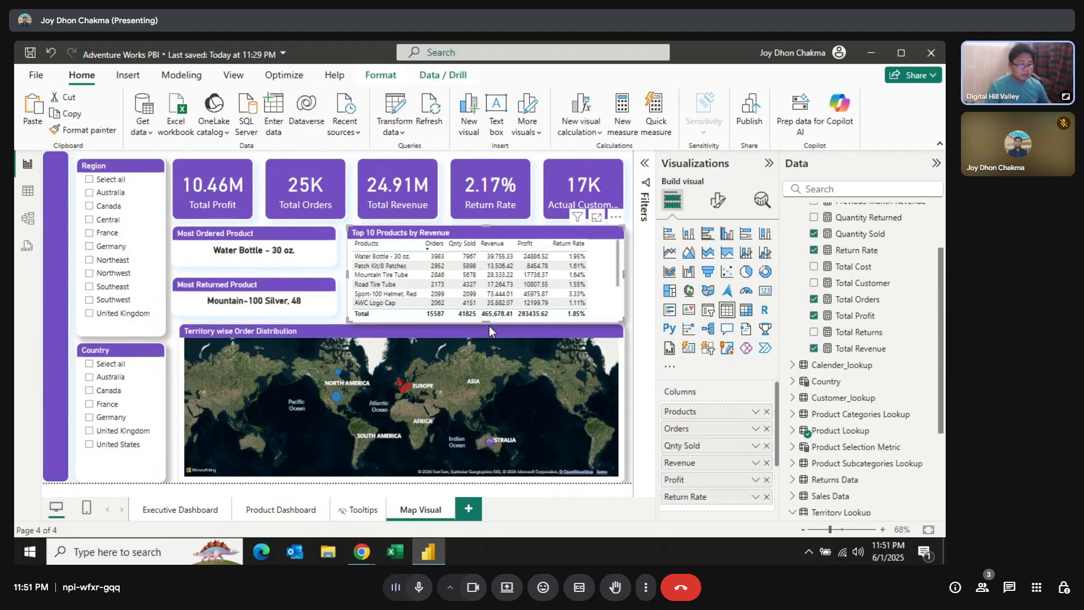
{"action": "left_click_drag", "start_coordinate": [489, 323], "coordinate": [486, 311]}
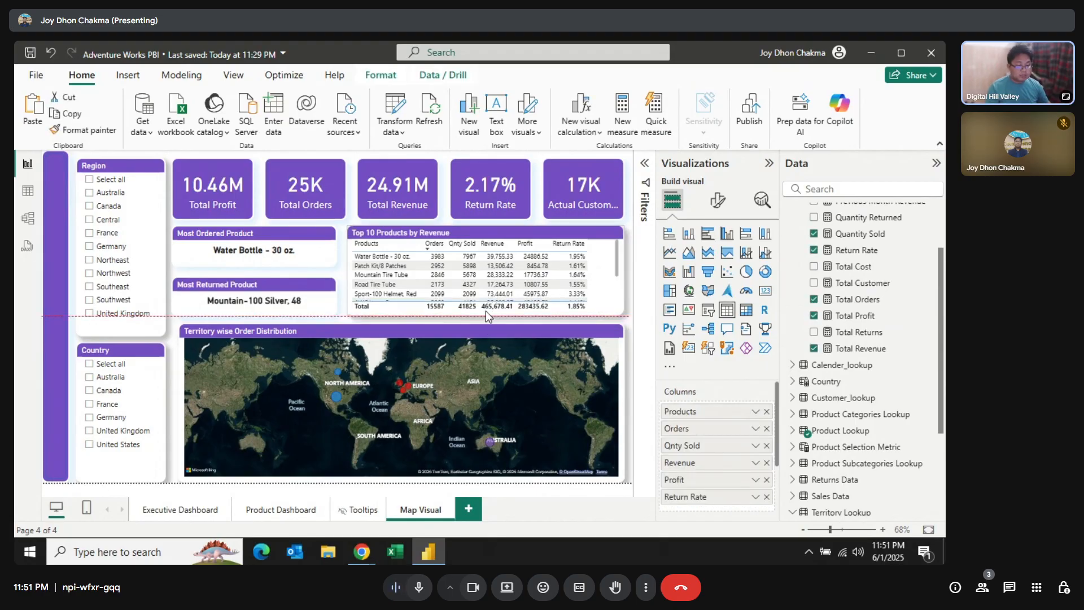
{"action": "left_click", "coordinate": [629, 313]}
{"action": "left_click", "coordinate": [624, 277]}
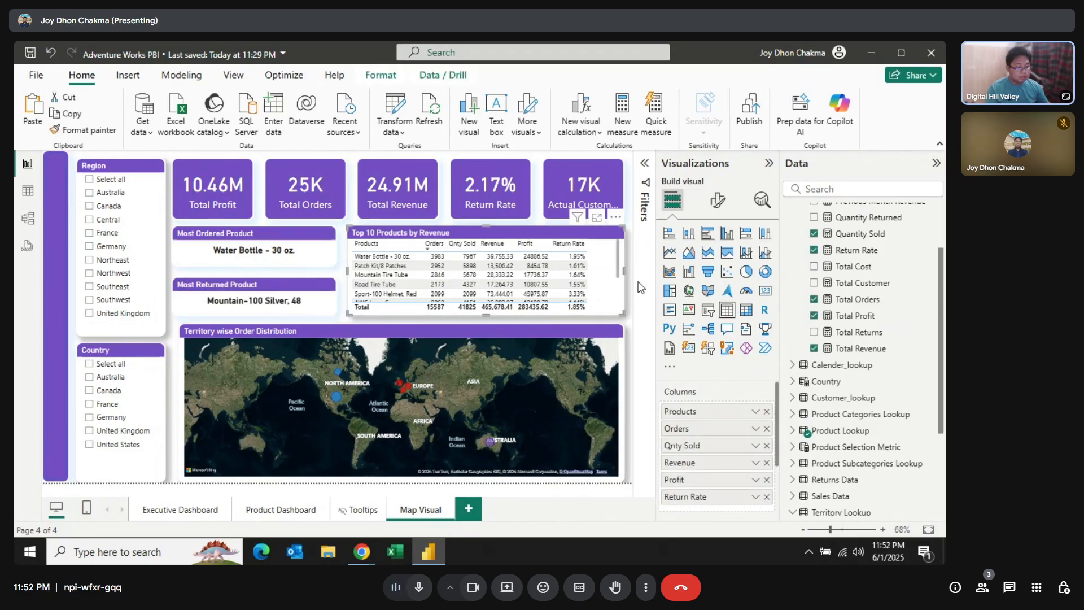
{"action": "left_click", "coordinate": [634, 285]}
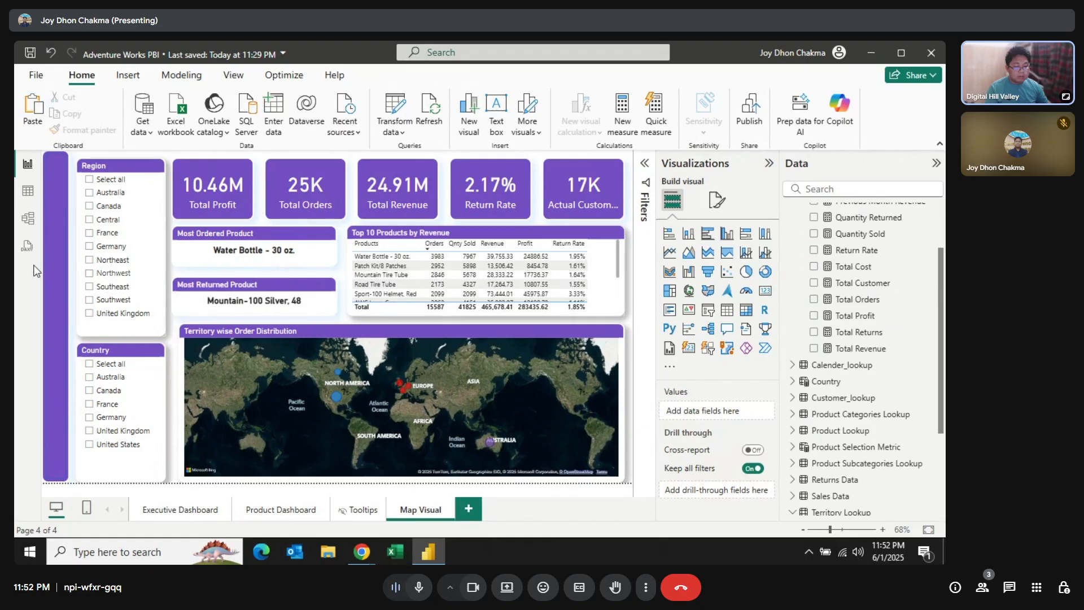
Test the Region slicer with Central, checking the top 10 products table, and clear the selection.
{"action": "left_click", "coordinate": [89, 220]}
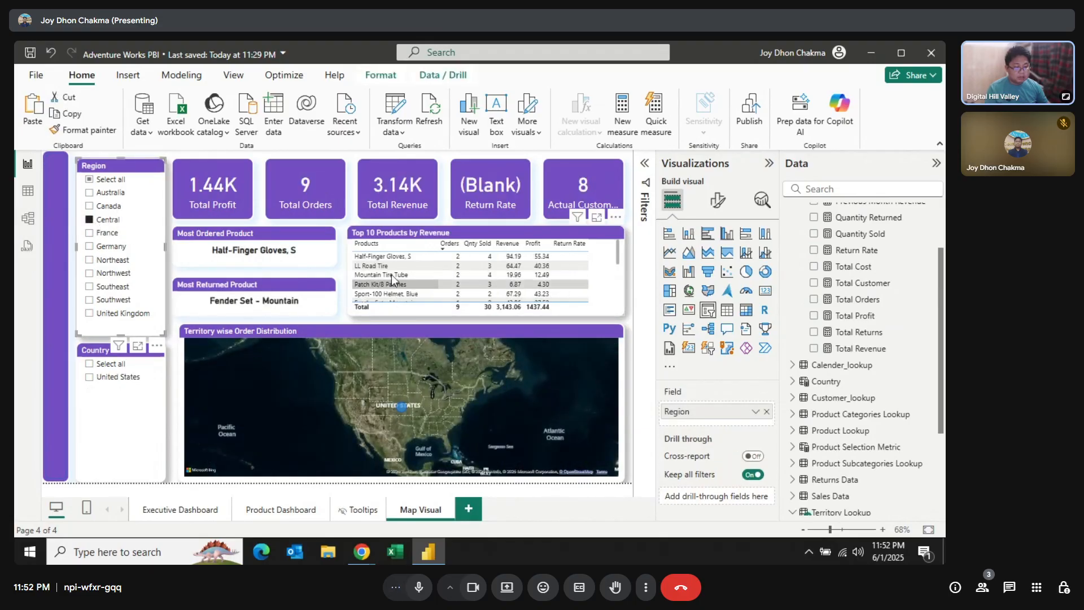
{"action": "scroll", "coordinate": [423, 279], "scroll_direction": "down", "scroll_amount": 3}
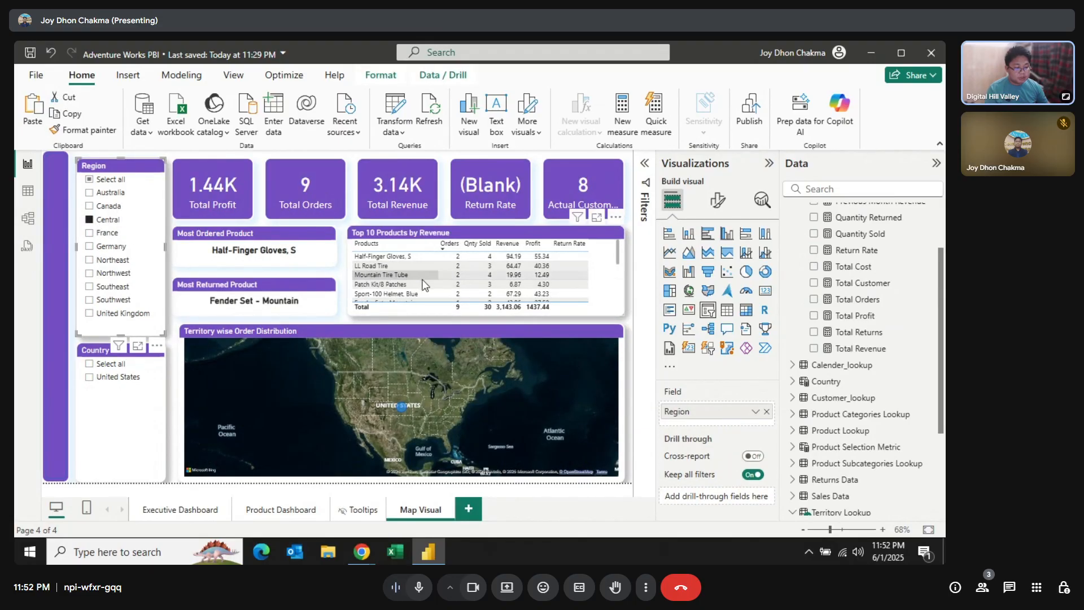
{"action": "scroll", "coordinate": [424, 279], "scroll_direction": "up", "scroll_amount": 3}
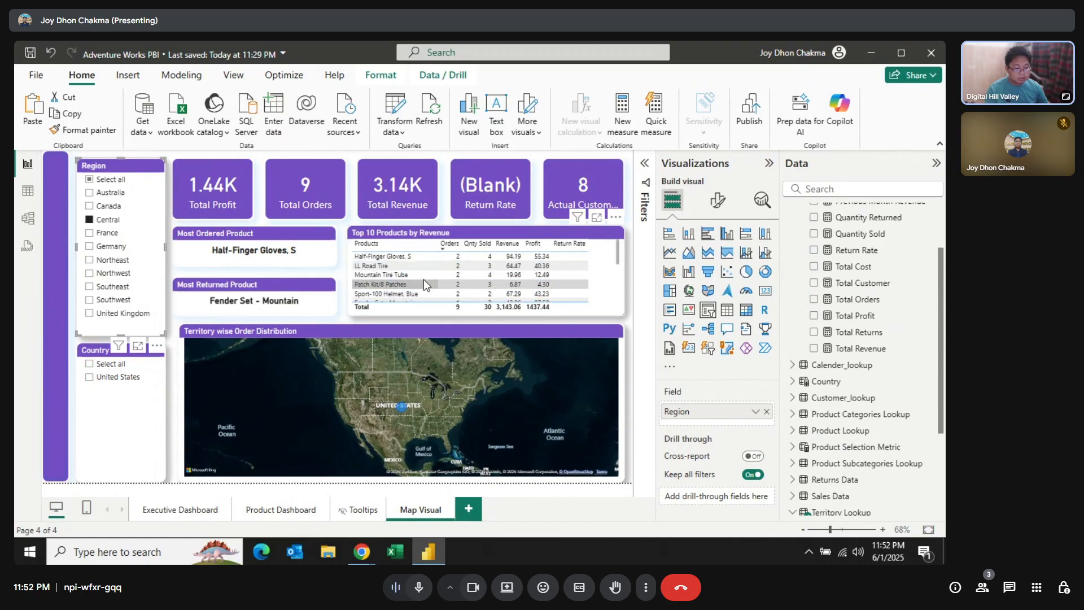
{"action": "left_click", "coordinate": [92, 221]}
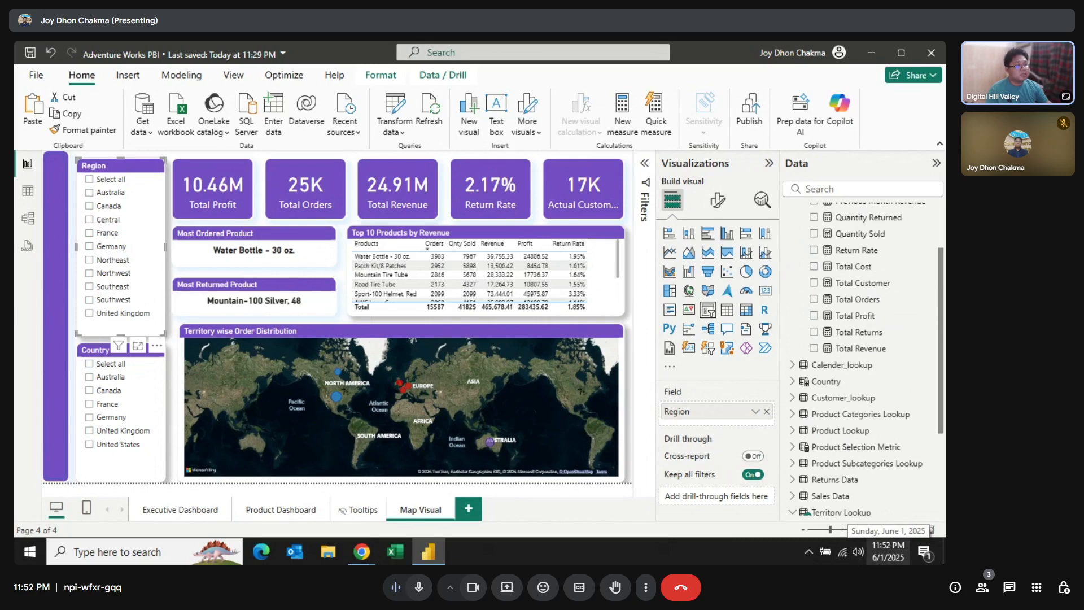
Add a new report page and name it Customer Dashboard.
{"action": "left_click", "coordinate": [468, 508]}
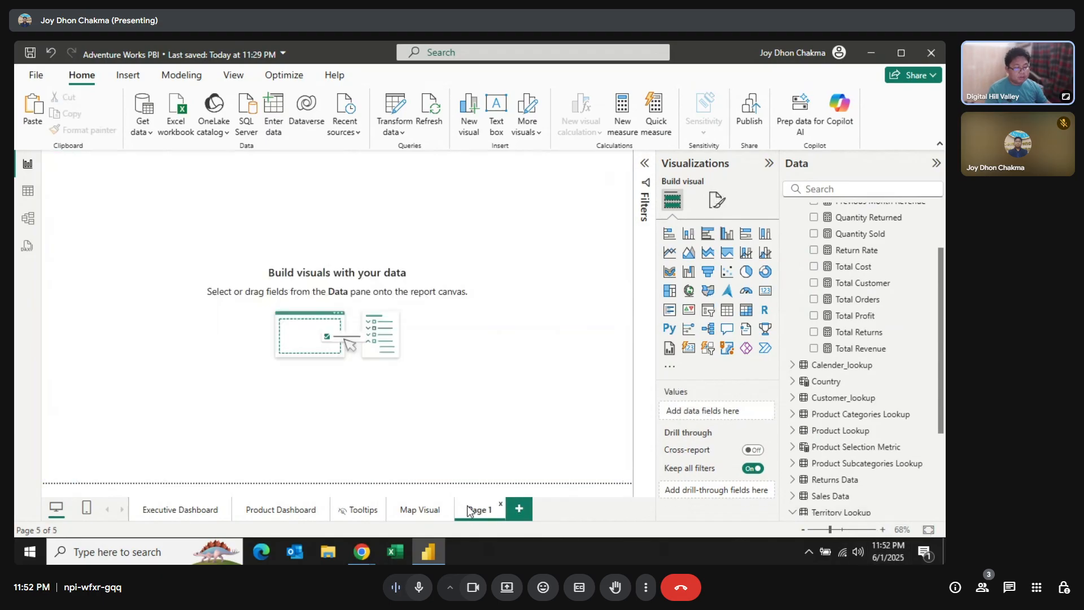
{"action": "double_click", "coordinate": [473, 508]}
{"action": "type", "text": "Custo"}
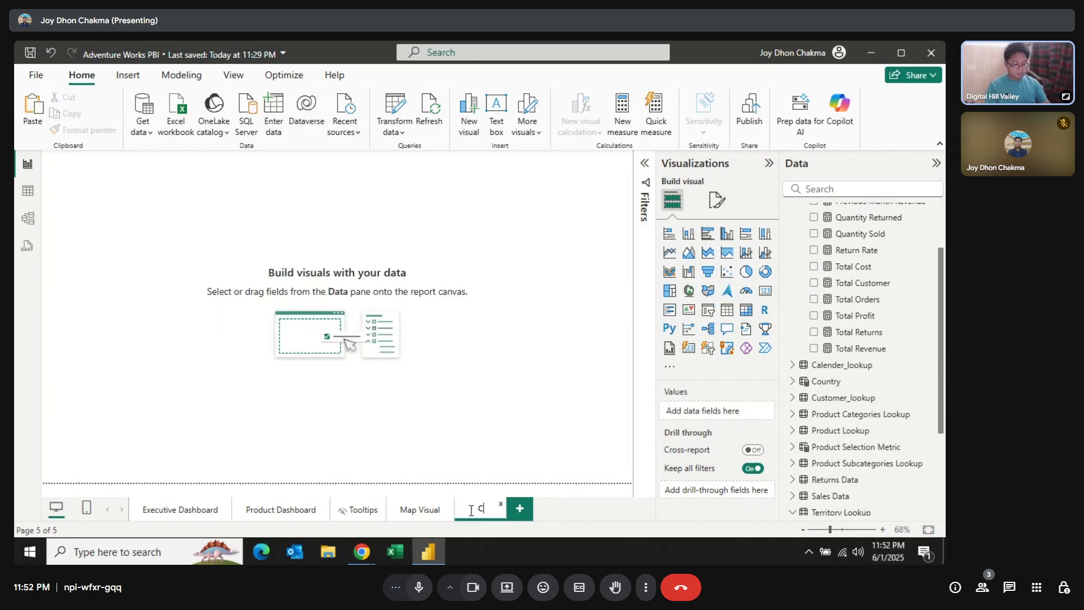
{"action": "type", "text": "mer"}
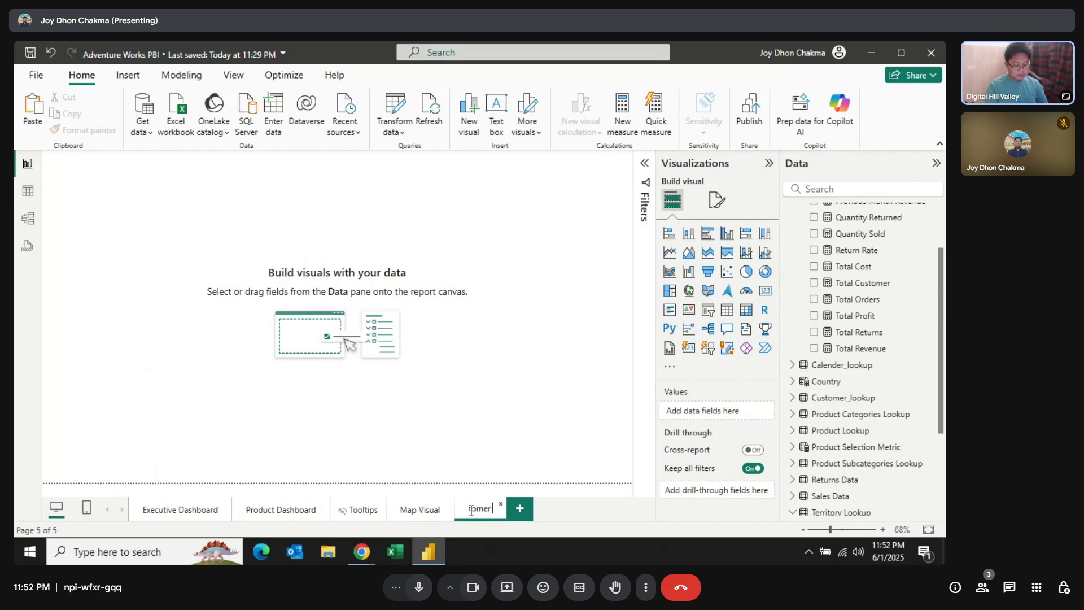
{"action": "type", "text": " Dashb"}
{"action": "type", "text": "oard"}
{"action": "key", "text": "Return"}
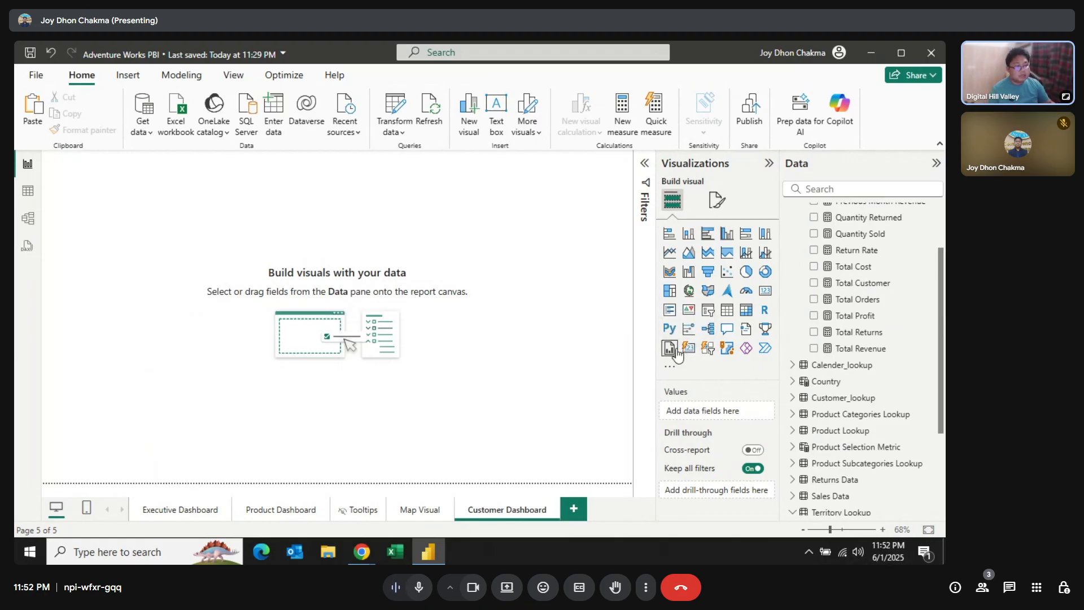
Copy the vertical purple bar shape from the Map Visual page onto the Customer Dashboard page.
{"action": "left_click", "coordinate": [401, 514]}
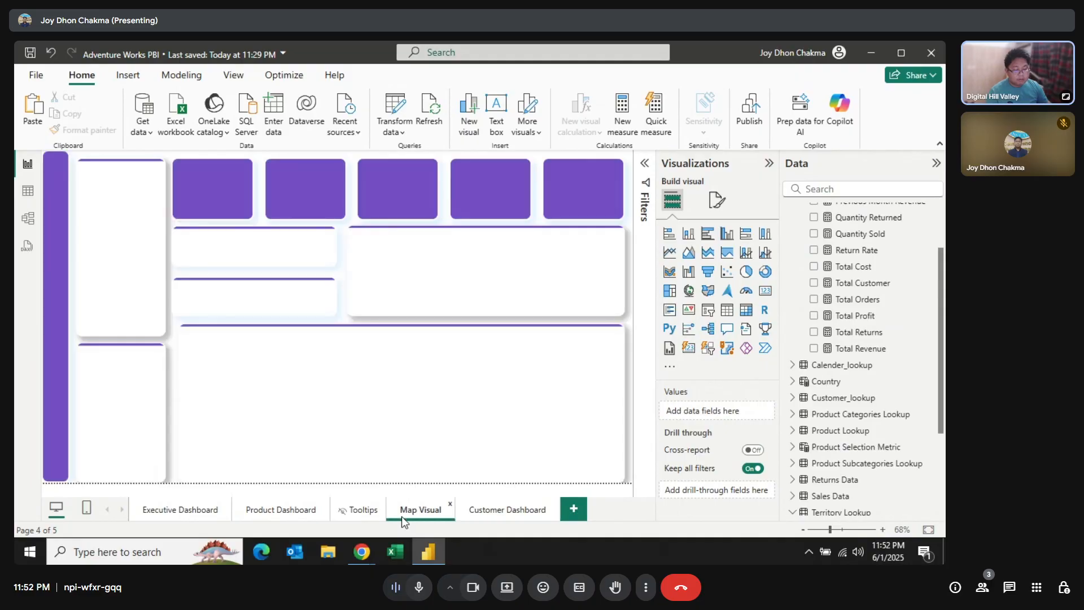
{"action": "left_click", "coordinate": [54, 394]}
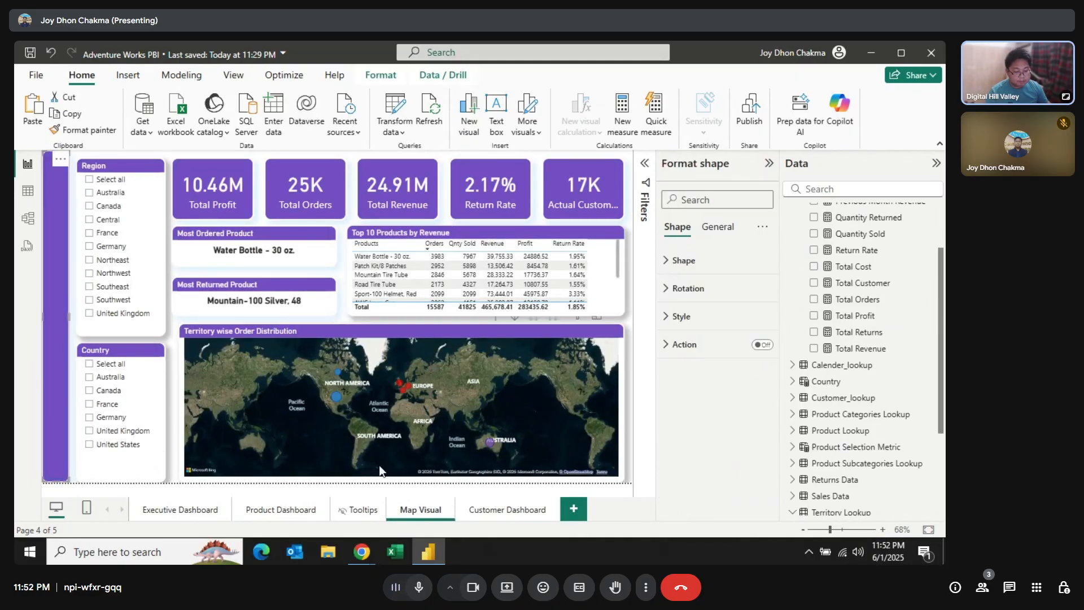
{"action": "left_click", "coordinate": [488, 511]}
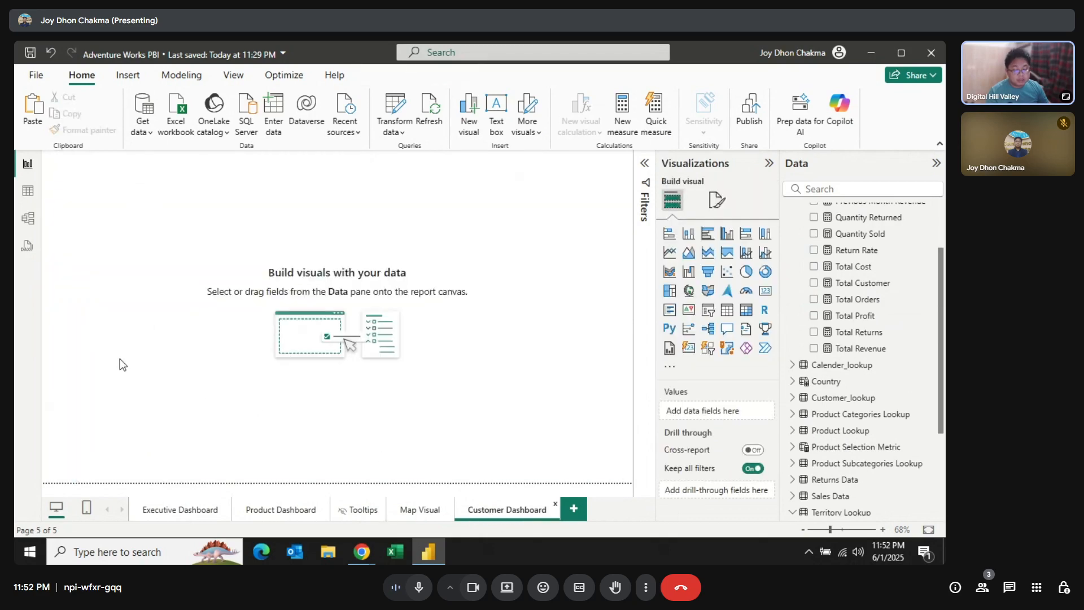
{"action": "key", "text": "ctrl+v"}
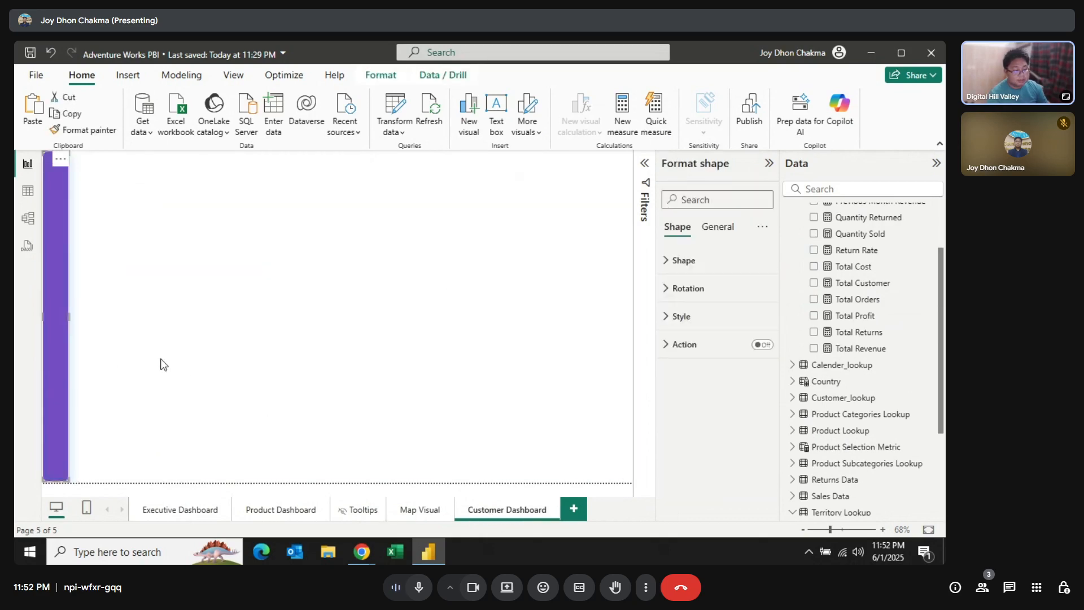
{"action": "left_click", "coordinate": [164, 364]}
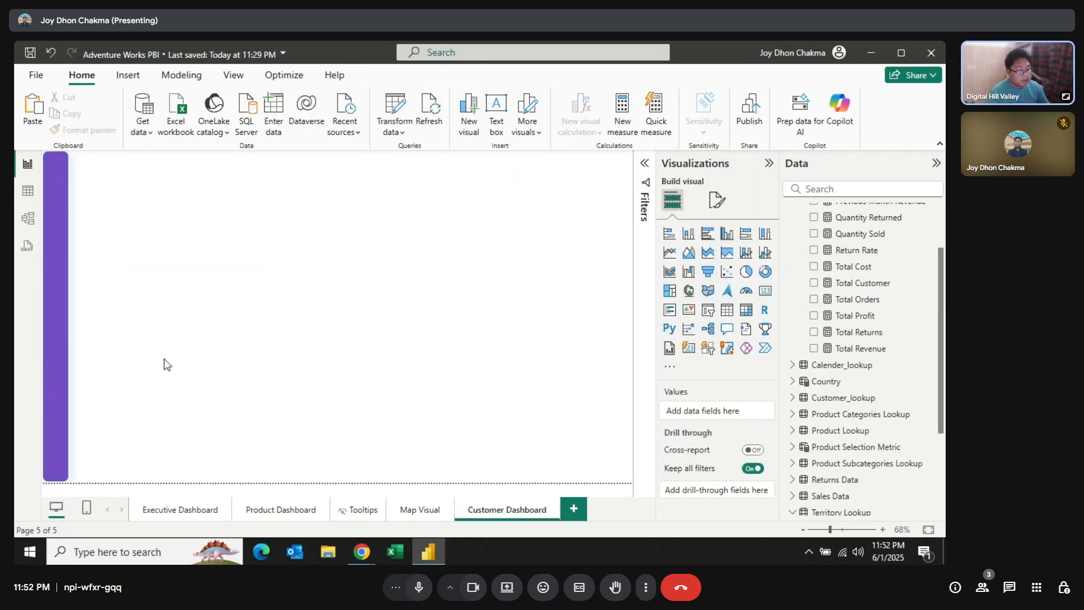
Add a new-style card visual near the page's upper edge beside the purple bar, showing the Total Customer measure.
{"action": "left_click", "coordinate": [689, 349]}
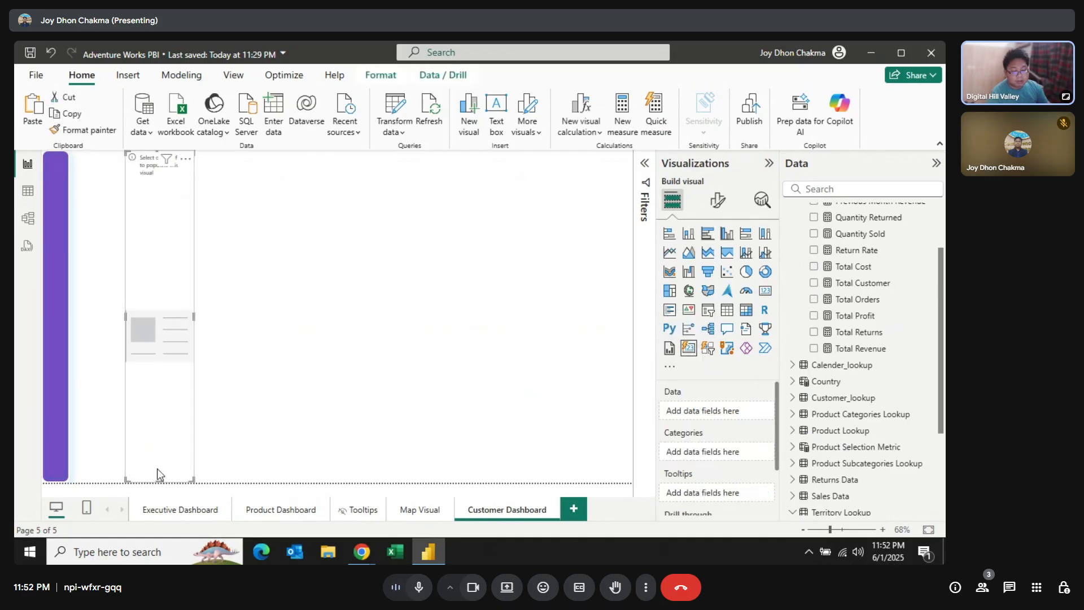
{"action": "left_click_drag", "start_coordinate": [157, 470], "coordinate": [260, 214]}
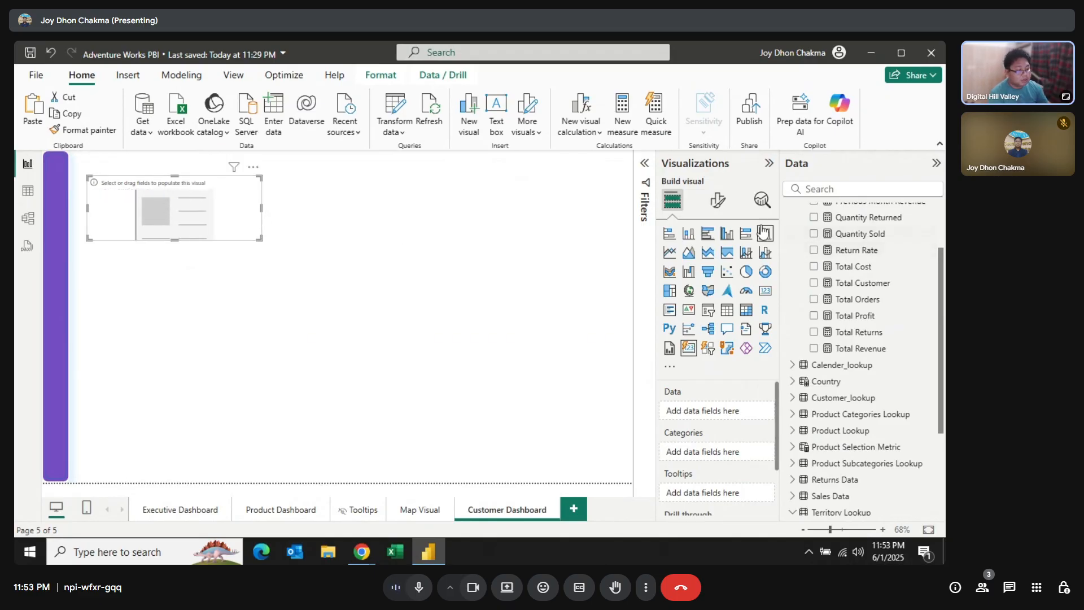
{"action": "left_click", "coordinate": [717, 200]}
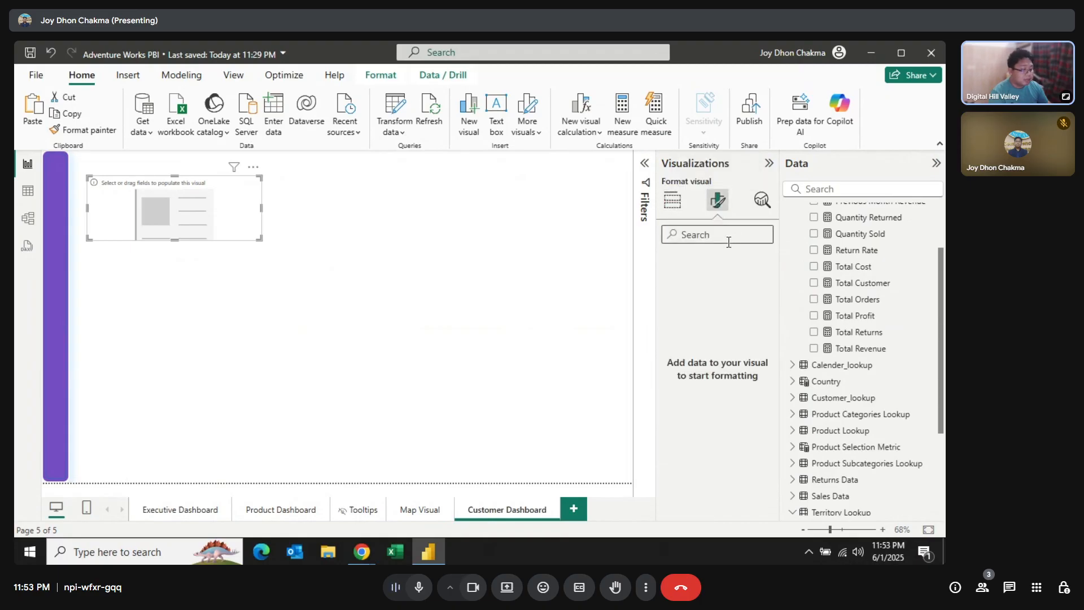
{"action": "left_click", "coordinate": [672, 200]}
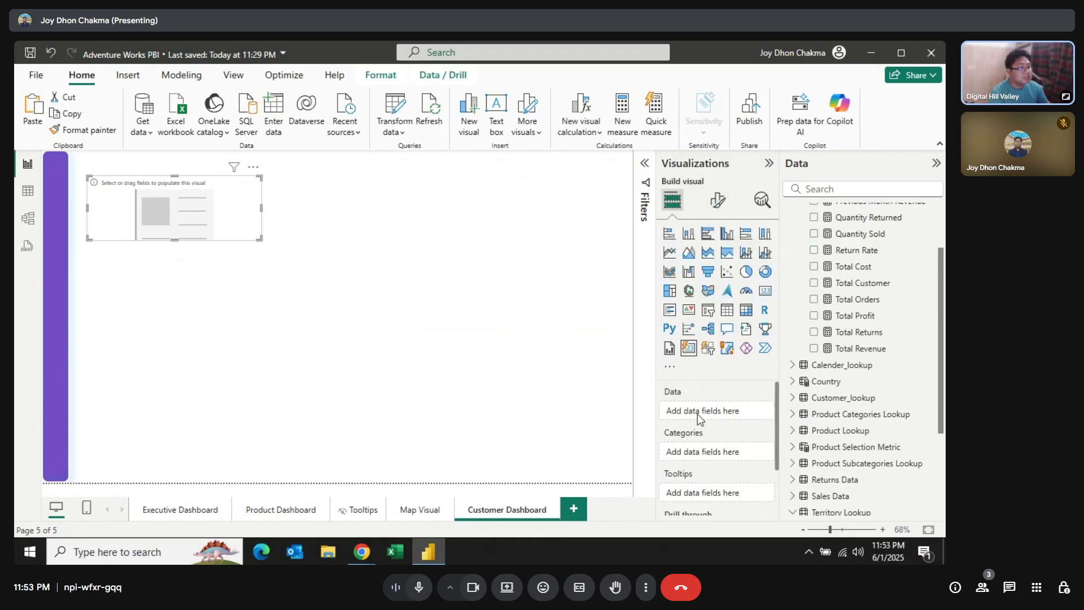
{"action": "scroll", "coordinate": [909, 337], "scroll_direction": "up", "scroll_amount": 2}
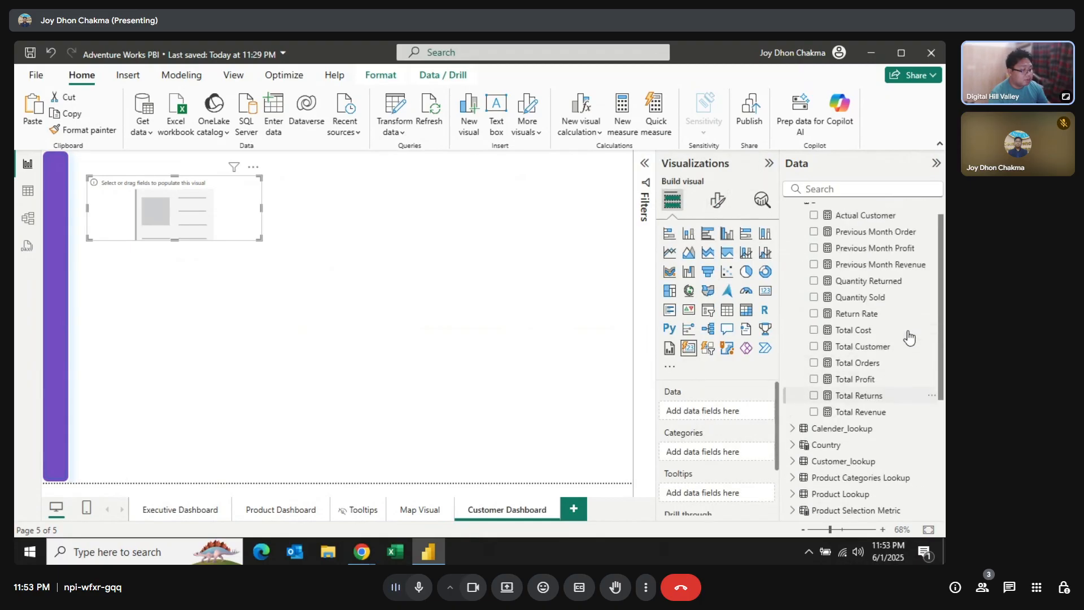
{"action": "scroll", "coordinate": [909, 338], "scroll_direction": "up", "scroll_amount": 1}
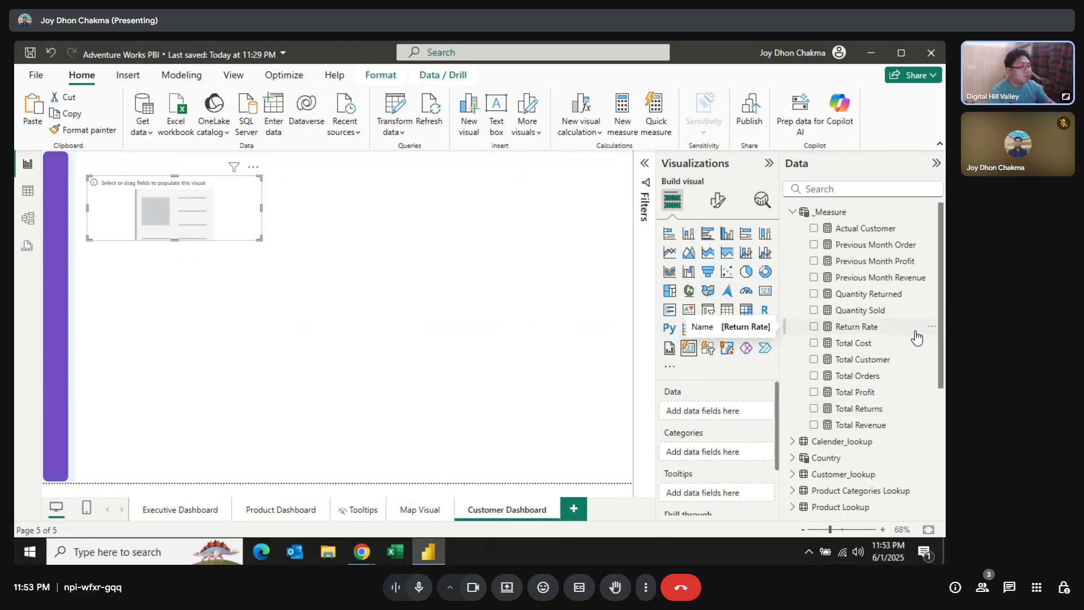
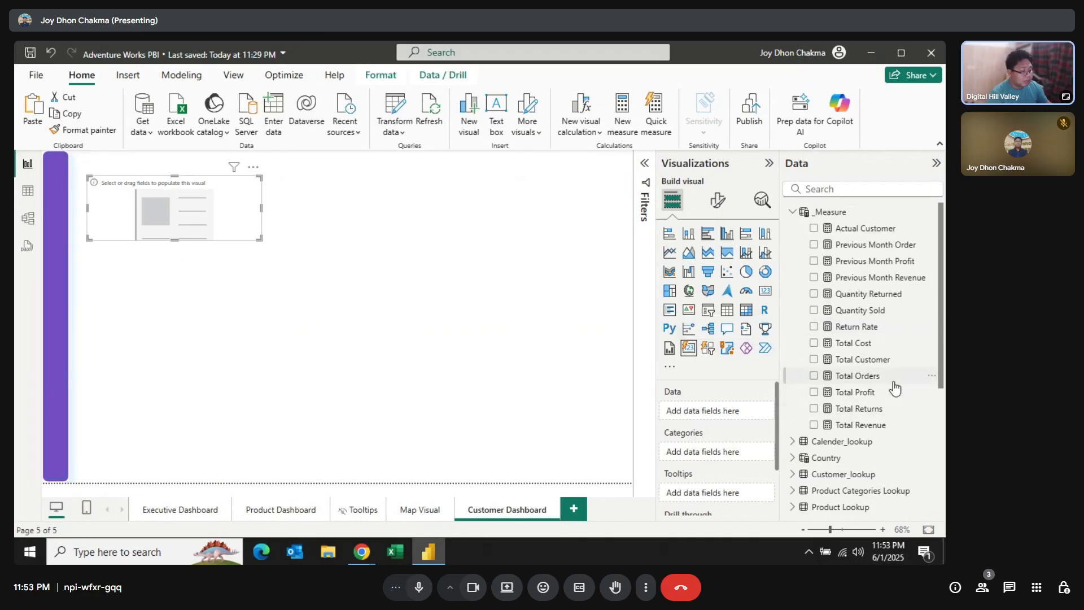
{"action": "left_click_drag", "start_coordinate": [886, 366], "coordinate": [741, 418]}
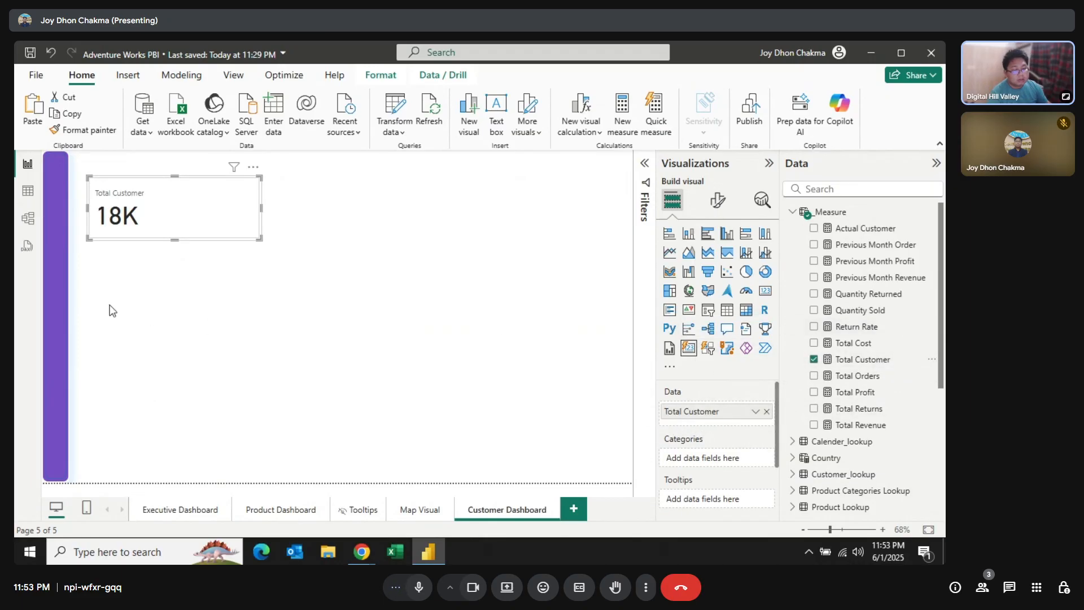
Turn on the accent bar in the Total Customer card's card formatting.
{"action": "left_click", "coordinate": [719, 201]}
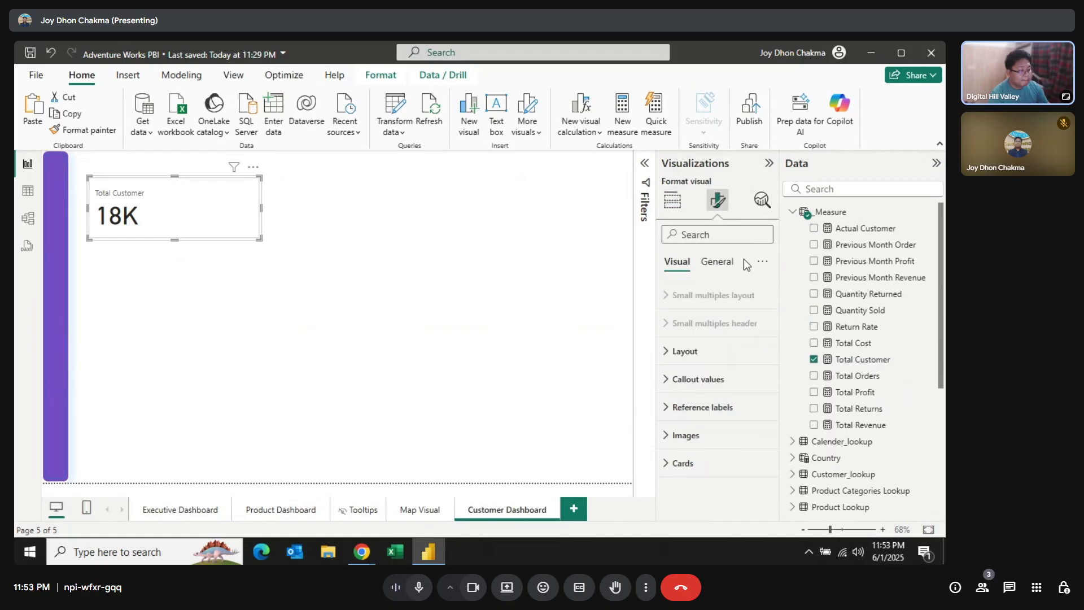
{"action": "left_click", "coordinate": [684, 350]}
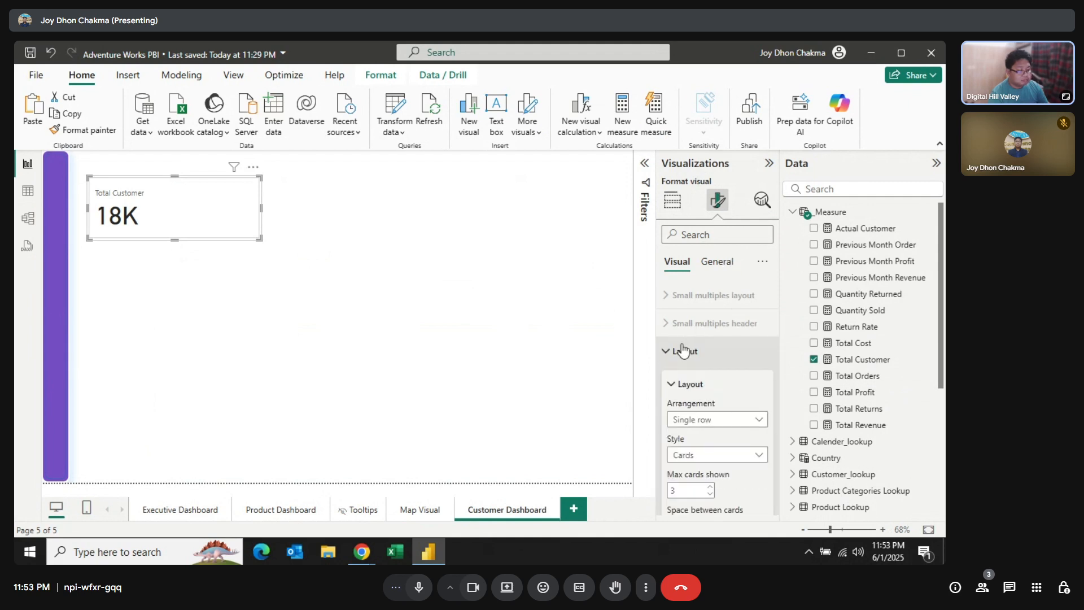
{"action": "left_click", "coordinate": [683, 351]}
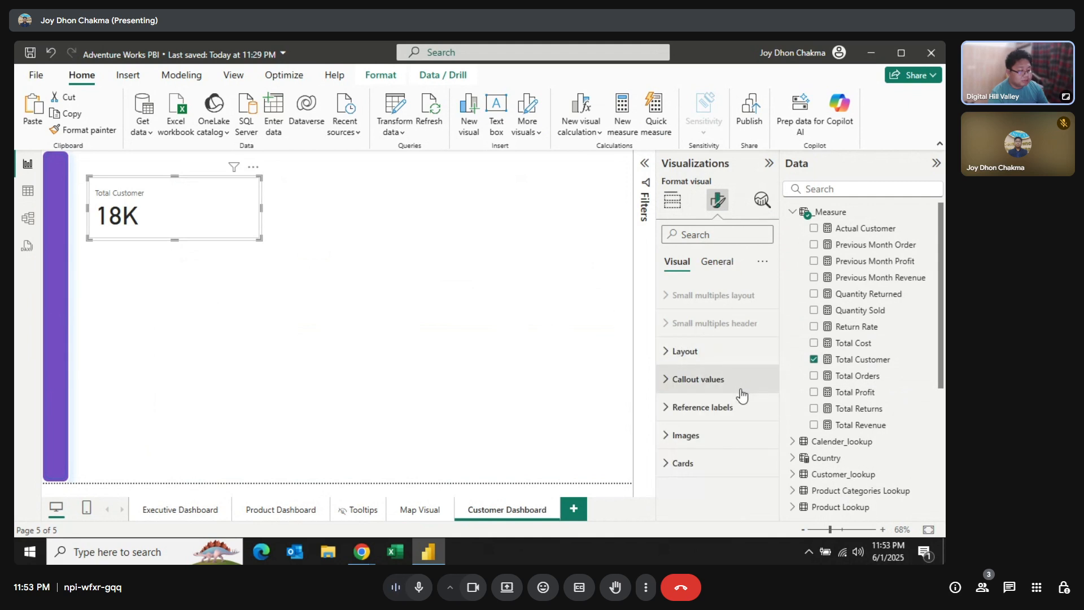
{"action": "left_click", "coordinate": [684, 463]}
{"action": "scroll", "coordinate": [738, 442], "scroll_direction": "down", "scroll_amount": 4}
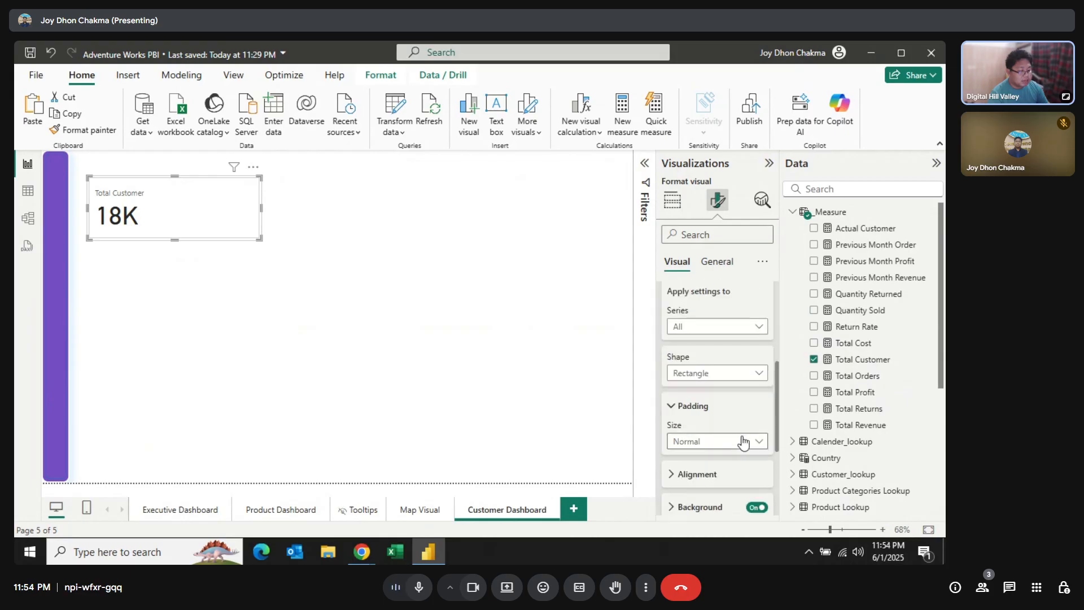
{"action": "scroll", "coordinate": [790, 466], "scroll_direction": "down", "scroll_amount": 2}
{"action": "scroll", "coordinate": [717, 497], "scroll_direction": "down", "scroll_amount": 3}
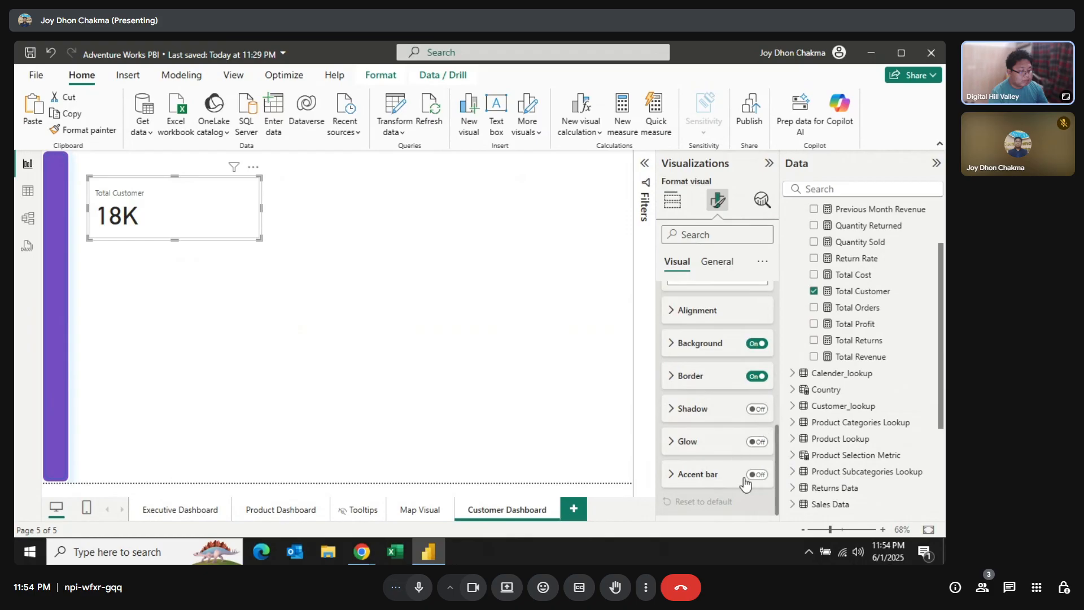
{"action": "left_click", "coordinate": [756, 474]}
Set the Total Customer card's accent bar to purple with a width of 4 px.
{"action": "left_click", "coordinate": [694, 475]}
{"action": "scroll", "coordinate": [706, 486], "scroll_direction": "down", "scroll_amount": 3}
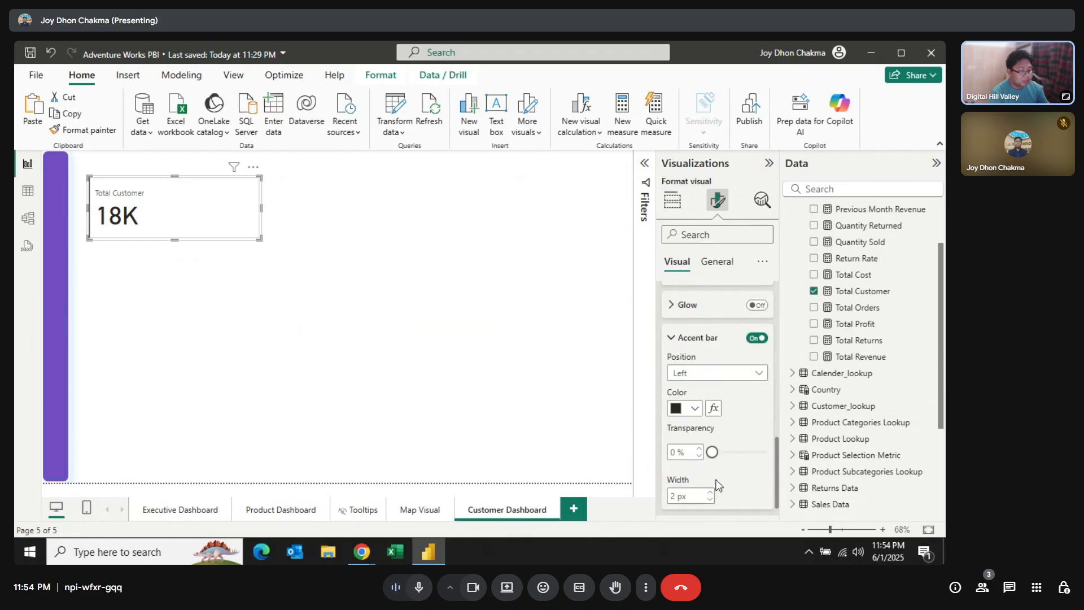
{"action": "left_click", "coordinate": [694, 407]}
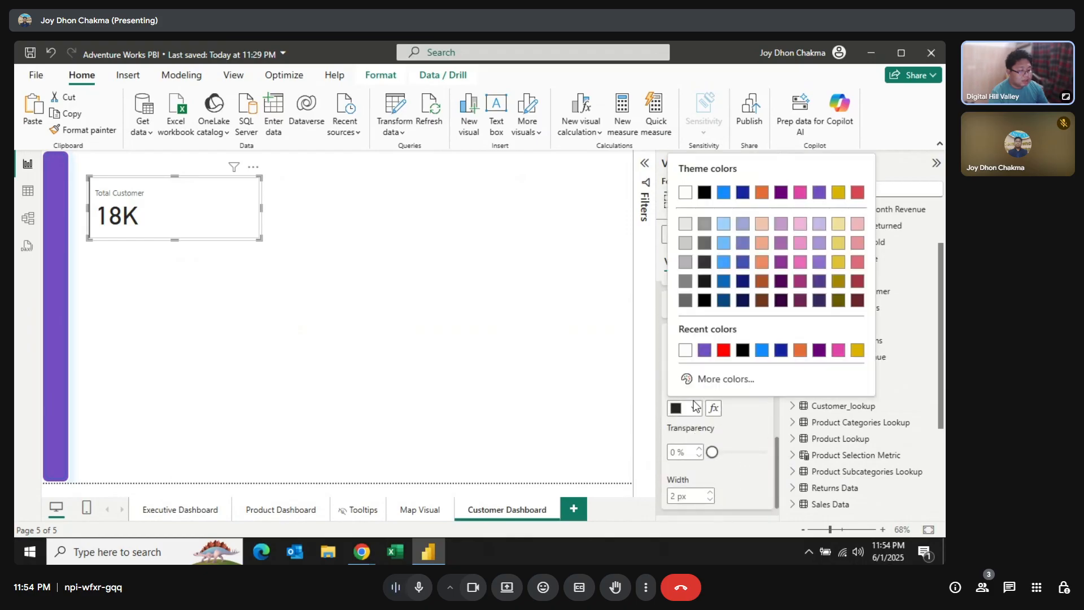
{"action": "left_click", "coordinate": [705, 351]}
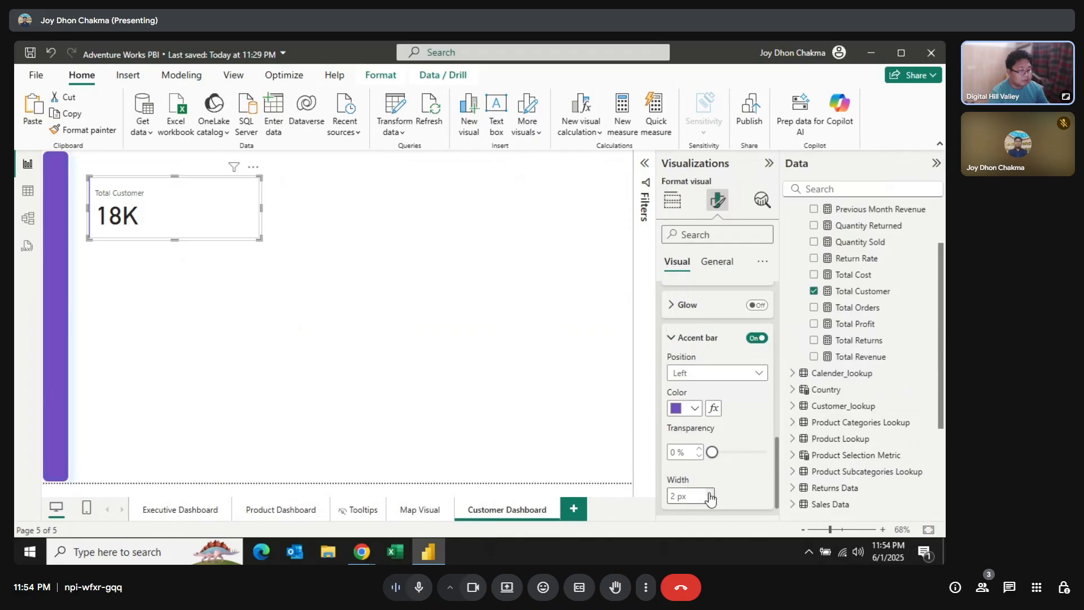
{"action": "left_click", "coordinate": [711, 494]}
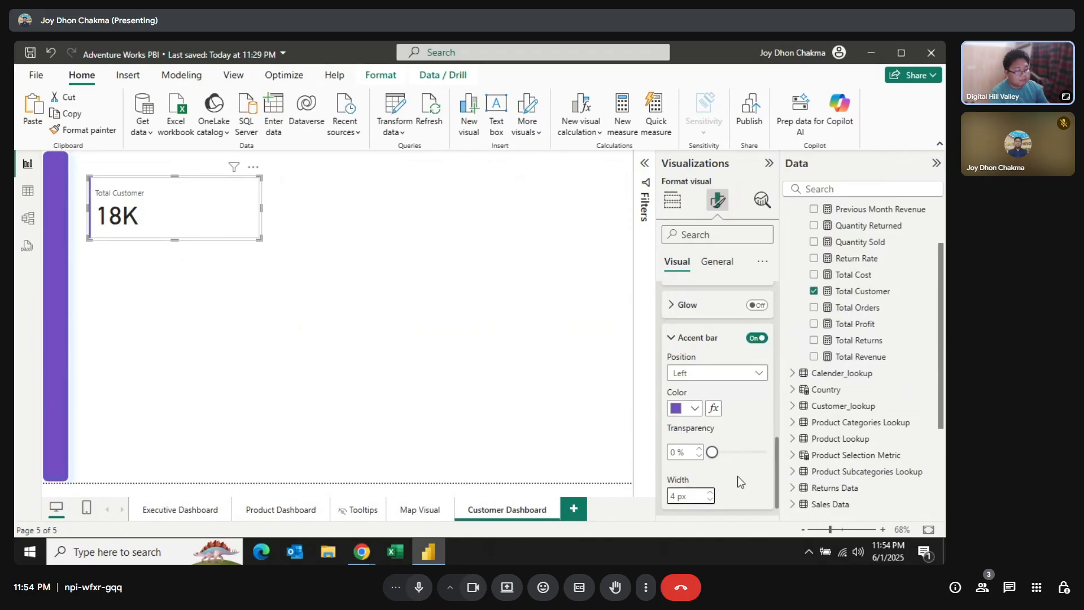
Turn on the image option for all series of the Total Customer card.
{"action": "scroll", "coordinate": [738, 476], "scroll_direction": "down", "scroll_amount": 1}
{"action": "scroll", "coordinate": [738, 476], "scroll_direction": "up", "scroll_amount": 3}
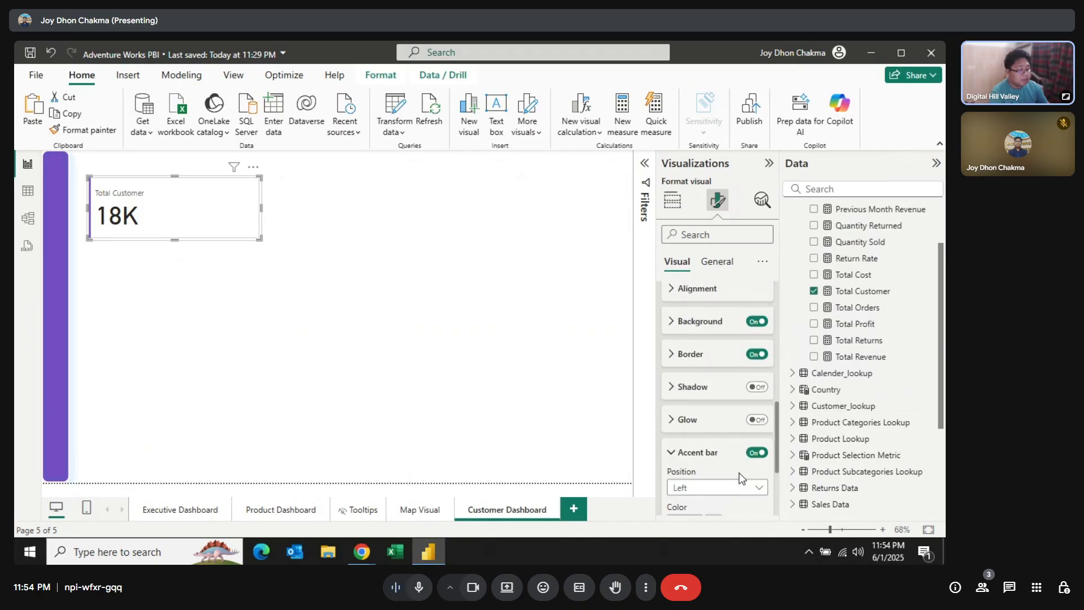
{"action": "scroll", "coordinate": [740, 474], "scroll_direction": "up", "scroll_amount": 8}
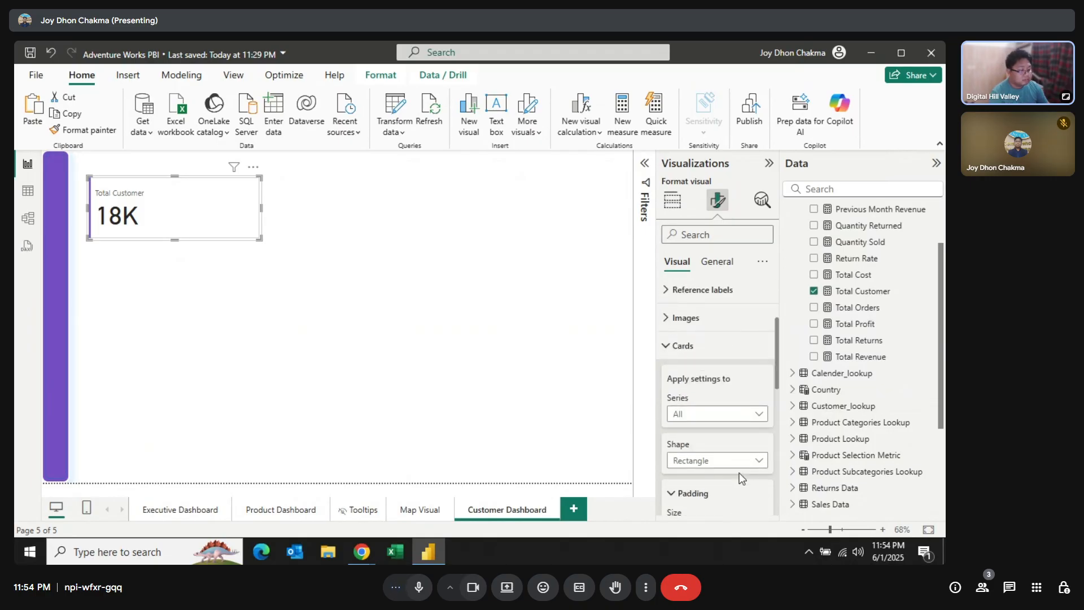
{"action": "left_click", "coordinate": [709, 318]}
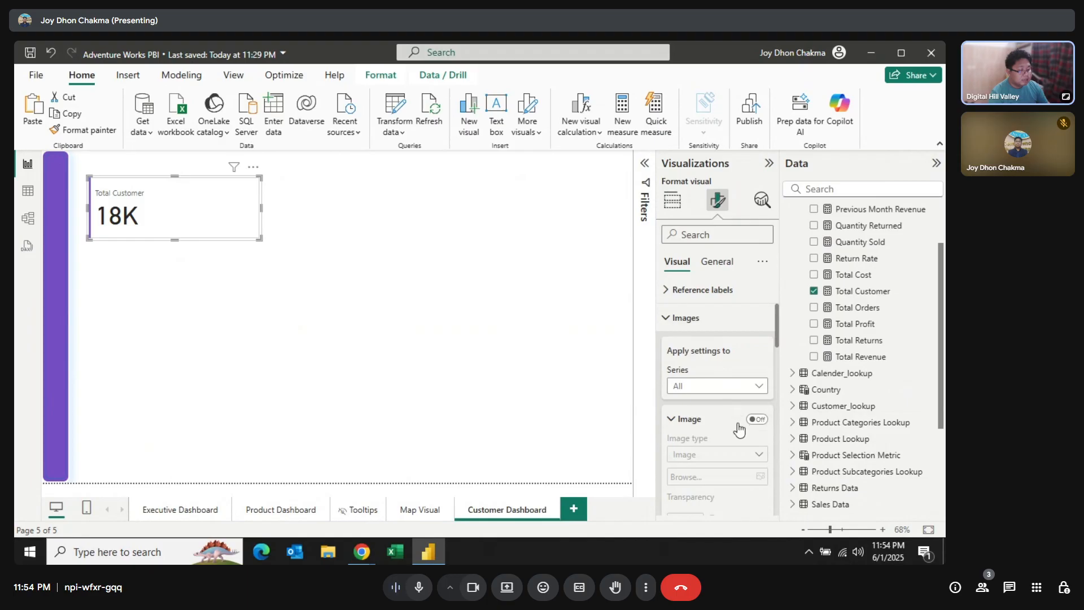
{"action": "scroll", "coordinate": [737, 425], "scroll_direction": "down", "scroll_amount": 2}
{"action": "left_click", "coordinate": [758, 351]}
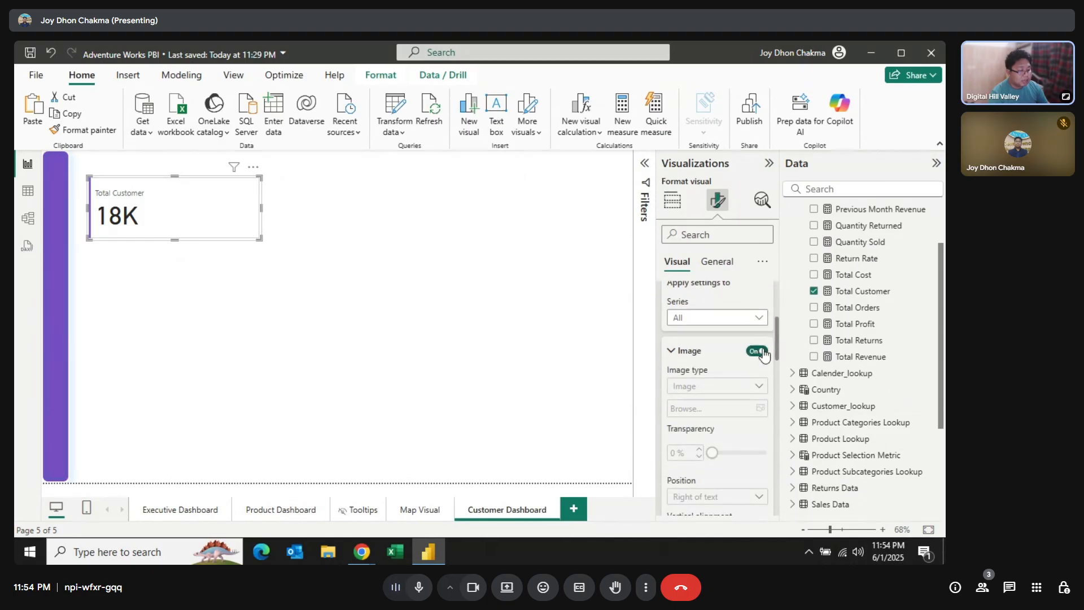
Browse for the card's image file and open the PBI images folder in Documents.
{"action": "left_click", "coordinate": [714, 408]}
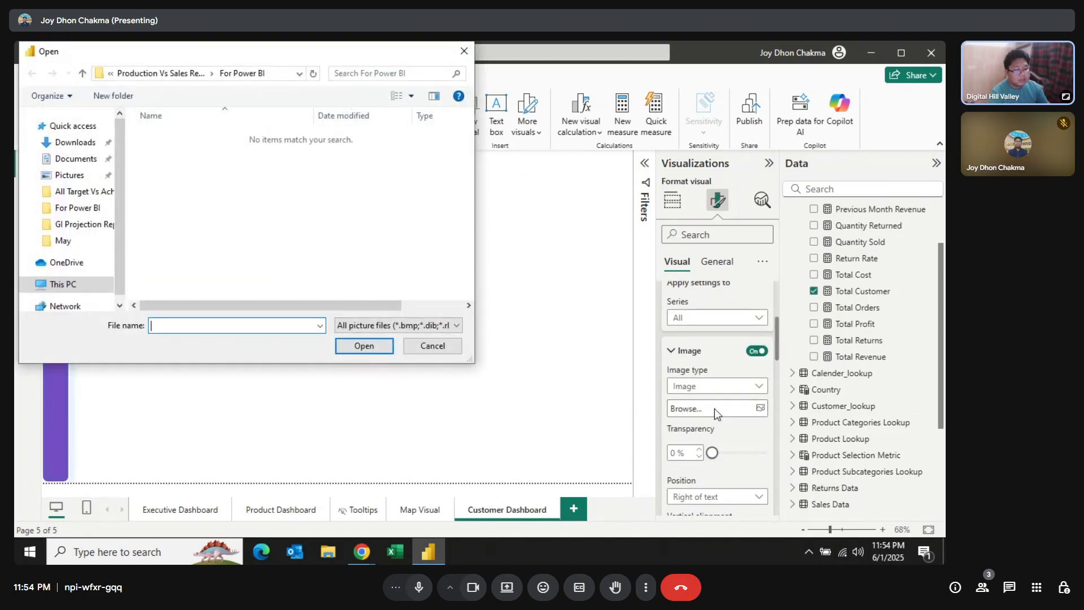
{"action": "left_click", "coordinate": [192, 76]}
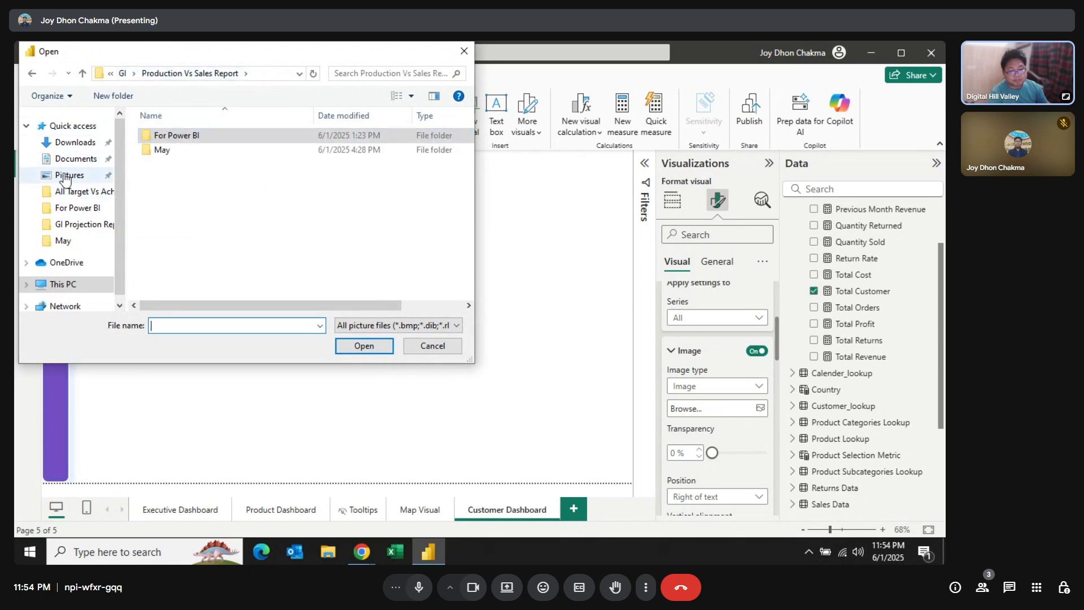
{"action": "left_click", "coordinate": [122, 74]}
{"action": "left_click", "coordinate": [193, 77]}
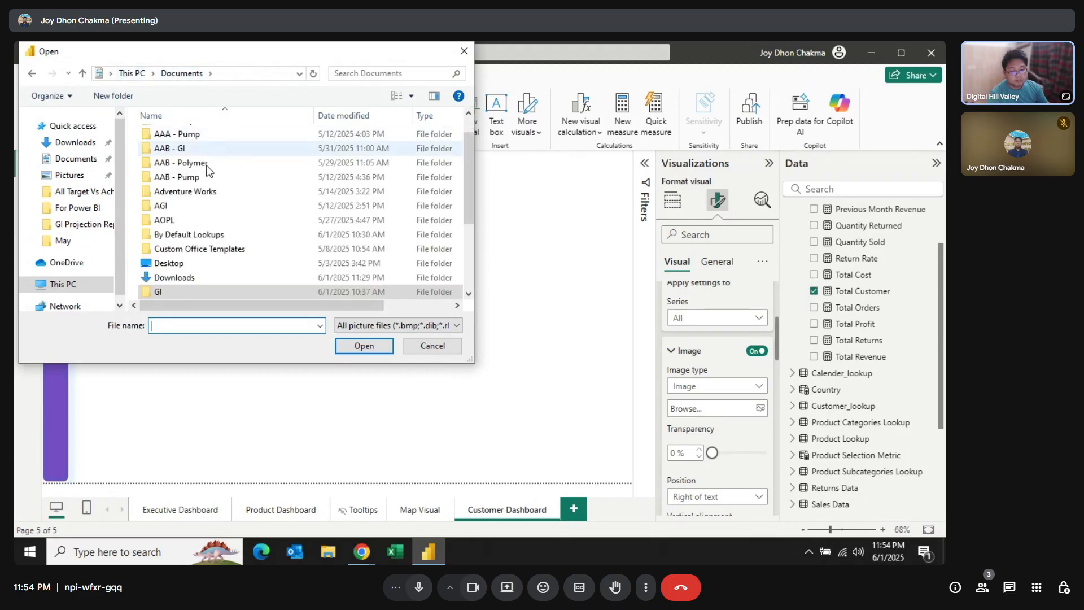
{"action": "scroll", "coordinate": [242, 260], "scroll_direction": "down", "scroll_amount": 1}
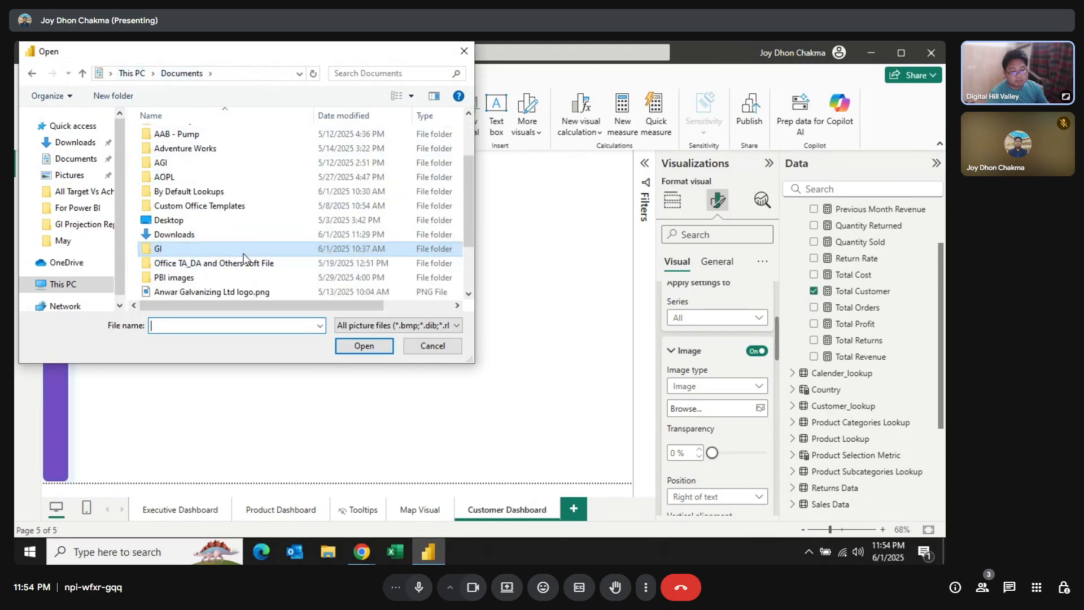
{"action": "scroll", "coordinate": [244, 253], "scroll_direction": "up", "scroll_amount": 1}
{"action": "scroll", "coordinate": [244, 253], "scroll_direction": "down", "scroll_amount": 1}
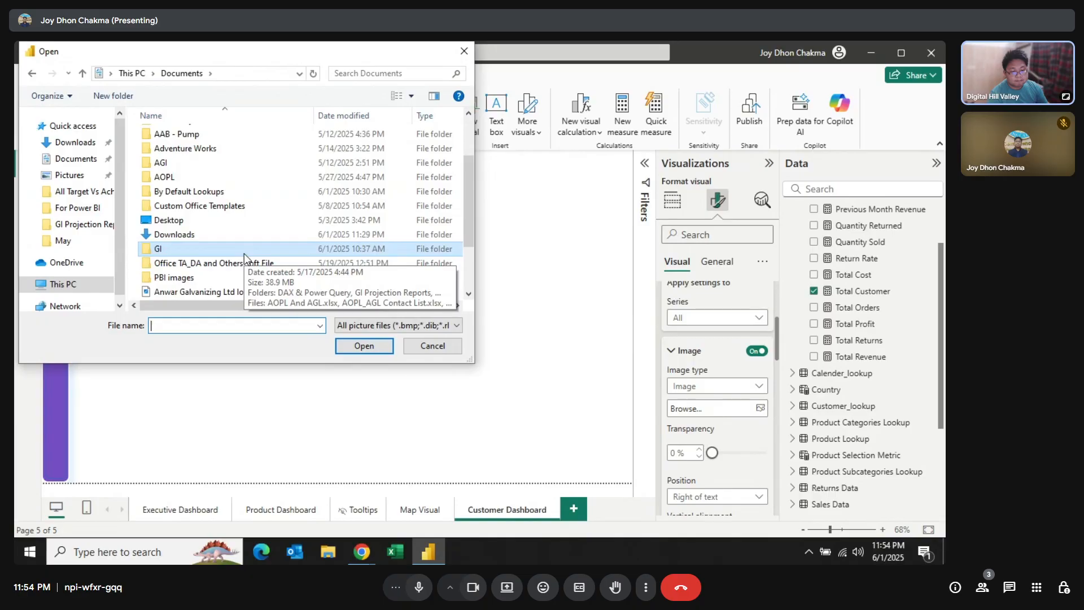
{"action": "double_click", "coordinate": [195, 279]}
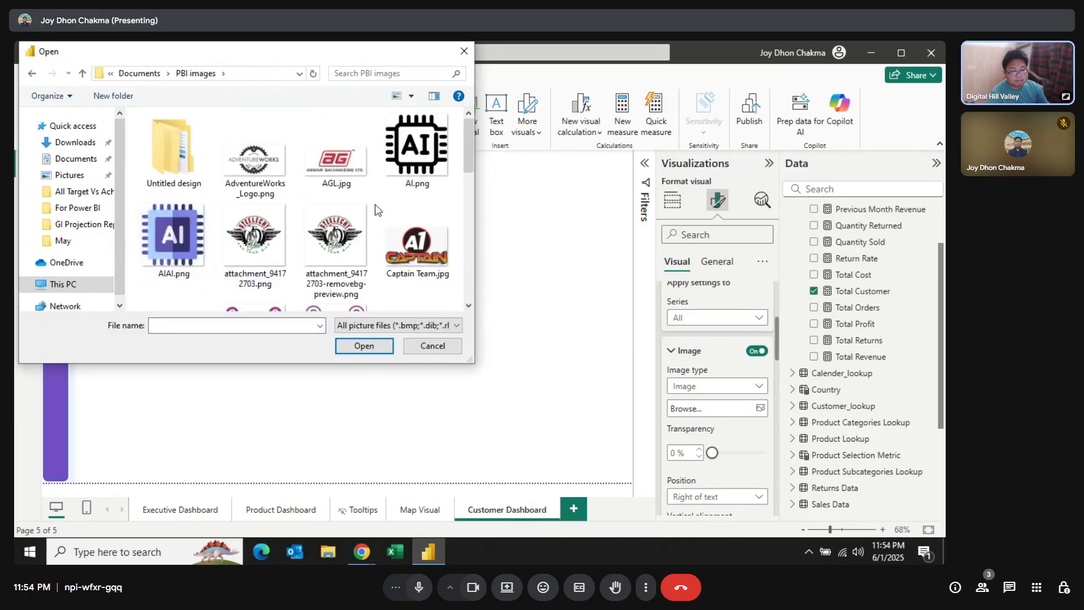
Look through the PBI images folder and its Untitled design subfolder for a customer icon, leaving the file picker without choosing a file.
{"action": "scroll", "coordinate": [412, 251], "scroll_direction": "down", "scroll_amount": 2}
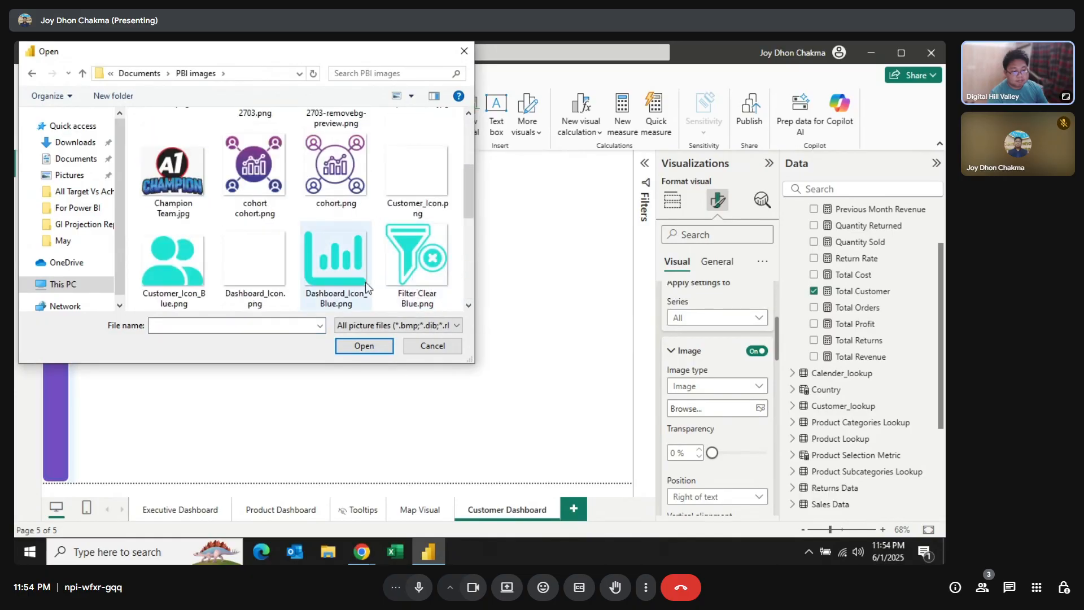
{"action": "scroll", "coordinate": [365, 283], "scroll_direction": "down", "scroll_amount": 2}
{"action": "scroll", "coordinate": [371, 277], "scroll_direction": "down", "scroll_amount": 1}
{"action": "scroll", "coordinate": [372, 277], "scroll_direction": "up", "scroll_amount": 2}
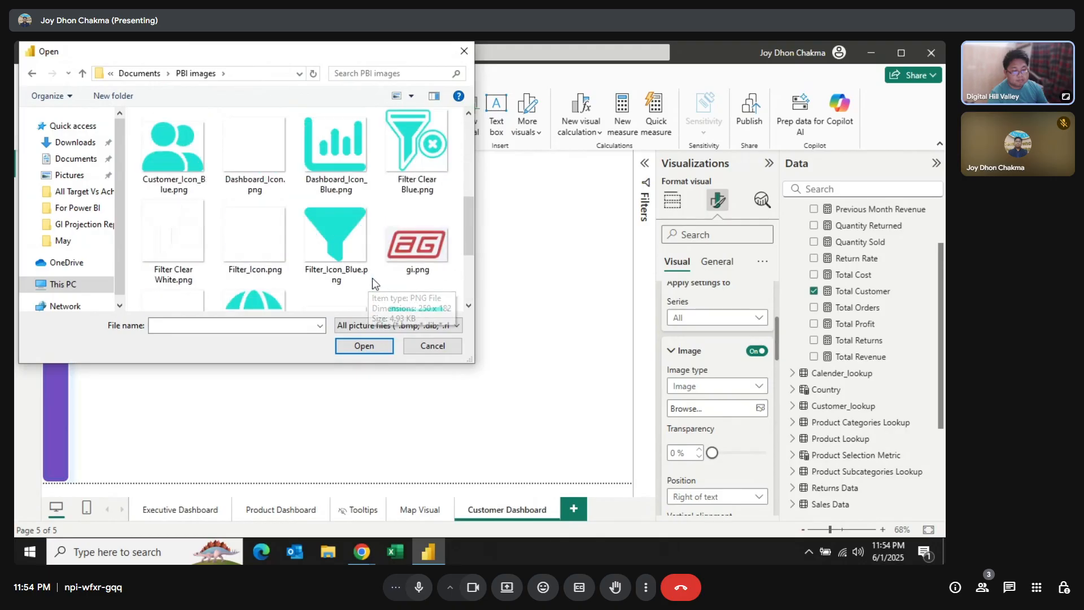
{"action": "scroll", "coordinate": [373, 279], "scroll_direction": "up", "scroll_amount": 2}
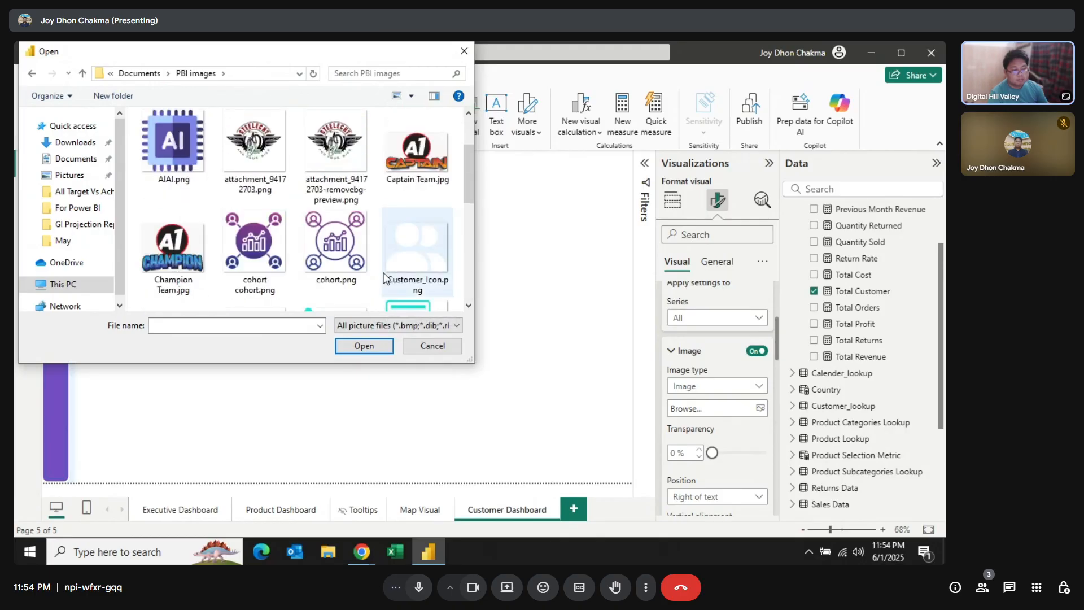
{"action": "scroll", "coordinate": [375, 282], "scroll_direction": "up", "scroll_amount": 1}
{"action": "double_click", "coordinate": [187, 162]}
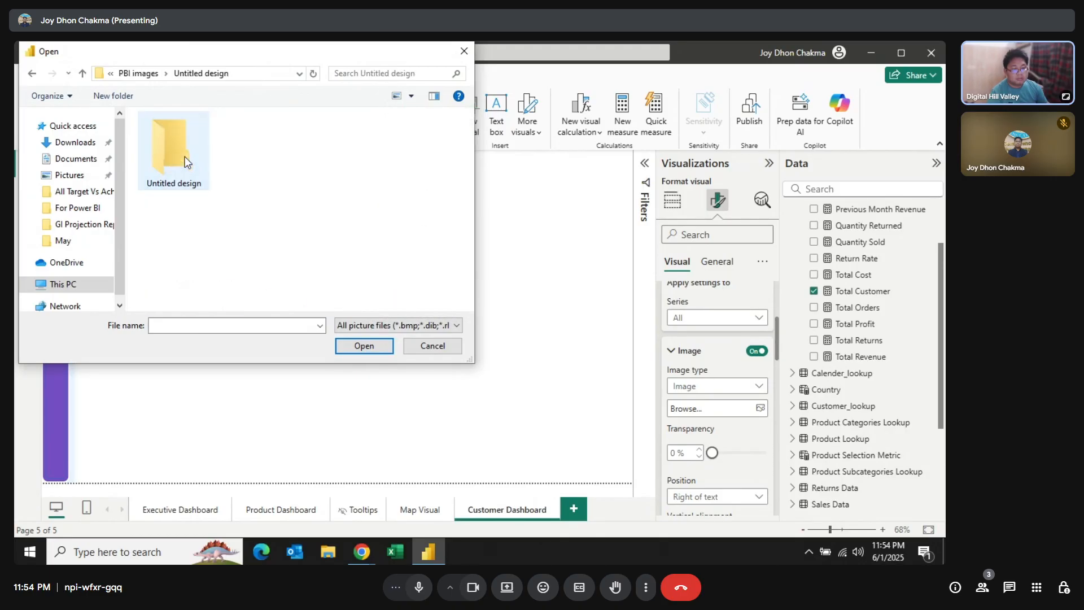
{"action": "left_click", "coordinate": [227, 73]}
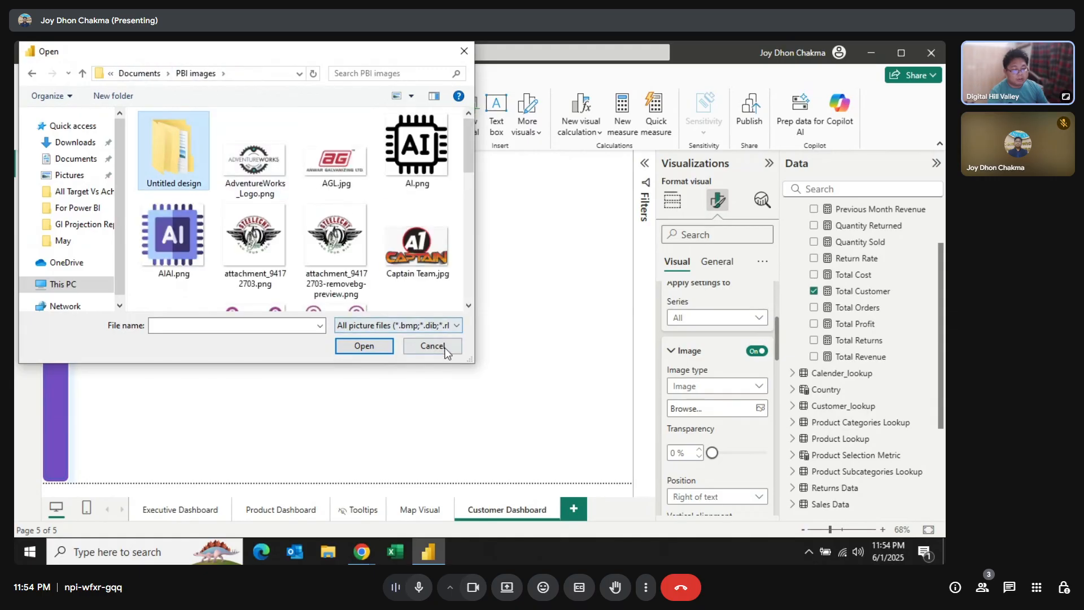
{"action": "left_click", "coordinate": [433, 345]}
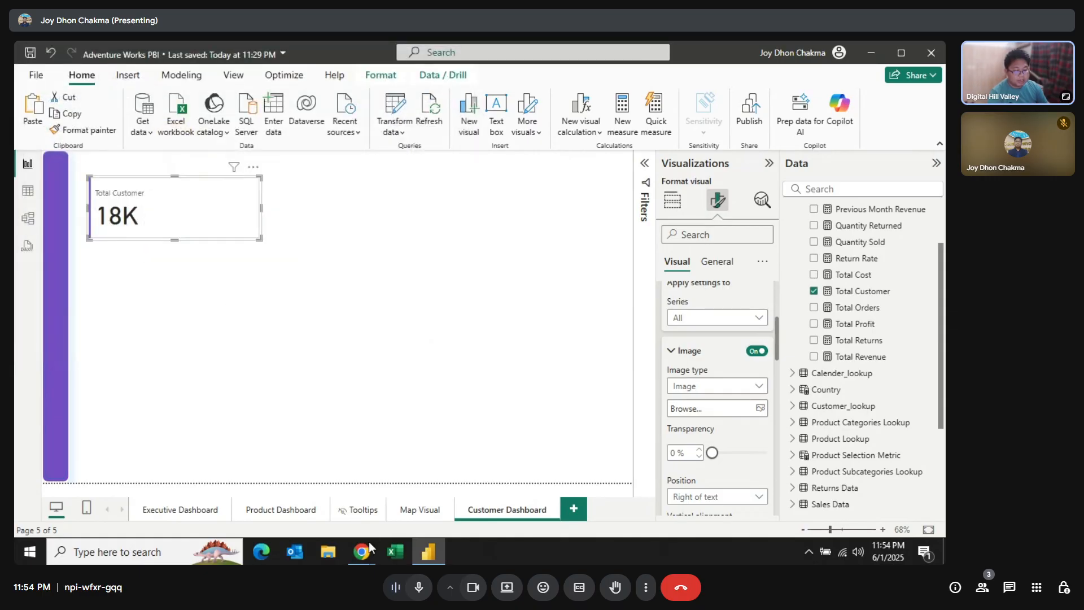
Switch to Chrome and download AdventureWorkS.zip from the Adventure Works Project folder in Google Drive into Downloads.
{"action": "mouse_move", "coordinate": [369, 540]}
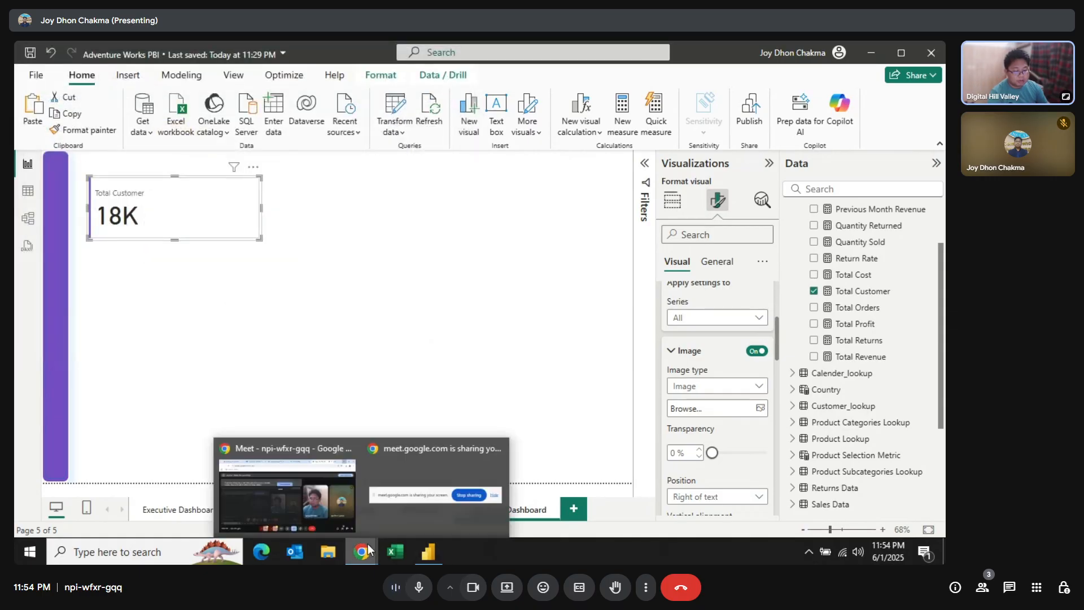
{"action": "left_click", "coordinate": [307, 493]}
{"action": "left_click", "coordinate": [398, 56]}
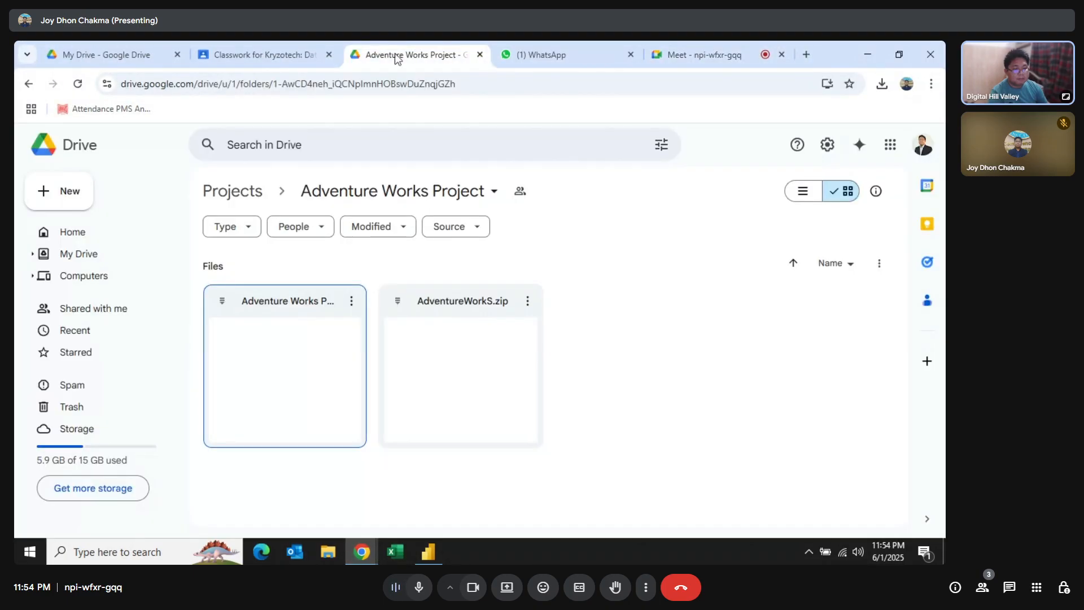
{"action": "right_click", "coordinate": [466, 312]}
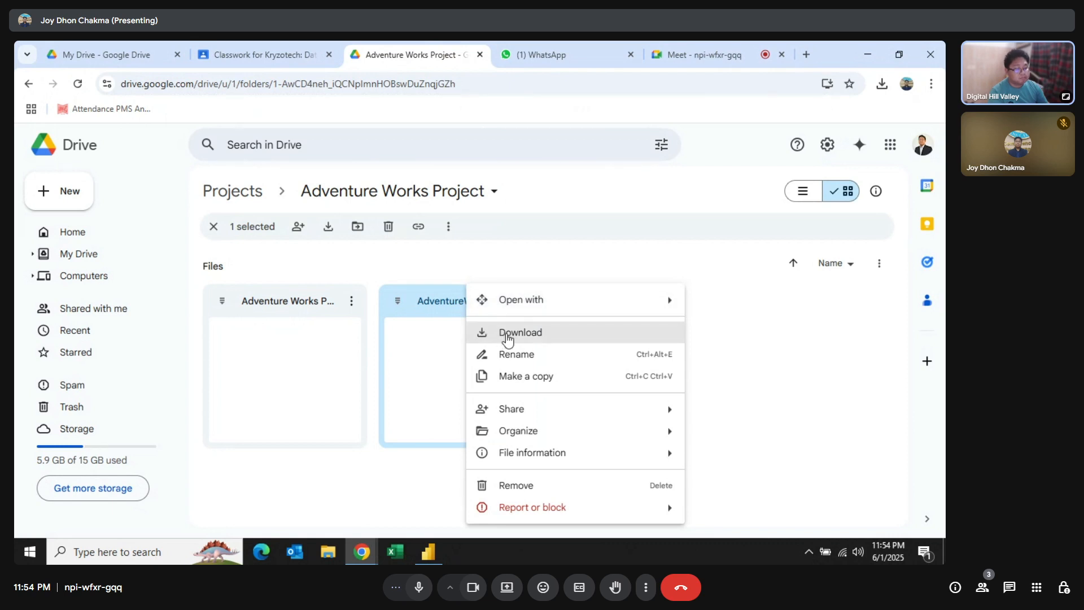
{"action": "left_click", "coordinate": [504, 335]}
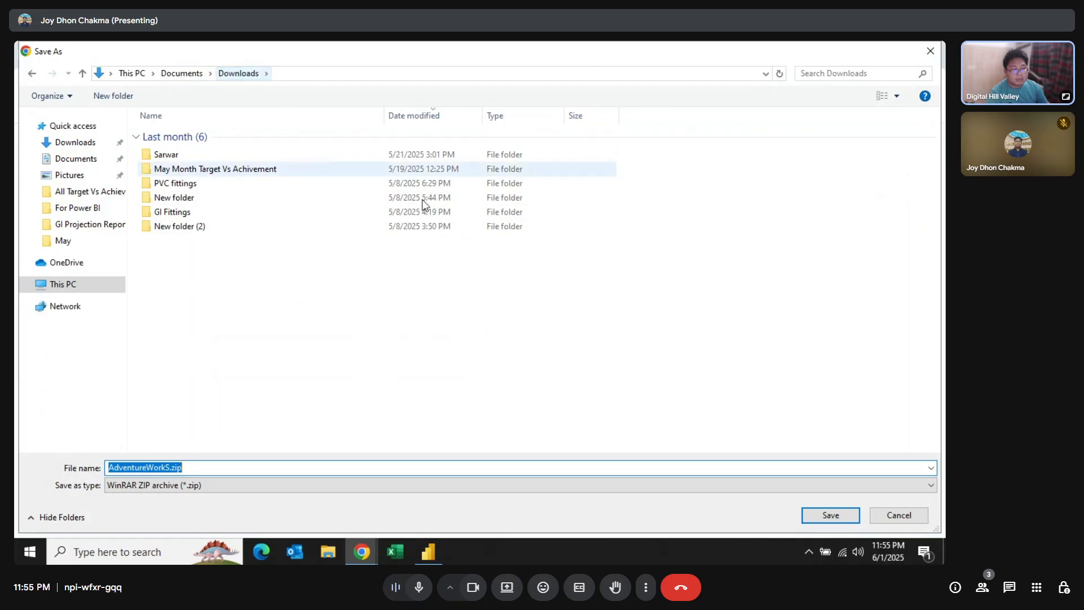
{"action": "left_click", "coordinate": [821, 513]}
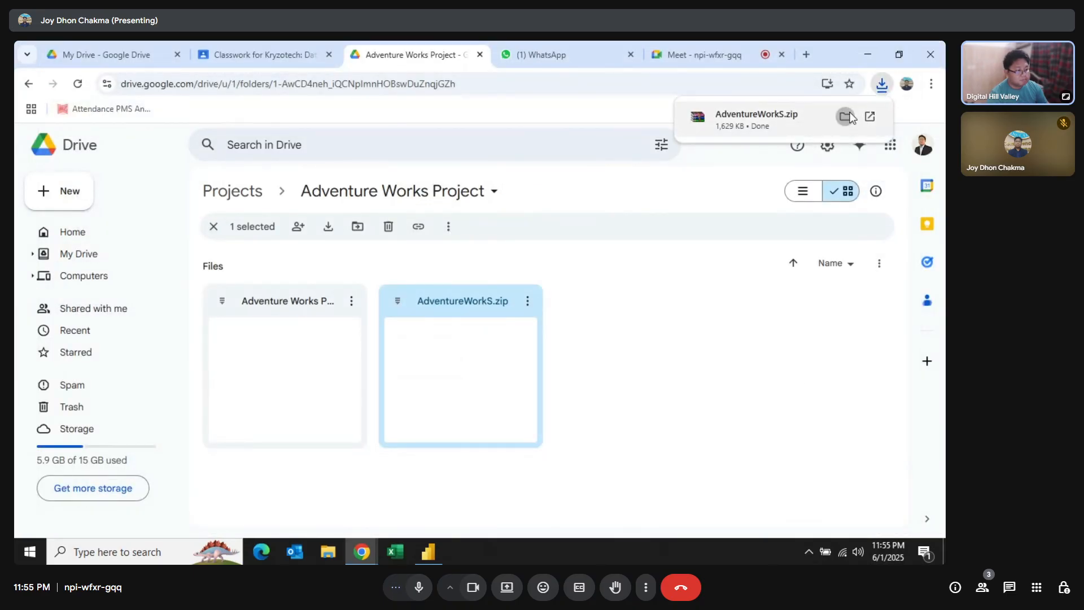
Extract AdventureWorkS.zip into its own AdventureWorkS folder in Downloads and delete the zip archive.
{"action": "left_click", "coordinate": [847, 117]}
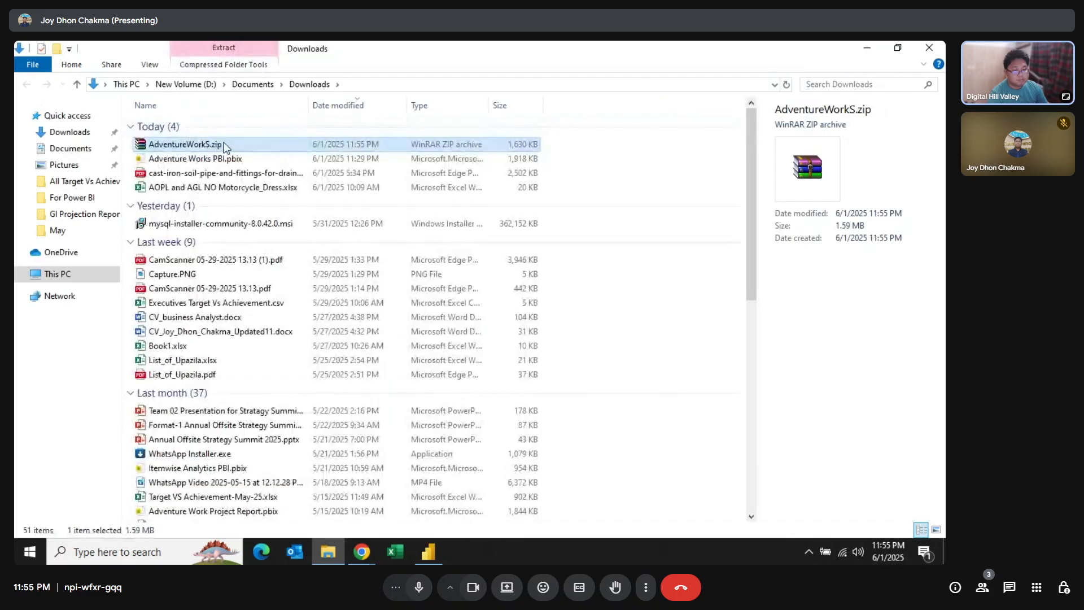
{"action": "right_click", "coordinate": [225, 147]}
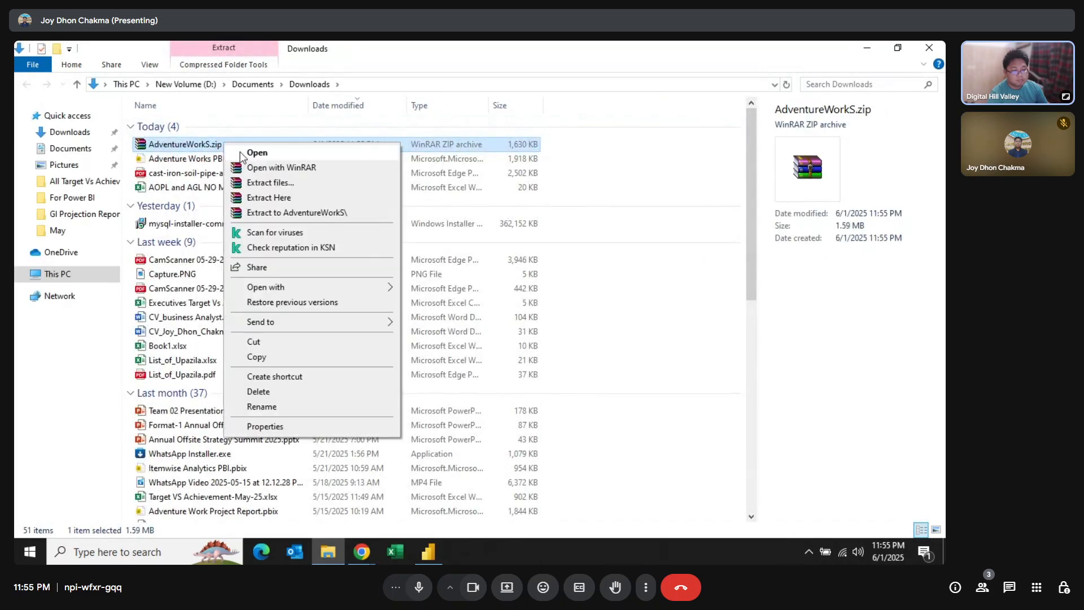
{"action": "left_click", "coordinate": [283, 213]}
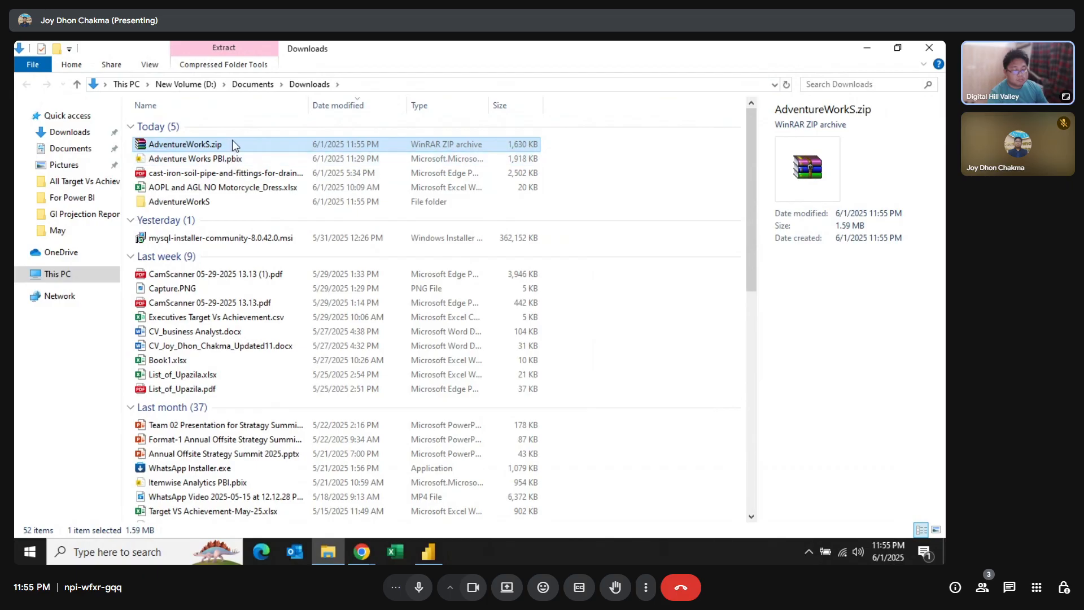
{"action": "key", "text": "Delete"}
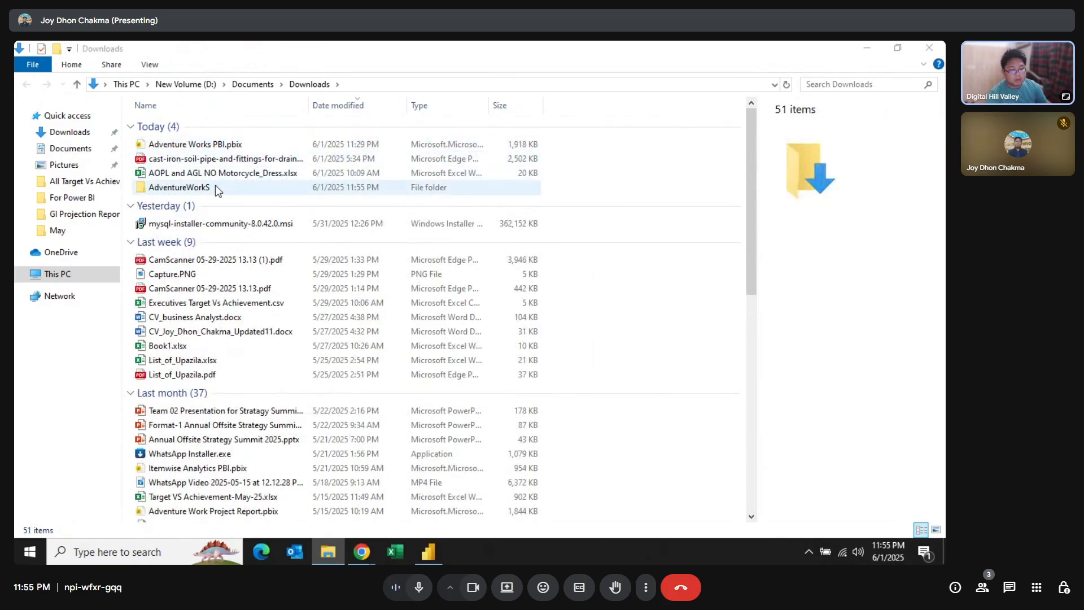
Examine the icons in the extracted AdventureWorkS images folder as thumbnails and close File Explorer.
{"action": "double_click", "coordinate": [215, 185]}
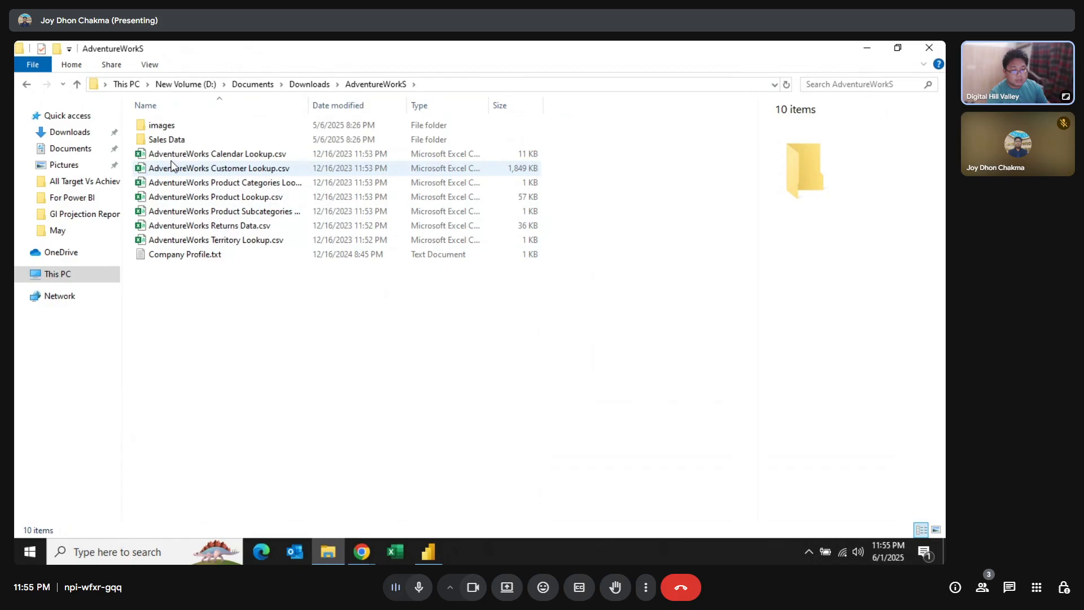
{"action": "double_click", "coordinate": [172, 124]}
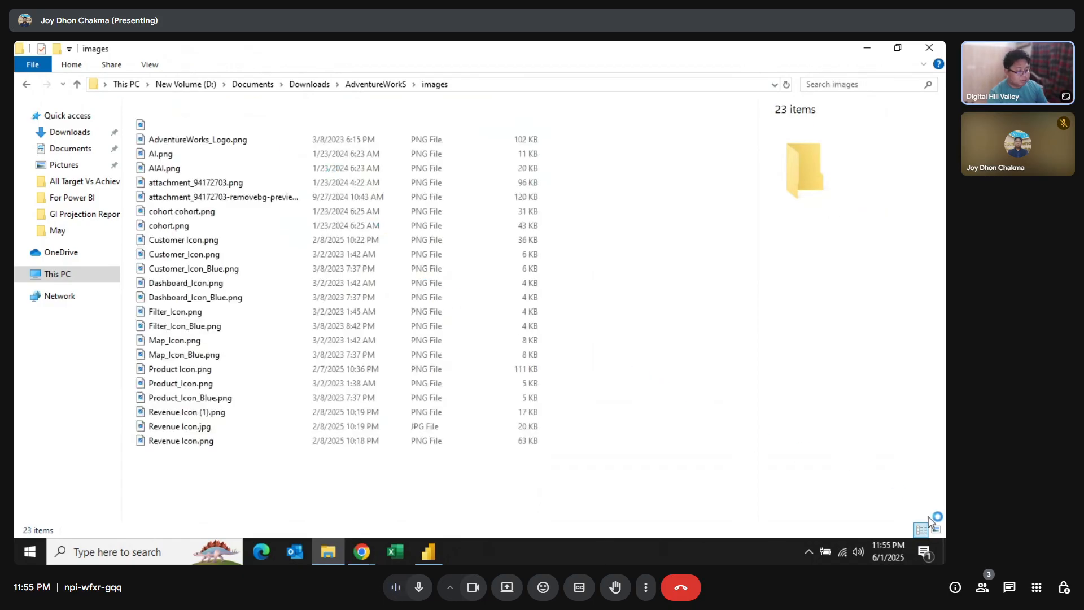
{"action": "left_click", "coordinate": [936, 530]}
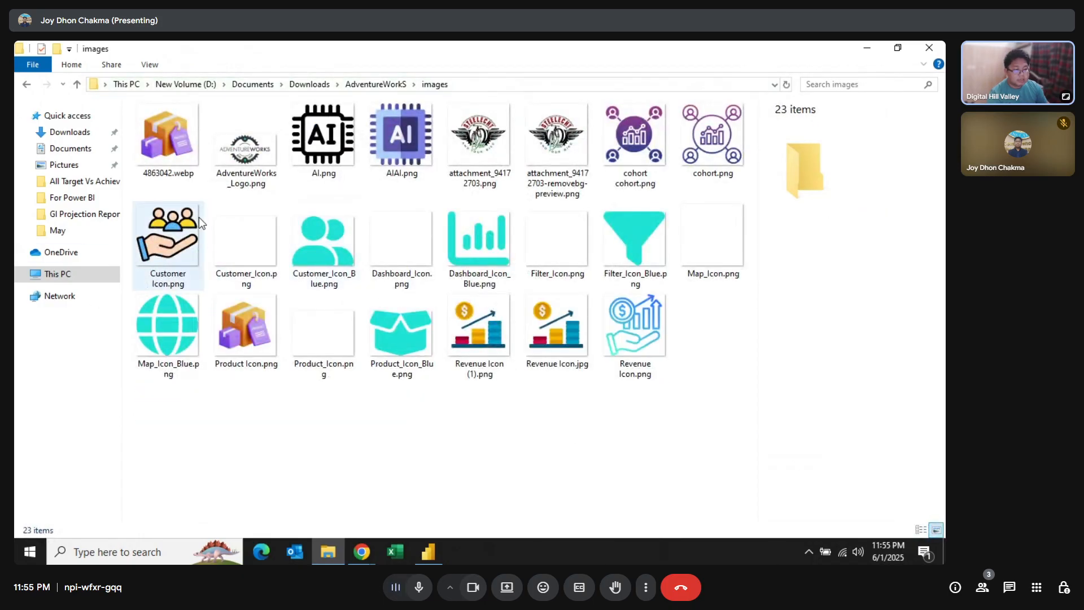
{"action": "left_click", "coordinate": [928, 48]}
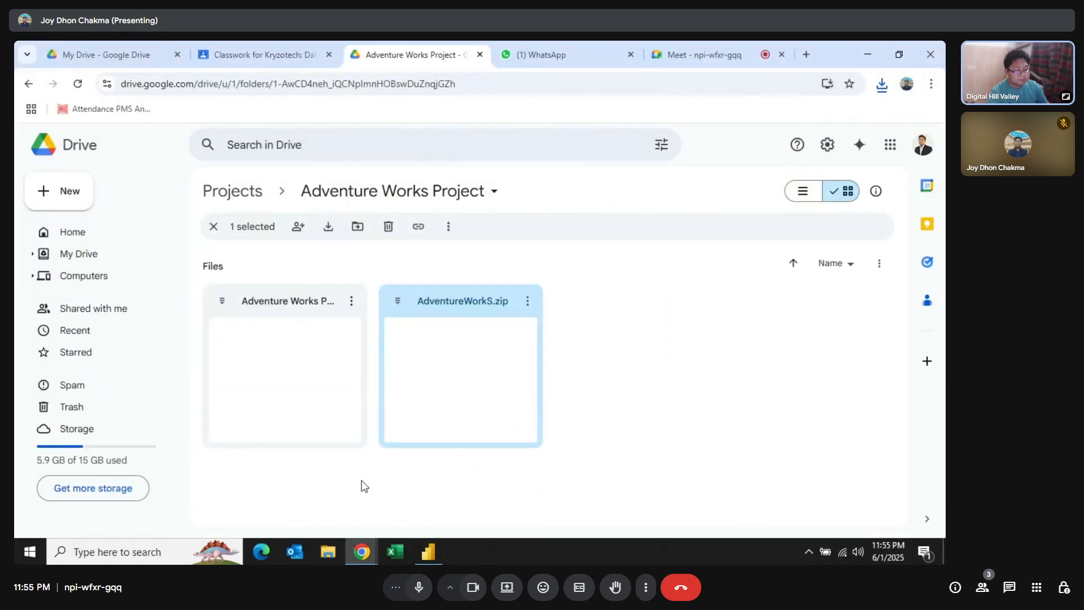
Switch back to Power BI and set the Total Customer card's image to Customer Icon.png from the AdventureWorkS images folder in Downloads.
{"action": "left_click", "coordinate": [428, 548]}
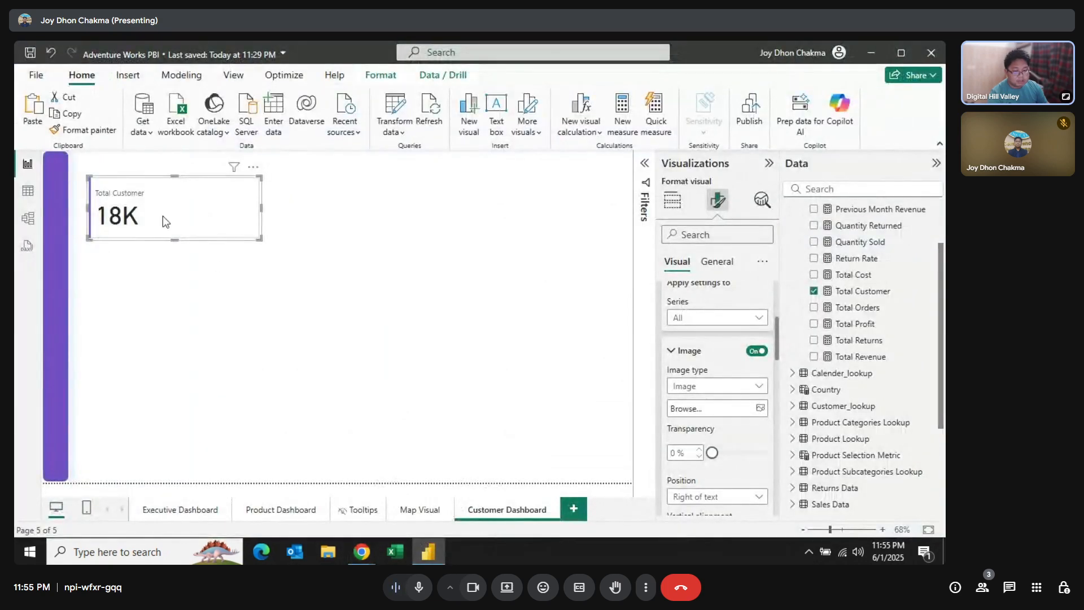
{"action": "left_click", "coordinate": [743, 407]}
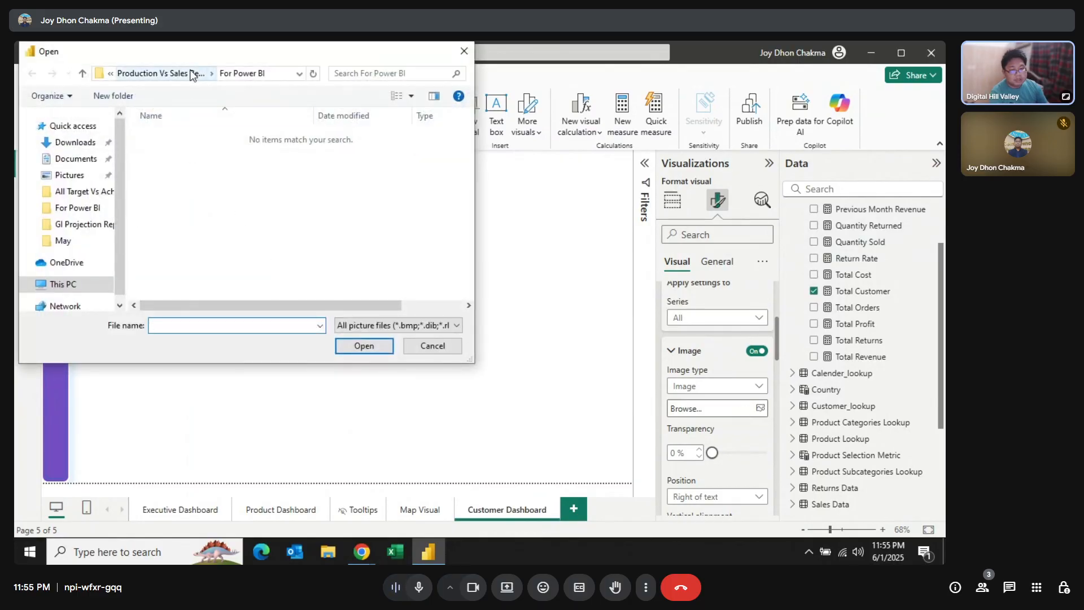
{"action": "left_click", "coordinate": [67, 145]}
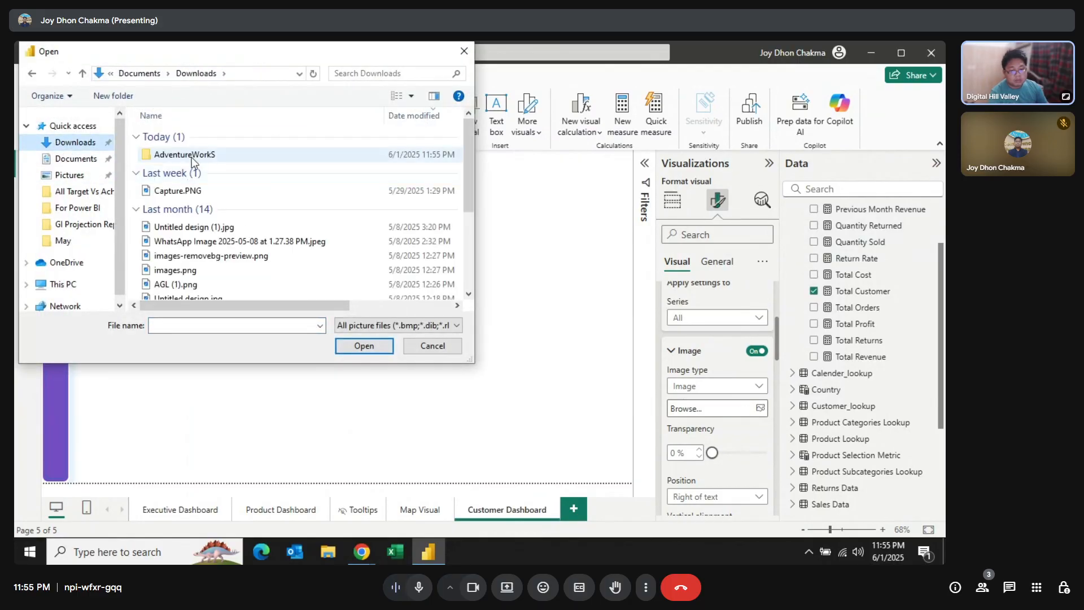
{"action": "double_click", "coordinate": [192, 152]}
{"action": "double_click", "coordinate": [188, 139]}
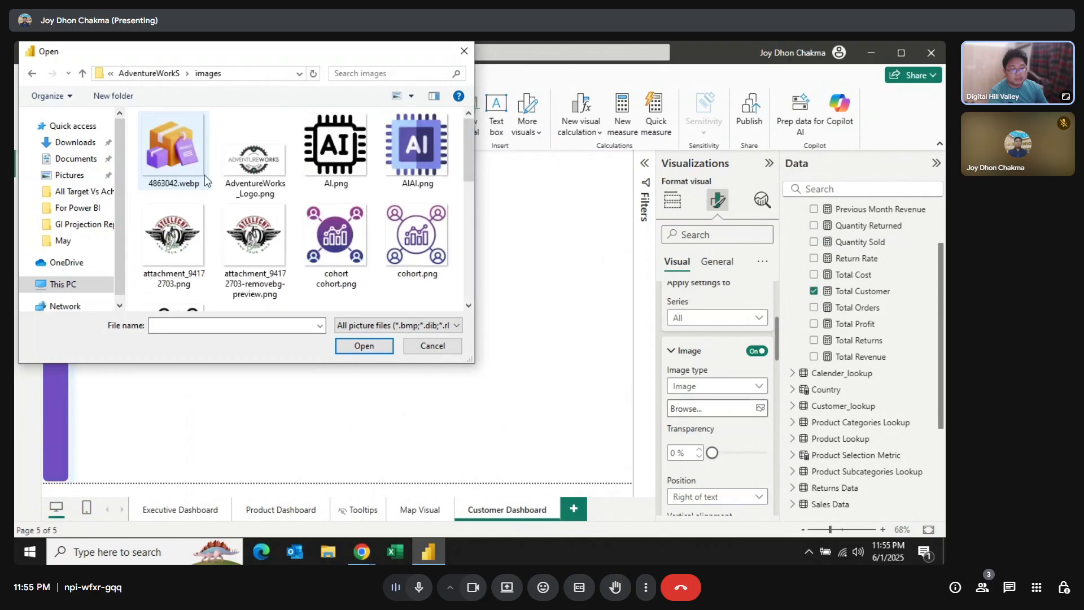
{"action": "scroll", "coordinate": [402, 236], "scroll_direction": "down", "scroll_amount": 1}
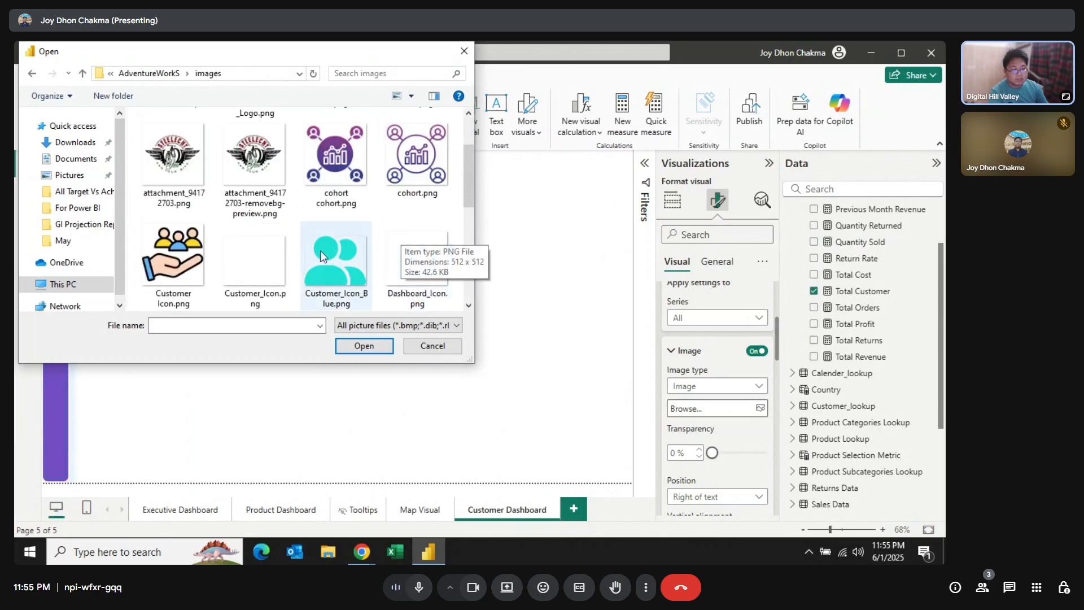
{"action": "left_click", "coordinate": [196, 270]}
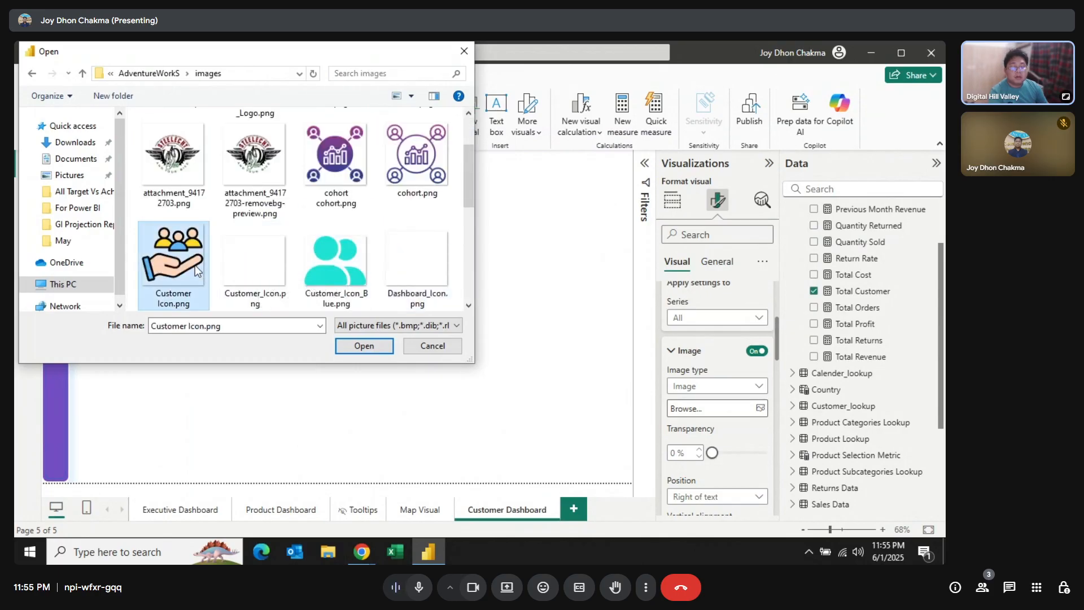
{"action": "left_click", "coordinate": [375, 345]}
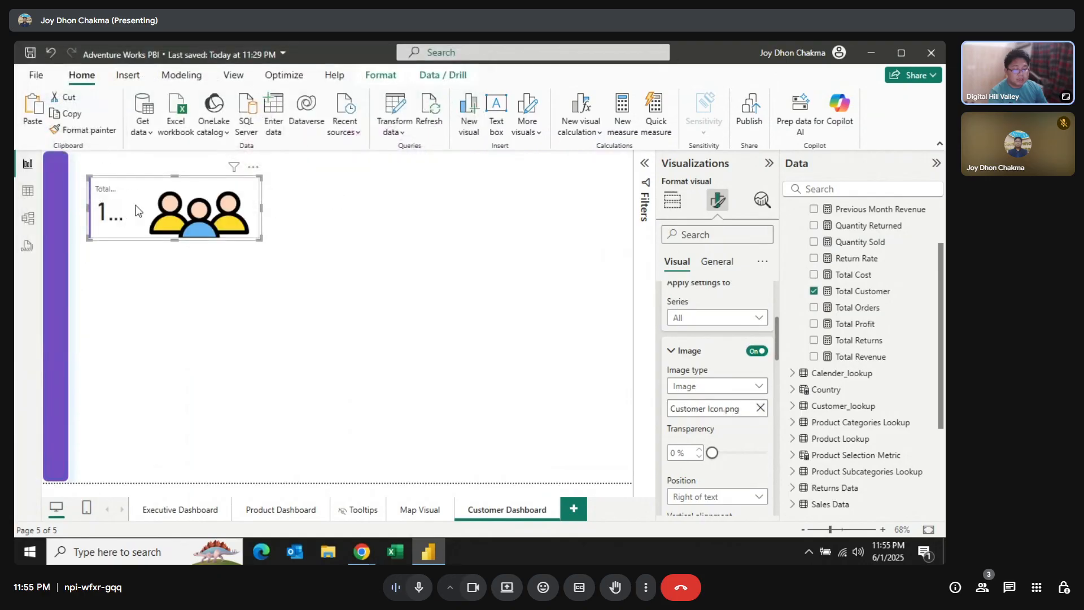
Position the Total Customer card's image left of the text and align it vertically to the bottom.
{"action": "scroll", "coordinate": [726, 411], "scroll_direction": "down", "scroll_amount": 3}
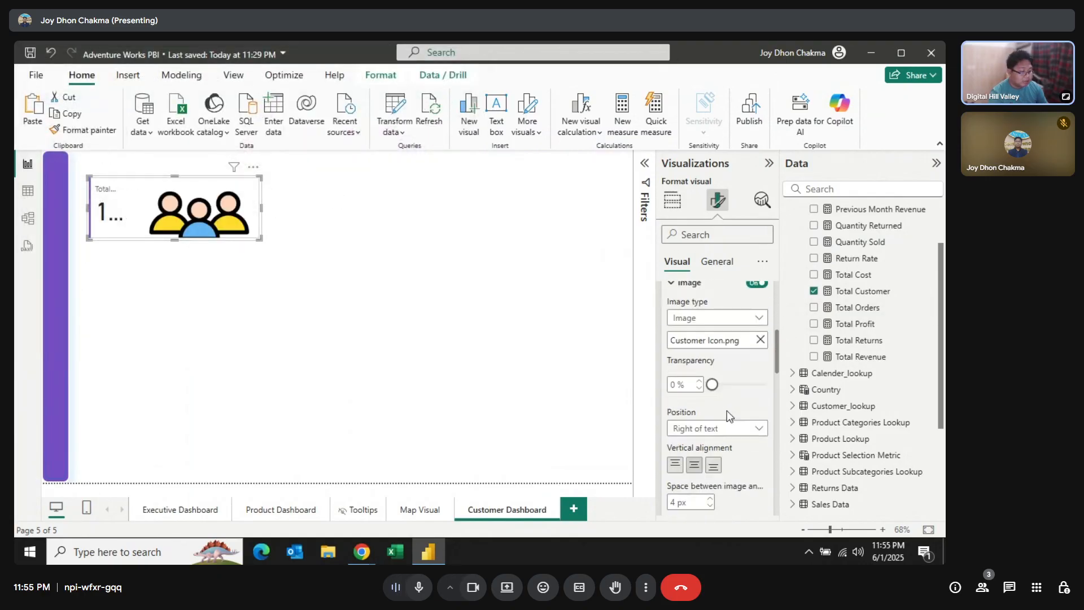
{"action": "left_click", "coordinate": [734, 360]}
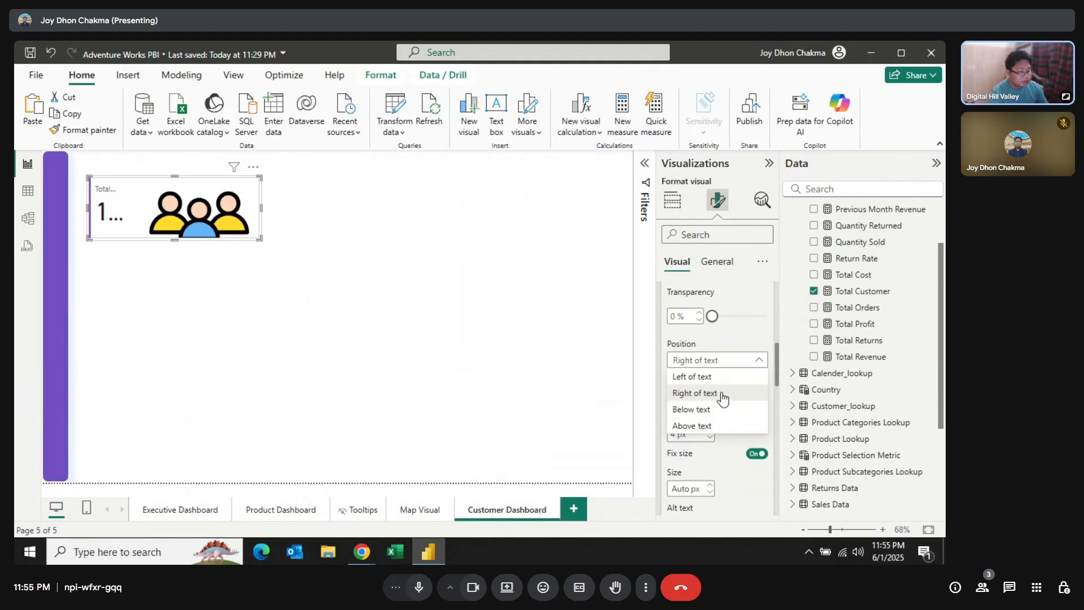
{"action": "left_click", "coordinate": [710, 376]}
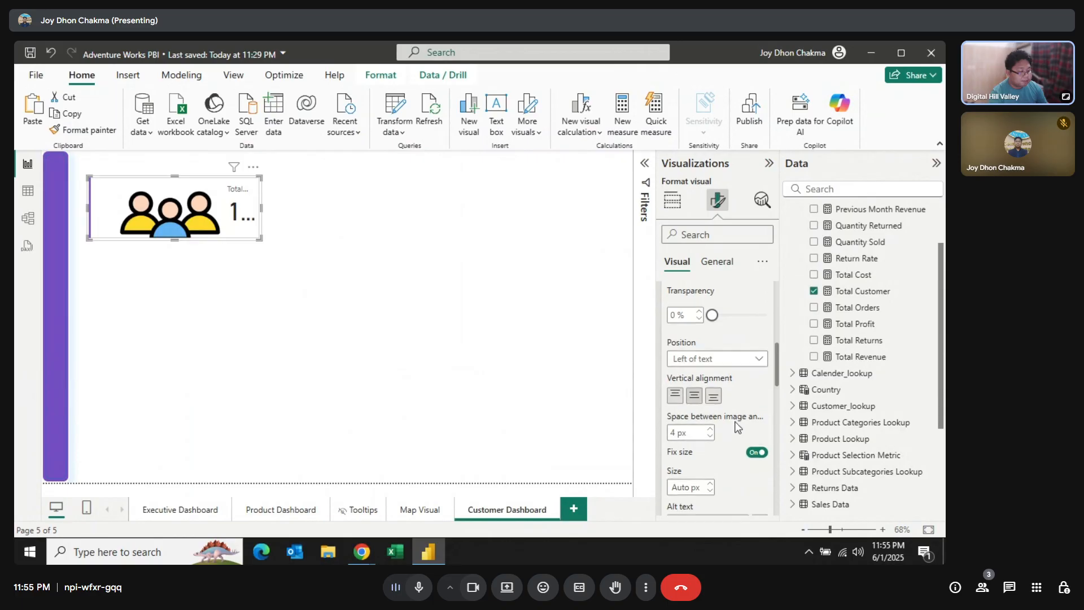
{"action": "scroll", "coordinate": [734, 418], "scroll_direction": "down", "scroll_amount": 2}
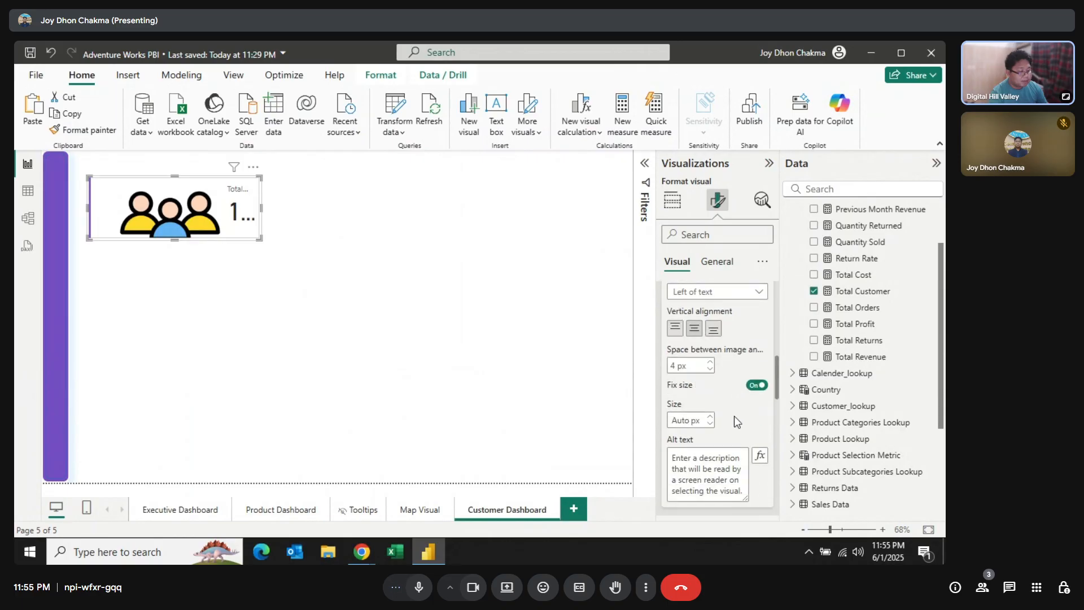
{"action": "left_click", "coordinate": [714, 332]}
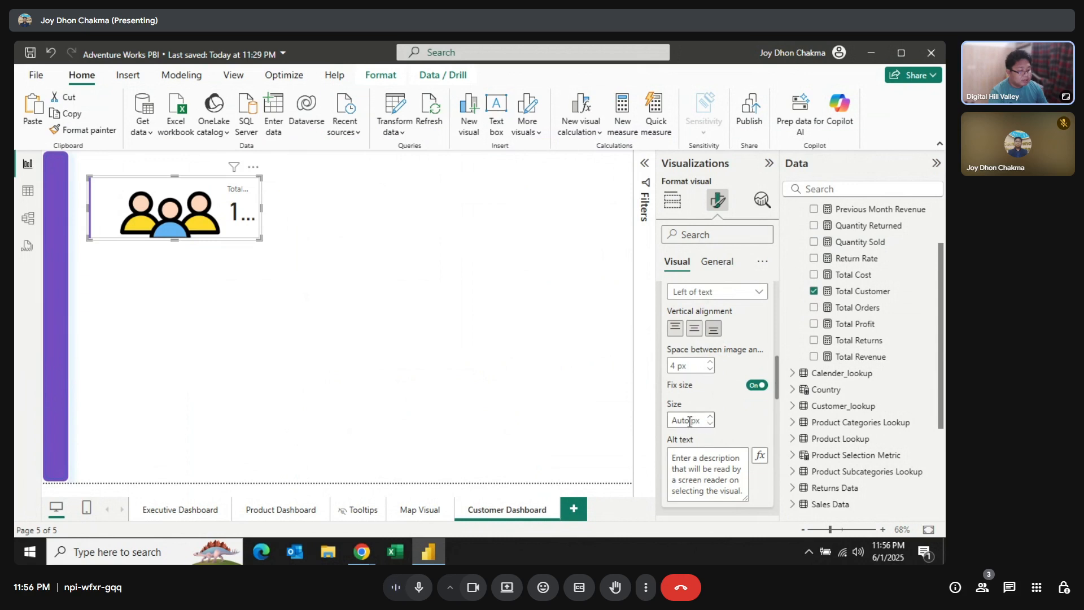
Set the fixed size of the Total Customer card's image to 85 px.
{"action": "type", "text": "80"}
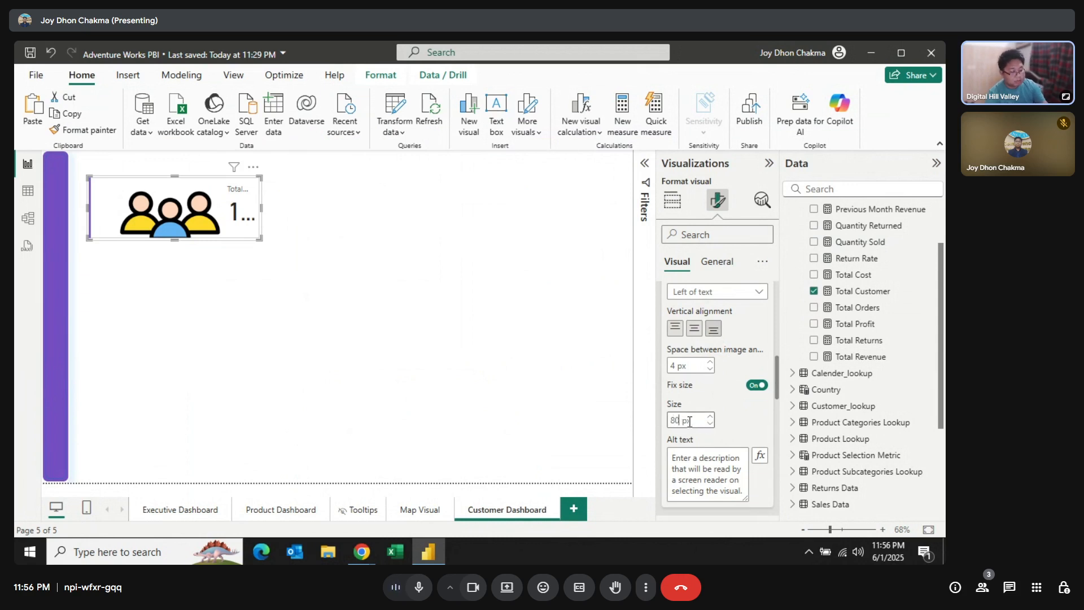
{"action": "key", "text": "Return"}
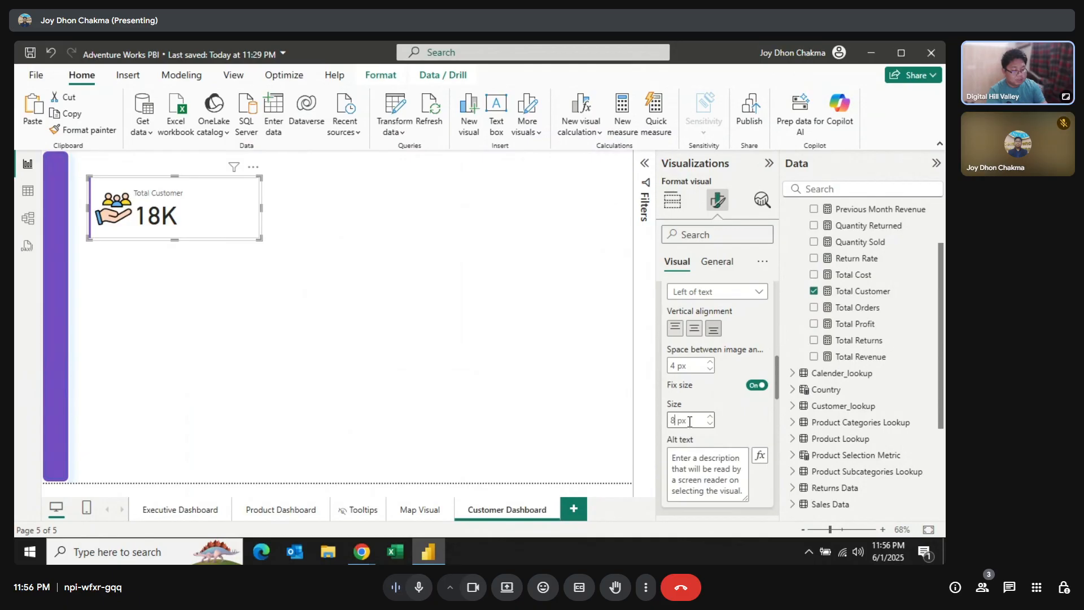
{"action": "type", "text": "5"}
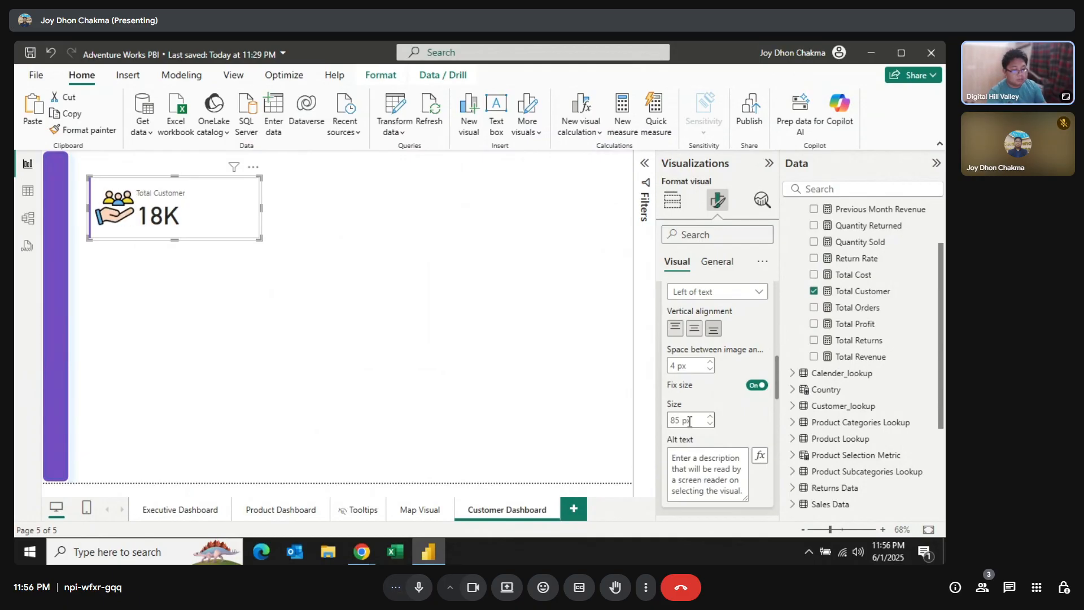
{"action": "left_click", "coordinate": [727, 402]}
{"action": "scroll", "coordinate": [728, 403], "scroll_direction": "down", "scroll_amount": 3}
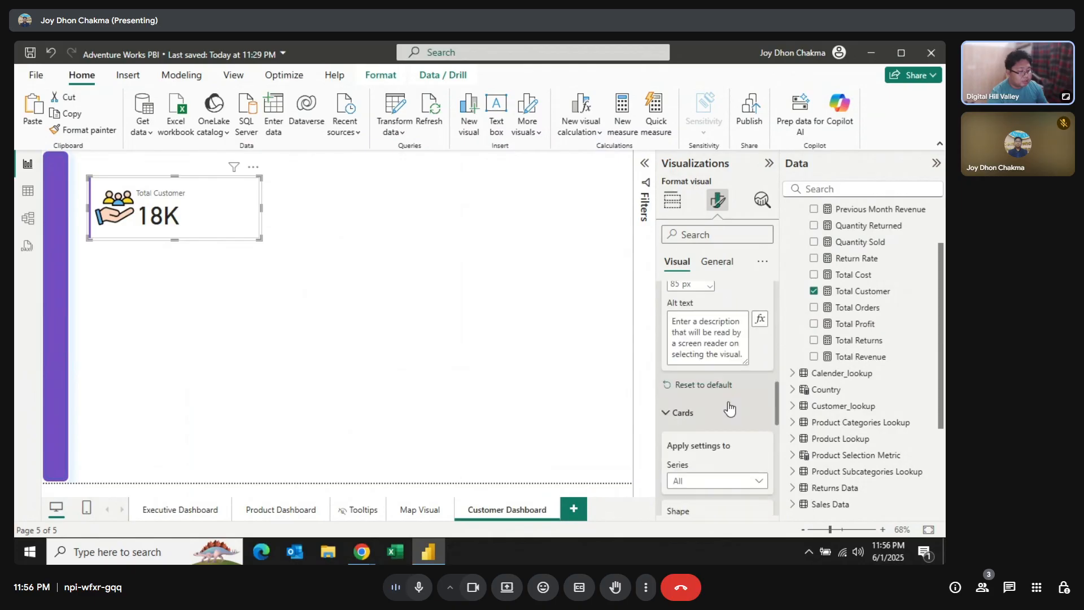
Set the font size of the Total Customer card's callout value to 48.
{"action": "scroll", "coordinate": [729, 407], "scroll_direction": "up", "scroll_amount": 10}
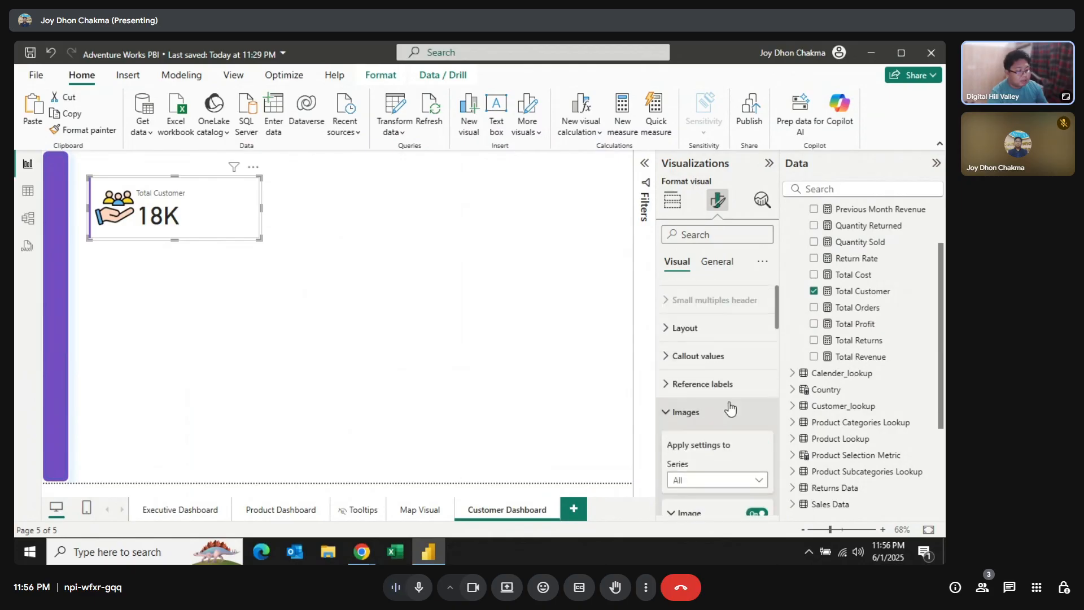
{"action": "scroll", "coordinate": [729, 404], "scroll_direction": "up", "scroll_amount": 1}
{"action": "left_click", "coordinate": [685, 353]}
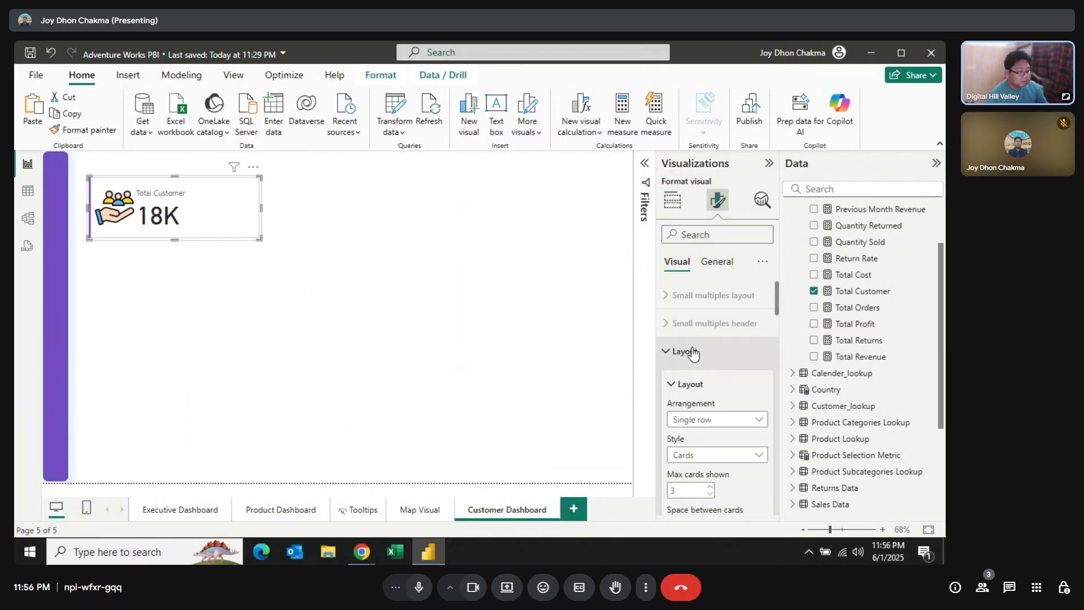
{"action": "left_click", "coordinate": [685, 354]}
{"action": "left_click", "coordinate": [698, 380]}
{"action": "scroll", "coordinate": [713, 402], "scroll_direction": "down", "scroll_amount": 2}
{"action": "scroll", "coordinate": [714, 405], "scroll_direction": "down", "scroll_amount": 2}
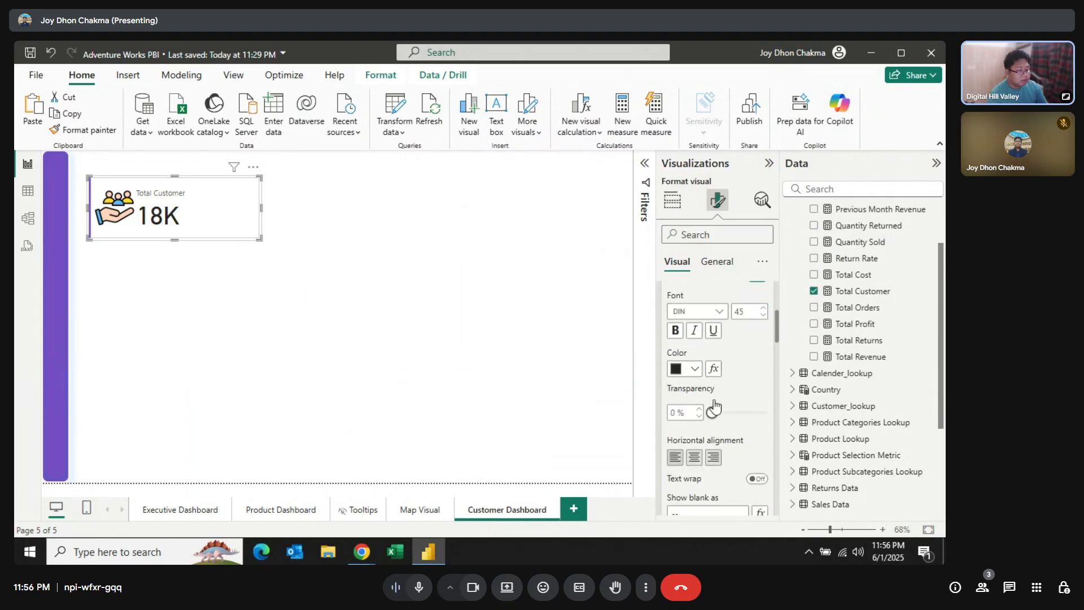
{"action": "left_click", "coordinate": [764, 307]}
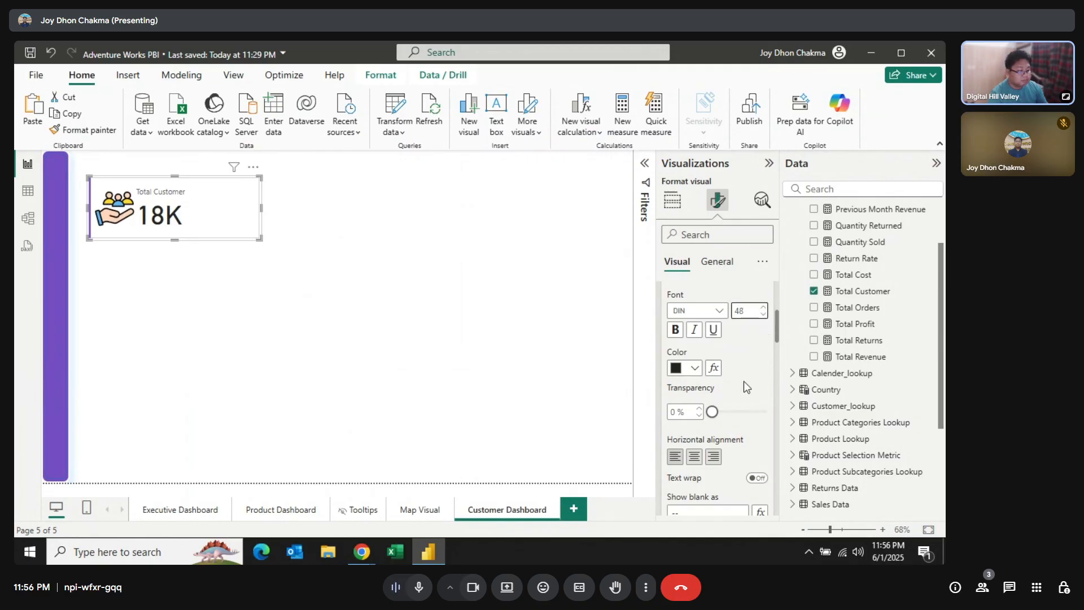
Change the colour of the Total Customer card's label to black.
{"action": "scroll", "coordinate": [744, 381], "scroll_direction": "up", "scroll_amount": 5}
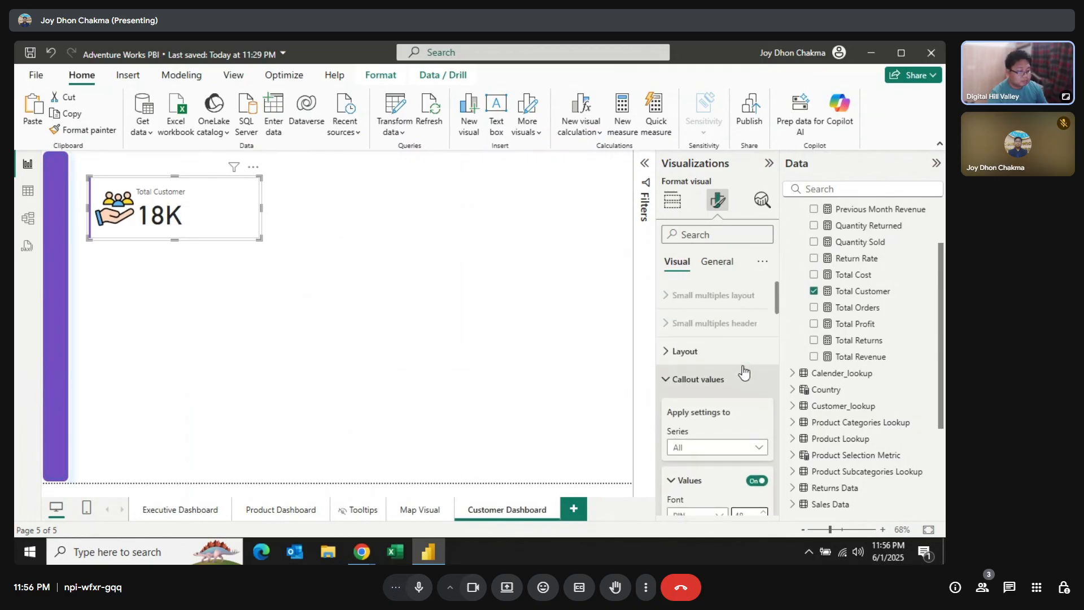
{"action": "scroll", "coordinate": [737, 379], "scroll_direction": "down", "scroll_amount": 5}
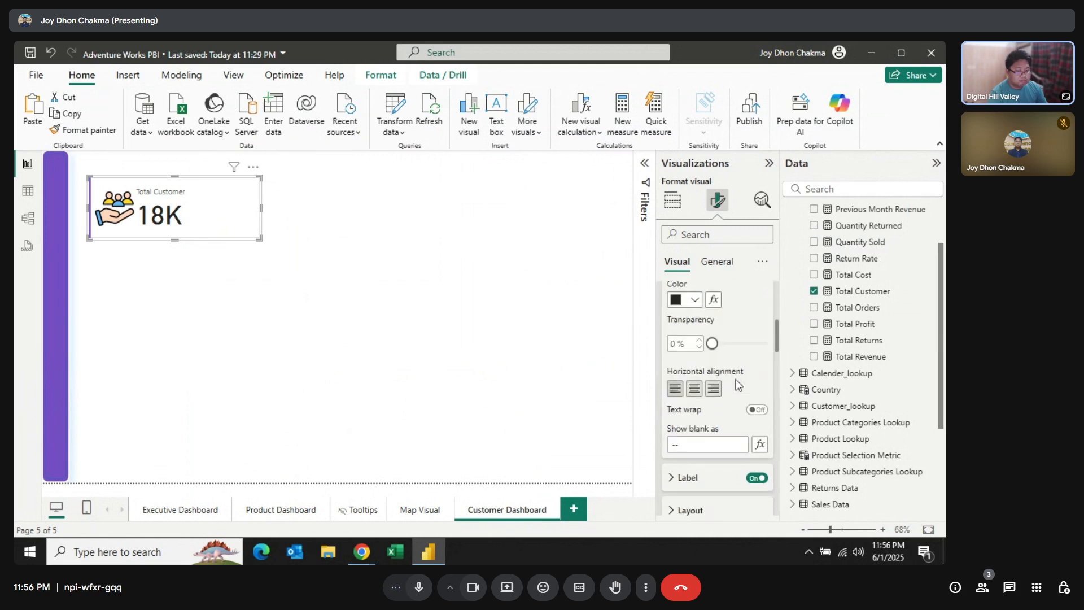
{"action": "scroll", "coordinate": [736, 379], "scroll_direction": "down", "scroll_amount": 4}
{"action": "scroll", "coordinate": [716, 347], "scroll_direction": "up", "scroll_amount": 1}
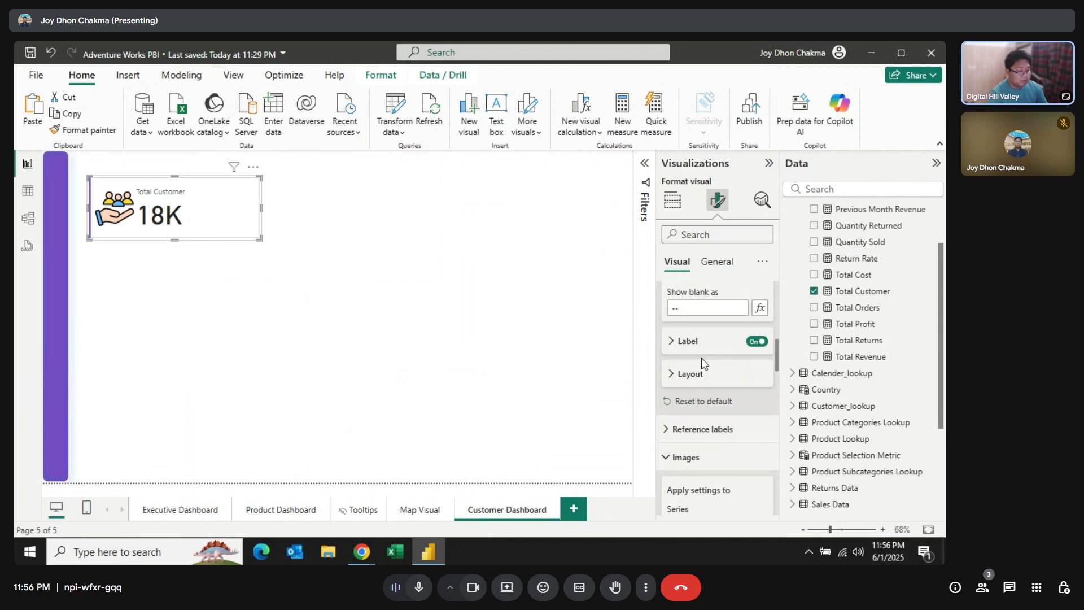
{"action": "left_click", "coordinate": [703, 345]}
{"action": "scroll", "coordinate": [713, 402], "scroll_direction": "down", "scroll_amount": 3}
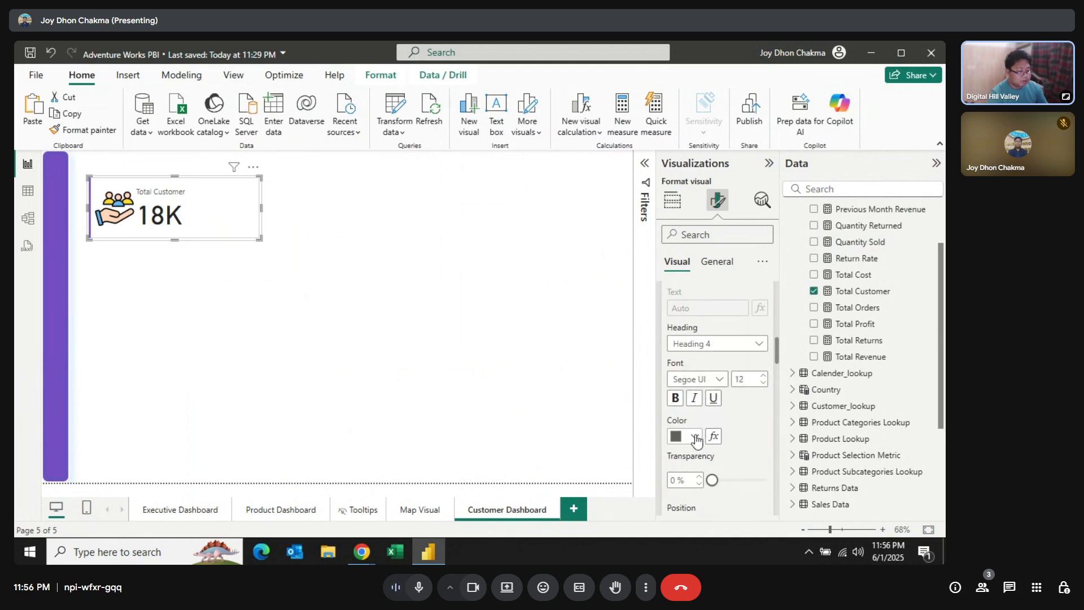
{"action": "left_click", "coordinate": [695, 437]}
{"action": "left_click", "coordinate": [744, 378]}
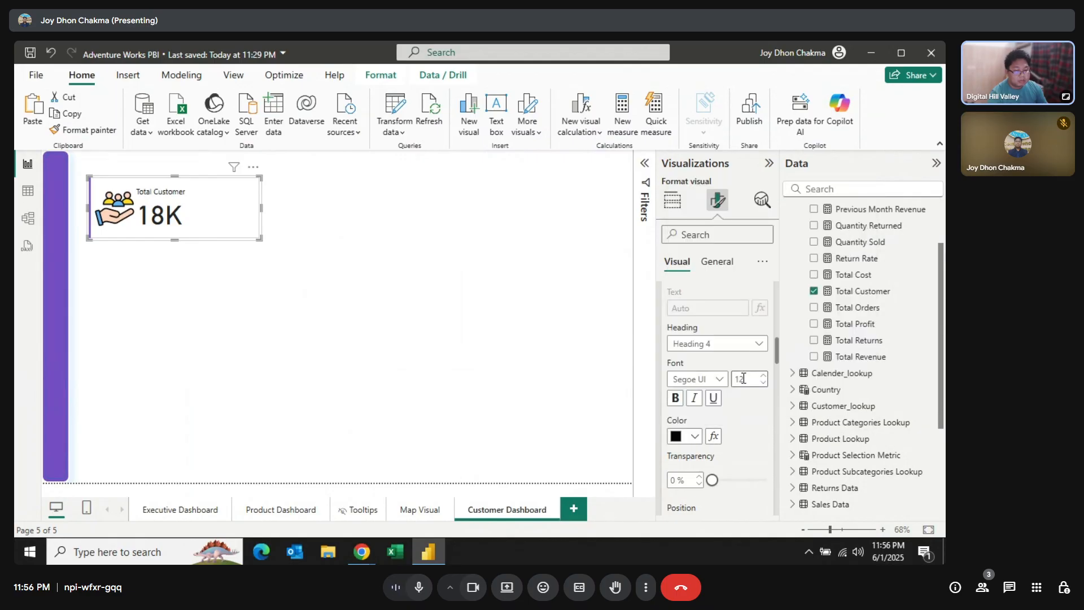
Make the Total Customer card's label bold and set its font size to 16.
{"action": "left_click", "coordinate": [683, 397]}
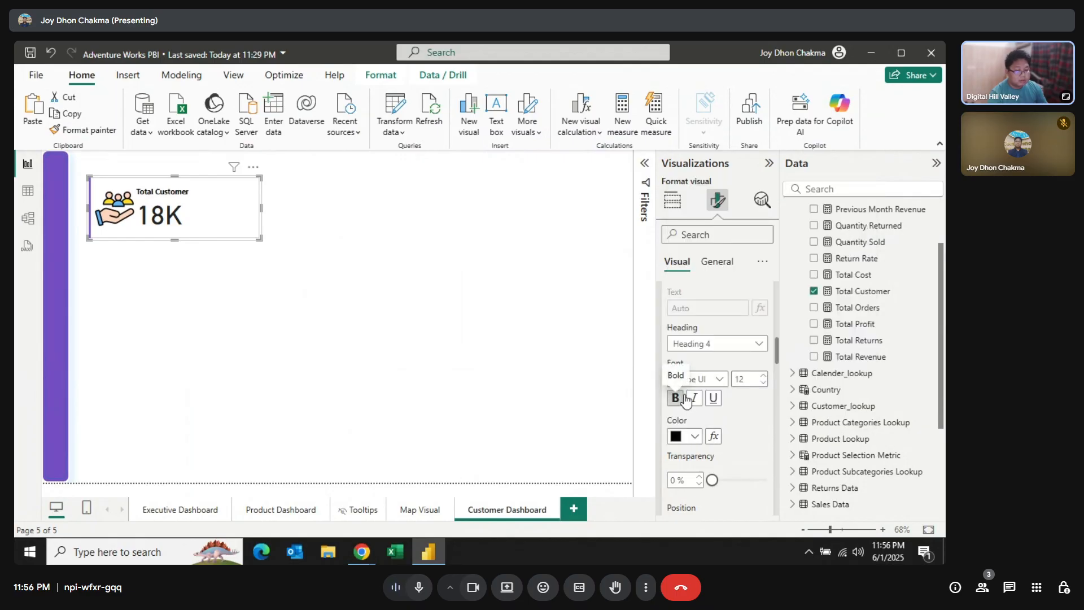
{"action": "left_click", "coordinate": [766, 376]}
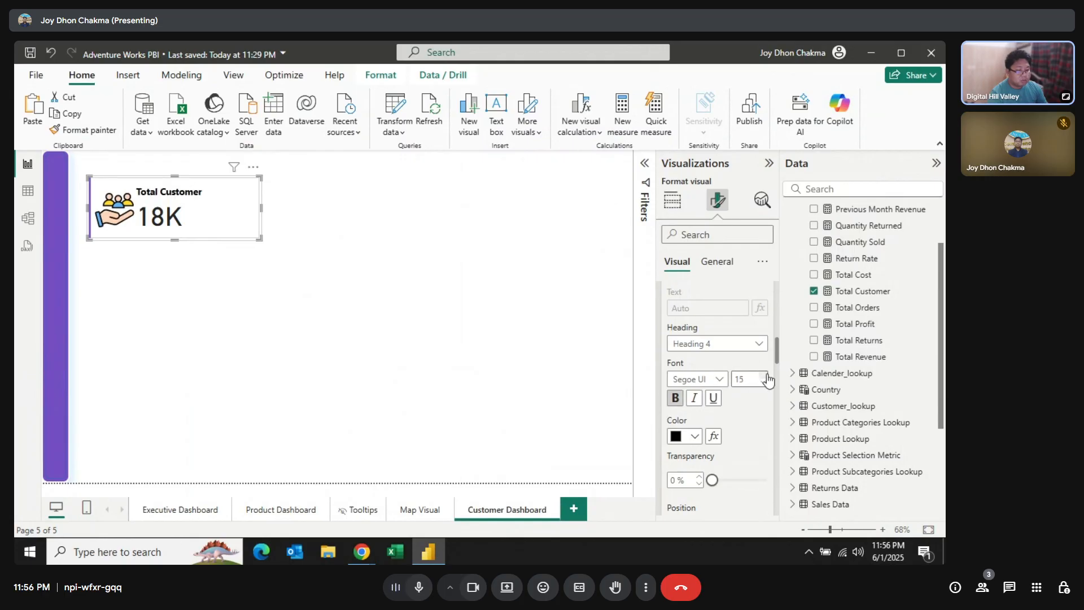
{"action": "scroll", "coordinate": [743, 415], "scroll_direction": "up", "scroll_amount": 2}
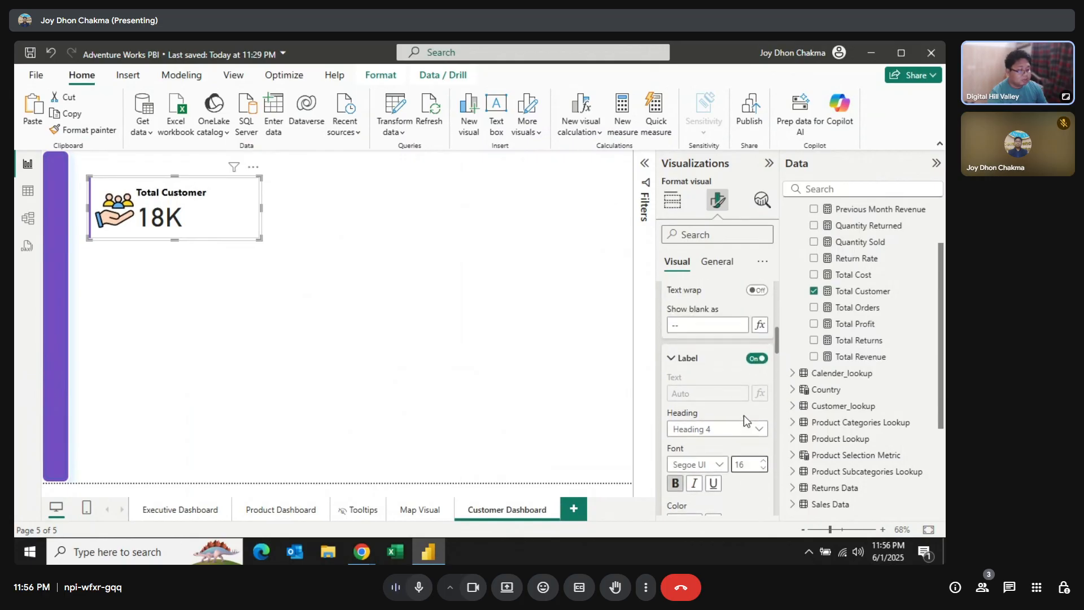
{"action": "scroll", "coordinate": [743, 415], "scroll_direction": "down", "scroll_amount": 4}
{"action": "scroll", "coordinate": [745, 423], "scroll_direction": "down", "scroll_amount": 1}
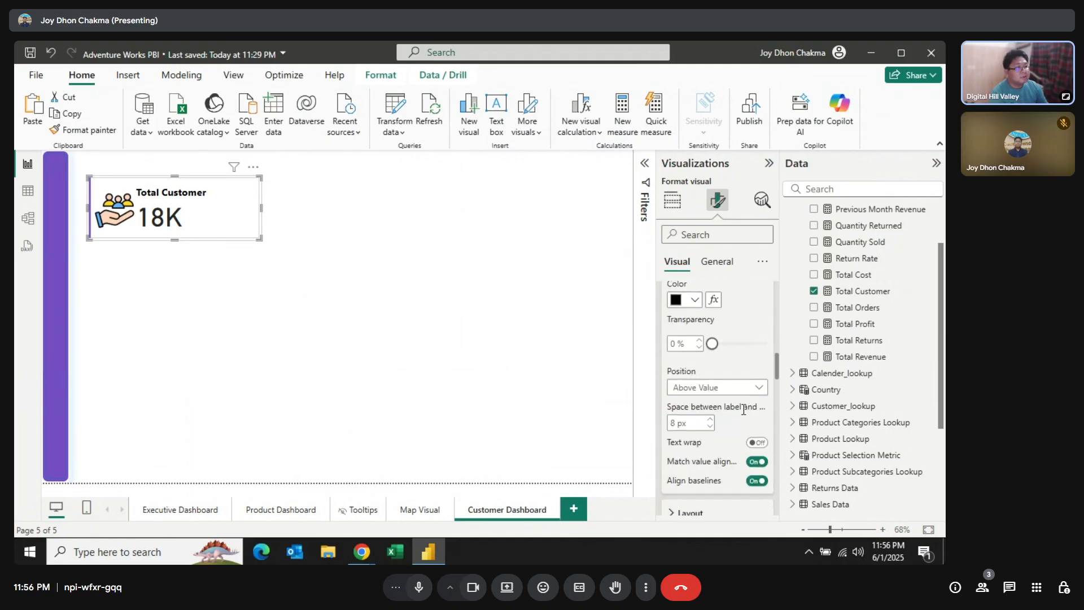
Rename the card's Total Customer field for this visual to "Total Number of Customer" and widen the card until the full label fits.
{"action": "left_click", "coordinate": [677, 206]}
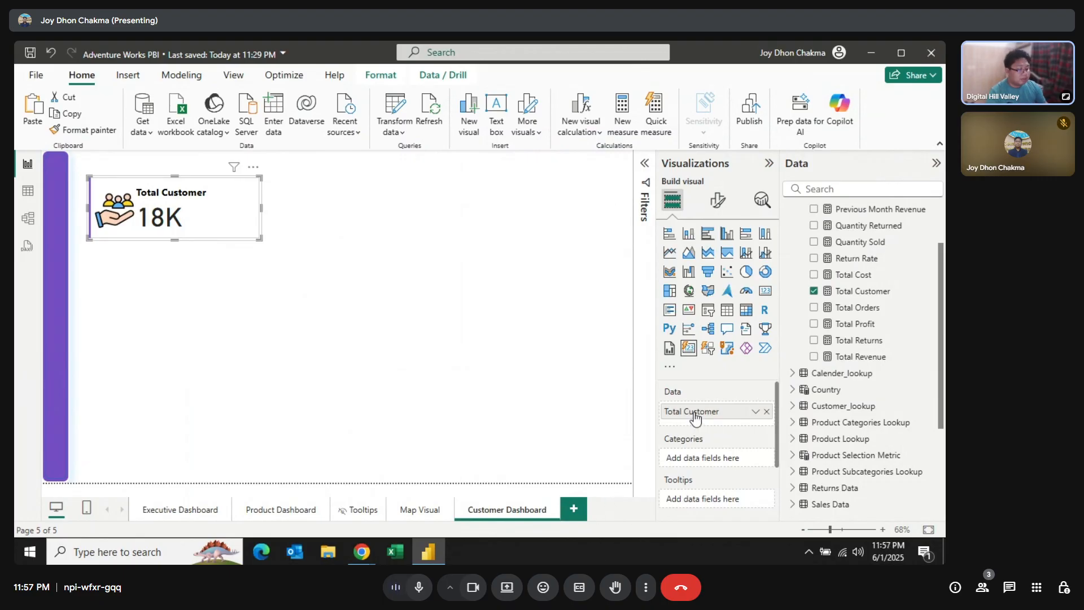
{"action": "double_click", "coordinate": [695, 415]}
{"action": "type", "text": "T"}
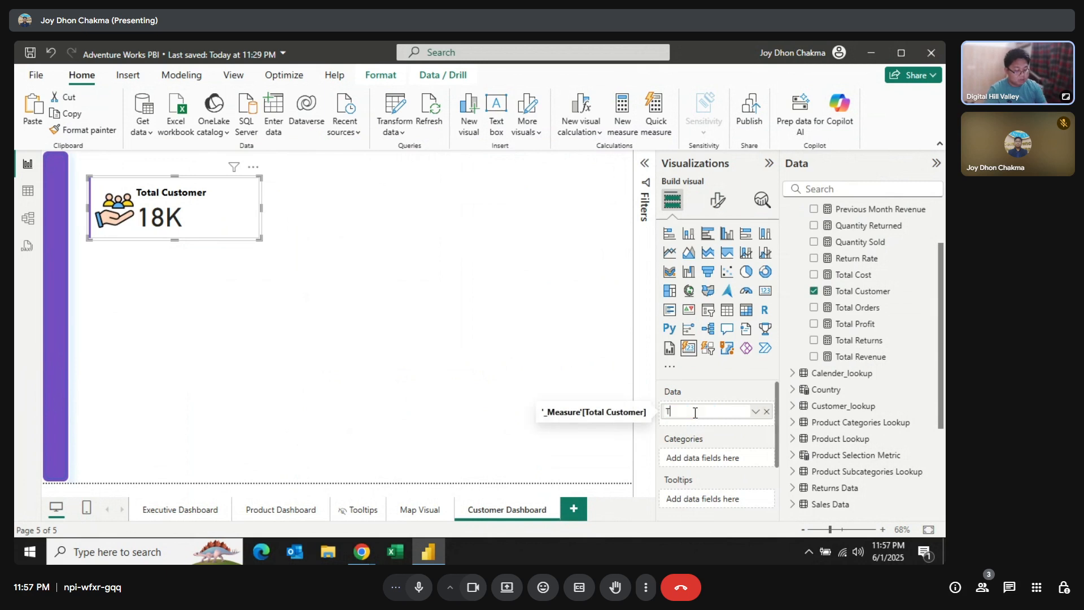
{"action": "type", "text": "otal "}
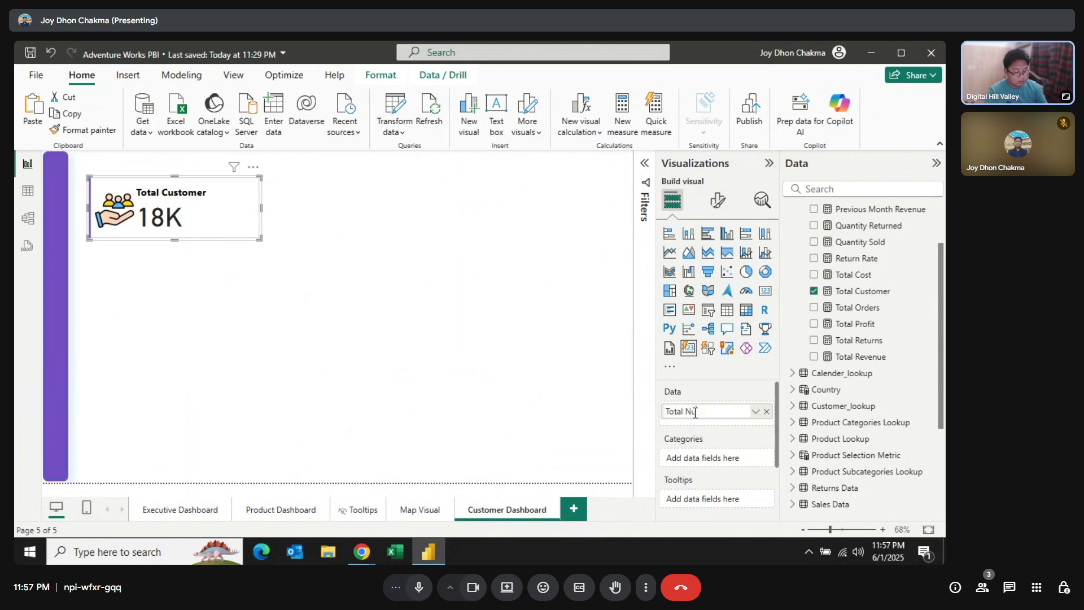
{"action": "type", "text": "Number of Cusgtome"}
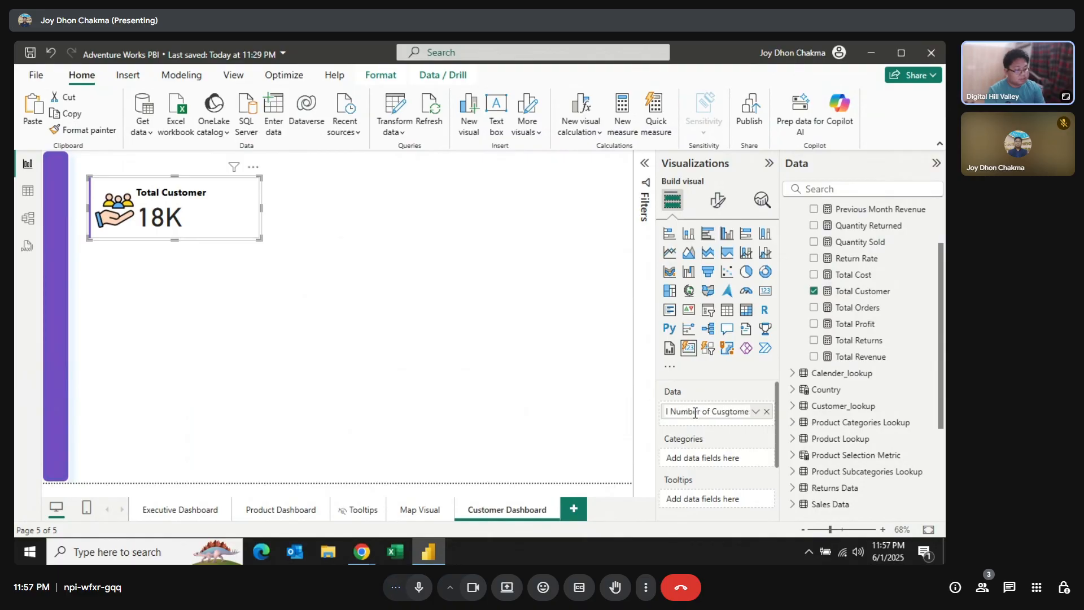
{"action": "key", "text": "BackSpace"}
{"action": "key", "text": "BackSpace"}
{"action": "key", "text": "BackSpace"}
{"action": "key", "text": "BackSpace"}
{"action": "key", "text": "BackSpace"}
{"action": "type", "text": "to"}
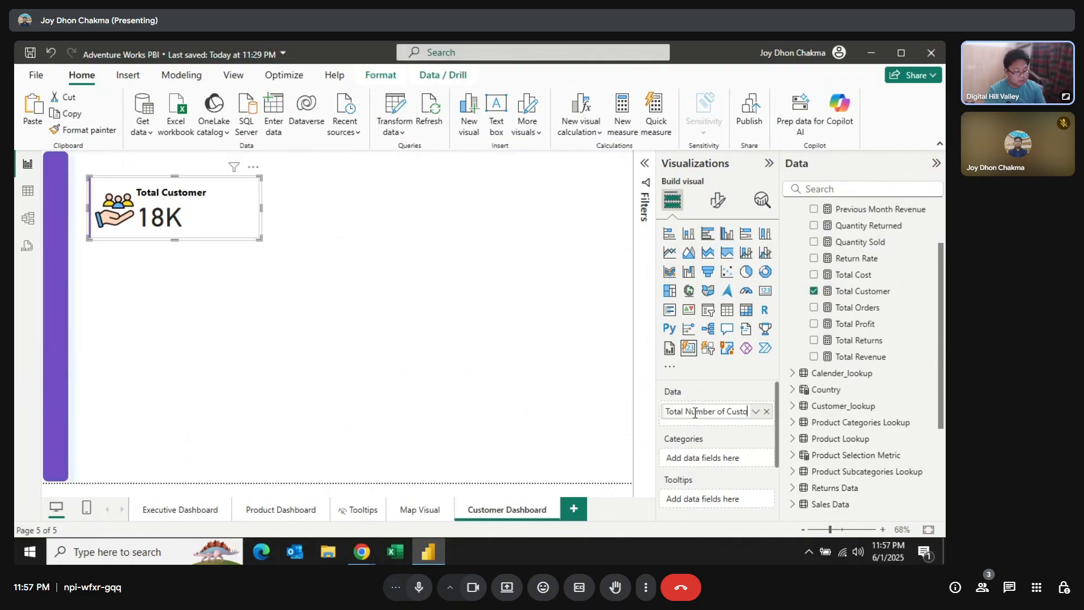
{"action": "type", "text": "mer"}
{"action": "key", "text": "Return"}
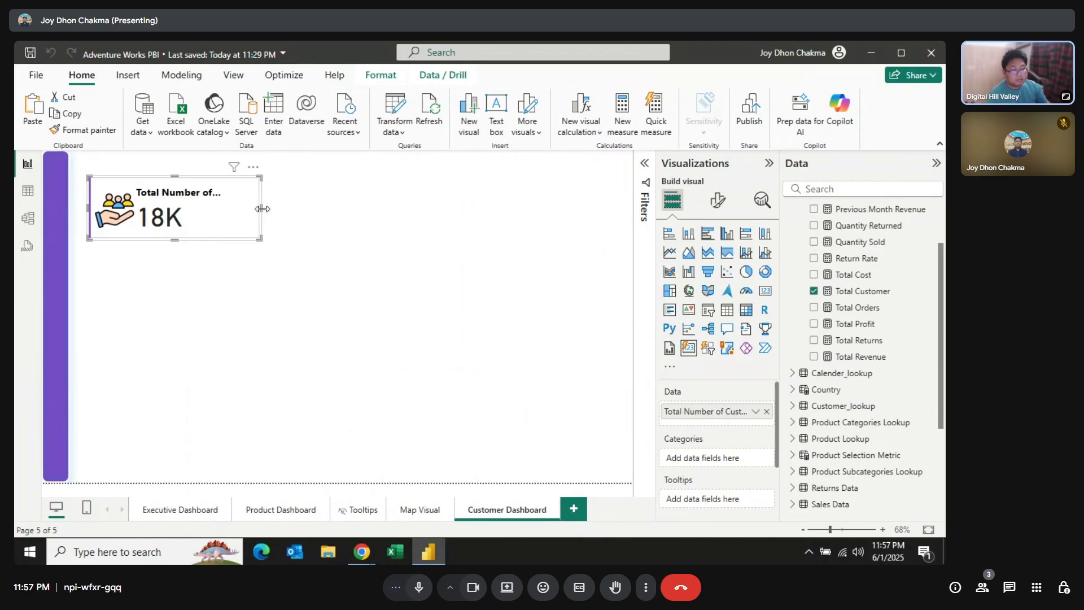
{"action": "left_click_drag", "start_coordinate": [261, 208], "coordinate": [293, 210]}
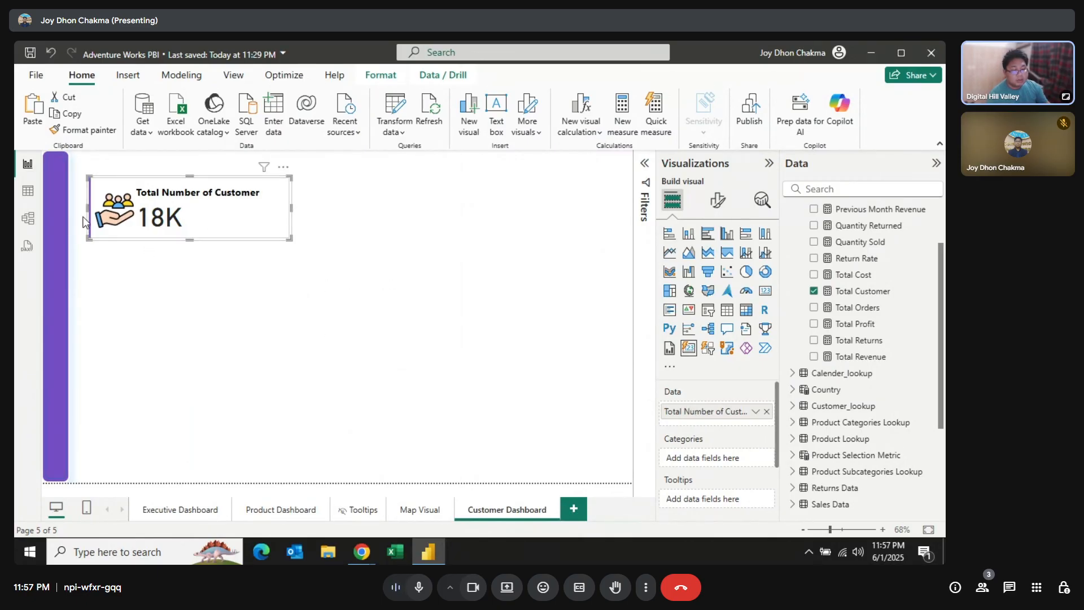
{"action": "left_click", "coordinate": [265, 192]}
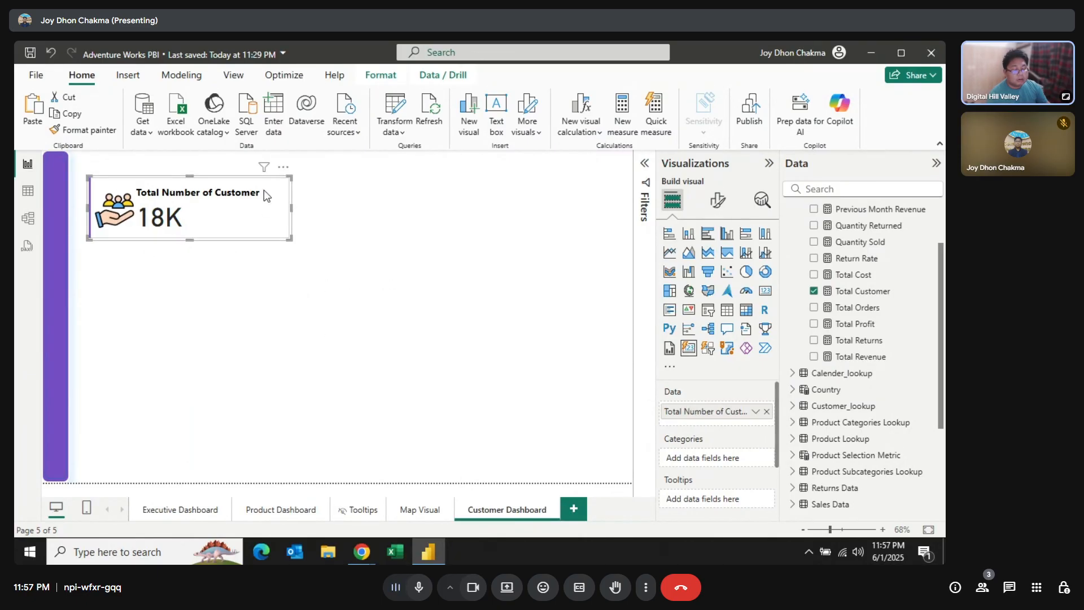
Examine the card's layout formatting options, including the arrangement choices, shape, background, border, overflow and padding.
{"action": "left_click", "coordinate": [718, 199]}
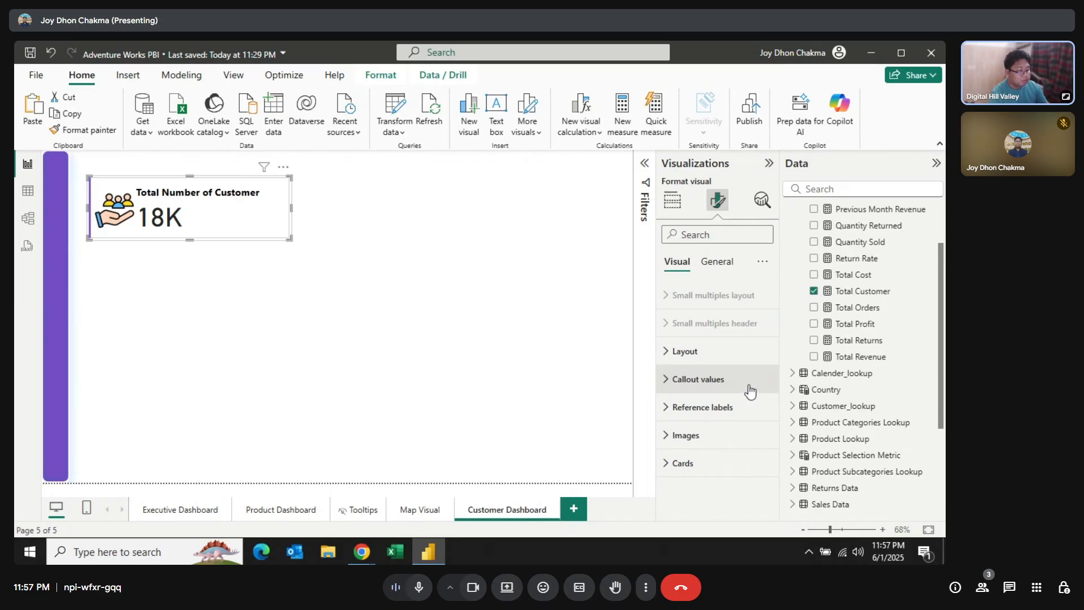
{"action": "left_click", "coordinate": [707, 266]}
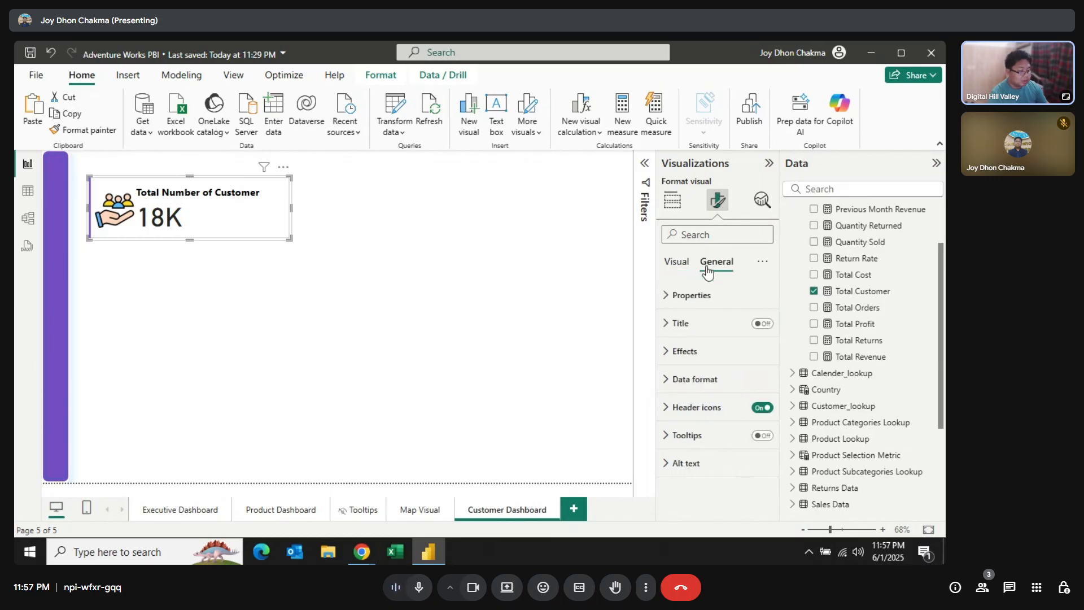
{"action": "left_click", "coordinate": [676, 261]}
{"action": "left_click", "coordinate": [684, 351]}
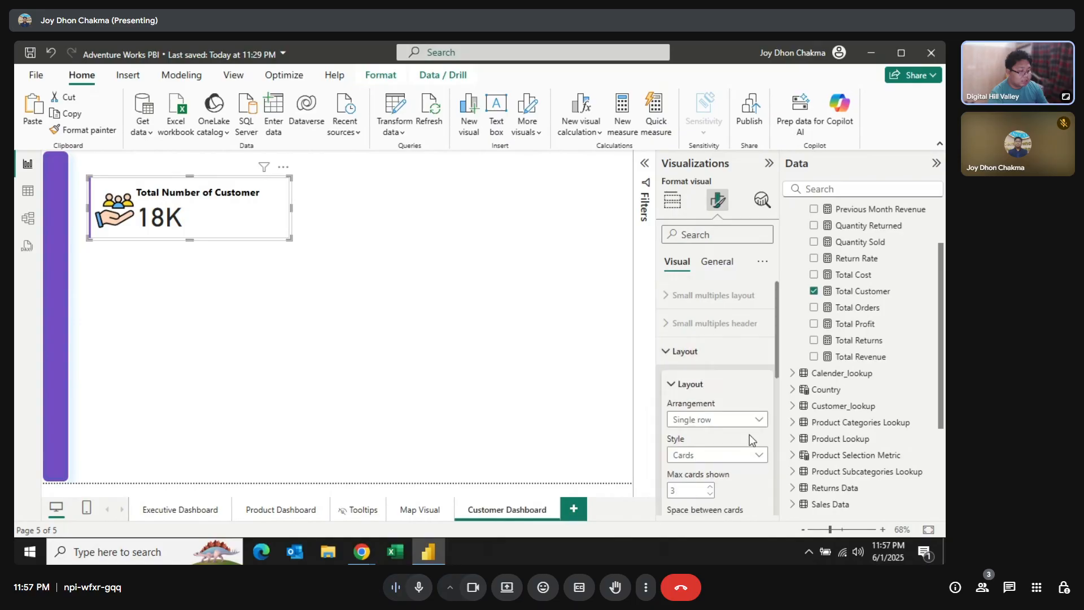
{"action": "scroll", "coordinate": [746, 438], "scroll_direction": "down", "scroll_amount": 2}
{"action": "scroll", "coordinate": [746, 438], "scroll_direction": "up", "scroll_amount": 1}
{"action": "scroll", "coordinate": [746, 438], "scroll_direction": "down", "scroll_amount": 1}
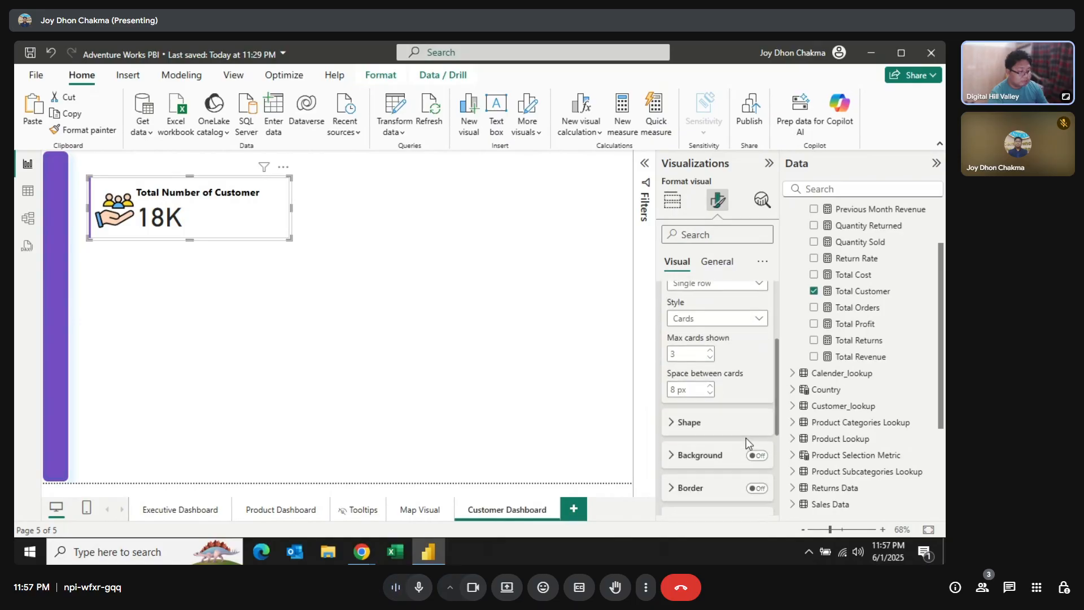
{"action": "scroll", "coordinate": [746, 438], "scroll_direction": "down", "scroll_amount": 2}
{"action": "scroll", "coordinate": [742, 435], "scroll_direction": "down", "scroll_amount": 2}
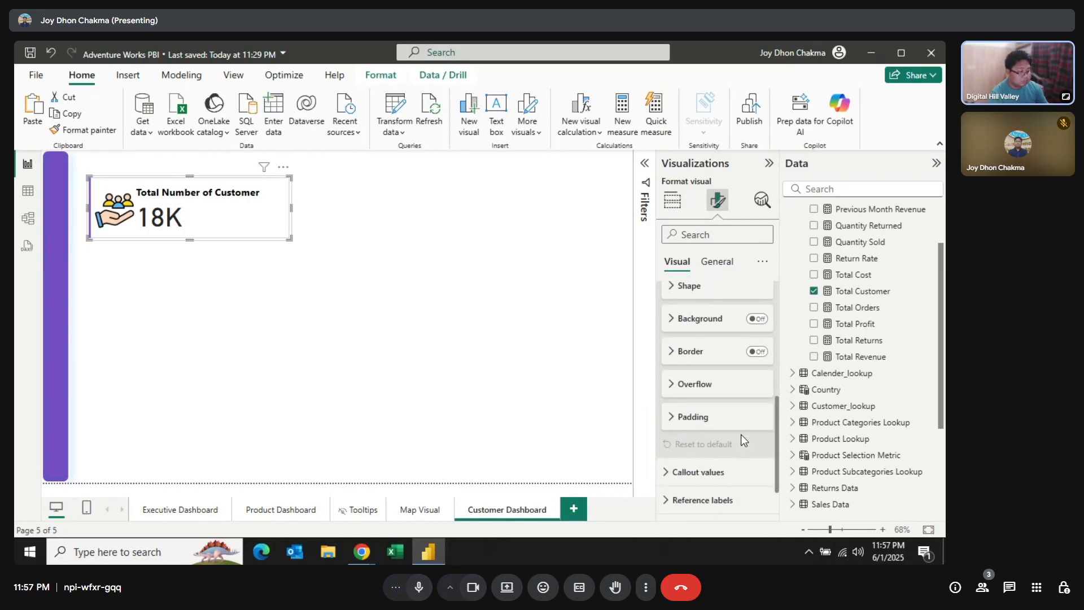
{"action": "scroll", "coordinate": [731, 421], "scroll_direction": "up", "scroll_amount": 2}
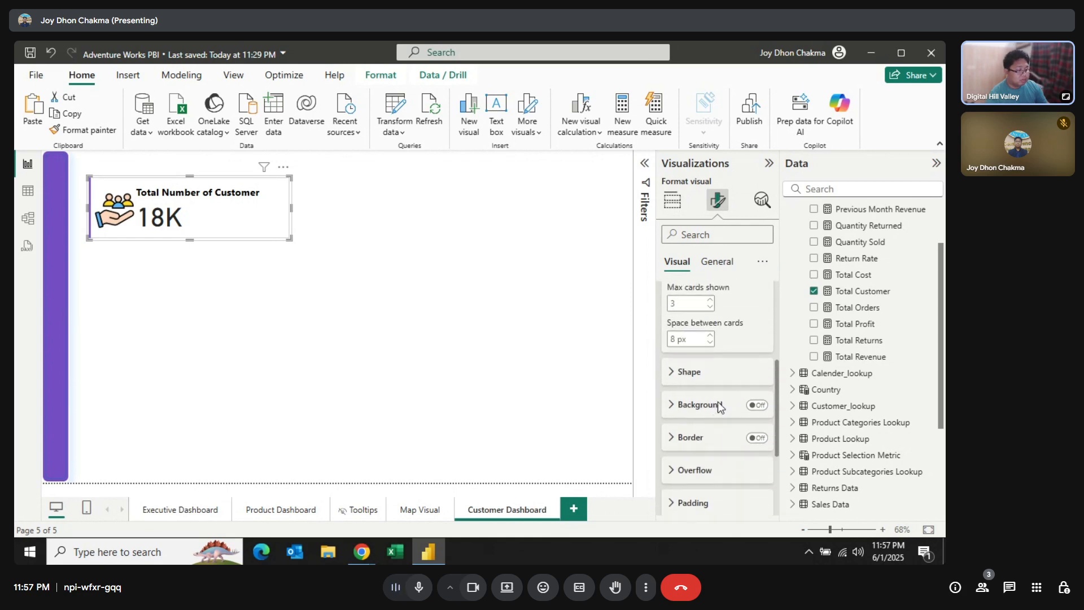
{"action": "scroll", "coordinate": [720, 406], "scroll_direction": "up", "scroll_amount": 3}
{"action": "left_click", "coordinate": [728, 365]}
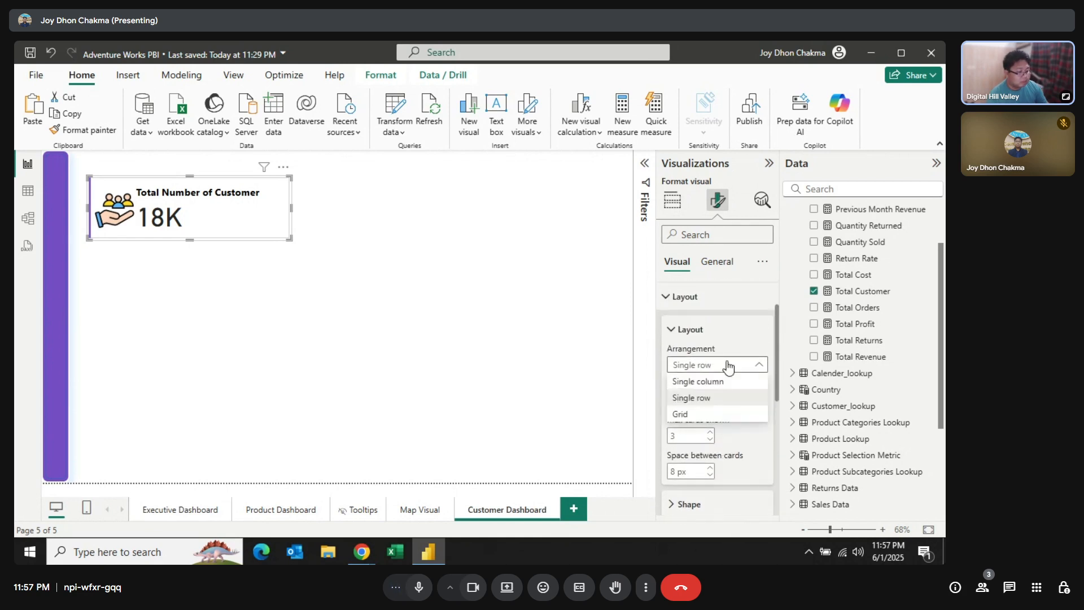
{"action": "left_click", "coordinate": [729, 365]}
{"action": "scroll", "coordinate": [744, 323], "scroll_direction": "up", "scroll_amount": 1}
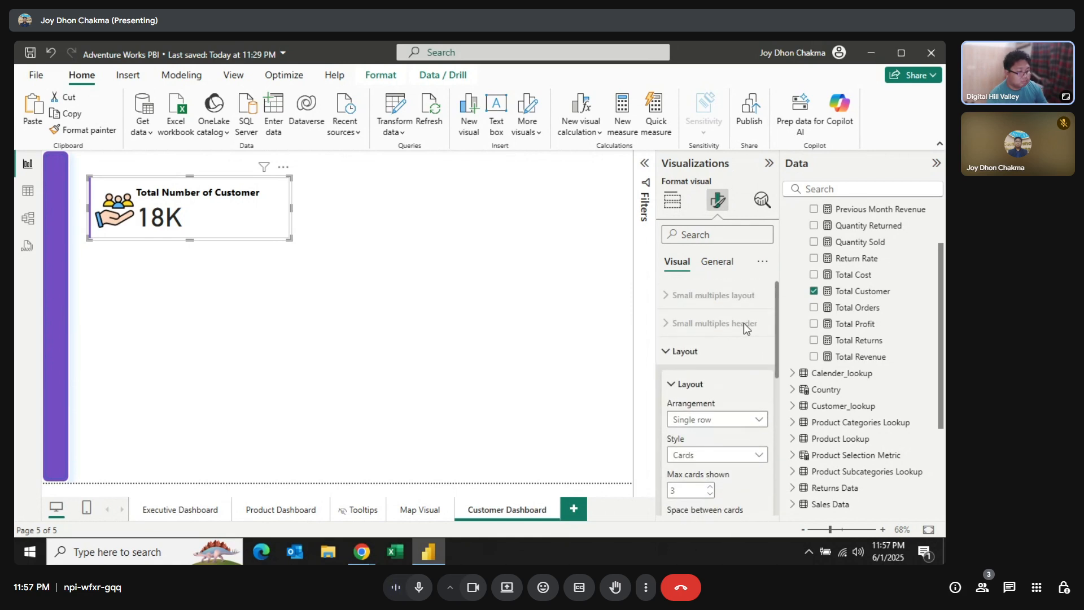
{"action": "scroll", "coordinate": [743, 323], "scroll_direction": "down", "scroll_amount": 1}
{"action": "scroll", "coordinate": [744, 323], "scroll_direction": "down", "scroll_amount": 1}
{"action": "scroll", "coordinate": [738, 356], "scroll_direction": "down", "scroll_amount": 1}
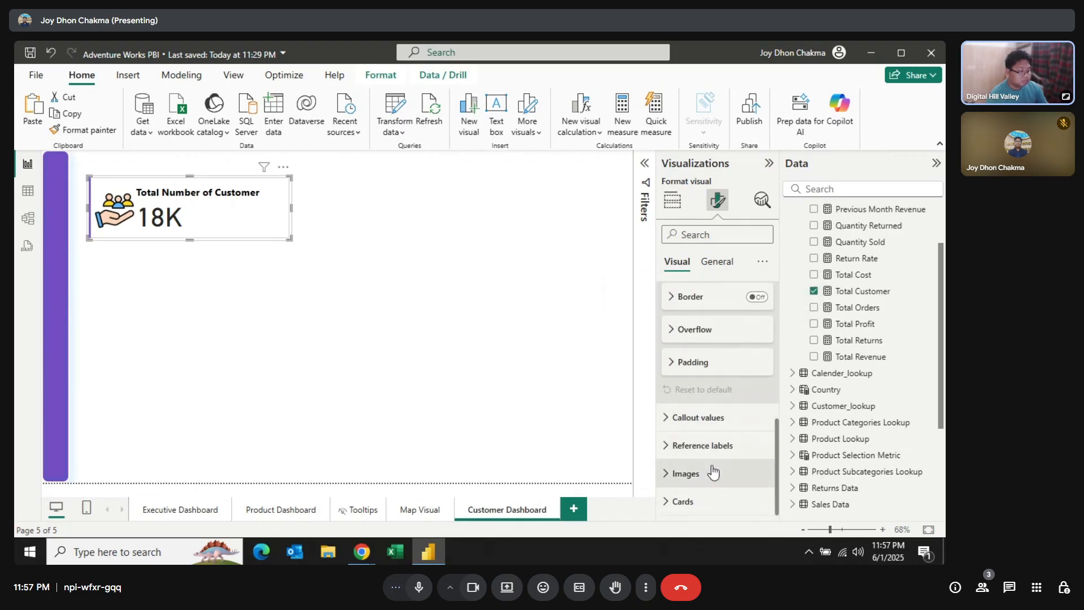
Turn off the border in the customer card's Cards formatting.
{"action": "left_click", "coordinate": [705, 501]}
{"action": "scroll", "coordinate": [731, 457], "scroll_direction": "down", "scroll_amount": 3}
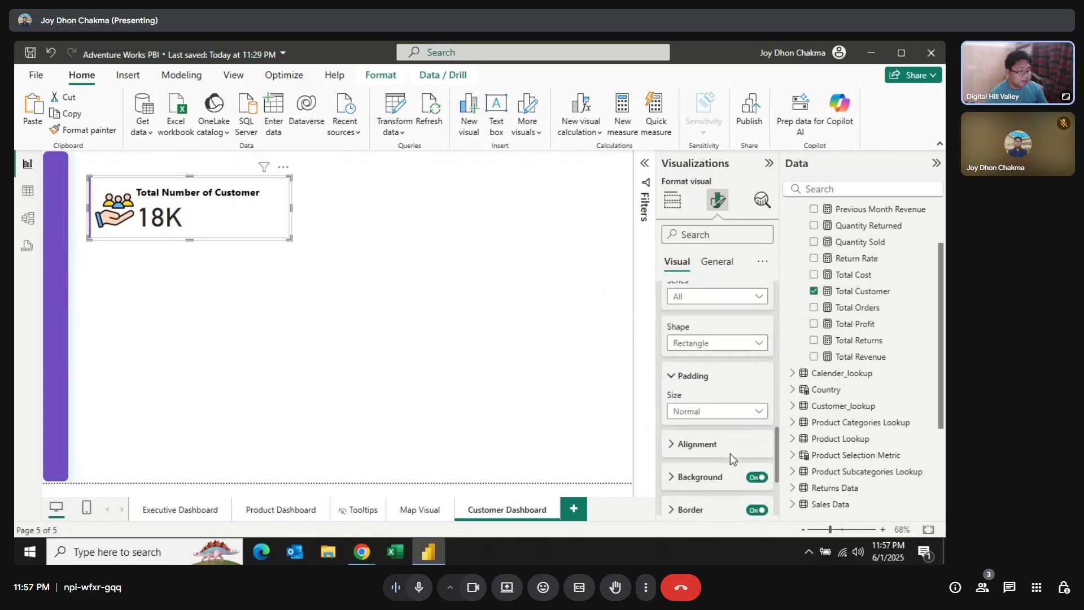
{"action": "scroll", "coordinate": [739, 456], "scroll_direction": "down", "scroll_amount": 3}
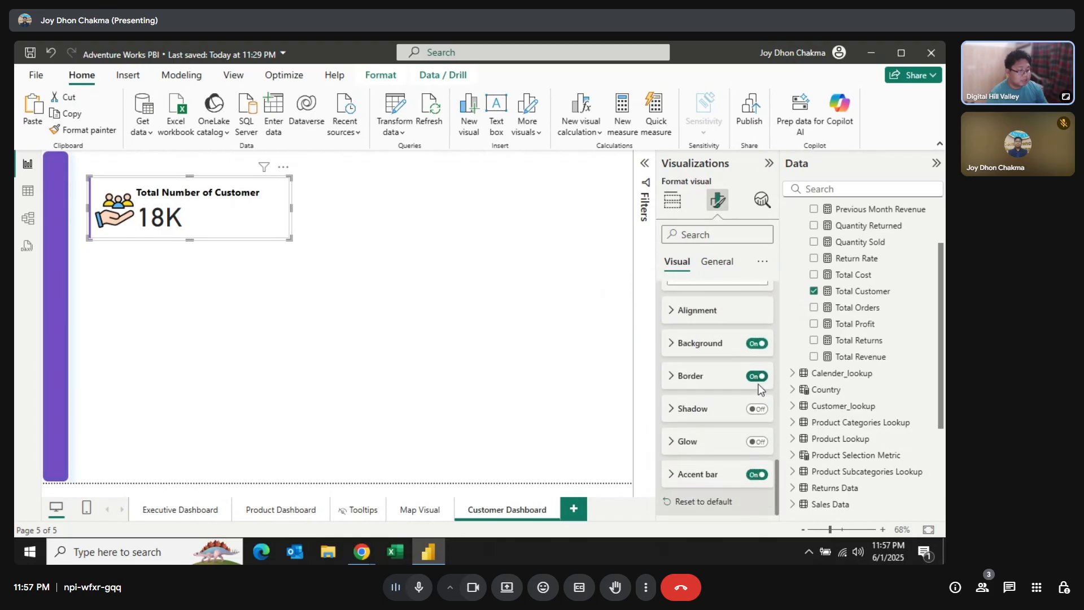
{"action": "left_click", "coordinate": [757, 376]}
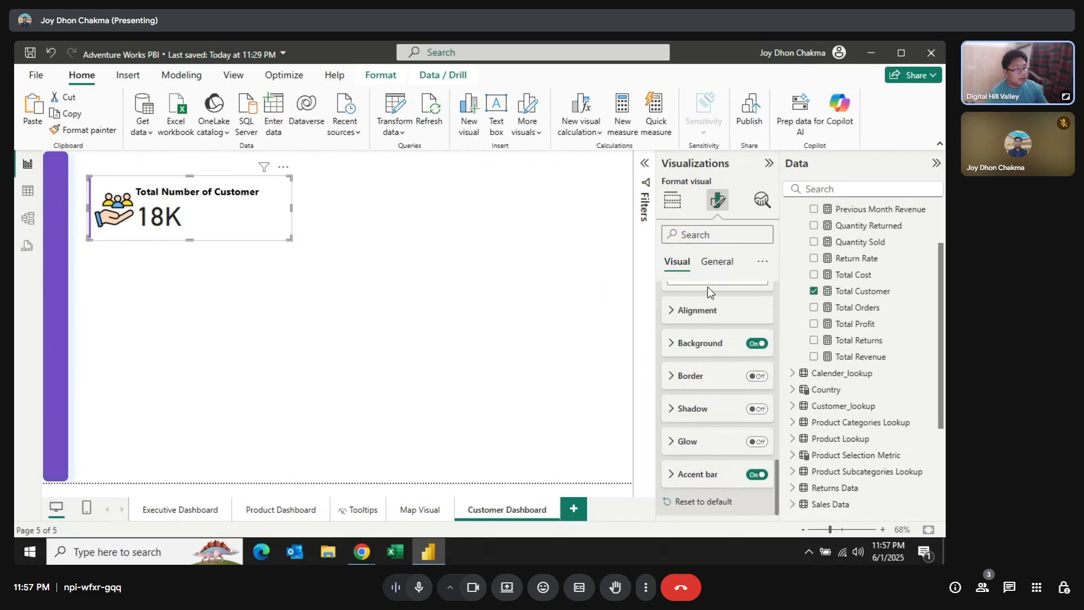
Turn on the visual border and the shadow in the customer card's general effects.
{"action": "left_click", "coordinate": [720, 262]}
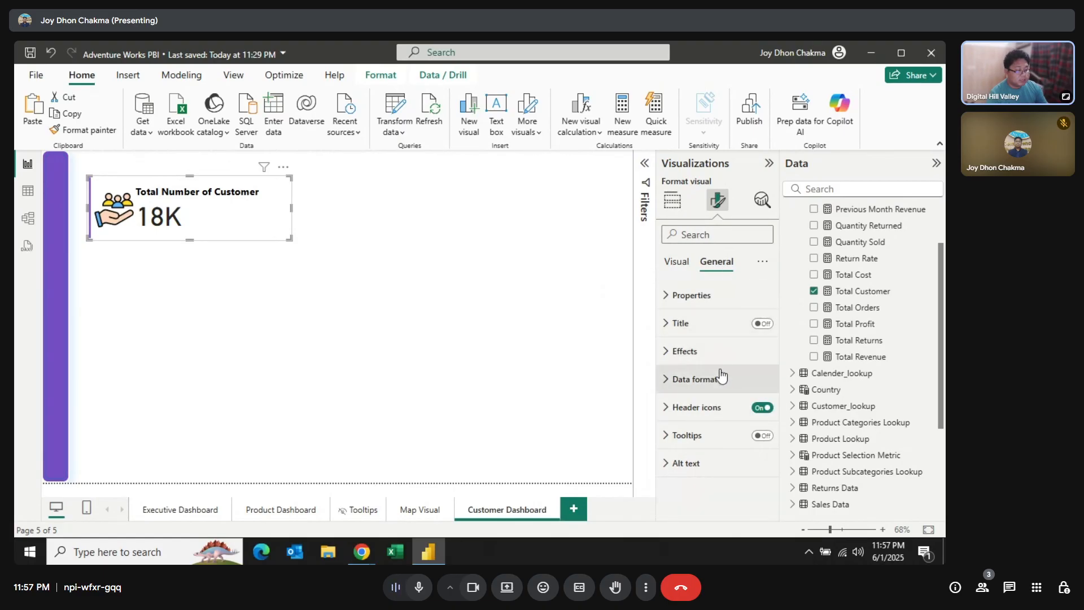
{"action": "left_click", "coordinate": [734, 353]}
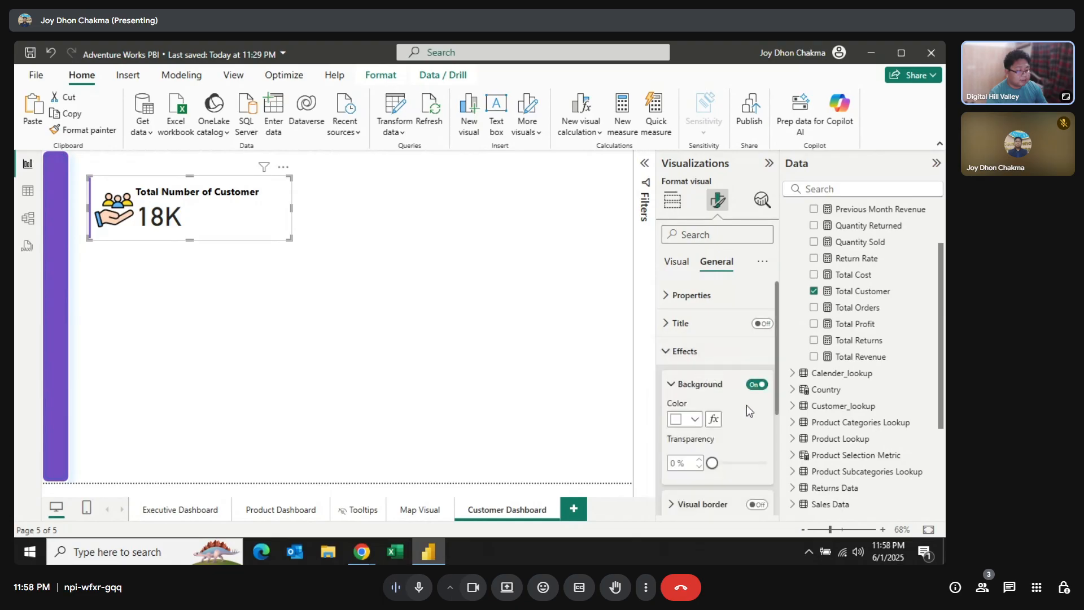
{"action": "scroll", "coordinate": [751, 401], "scroll_direction": "down", "scroll_amount": 4}
{"action": "left_click", "coordinate": [756, 368]}
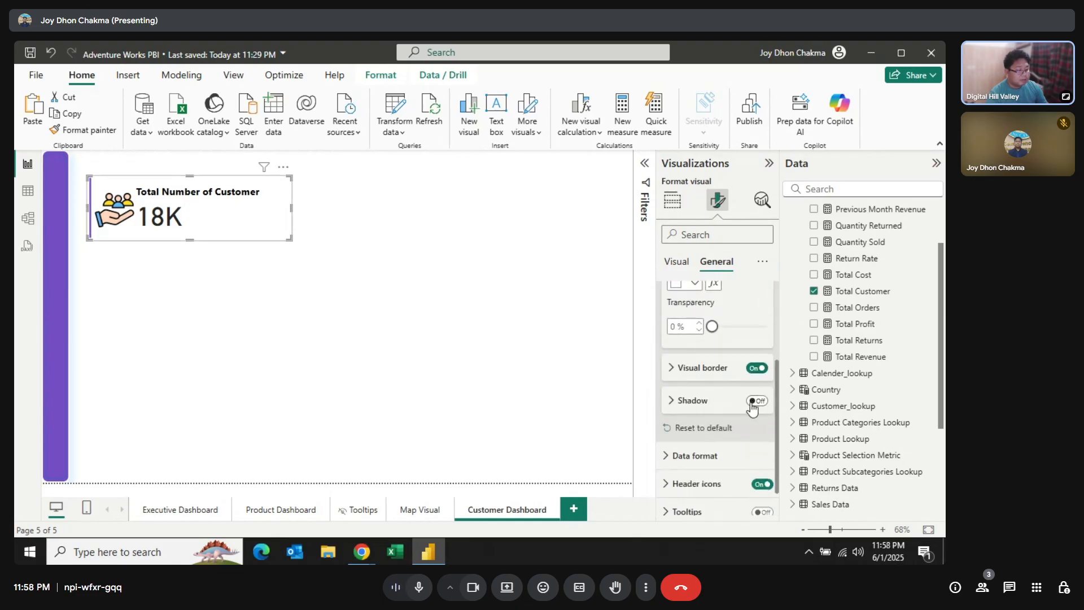
{"action": "left_click", "coordinate": [757, 400]}
Format the card's visual border with the recent purple color, 14 px rounded corners and a 3 px width.
{"action": "left_click", "coordinate": [700, 372]}
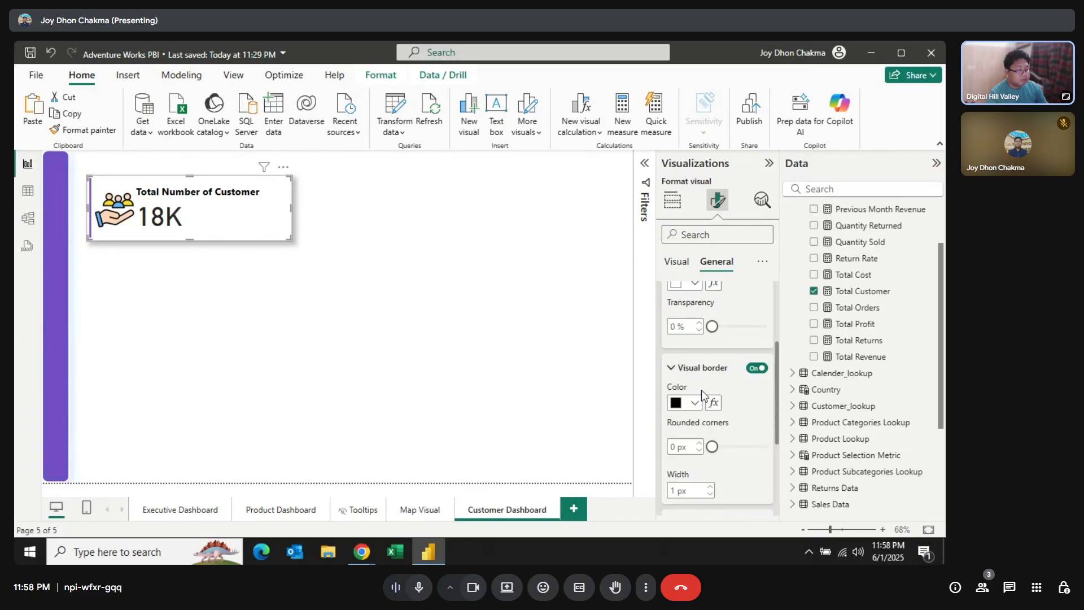
{"action": "left_click", "coordinate": [695, 403]}
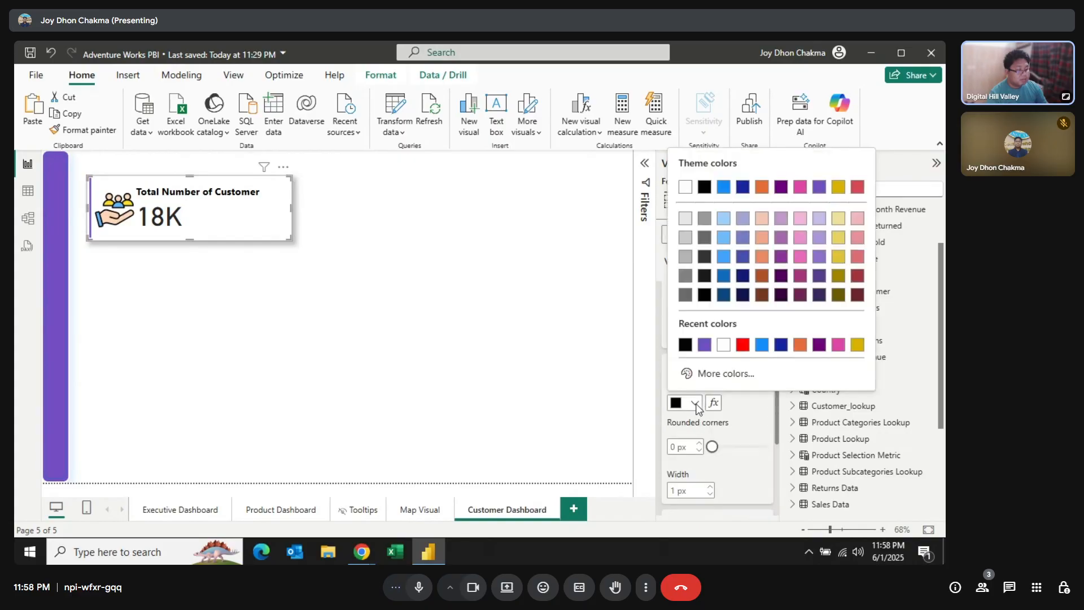
{"action": "left_click", "coordinate": [706, 344]}
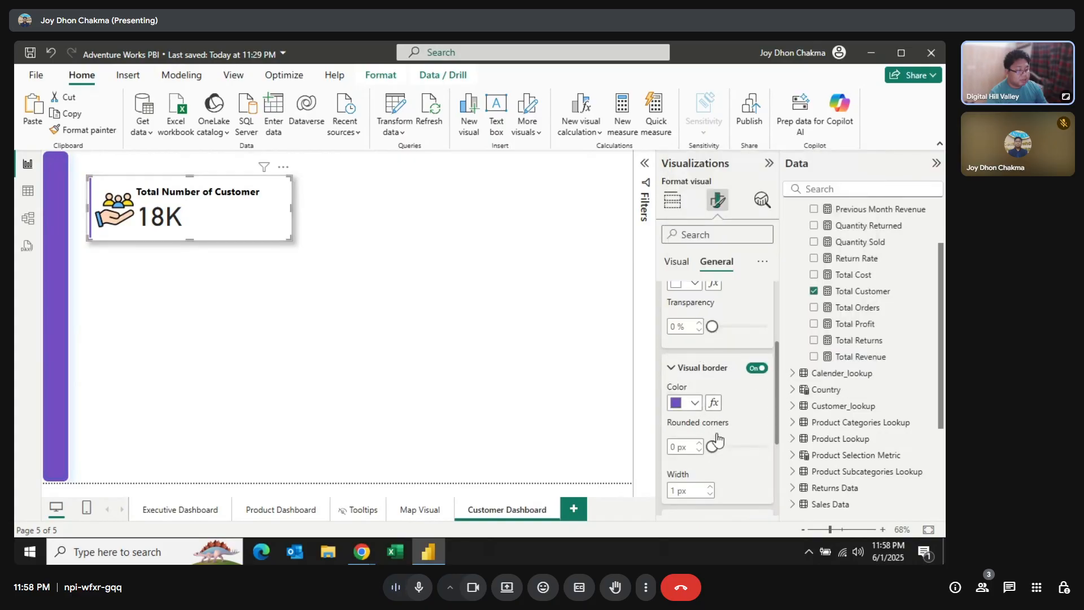
{"action": "left_click", "coordinate": [684, 445]}
{"action": "type", "text": "14"}
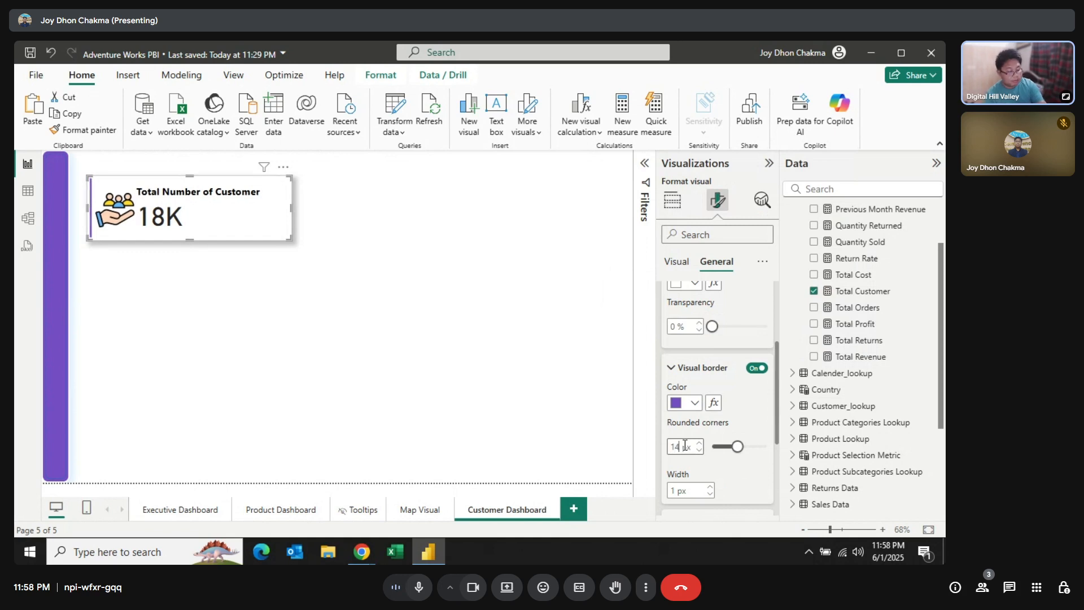
{"action": "left_click", "coordinate": [710, 488]}
{"action": "left_click", "coordinate": [710, 487]}
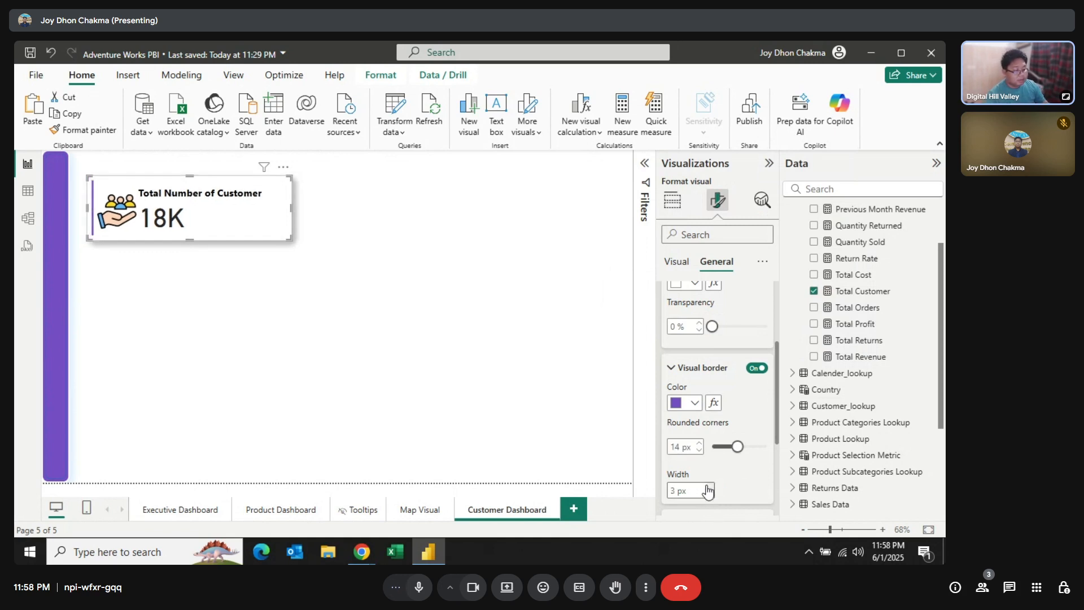
Move the Total Number of Customer card up to the page's upper-left area, beside the purple sidebar.
{"action": "left_click", "coordinate": [268, 331]}
{"action": "left_click", "coordinate": [199, 235]}
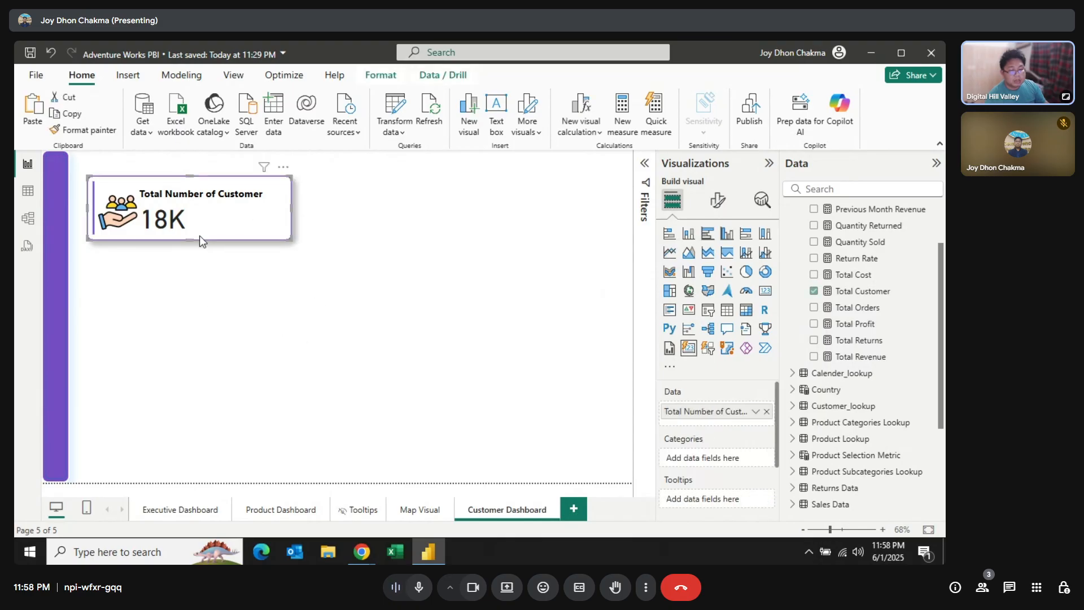
{"action": "left_click_drag", "start_coordinate": [191, 240], "coordinate": [183, 208]}
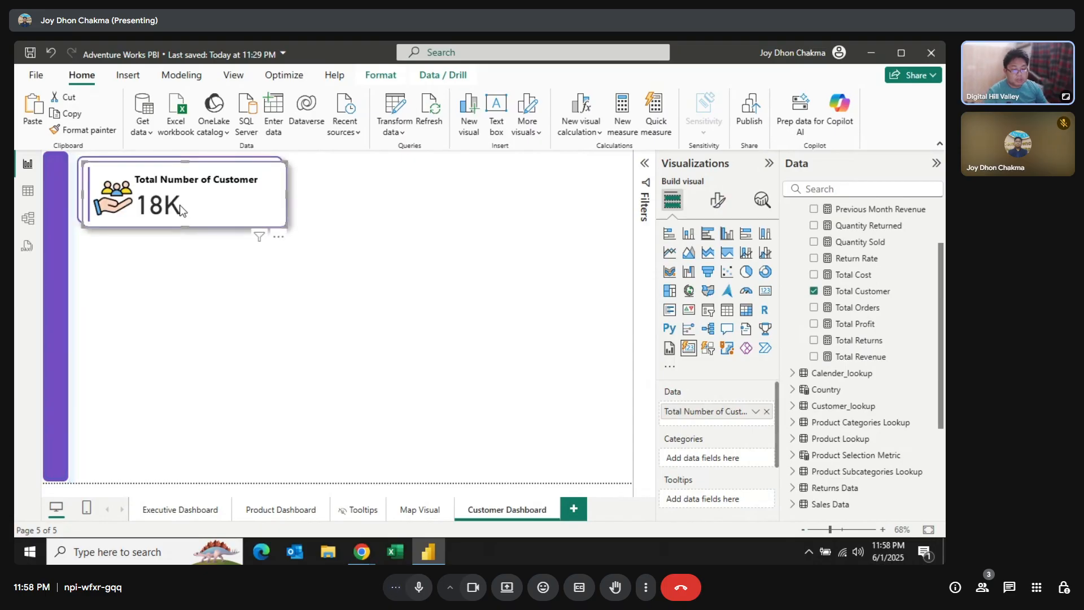
Duplicate the customer card directly below the original and remove the Total Number of Customer field from the copy.
{"action": "key", "text": "ctrl+c"}
{"action": "key", "text": "ctrl+v"}
{"action": "left_click_drag", "start_coordinate": [185, 253], "coordinate": [175, 272]}
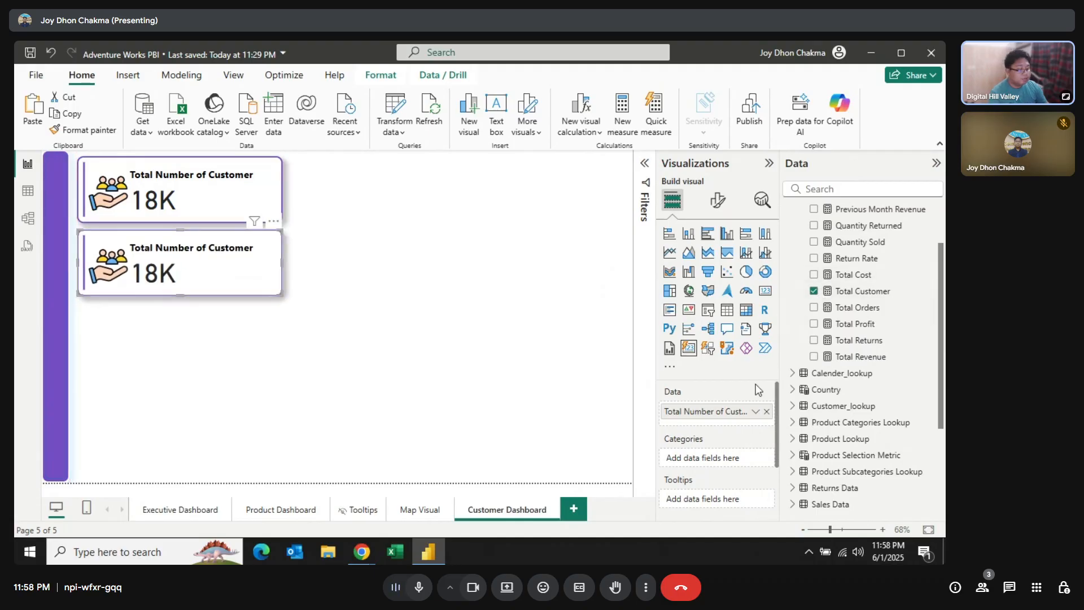
{"action": "left_click", "coordinate": [766, 412]}
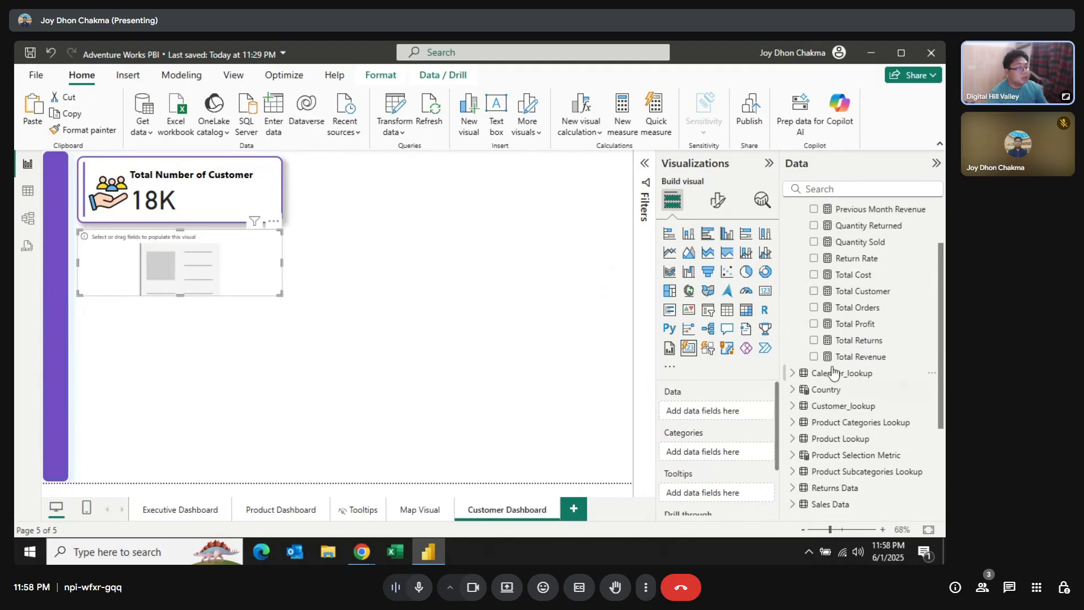
Add a new measure to the _Measure table and select its default name in the formula for replacement.
{"action": "scroll", "coordinate": [862, 357], "scroll_direction": "up", "scroll_amount": 2}
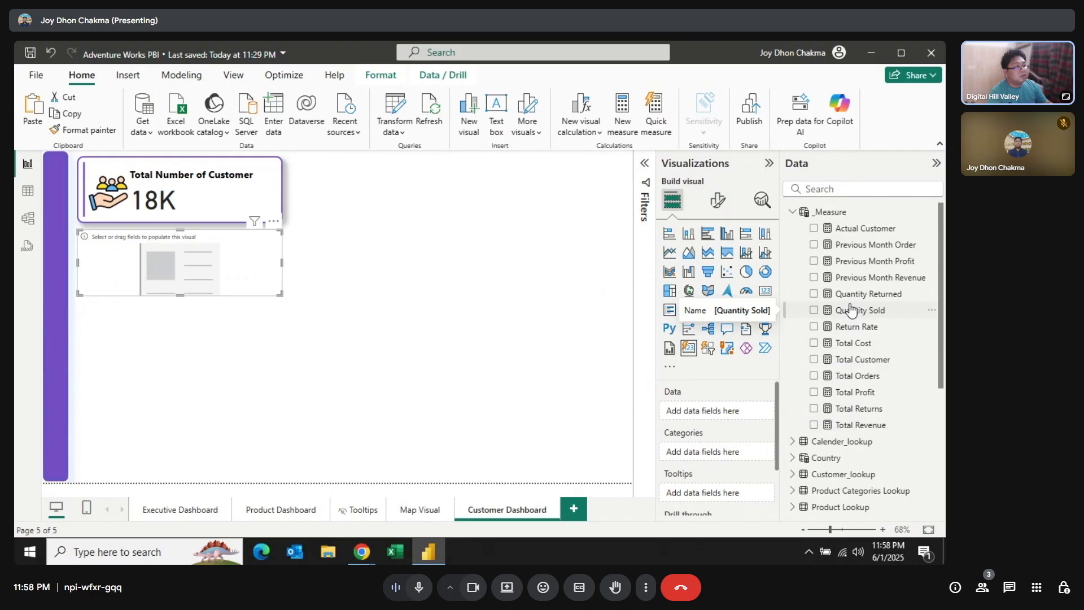
{"action": "right_click", "coordinate": [788, 252]}
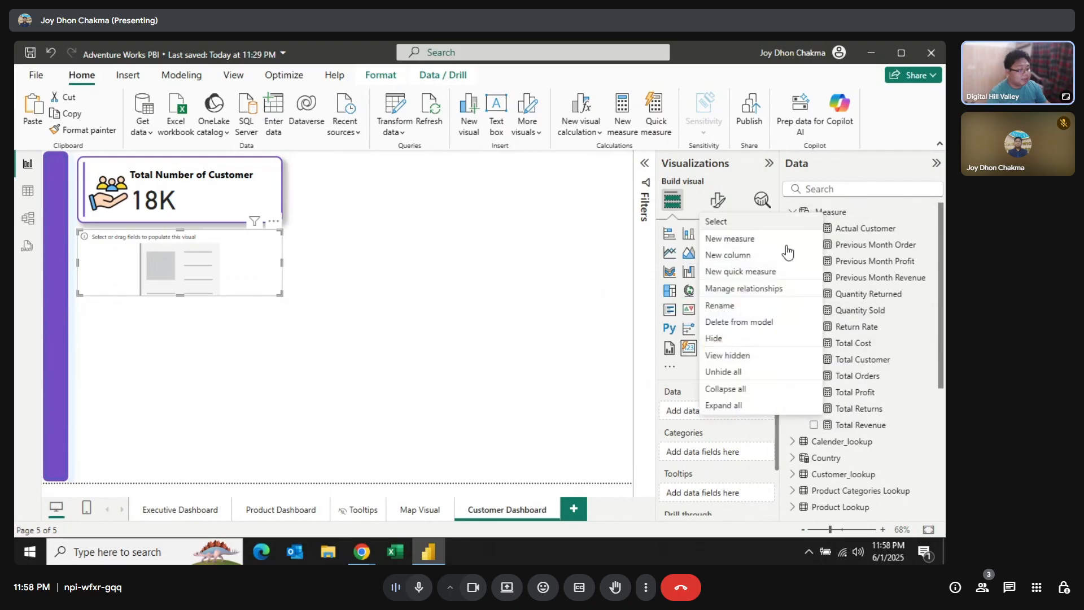
{"action": "left_click", "coordinate": [746, 246]}
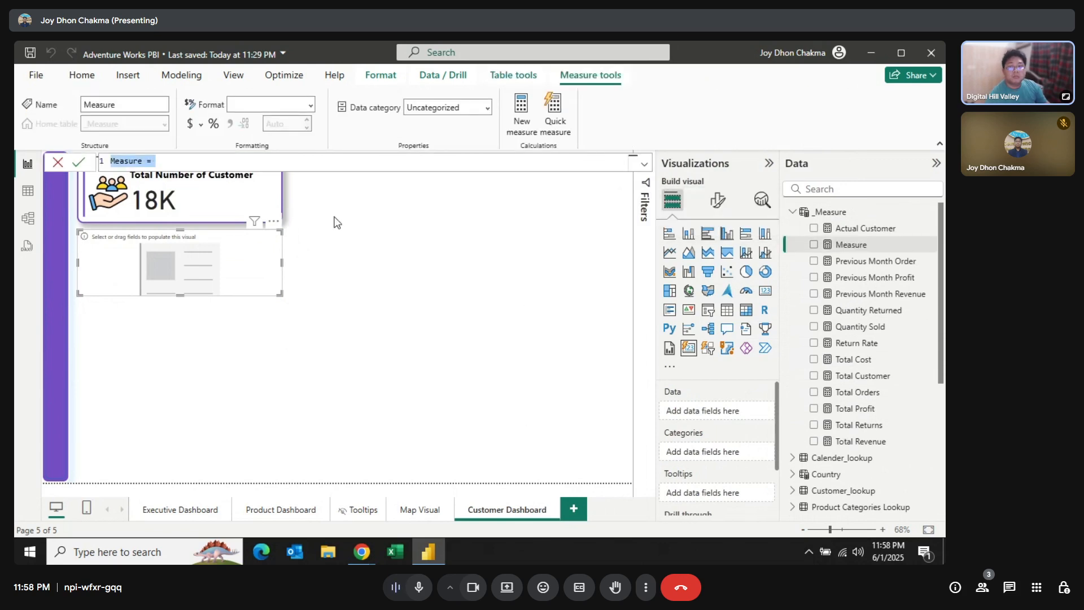
{"action": "left_click", "coordinate": [136, 160]}
{"action": "double_click", "coordinate": [139, 160]}
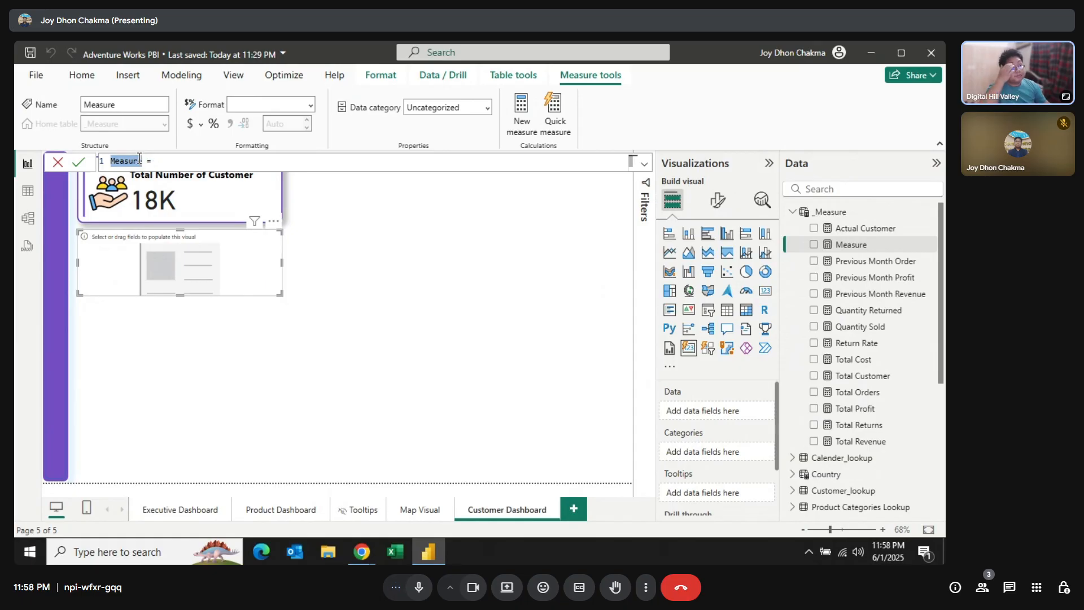
Name the new measure Avrg Revenue Per Customer and begin its formula with the DIVIDE function.
{"action": "type", "text": "Avr"}
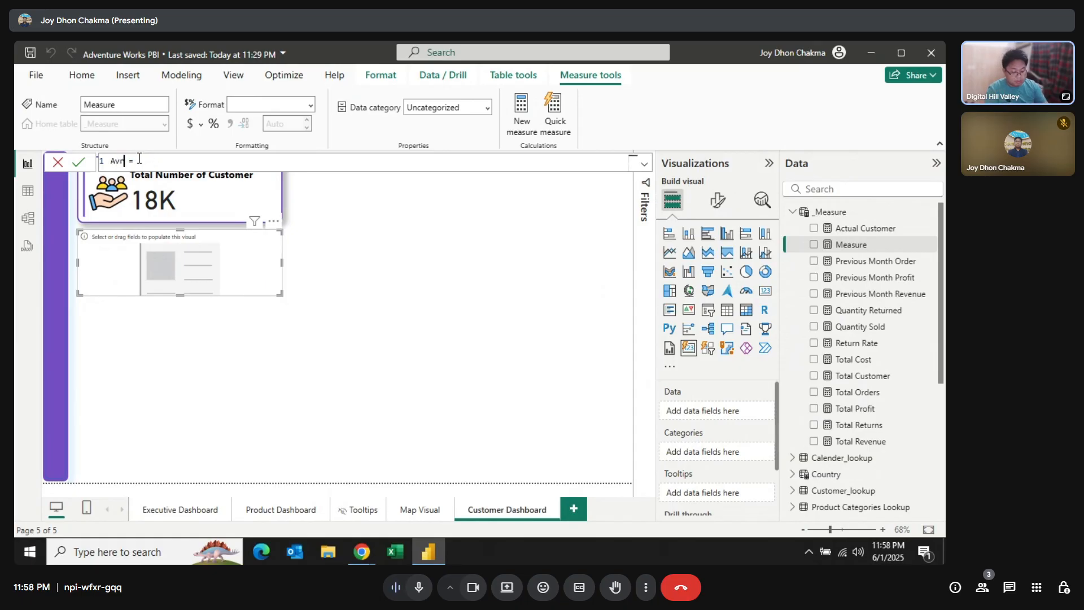
{"action": "type", "text": "g Revenue Per Customer"}
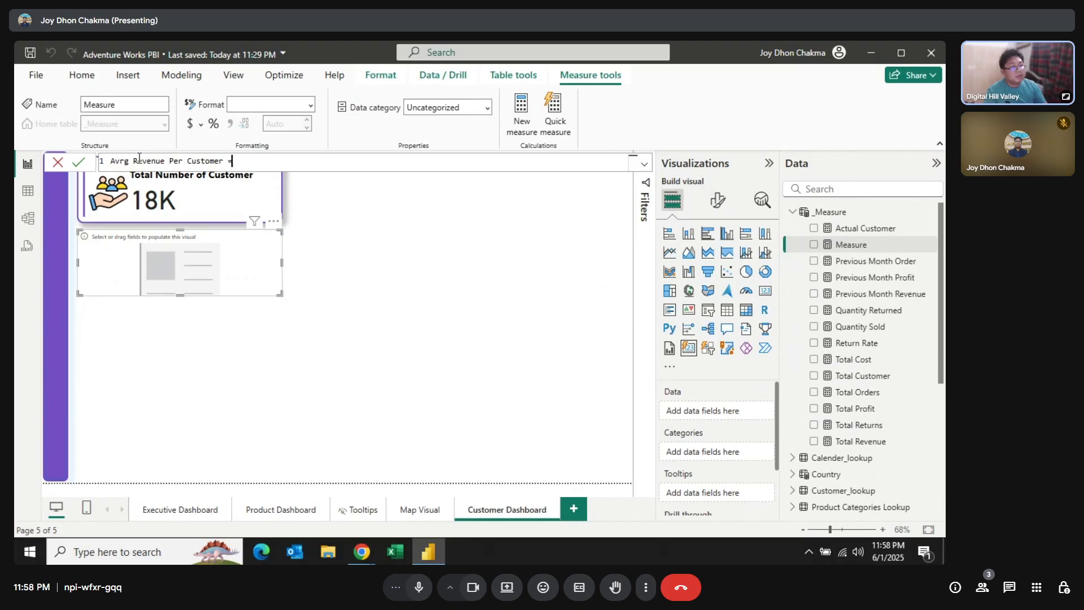
{"action": "type", "text": " = Divide"}
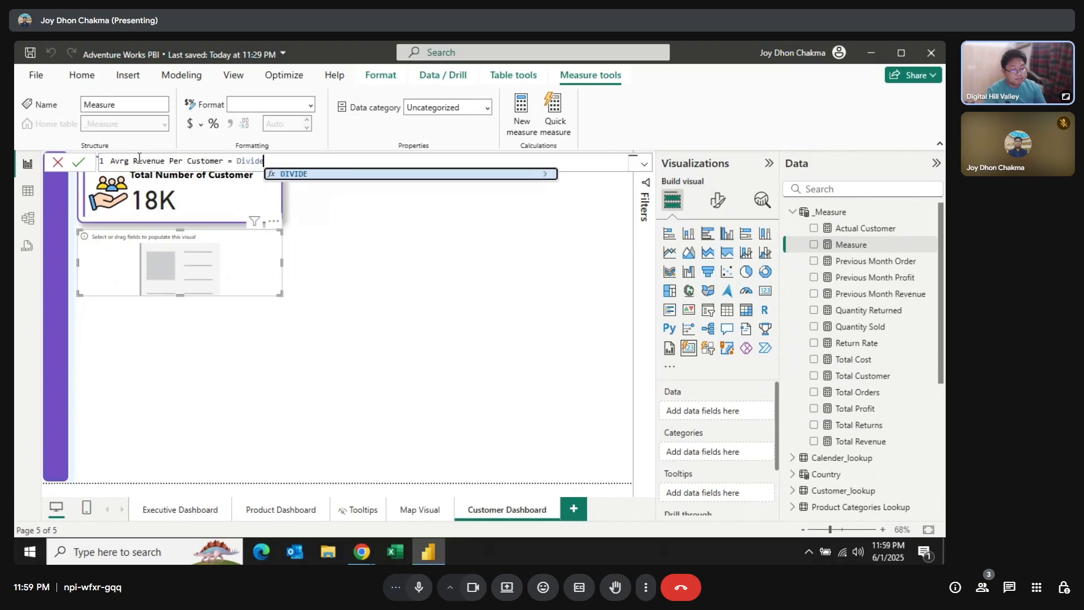
{"action": "key", "text": "Tab"}
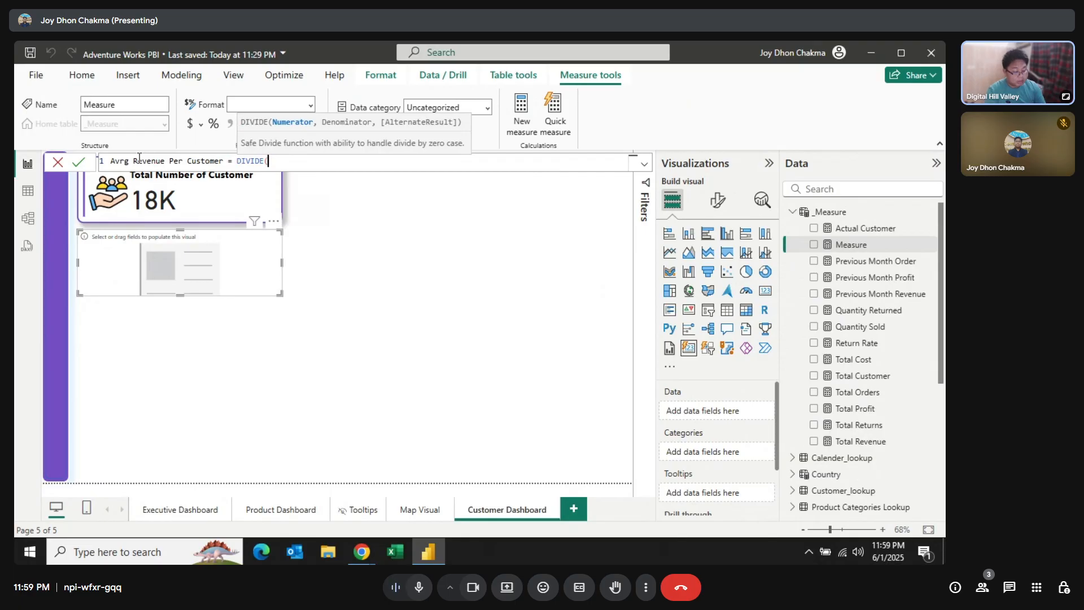
Use the Total Revenue measure as the numerator of the DIVIDE formula.
{"action": "type", "text": "totl"}
{"action": "key", "text": "BackSpace"}
{"action": "key", "text": "BackSpace"}
{"action": "key", "text": "BackSpace"}
{"action": "key", "text": "BackSpace"}
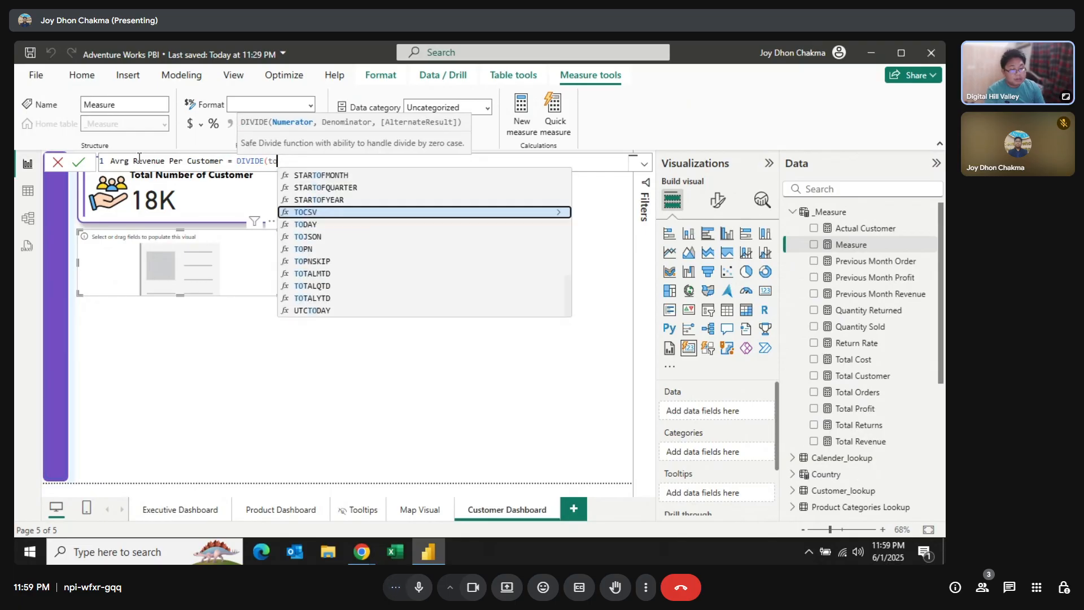
{"action": "type", "text": "tota"}
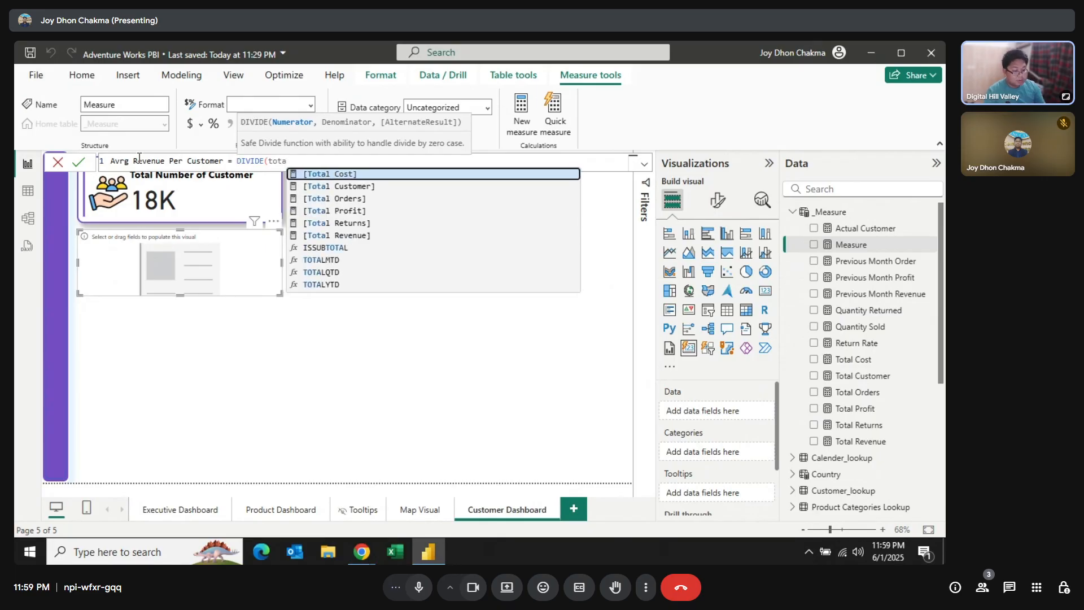
{"action": "key", "text": "Down"}
{"action": "key", "text": "Down"}
{"action": "key", "text": "Down"}
{"action": "key", "text": "Down"}
{"action": "key", "text": "Down"}
{"action": "key", "text": "Tab"}
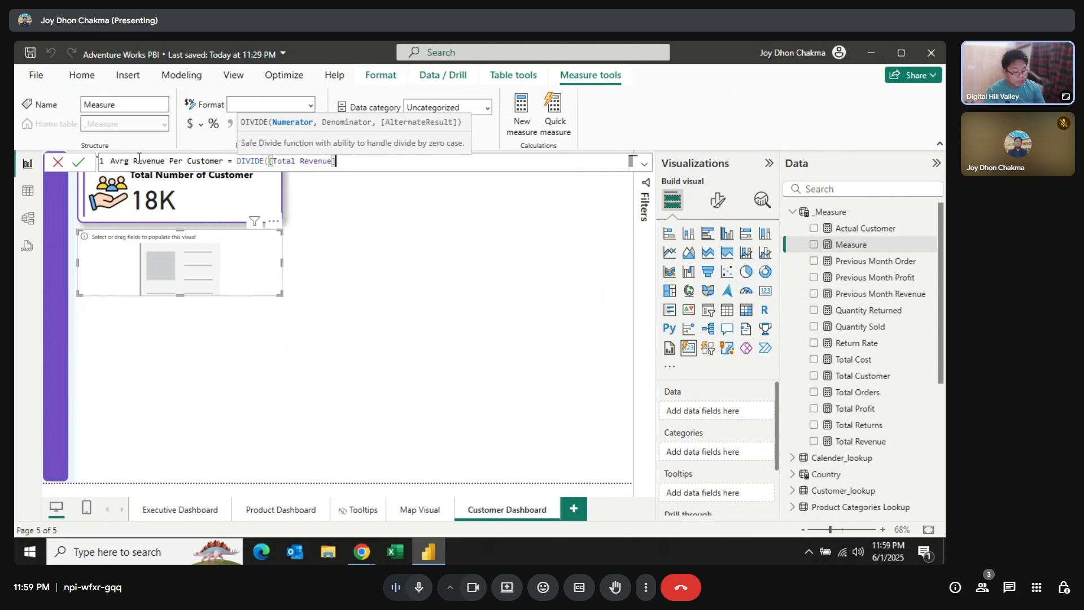
Complete the measure with Actual Customer as the denominator and add it to the empty card below Total Number of Customer.
{"action": "type", "text": ", actua"}
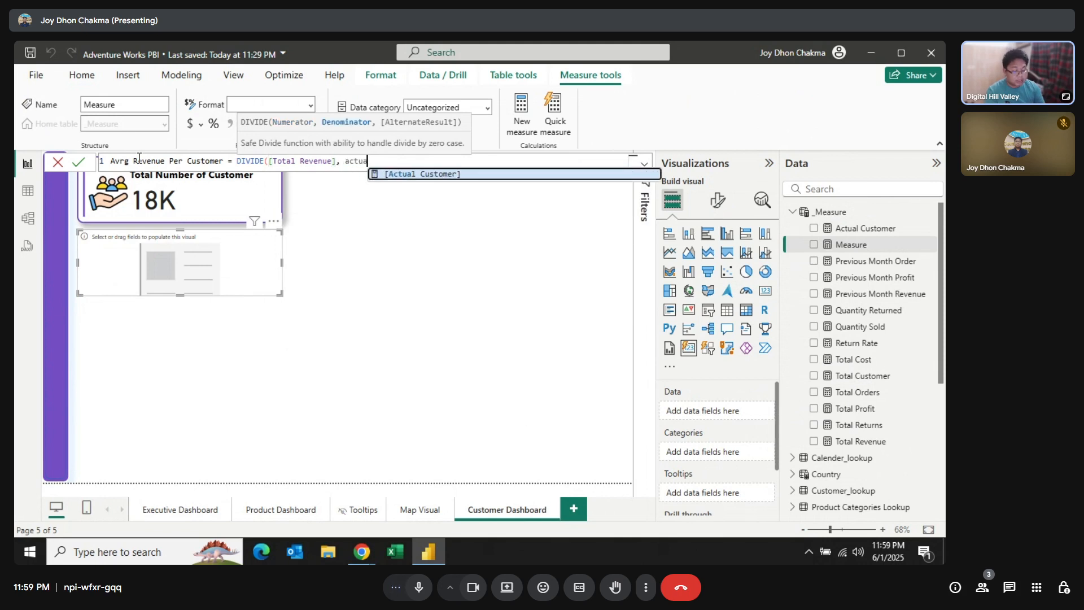
{"action": "key", "text": "Tab"}
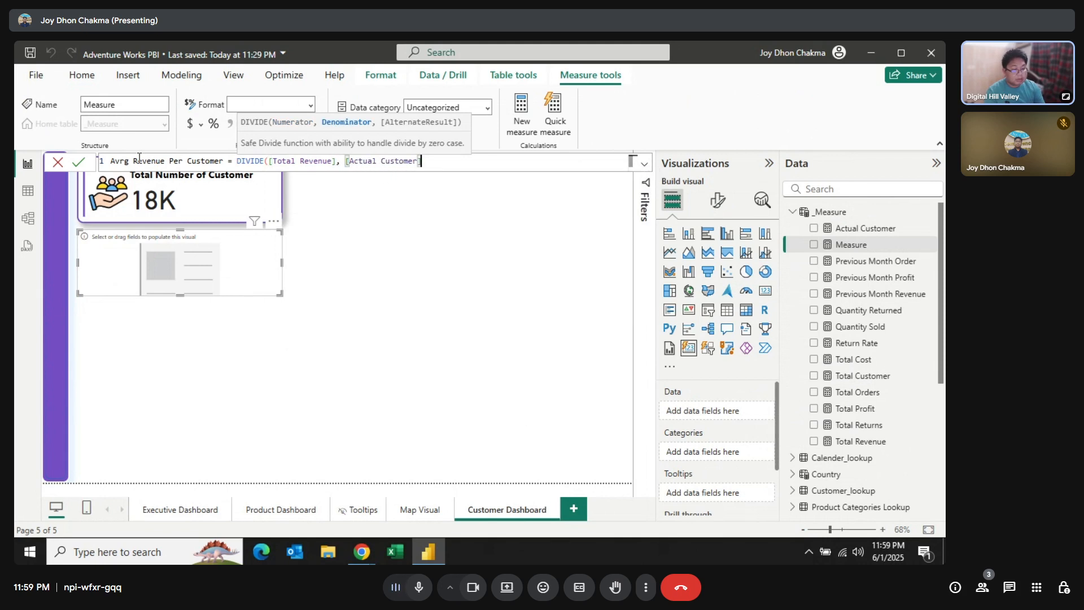
{"action": "type", "text": ")"}
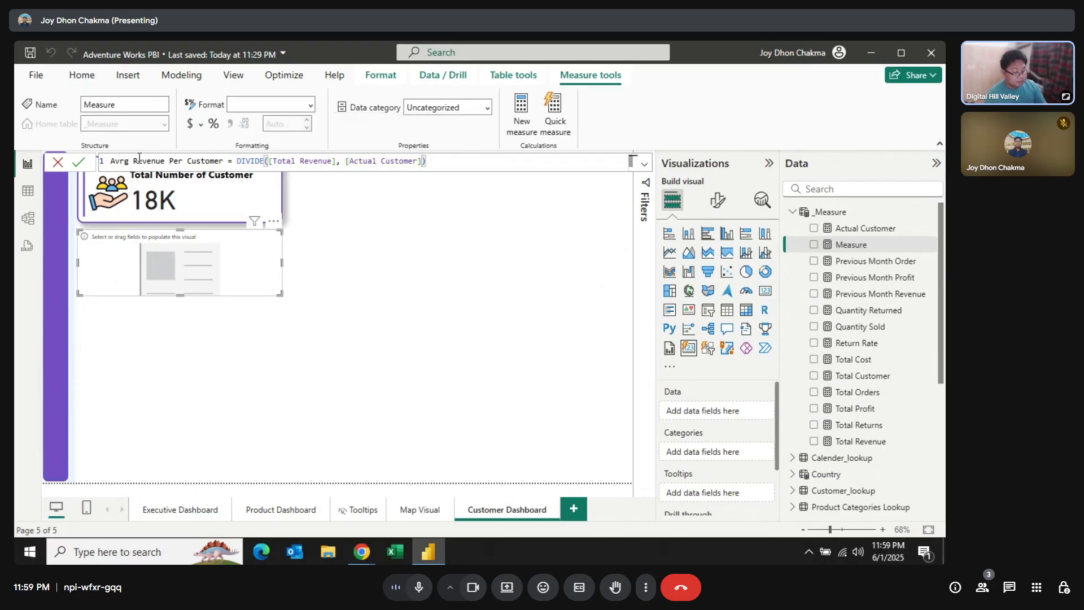
{"action": "key", "text": "Return"}
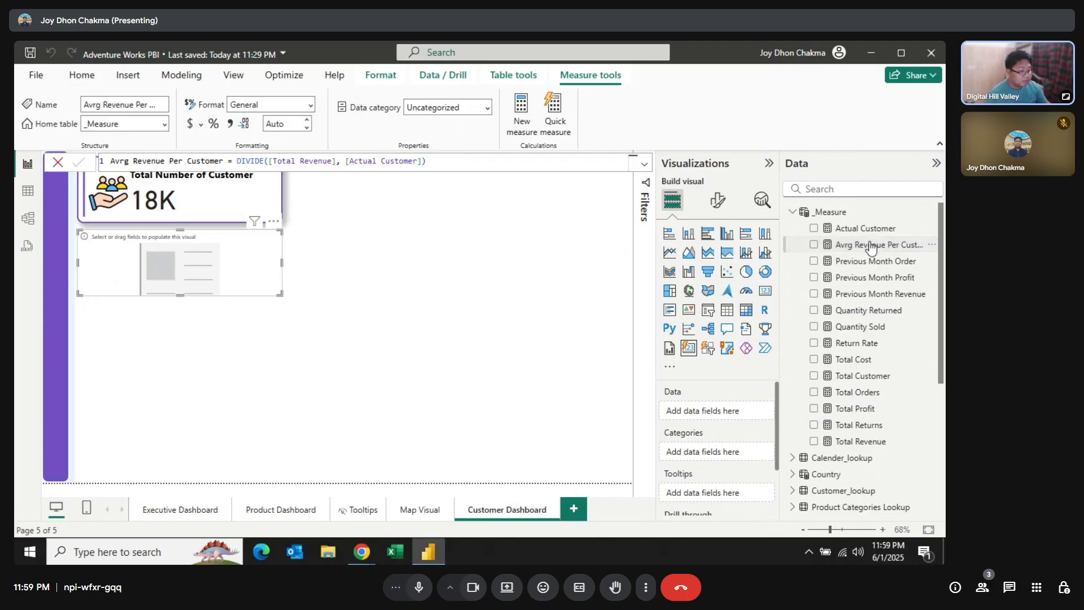
{"action": "left_click_drag", "start_coordinate": [867, 245], "coordinate": [721, 407]}
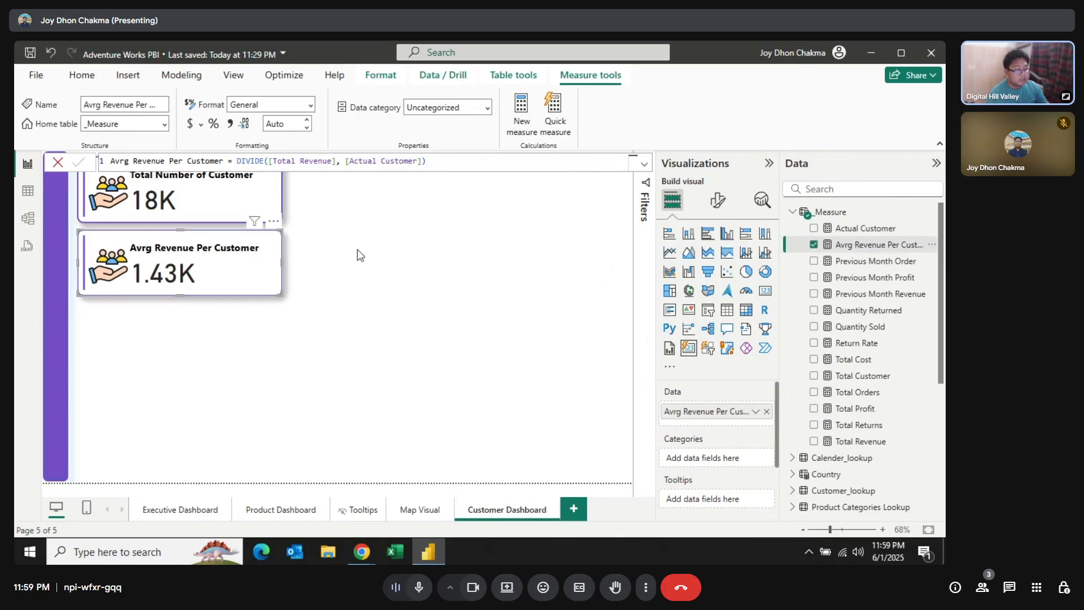
Replace the Avrg Revenue Per Customer card's image with Revenue Icon (1).png from the images folder.
{"action": "left_click", "coordinate": [718, 199]}
{"action": "left_click", "coordinate": [683, 437]}
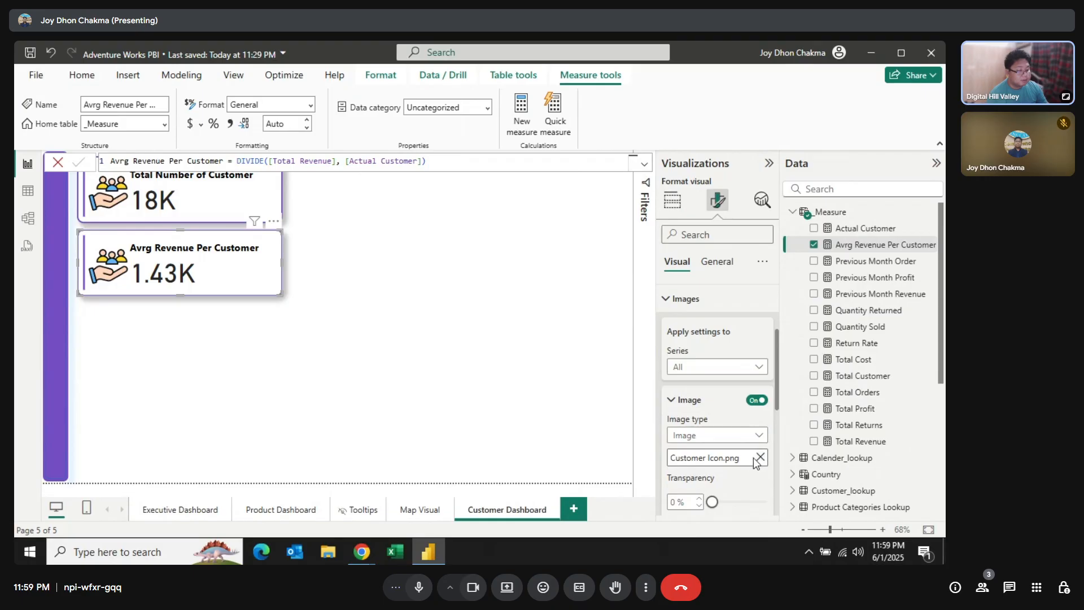
{"action": "left_click", "coordinate": [760, 457]}
{"action": "left_click", "coordinate": [738, 460]}
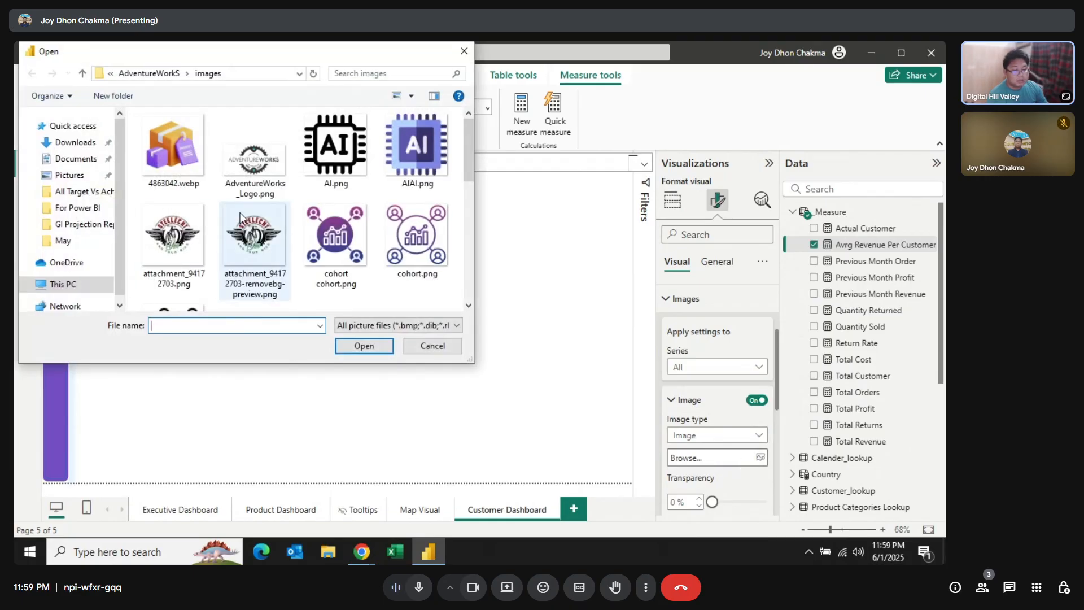
{"action": "scroll", "coordinate": [294, 219], "scroll_direction": "down", "scroll_amount": 1}
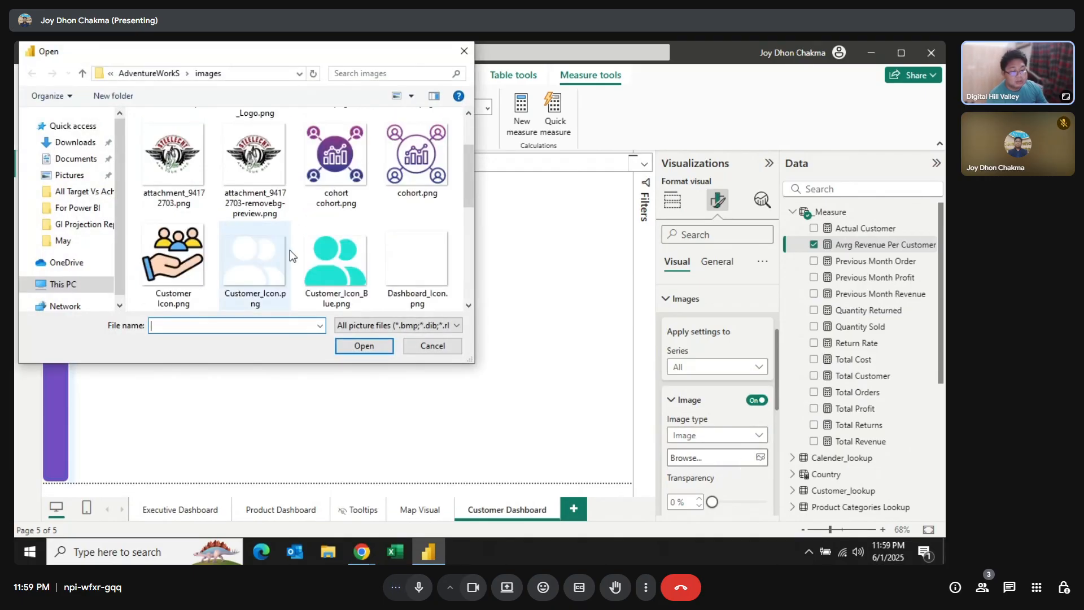
{"action": "scroll", "coordinate": [290, 250], "scroll_direction": "down", "scroll_amount": 2}
{"action": "scroll", "coordinate": [290, 250], "scroll_direction": "up", "scroll_amount": 3}
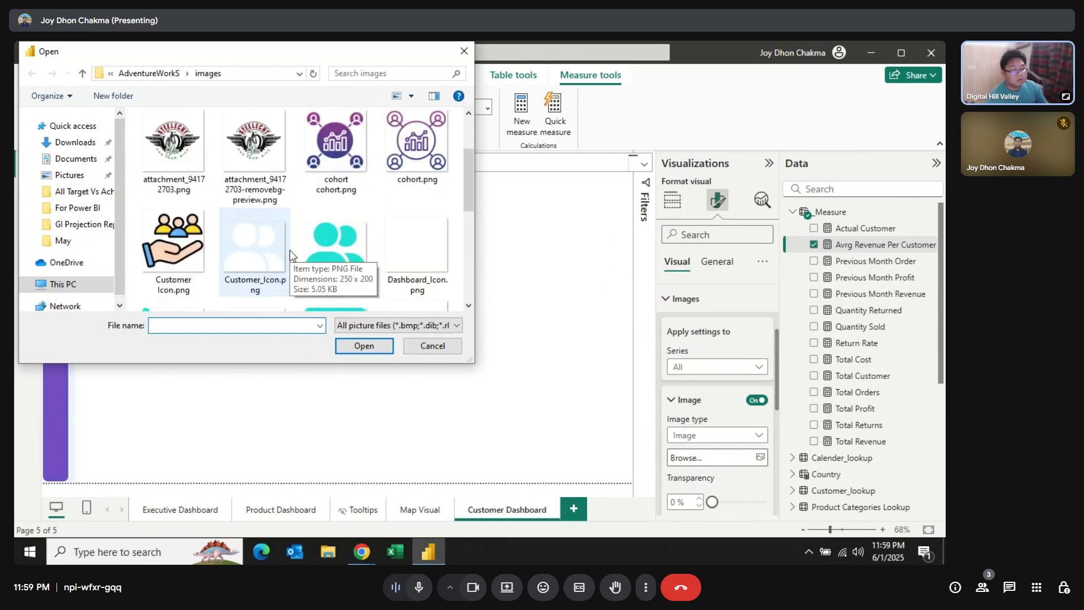
{"action": "scroll", "coordinate": [256, 226], "scroll_direction": "down", "scroll_amount": 1}
{"action": "scroll", "coordinate": [258, 227], "scroll_direction": "down", "scroll_amount": 1}
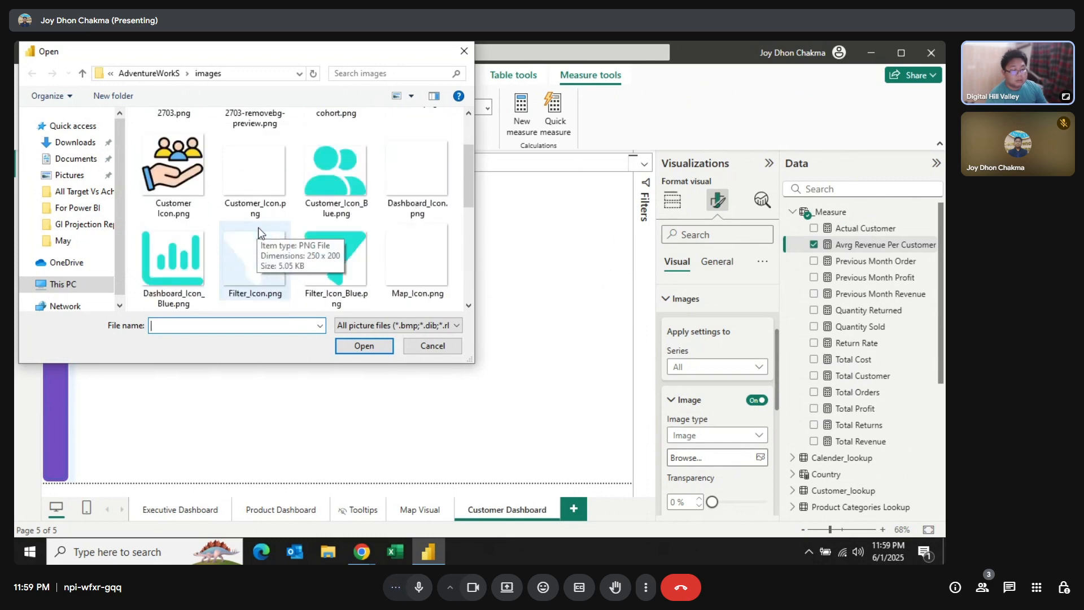
{"action": "scroll", "coordinate": [323, 246], "scroll_direction": "down", "scroll_amount": 1}
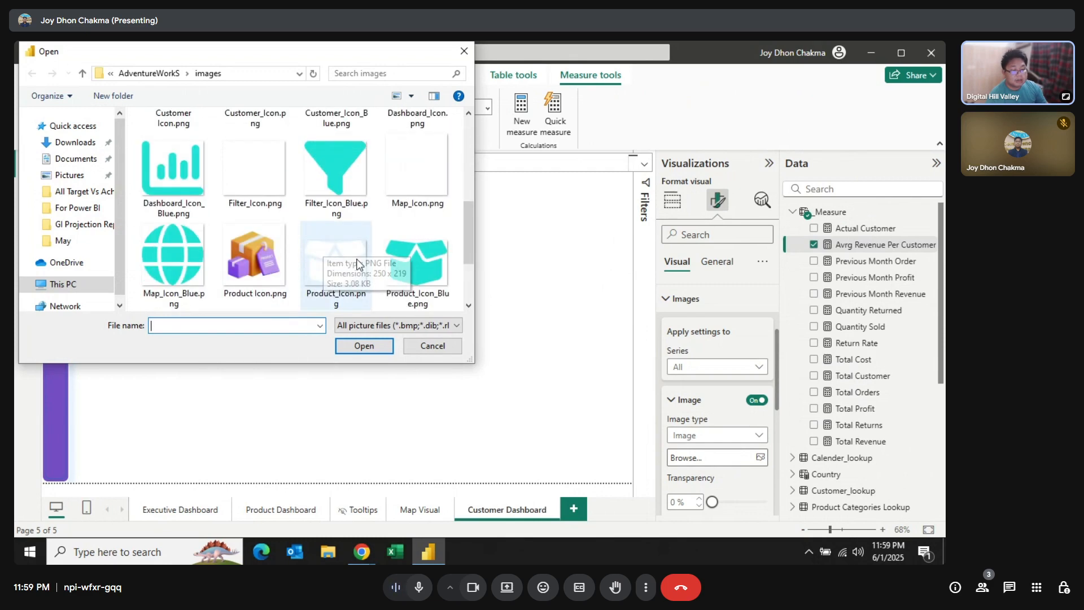
{"action": "scroll", "coordinate": [339, 252], "scroll_direction": "down", "scroll_amount": 1}
{"action": "left_click", "coordinate": [254, 273]}
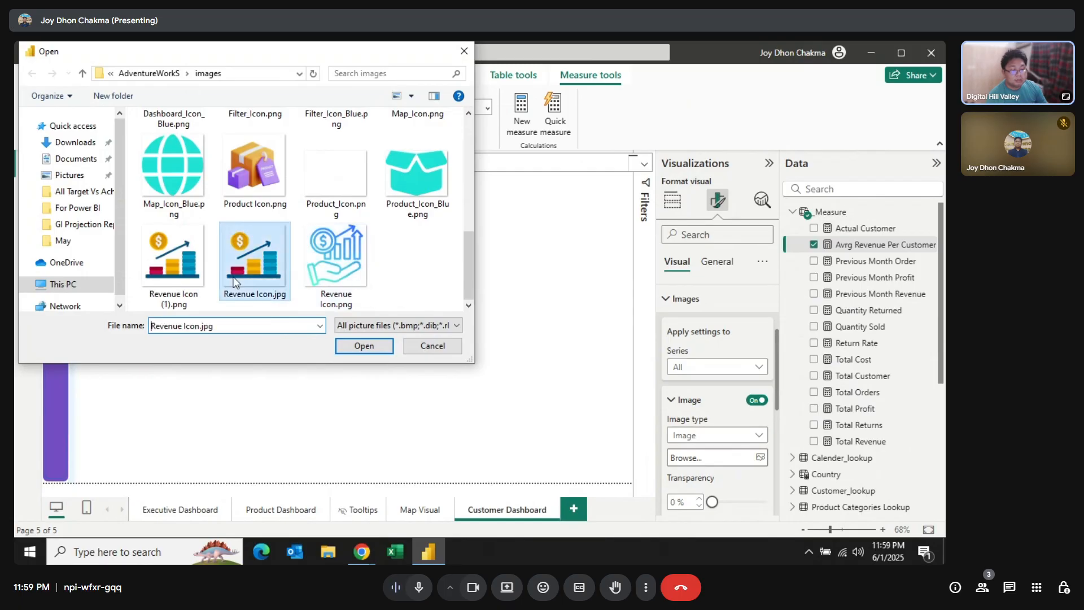
{"action": "left_click", "coordinate": [174, 263]}
{"action": "left_click", "coordinate": [384, 350]}
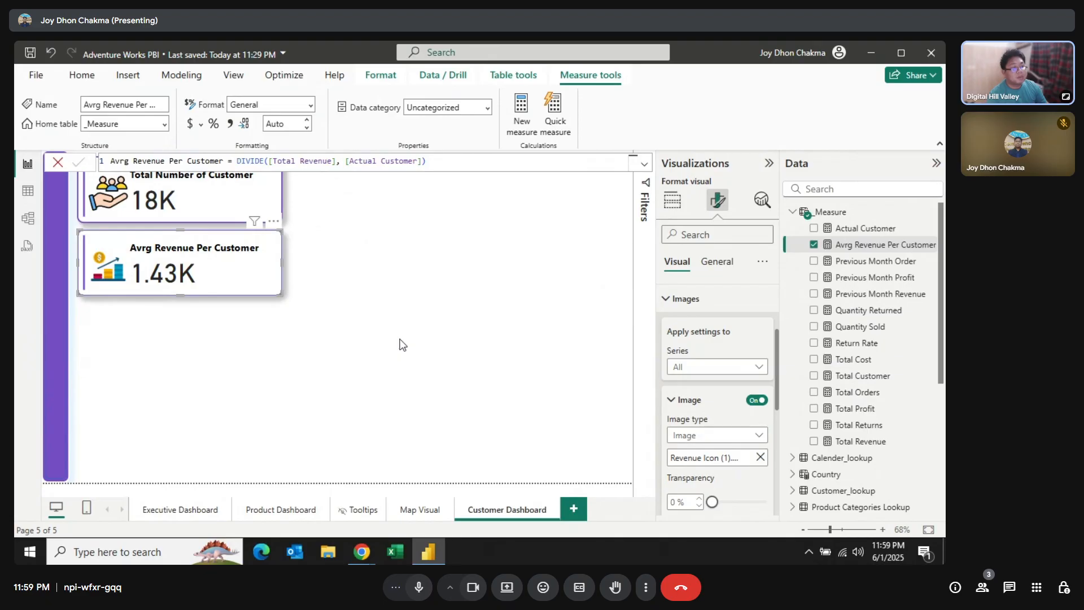
{"action": "left_click", "coordinate": [324, 332]}
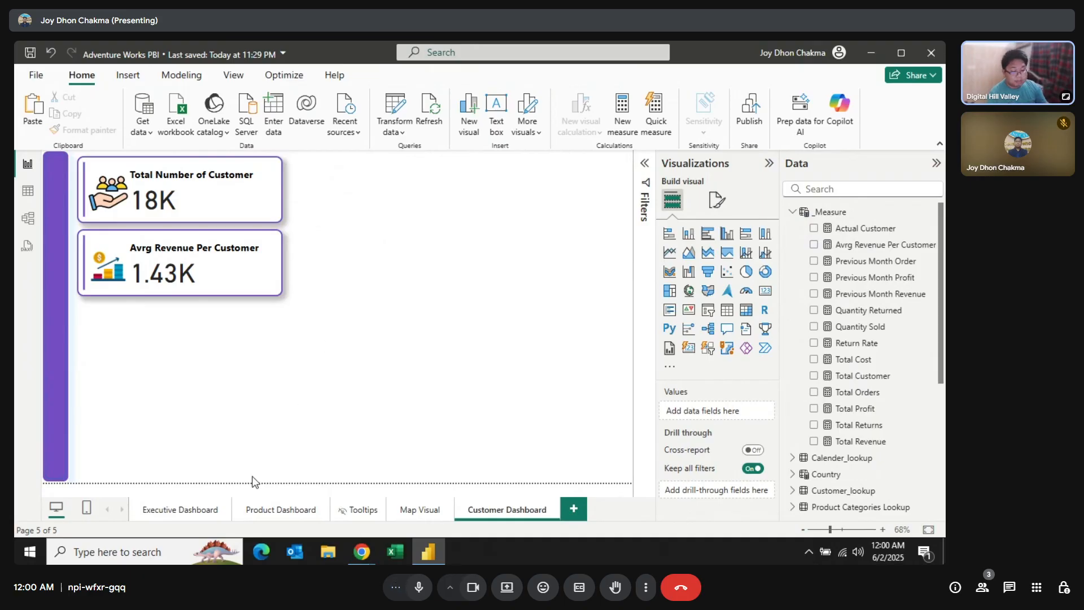
Copy the Product Profit trends by Months area chart from the Product Dashboard page to the Customer Dashboard page.
{"action": "left_click", "coordinate": [194, 511]}
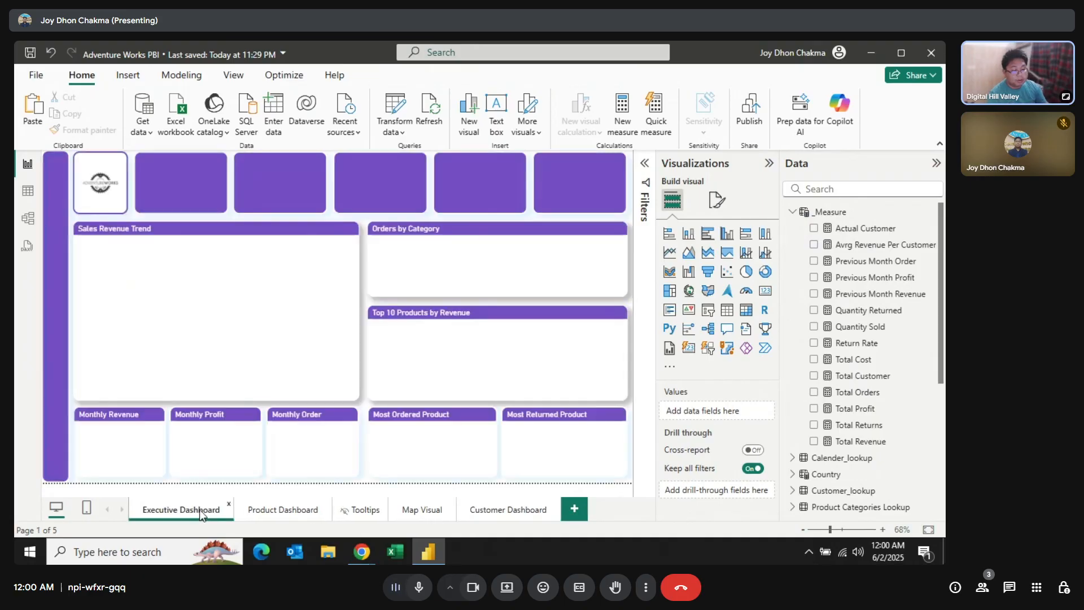
{"action": "left_click", "coordinate": [280, 511]}
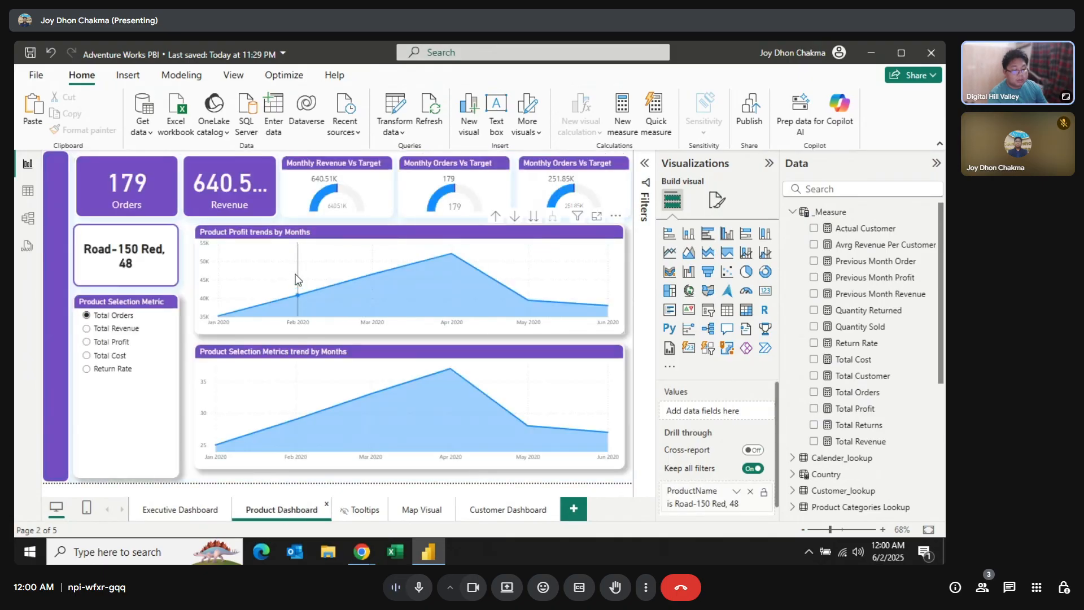
{"action": "left_click", "coordinate": [319, 236]}
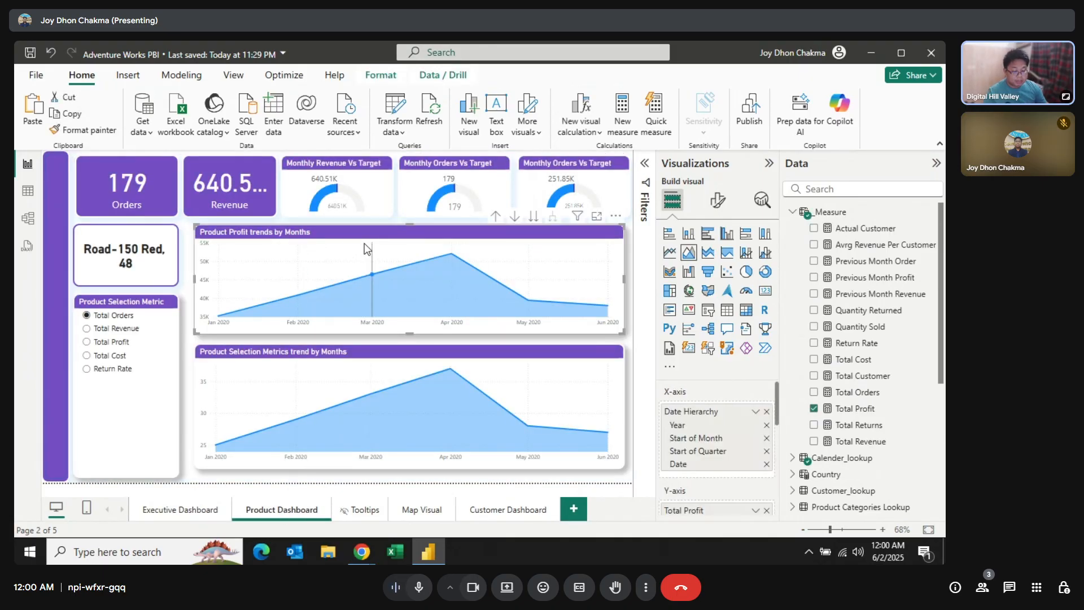
{"action": "left_click", "coordinate": [506, 510]}
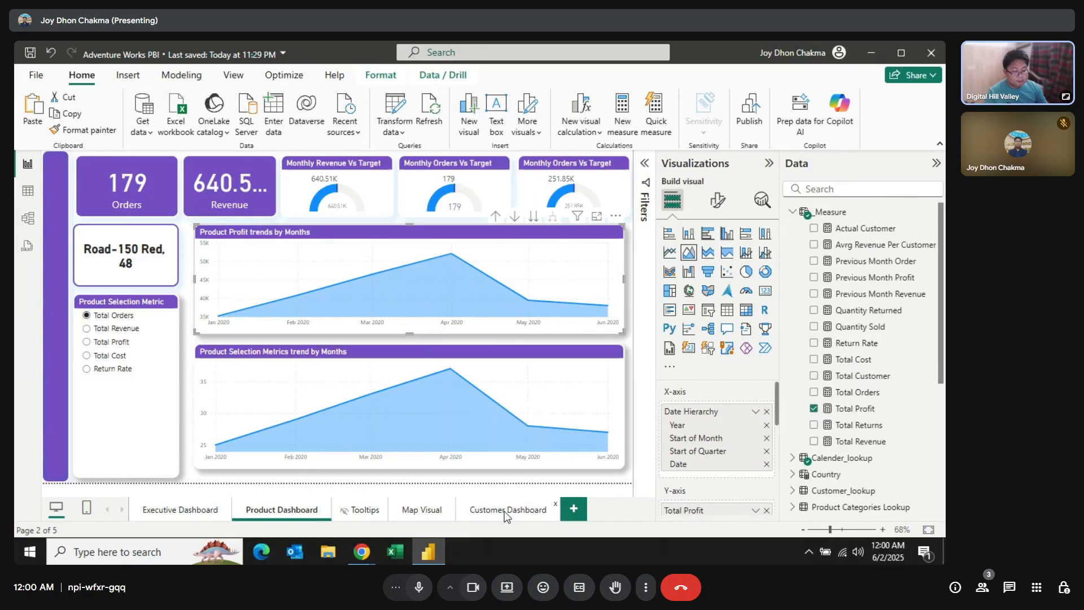
{"action": "key", "text": "ctrl+v"}
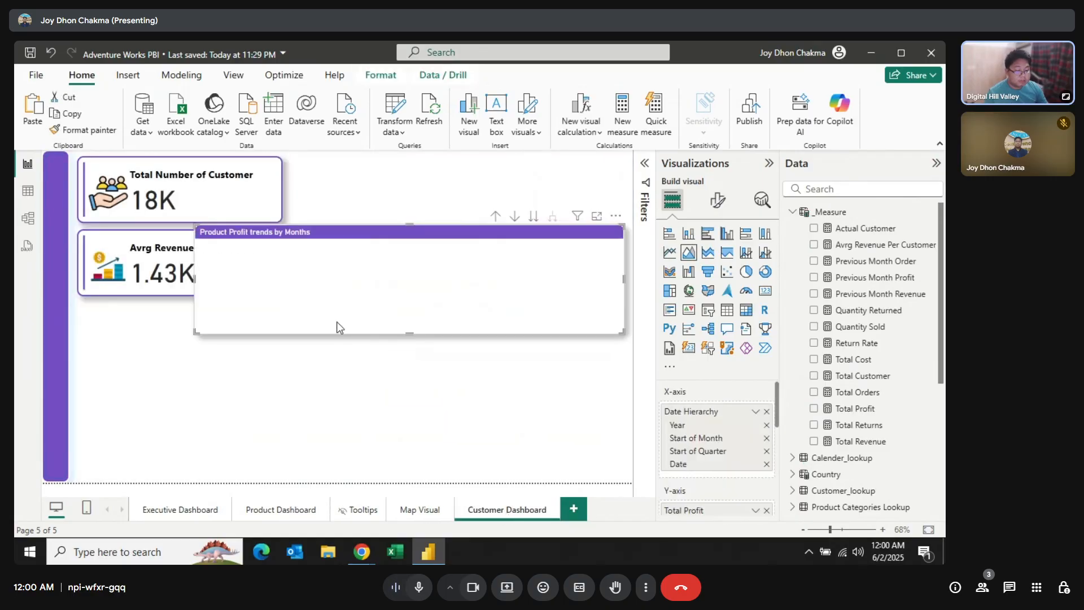
Move the pasted trend chart beside the two cards and resize it to fill the remaining page width and match their combined height.
{"action": "left_click_drag", "start_coordinate": [352, 228], "coordinate": [360, 160]}
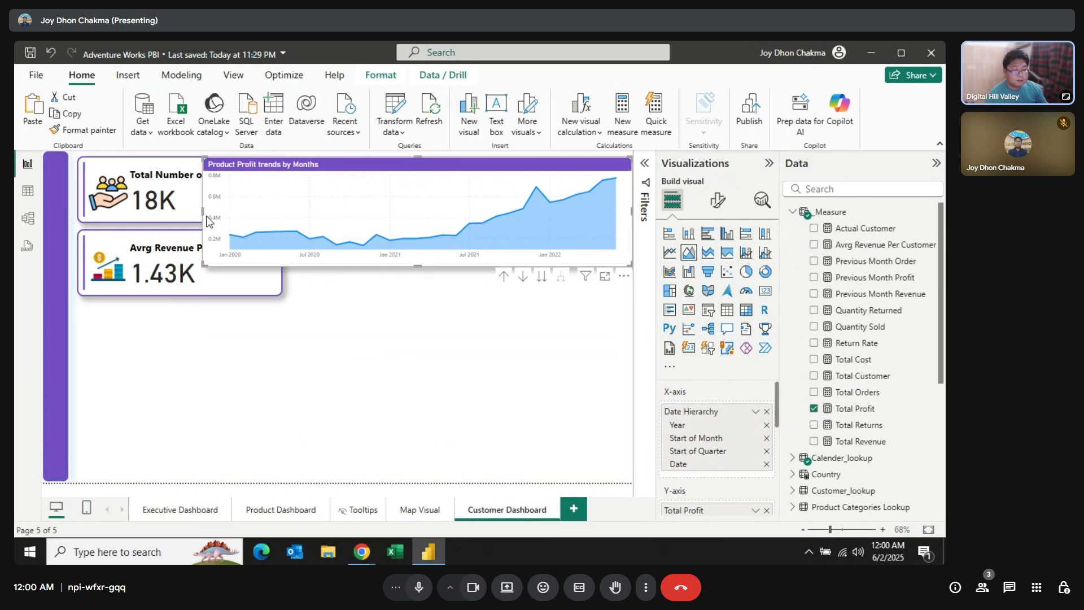
{"action": "left_click_drag", "start_coordinate": [203, 211], "coordinate": [290, 214]}
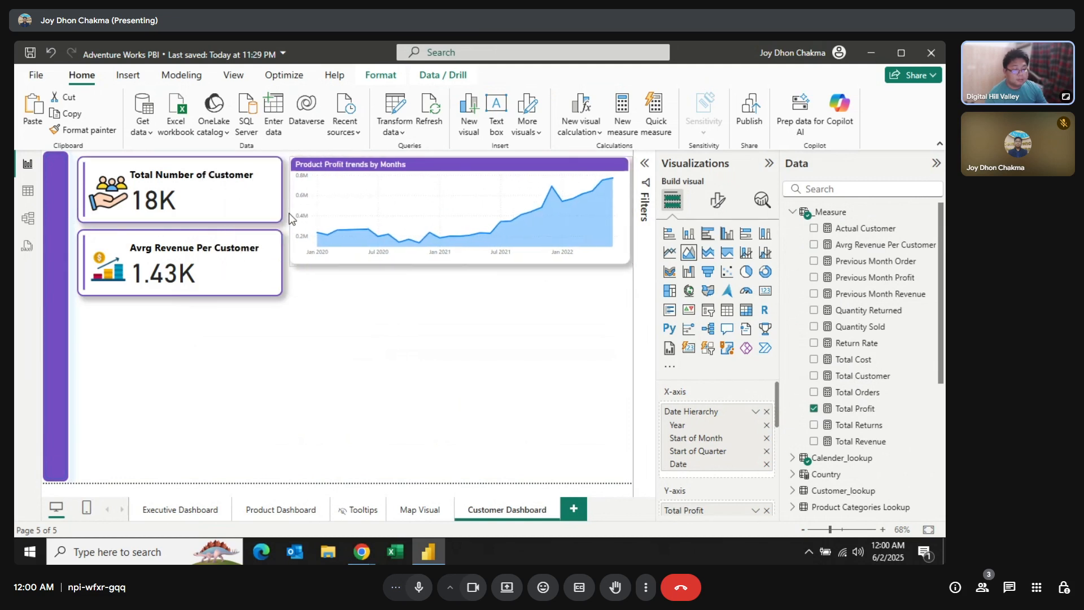
{"action": "left_click_drag", "start_coordinate": [476, 265], "coordinate": [466, 296]}
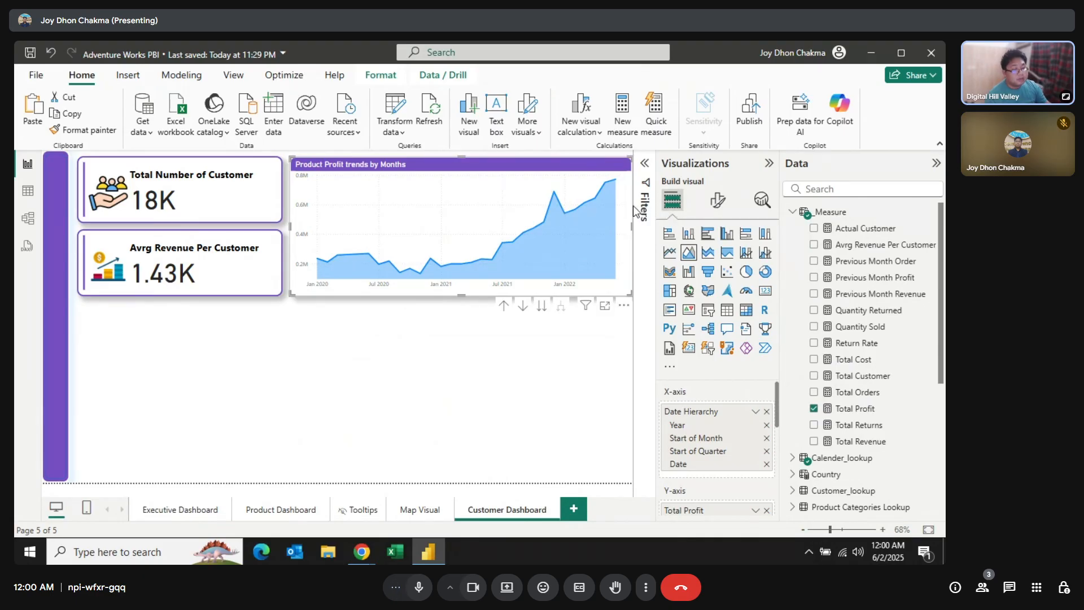
{"action": "mouse_move", "coordinate": [573, 221]}
{"action": "left_click", "coordinate": [439, 364]}
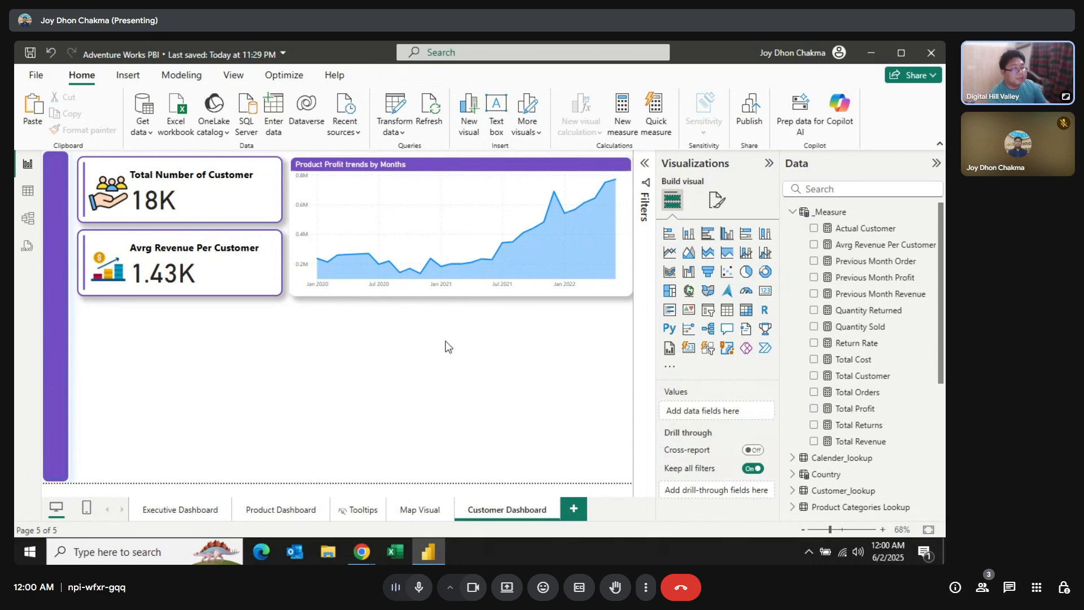
Start a new fields parameter and name it Customer Selection Metric Parameter.
{"action": "left_click", "coordinate": [393, 131]}
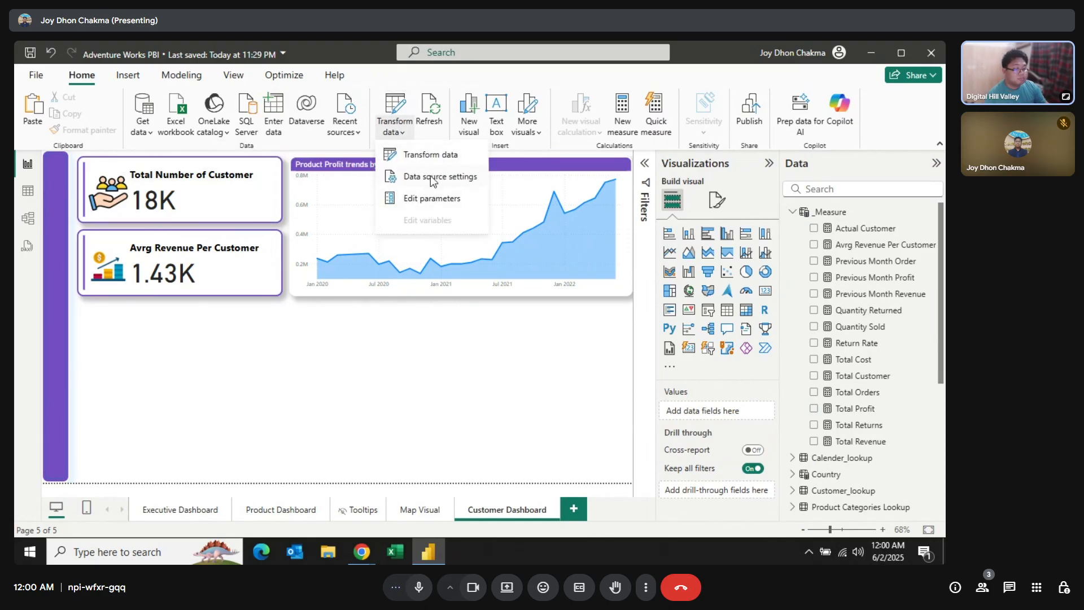
{"action": "left_click", "coordinate": [194, 82]}
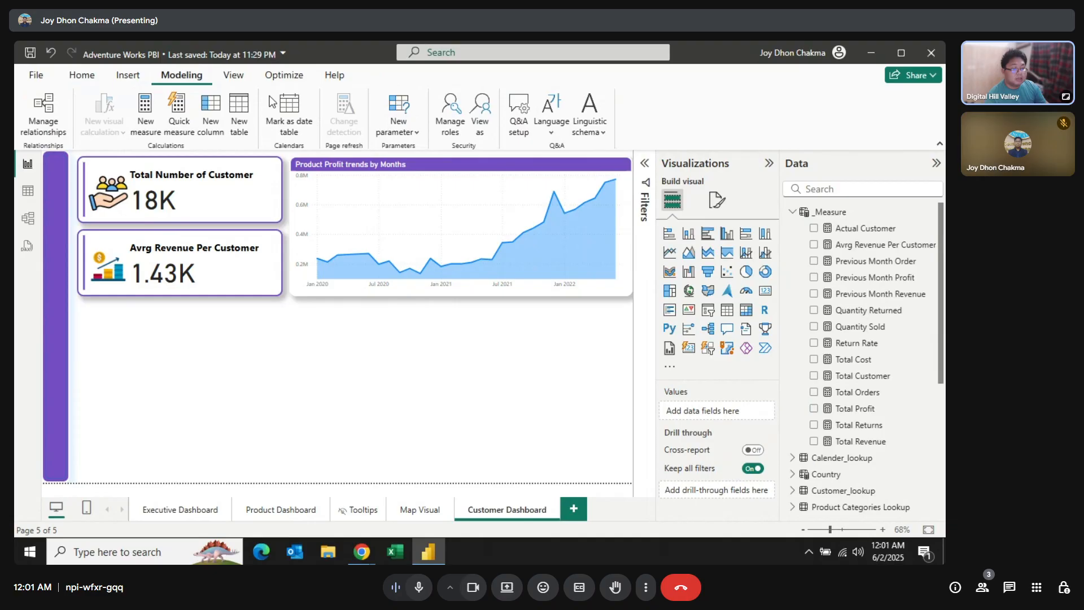
{"action": "left_click", "coordinate": [399, 131]}
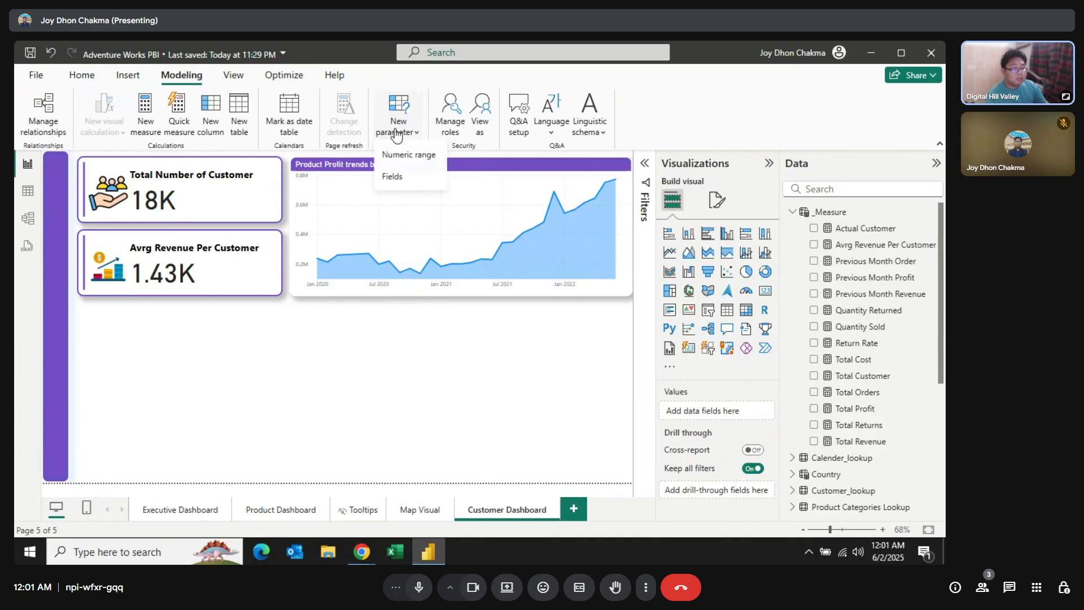
{"action": "left_click", "coordinate": [418, 177]}
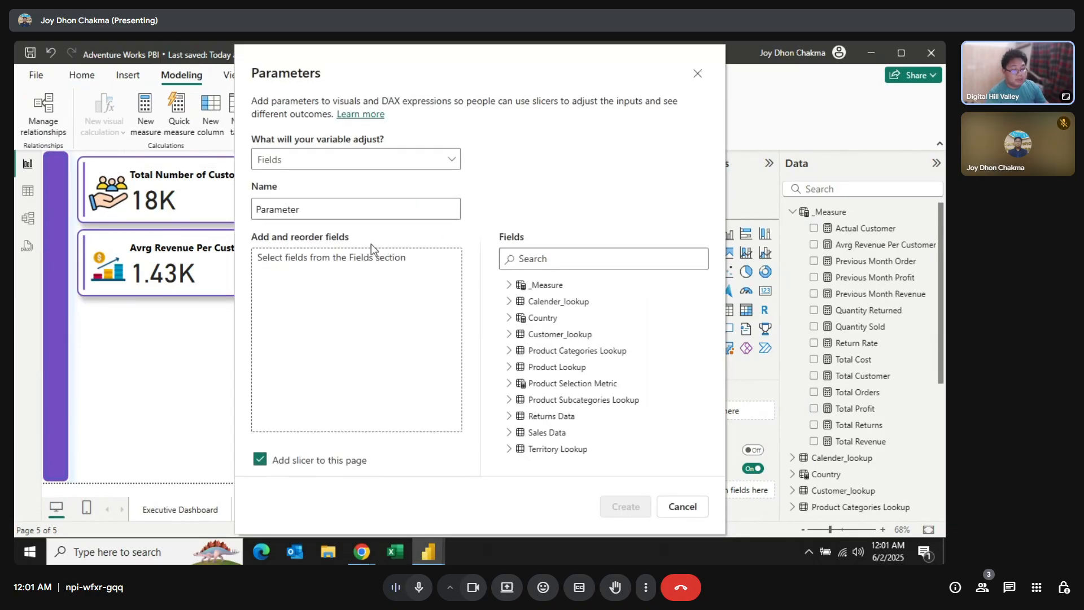
{"action": "double_click", "coordinate": [309, 206]}
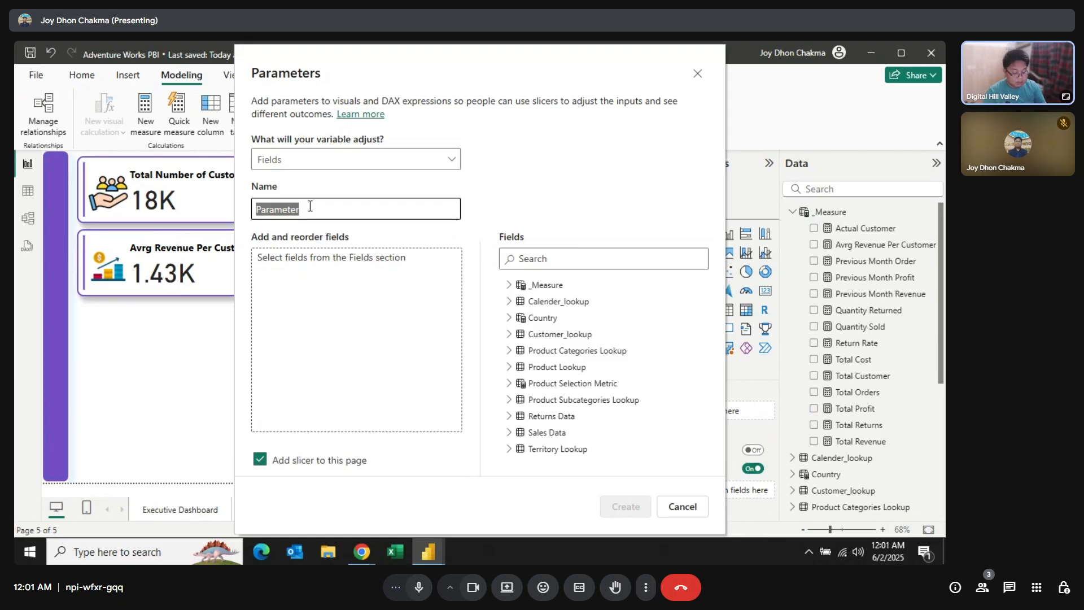
{"action": "type", "text": "Customer "}
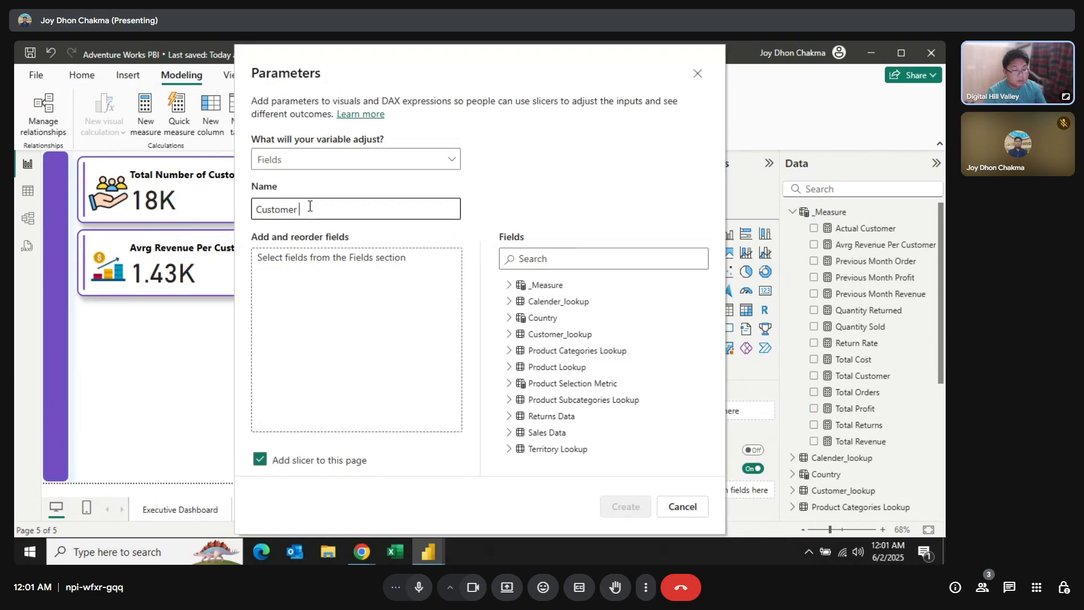
{"action": "type", "text": "Selectio"}
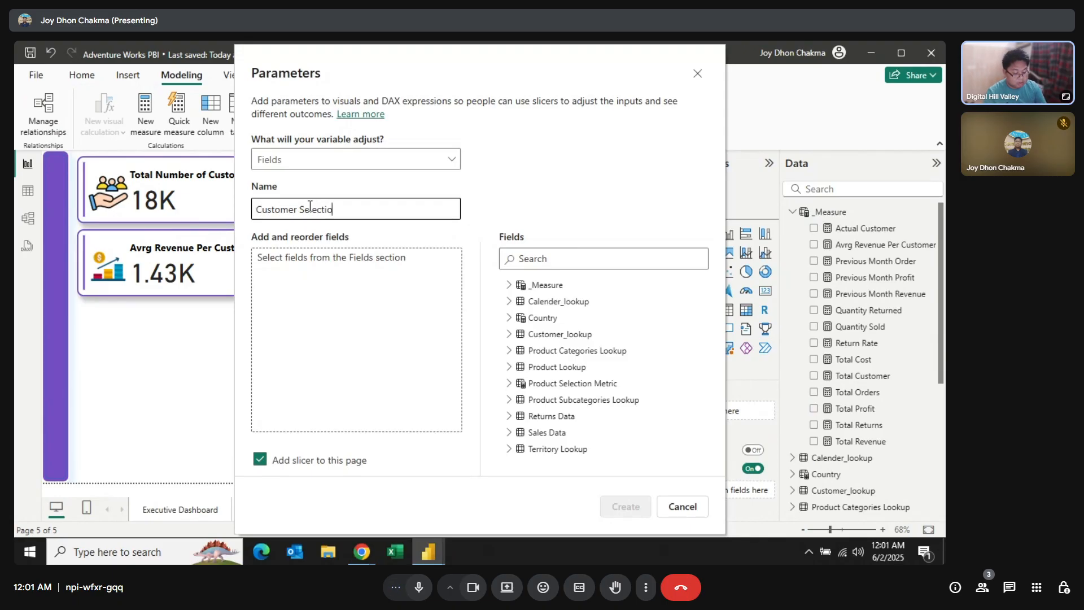
{"action": "type", "text": "n Metric Parameter"}
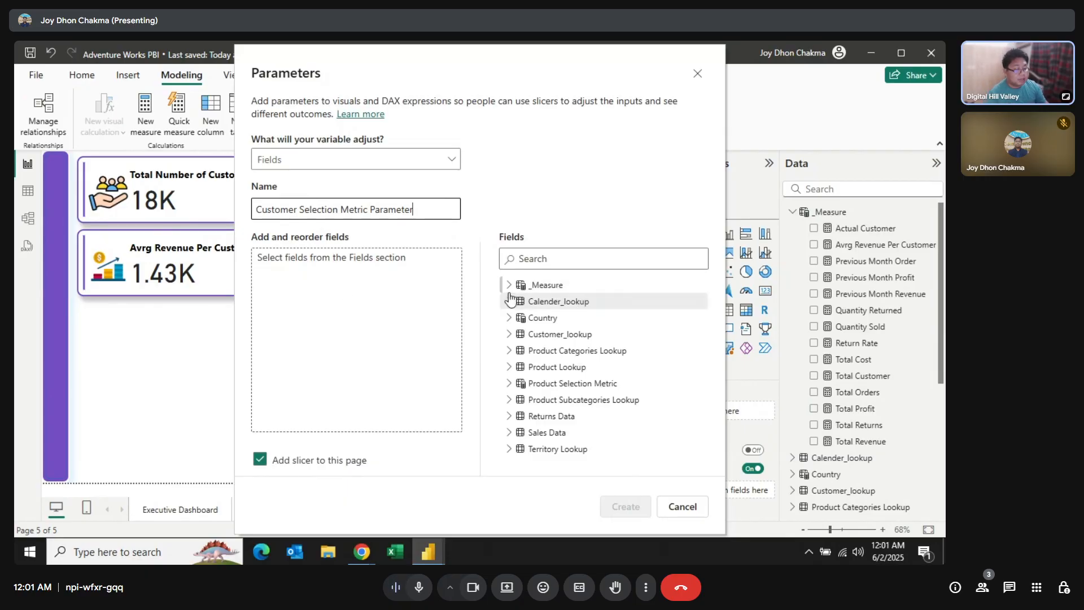
Add Total Customer, Actual Customer, Total Orders, Total Revenue and Total Profit to the parameter and create it with a slicer on this page.
{"action": "left_click", "coordinate": [510, 285]}
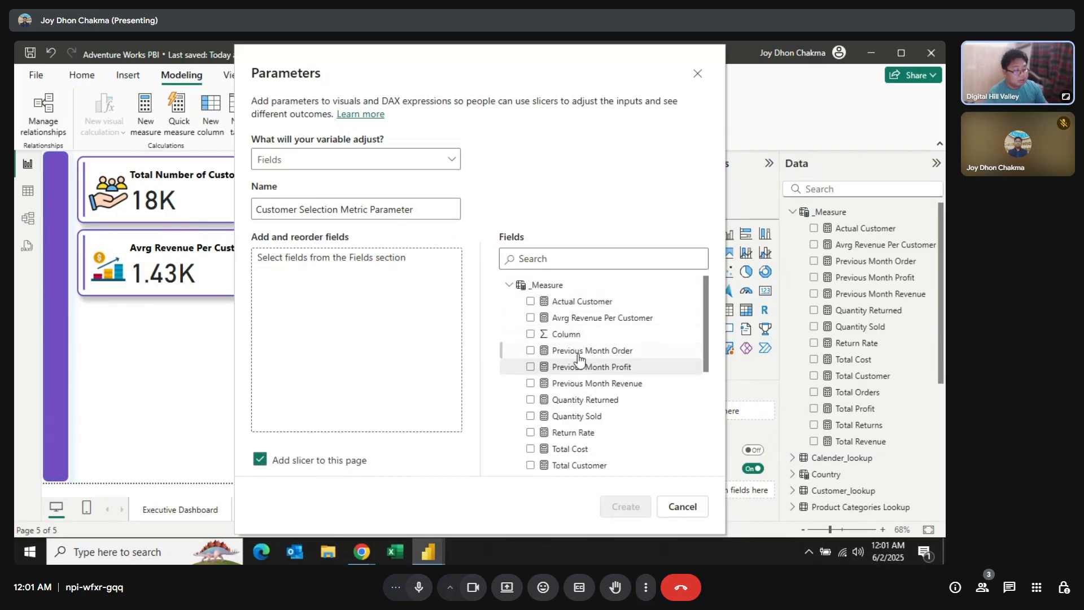
{"action": "scroll", "coordinate": [585, 413], "scroll_direction": "down", "scroll_amount": 1}
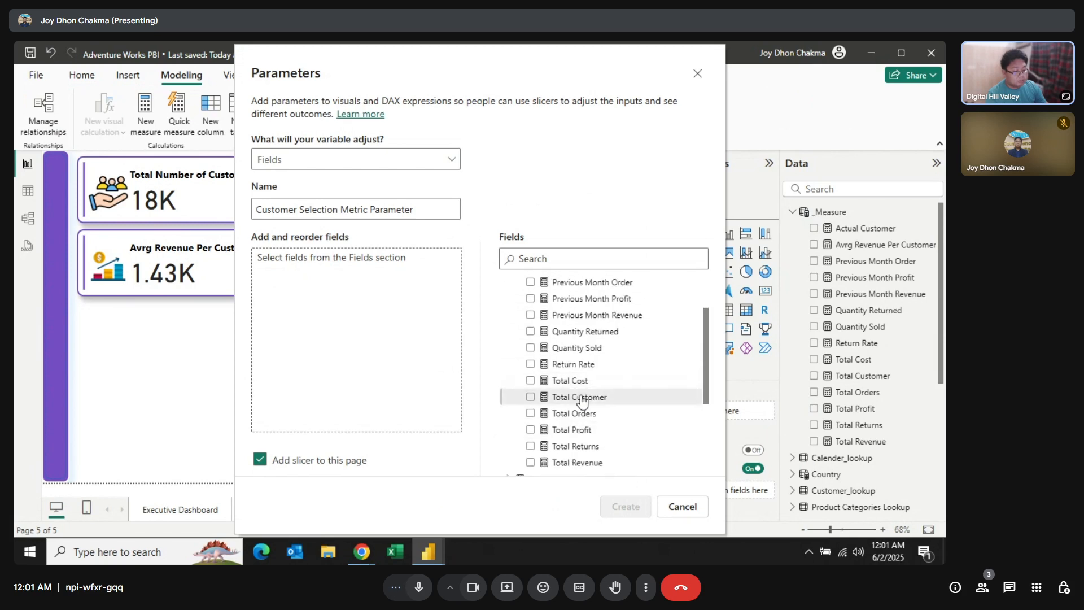
{"action": "left_click_drag", "start_coordinate": [580, 397], "coordinate": [407, 303]}
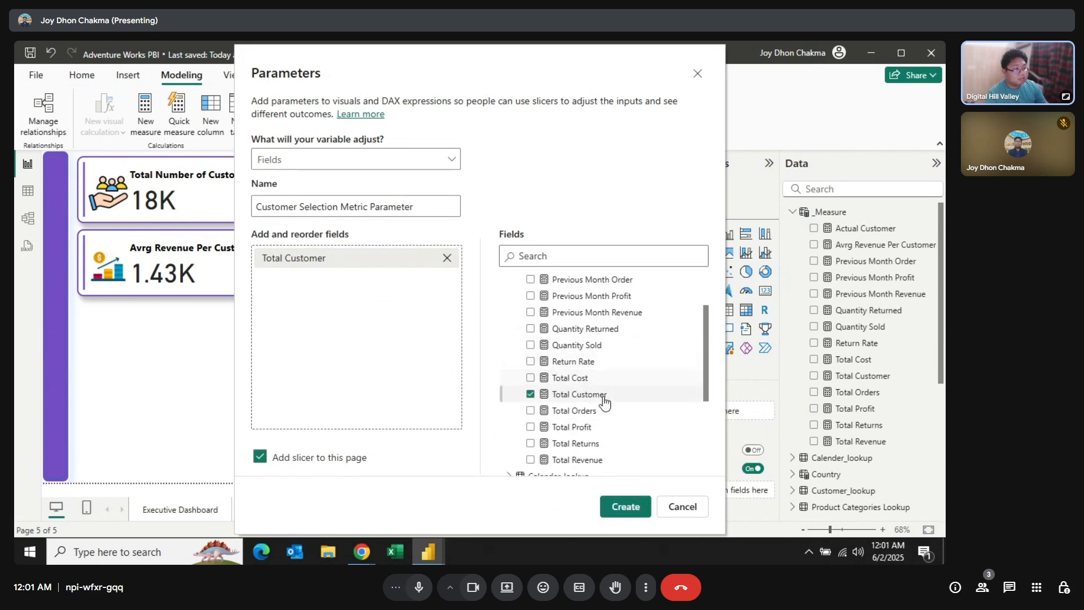
{"action": "scroll", "coordinate": [613, 390], "scroll_direction": "up", "scroll_amount": 1}
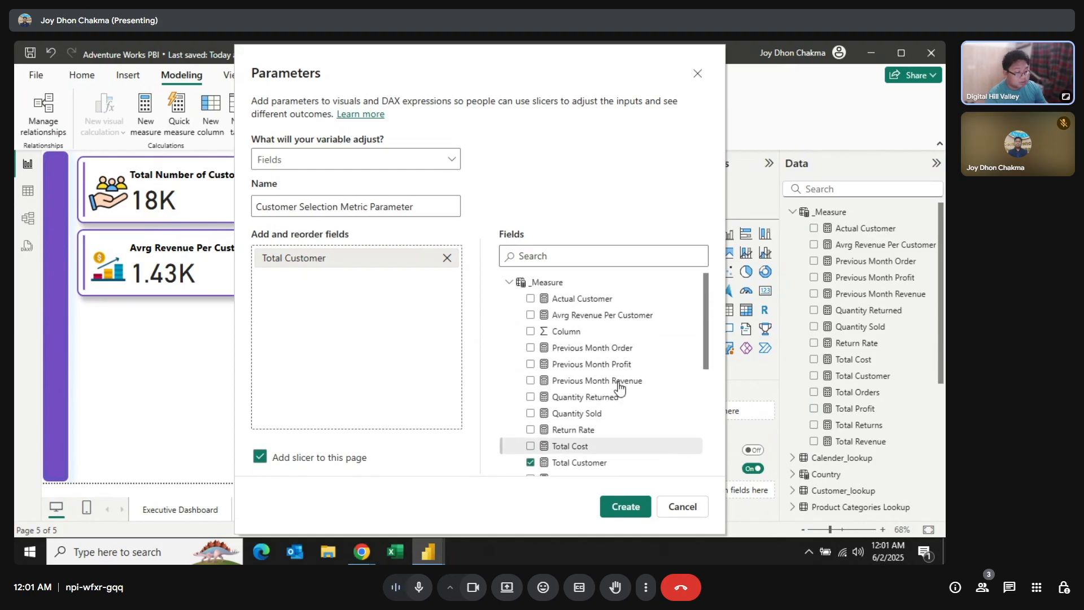
{"action": "left_click_drag", "start_coordinate": [595, 304], "coordinate": [382, 314]}
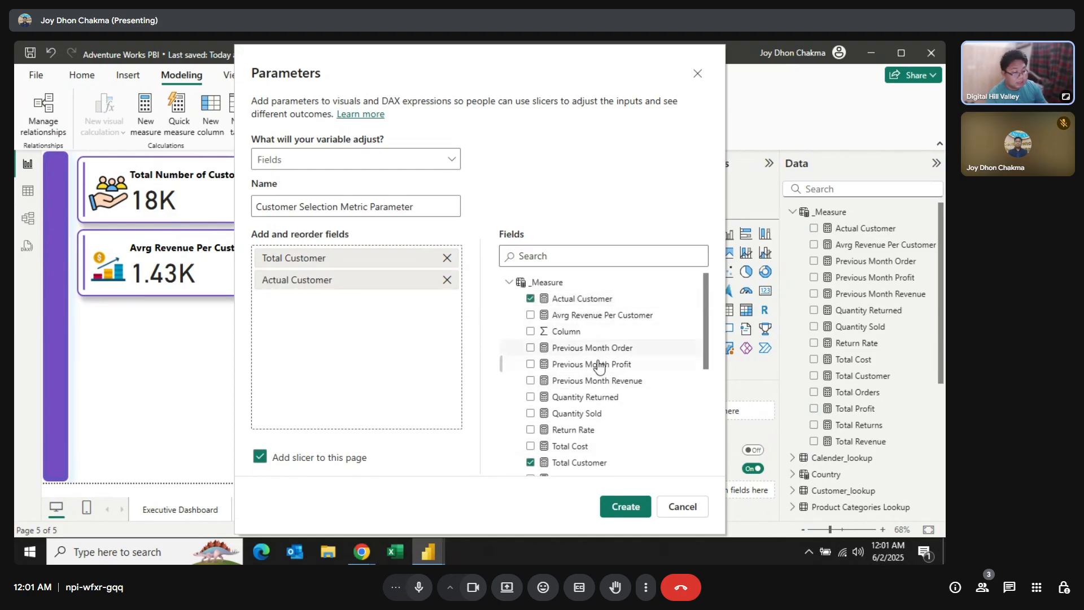
{"action": "scroll", "coordinate": [625, 397], "scroll_direction": "down", "scroll_amount": 1}
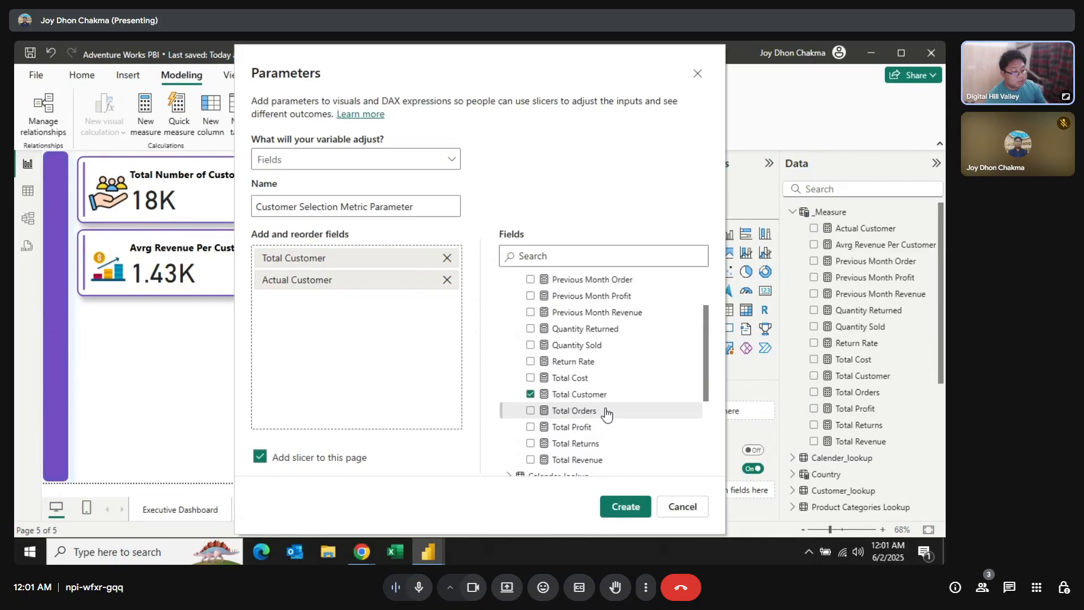
{"action": "left_click_drag", "start_coordinate": [604, 412], "coordinate": [421, 352]}
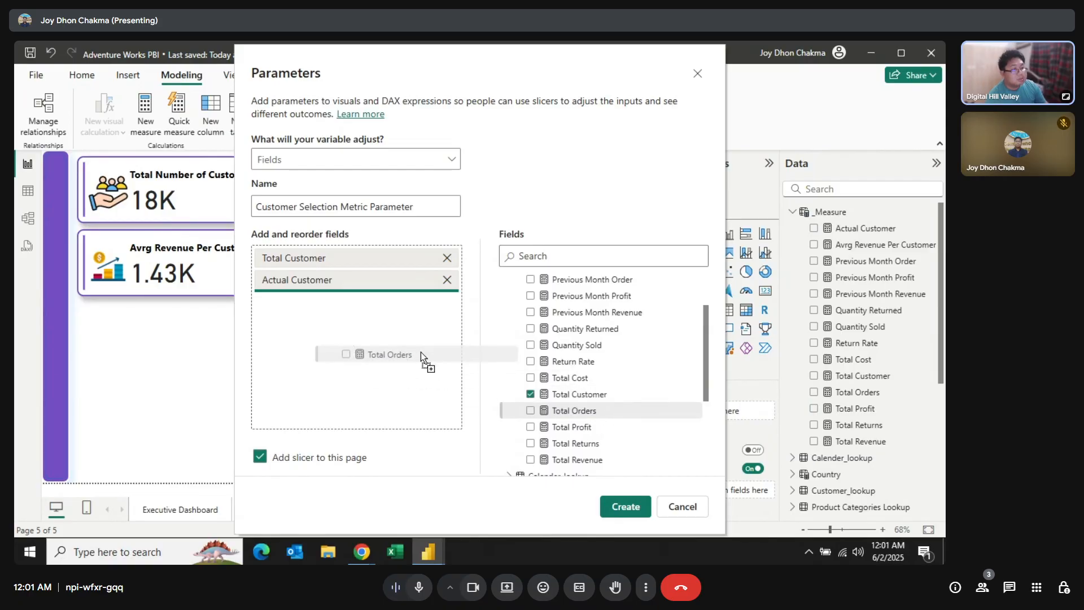
{"action": "left_click_drag", "start_coordinate": [421, 354], "coordinate": [422, 352]}
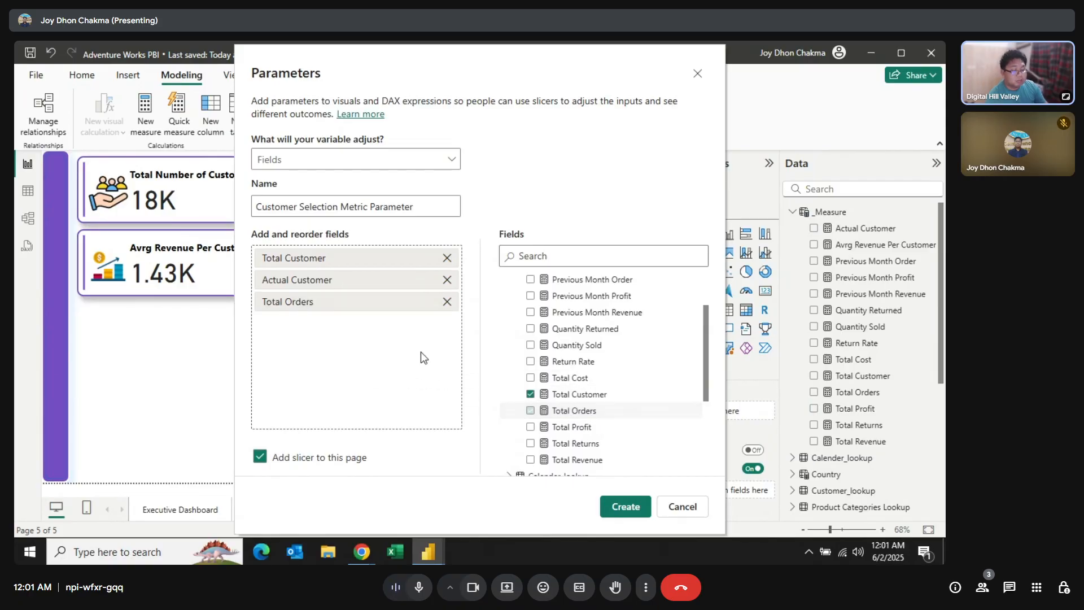
{"action": "scroll", "coordinate": [608, 433], "scroll_direction": "down", "scroll_amount": 1}
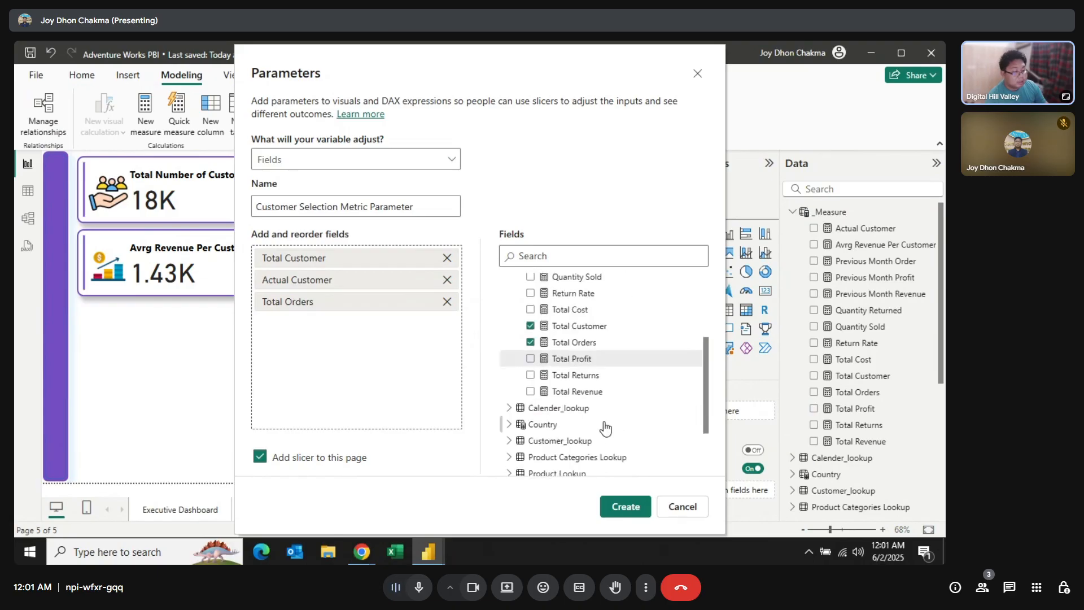
{"action": "left_click_drag", "start_coordinate": [597, 390], "coordinate": [387, 346]}
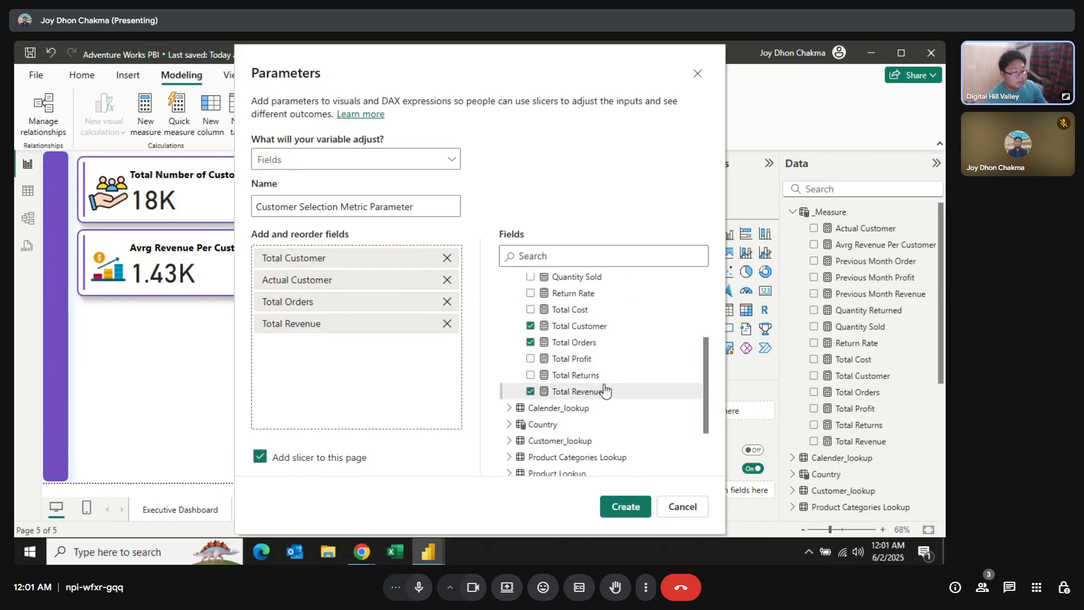
{"action": "left_click_drag", "start_coordinate": [599, 361], "coordinate": [365, 358]}
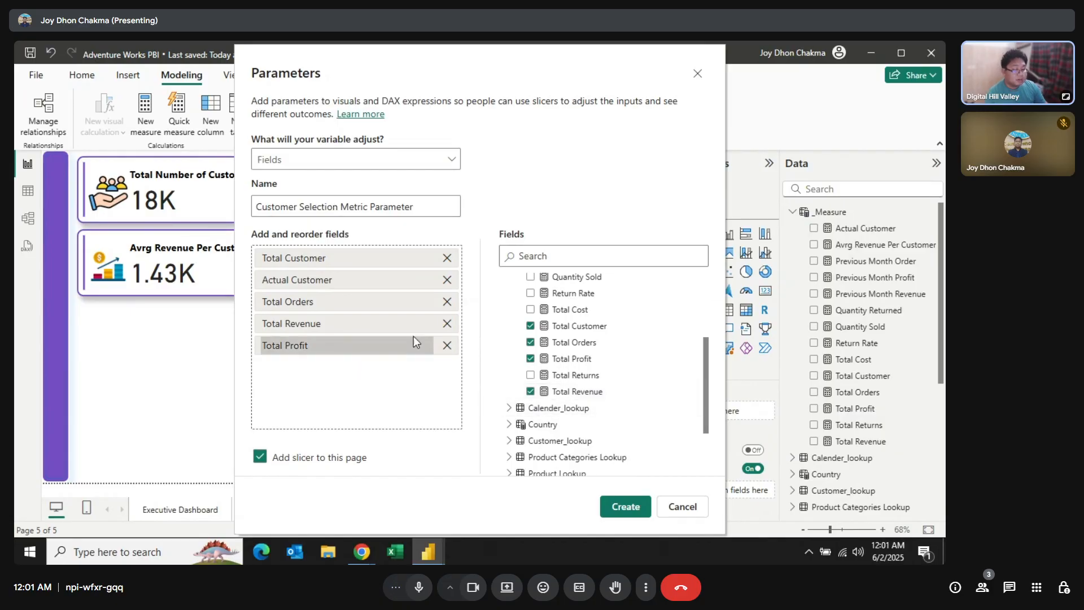
{"action": "left_click", "coordinate": [631, 511]}
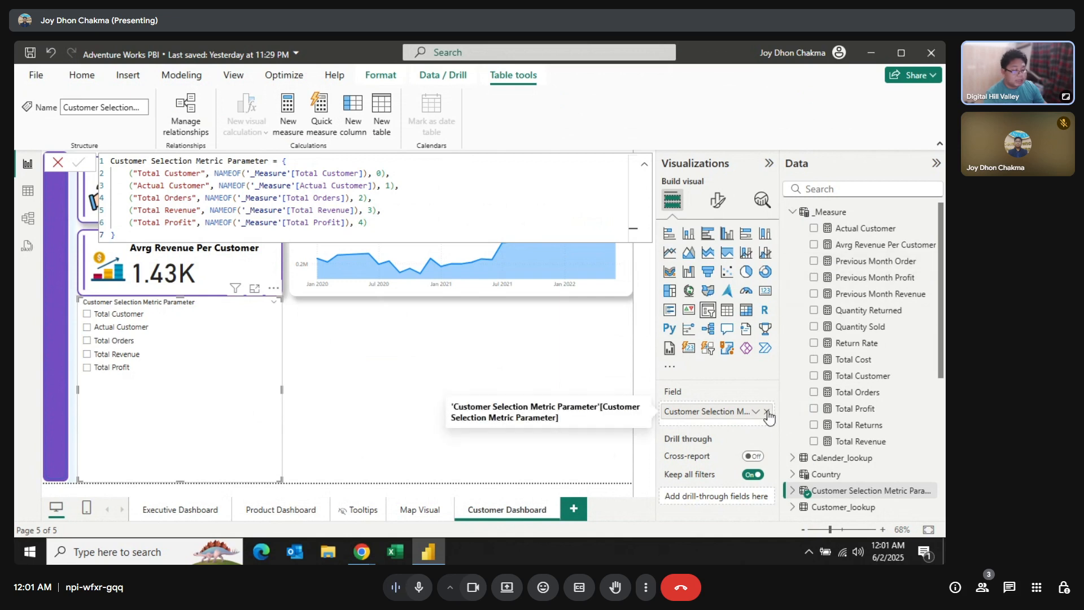
Turn off the slicer header of the new parameter slicer.
{"action": "left_click", "coordinate": [719, 205]}
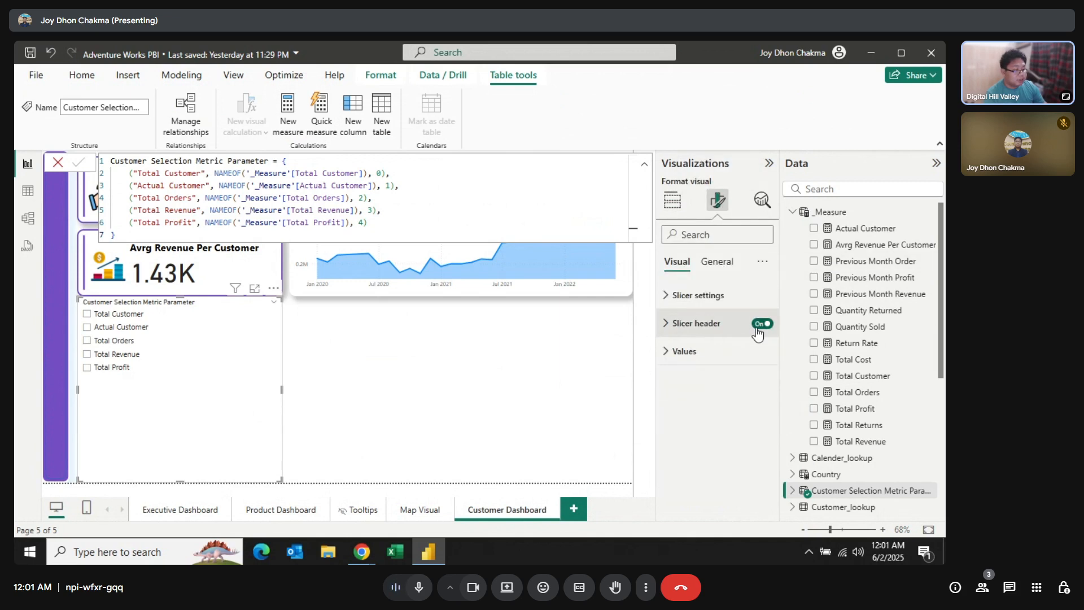
{"action": "left_click", "coordinate": [761, 323]}
{"action": "left_click", "coordinate": [761, 199]}
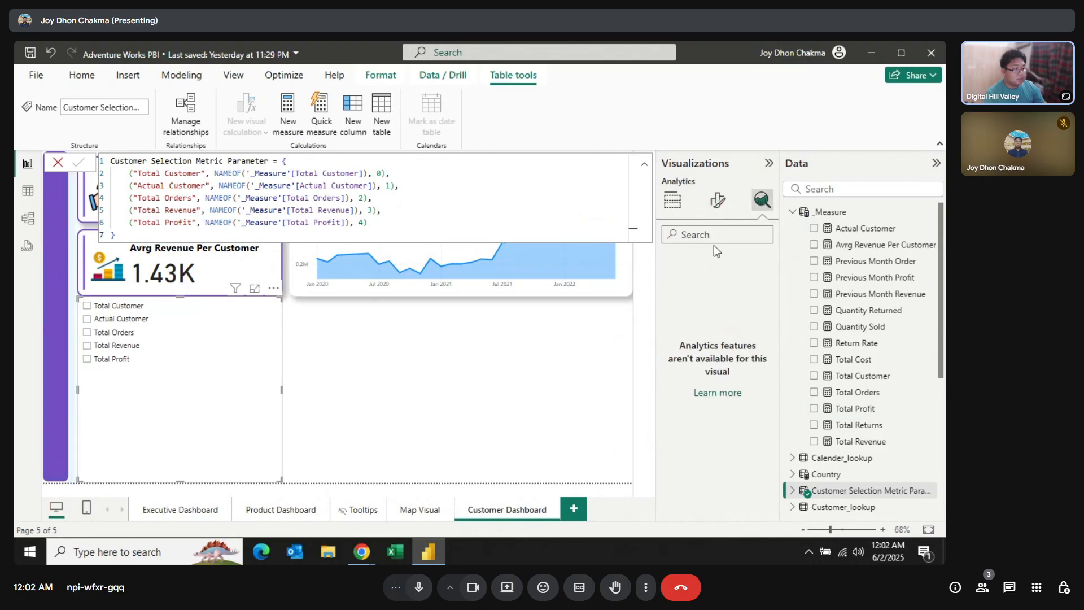
Turn on the slicer's title and set its text to Customer Selection Metric Parameter.
{"action": "left_click", "coordinate": [718, 201]}
{"action": "left_click", "coordinate": [717, 261]}
{"action": "left_click", "coordinate": [762, 323]}
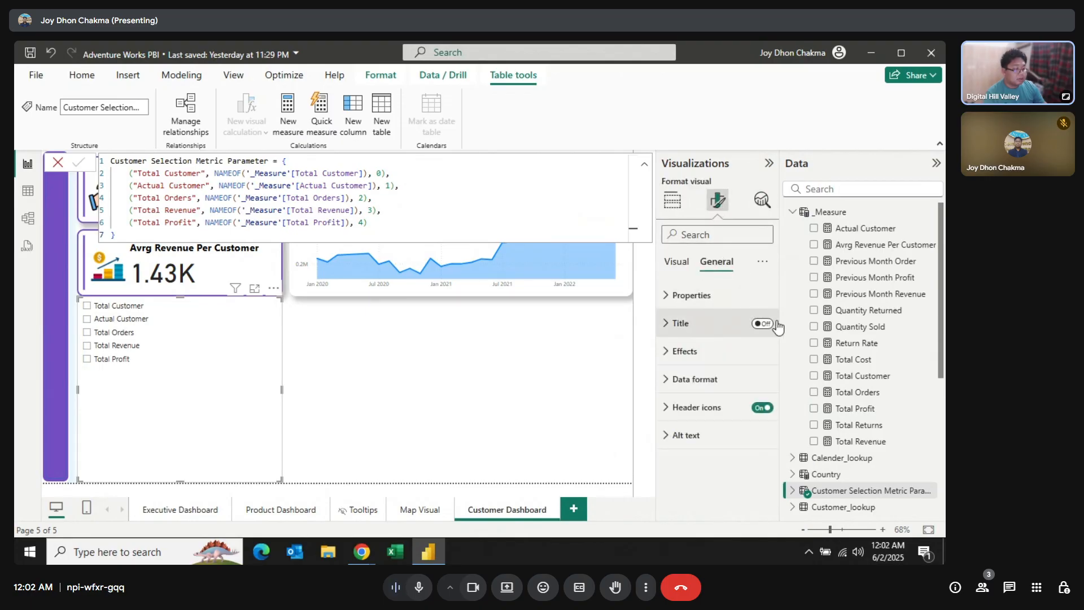
{"action": "left_click", "coordinate": [691, 327]}
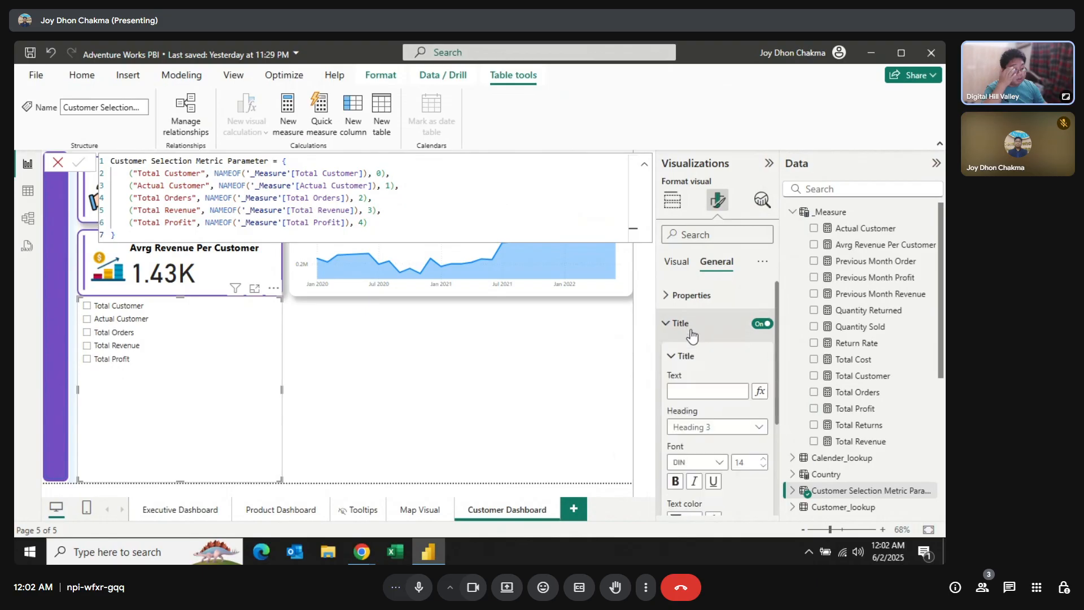
{"action": "left_click", "coordinate": [704, 392]}
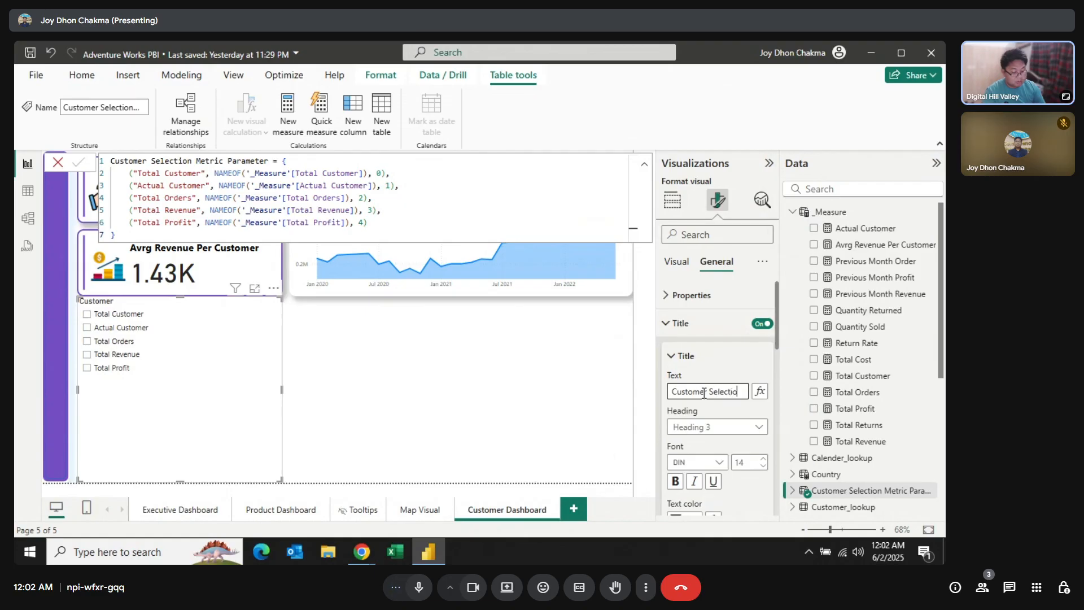
{"action": "type", "text": "Customer Selection Metric"}
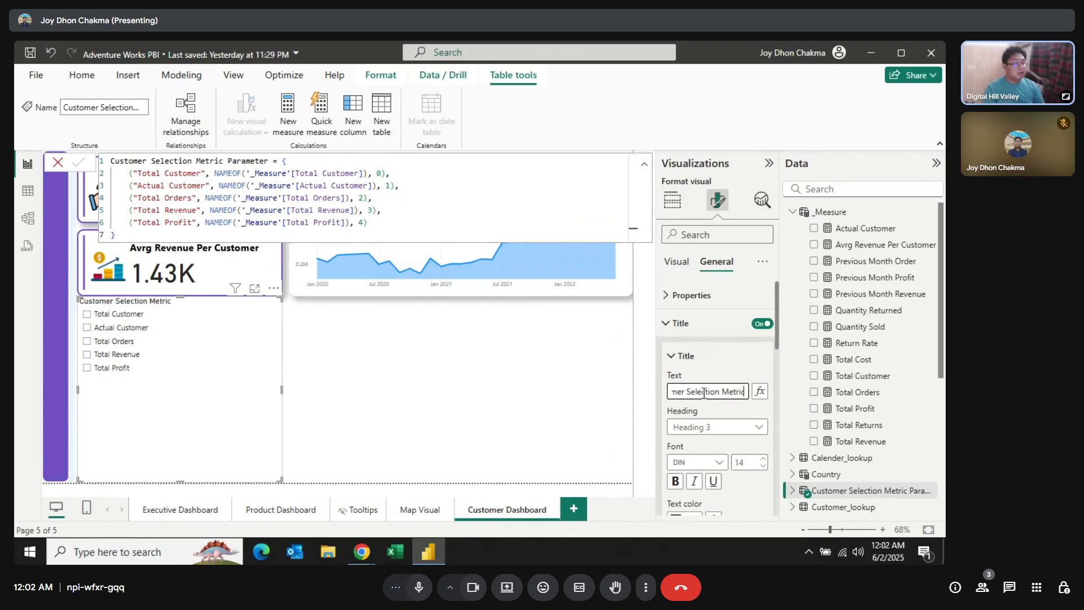
{"action": "type", "text": " Parameter"}
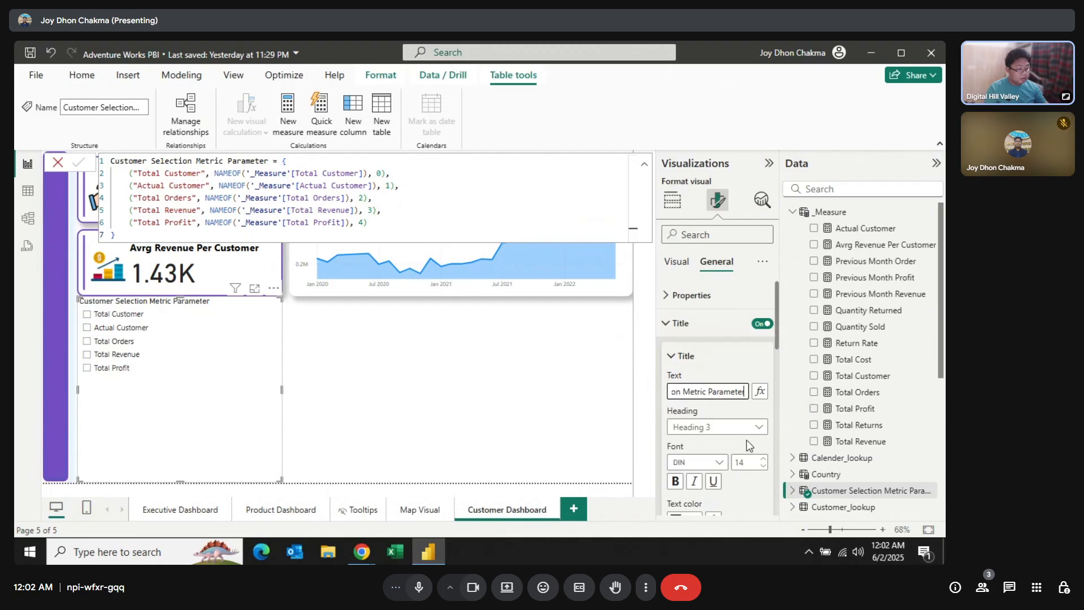
Set the slicer title's text color to white and its background color to the recently used purple.
{"action": "scroll", "coordinate": [748, 444], "scroll_direction": "down", "scroll_amount": 2}
{"action": "left_click", "coordinate": [696, 451]}
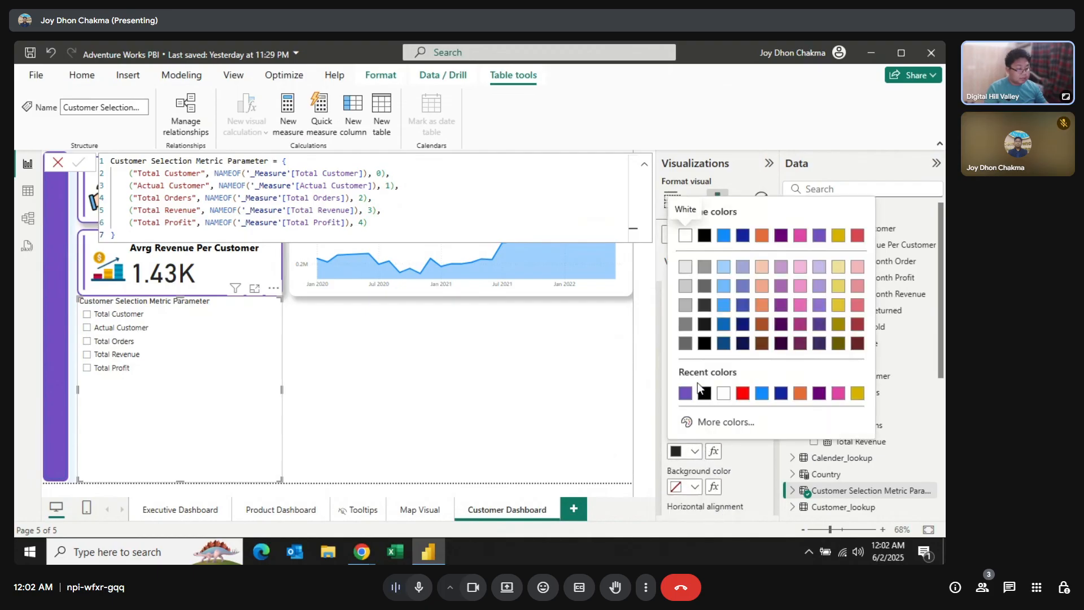
{"action": "left_click", "coordinate": [723, 393]}
{"action": "left_click", "coordinate": [694, 487]}
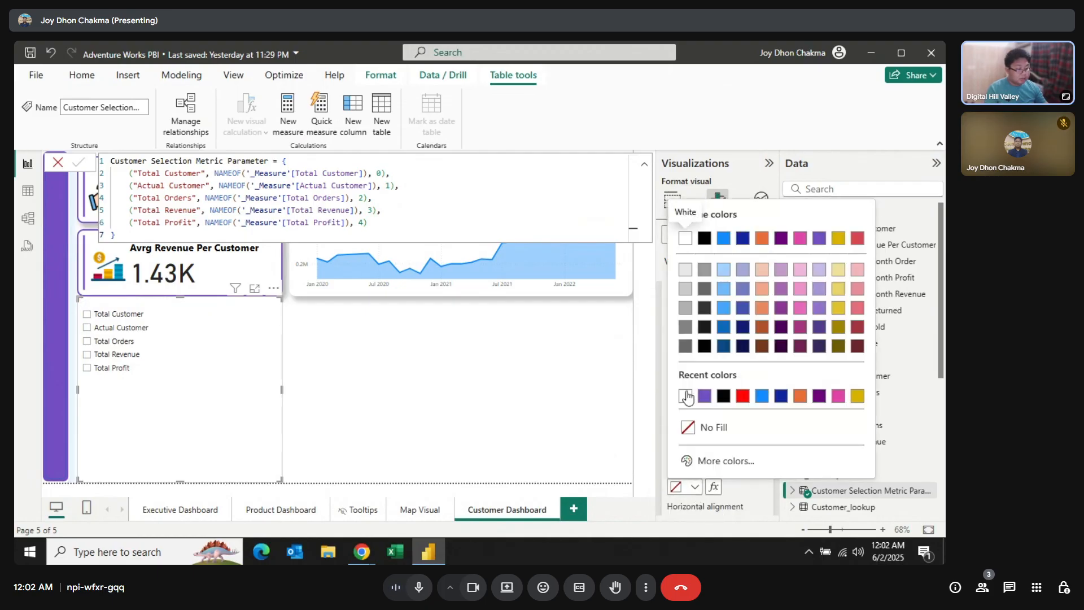
{"action": "left_click", "coordinate": [704, 395]}
Turn on the visual border and the shadow for the parameter slicer.
{"action": "scroll", "coordinate": [729, 451], "scroll_direction": "down", "scroll_amount": 5}
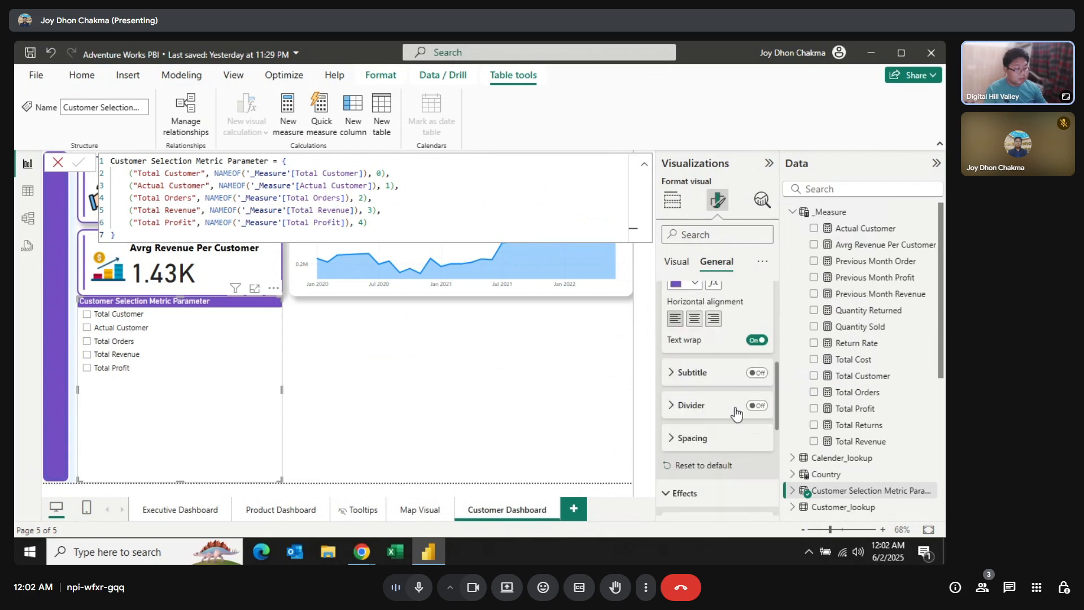
{"action": "scroll", "coordinate": [742, 435], "scroll_direction": "down", "scroll_amount": 2}
{"action": "scroll", "coordinate": [739, 446], "scroll_direction": "down", "scroll_amount": 3}
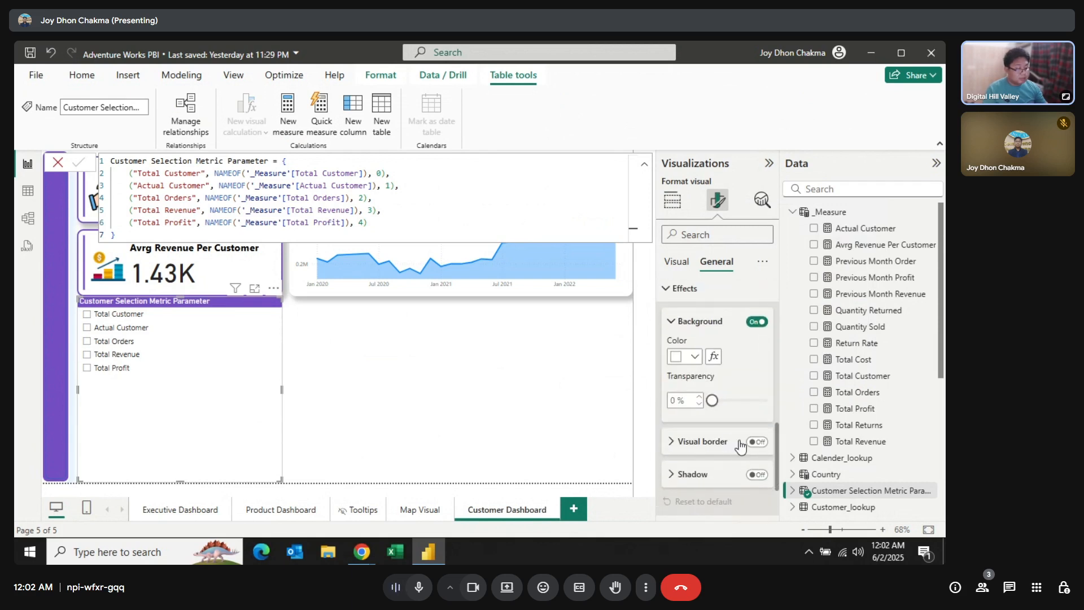
{"action": "left_click", "coordinate": [763, 444]}
{"action": "left_click", "coordinate": [758, 474]}
{"action": "left_click", "coordinate": [728, 485]}
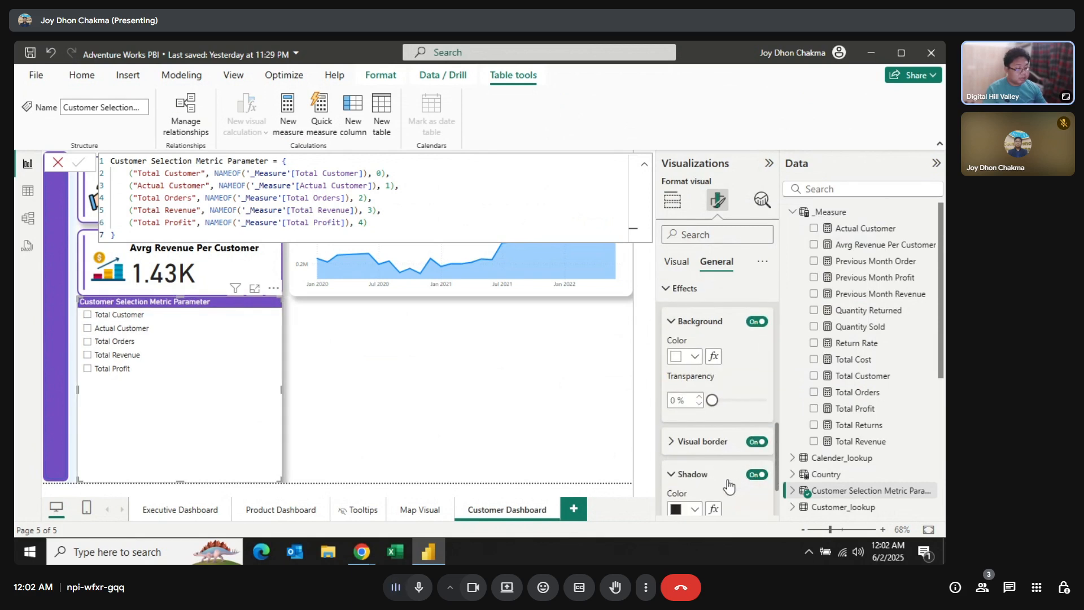
Set the slicer's visual border color to white.
{"action": "scroll", "coordinate": [728, 484], "scroll_direction": "down", "scroll_amount": 2}
{"action": "left_click", "coordinate": [698, 374]}
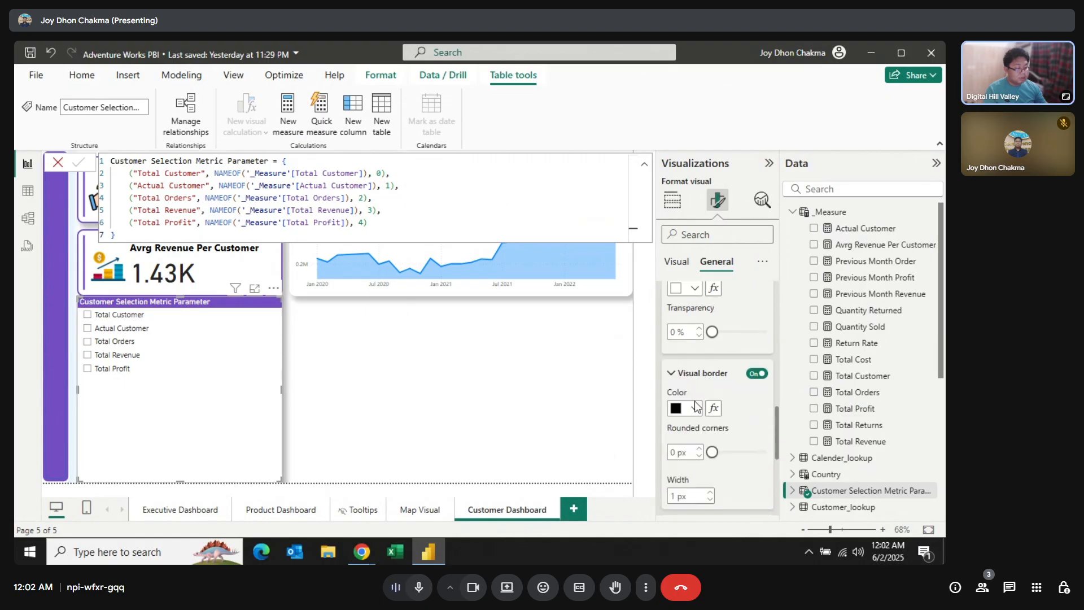
{"action": "left_click", "coordinate": [694, 408]}
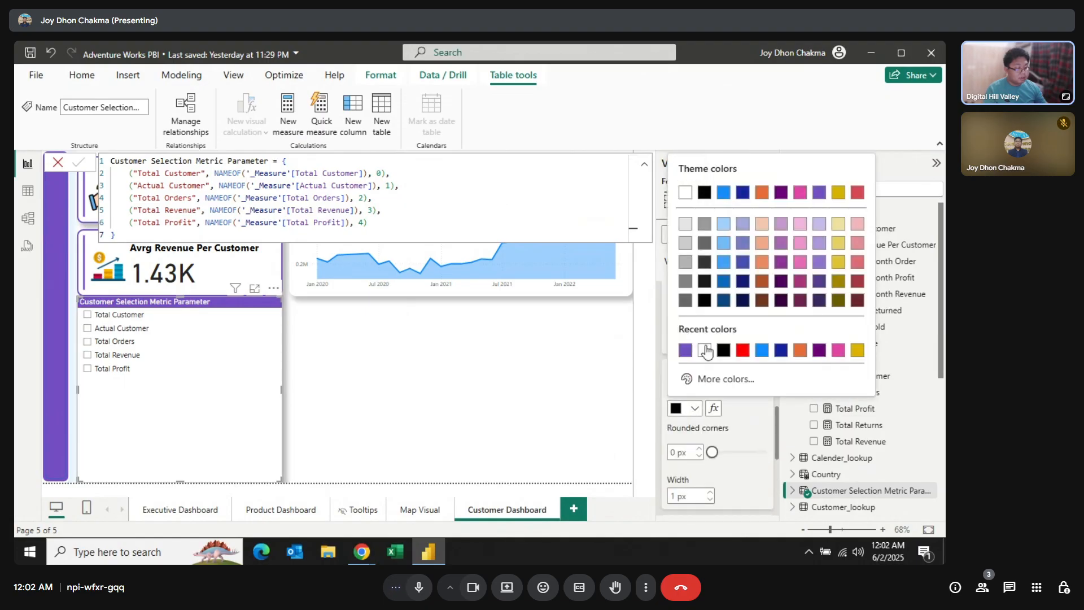
{"action": "left_click", "coordinate": [705, 350]}
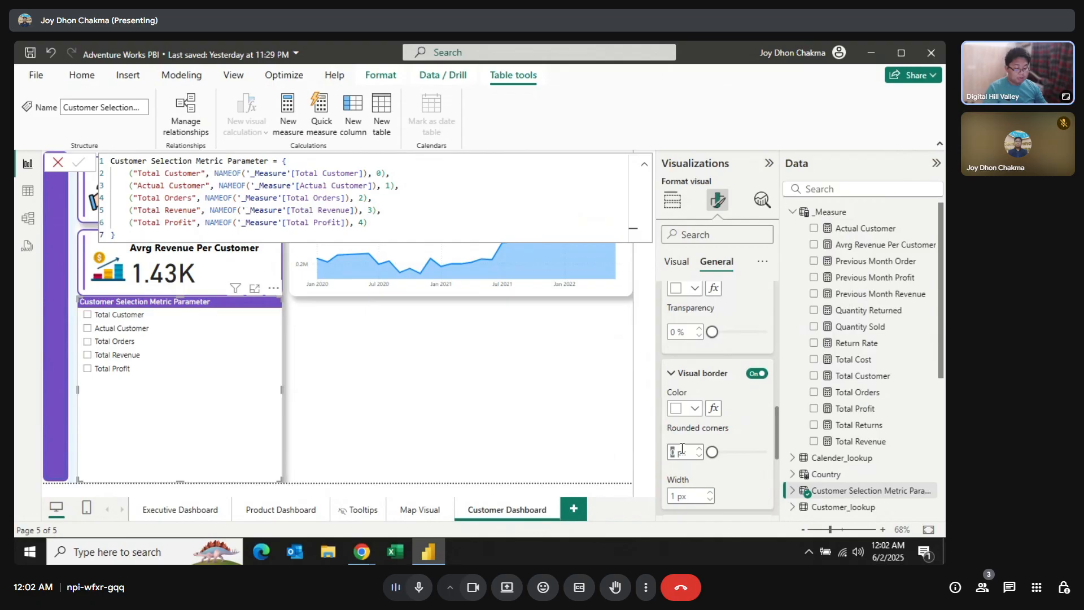
Set the slicer's visual border to 13 px rounded corners and a width of 3 px.
{"action": "type", "text": "13"}
{"action": "scroll", "coordinate": [703, 466], "scroll_direction": "down", "scroll_amount": 2}
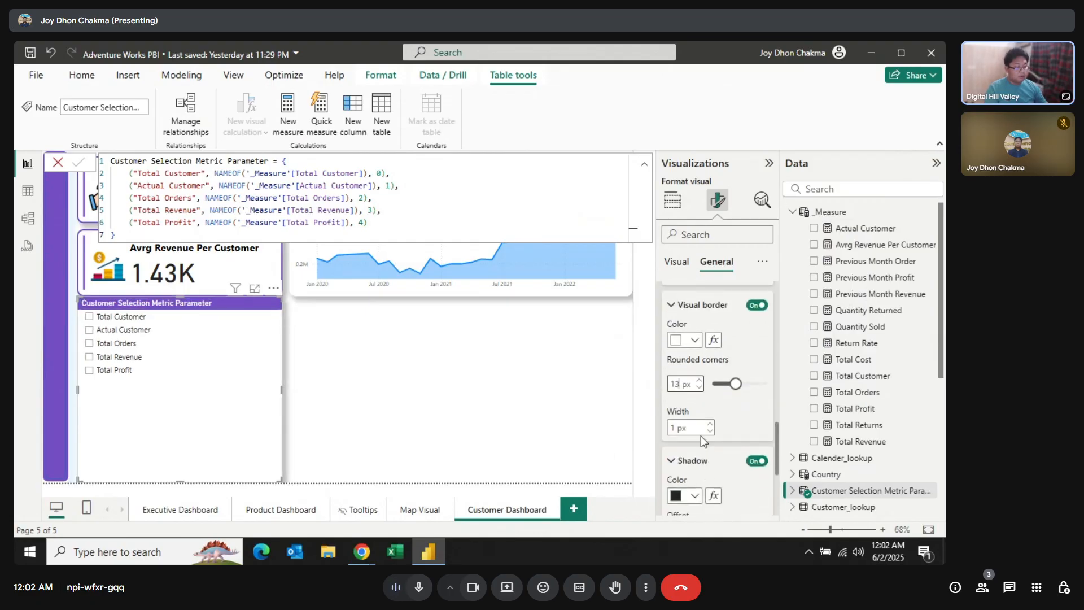
{"action": "left_click", "coordinate": [690, 429]}
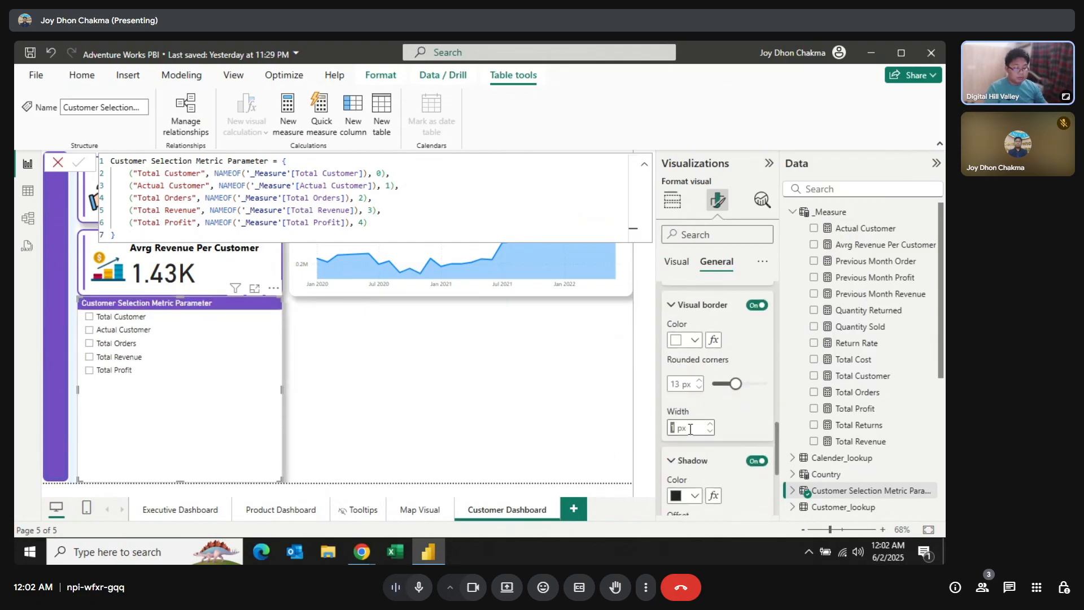
{"action": "type", "text": "2"}
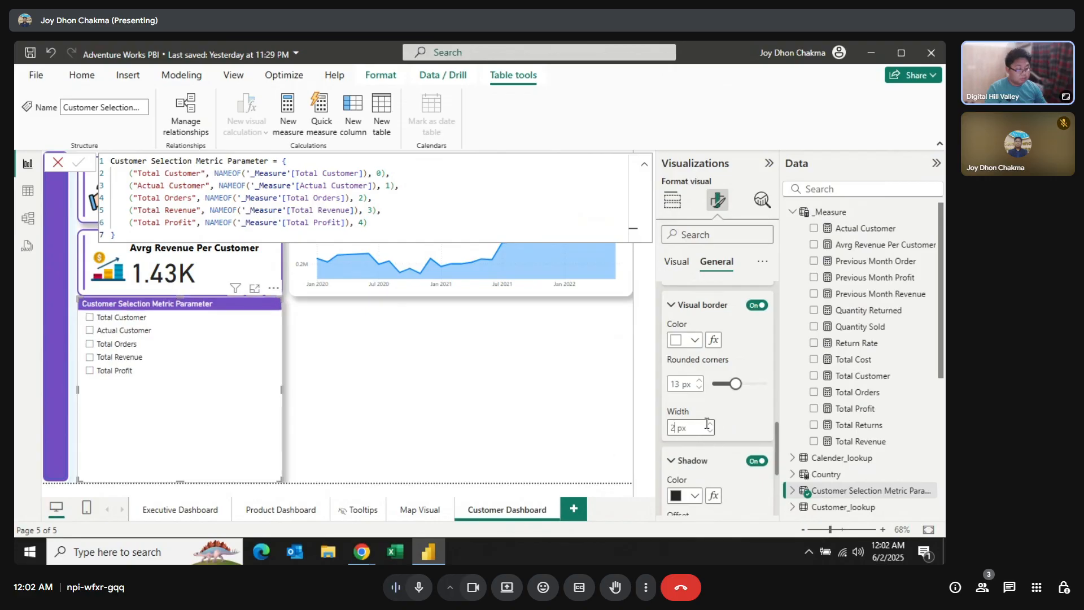
{"action": "left_click", "coordinate": [710, 423]}
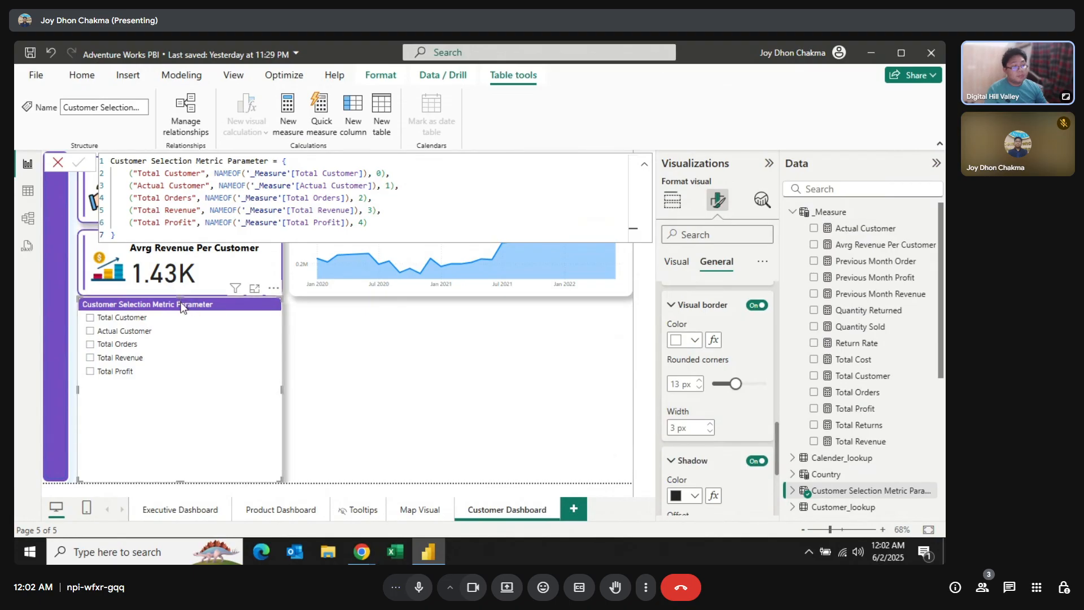
Move the parameter slicer slightly down and shorten it so it ends just below the Total Profit option.
{"action": "left_click_drag", "start_coordinate": [180, 306], "coordinate": [178, 309]}
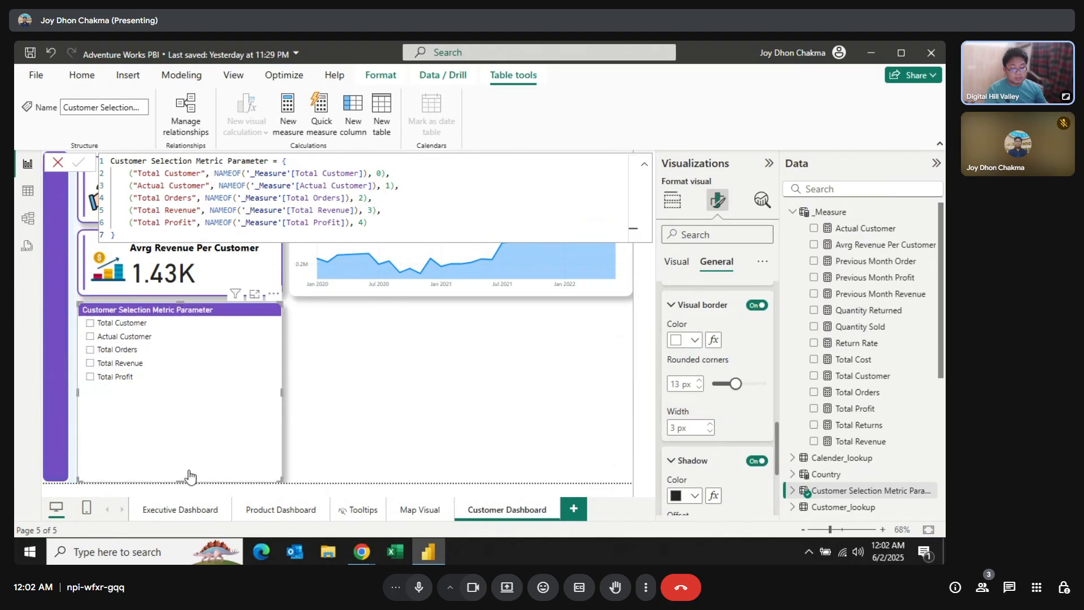
{"action": "left_click_drag", "start_coordinate": [182, 480], "coordinate": [181, 388]}
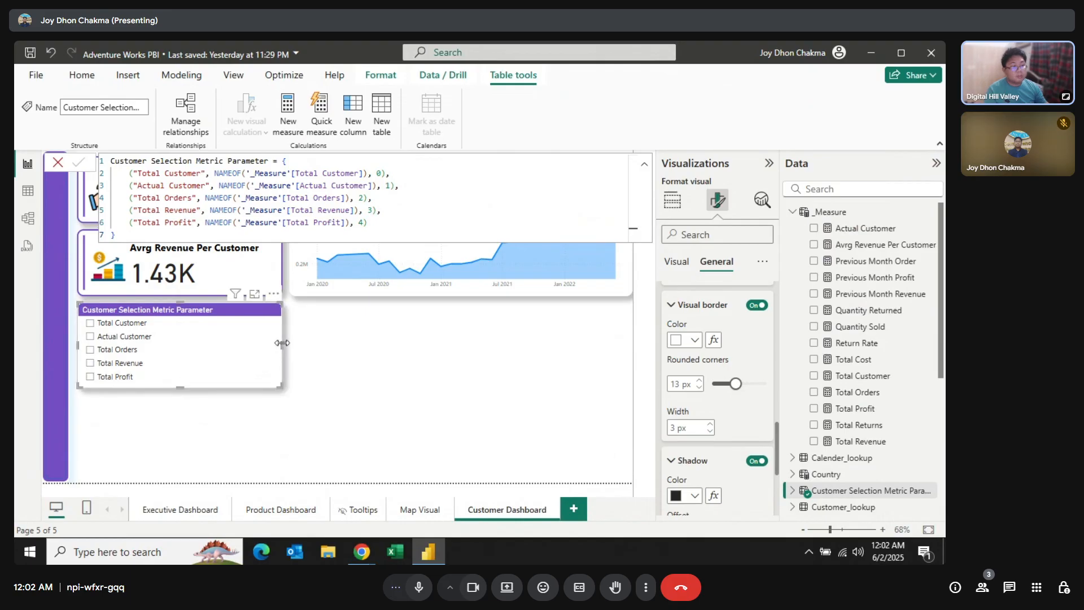
{"action": "left_click", "coordinate": [388, 364]}
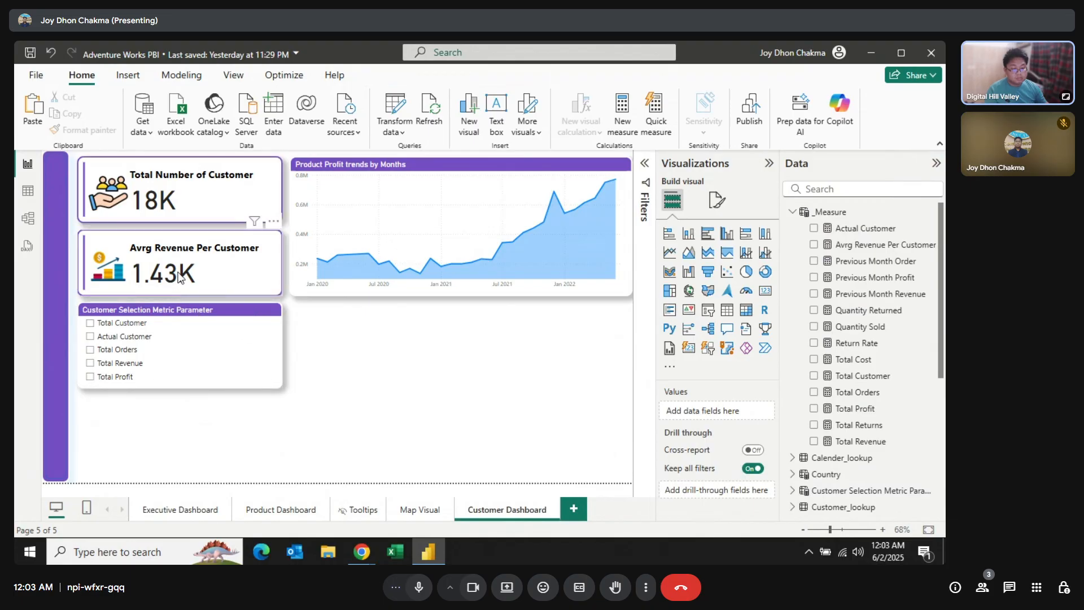
Reduce the callout value font size on the Total Number of Customer card.
{"action": "left_click", "coordinate": [182, 184]}
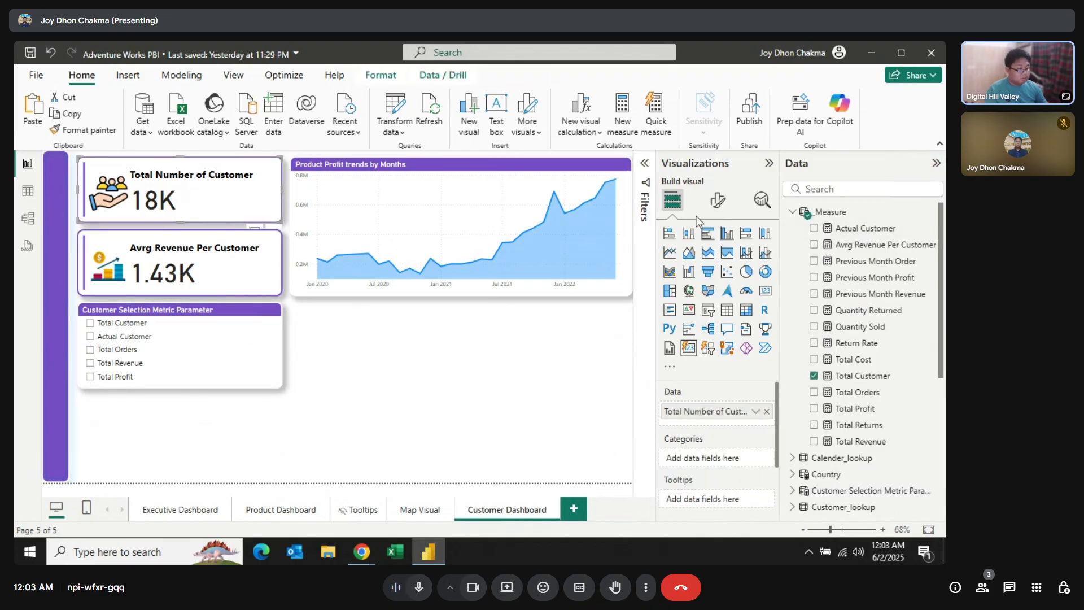
{"action": "left_click", "coordinate": [718, 200]}
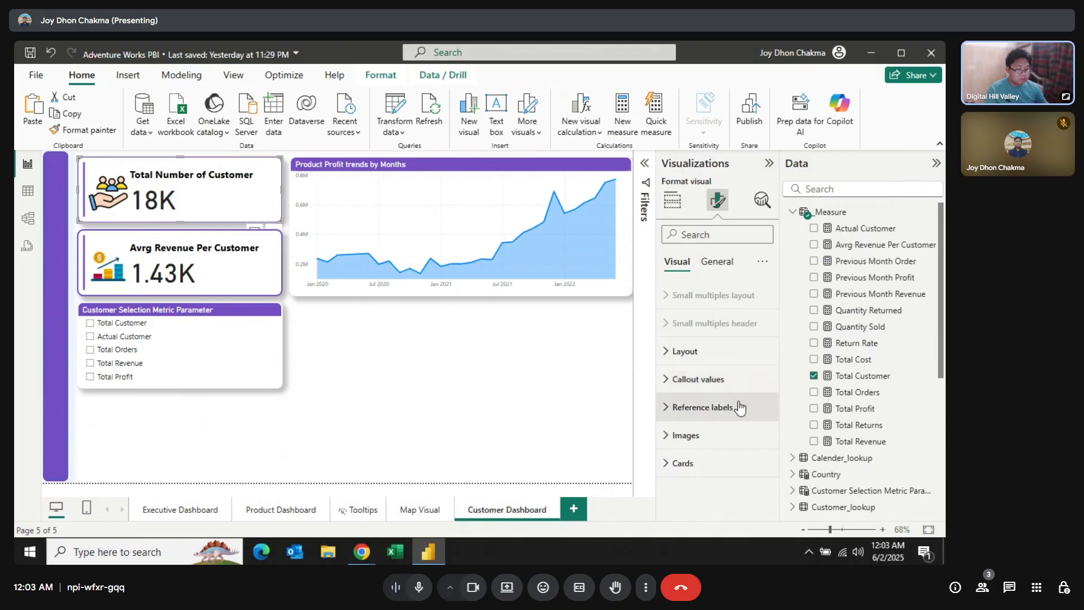
{"action": "left_click", "coordinate": [684, 351]}
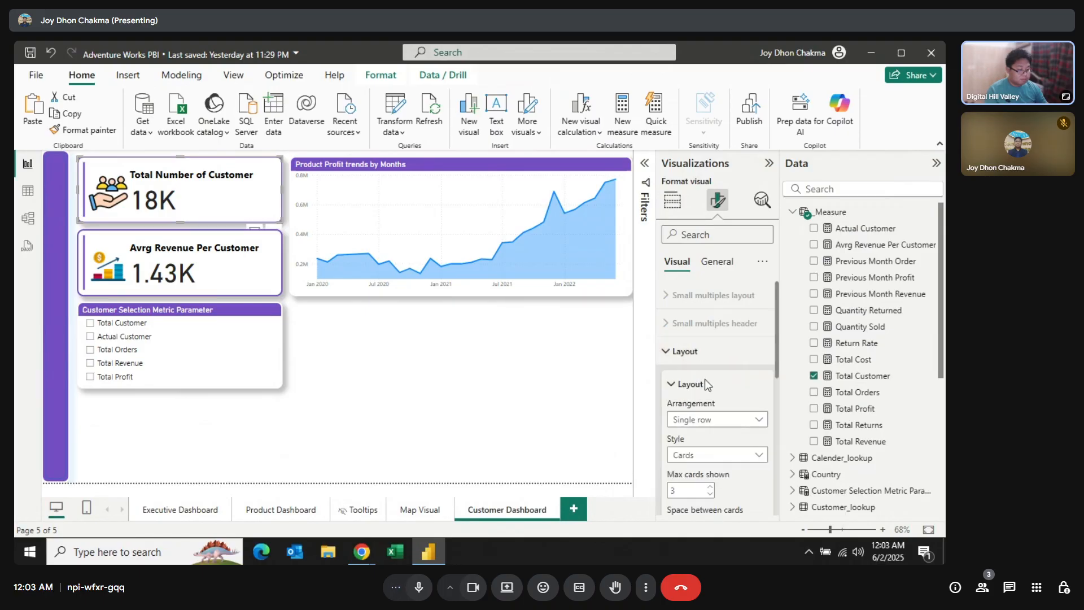
{"action": "scroll", "coordinate": [713, 419], "scroll_direction": "up", "scroll_amount": 2}
{"action": "left_click", "coordinate": [716, 263]}
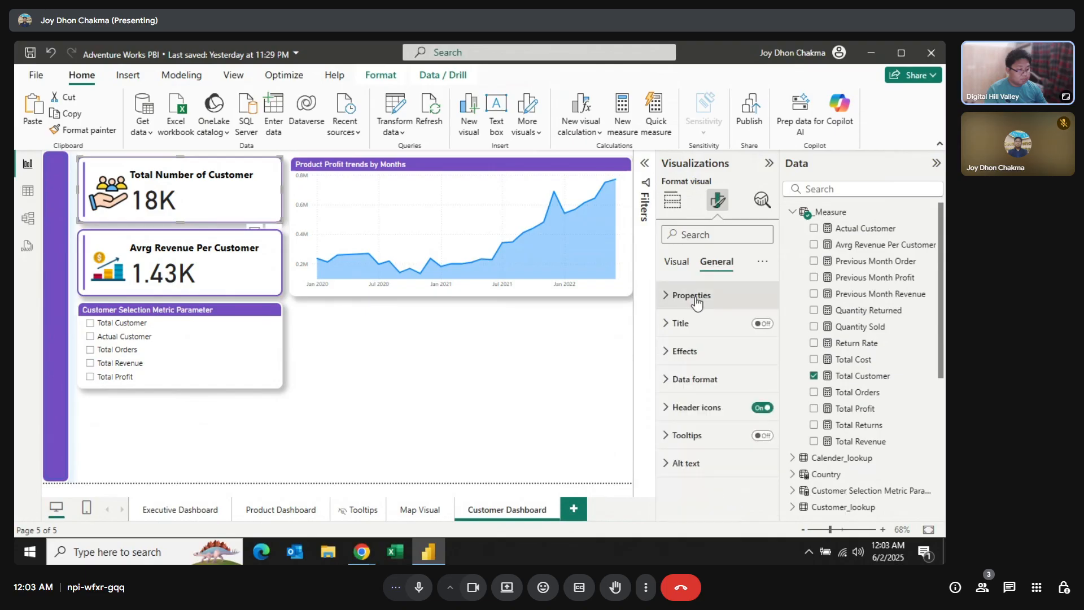
{"action": "left_click", "coordinate": [683, 267]}
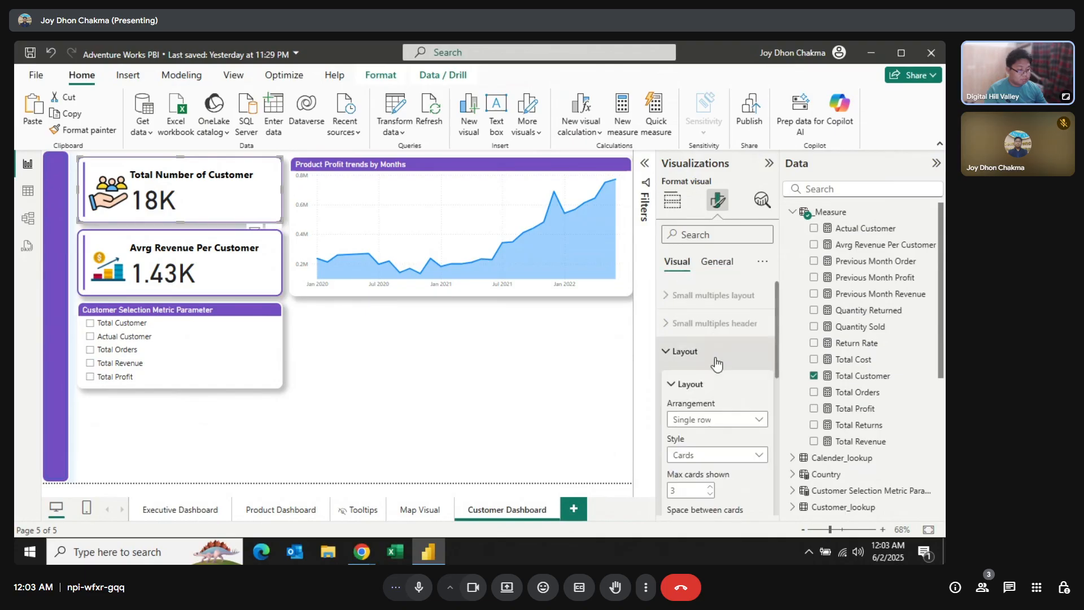
{"action": "scroll", "coordinate": [724, 429], "scroll_direction": "down", "scroll_amount": 3}
{"action": "scroll", "coordinate": [723, 429], "scroll_direction": "down", "scroll_amount": 4}
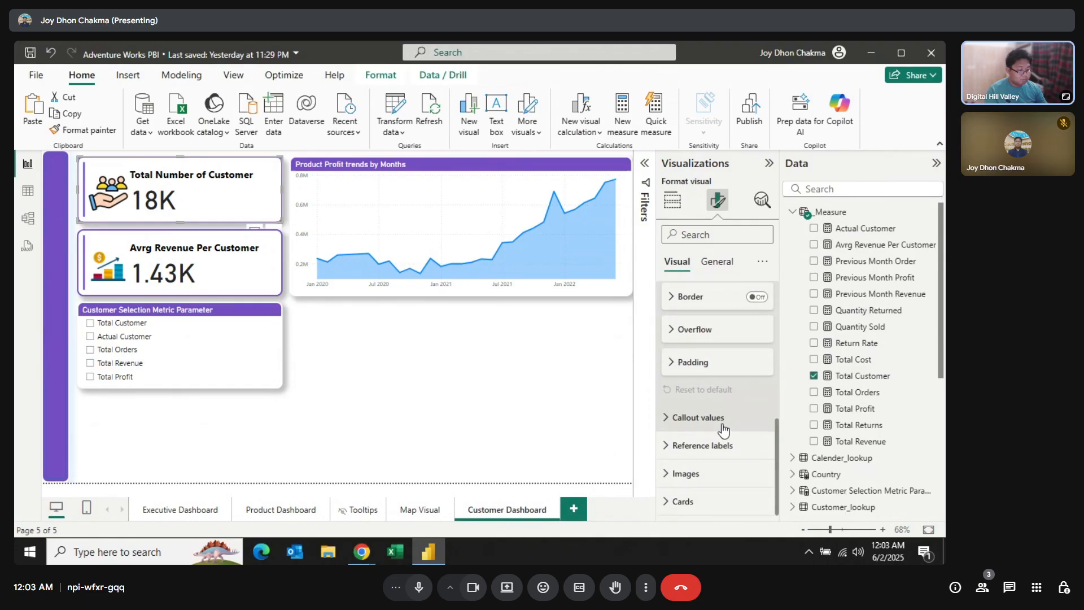
{"action": "left_click", "coordinate": [698, 417]}
{"action": "scroll", "coordinate": [734, 445], "scroll_direction": "down", "scroll_amount": 5}
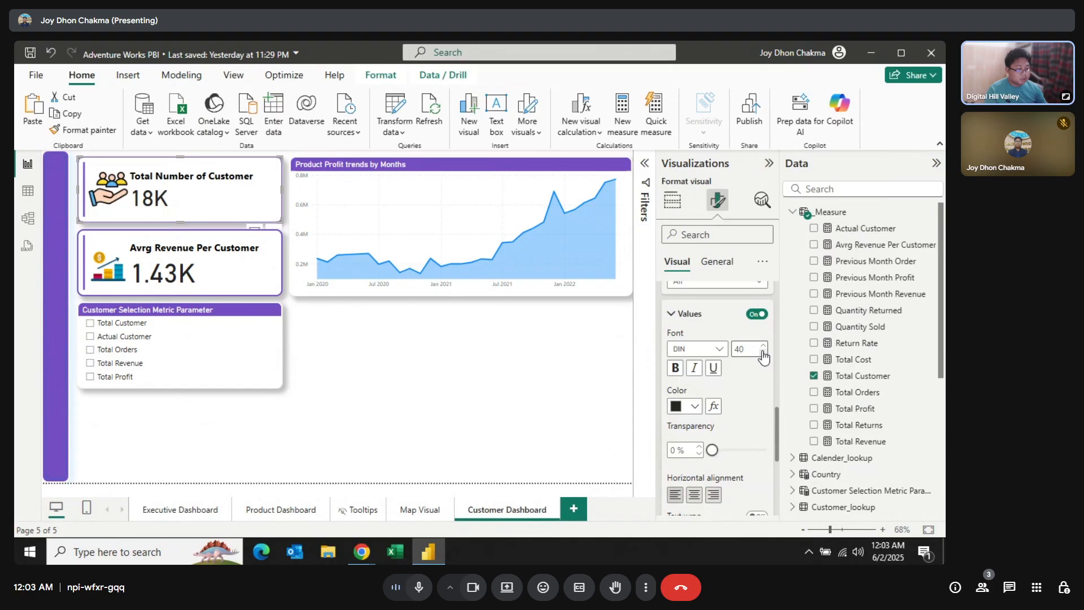
Set the callout value font size of the Avrg Revenue Per Customer card to 38.
{"action": "left_click", "coordinate": [239, 249]}
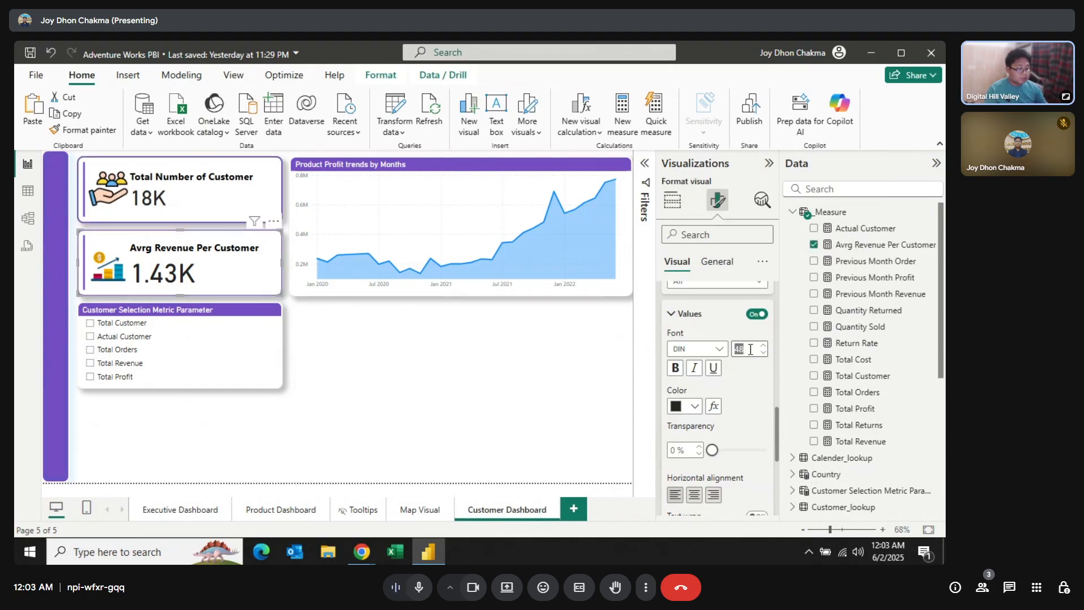
{"action": "type", "text": "38"}
{"action": "key", "text": "Return"}
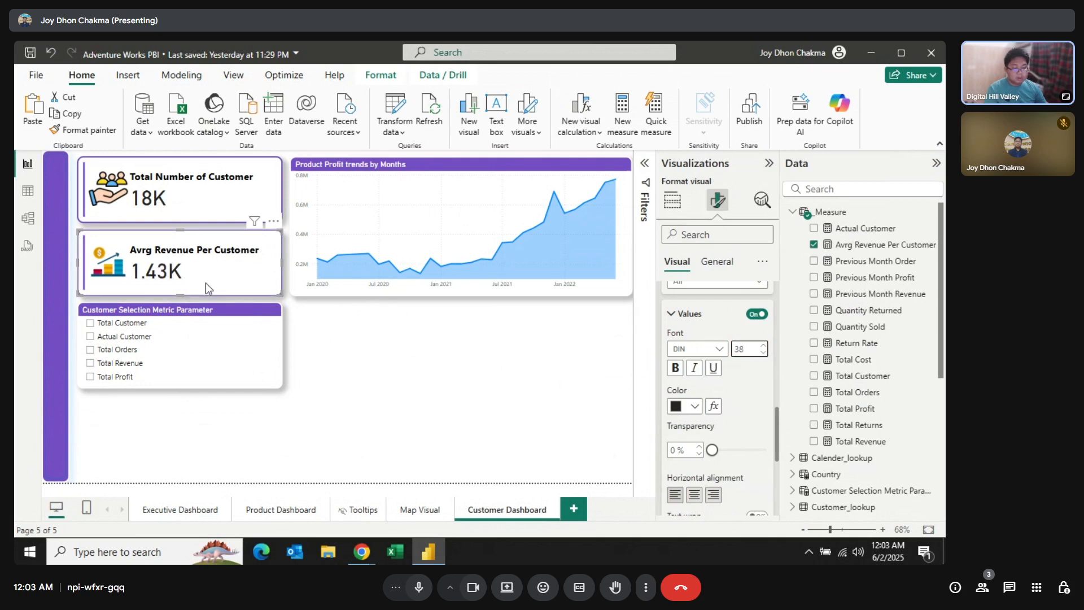
Shorten both KPI cards and move the Avrg Revenue Per Customer card up beneath the Total Number of Customer card.
{"action": "left_click_drag", "start_coordinate": [182, 294], "coordinate": [185, 284]}
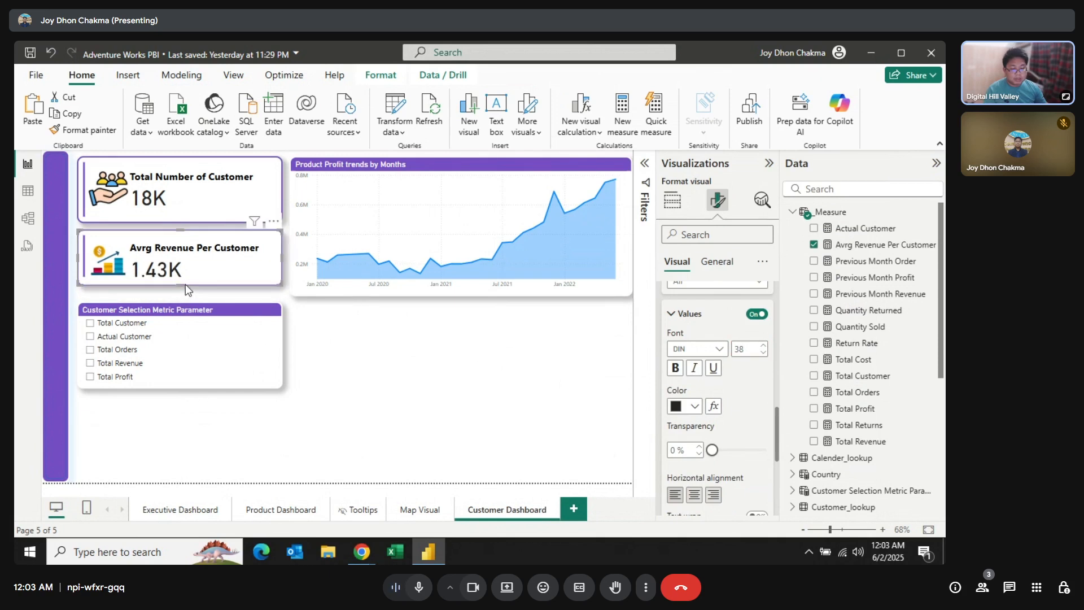
{"action": "left_click", "coordinate": [187, 210]}
{"action": "left_click_drag", "start_coordinate": [182, 222], "coordinate": [187, 264]}
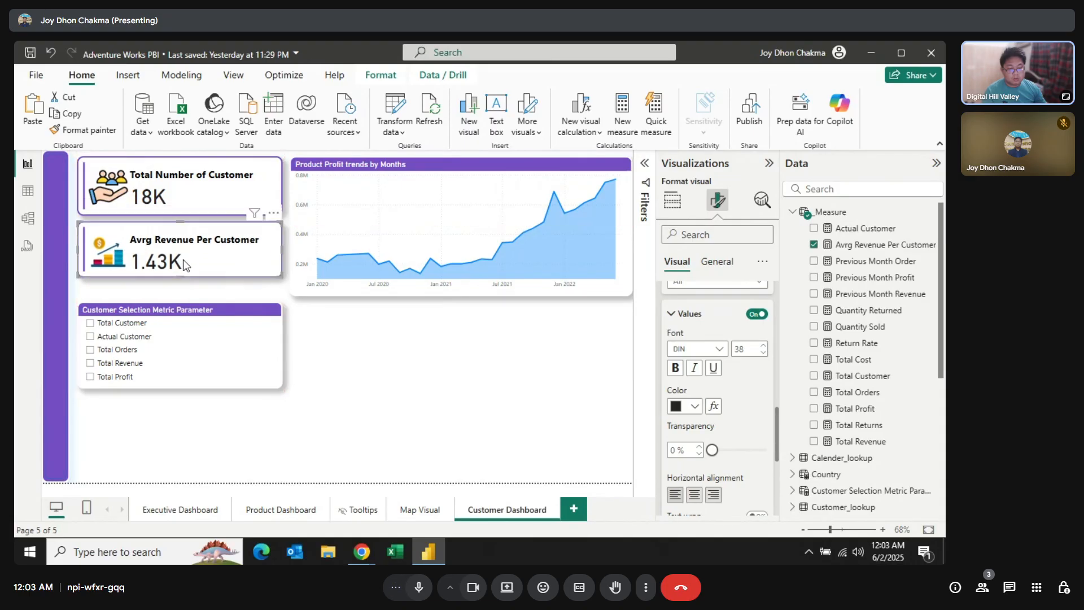
Shorten the Product Profit trends chart to line up with the KPI cards' lower edge and move the slicer up beneath the cards.
{"action": "left_click", "coordinate": [384, 261]}
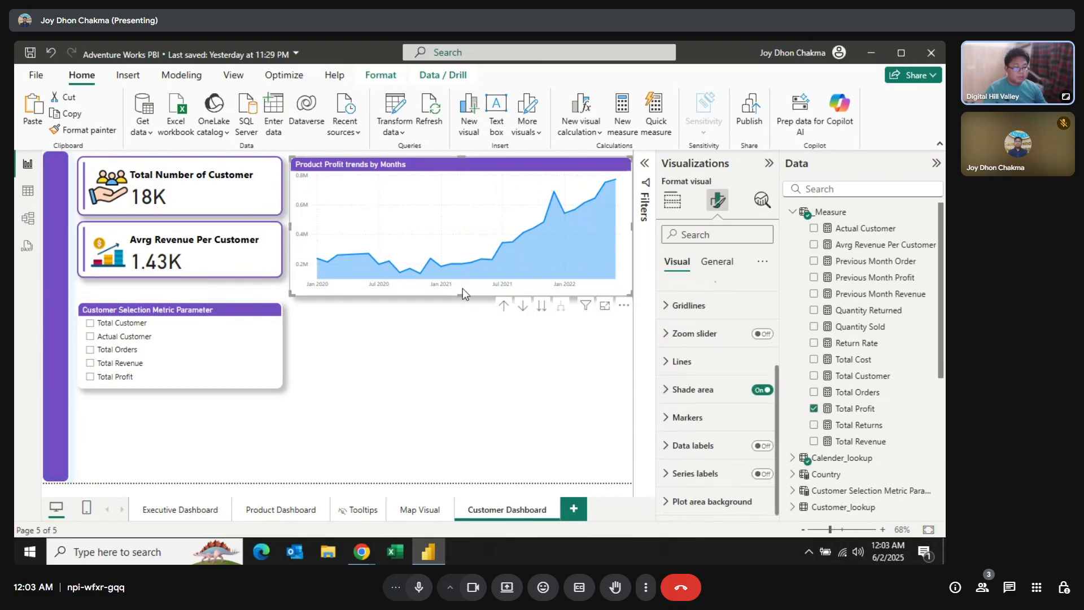
{"action": "left_click_drag", "start_coordinate": [460, 293], "coordinate": [460, 277]}
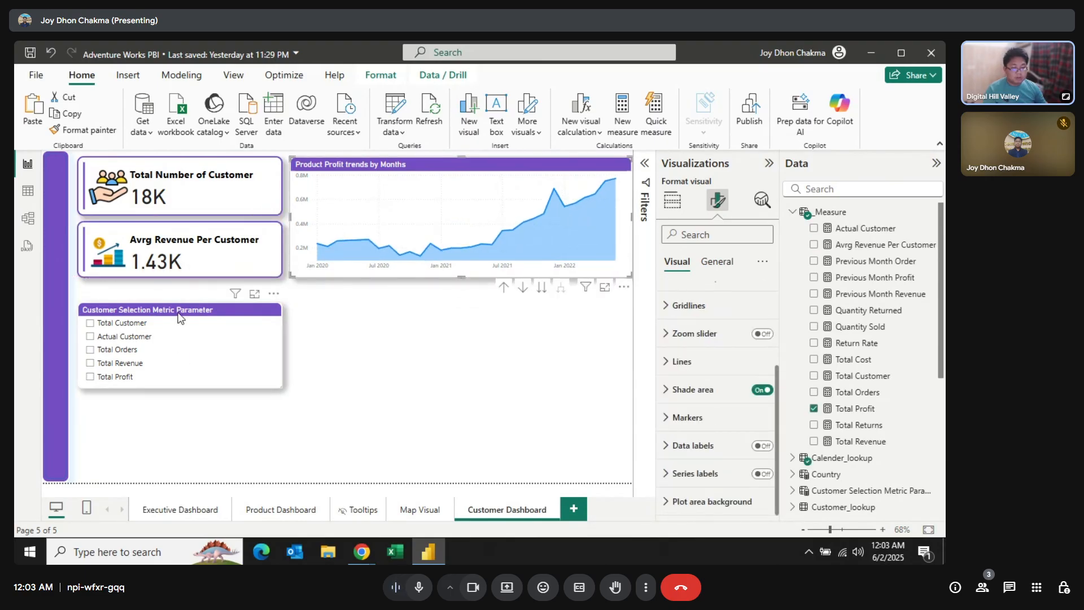
{"action": "left_click_drag", "start_coordinate": [179, 318], "coordinate": [176, 294]}
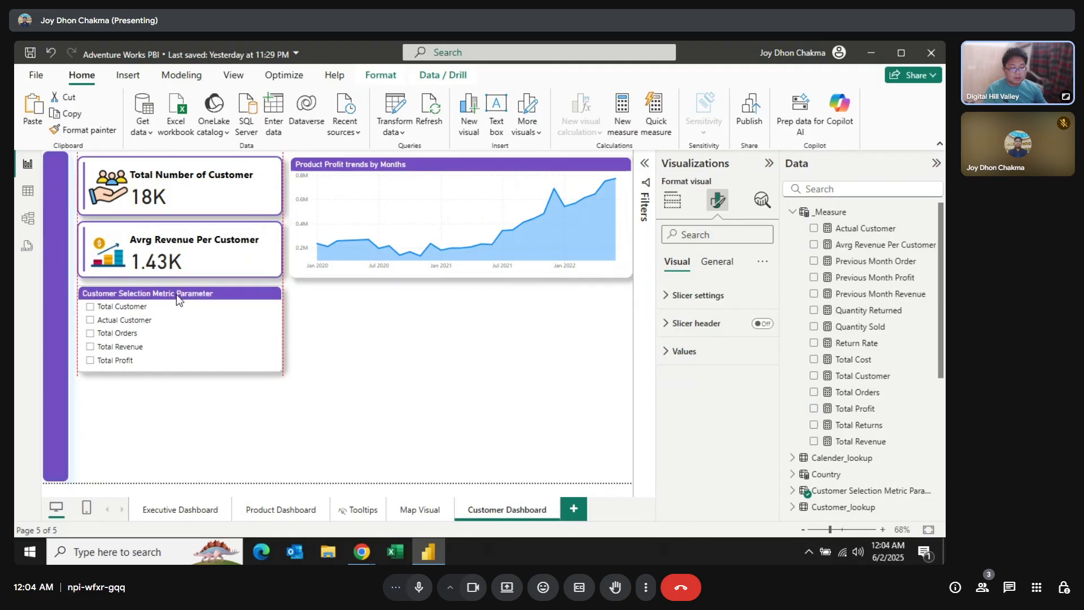
{"action": "left_click", "coordinate": [363, 364]}
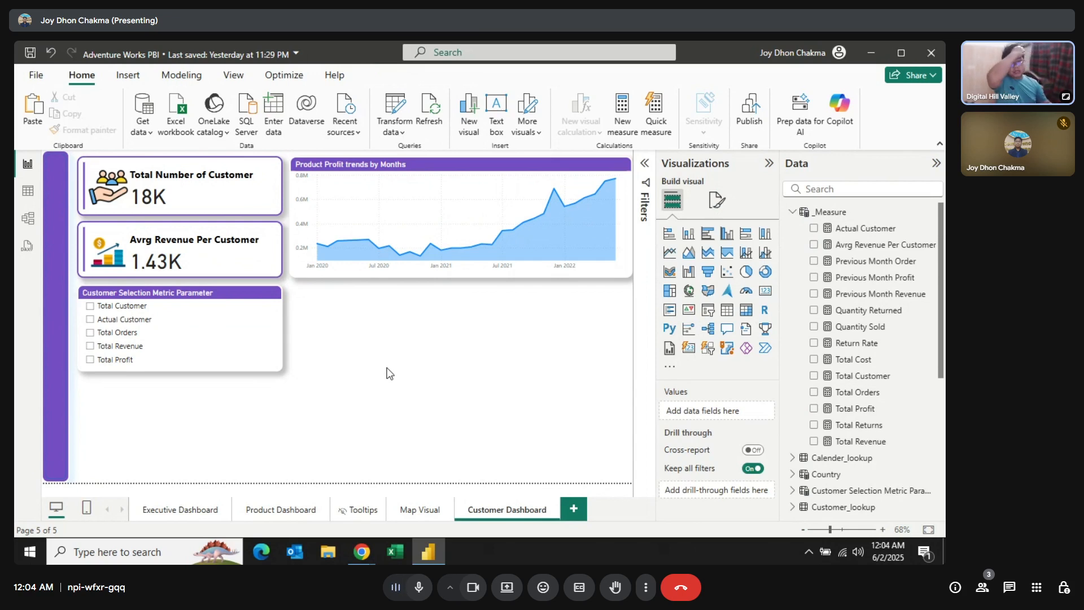
Narrow both KPI cards and the parameter slicer to the same width, and widen the profit trend chart toward them.
{"action": "left_click", "coordinate": [268, 187]}
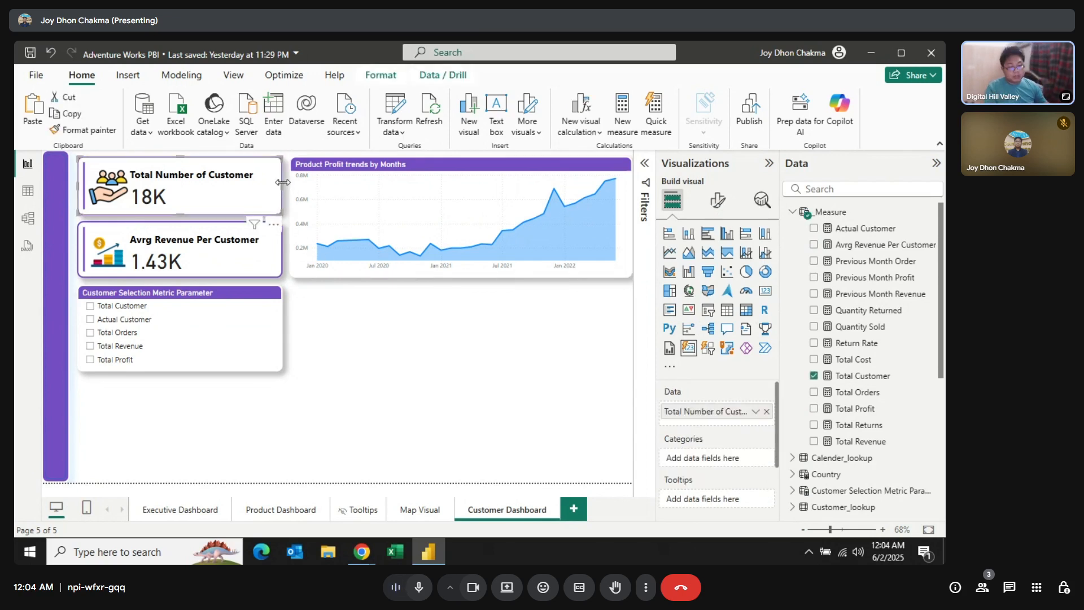
{"action": "left_click_drag", "start_coordinate": [283, 184], "coordinate": [274, 181]}
{"action": "left_click", "coordinate": [271, 241]}
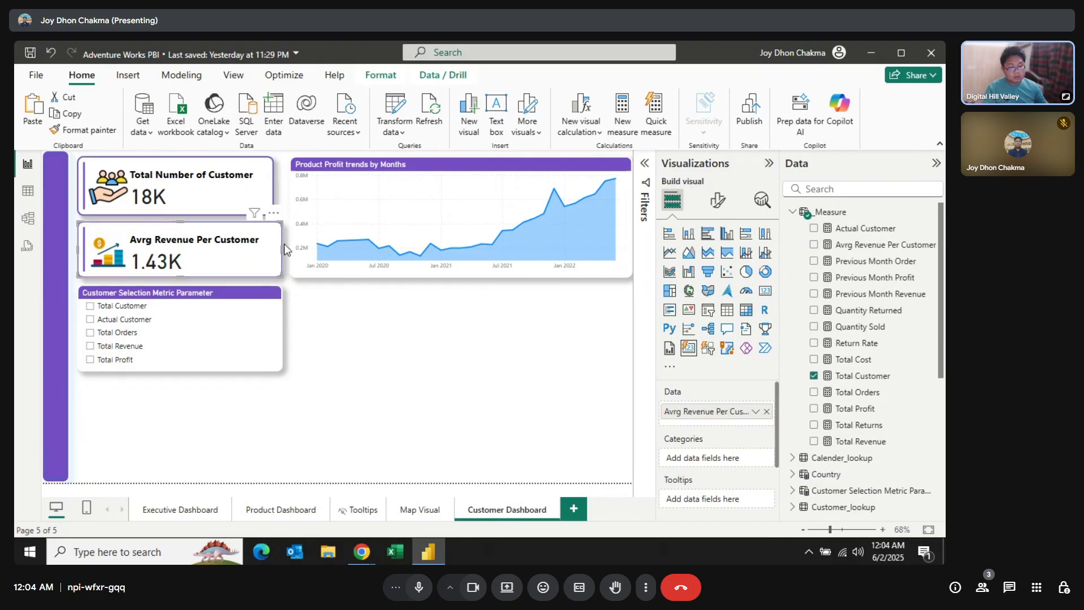
{"action": "left_click_drag", "start_coordinate": [281, 248], "coordinate": [274, 245]}
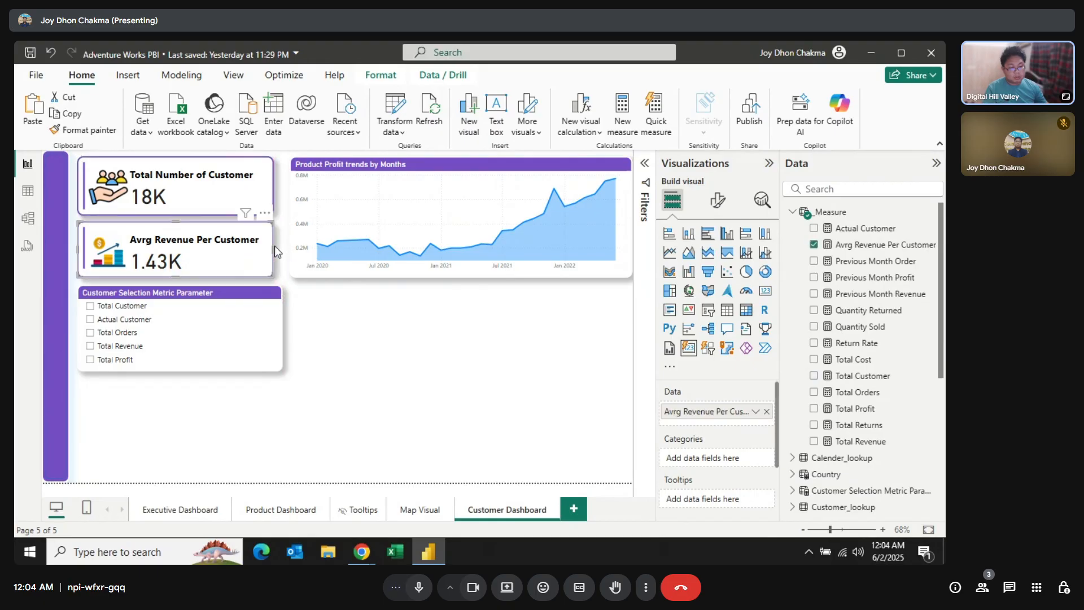
{"action": "left_click", "coordinate": [281, 324]}
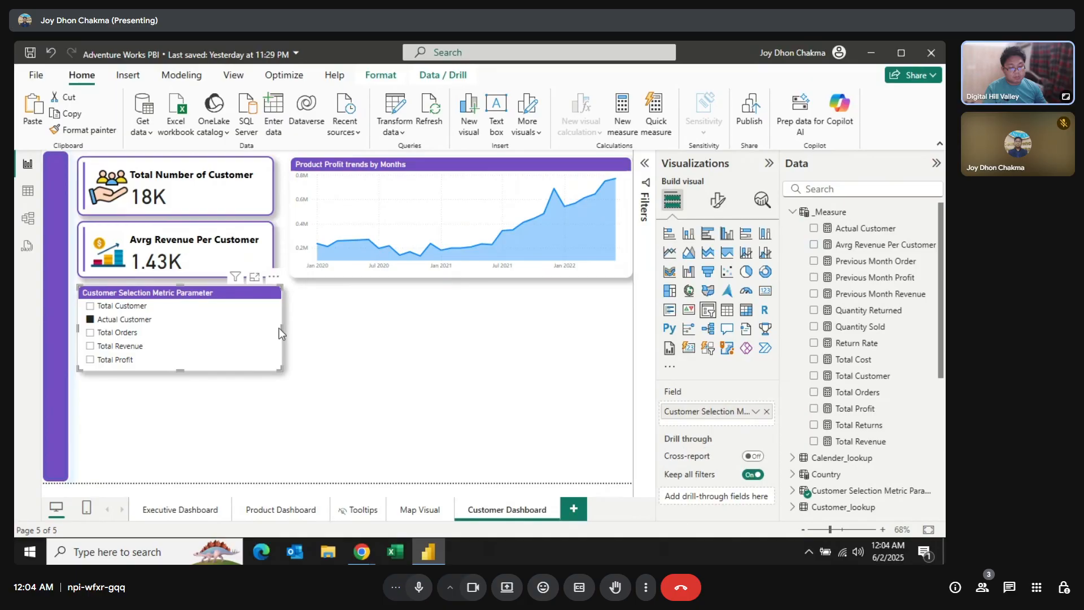
{"action": "left_click_drag", "start_coordinate": [280, 328], "coordinate": [273, 326]}
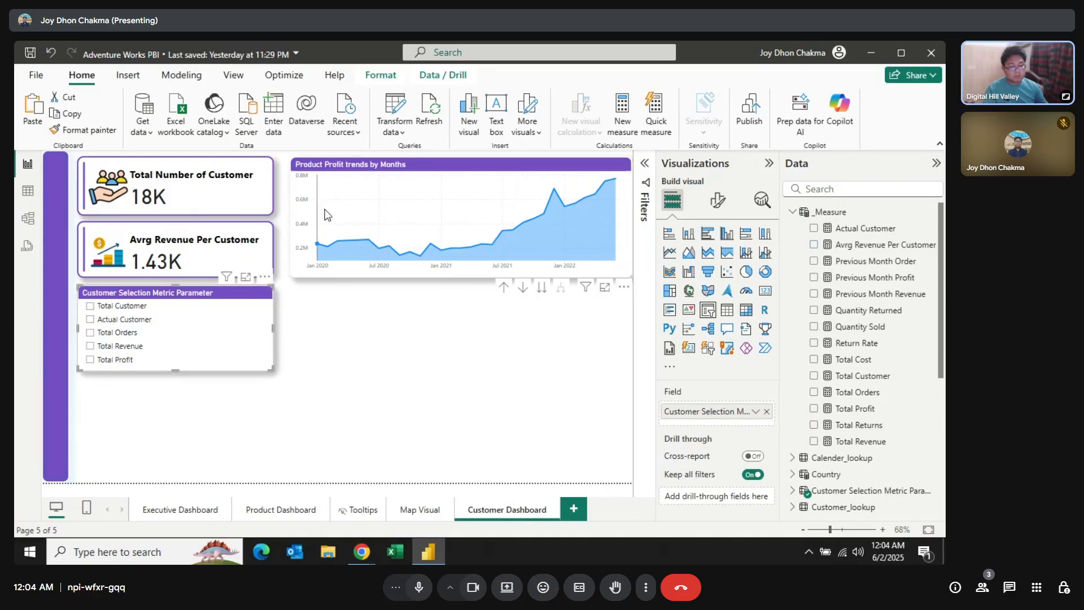
{"action": "left_click", "coordinate": [356, 165]}
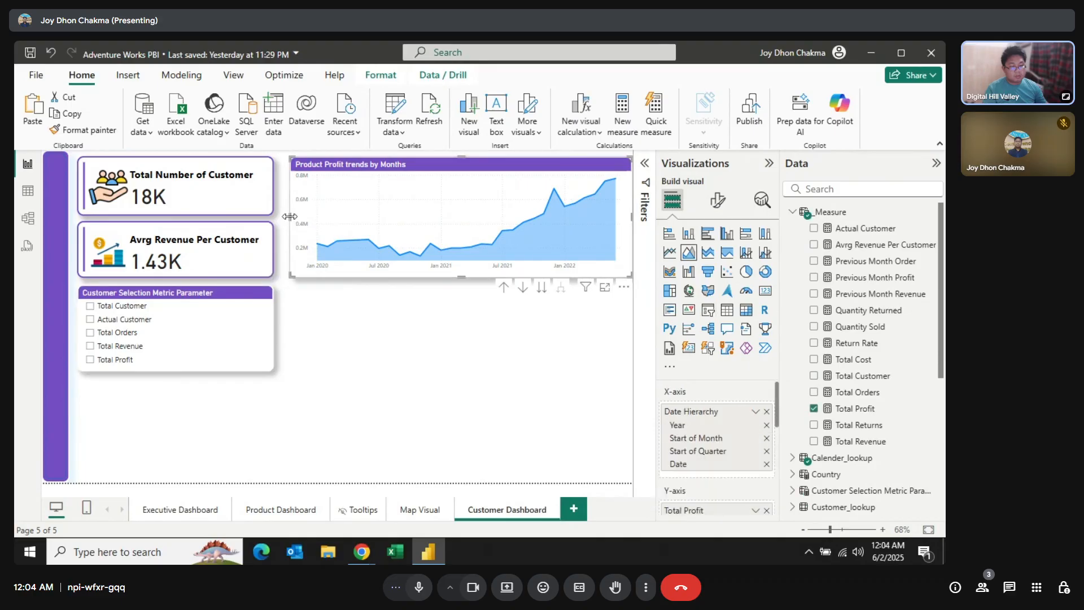
{"action": "left_click_drag", "start_coordinate": [294, 216], "coordinate": [279, 215]}
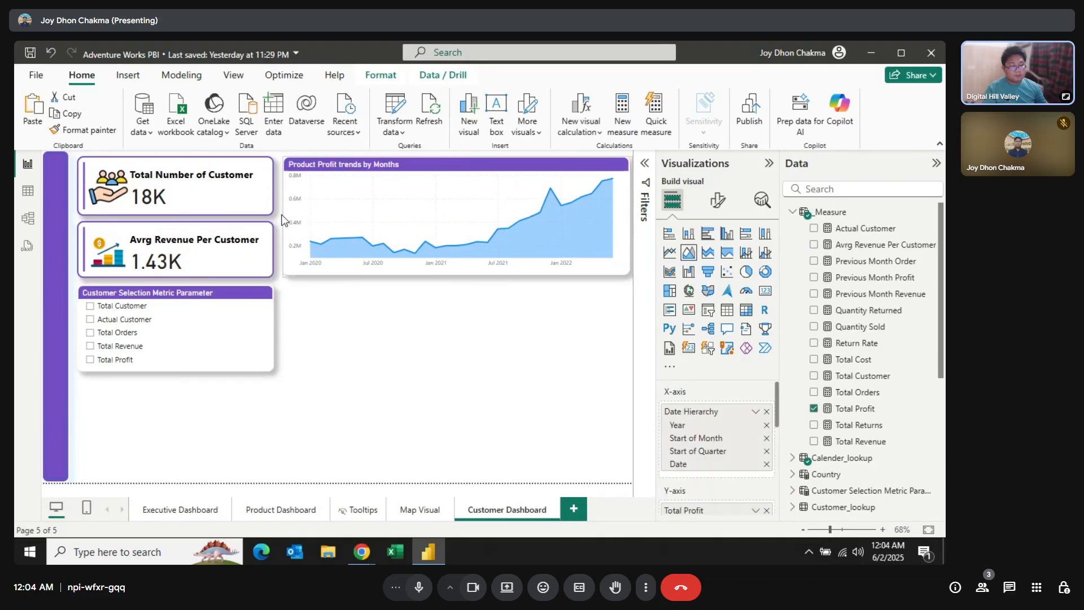
Add an empty donut chart below the parameter slicer and reduce its height to leave a gap under the slicer.
{"action": "left_click", "coordinate": [338, 313]}
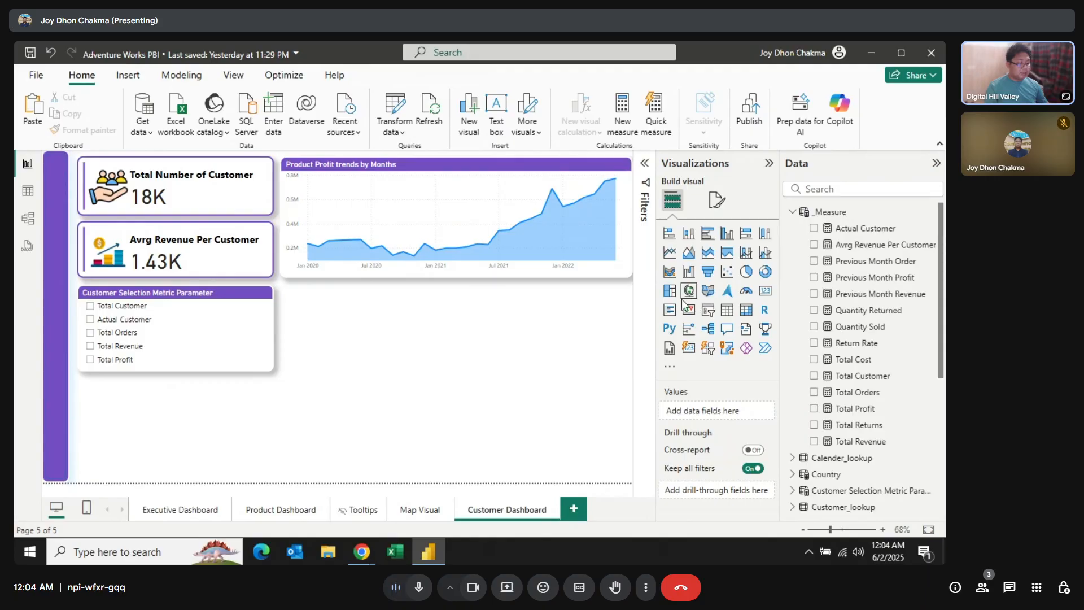
{"action": "left_click", "coordinate": [765, 272]}
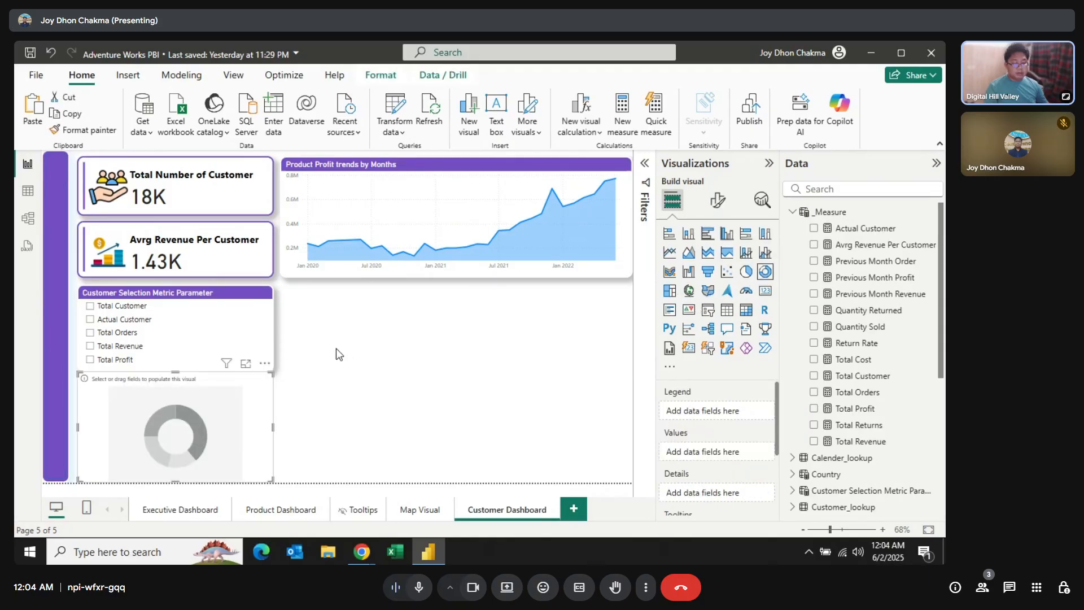
{"action": "left_click_drag", "start_coordinate": [176, 372], "coordinate": [176, 382]}
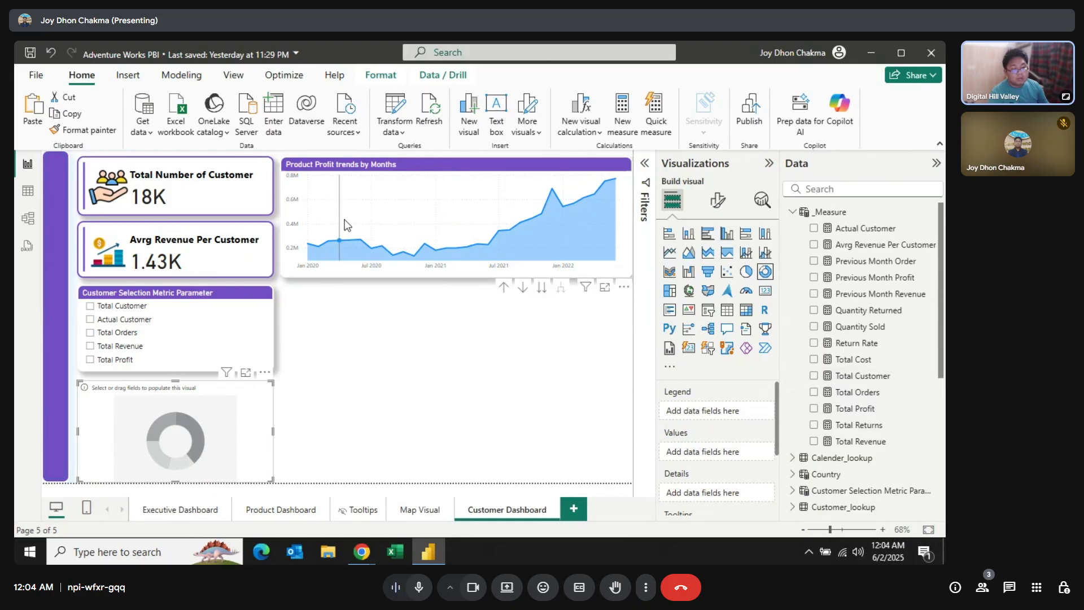
Change the customer lookup data source in Power Query to AdventureWorks Customer Lookup.csv in the Downloads AdventureWorkS folder.
{"action": "left_click", "coordinate": [395, 107]}
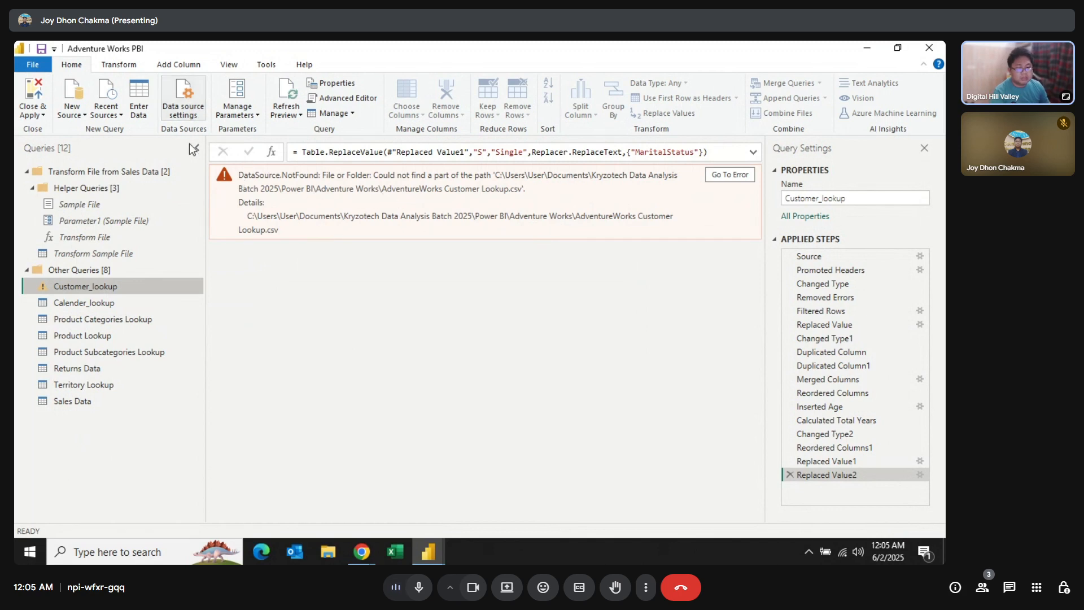
{"action": "left_click", "coordinate": [187, 110]}
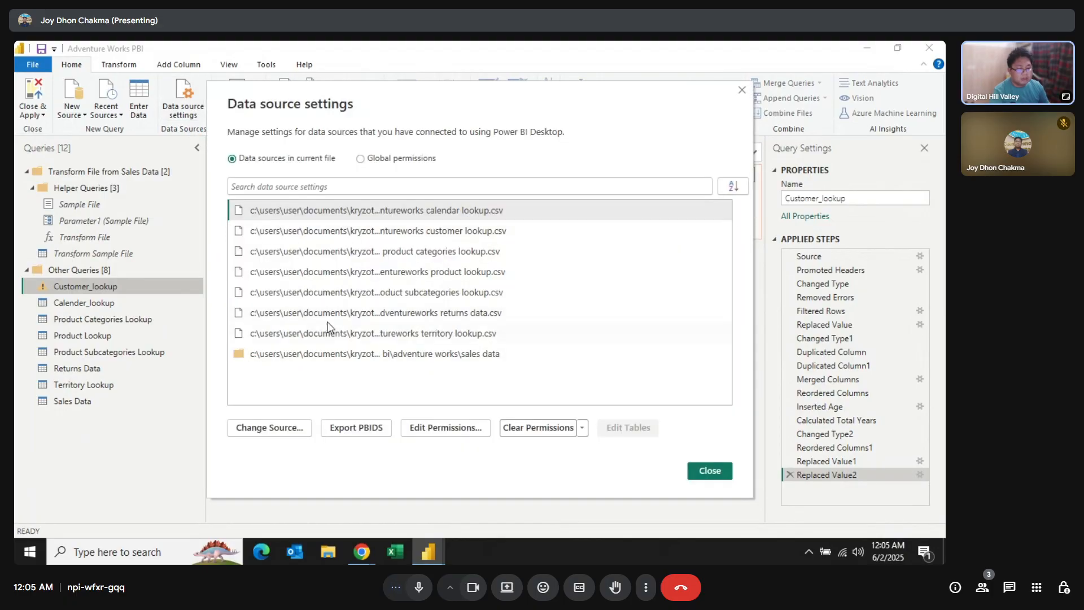
{"action": "left_click", "coordinate": [463, 232]}
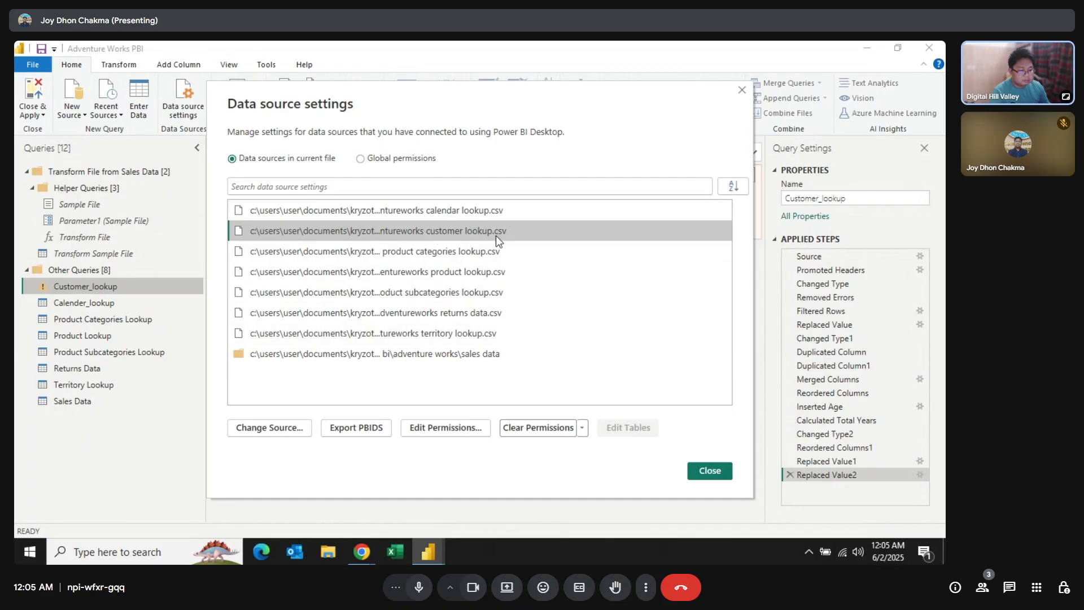
{"action": "left_click", "coordinate": [275, 431]}
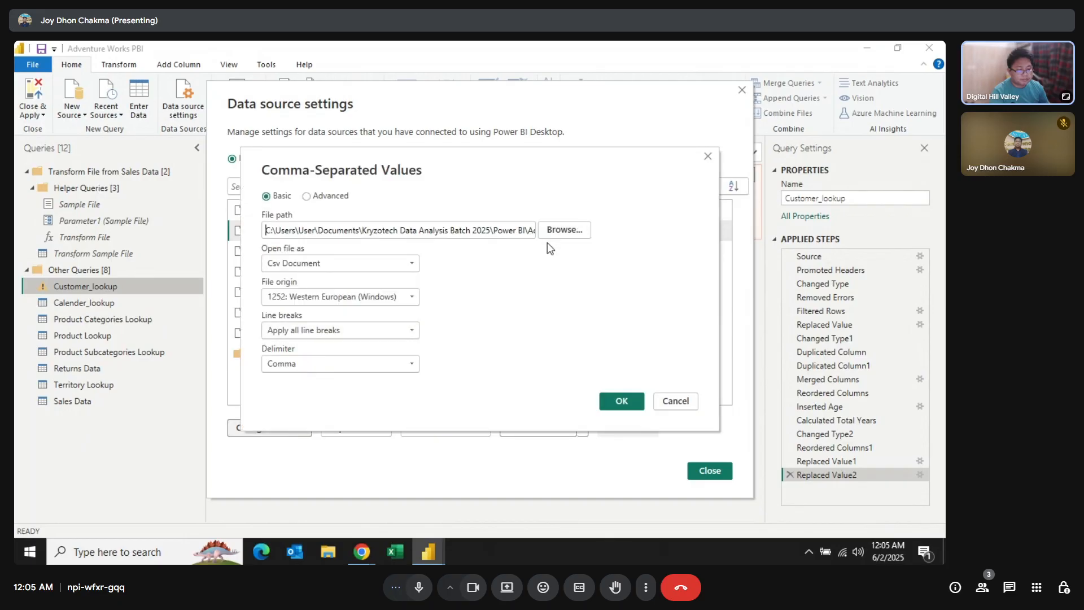
{"action": "left_click", "coordinate": [564, 230]}
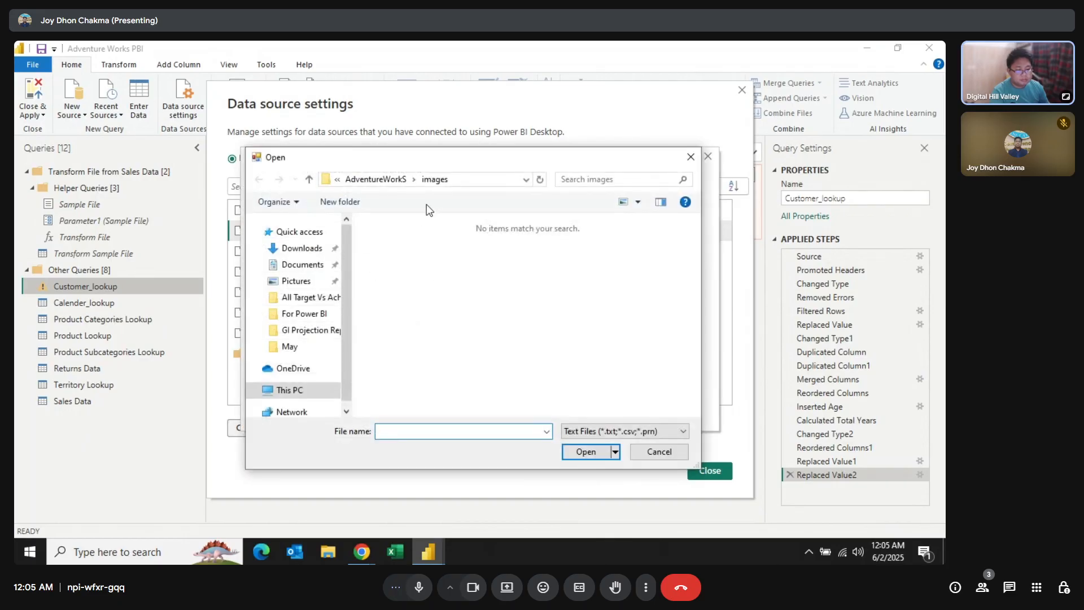
{"action": "left_click", "coordinate": [387, 180]}
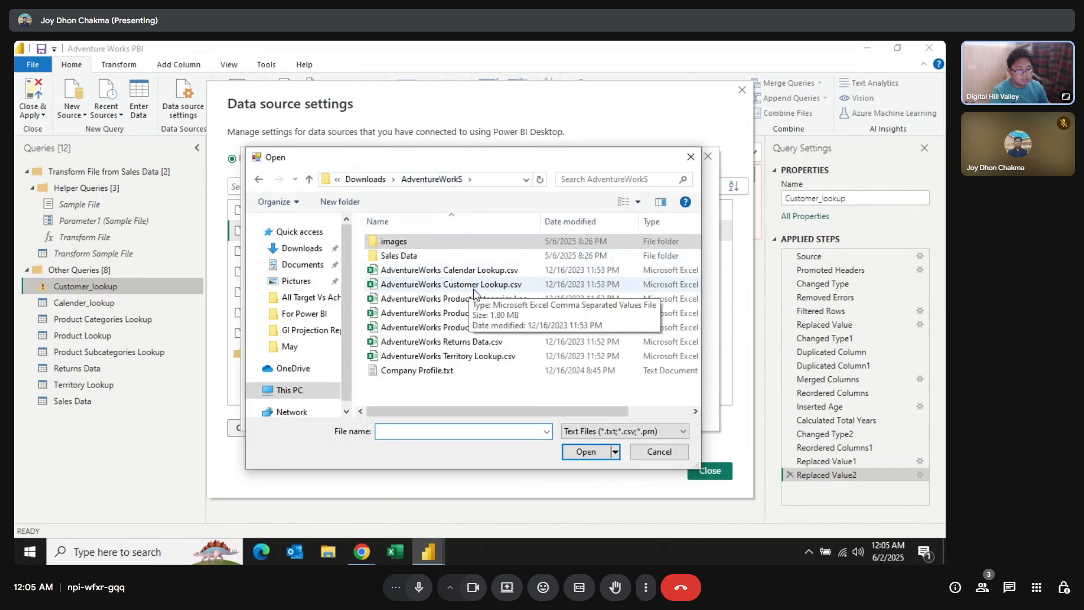
{"action": "left_click", "coordinate": [466, 284]}
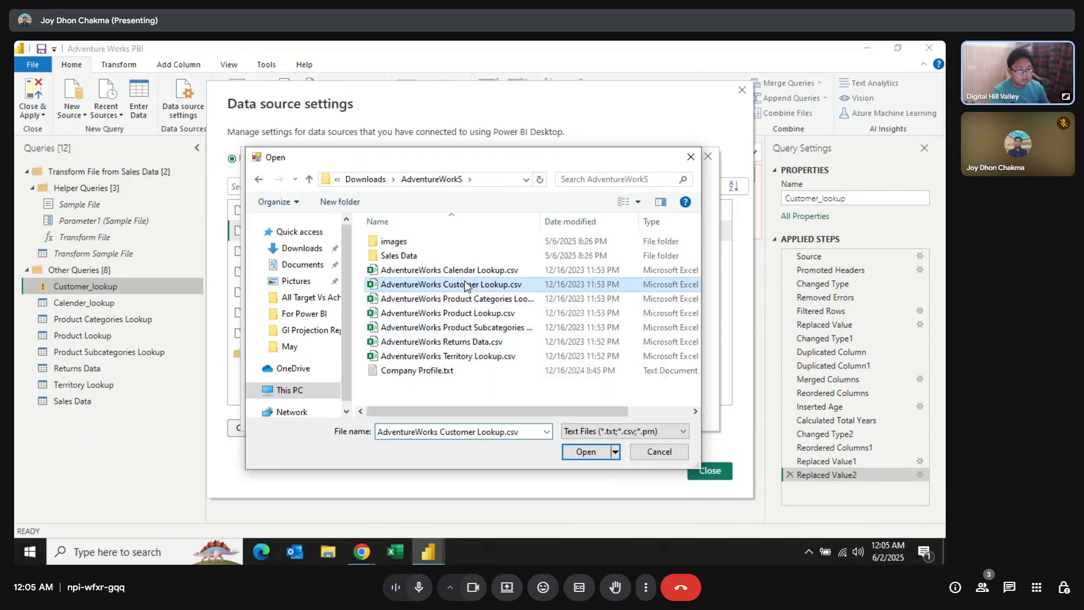
{"action": "left_click", "coordinate": [596, 452]}
{"action": "left_click", "coordinate": [621, 401]}
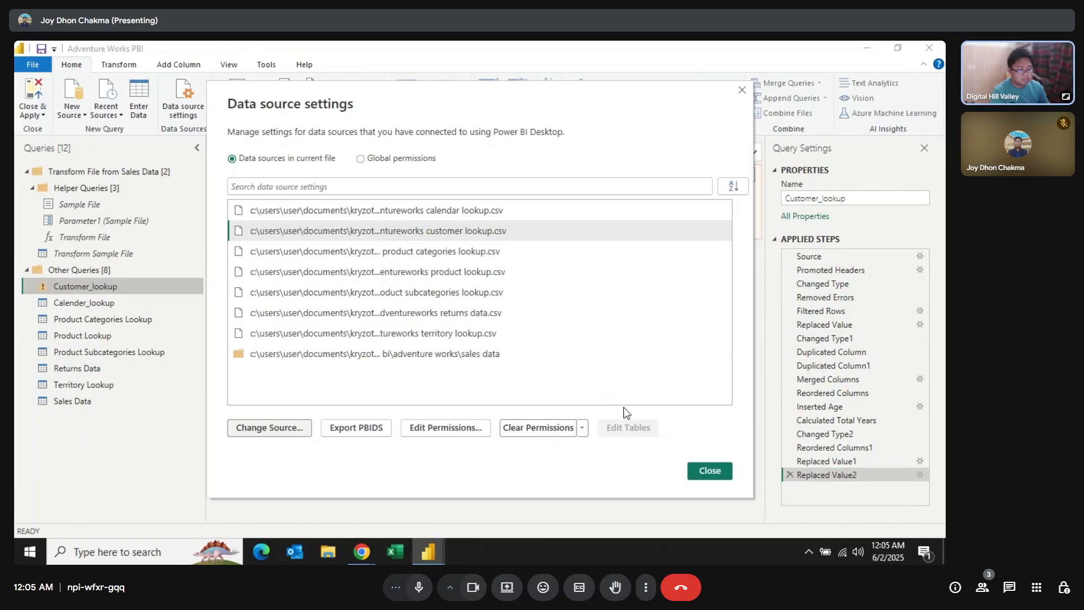
{"action": "left_click", "coordinate": [705, 474]}
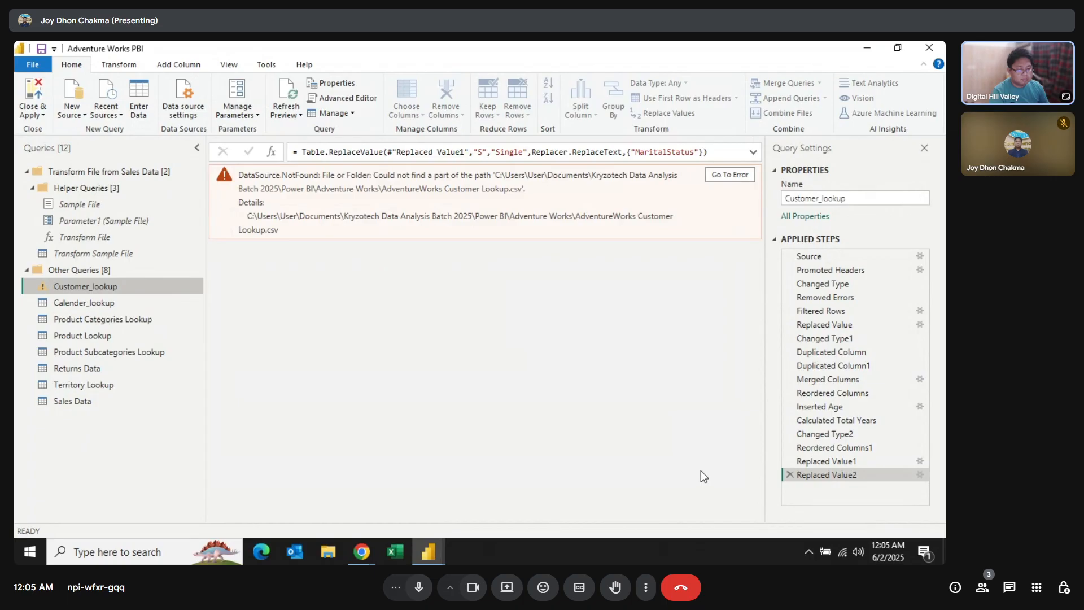
Go to the error in the Customer_lookup query and reload the preview of its last applied step.
{"action": "left_click", "coordinate": [729, 178]}
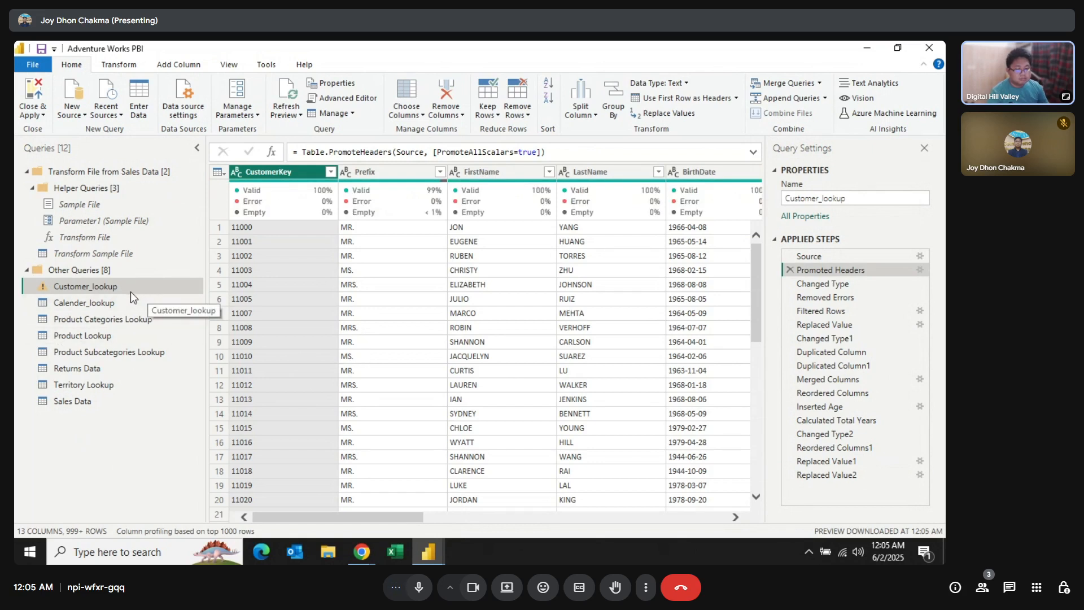
{"action": "left_click", "coordinate": [90, 303]}
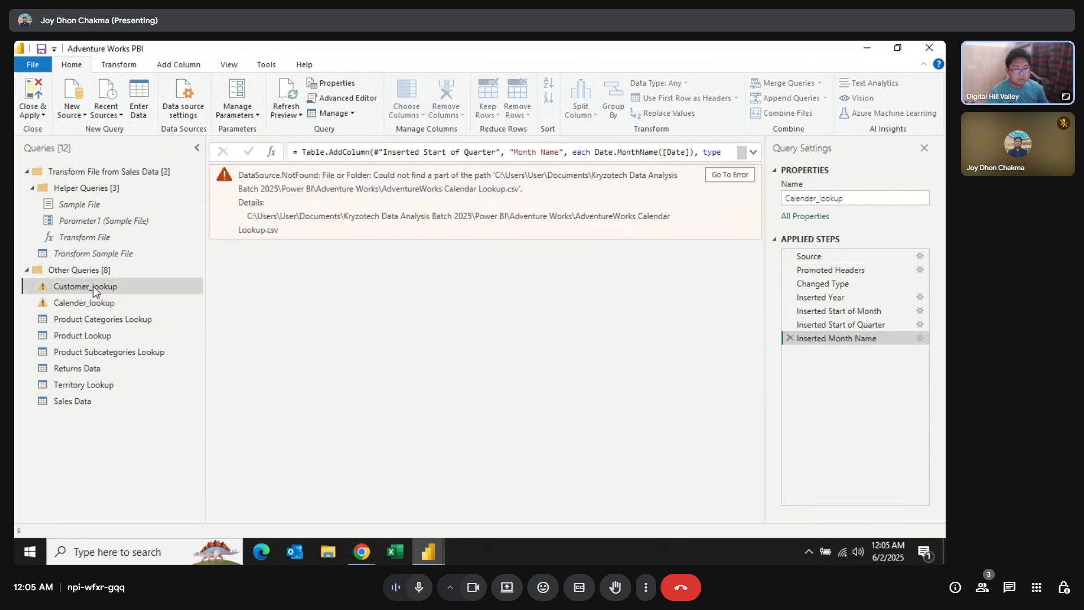
{"action": "left_click", "coordinate": [92, 286]}
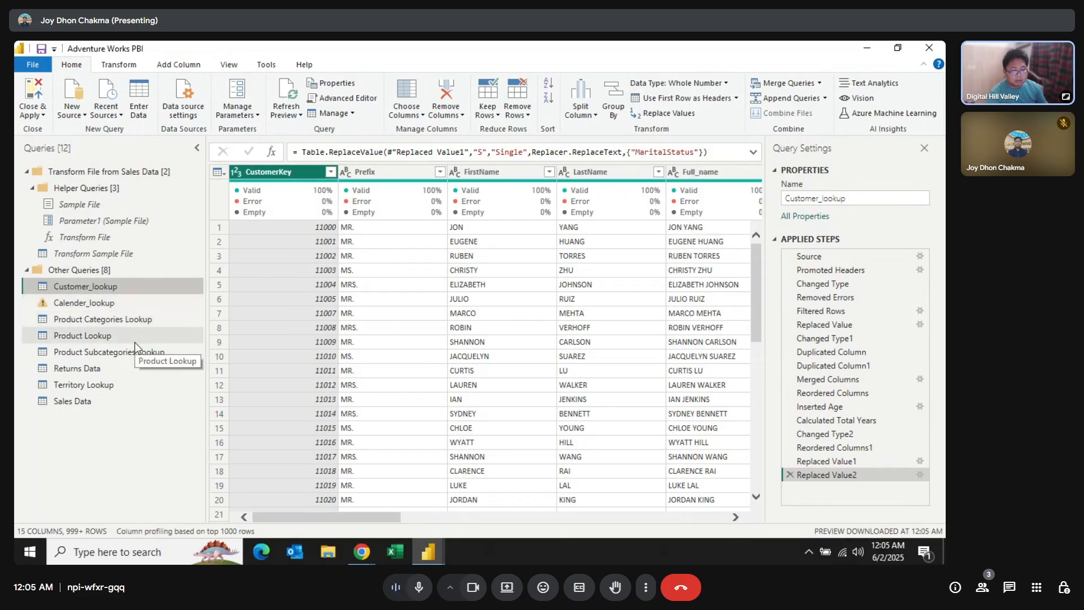
Change the calendar lookup data source to AdventureWorks Calendar Lookup.csv in the Downloads AdventureWorkS folder and go to the Calender_lookup query's error.
{"action": "left_click", "coordinate": [146, 306]}
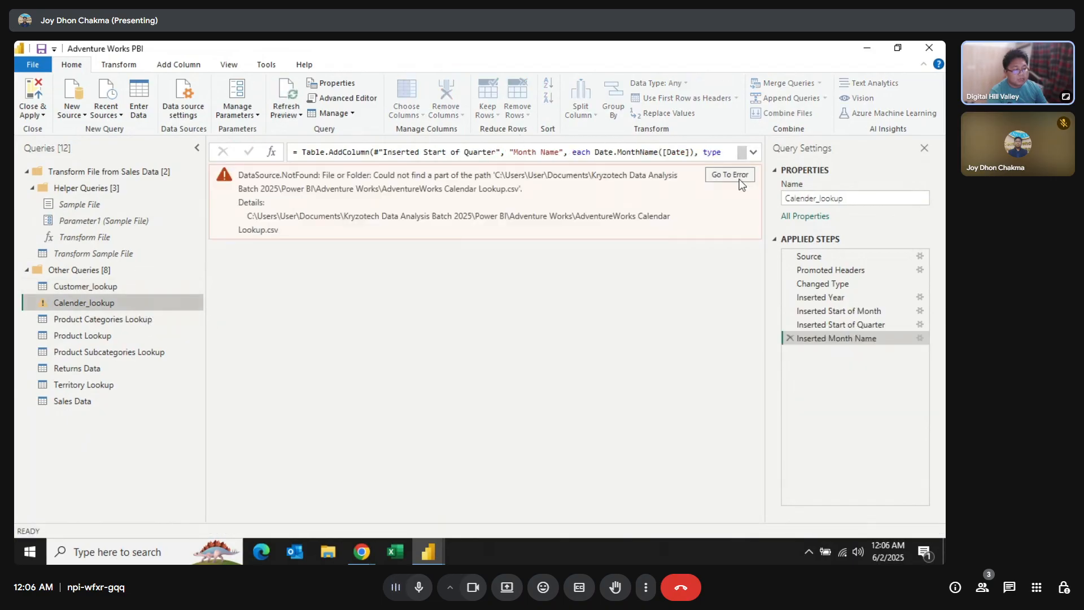
{"action": "left_click", "coordinate": [188, 105]}
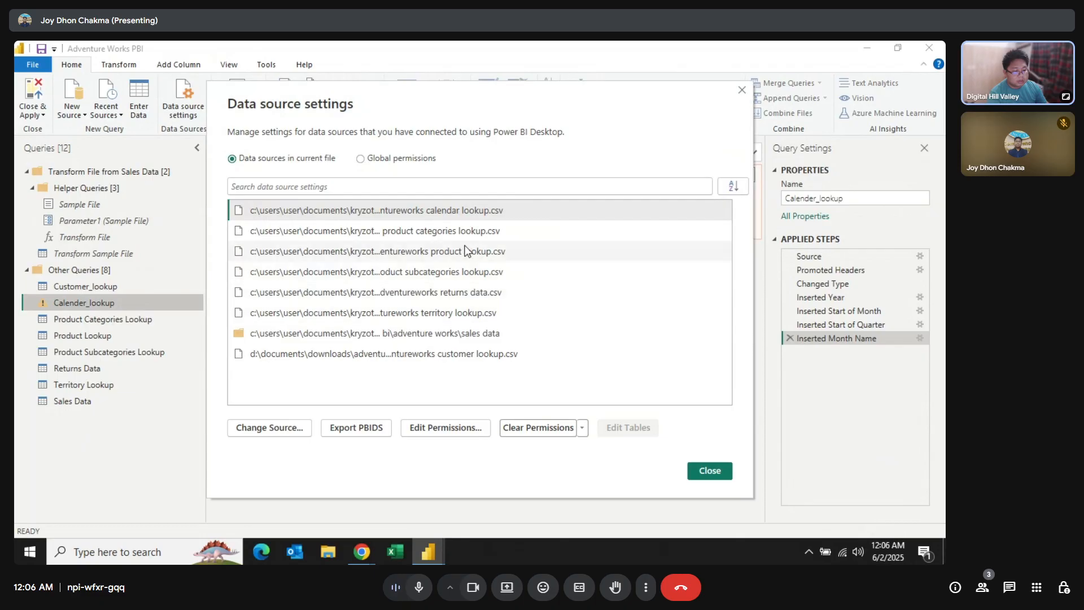
{"action": "left_click", "coordinate": [285, 424]}
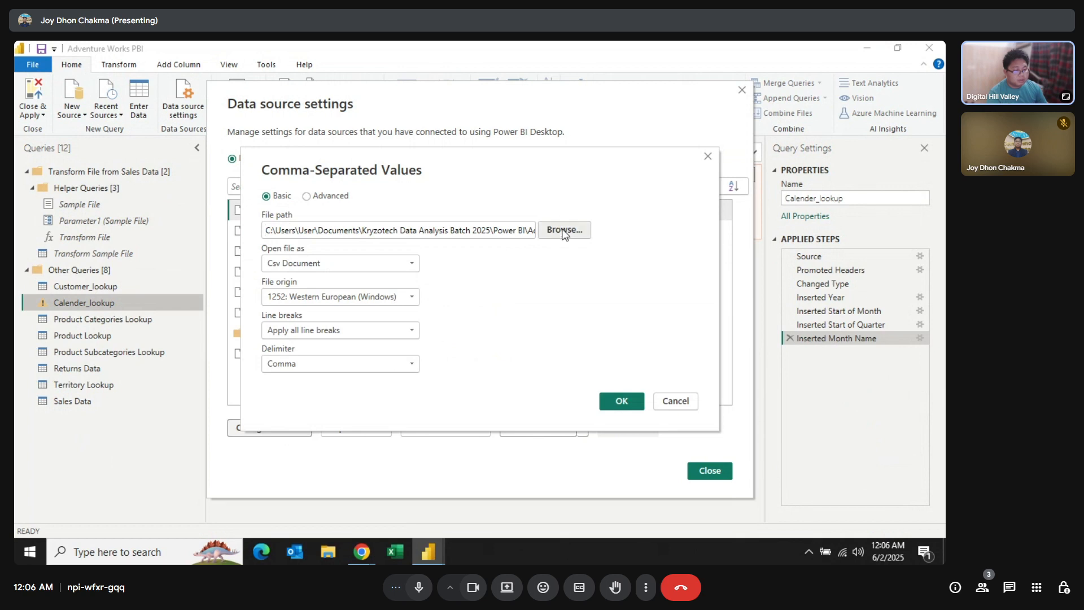
{"action": "left_click", "coordinate": [563, 231]}
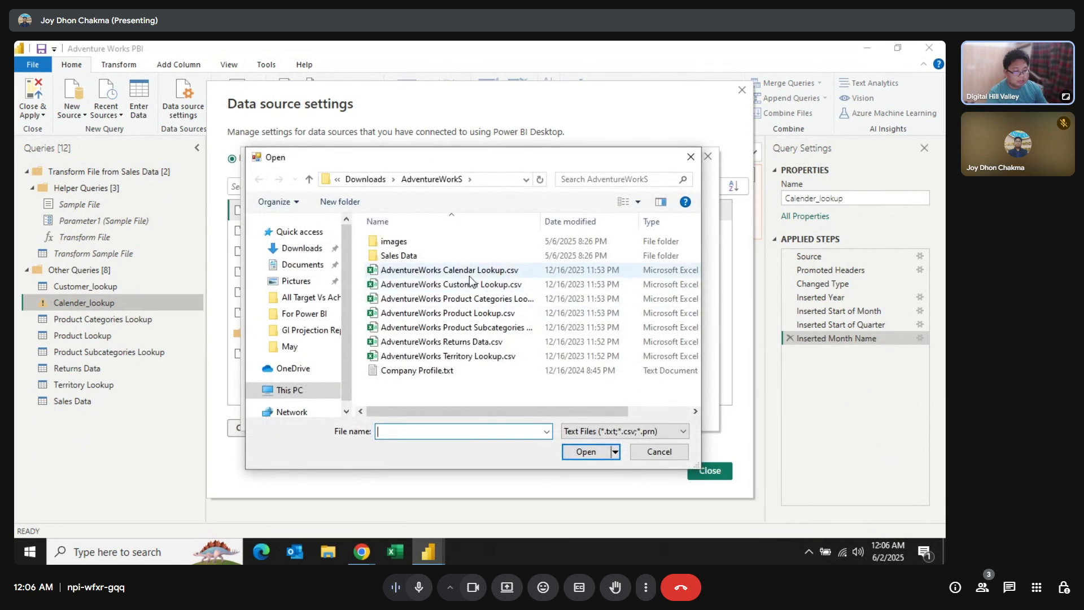
{"action": "left_click", "coordinate": [470, 276]}
{"action": "left_click", "coordinate": [585, 453]}
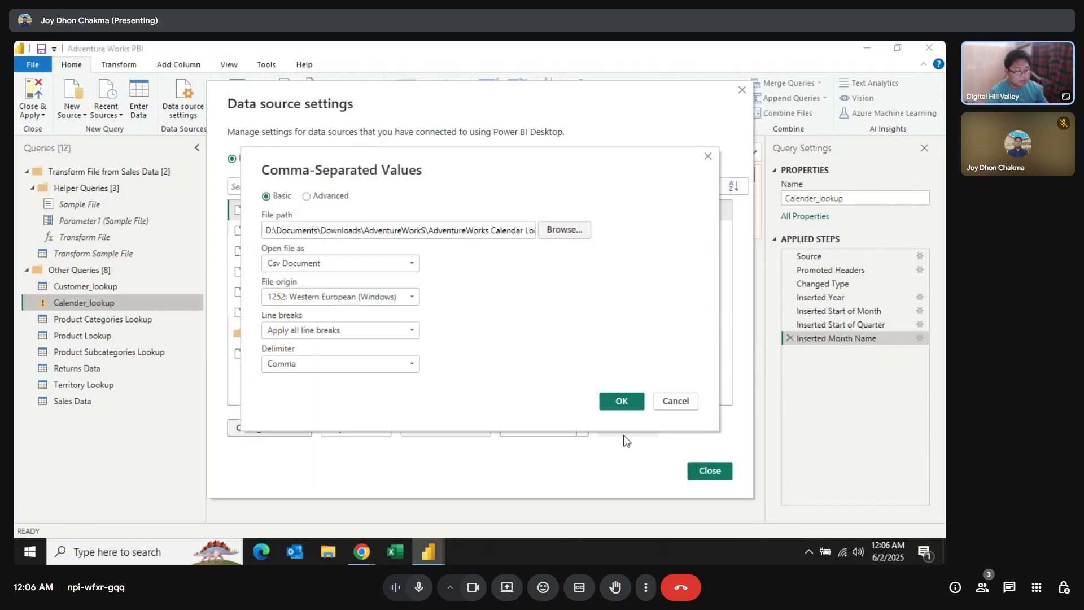
{"action": "left_click", "coordinate": [614, 407]}
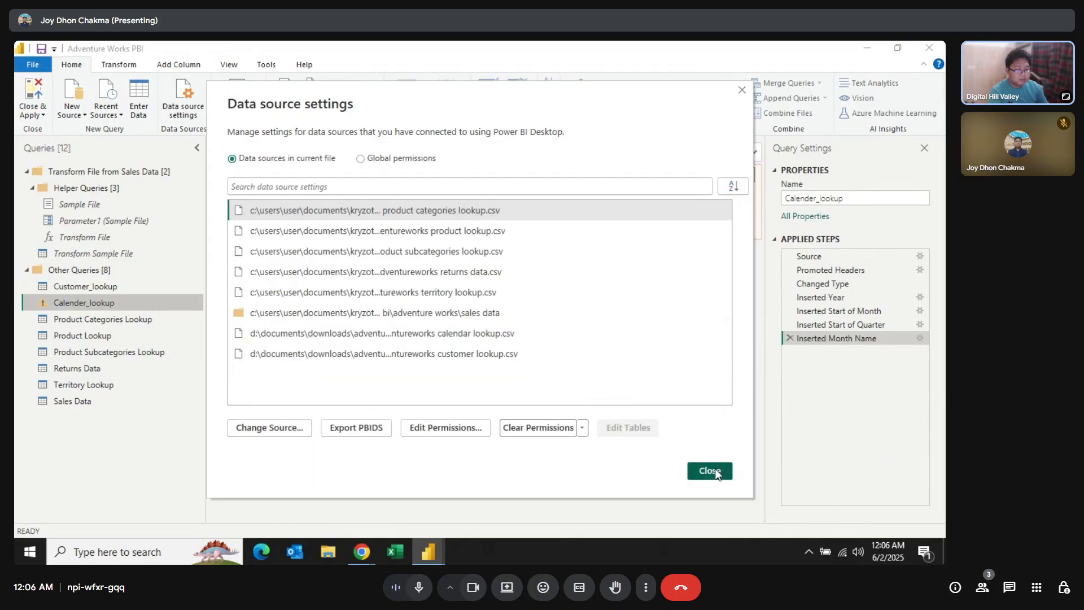
{"action": "left_click", "coordinate": [710, 470]}
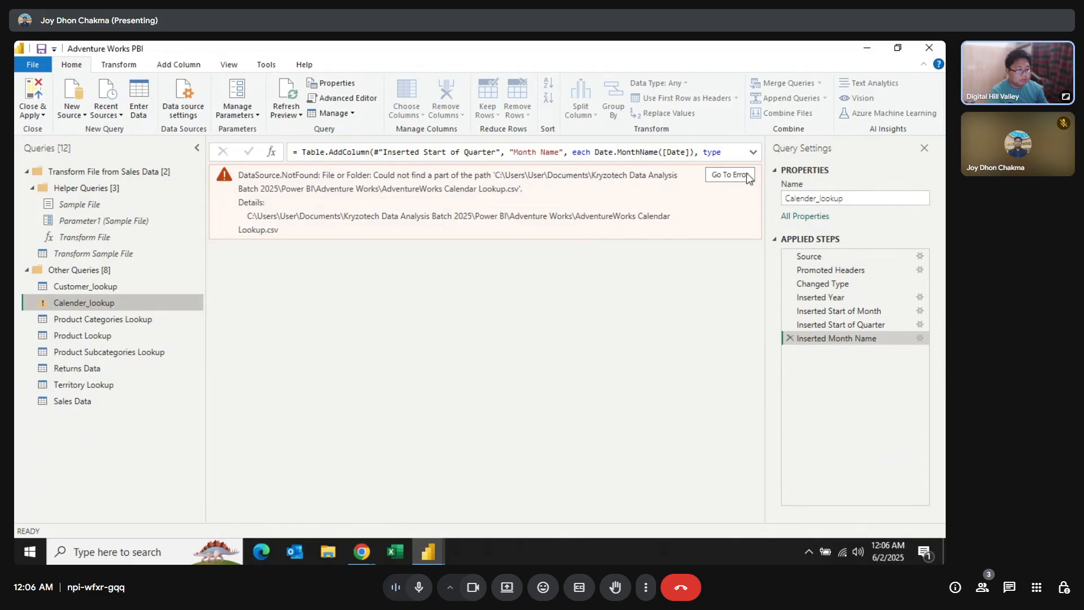
{"action": "left_click", "coordinate": [736, 178]}
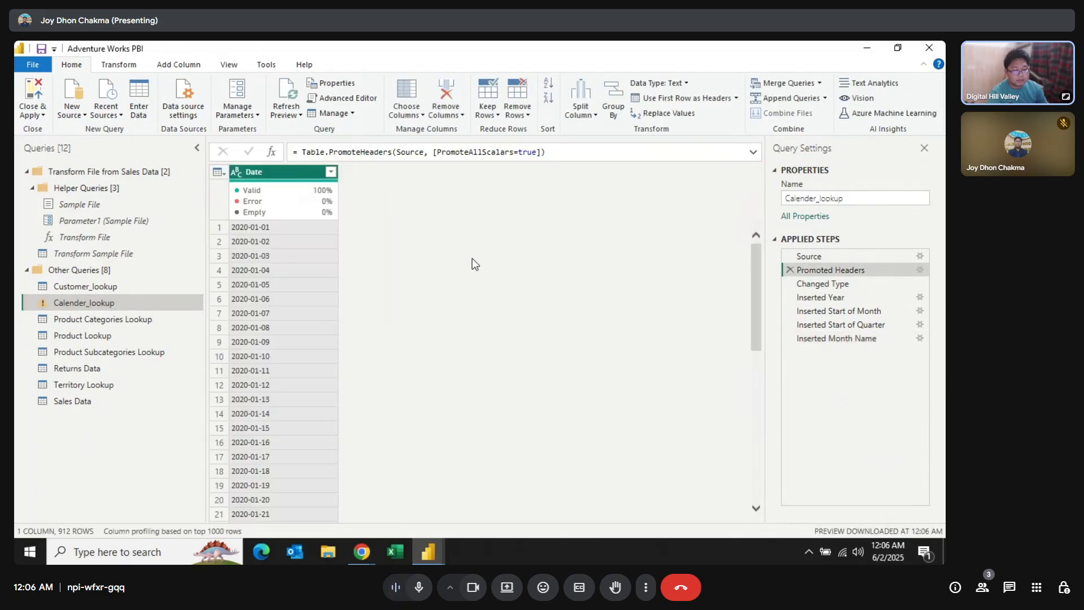
Start a conditional column in the Customer_lookup query with AnnualIncome as the tested column.
{"action": "left_click", "coordinate": [126, 289]}
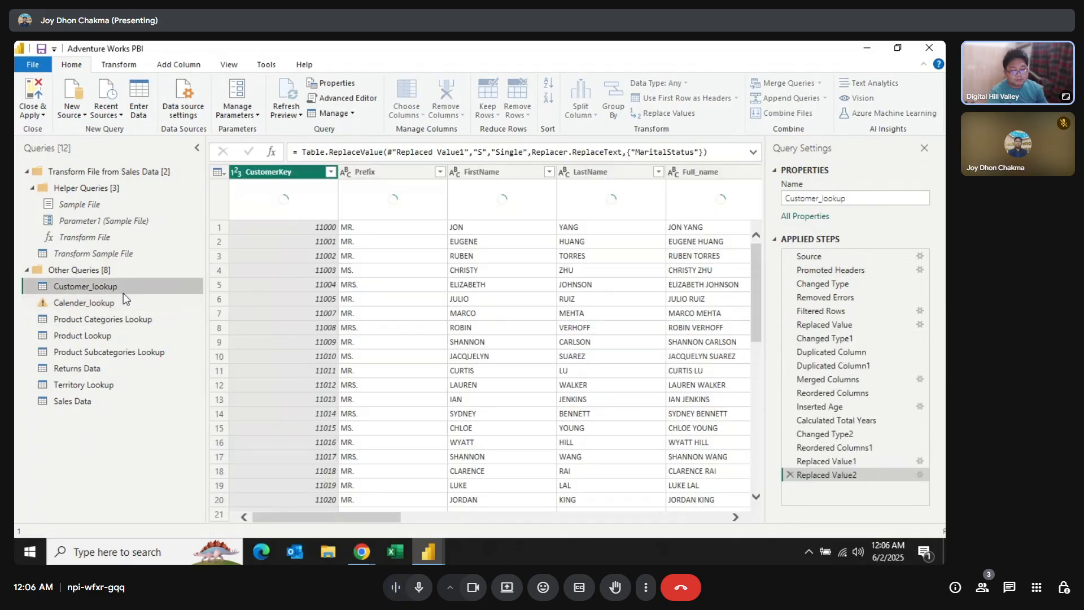
{"action": "left_click", "coordinate": [122, 295]}
{"action": "left_click", "coordinate": [117, 288]}
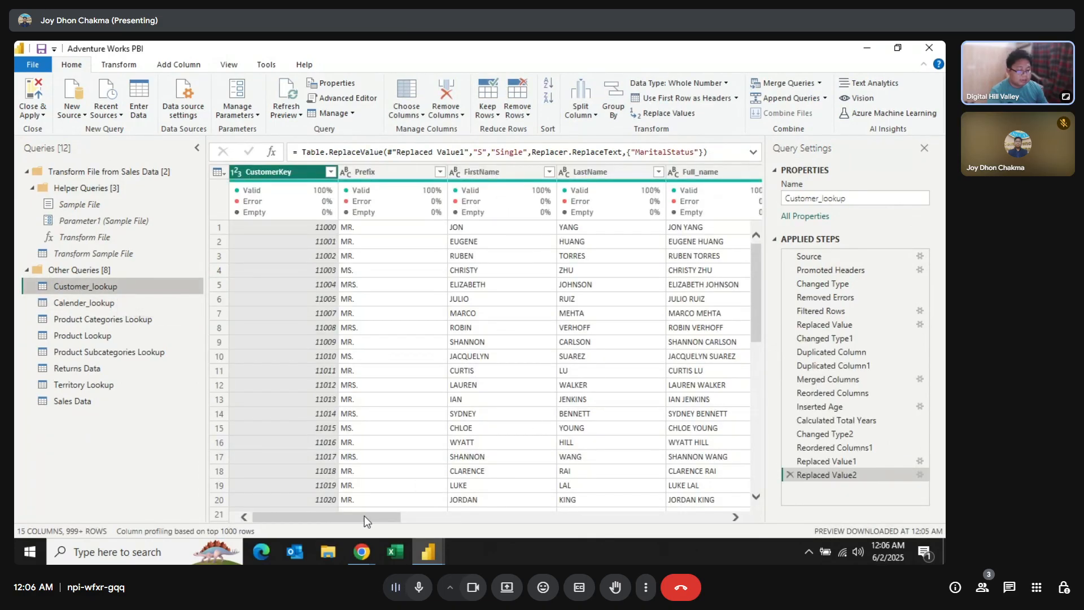
{"action": "left_click_drag", "start_coordinate": [368, 519], "coordinate": [745, 443]}
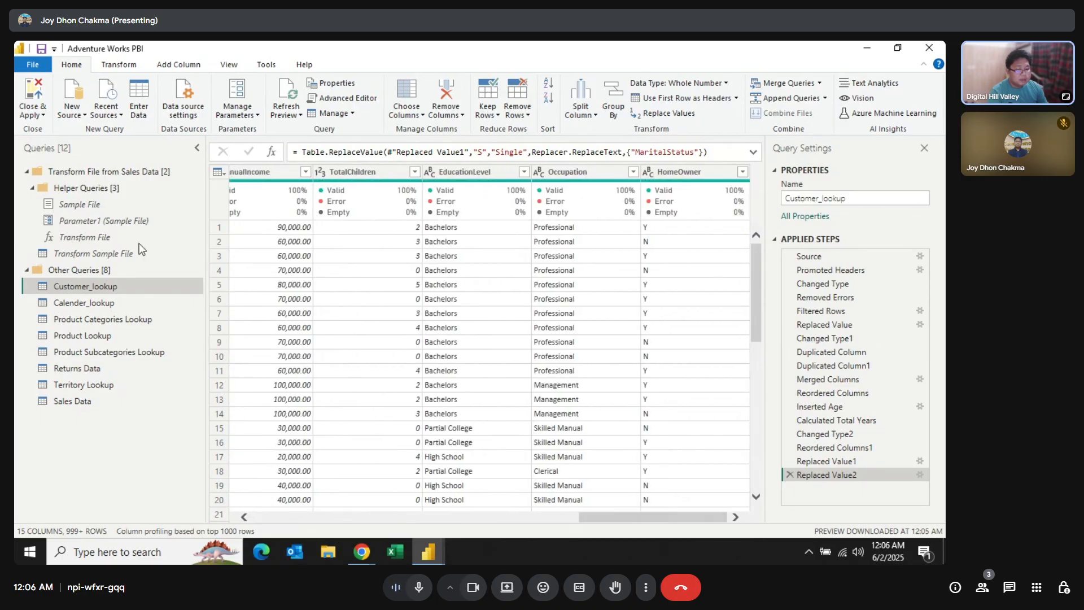
{"action": "left_click", "coordinate": [188, 67]}
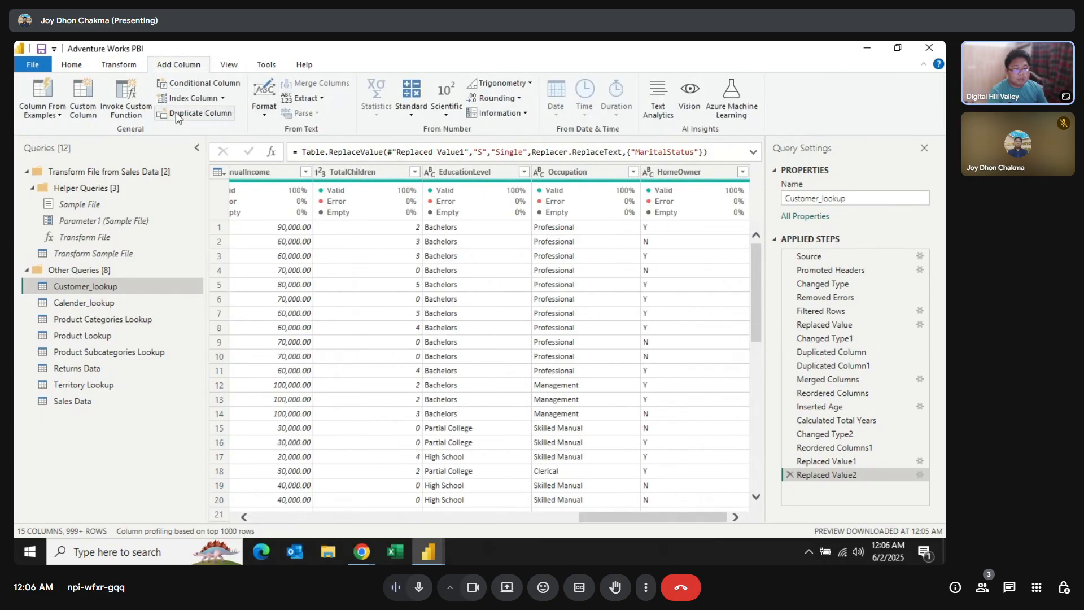
{"action": "left_click", "coordinate": [198, 86]}
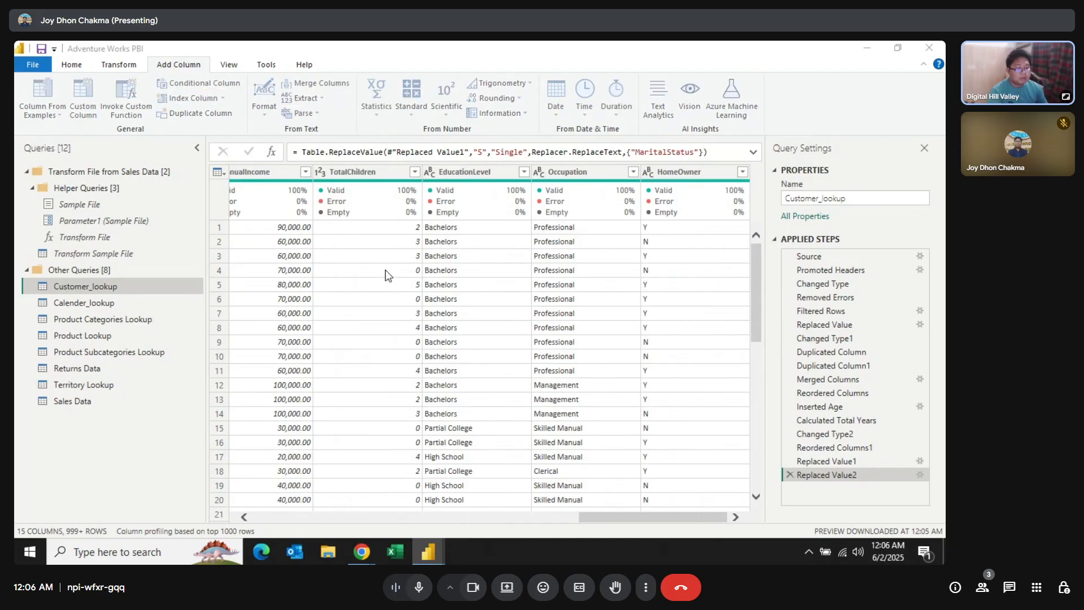
{"action": "left_click", "coordinate": [270, 277]}
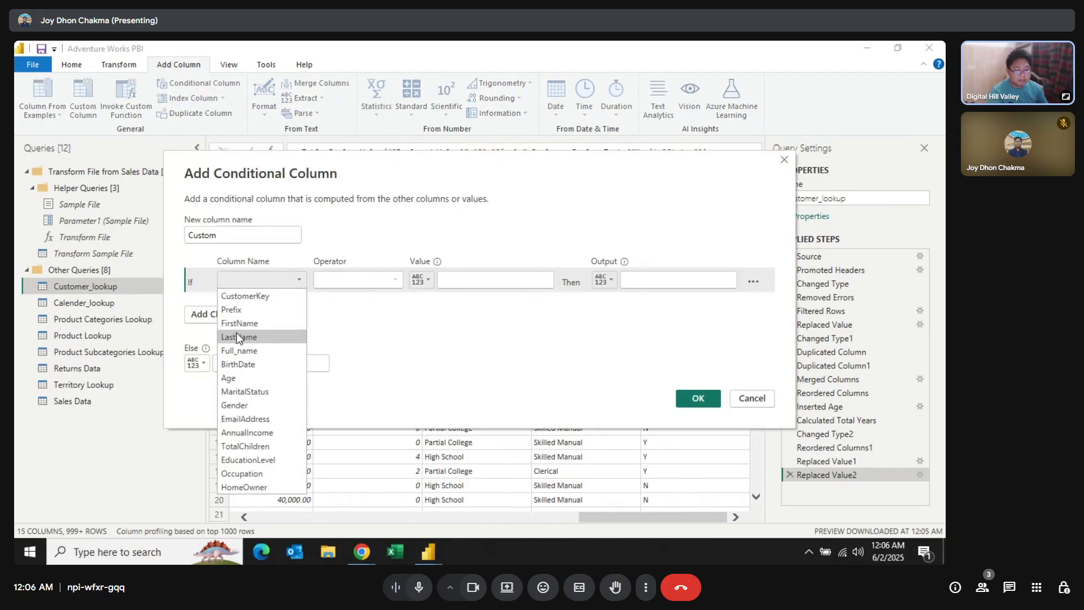
{"action": "left_click", "coordinate": [266, 279]}
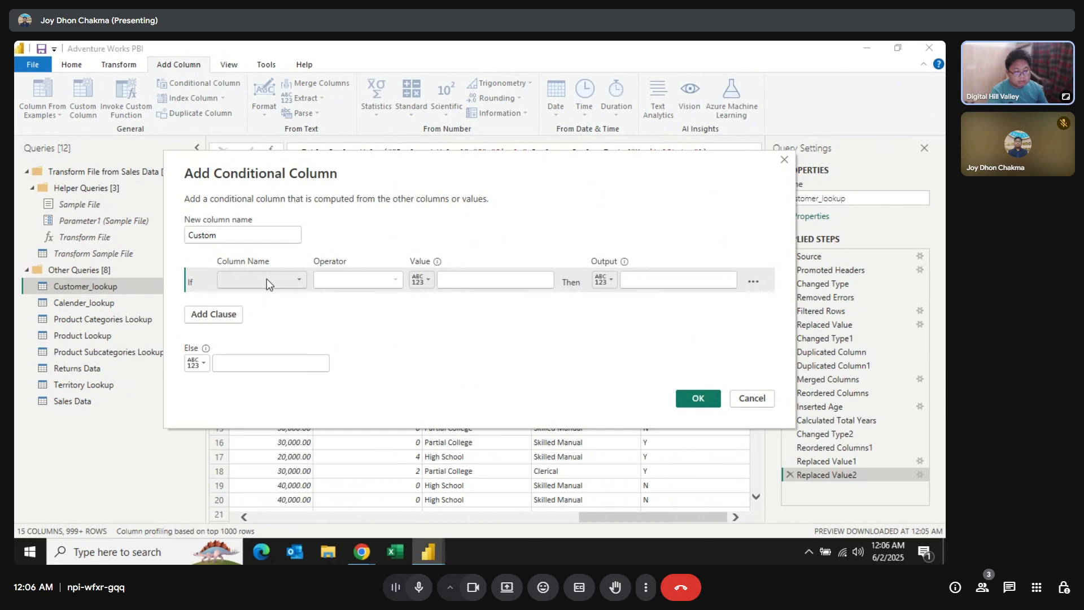
{"action": "left_click", "coordinate": [266, 279]}
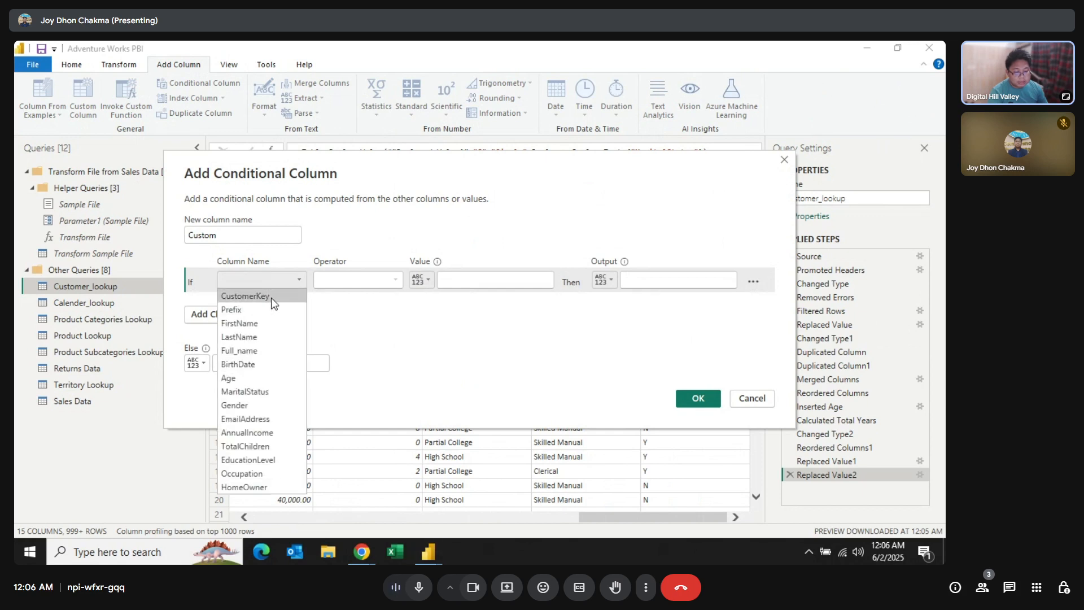
{"action": "left_click", "coordinate": [256, 433]}
Set the AnnualIncome condition's operator to "is greater than or equal to" and enter 1000 as its comparison value.
{"action": "left_click", "coordinate": [374, 279]}
{"action": "left_click", "coordinate": [375, 279]}
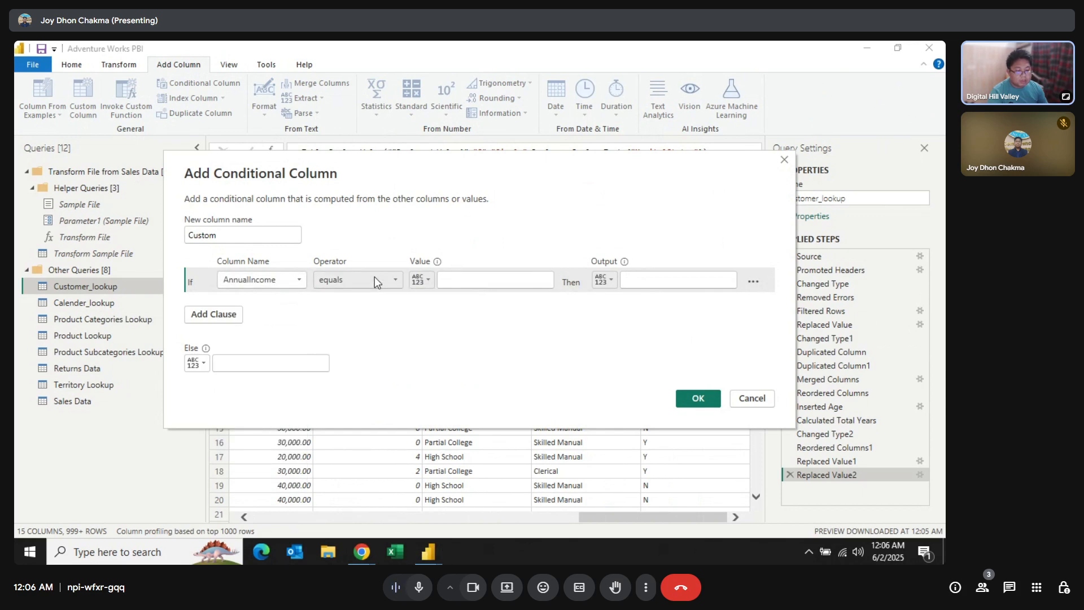
{"action": "left_click", "coordinate": [468, 278]}
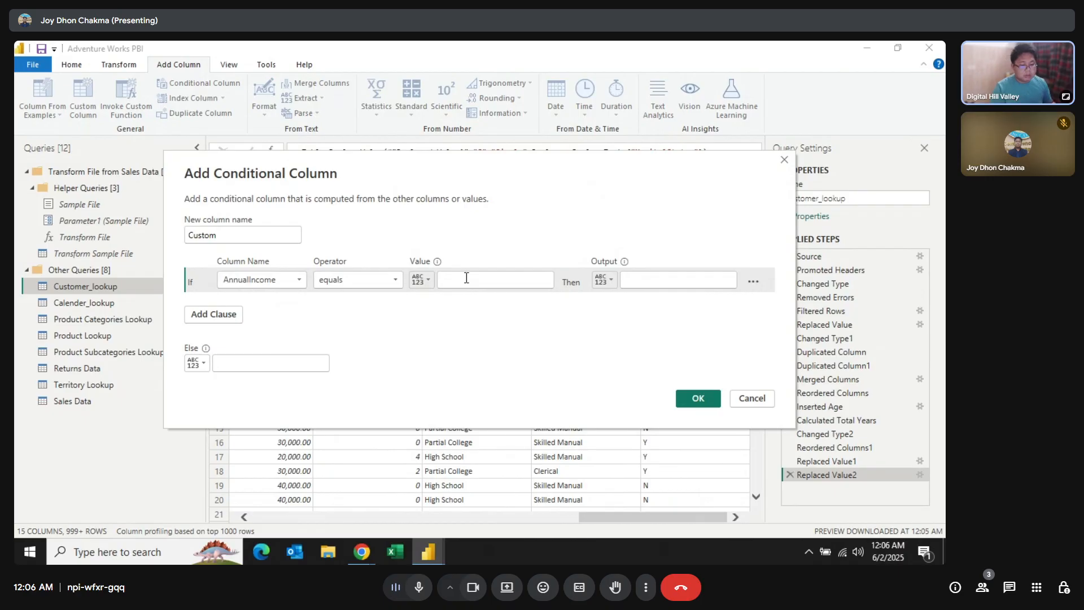
{"action": "left_click", "coordinate": [395, 280]}
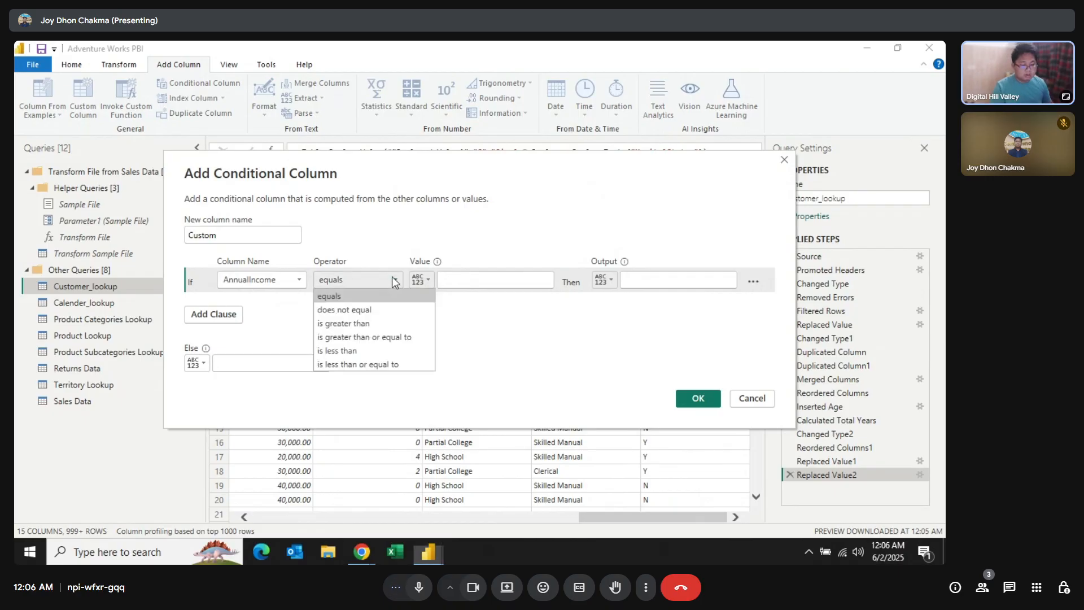
{"action": "left_click", "coordinate": [372, 322]}
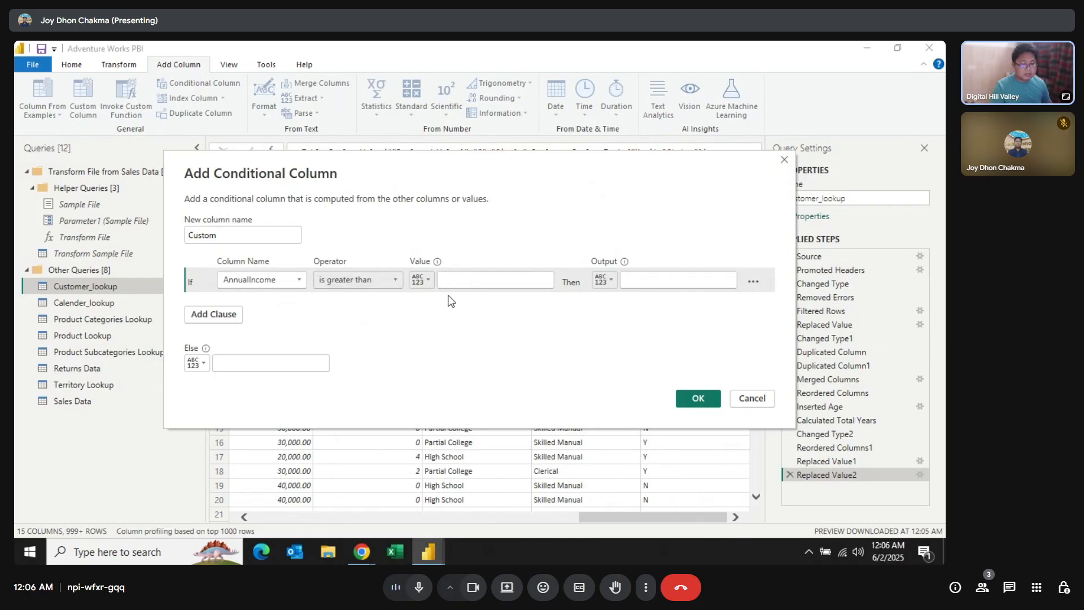
{"action": "left_click", "coordinate": [466, 280]}
{"action": "type", "text": "1000"}
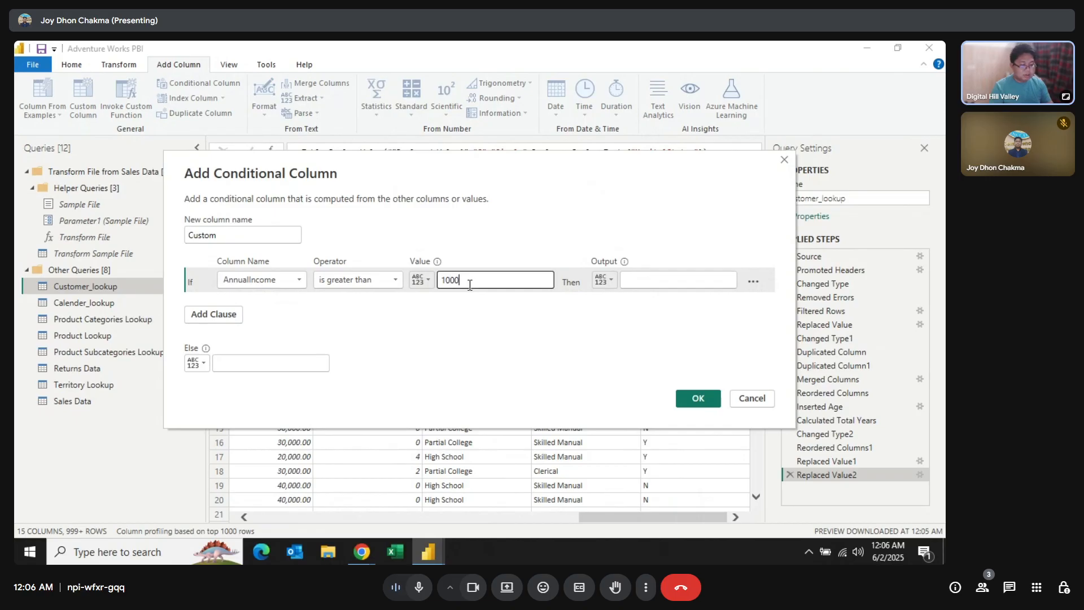
{"action": "left_click", "coordinate": [379, 277]}
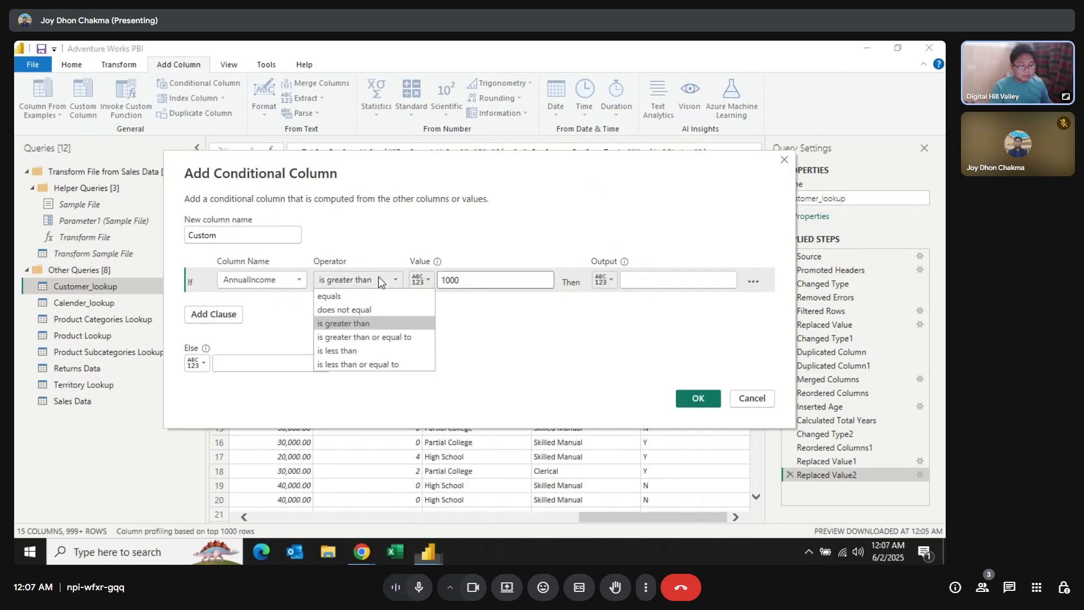
{"action": "left_click", "coordinate": [381, 337]}
Extend the AnnualIncome condition's comparison value to 100000 and set its output to High.
{"action": "left_click", "coordinate": [490, 275]}
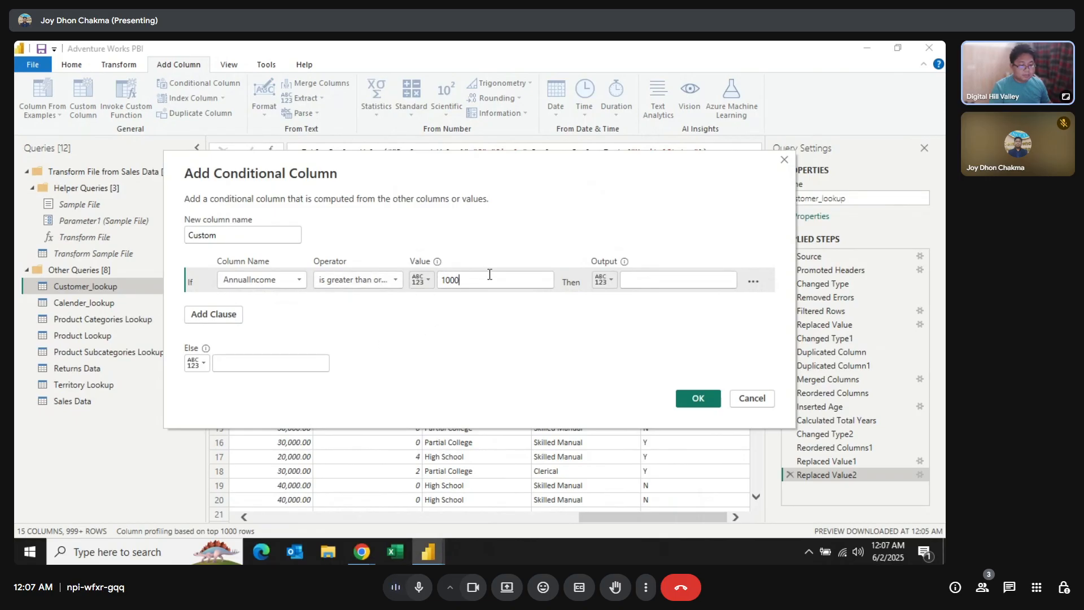
{"action": "type", "text": "0"}
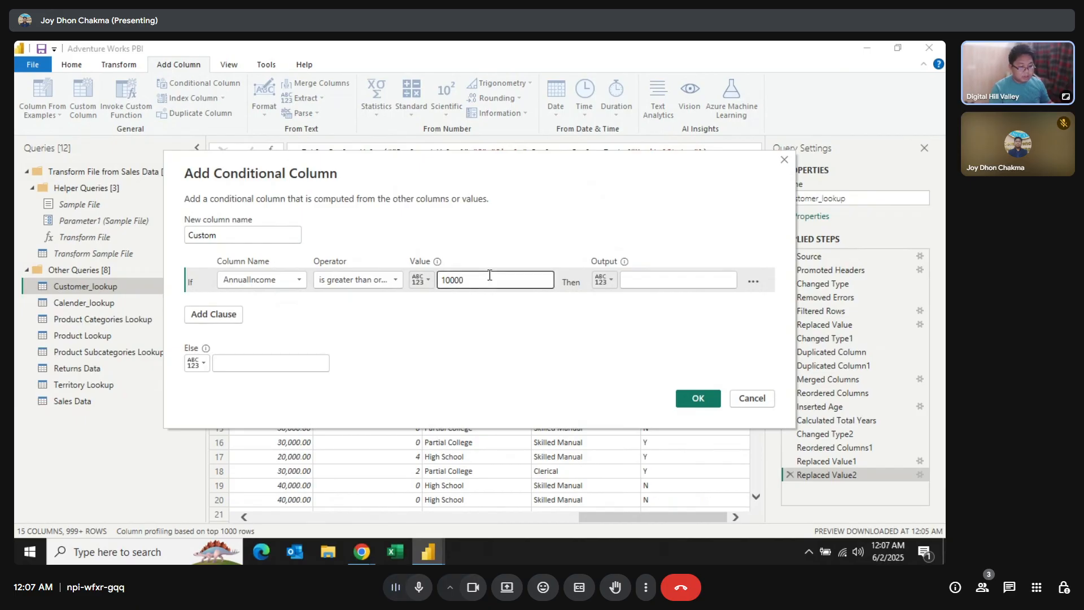
{"action": "type", "text": "1"}
{"action": "key", "text": "BackSpace"}
{"action": "type", "text": "0"}
{"action": "left_click", "coordinate": [646, 281]}
{"action": "type", "text": "High"}
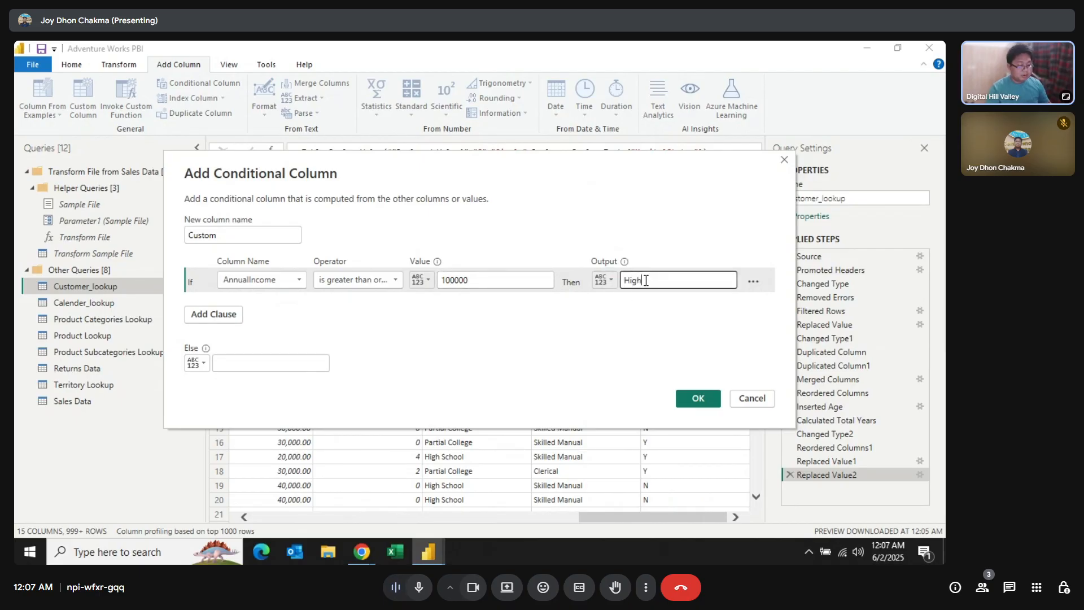
Add an else-if clause that outputs Mid when AnnualIncome is less than or equal to 40000.
{"action": "left_click", "coordinate": [225, 314]}
{"action": "left_click", "coordinate": [262, 305]}
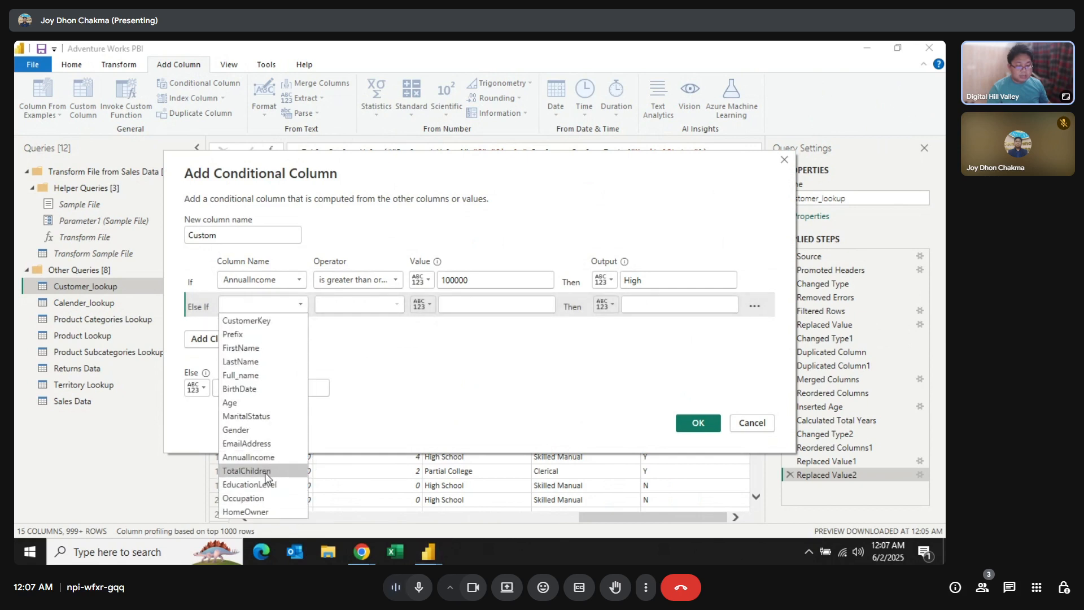
{"action": "left_click", "coordinate": [266, 457]}
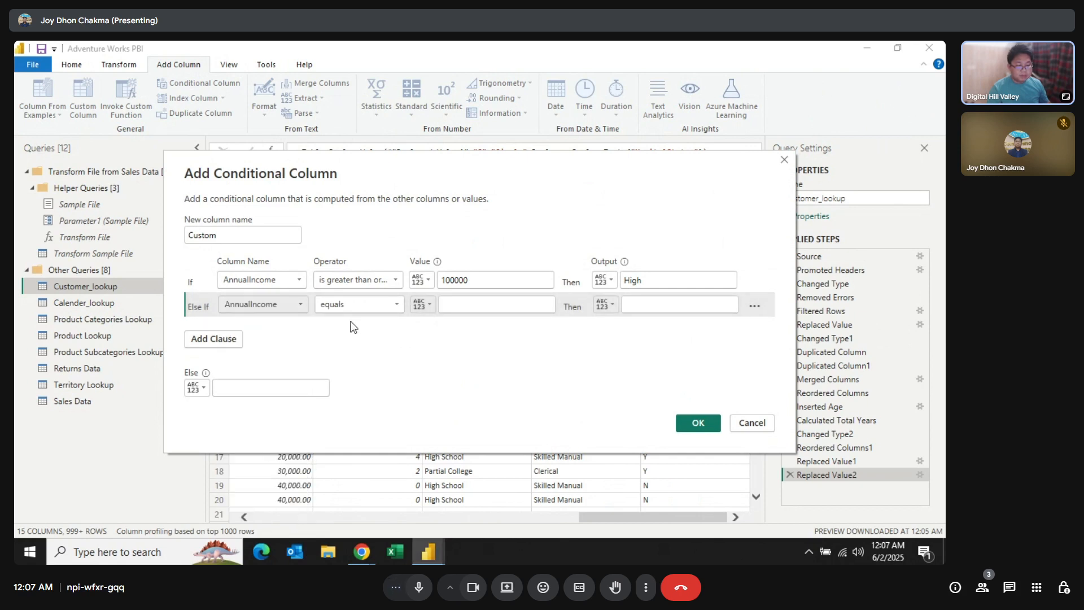
{"action": "left_click", "coordinate": [379, 308]}
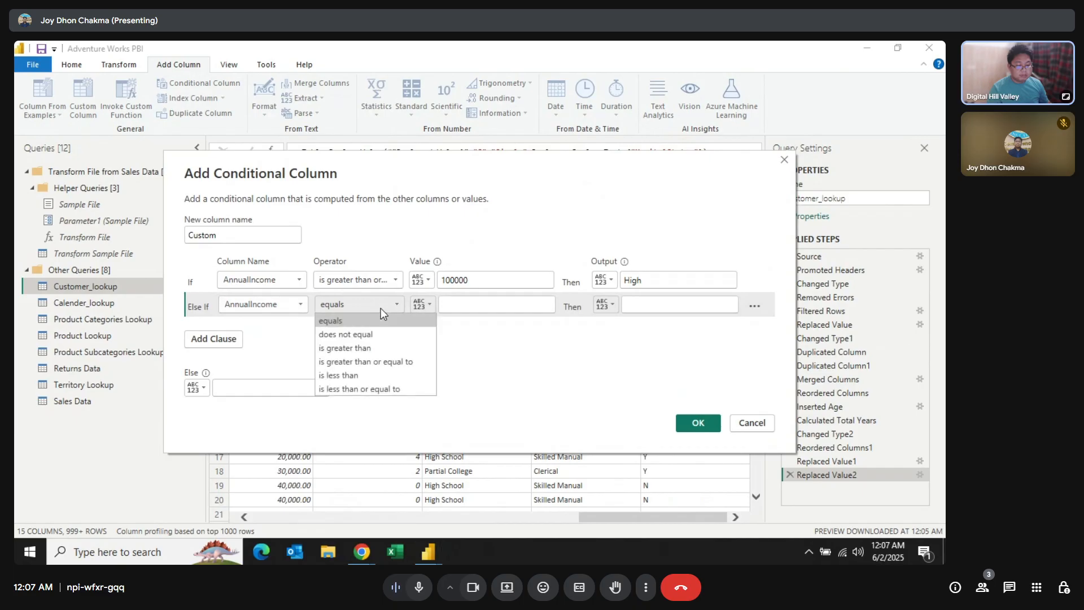
{"action": "left_click", "coordinate": [389, 388]}
{"action": "left_click", "coordinate": [484, 310]}
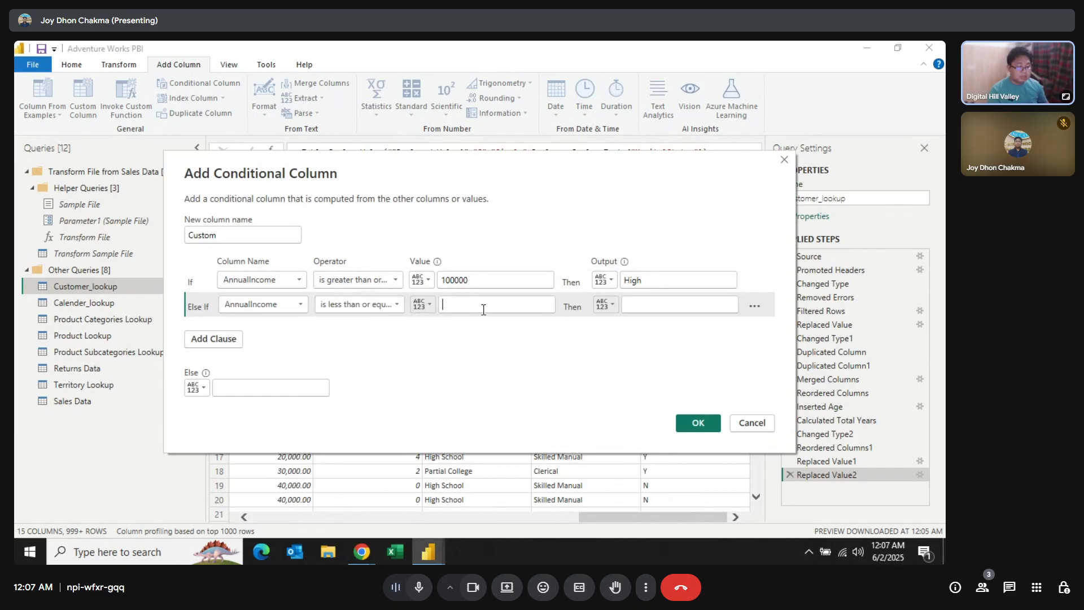
{"action": "type", "text": "30000"}
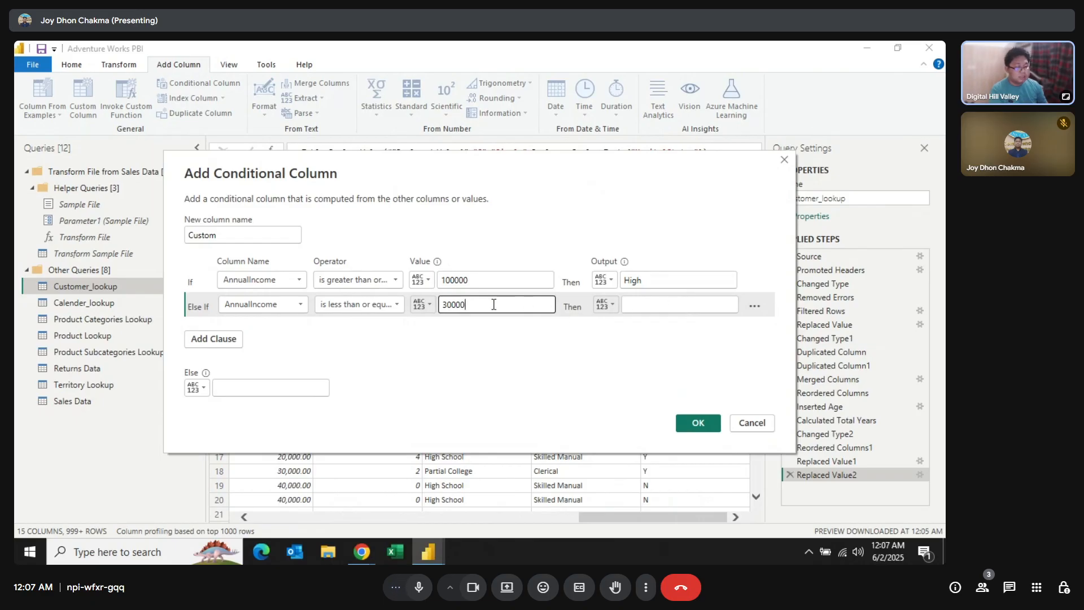
{"action": "left_click_drag", "start_coordinate": [493, 304], "coordinate": [435, 307]}
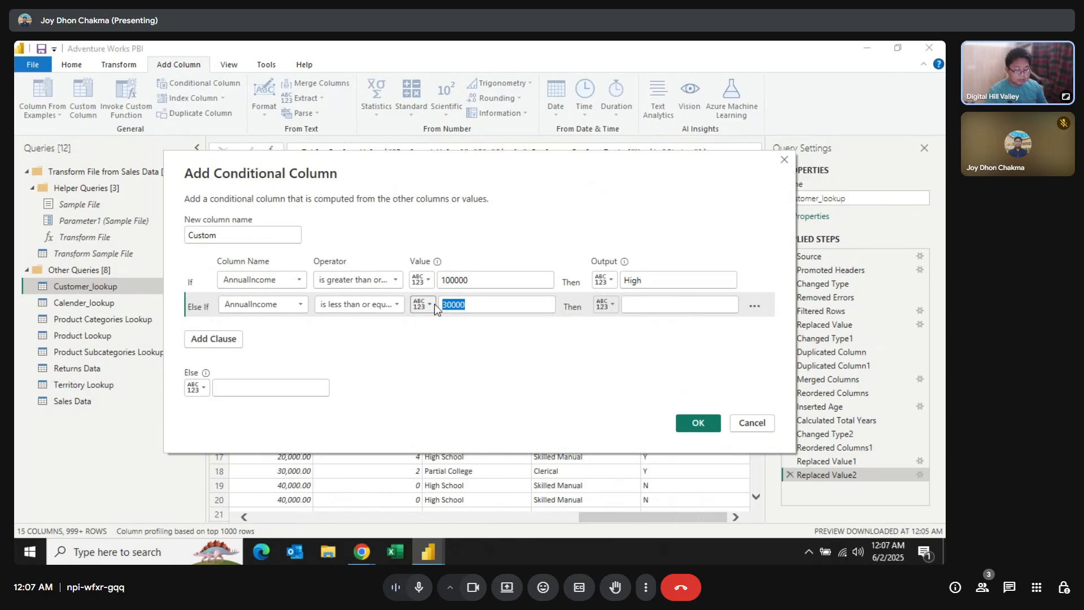
{"action": "type", "text": "4000"}
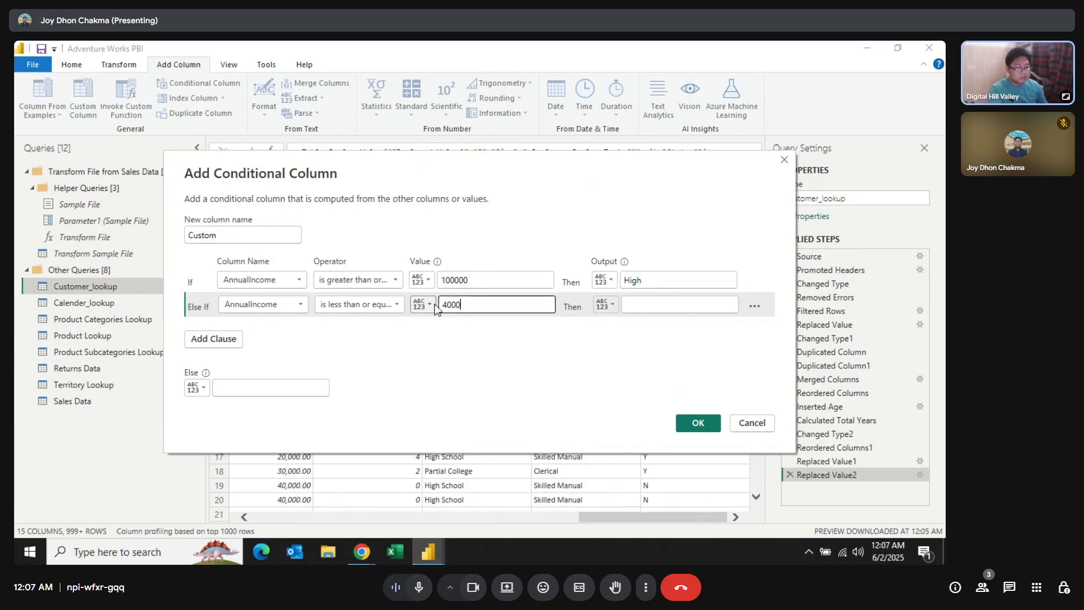
{"action": "type", "text": "0"}
{"action": "left_click", "coordinate": [642, 294]}
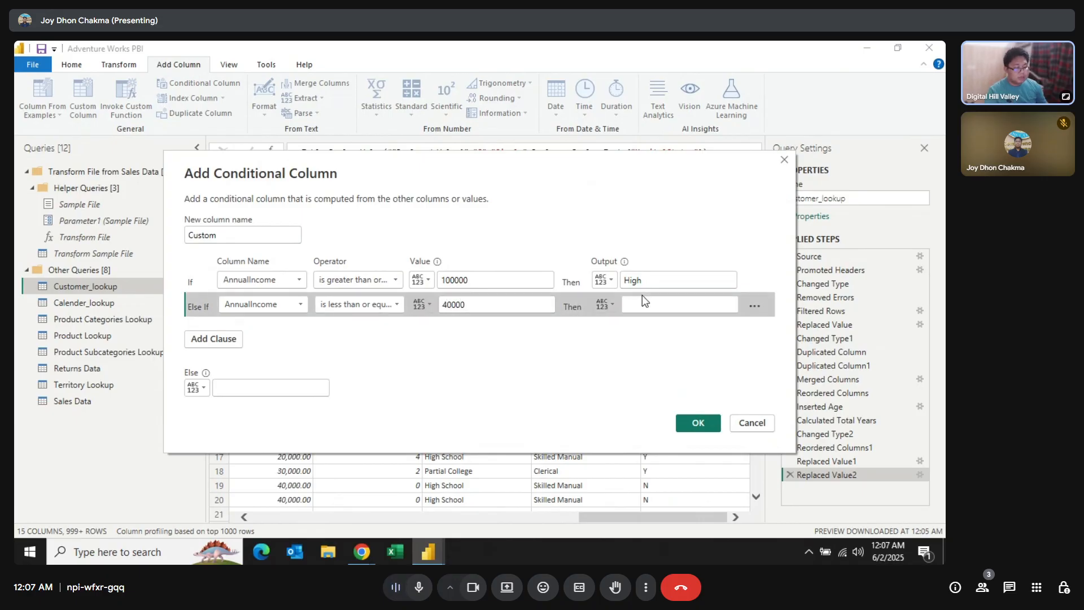
{"action": "type", "text": "Mid"}
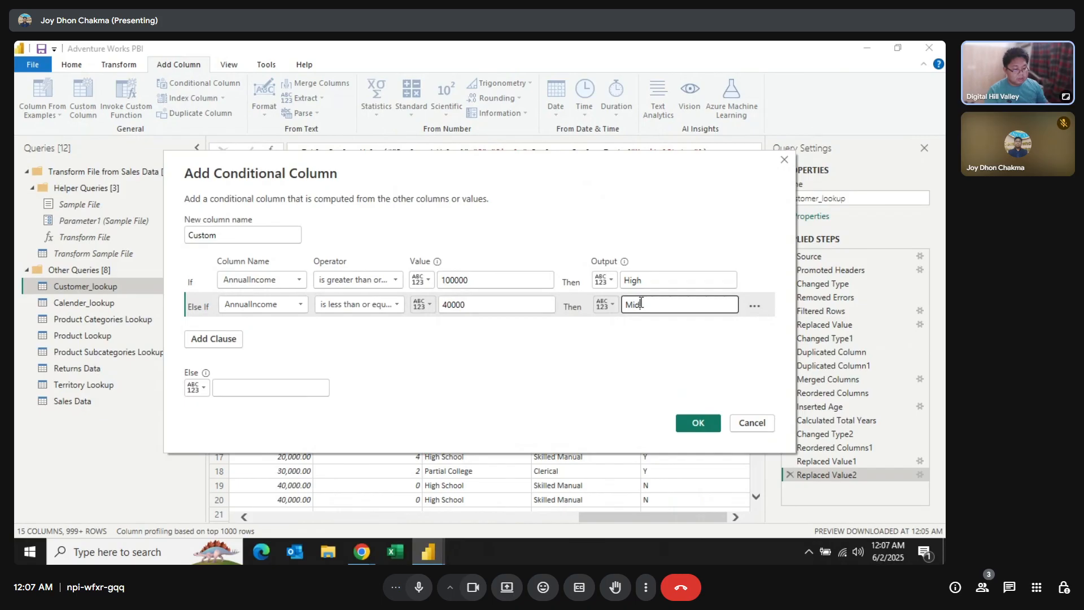
Set the else output to Low and create the conditional column.
{"action": "left_click", "coordinate": [238, 389]}
{"action": "left_click", "coordinate": [238, 390]}
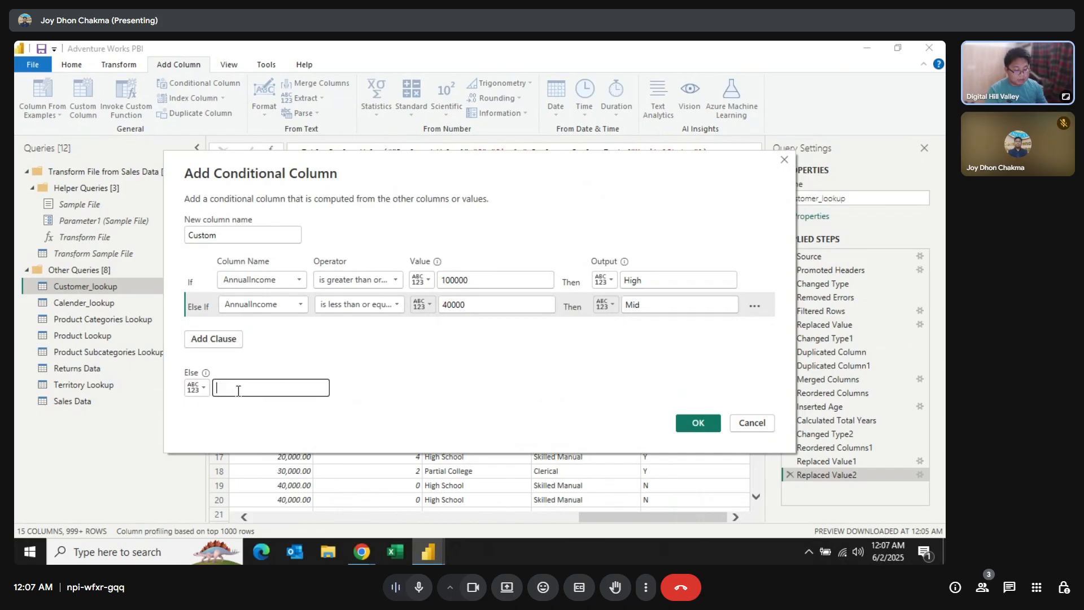
{"action": "type", "text": "Low"}
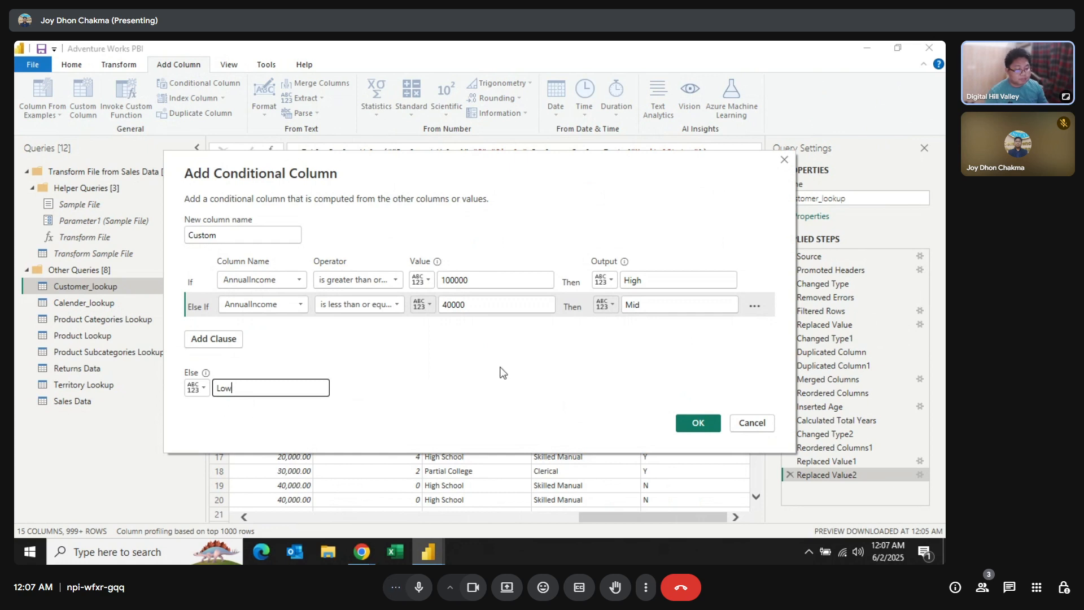
{"action": "left_click", "coordinate": [699, 422]}
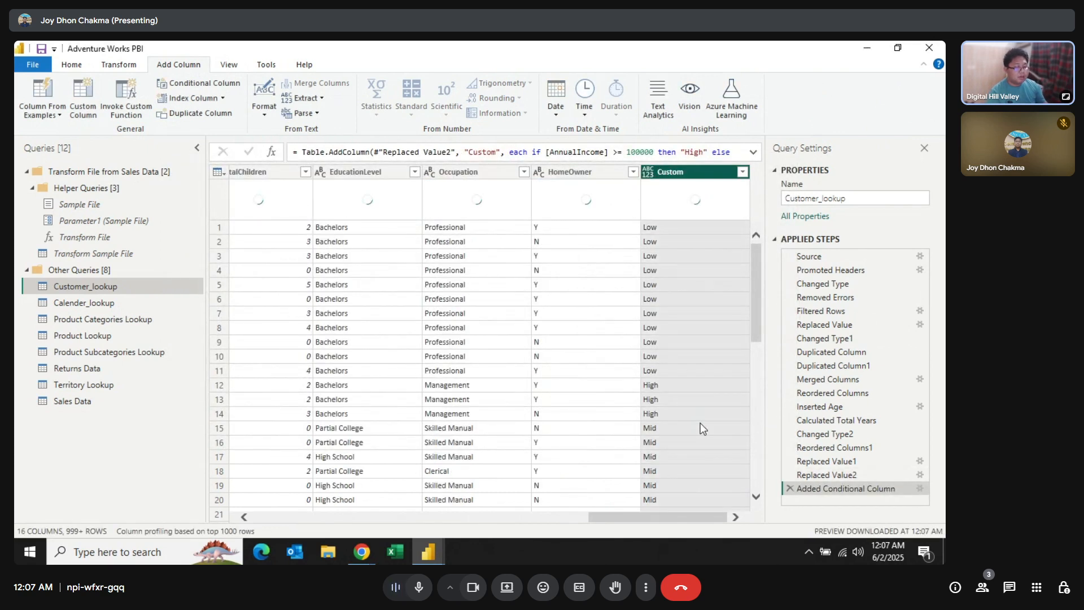
Rename the new conditional column in the Customer_lookup query to Priority.
{"action": "double_click", "coordinate": [688, 173]}
{"action": "double_click", "coordinate": [688, 174]}
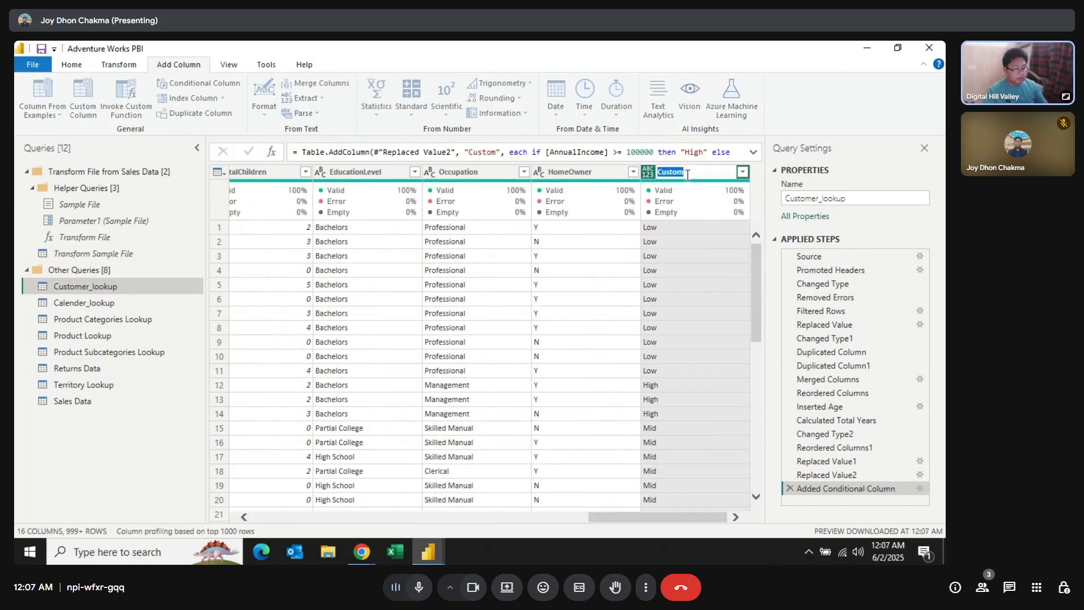
{"action": "type", "text": "Priority"}
{"action": "key", "text": "Return"}
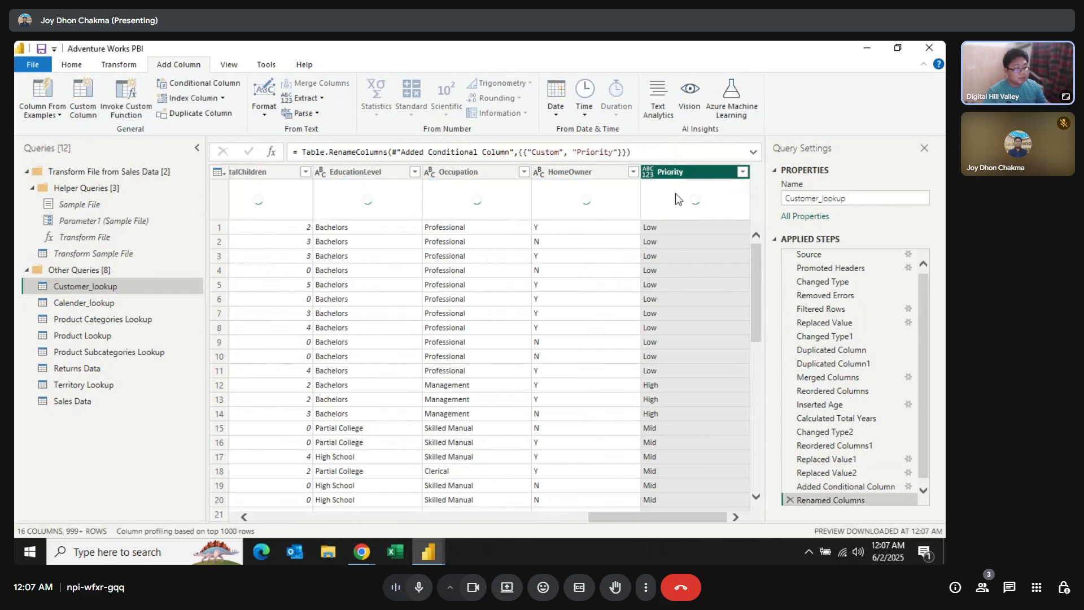
Close Power Query and apply the query changes to the report.
{"action": "left_click", "coordinate": [74, 65]}
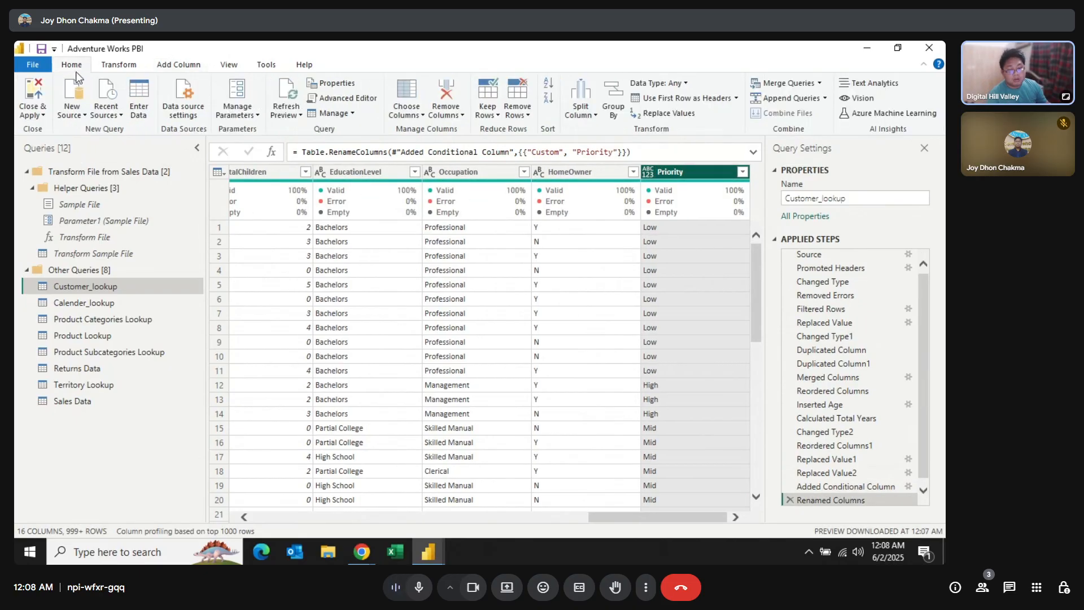
{"action": "left_click", "coordinate": [33, 111]}
{"action": "left_click", "coordinate": [62, 129]}
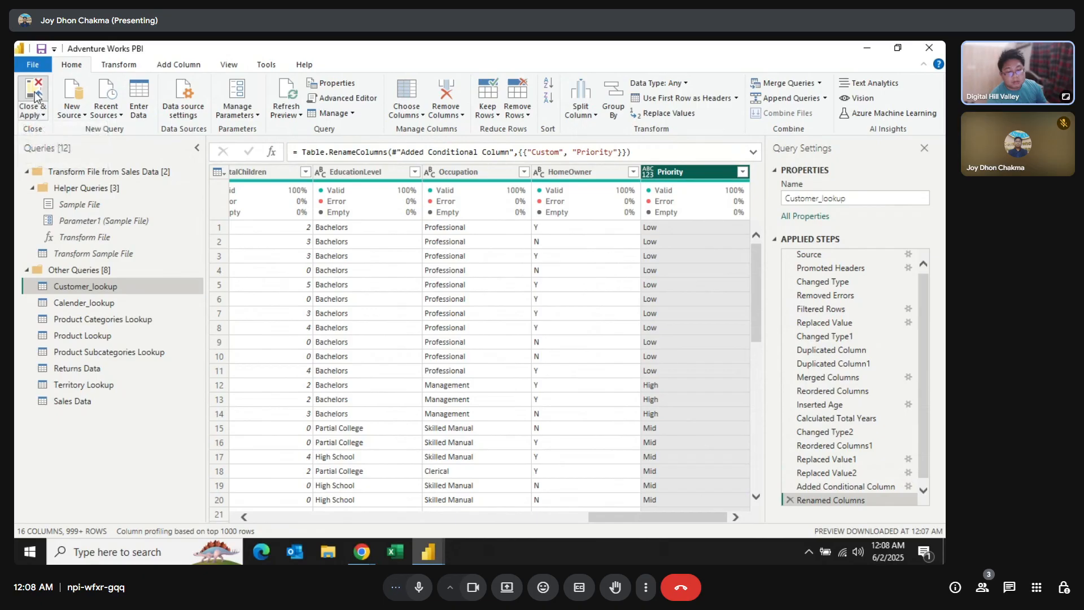
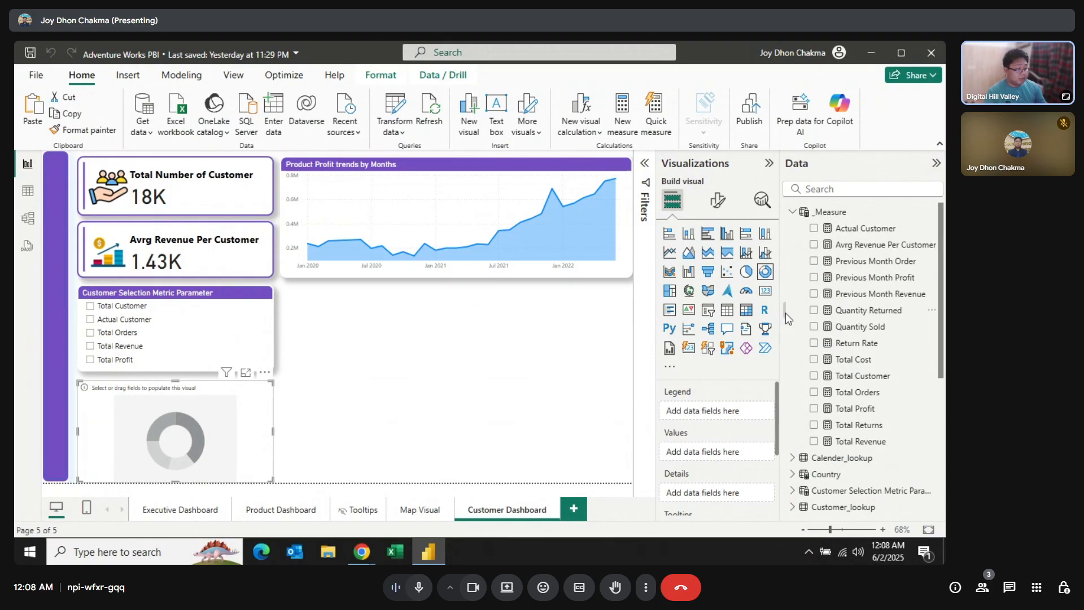
Use the Priority field from the Customer_lookup table as the donut chart's legend.
{"action": "scroll", "coordinate": [813, 367], "scroll_direction": "down", "scroll_amount": 4}
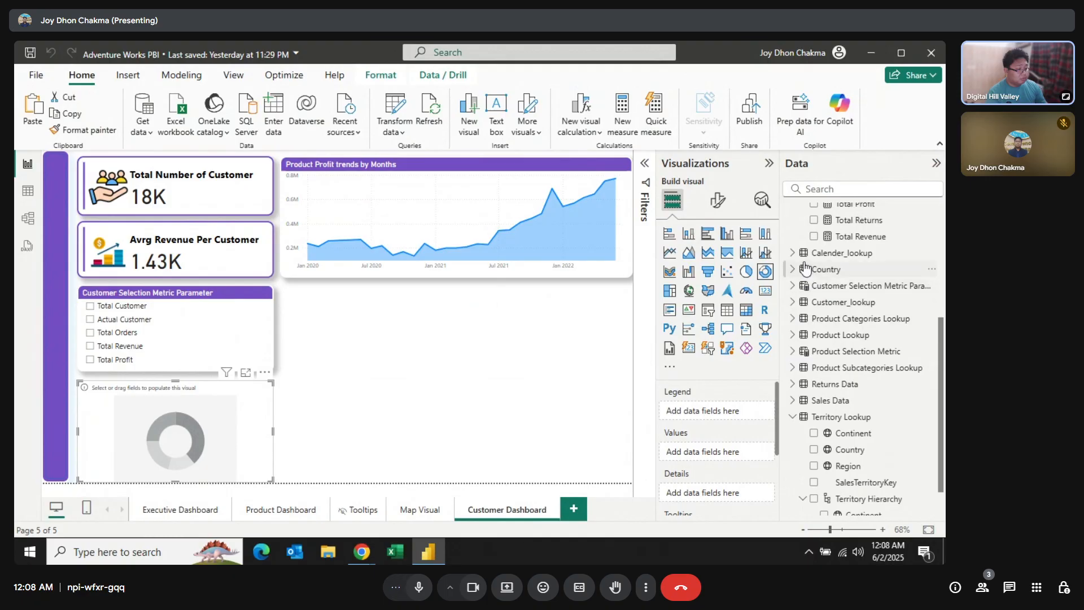
{"action": "left_click", "coordinate": [793, 302]}
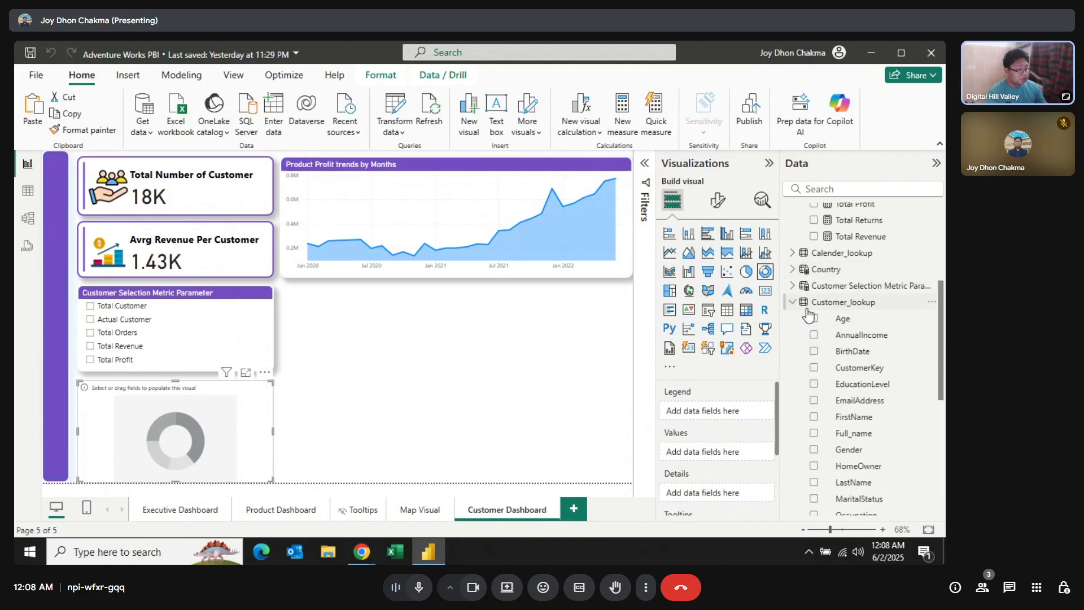
{"action": "scroll", "coordinate": [836, 305], "scroll_direction": "down", "scroll_amount": 5}
{"action": "scroll", "coordinate": [850, 299], "scroll_direction": "up", "scroll_amount": 1}
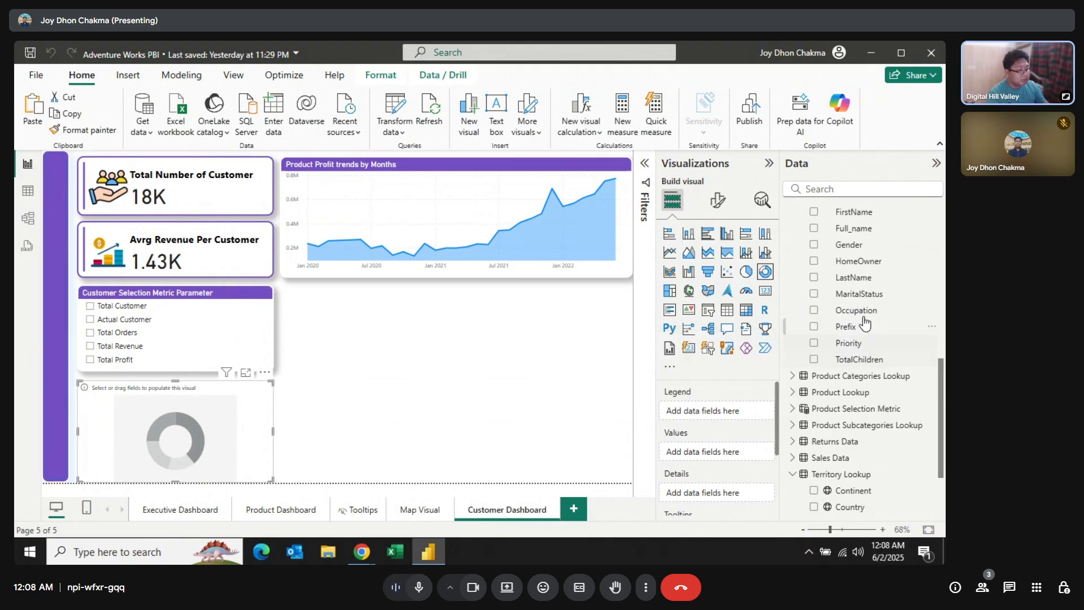
{"action": "left_click_drag", "start_coordinate": [864, 345], "coordinate": [778, 403]}
{"action": "left_click_drag", "start_coordinate": [732, 419], "coordinate": [731, 419]}
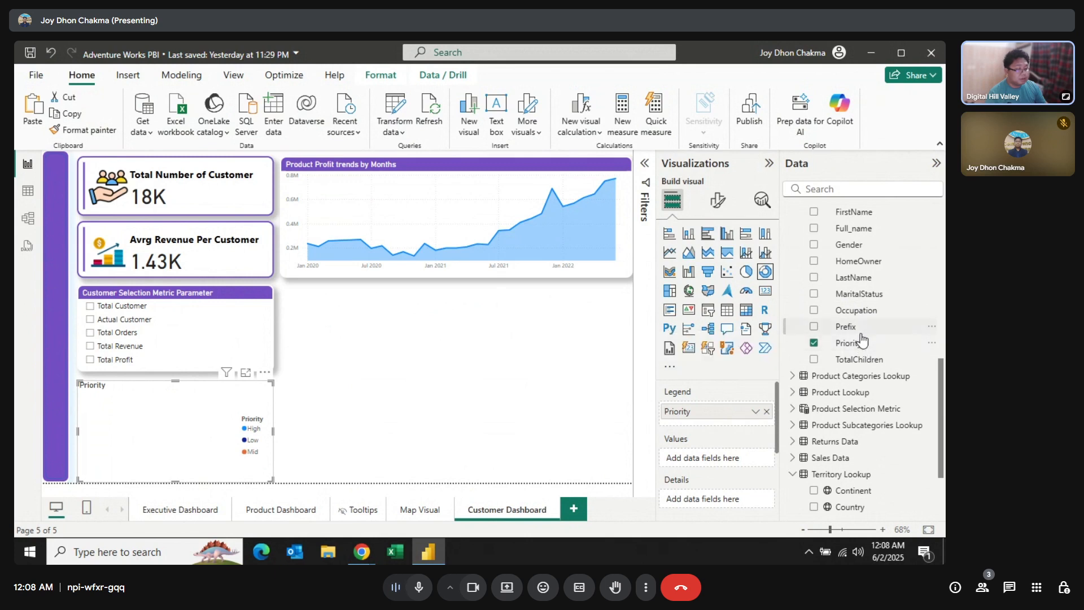
Use the Total Orders measure as the donut chart's values.
{"action": "scroll", "coordinate": [863, 344], "scroll_direction": "up", "scroll_amount": 3}
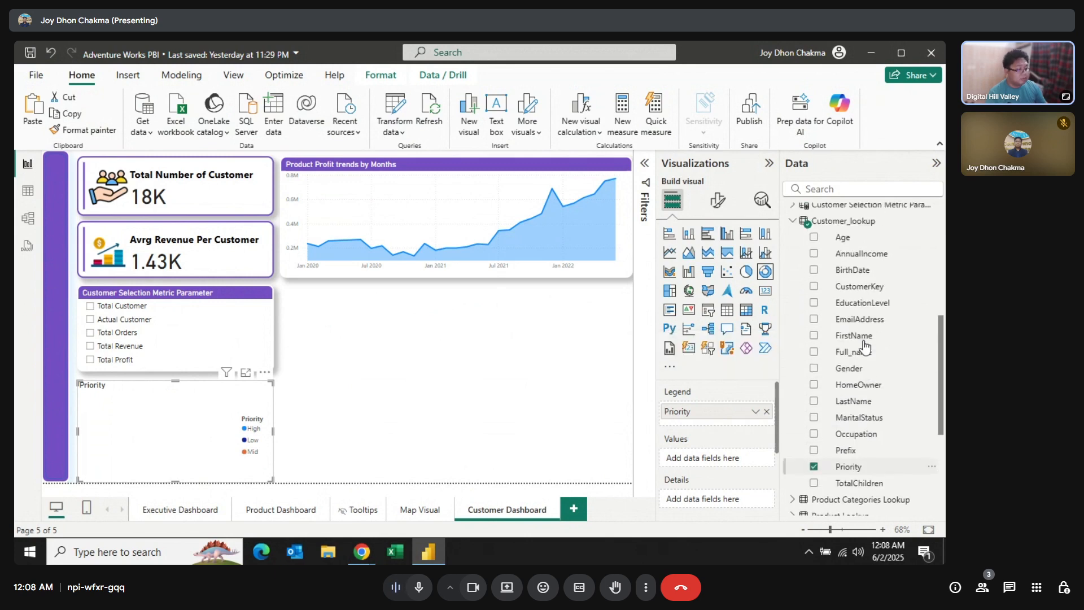
{"action": "scroll", "coordinate": [864, 345], "scroll_direction": "up", "scroll_amount": 3}
{"action": "scroll", "coordinate": [856, 316], "scroll_direction": "up", "scroll_amount": 2}
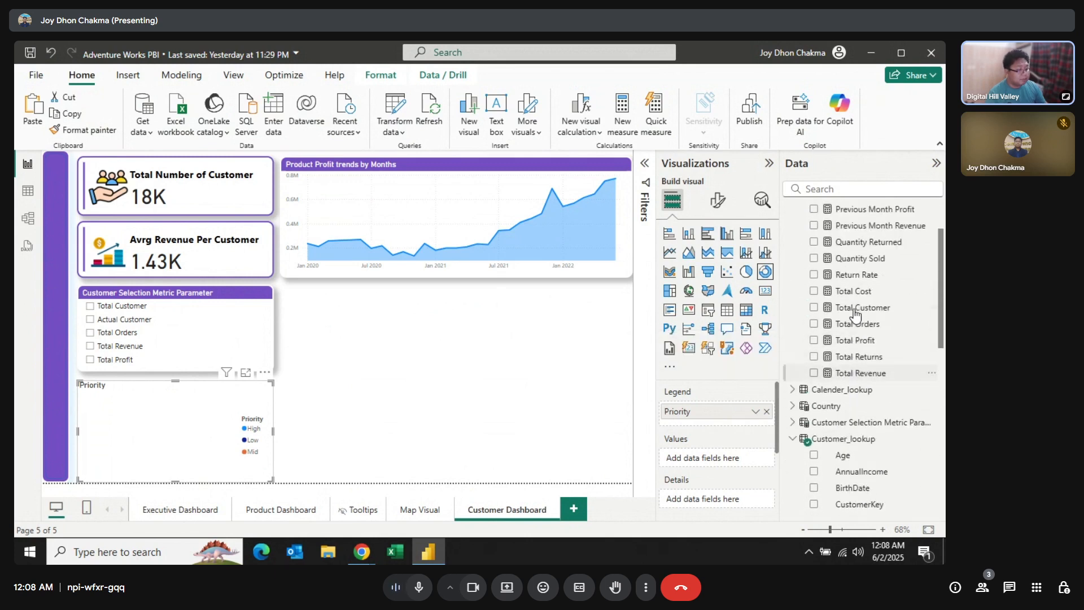
{"action": "scroll", "coordinate": [868, 374], "scroll_direction": "up", "scroll_amount": 2}
{"action": "scroll", "coordinate": [867, 350], "scroll_direction": "down", "scroll_amount": 2}
{"action": "left_click_drag", "start_coordinate": [867, 336], "coordinate": [750, 462]}
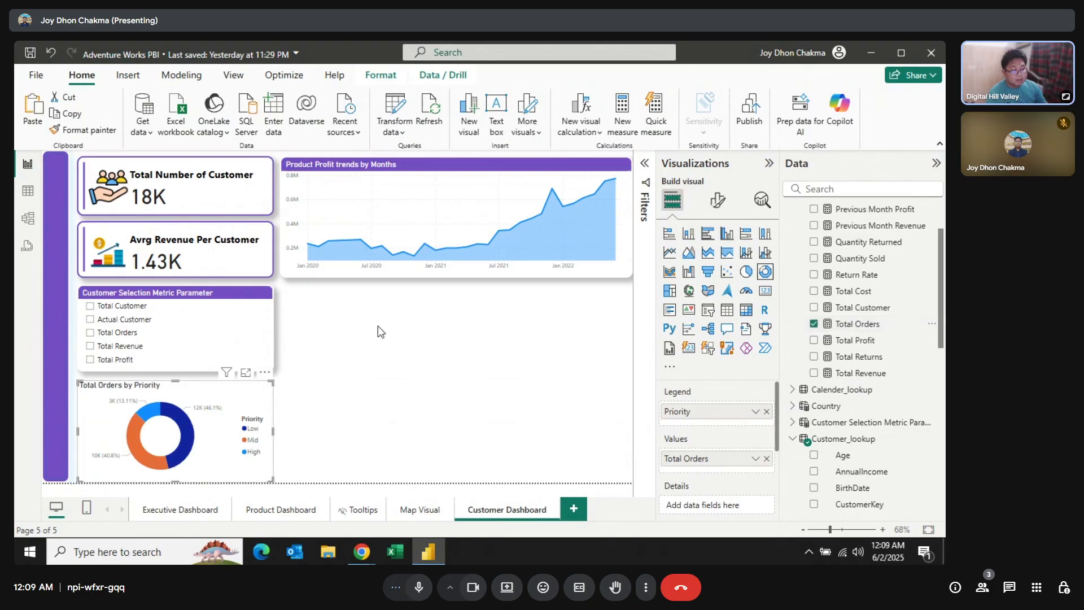
Show all detail labels on the donut chart and turn off its legend.
{"action": "left_click", "coordinate": [728, 202]}
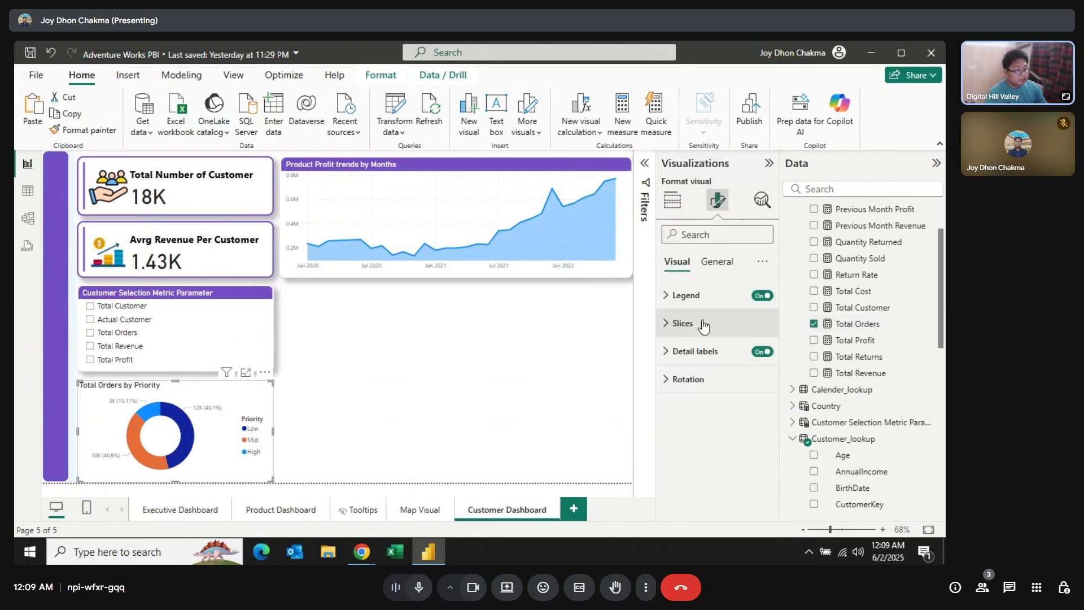
{"action": "left_click", "coordinate": [709, 352]}
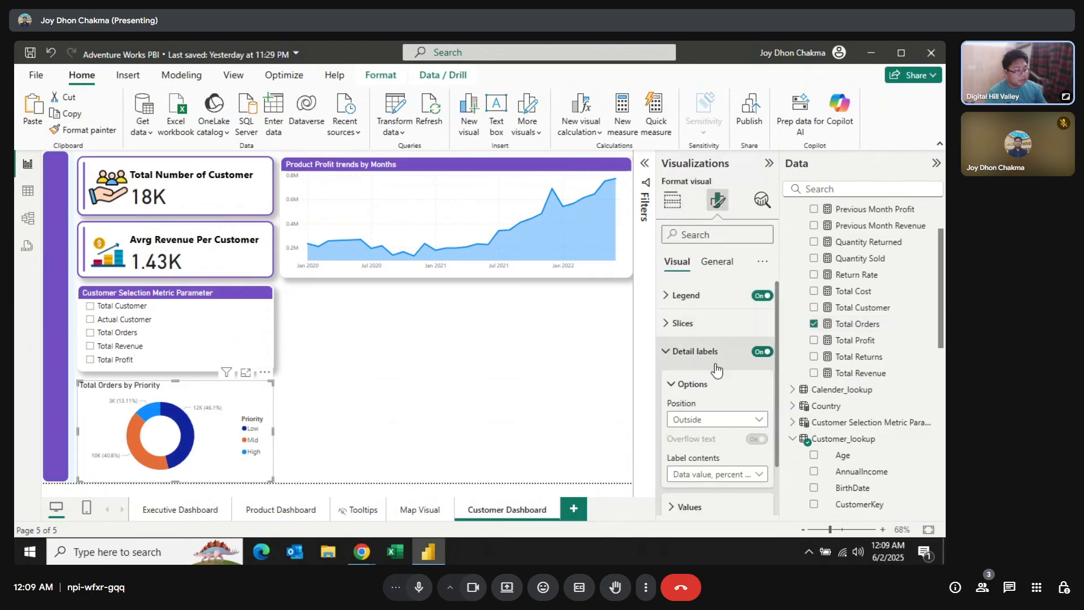
{"action": "left_click", "coordinate": [725, 477]}
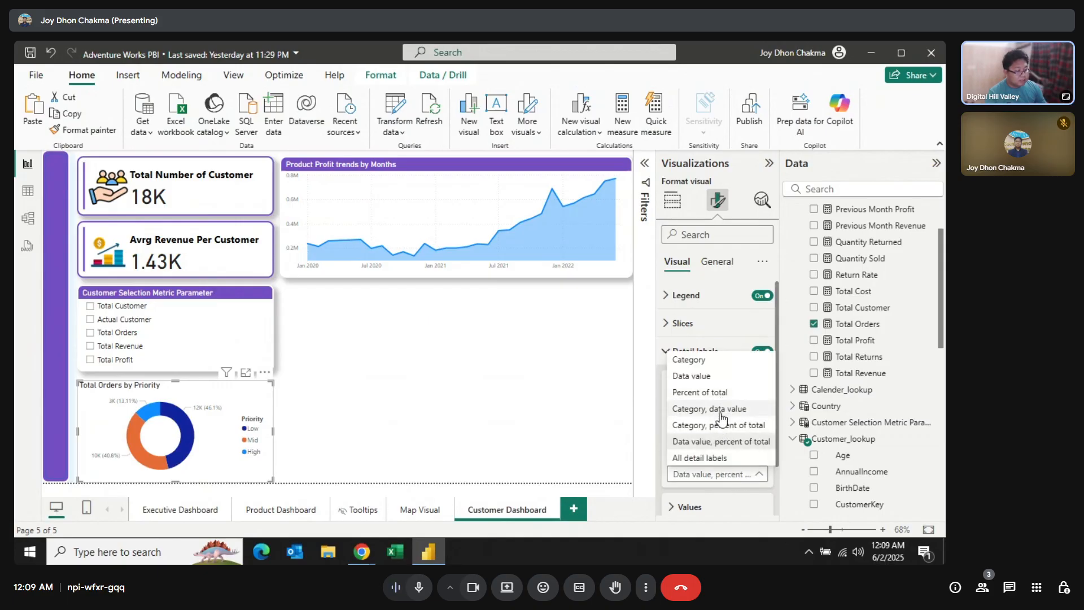
{"action": "left_click", "coordinate": [715, 457]}
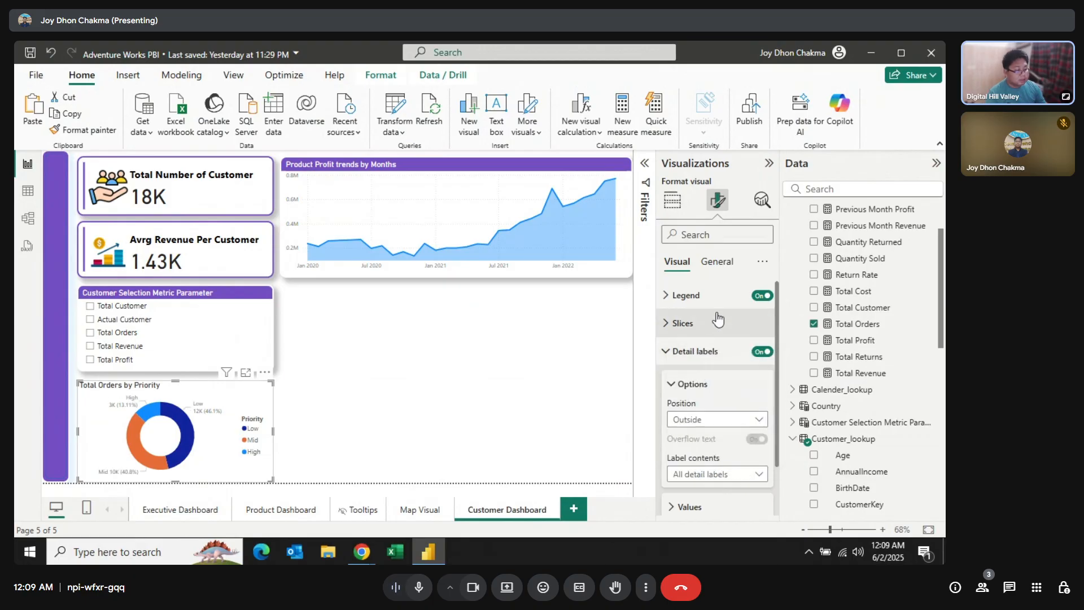
{"action": "left_click", "coordinate": [680, 357]}
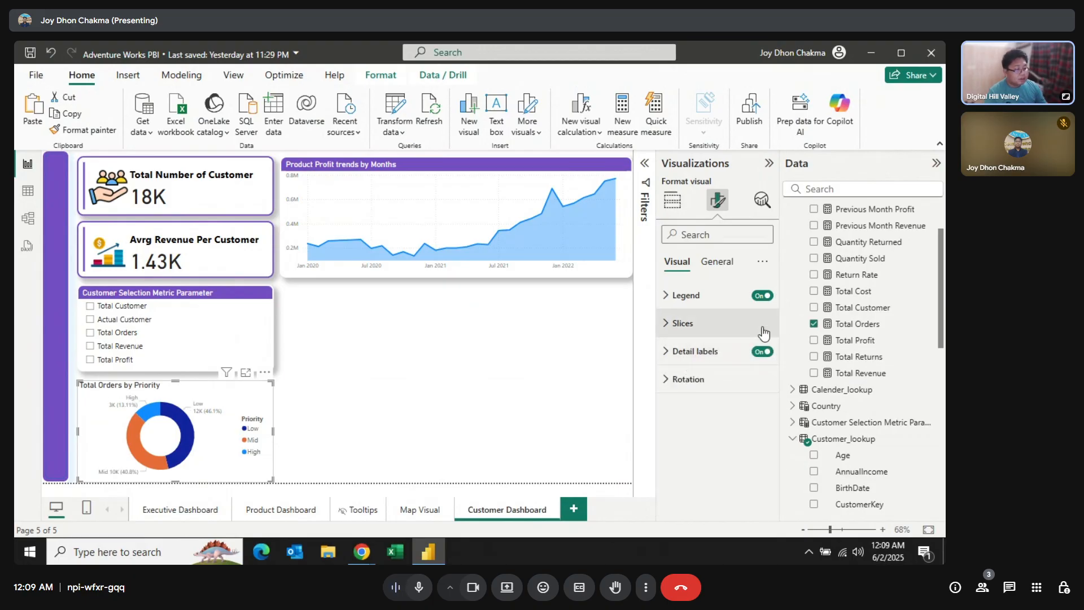
{"action": "left_click", "coordinate": [762, 295]}
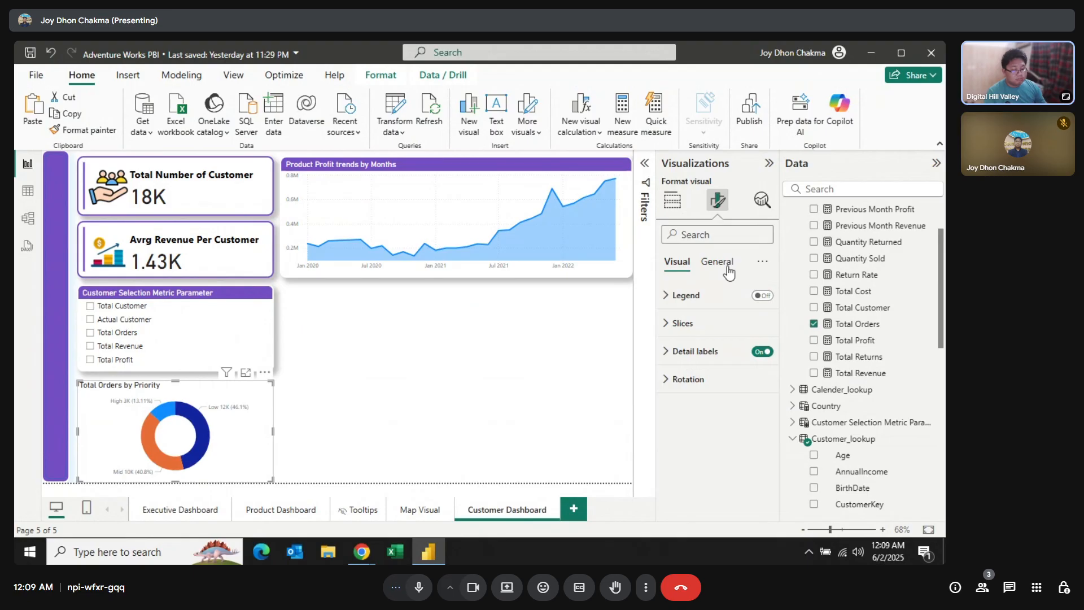
Change the donut chart's title to Orders by Customer Priority.
{"action": "left_click", "coordinate": [727, 268]}
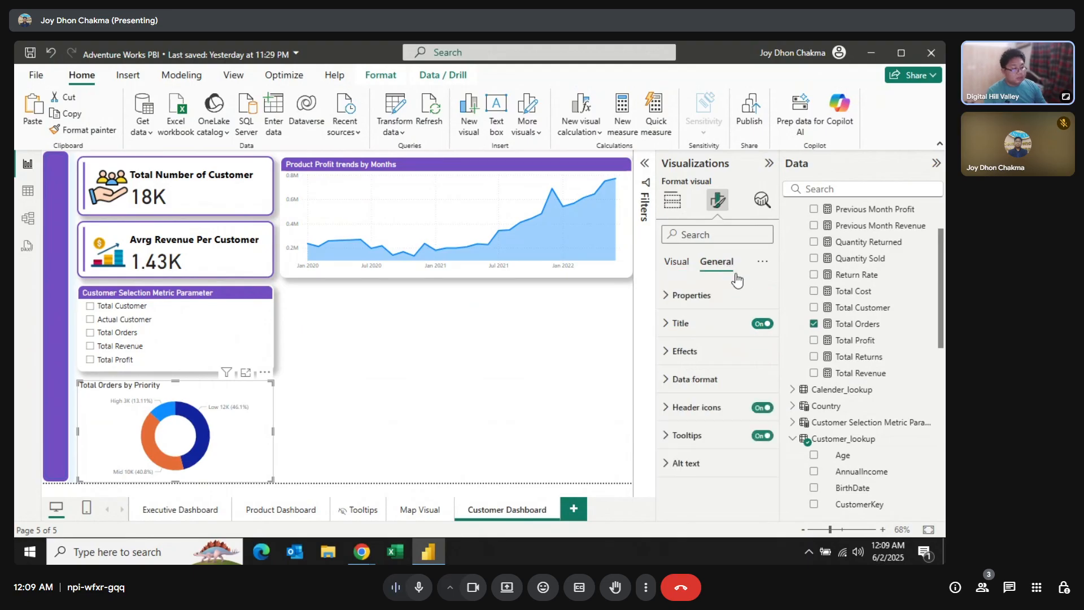
{"action": "left_click", "coordinate": [681, 323]}
{"action": "left_click", "coordinate": [714, 393]}
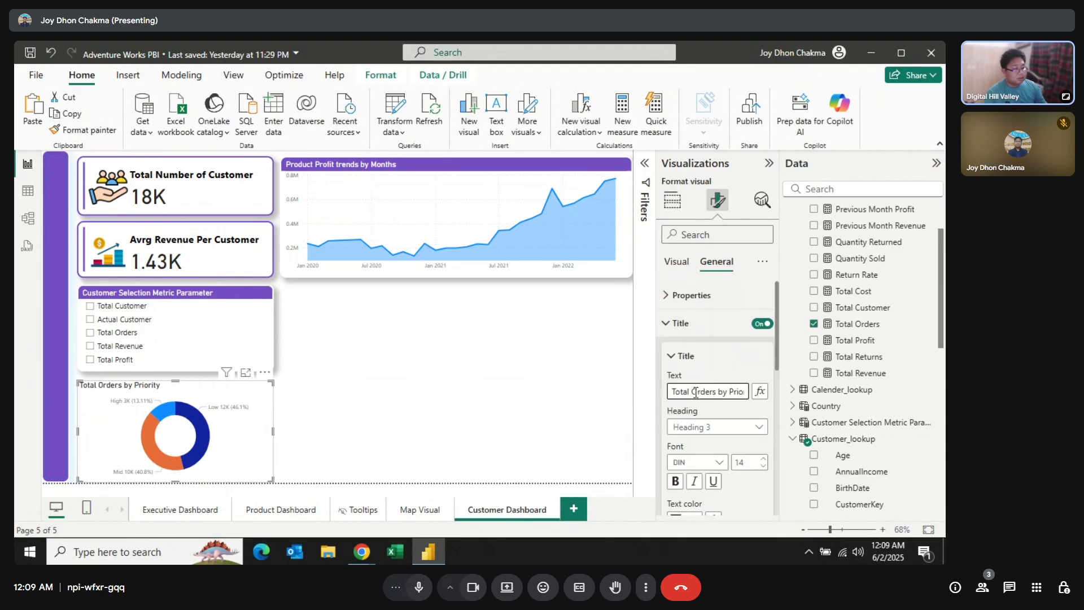
{"action": "left_click_drag", "start_coordinate": [693, 391], "coordinate": [669, 388]}
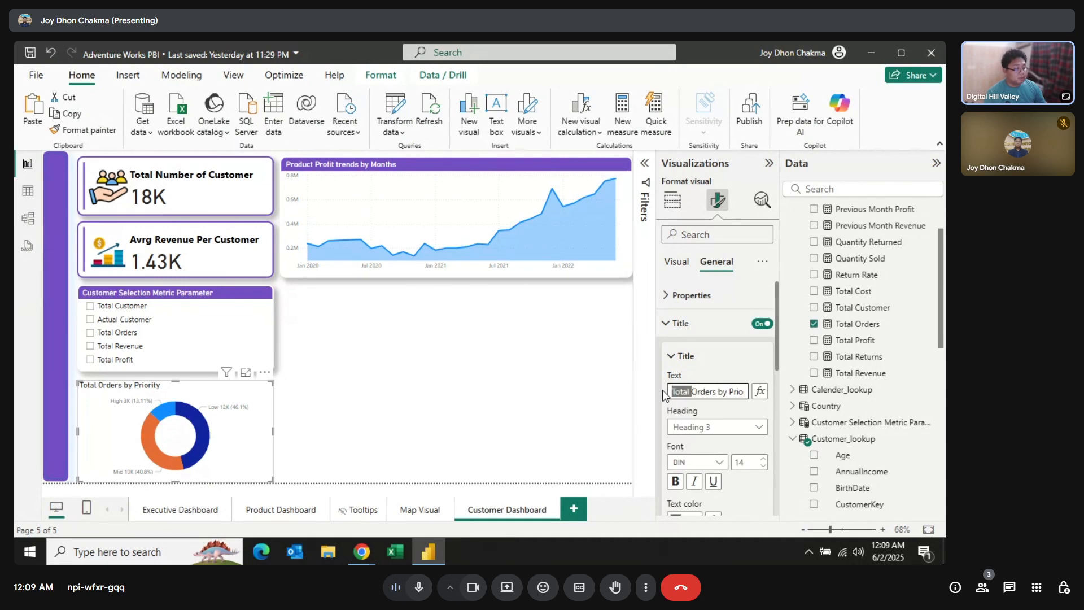
{"action": "key", "text": "BackSpace"}
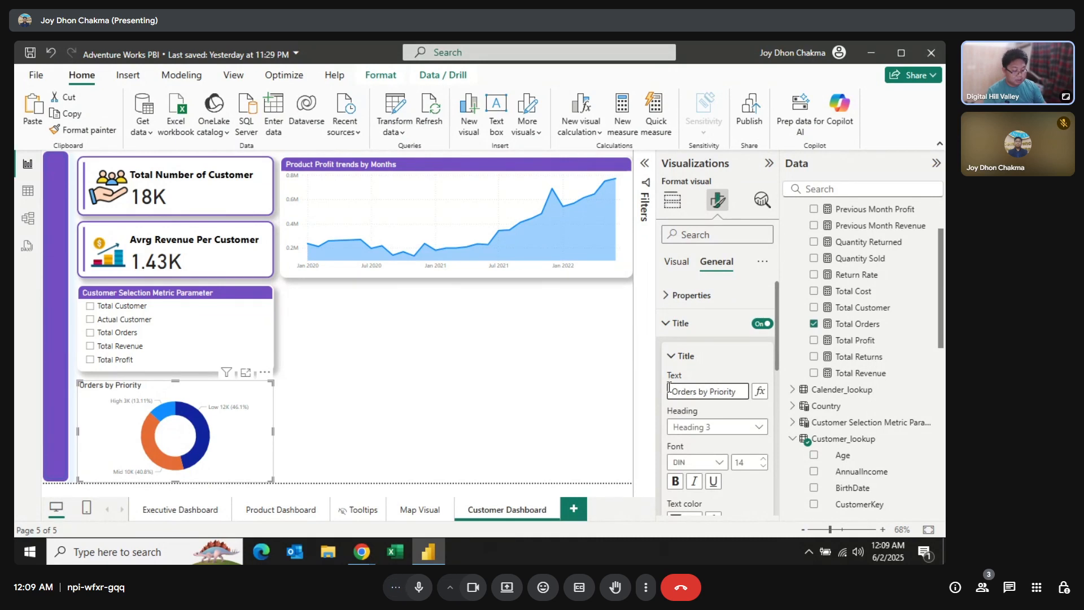
{"action": "type", "text": "Customer"}
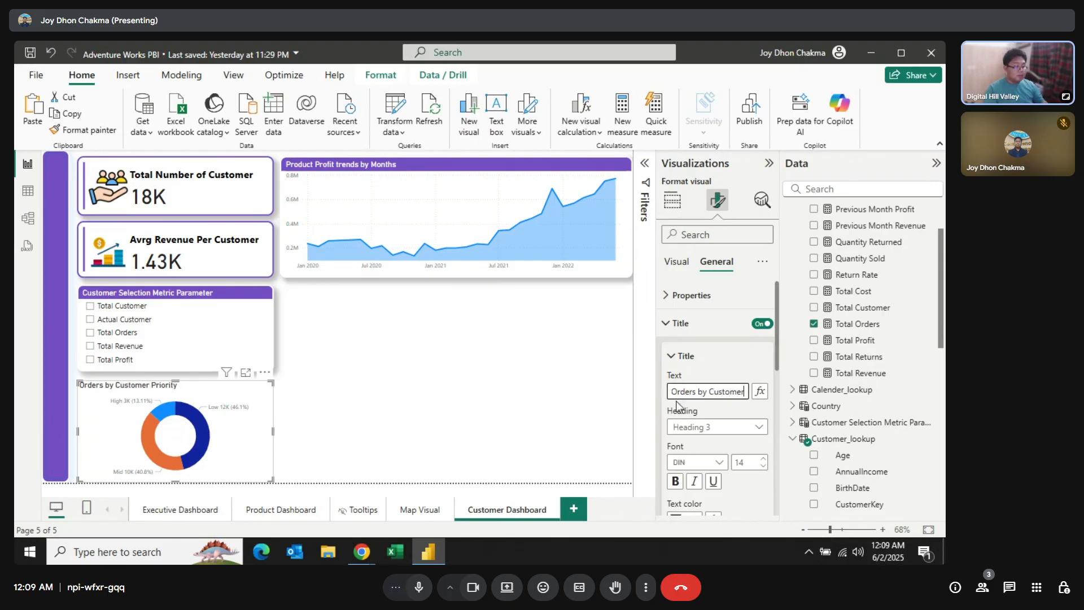
Give the donut chart's title white text on a purple background.
{"action": "scroll", "coordinate": [734, 446], "scroll_direction": "down", "scroll_amount": 2}
{"action": "left_click", "coordinate": [690, 451]}
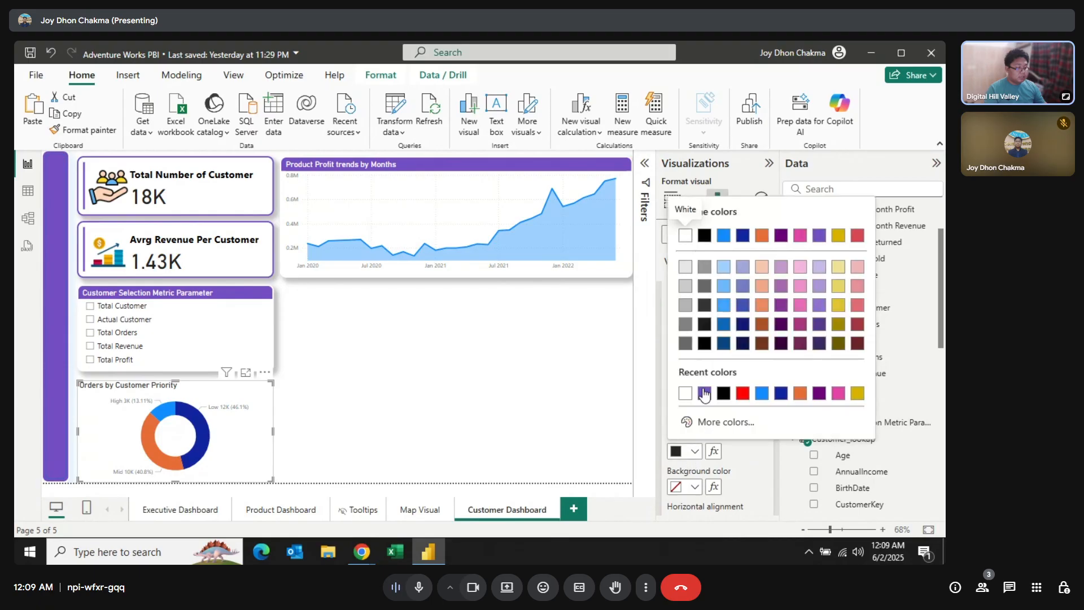
{"action": "left_click", "coordinate": [686, 394]}
{"action": "left_click", "coordinate": [694, 486]}
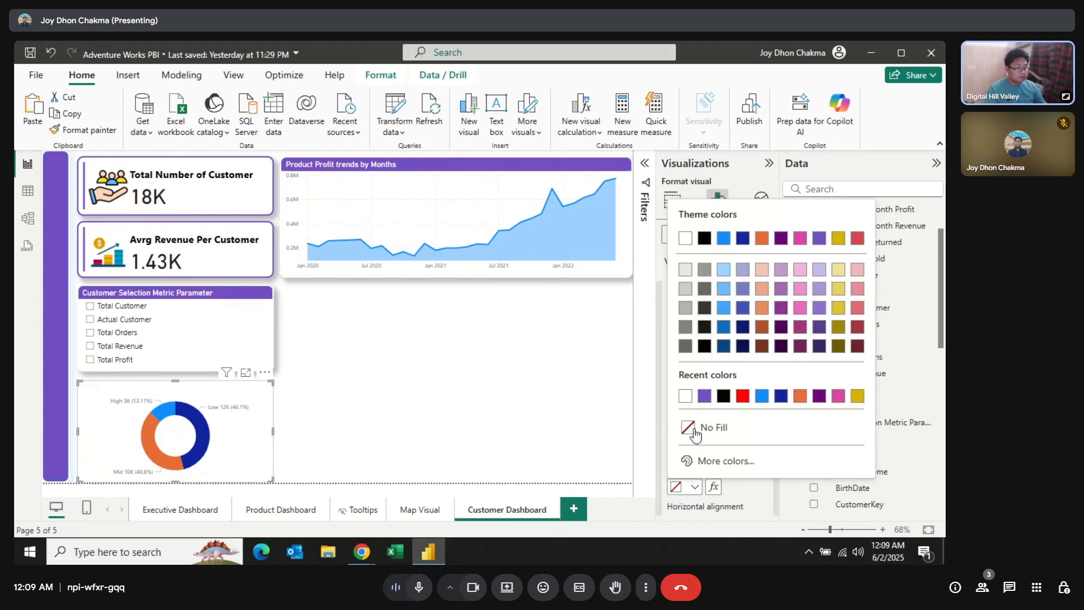
{"action": "left_click", "coordinate": [704, 396]}
Add a white visual border to the donut chart with 14 px rounded corners and a 2 px width.
{"action": "scroll", "coordinate": [751, 463], "scroll_direction": "down", "scroll_amount": 5}
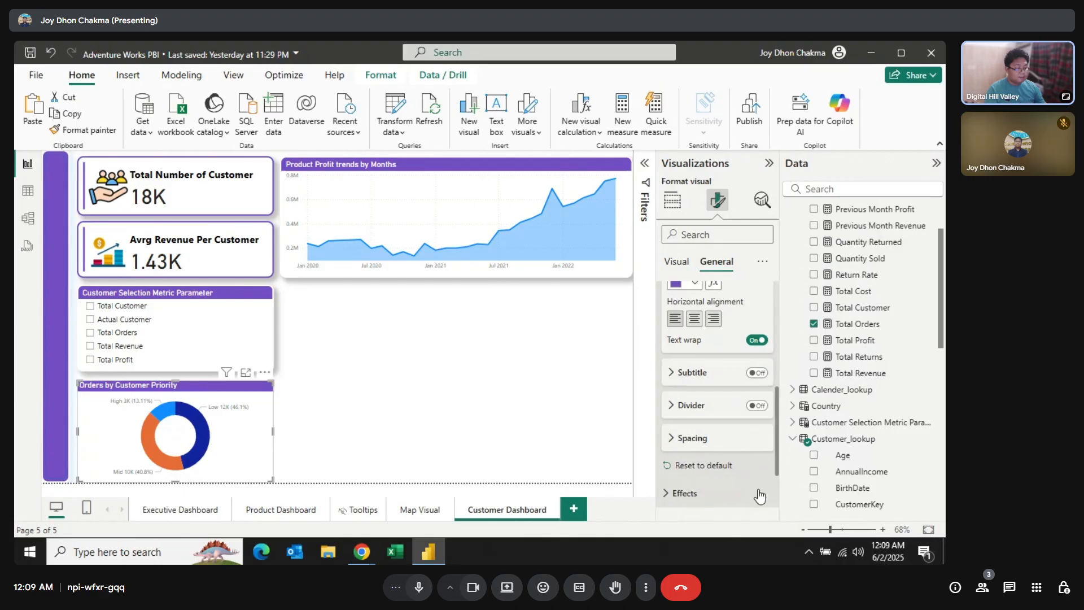
{"action": "scroll", "coordinate": [728, 430], "scroll_direction": "down", "scroll_amount": 2}
{"action": "left_click", "coordinate": [729, 422]}
{"action": "scroll", "coordinate": [739, 446], "scroll_direction": "down", "scroll_amount": 3}
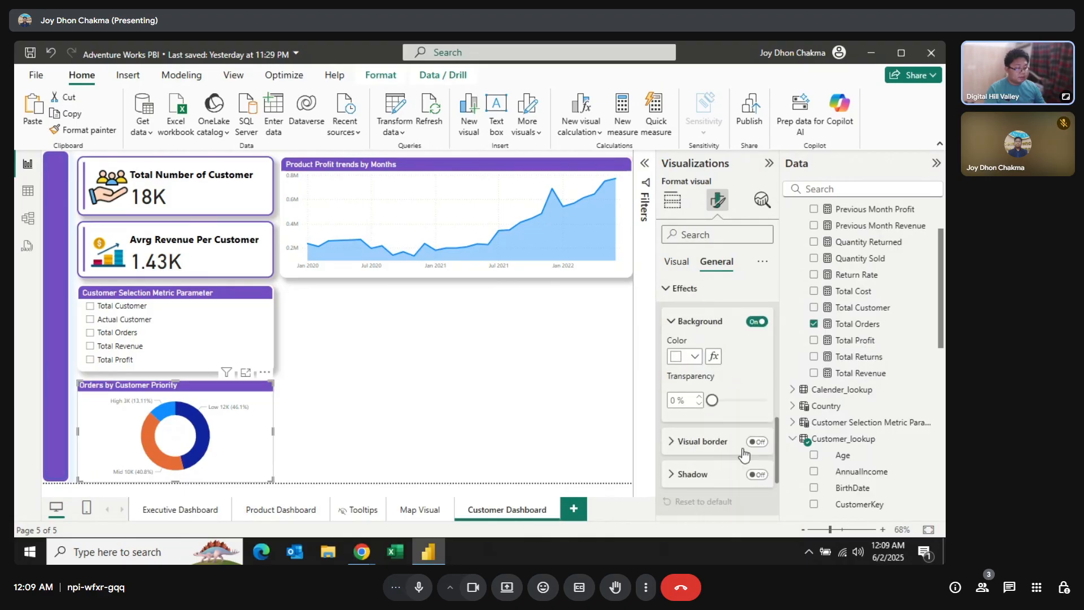
{"action": "left_click", "coordinate": [755, 442]}
{"action": "left_click", "coordinate": [702, 441]}
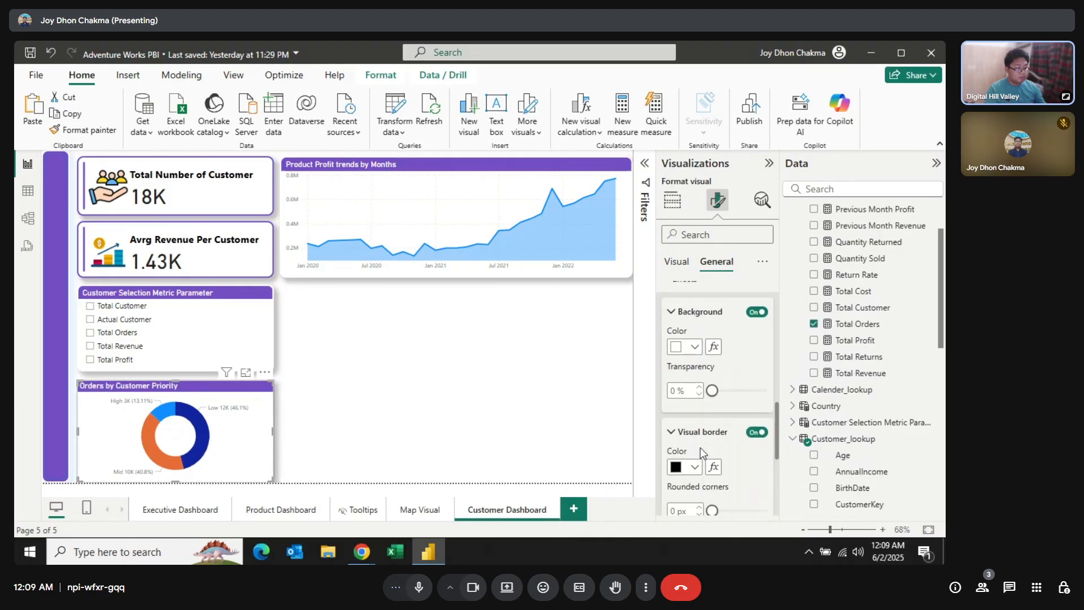
{"action": "scroll", "coordinate": [700, 447], "scroll_direction": "down", "scroll_amount": 2}
{"action": "left_click", "coordinate": [694, 407]}
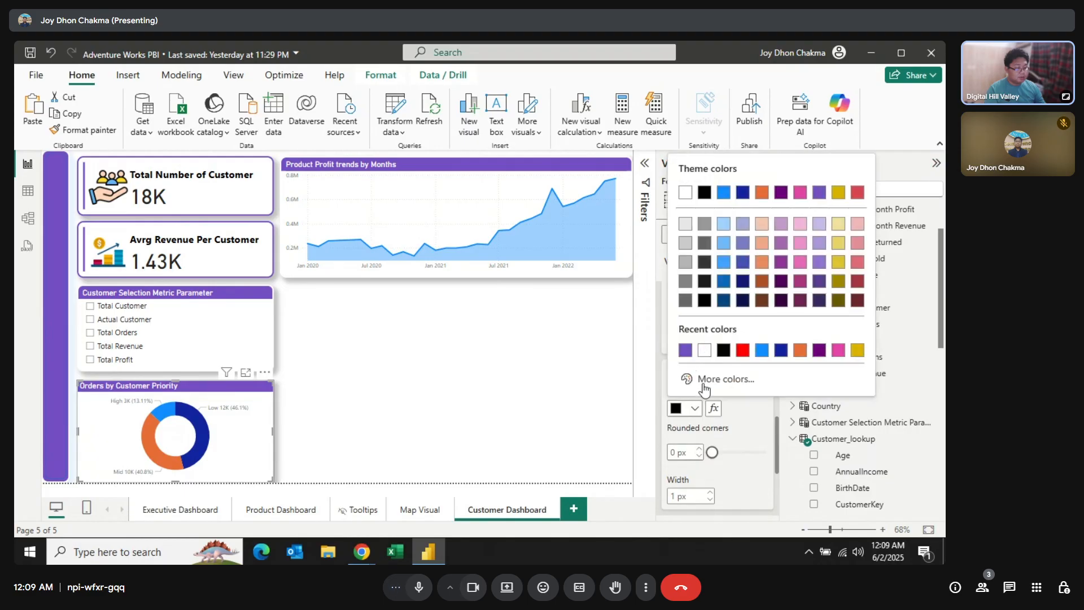
{"action": "left_click", "coordinate": [704, 350]}
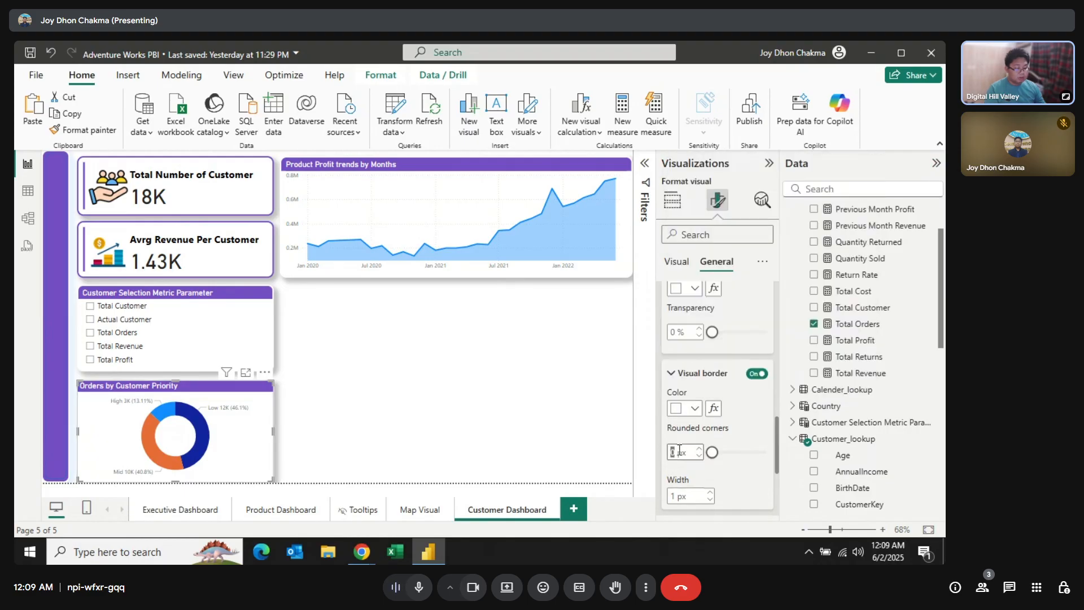
{"action": "type", "text": "14"}
{"action": "left_click", "coordinate": [709, 492]}
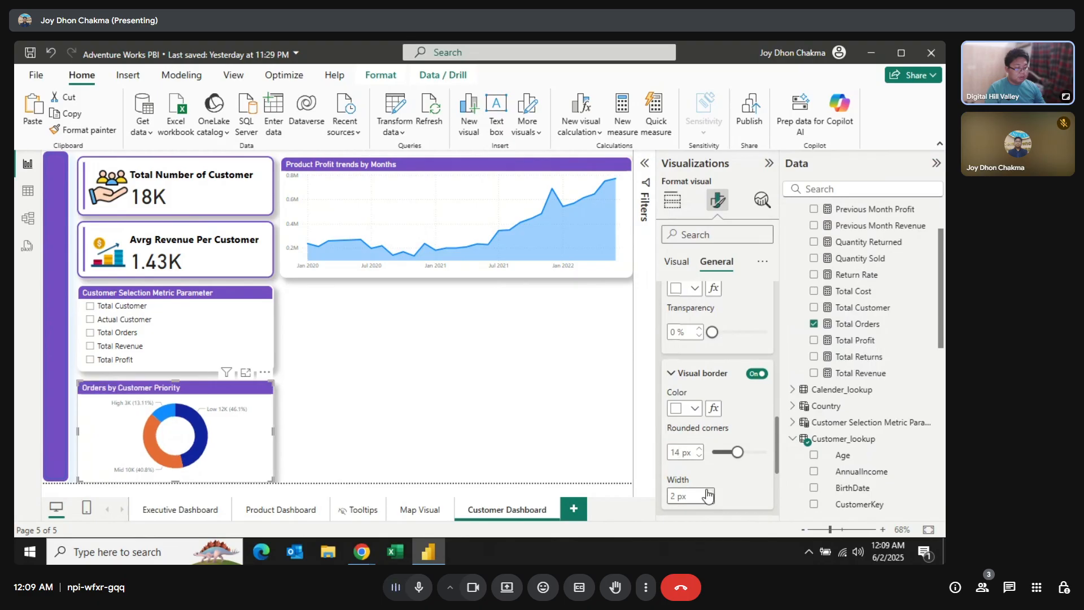
{"action": "left_click", "coordinate": [316, 429]}
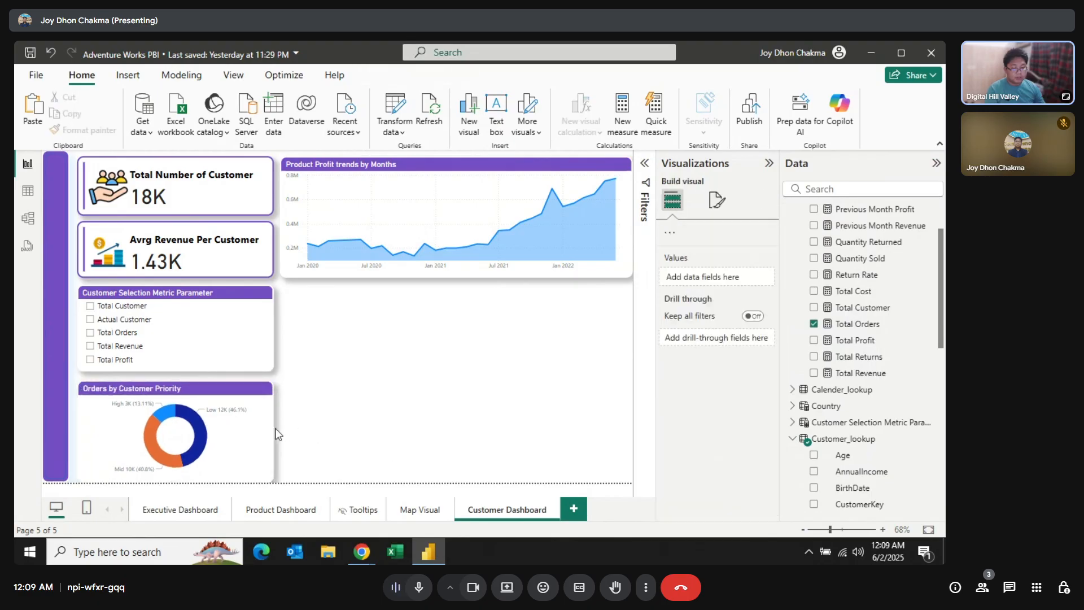
Duplicate the Orders by Customer Priority donut below the Product Profit trends chart and shrink the copy to the neighbouring slicer's height and a narrower width.
{"action": "left_click", "coordinate": [154, 389]}
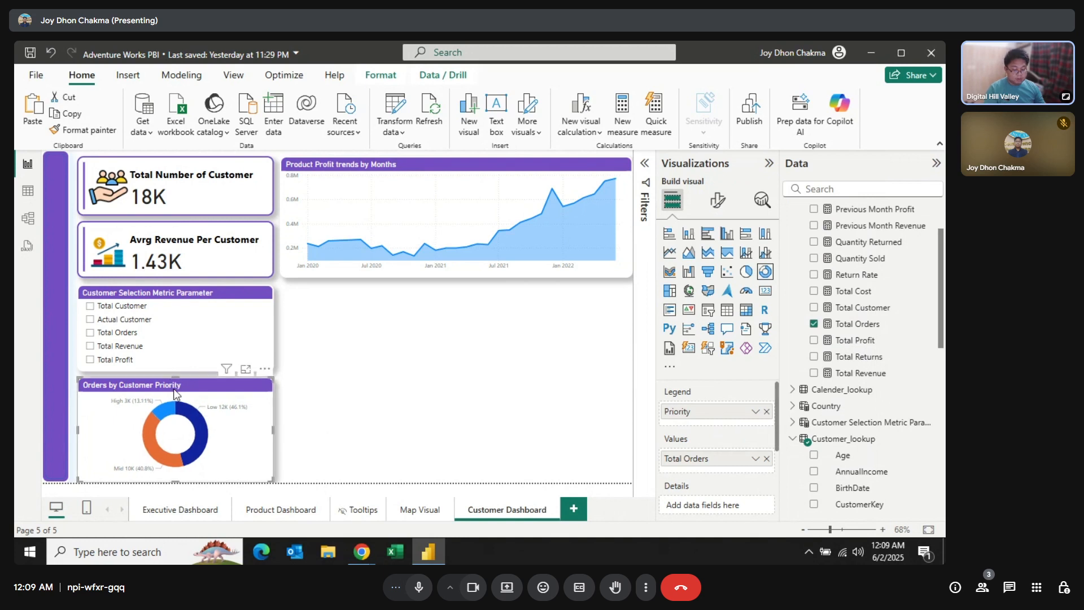
{"action": "left_click_drag", "start_coordinate": [175, 393], "coordinate": [375, 292]}
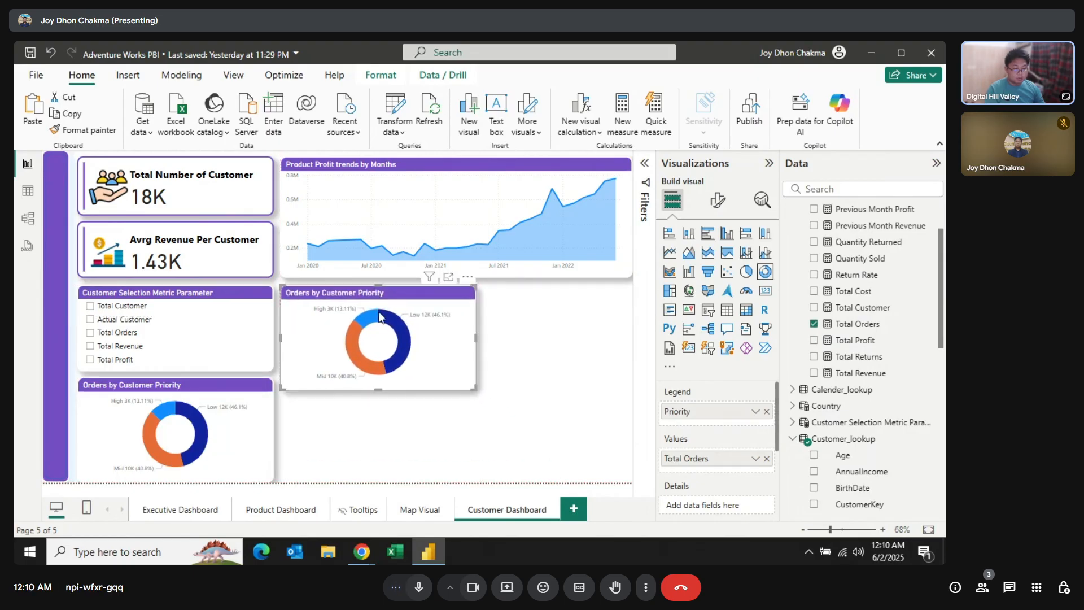
{"action": "left_click", "coordinate": [381, 397]}
{"action": "left_click", "coordinate": [384, 381]}
{"action": "left_click_drag", "start_coordinate": [378, 387], "coordinate": [378, 370]}
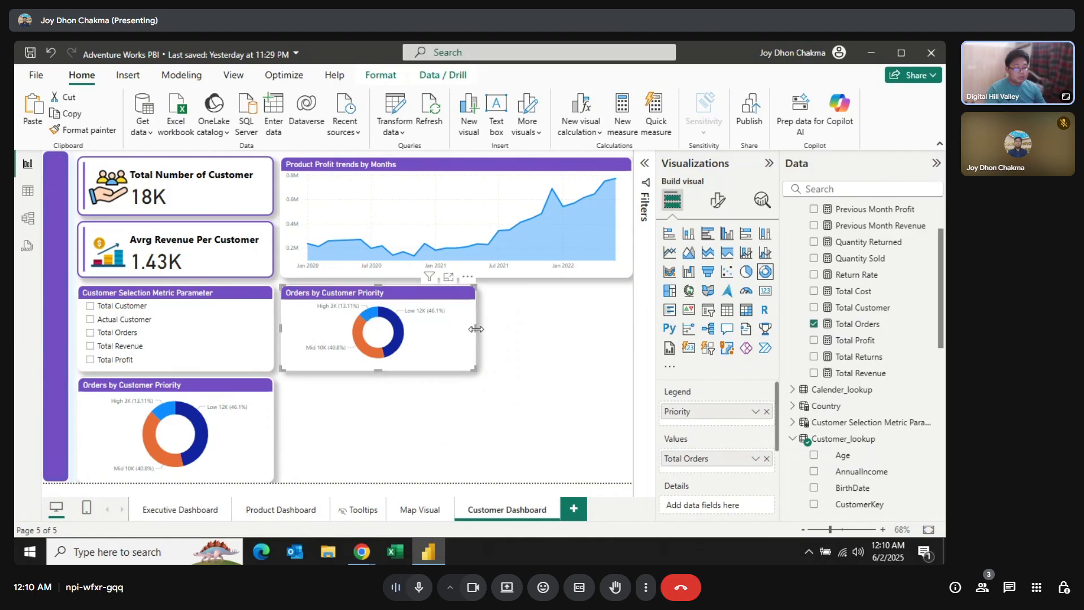
{"action": "left_click_drag", "start_coordinate": [476, 328], "coordinate": [431, 332]}
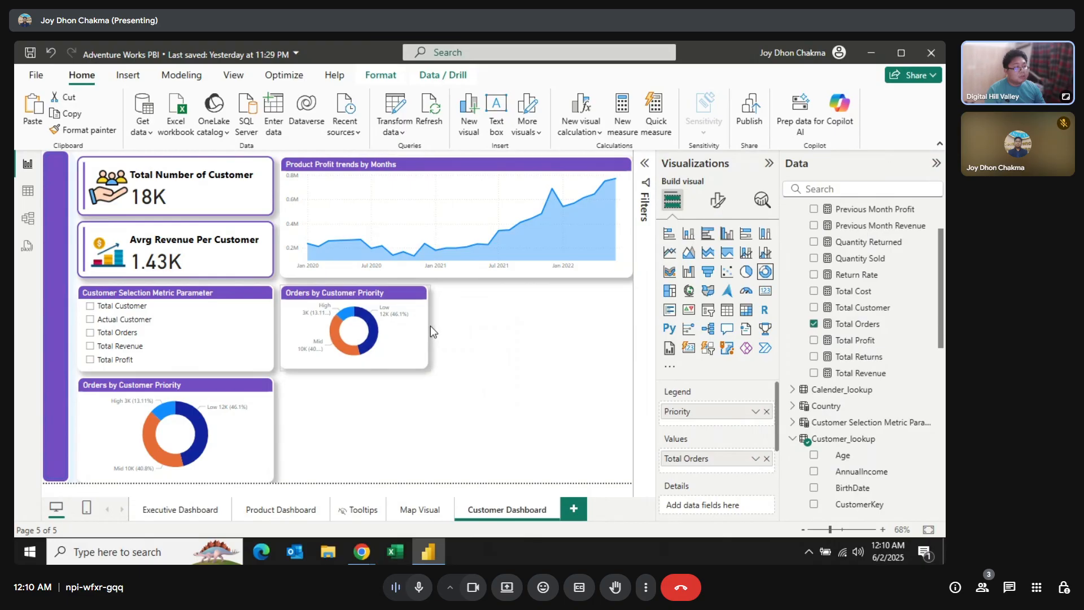
{"action": "left_click_drag", "start_coordinate": [430, 330], "coordinate": [425, 330]}
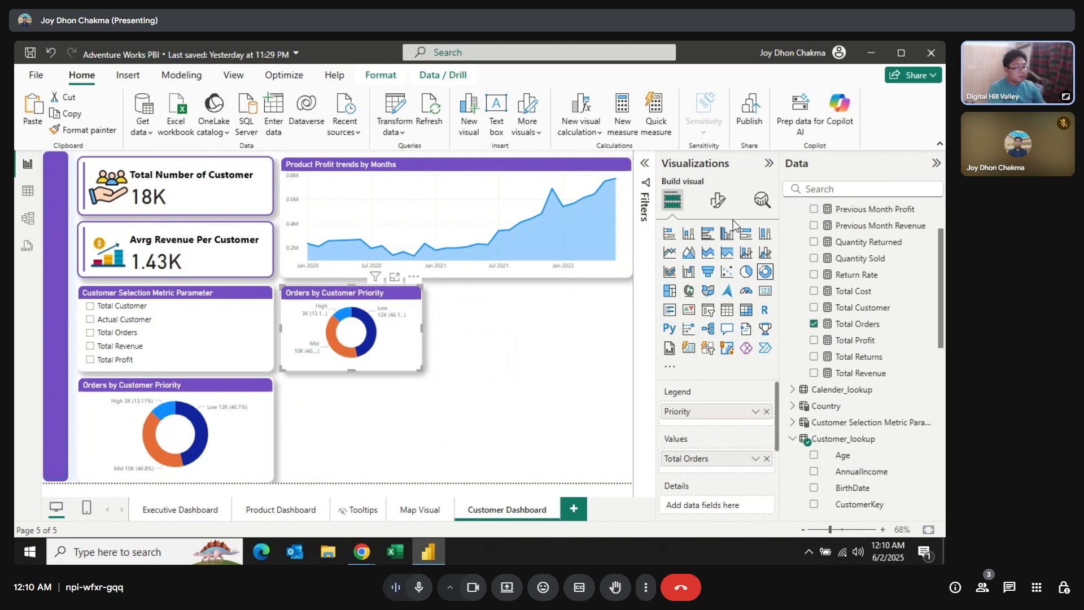
Replace the copied donut's Priority legend with Occupation from Customer_lookup and remove Total Orders from its values.
{"action": "left_click", "coordinate": [767, 412]}
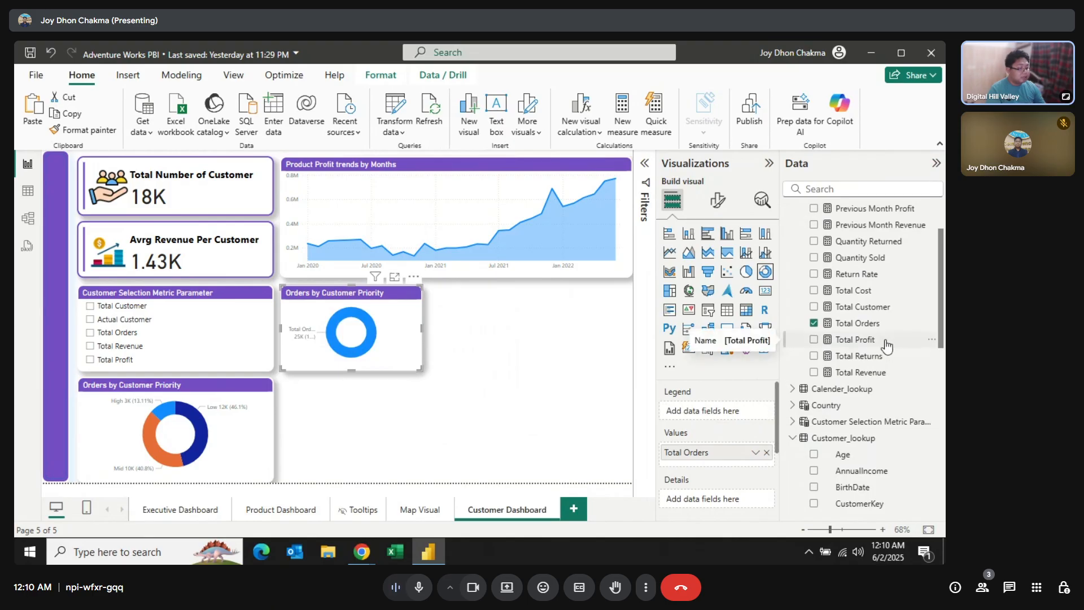
{"action": "scroll", "coordinate": [880, 344], "scroll_direction": "down", "scroll_amount": 2}
{"action": "left_click", "coordinate": [766, 453]}
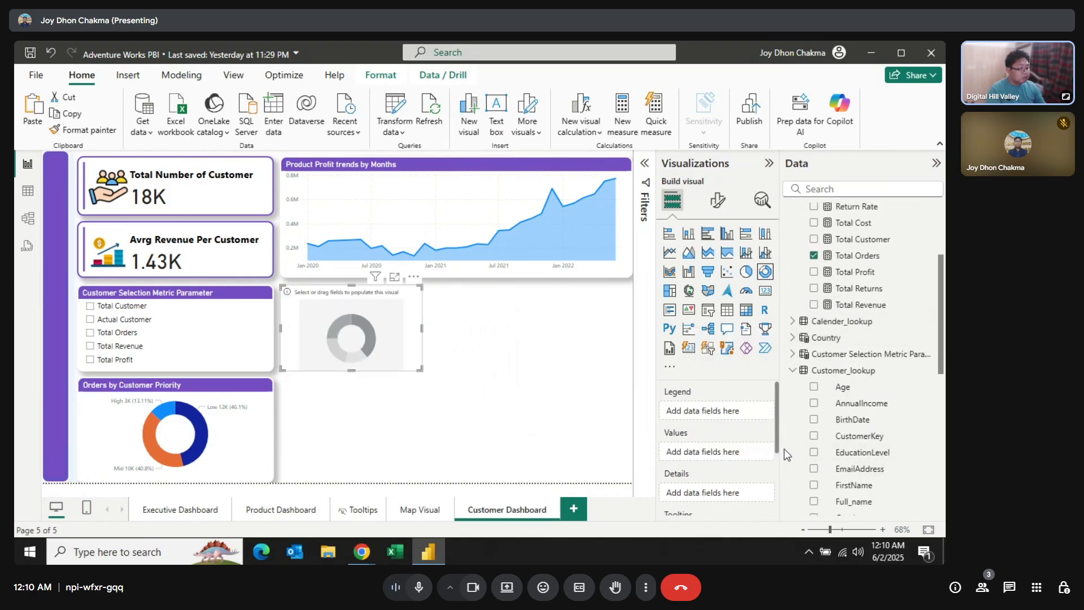
{"action": "scroll", "coordinate": [858, 395], "scroll_direction": "down", "scroll_amount": 2}
{"action": "scroll", "coordinate": [858, 439], "scroll_direction": "down", "scroll_amount": 3}
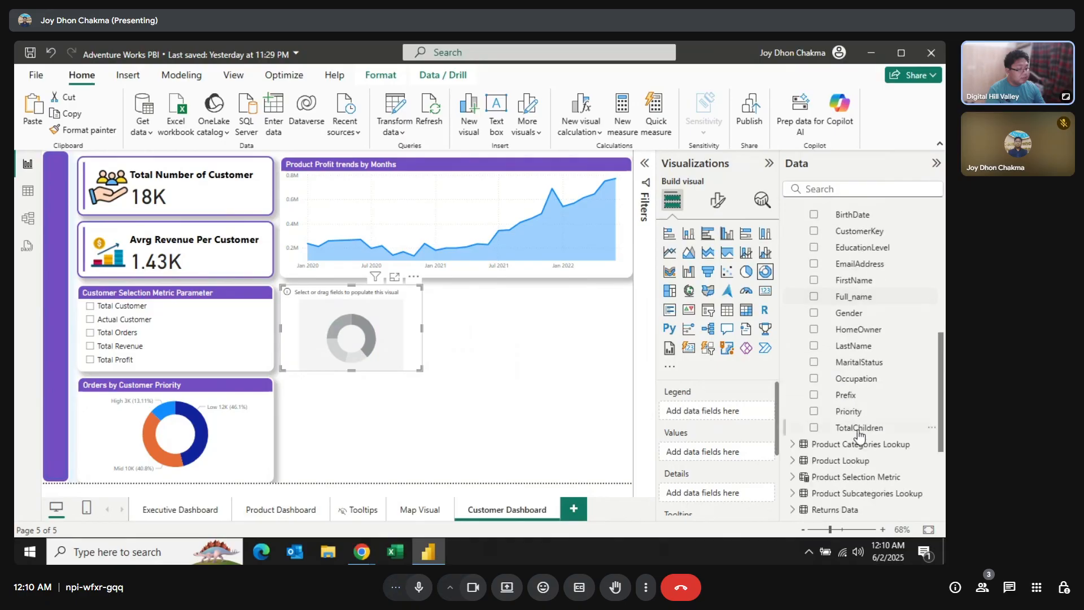
{"action": "left_click_drag", "start_coordinate": [862, 378], "coordinate": [710, 414]}
Use the average of AnnualIncome as the copied donut's values and widen the chart slightly to fit its labels.
{"action": "scroll", "coordinate": [894, 397], "scroll_direction": "up", "scroll_amount": 2}
{"action": "scroll", "coordinate": [894, 397], "scroll_direction": "up", "scroll_amount": 5}
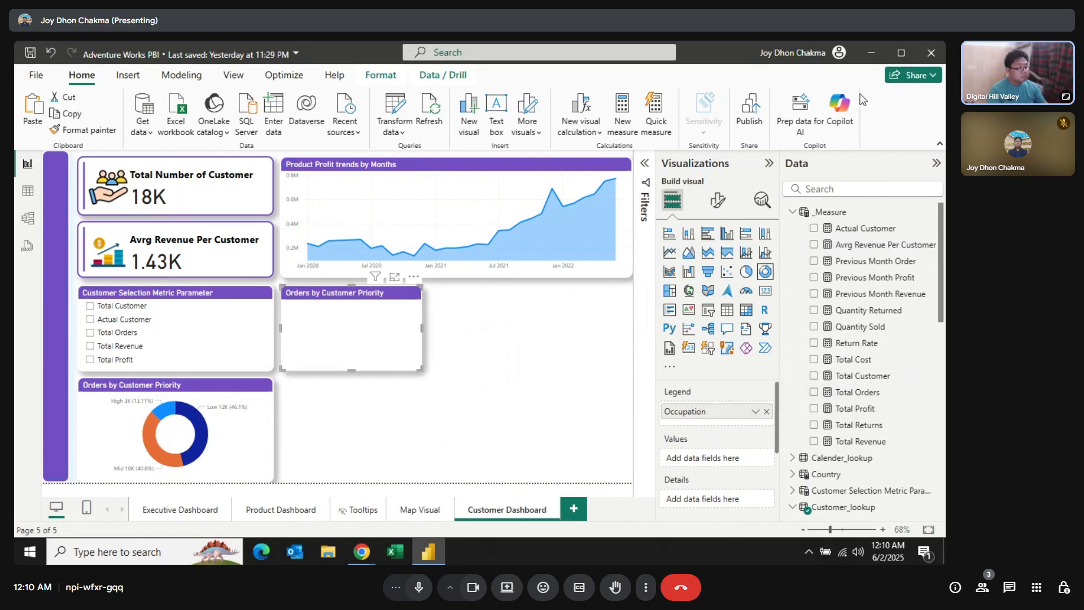
{"action": "scroll", "coordinate": [832, 327], "scroll_direction": "down", "scroll_amount": 3}
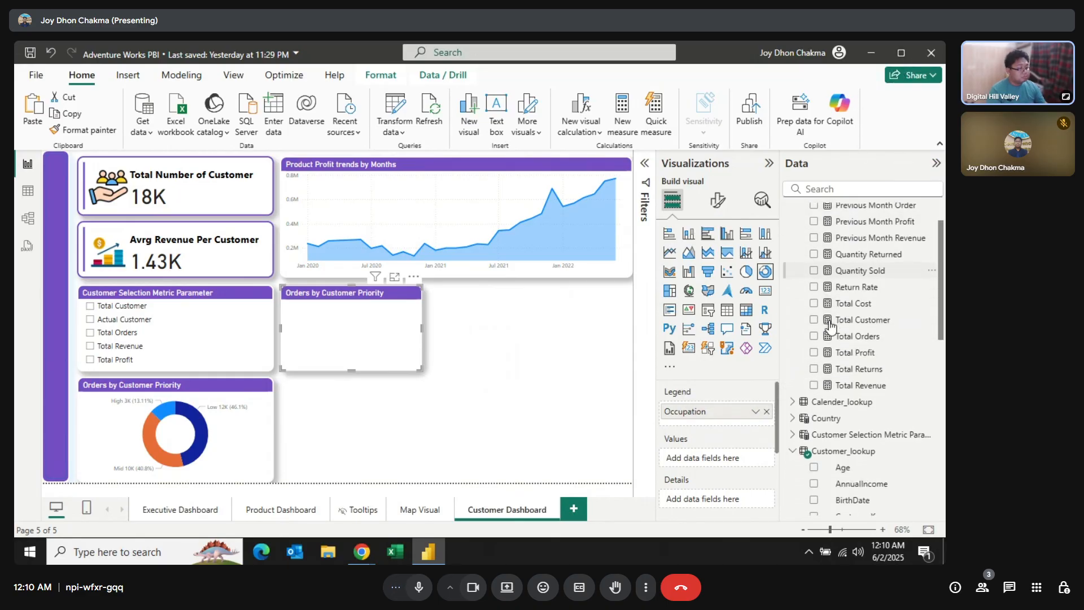
{"action": "scroll", "coordinate": [831, 326], "scroll_direction": "down", "scroll_amount": 3}
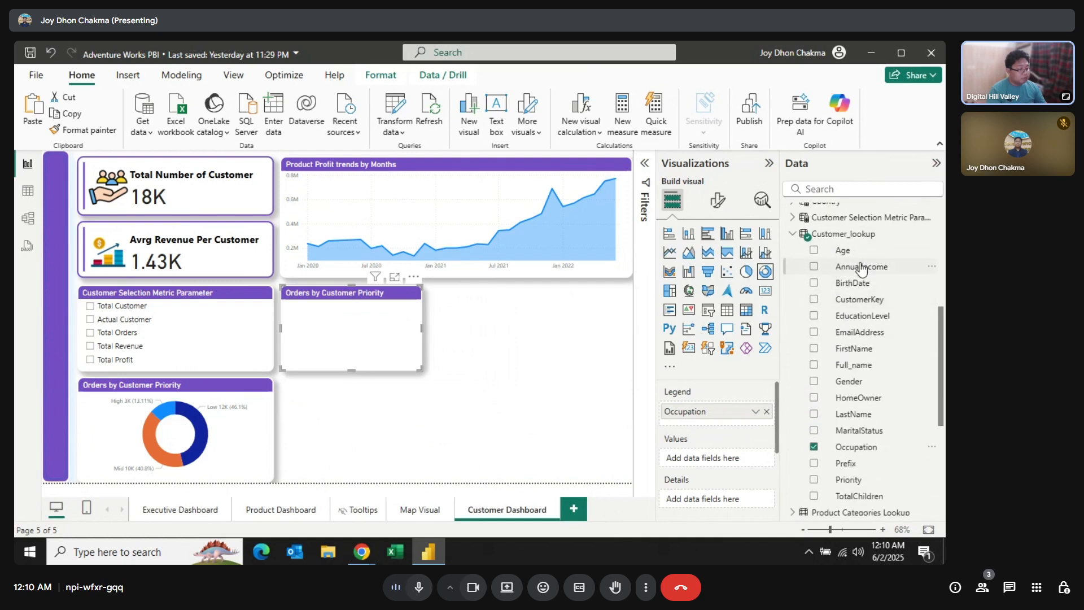
{"action": "left_click_drag", "start_coordinate": [860, 269], "coordinate": [737, 459]}
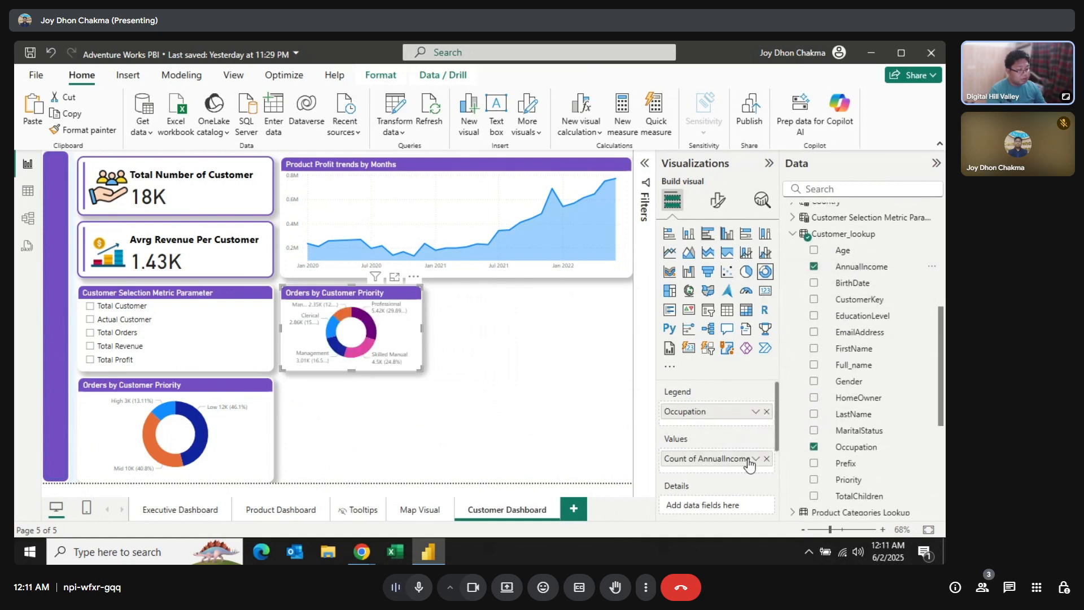
{"action": "left_click", "coordinate": [755, 460]}
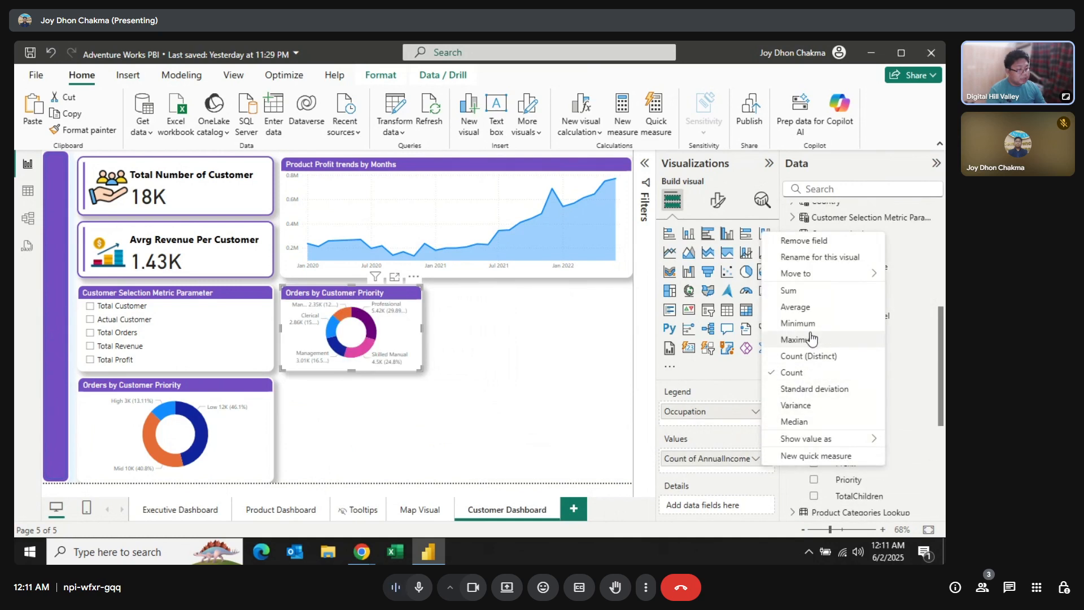
{"action": "left_click", "coordinate": [797, 306]}
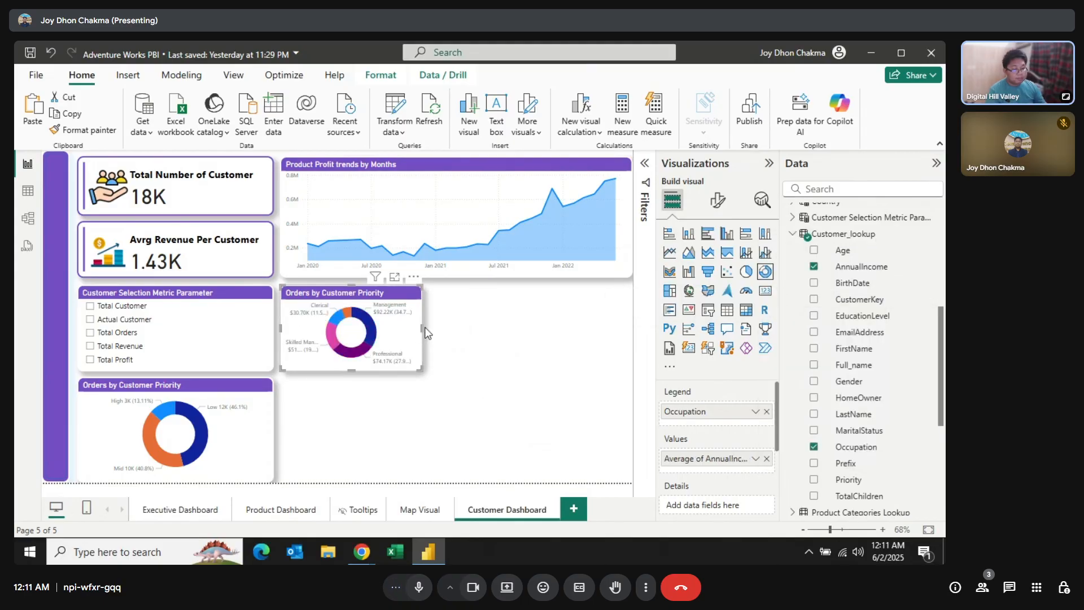
{"action": "left_click_drag", "start_coordinate": [424, 324], "coordinate": [439, 327]}
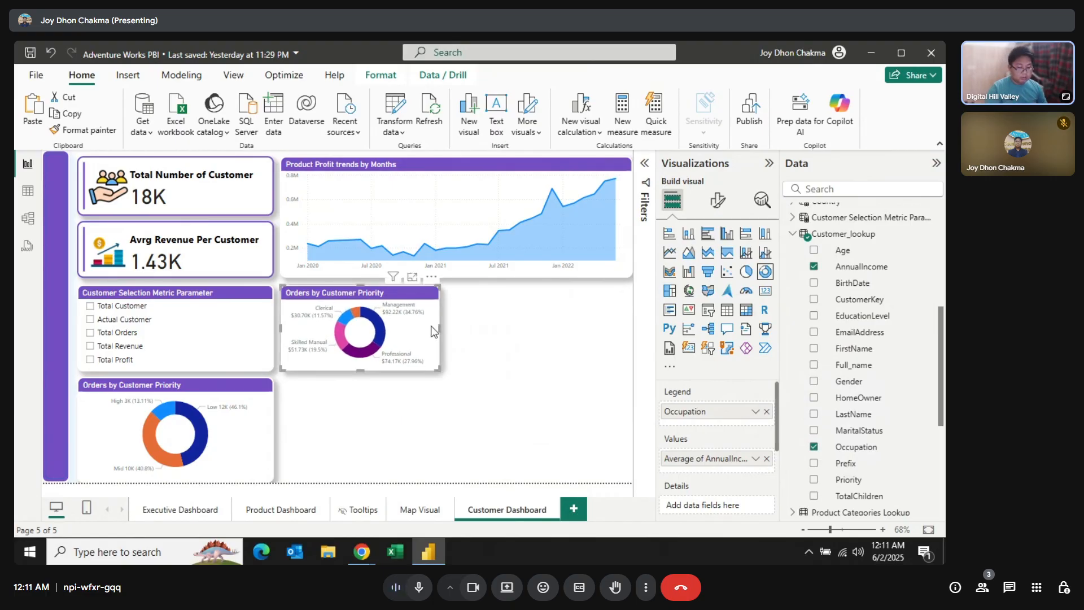
Duplicate the occupation income donut directly below itself and stretch the copy to the height of the neighbouring Orders by Customer Priority donut.
{"action": "key", "text": "ctrl+c"}
{"action": "key", "text": "ctrl+v"}
{"action": "left_click_drag", "start_coordinate": [422, 330], "coordinate": [394, 423]}
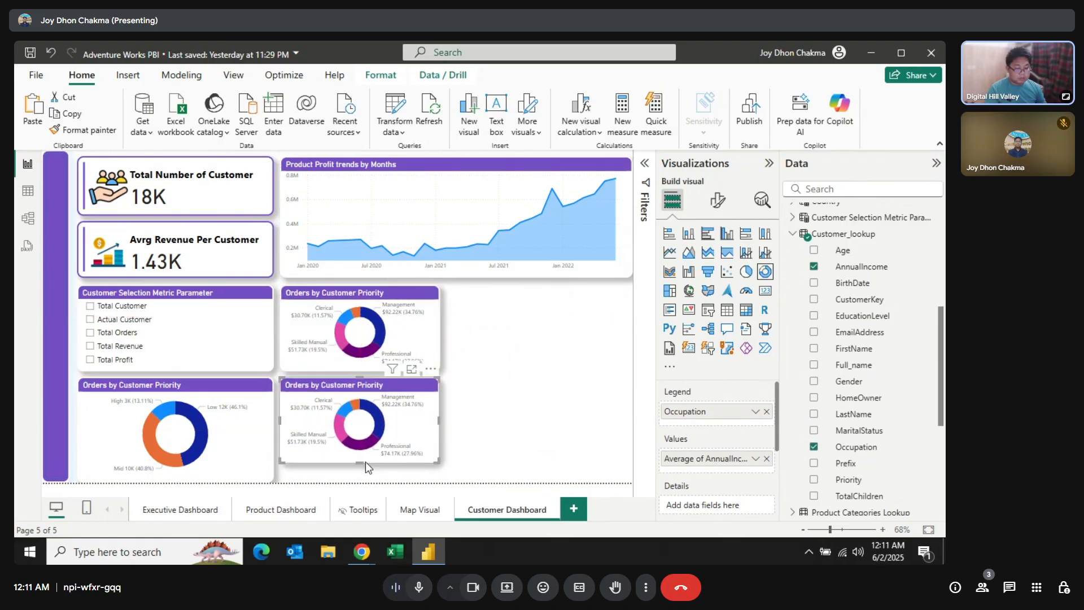
{"action": "left_click_drag", "start_coordinate": [365, 462], "coordinate": [365, 481]}
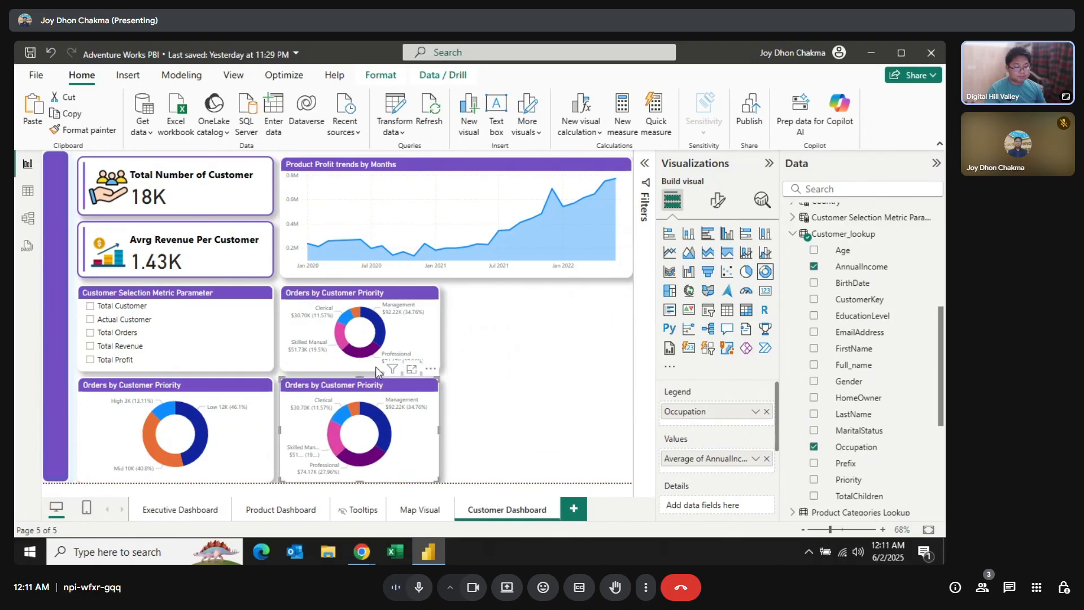
Change the upper occupation donut's title to "Avrg Annual Income by Occupation".
{"action": "left_click", "coordinate": [348, 291]}
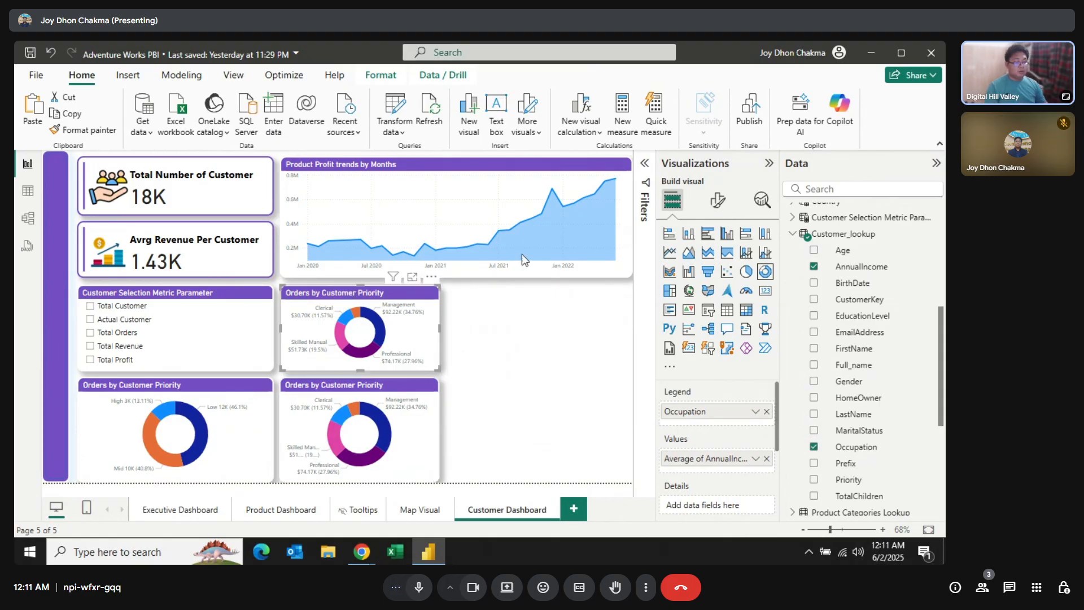
{"action": "left_click", "coordinate": [719, 202]}
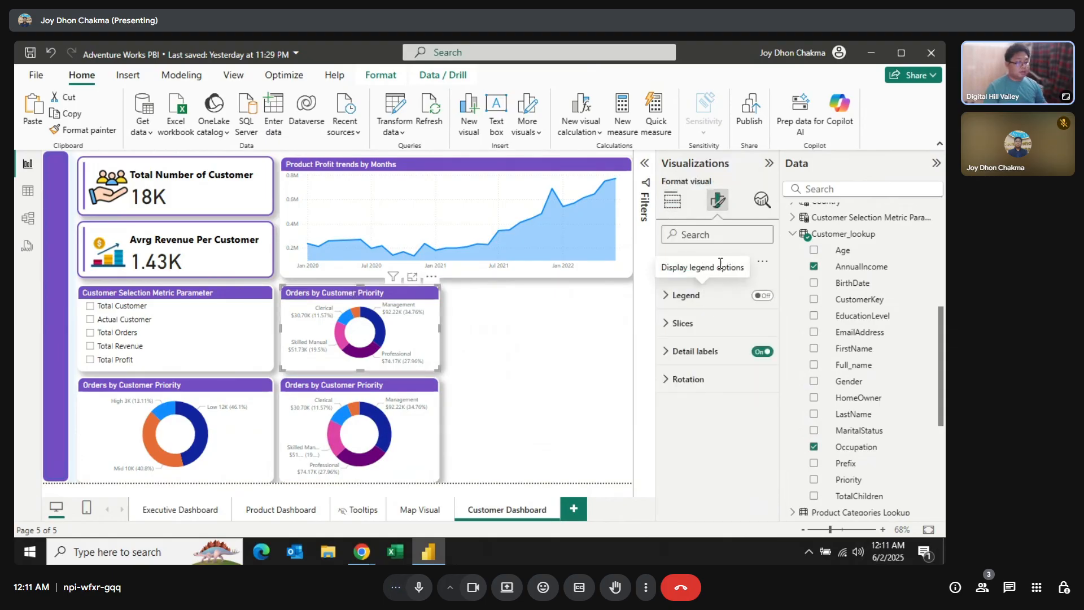
{"action": "left_click", "coordinate": [716, 261]}
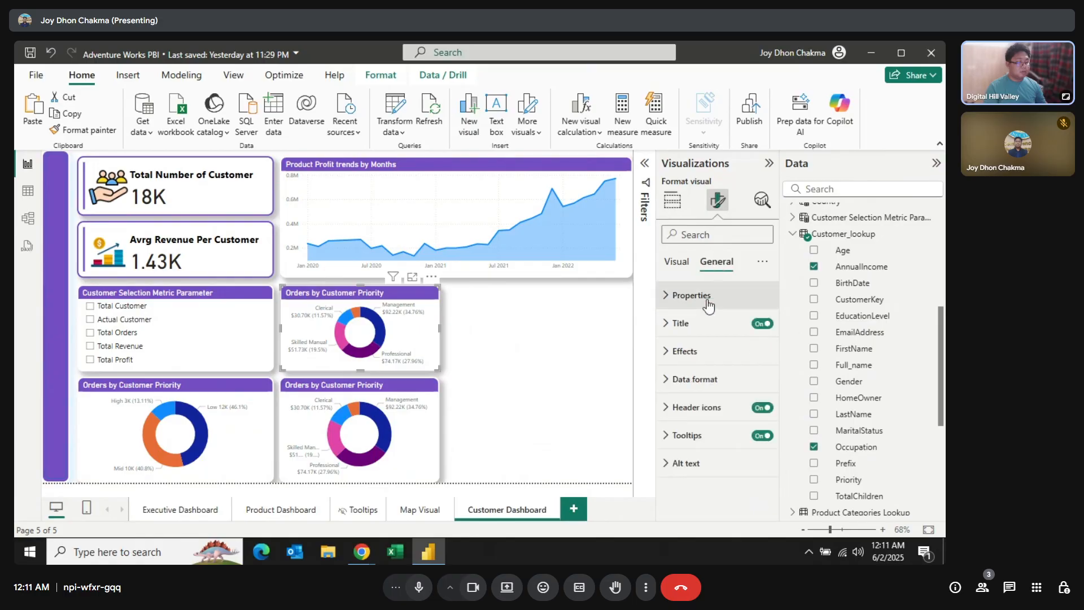
{"action": "left_click", "coordinate": [686, 322]}
{"action": "left_click", "coordinate": [696, 391]}
{"action": "triple_click", "coordinate": [696, 391]}
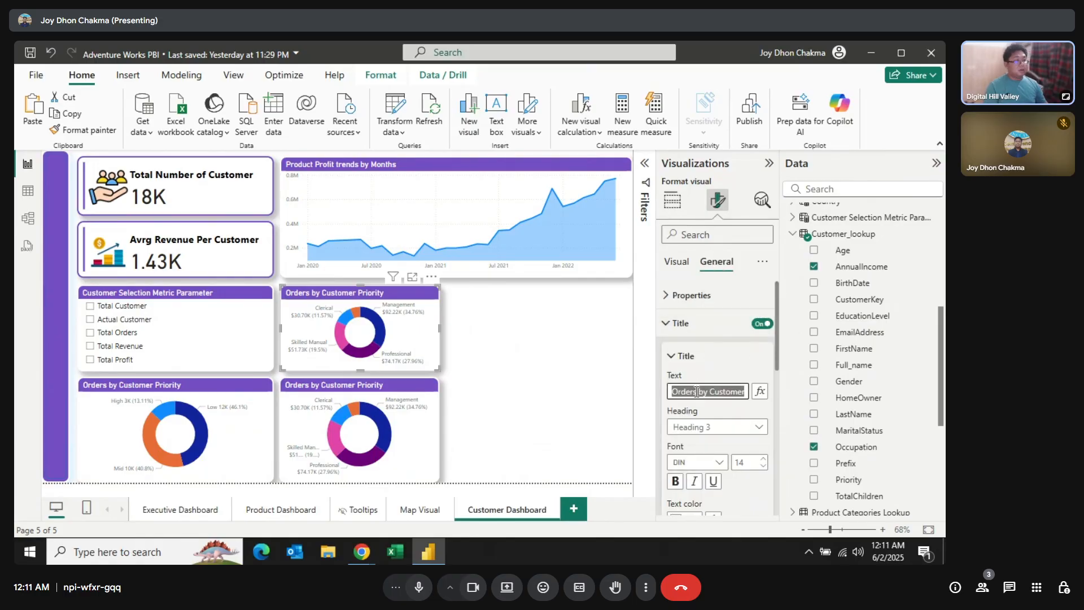
{"action": "type", "text": "Avrg Annual"}
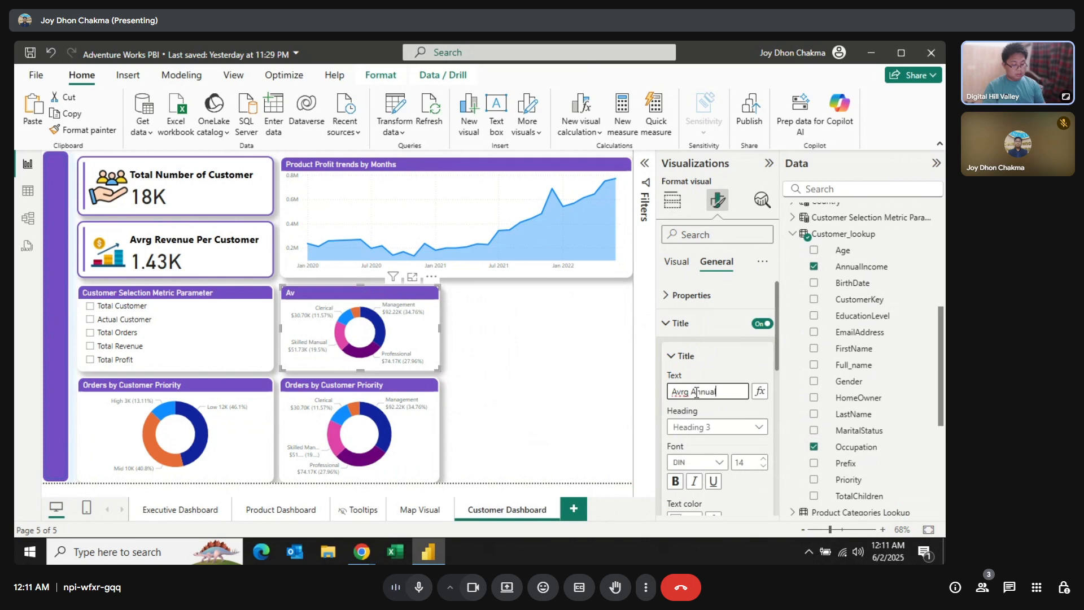
{"action": "type", "text": " Income"}
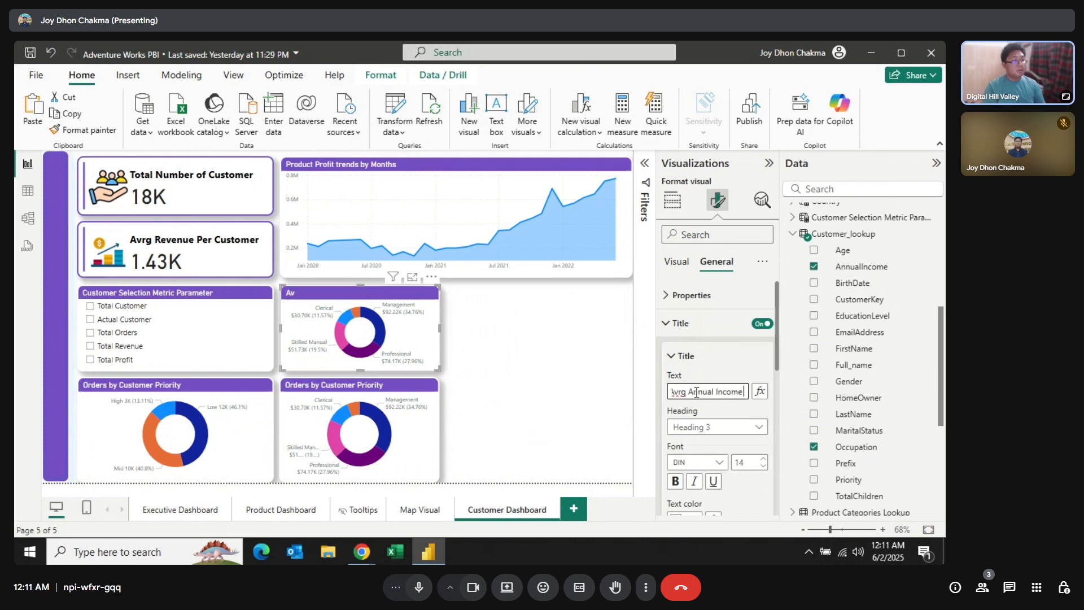
{"action": "type", "text": " by"}
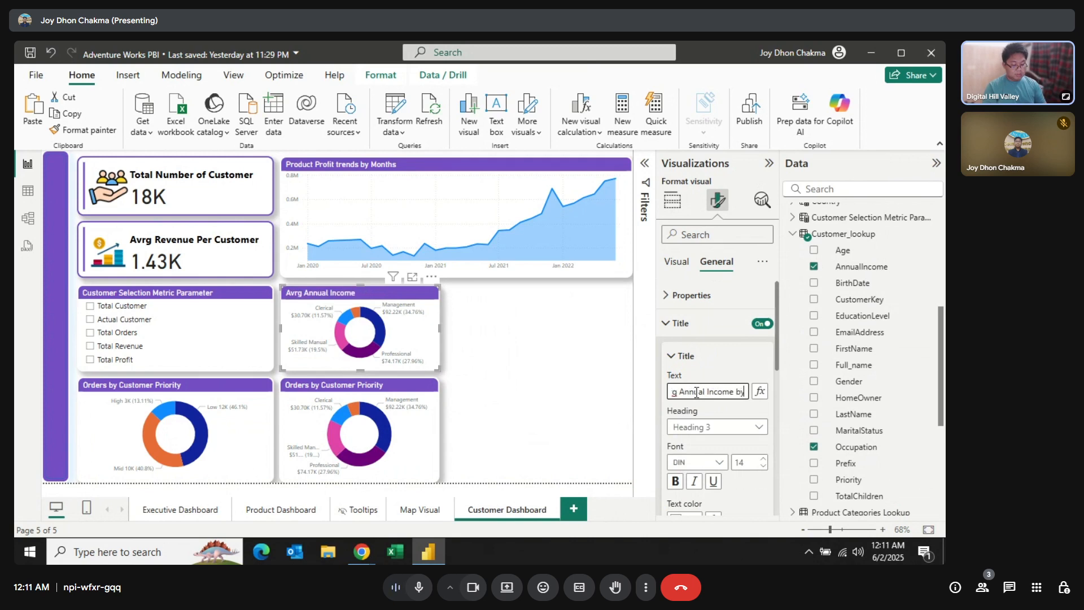
{"action": "type", "text": " Occupation"}
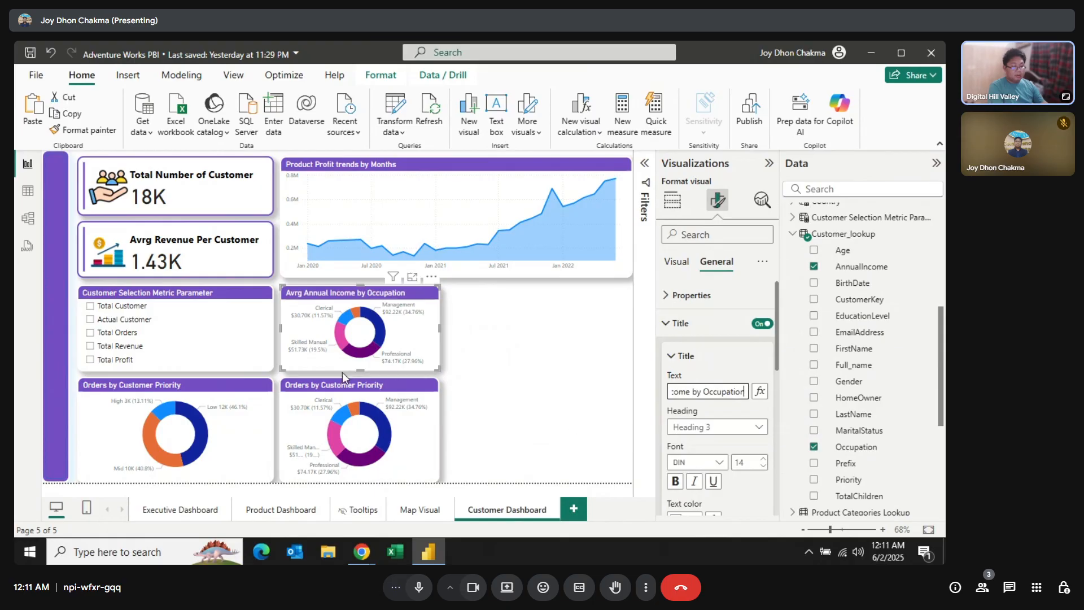
Remove the Occupation legend and the average AnnualIncome values from the lower donut copy.
{"action": "left_click", "coordinate": [347, 390]}
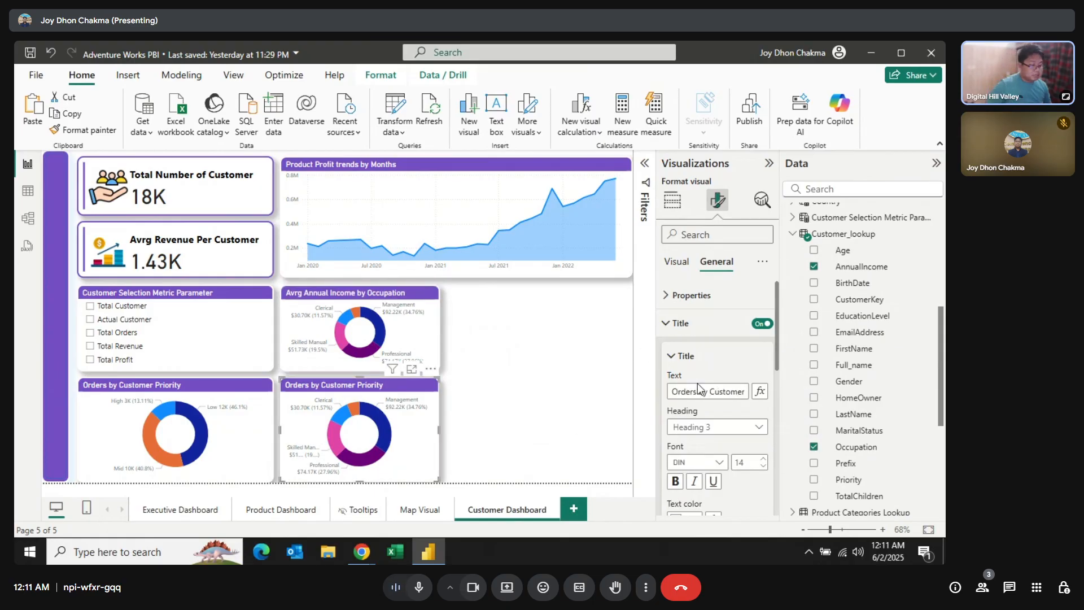
{"action": "left_click", "coordinate": [672, 200]}
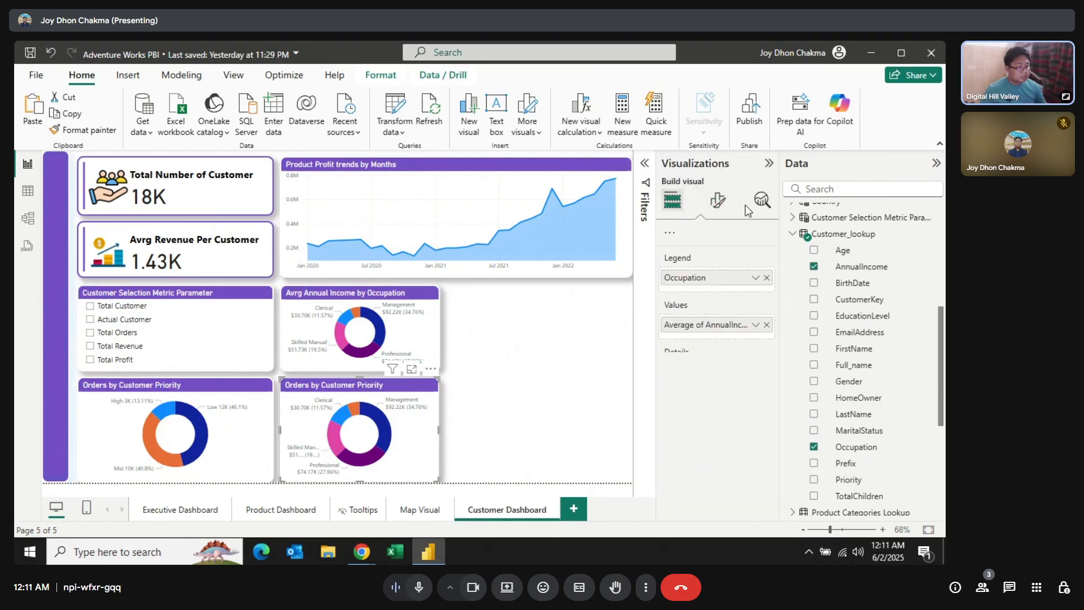
{"action": "scroll", "coordinate": [895, 367], "scroll_direction": "up", "scroll_amount": 1}
{"action": "scroll", "coordinate": [895, 367], "scroll_direction": "down", "scroll_amount": 2}
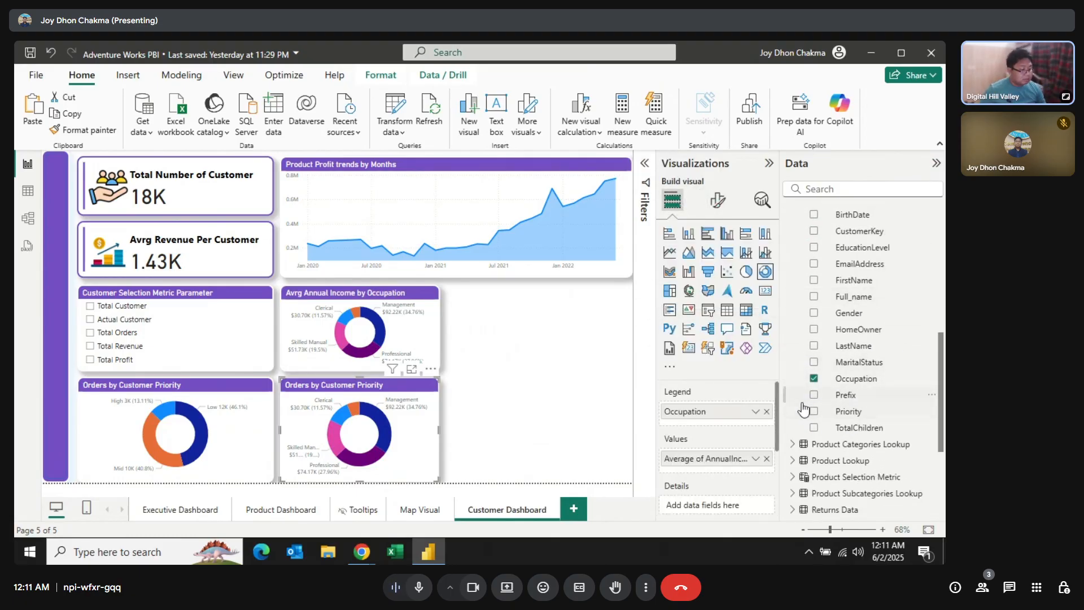
{"action": "left_click", "coordinate": [767, 411]}
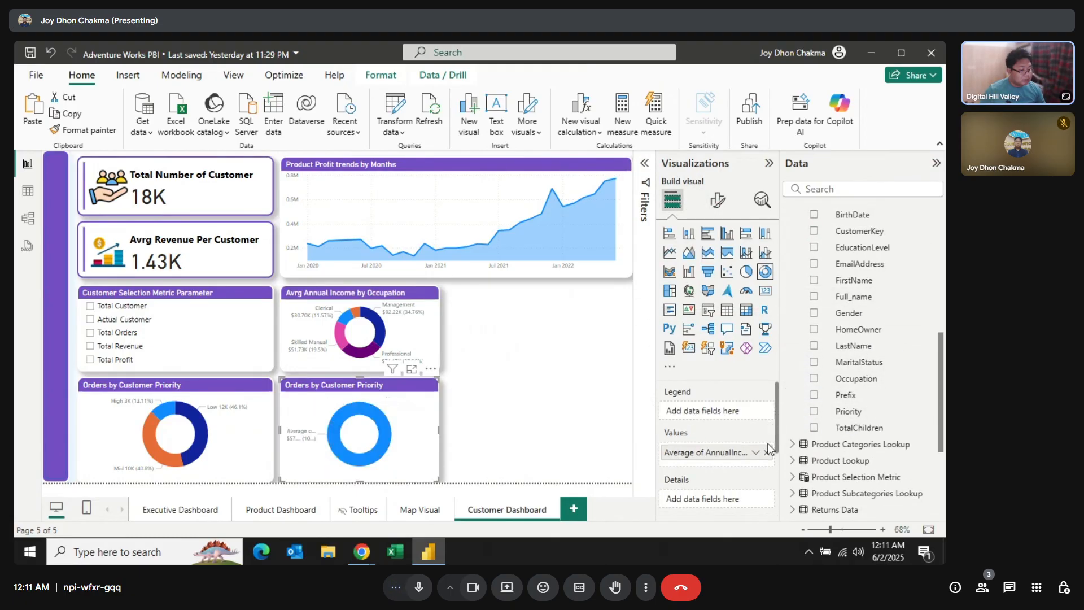
{"action": "left_click", "coordinate": [767, 452]}
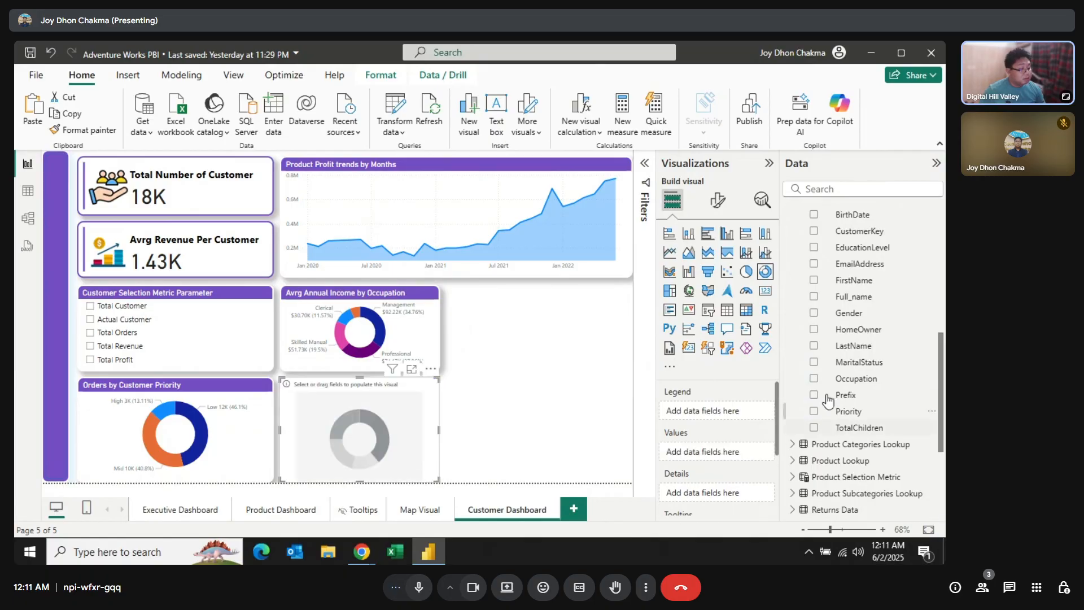
Use Total Orders as the emptied donut's values and MaritalStatus from Customer_lookup as its legend.
{"action": "scroll", "coordinate": [867, 369], "scroll_direction": "up", "scroll_amount": 4}
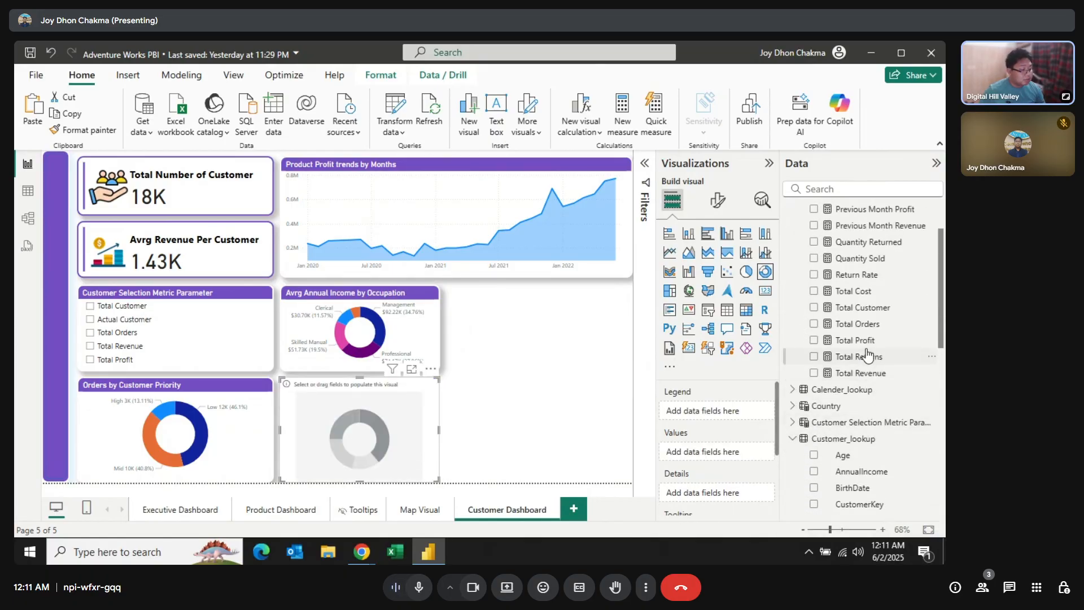
{"action": "left_click_drag", "start_coordinate": [869, 326], "coordinate": [739, 453]}
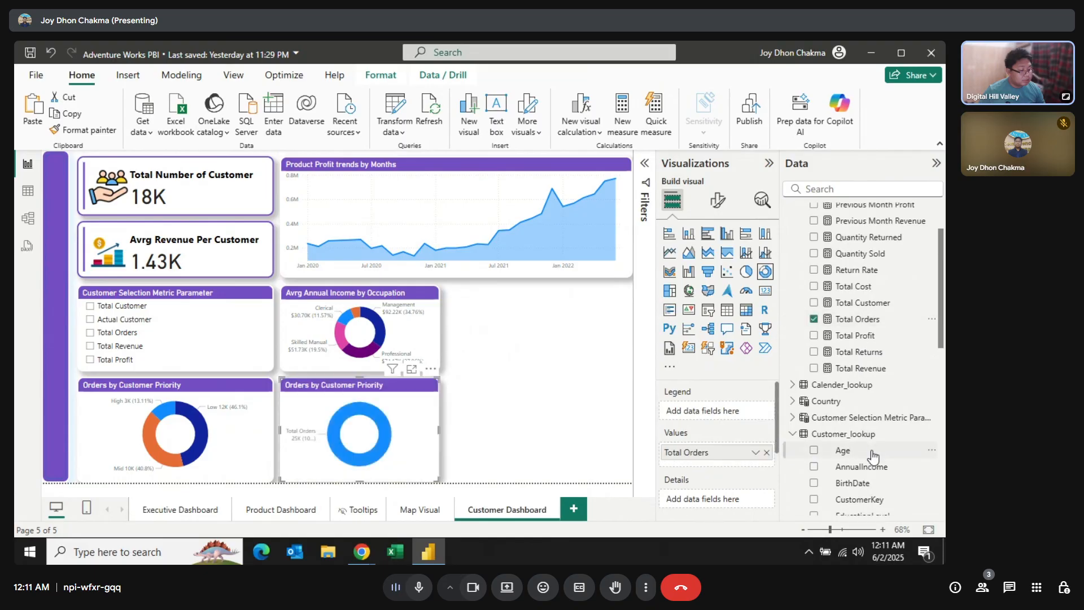
{"action": "scroll", "coordinate": [869, 452], "scroll_direction": "down", "scroll_amount": 5}
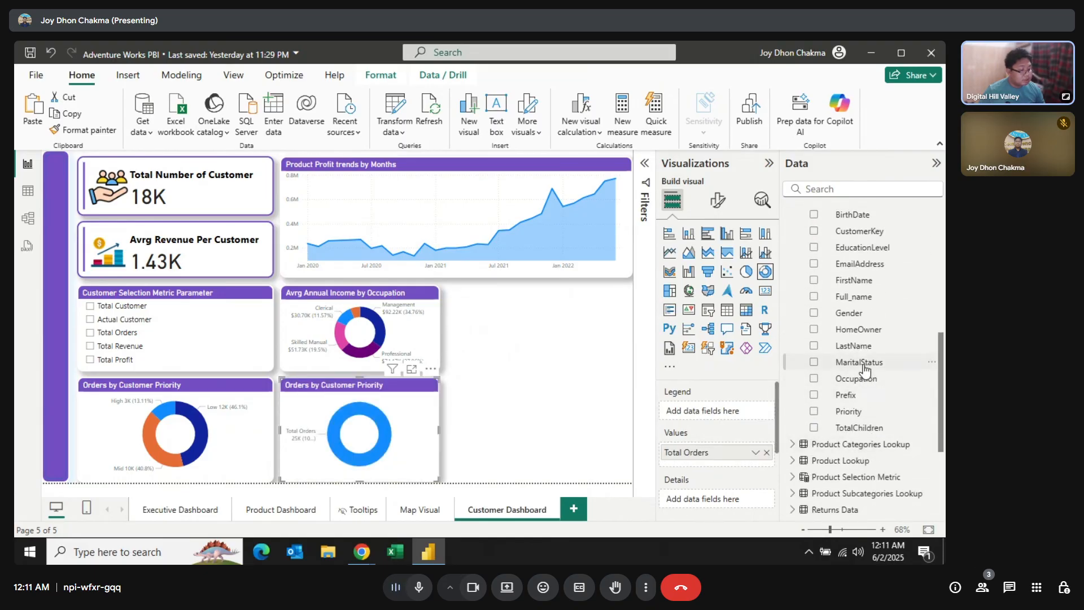
{"action": "left_click_drag", "start_coordinate": [864, 367], "coordinate": [740, 411]}
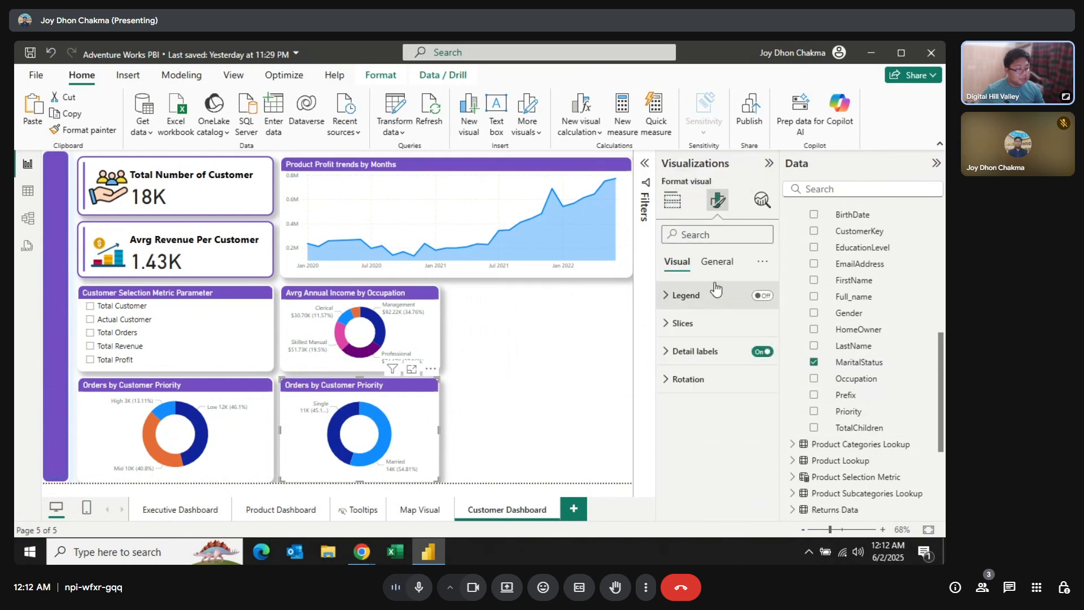
Change the marital status donut's title to "Orders by Marital Status".
{"action": "left_click", "coordinate": [715, 264]}
{"action": "left_click", "coordinate": [696, 330]}
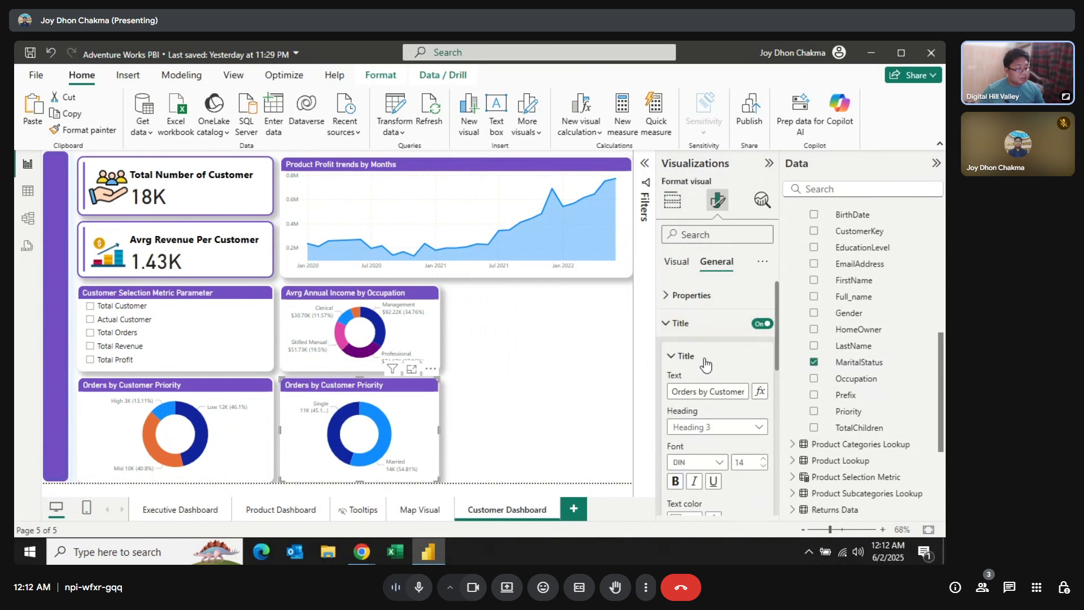
{"action": "triple_click", "coordinate": [706, 392]}
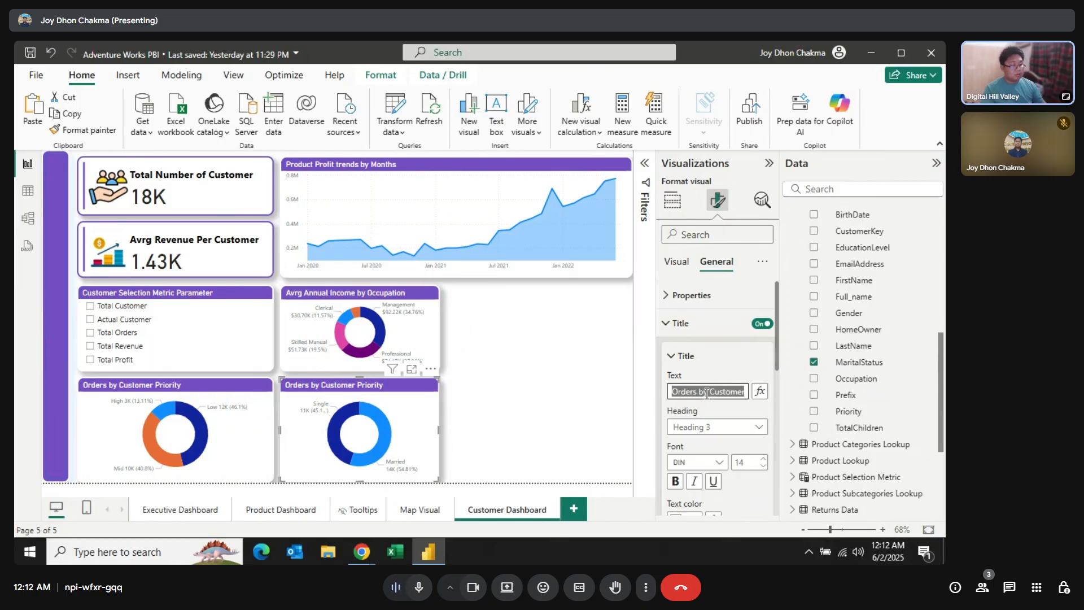
{"action": "left_click", "coordinate": [713, 390]}
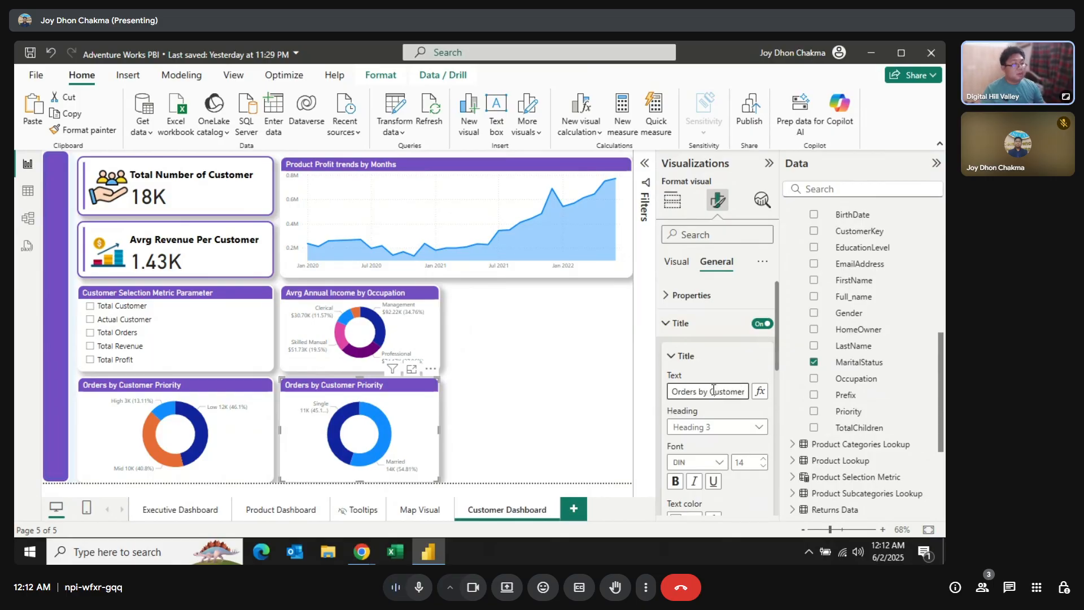
{"action": "left_click_drag", "start_coordinate": [713, 390], "coordinate": [819, 397]}
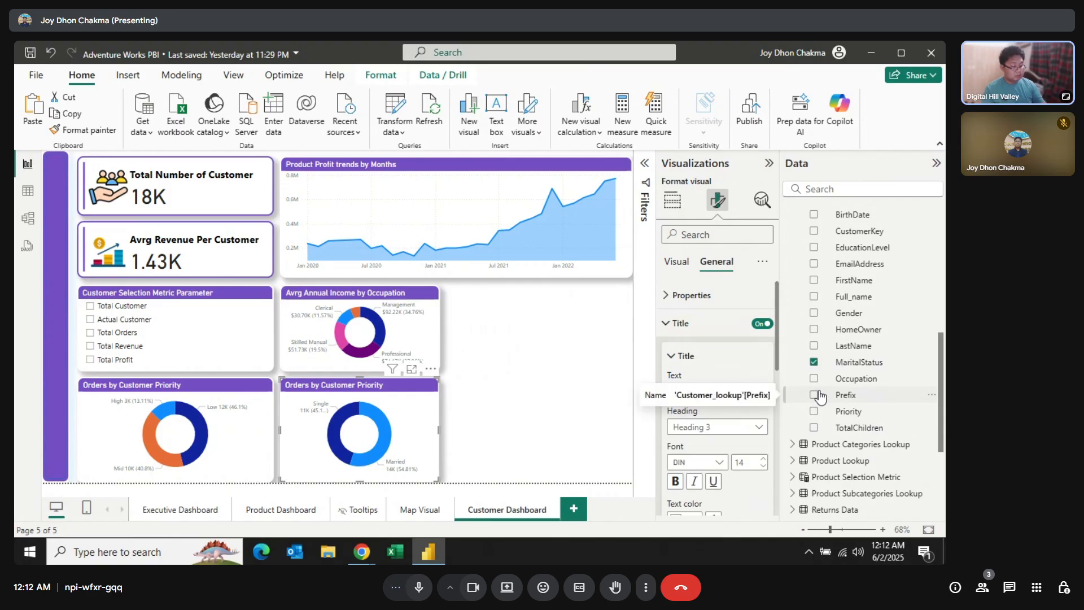
{"action": "key", "text": "BackSpace"}
{"action": "left_click", "coordinate": [515, 407]}
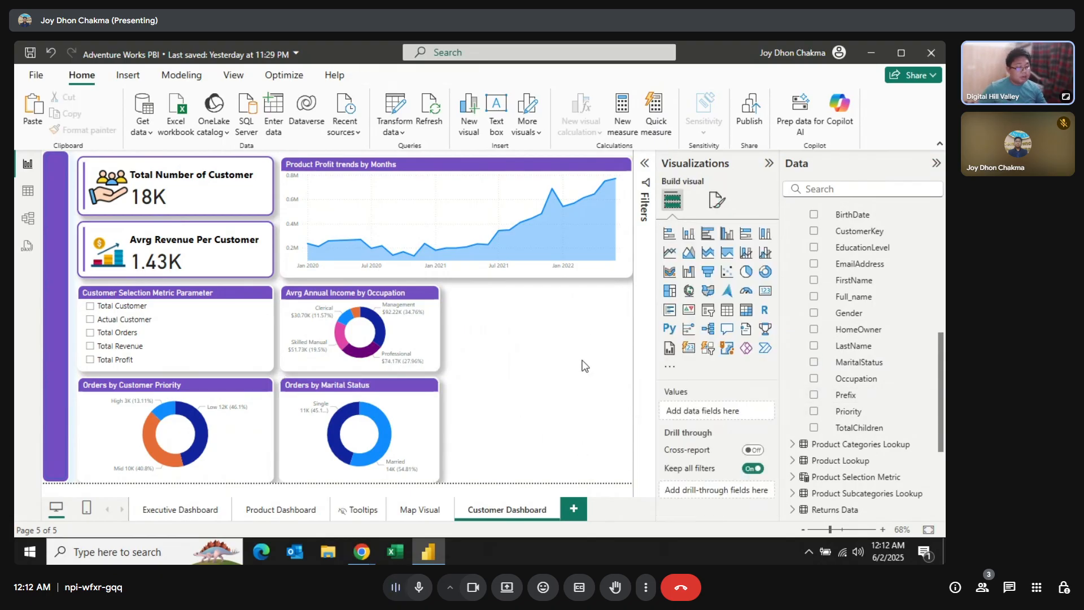
Copy the Top 10 Products by Revenue table from the Executive Dashboard page onto the Customer Dashboard page.
{"action": "left_click", "coordinate": [279, 509]}
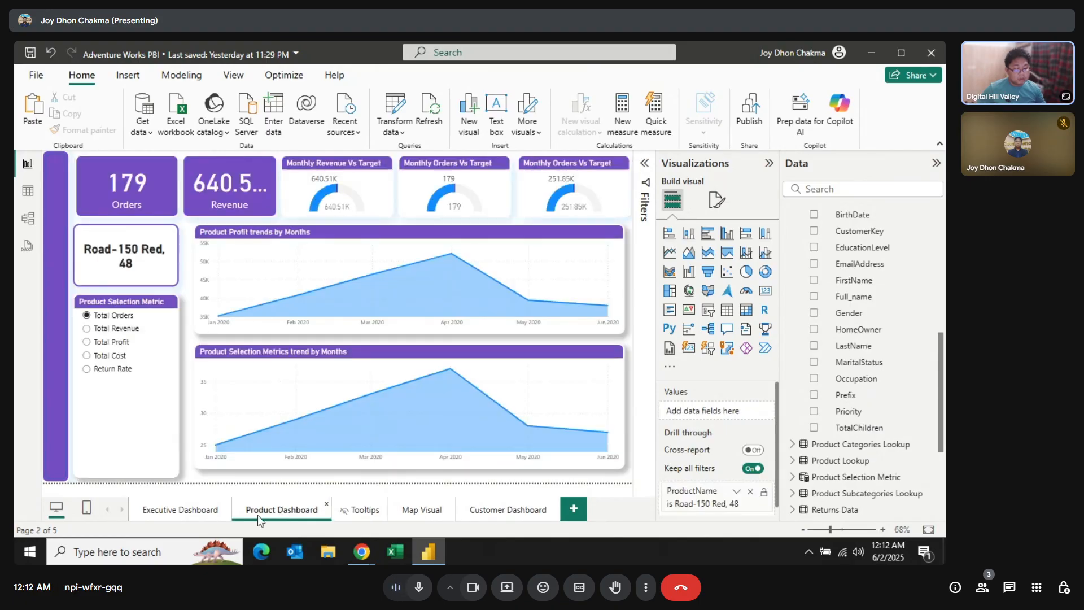
{"action": "left_click", "coordinate": [178, 511]}
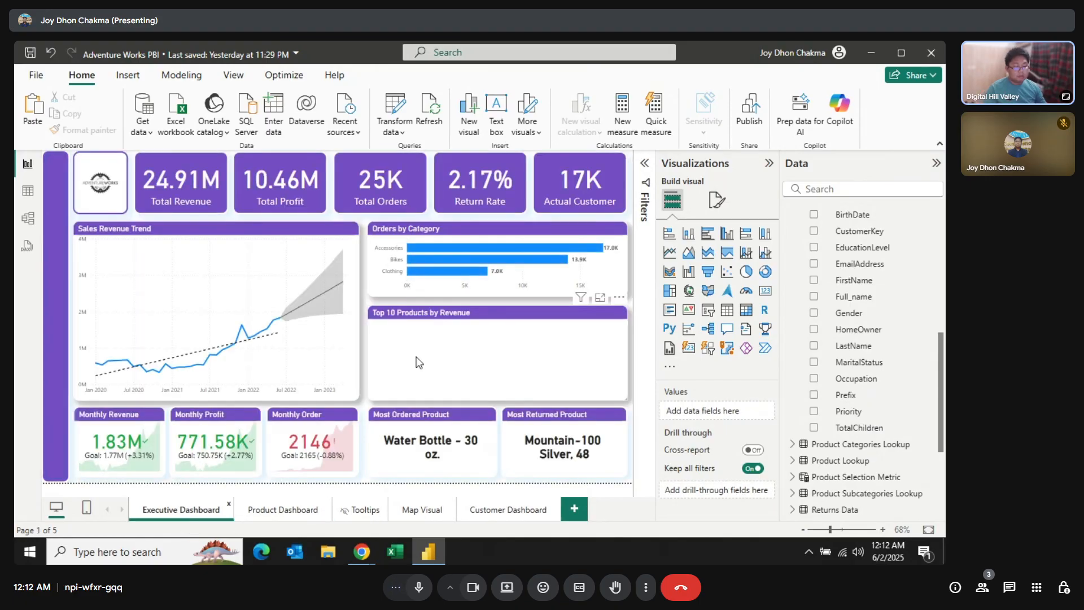
{"action": "left_click", "coordinate": [453, 316]}
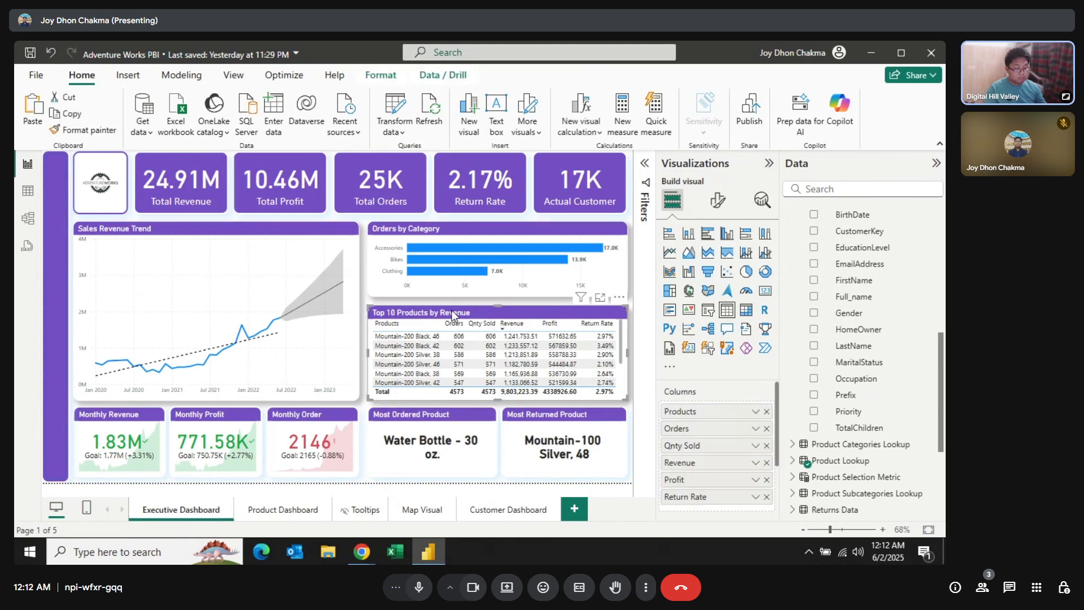
{"action": "left_click", "coordinate": [473, 510]}
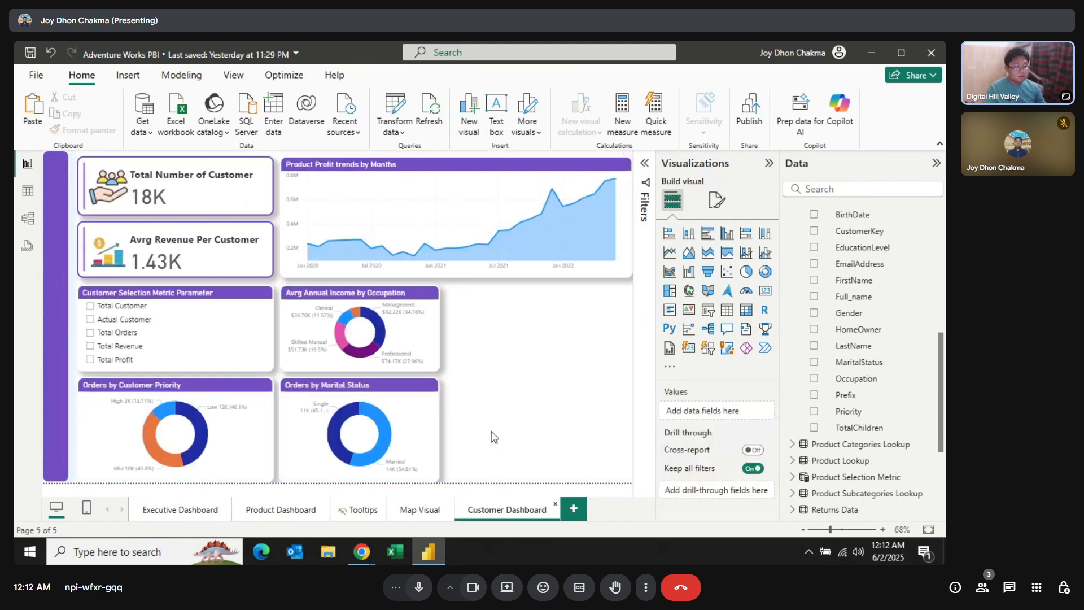
{"action": "key", "text": "ctrl+v"}
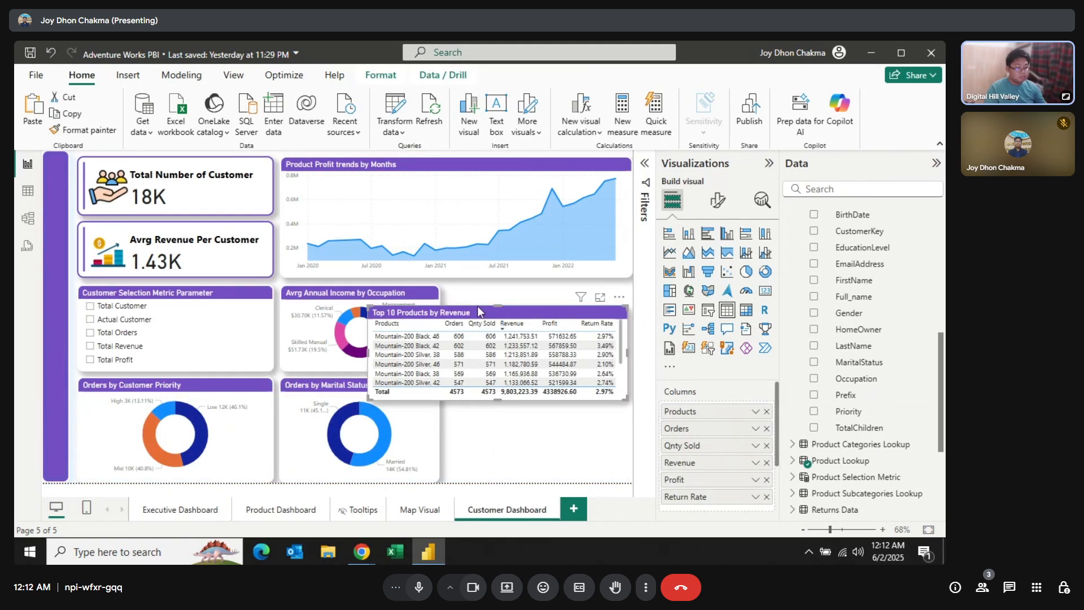
Fit the pasted table into the empty area beside the two donuts, below the profit trends chart and down to the page's lower edge.
{"action": "left_click_drag", "start_coordinate": [476, 311], "coordinate": [473, 291]}
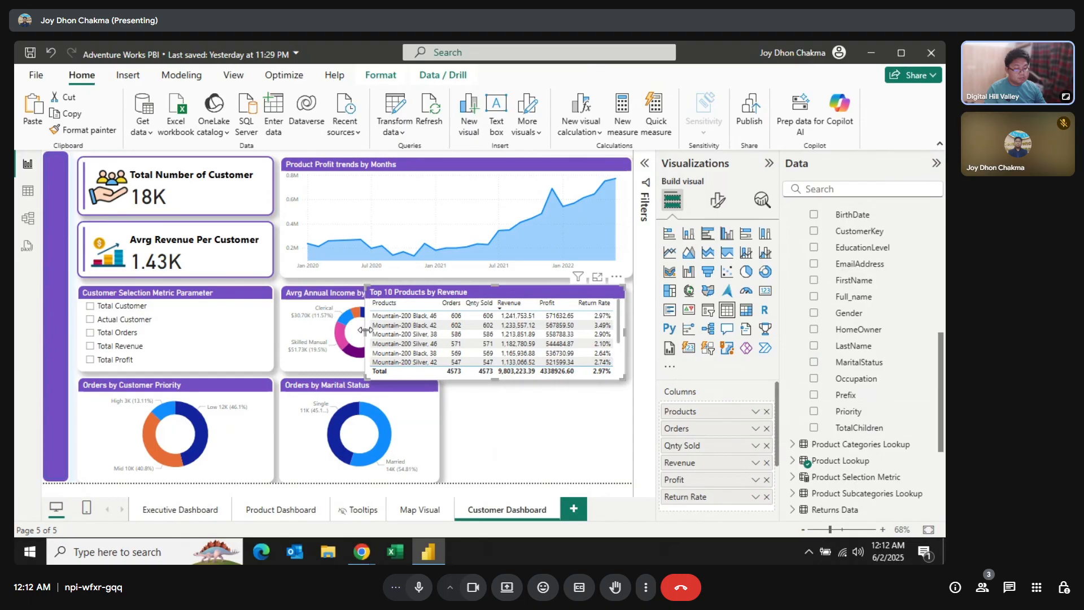
{"action": "left_click_drag", "start_coordinate": [364, 330], "coordinate": [447, 334]}
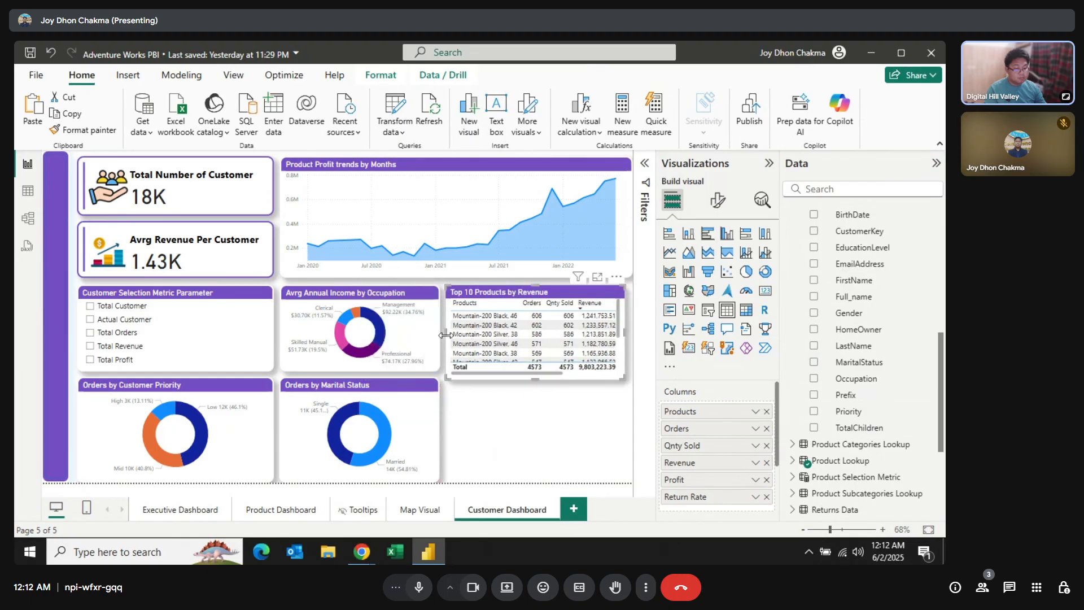
{"action": "left_click_drag", "start_coordinate": [535, 380], "coordinate": [547, 479]}
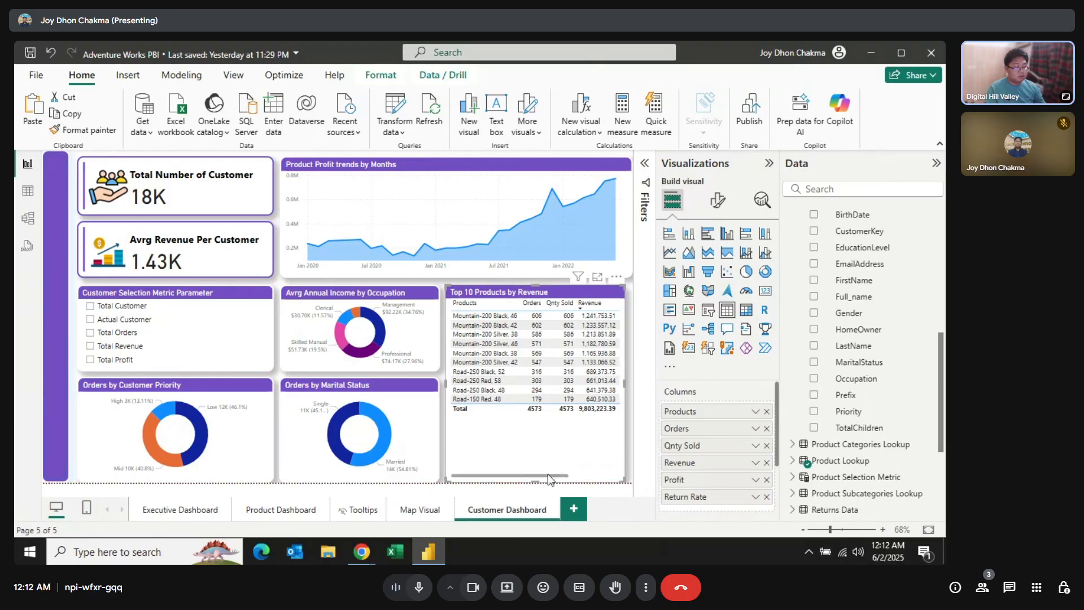
Clear the product filter on the pasted table and remove all its columns, from Products through Return Rate.
{"action": "left_click", "coordinate": [645, 163]}
{"action": "left_click", "coordinate": [626, 294]}
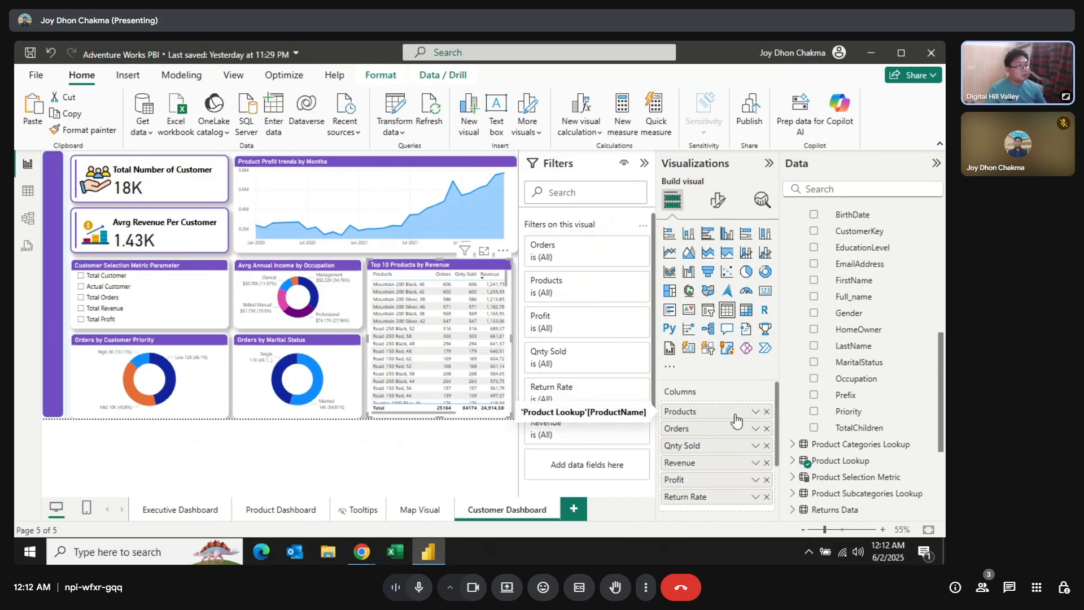
{"action": "left_click", "coordinate": [767, 411]}
{"action": "left_click", "coordinate": [766, 411]}
{"action": "left_click", "coordinate": [766, 411]}
{"action": "left_click", "coordinate": [767, 412]}
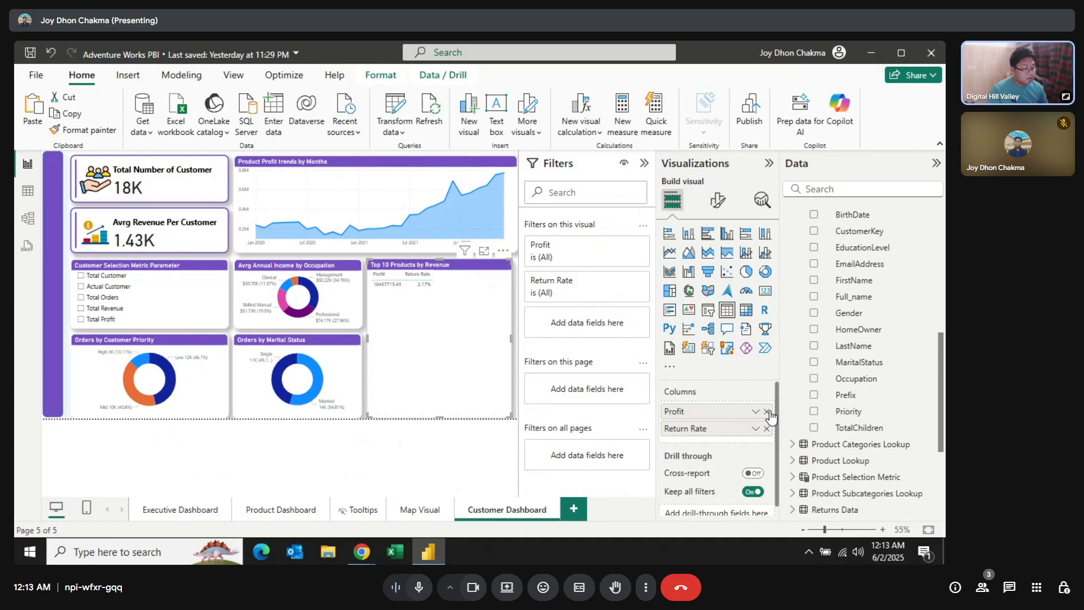
{"action": "left_click", "coordinate": [767, 412]}
{"action": "left_click", "coordinate": [766, 411]}
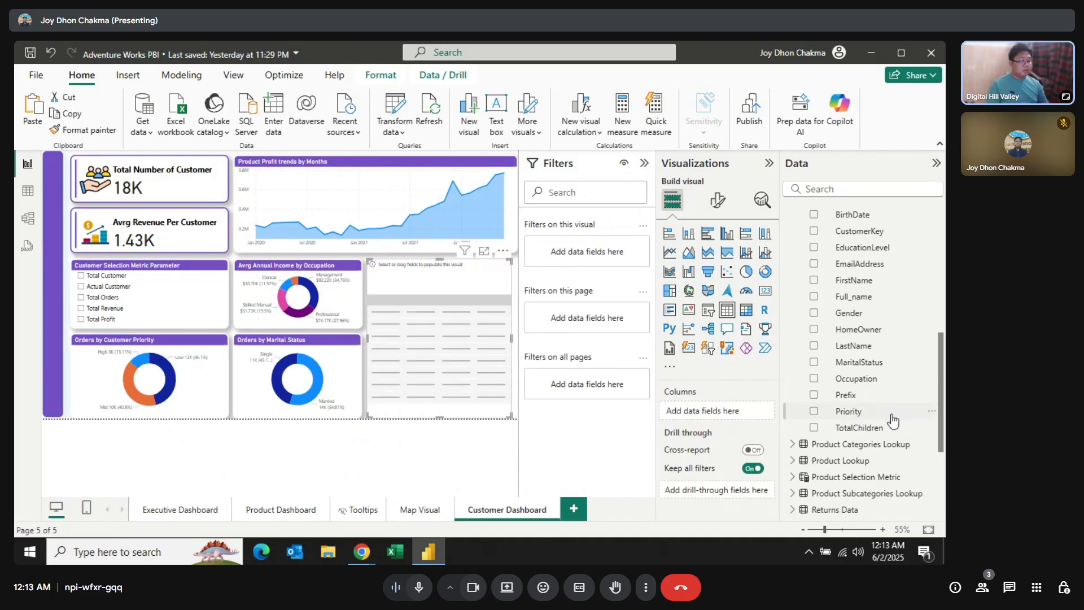
Add CustomerKey from Sales Data, plus Full_name and Priority from Customer_lookup, as columns of the emptied table.
{"action": "scroll", "coordinate": [868, 410], "scroll_direction": "up", "scroll_amount": 2}
{"action": "scroll", "coordinate": [868, 410], "scroll_direction": "down", "scroll_amount": 5}
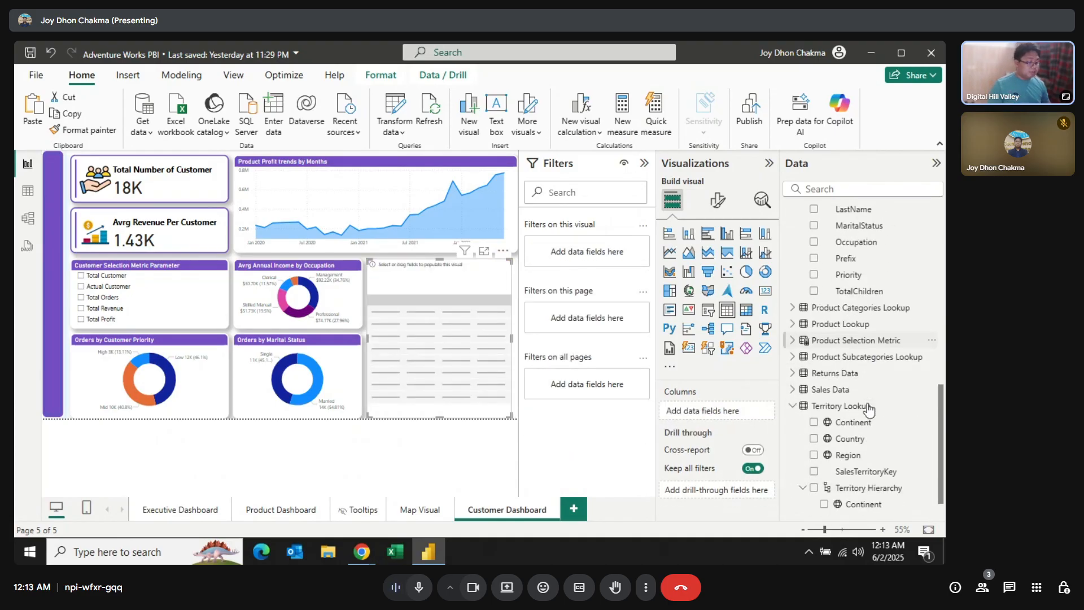
{"action": "left_click", "coordinate": [794, 359]}
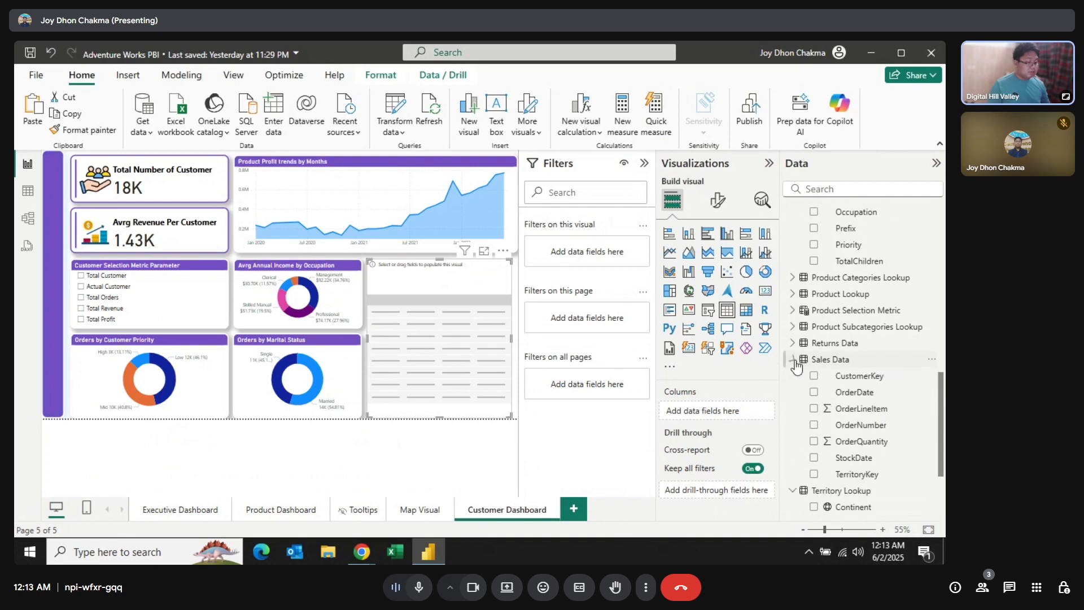
{"action": "left_click_drag", "start_coordinate": [861, 376], "coordinate": [743, 416]}
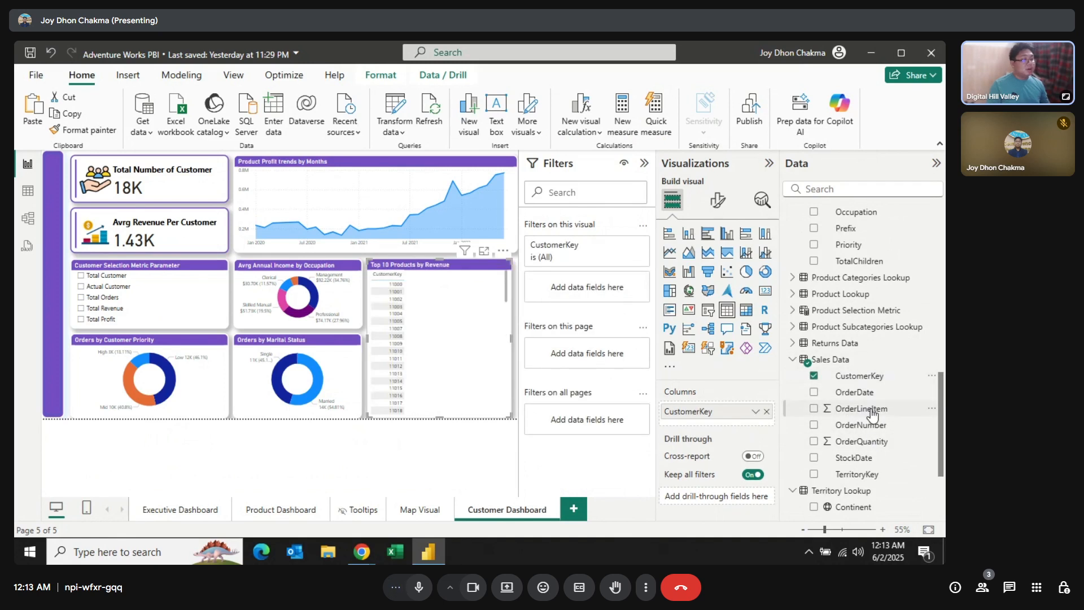
{"action": "scroll", "coordinate": [872, 405], "scroll_direction": "up", "scroll_amount": 6}
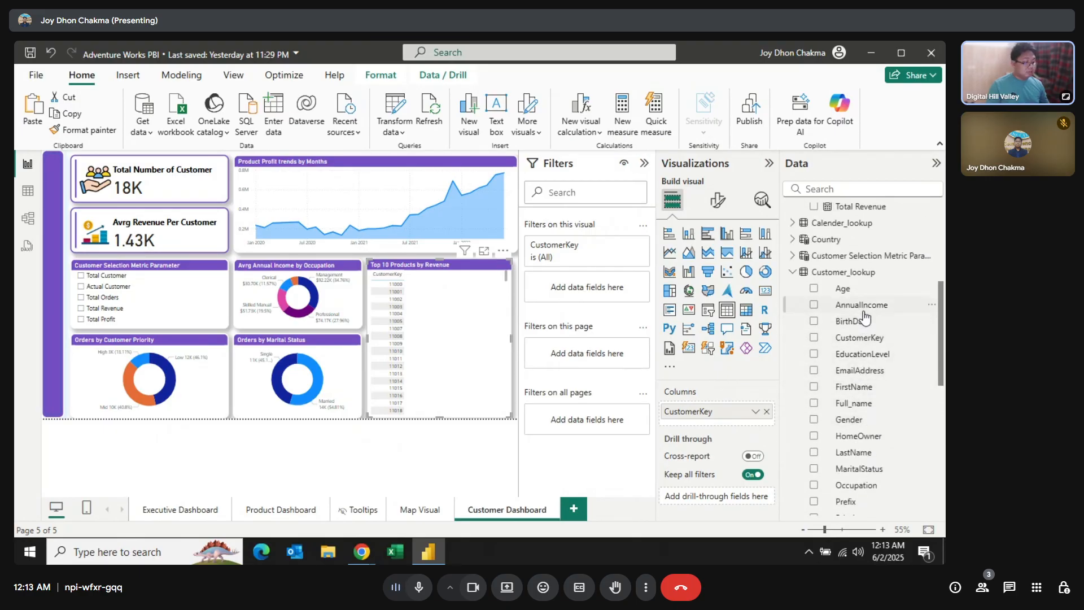
{"action": "scroll", "coordinate": [881, 441], "scroll_direction": "down", "scroll_amount": 1}
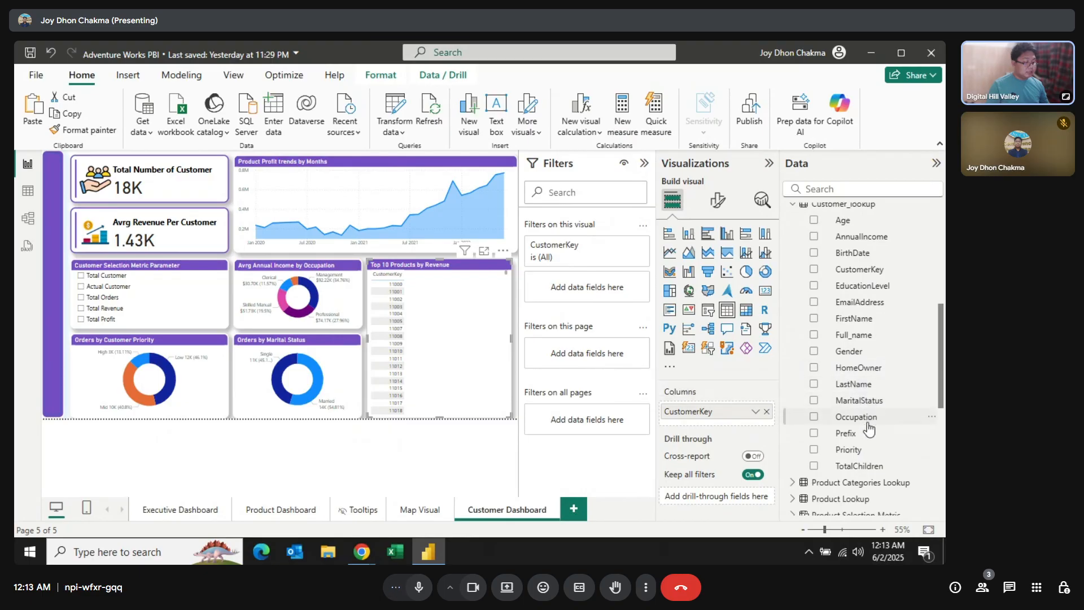
{"action": "left_click_drag", "start_coordinate": [851, 335], "coordinate": [723, 428]}
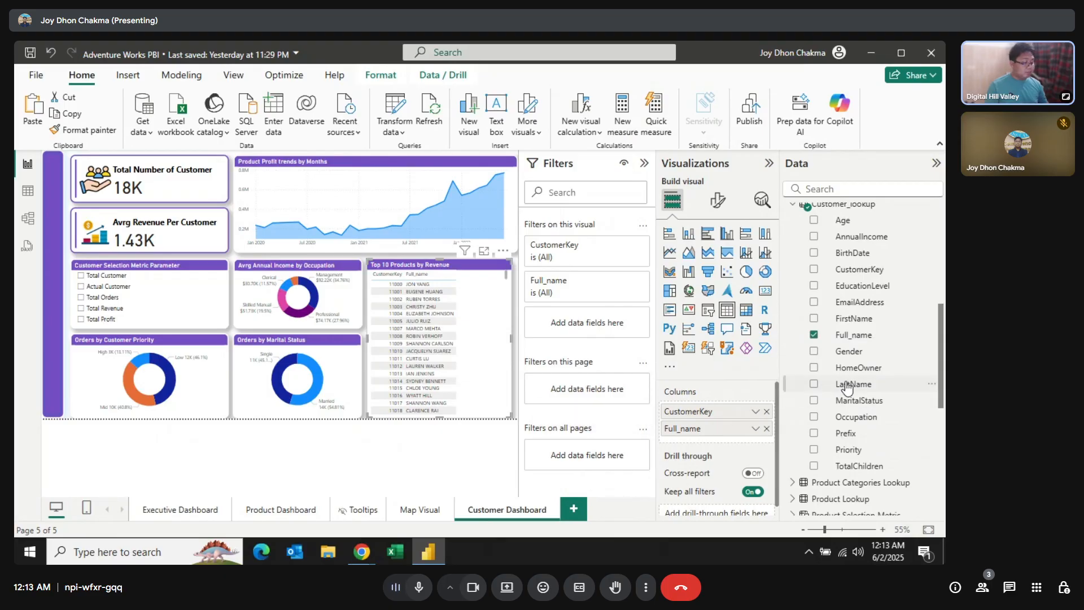
{"action": "scroll", "coordinate": [847, 386], "scroll_direction": "up", "scroll_amount": 2}
{"action": "scroll", "coordinate": [847, 389], "scroll_direction": "down", "scroll_amount": 2}
{"action": "left_click_drag", "start_coordinate": [847, 455], "coordinate": [712, 446]}
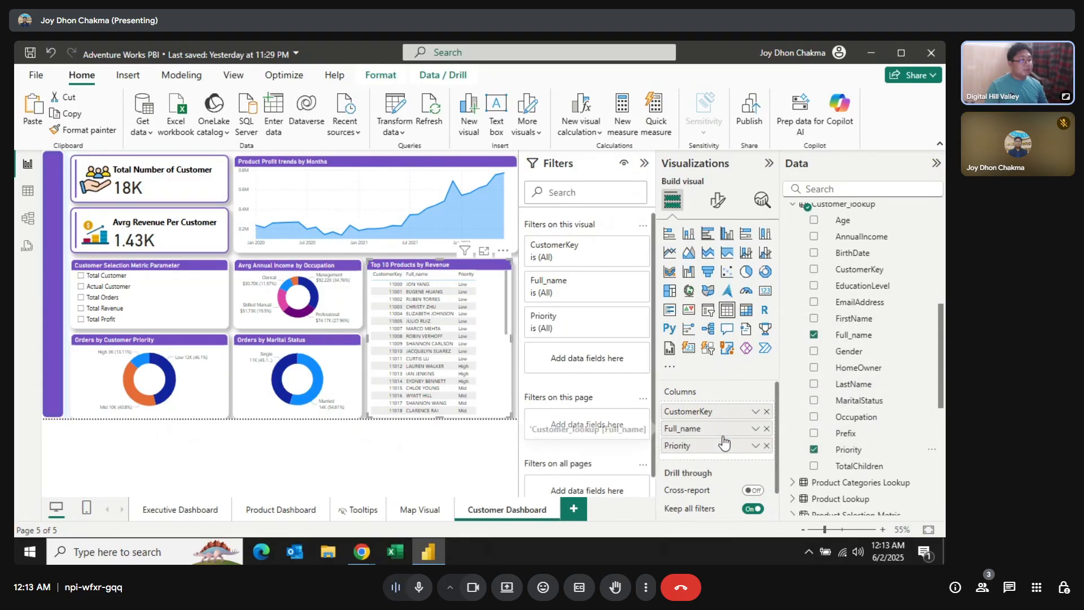
Add the Total Orders and Avrg Revenue Per Customer measures as the table's last two columns.
{"action": "scroll", "coordinate": [842, 406], "scroll_direction": "up", "scroll_amount": 4}
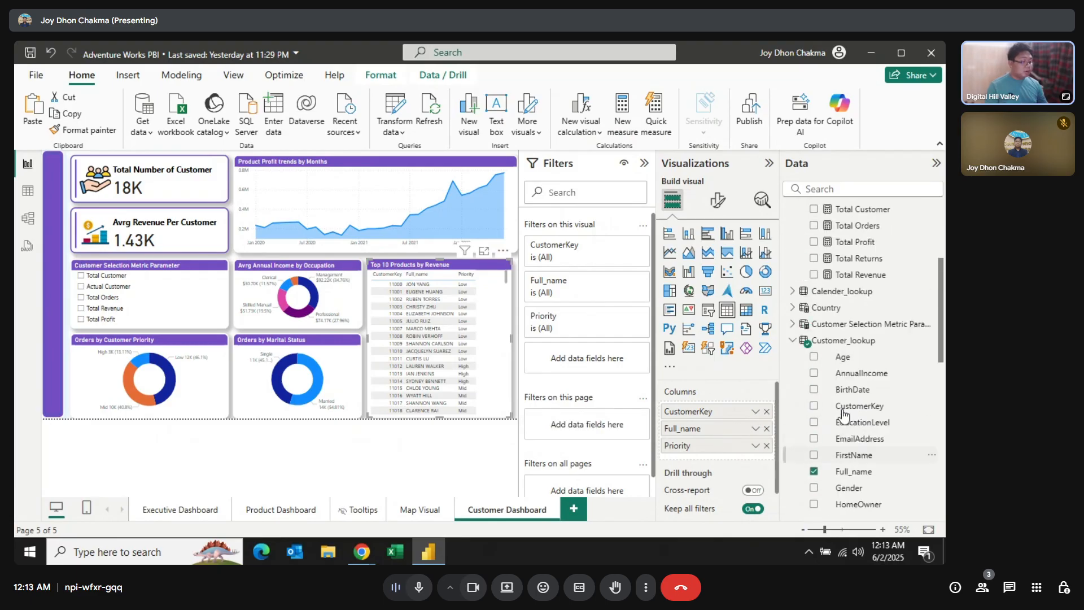
{"action": "scroll", "coordinate": [837, 339], "scroll_direction": "up", "scroll_amount": 2}
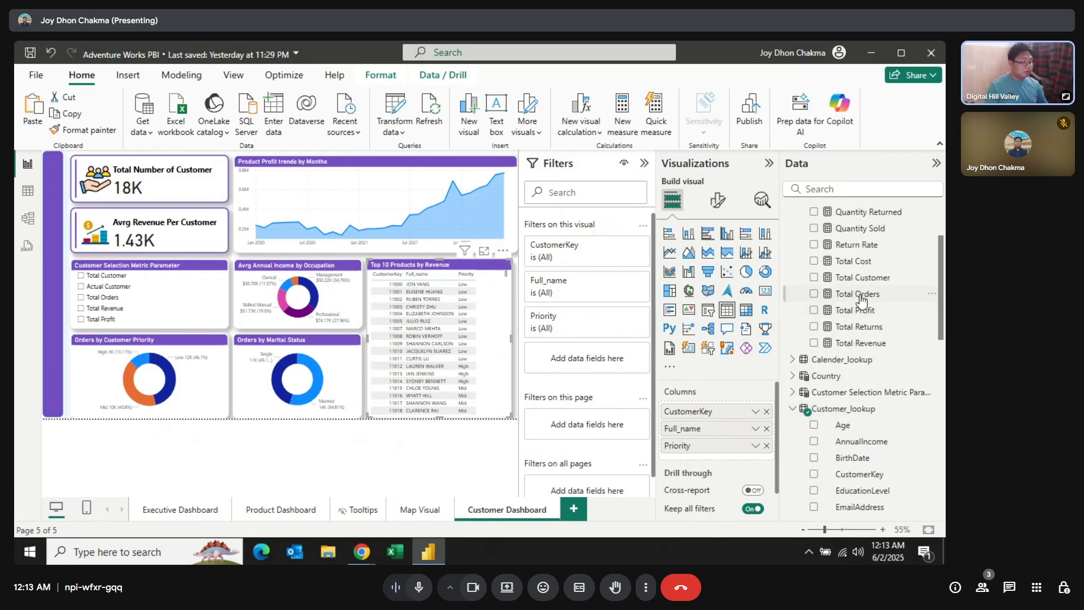
{"action": "left_click_drag", "start_coordinate": [858, 295], "coordinate": [714, 446]}
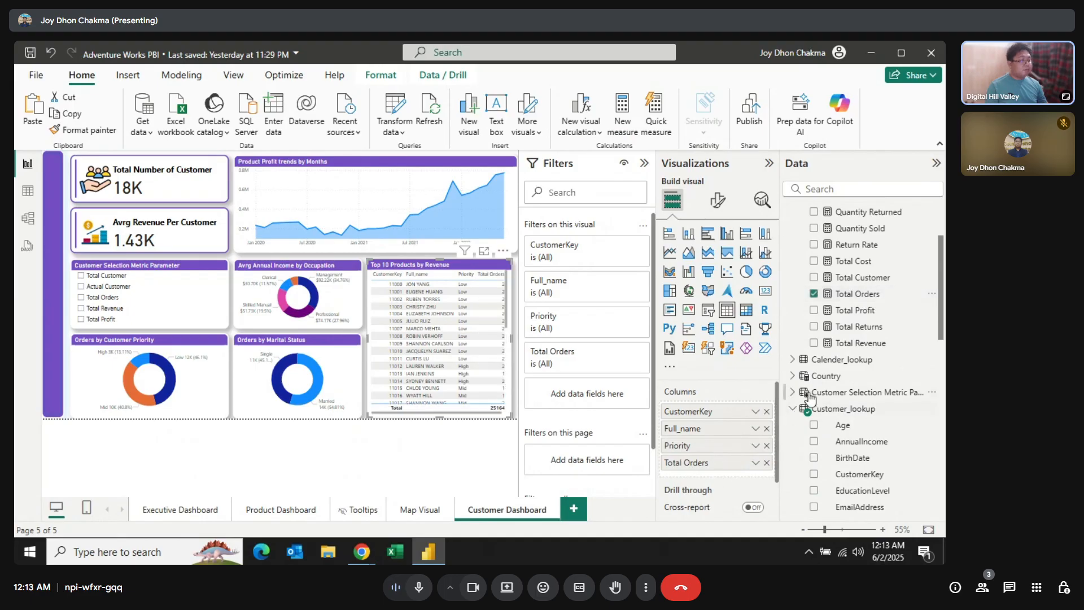
{"action": "scroll", "coordinate": [853, 310], "scroll_direction": "up", "scroll_amount": 3}
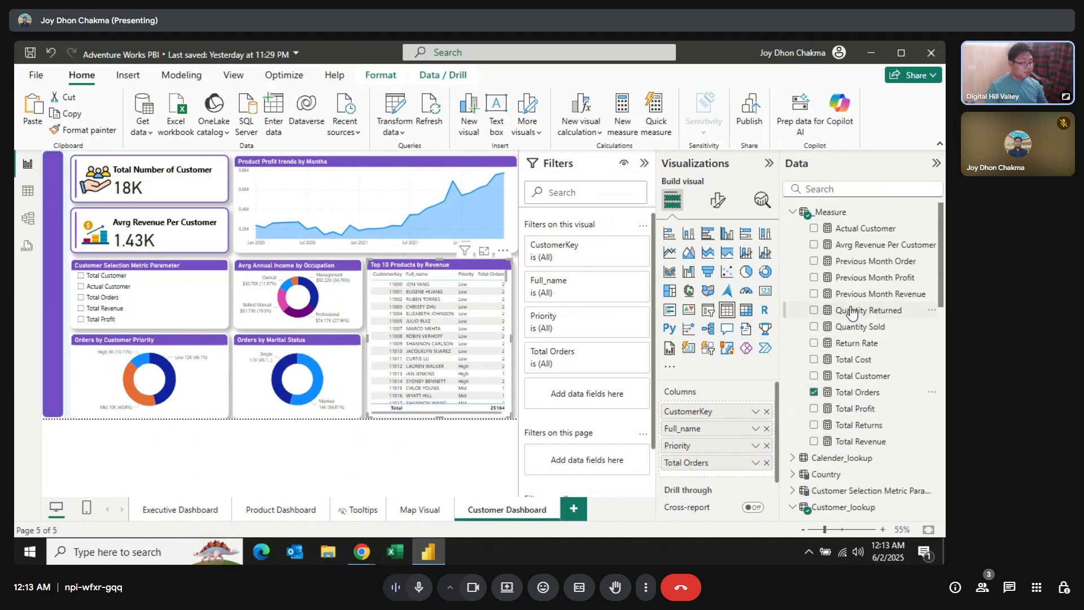
{"action": "left_click_drag", "start_coordinate": [863, 250], "coordinate": [723, 466]}
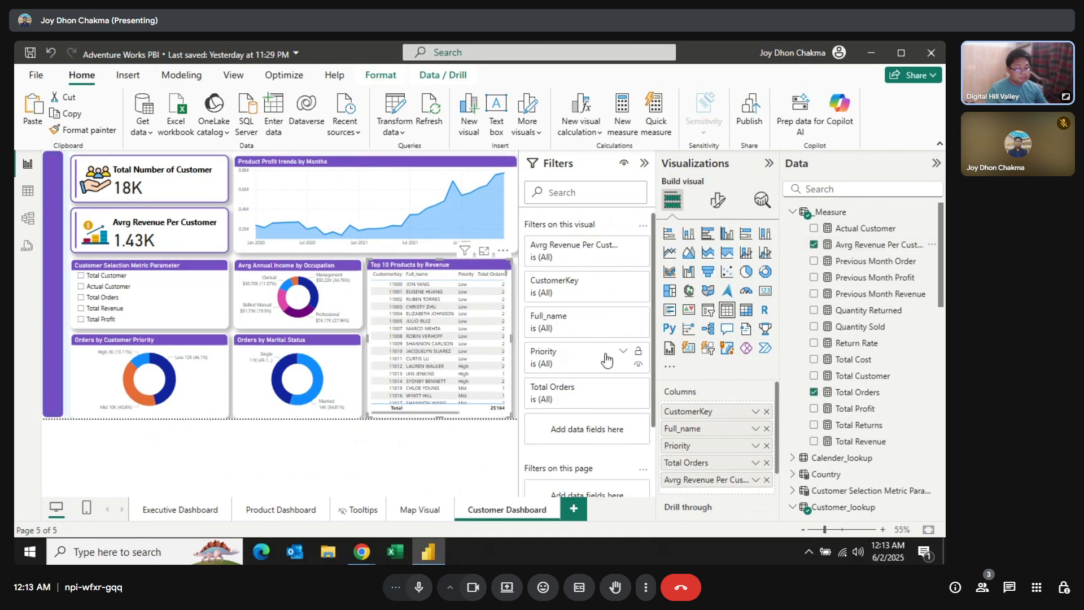
Rename the table's Avrg Revenue Per Customer column to "Avrg Revenue" and its Total Orders column to "Orders".
{"action": "double_click", "coordinate": [714, 482]}
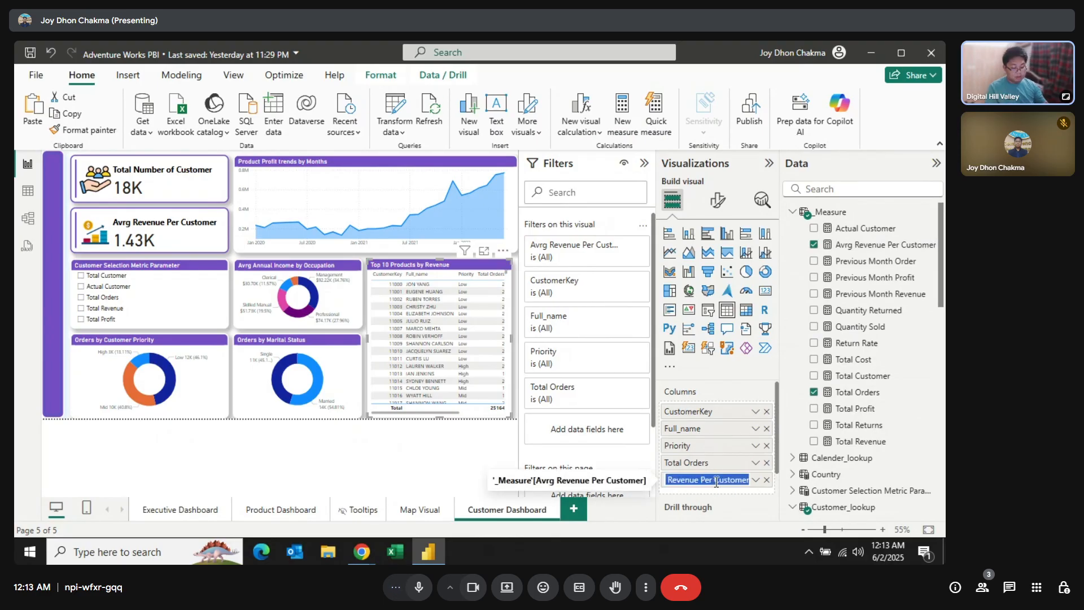
{"action": "type", "text": "Avrg Revenue"}
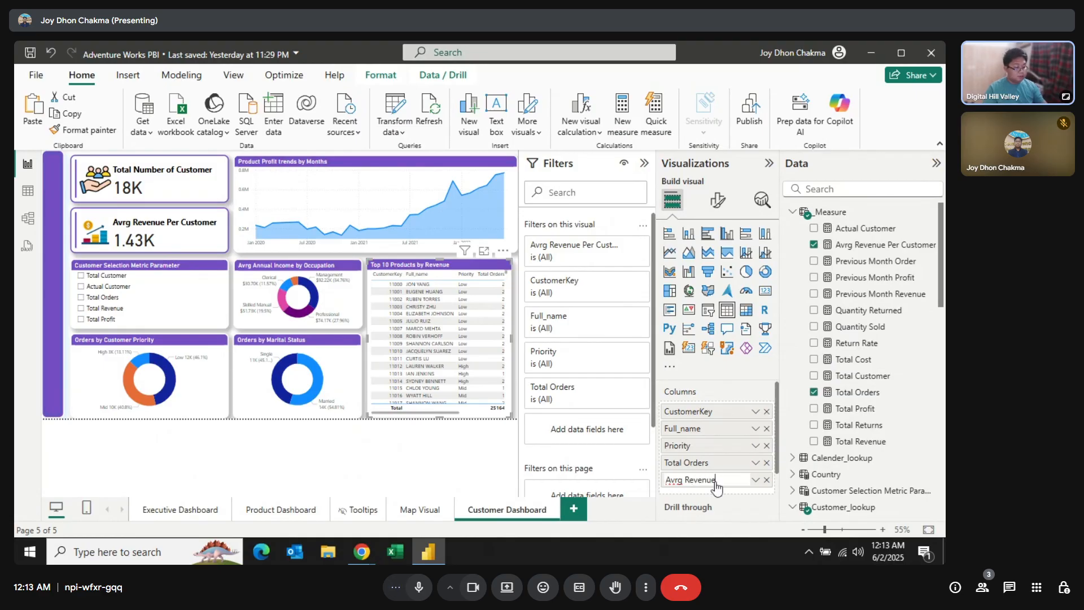
{"action": "key", "text": "Return"}
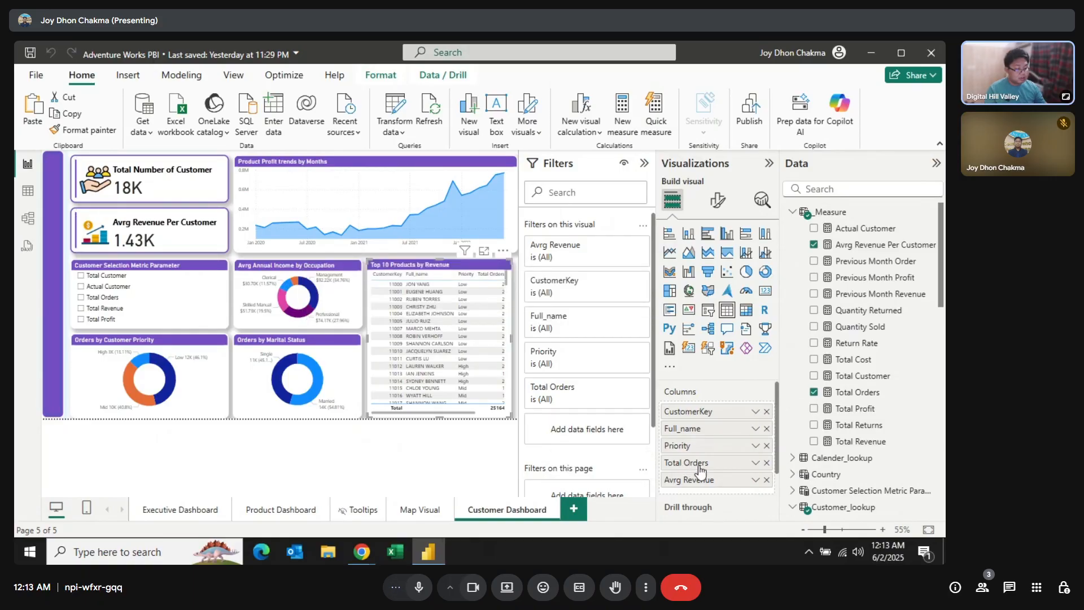
{"action": "double_click", "coordinate": [692, 463]}
{"action": "left_click_drag", "start_coordinate": [680, 460], "coordinate": [635, 466]}
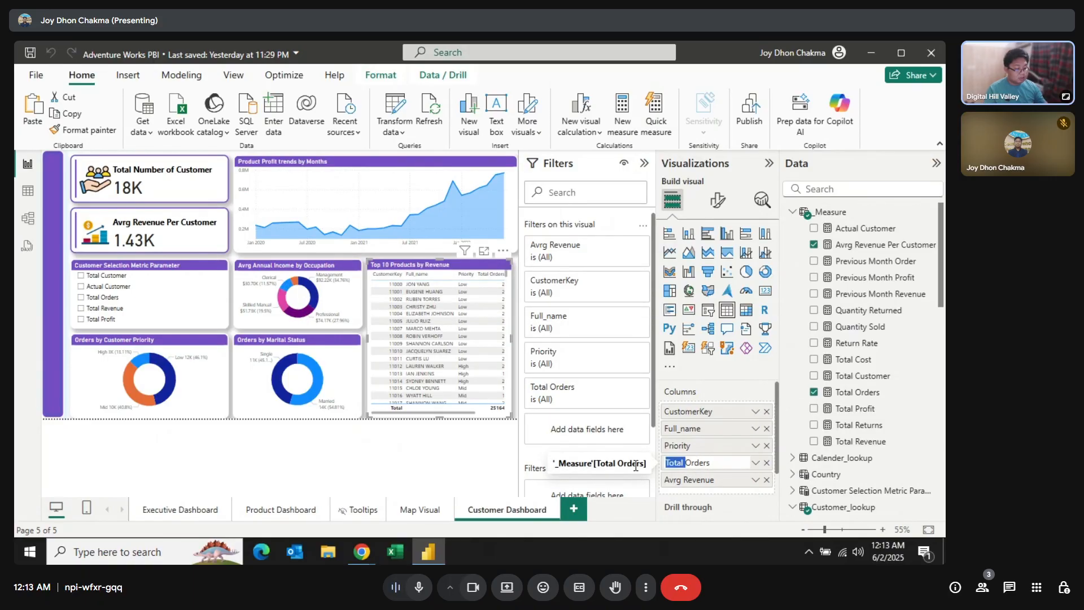
{"action": "key", "text": "BackSpace"}
{"action": "key", "text": "Return"}
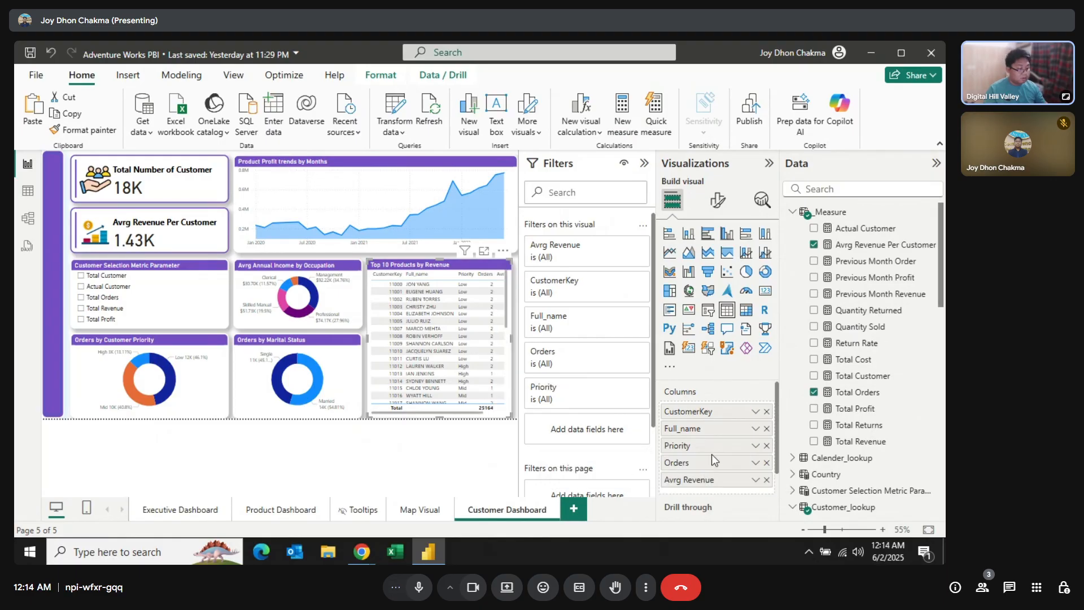
Rename the table's CustomerKey column to "ID" and its Full_name column to "Name".
{"action": "double_click", "coordinate": [704, 412]}
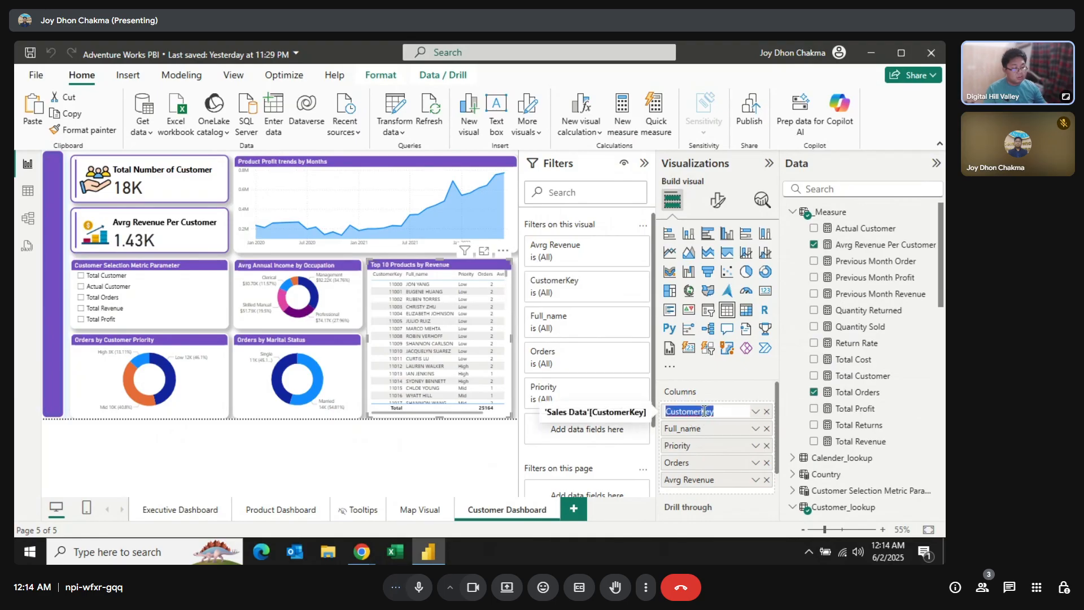
{"action": "type", "text": "ID"}
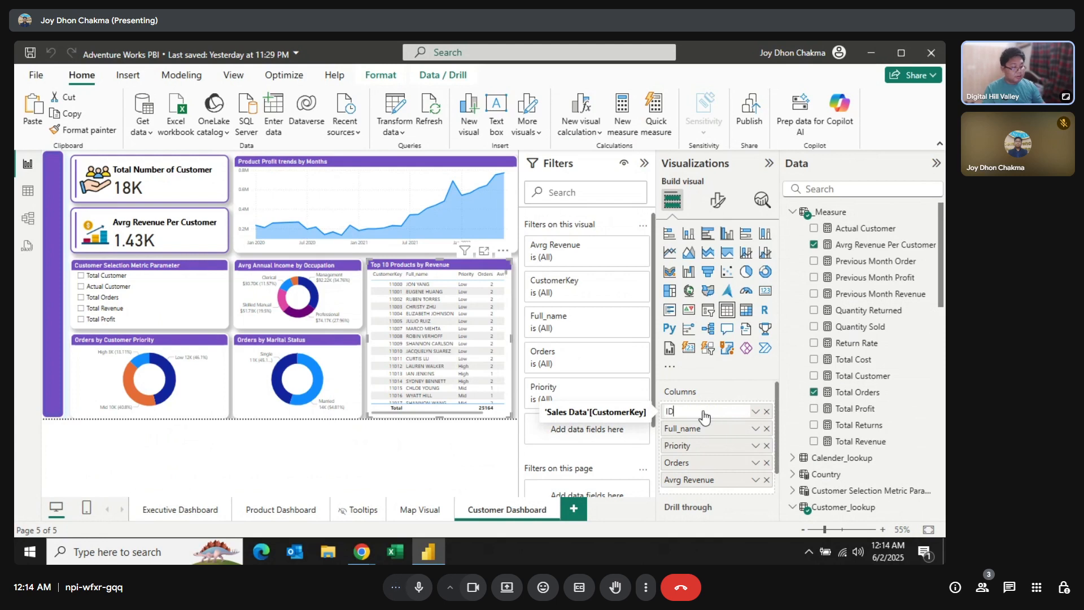
{"action": "key", "text": "Return"}
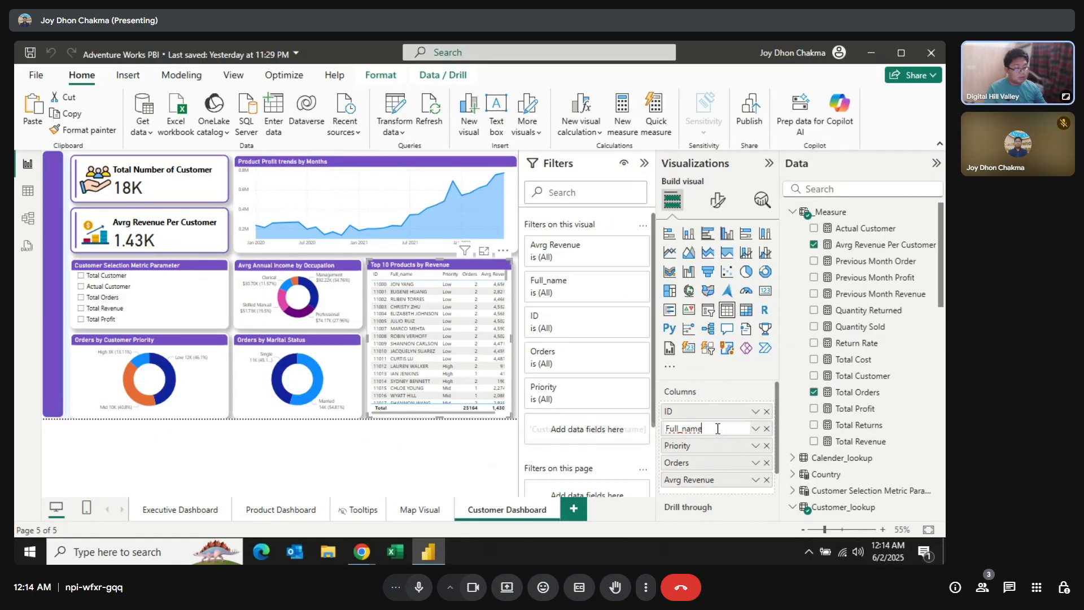
{"action": "double_click", "coordinate": [716, 430]}
{"action": "type", "text": "Name"}
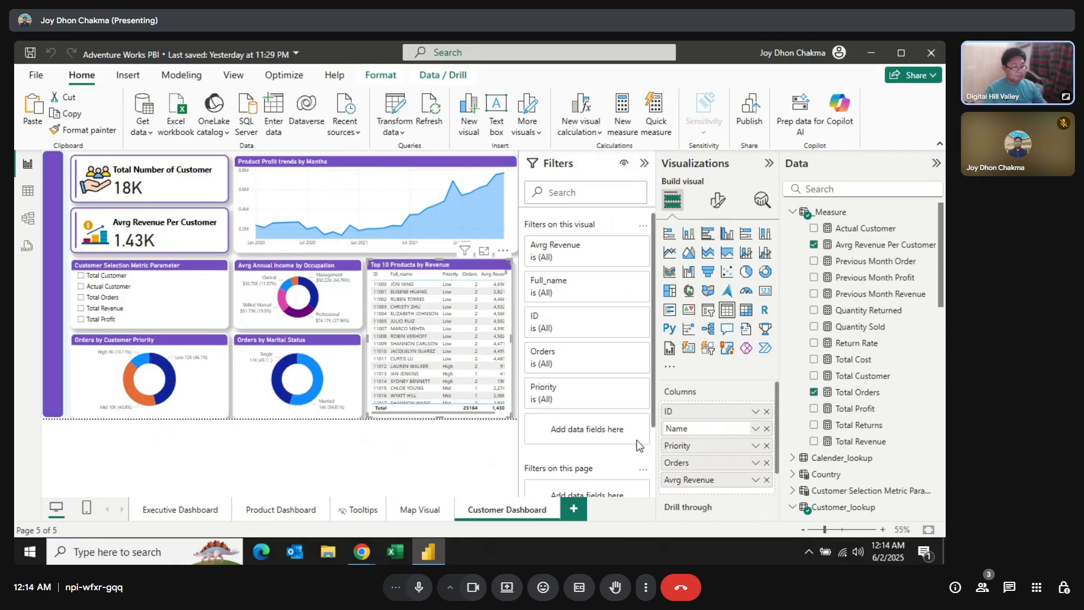
{"action": "key", "text": "Return"}
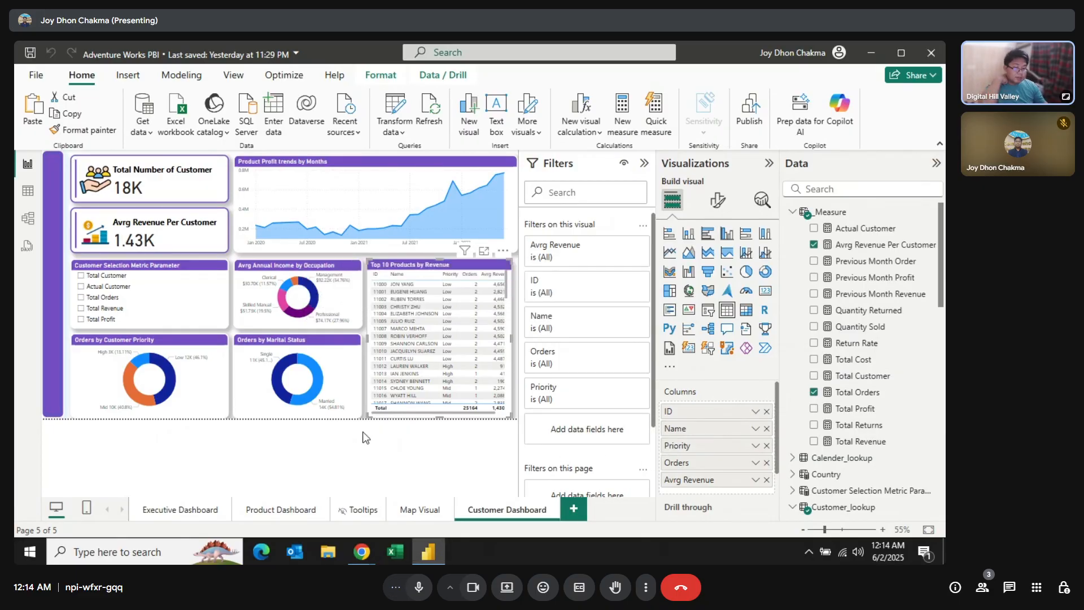
Replace Total Profit with the Customer Selection Metric Parameter on the Y-axis of the Product Profit trends by Months chart.
{"action": "left_click", "coordinate": [344, 159]}
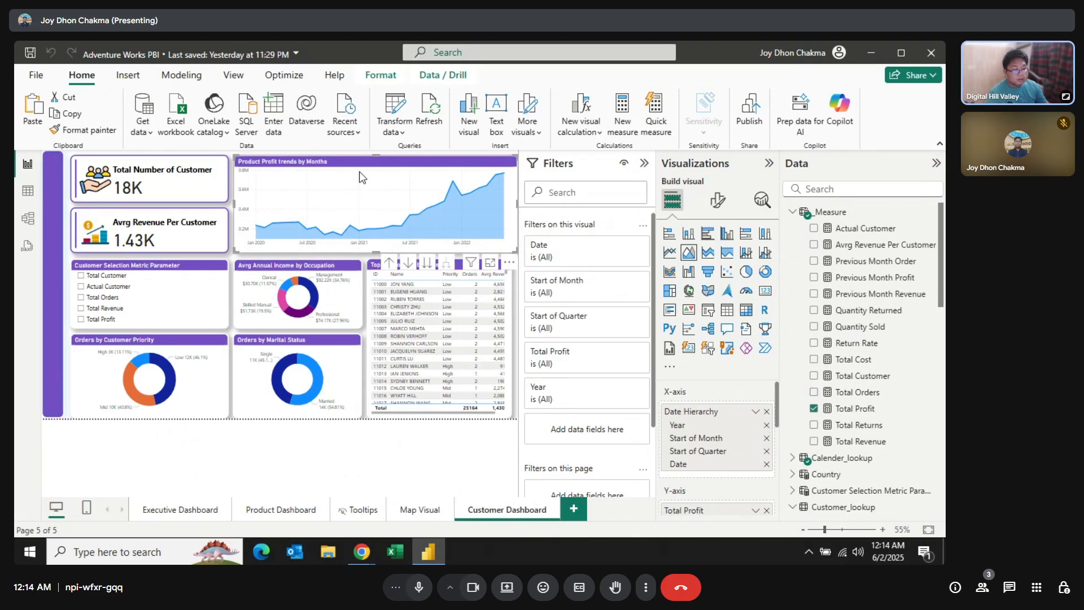
{"action": "scroll", "coordinate": [775, 469], "scroll_direction": "down", "scroll_amount": 3}
{"action": "scroll", "coordinate": [776, 469], "scroll_direction": "down", "scroll_amount": 1}
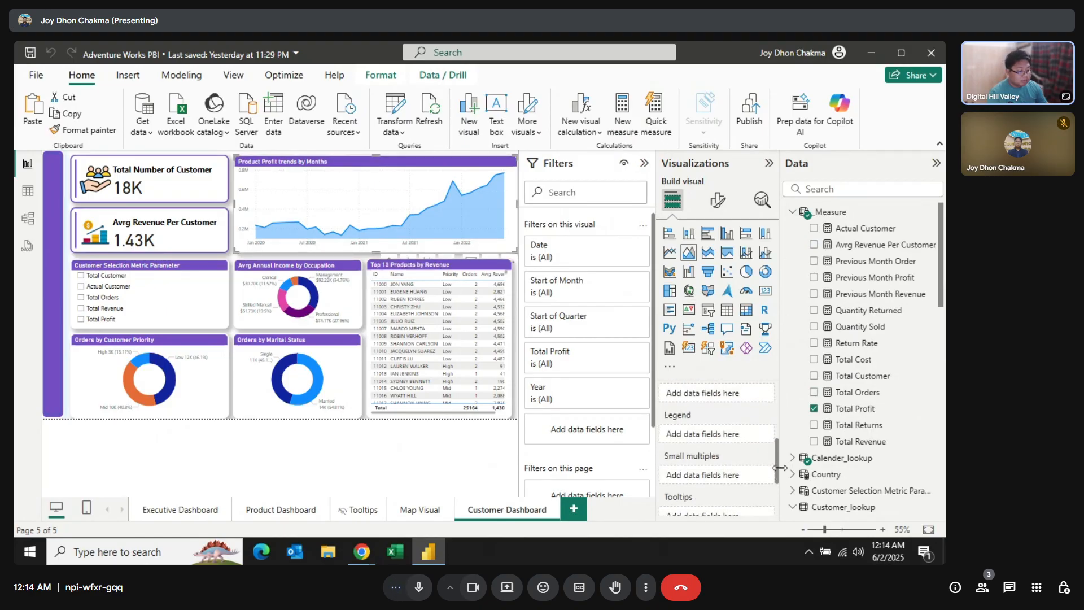
{"action": "scroll", "coordinate": [760, 443], "scroll_direction": "up", "scroll_amount": 2}
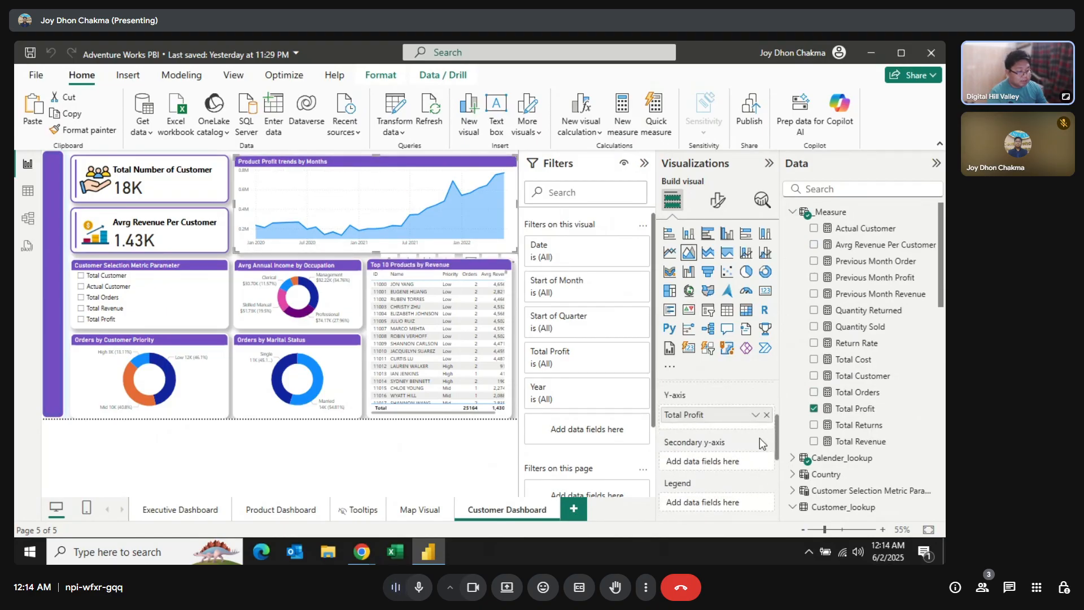
{"action": "left_click", "coordinate": [767, 415]}
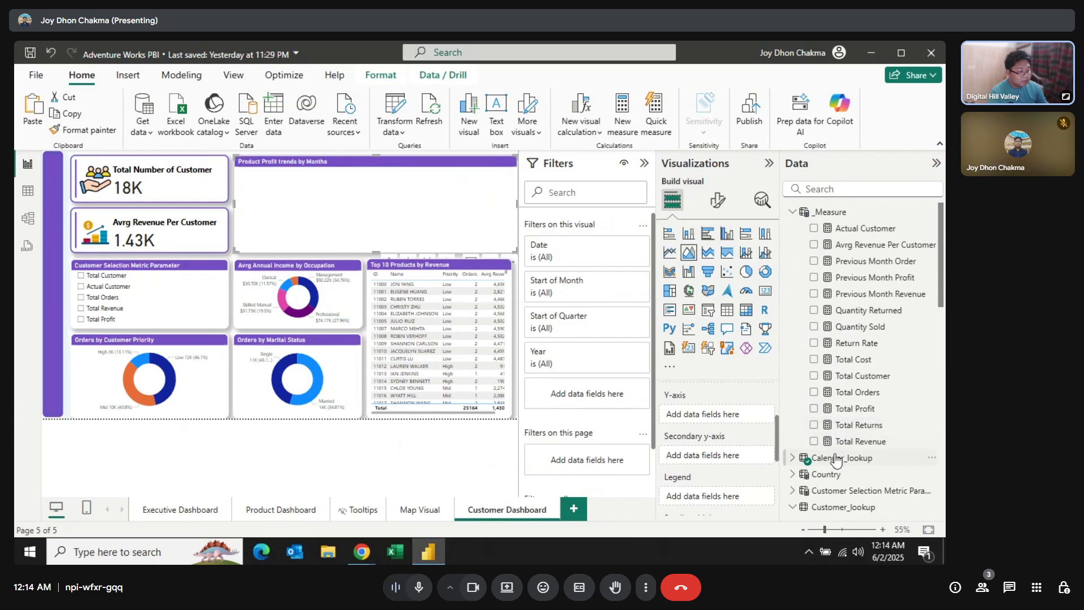
{"action": "scroll", "coordinate": [830, 457], "scroll_direction": "down", "scroll_amount": 4}
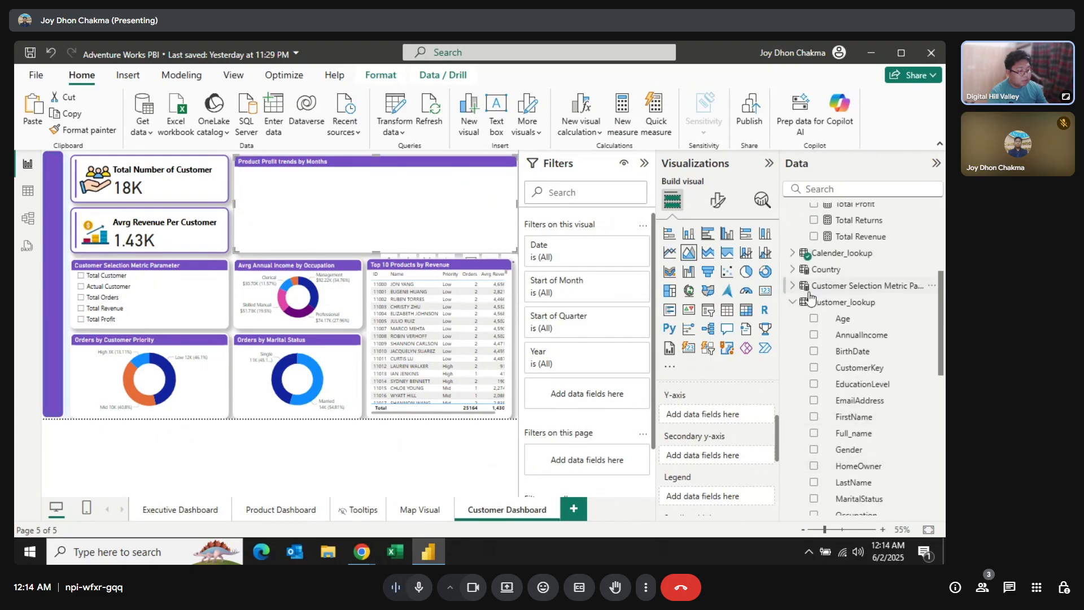
{"action": "left_click", "coordinate": [792, 285]}
{"action": "left_click_drag", "start_coordinate": [870, 303], "coordinate": [749, 430]}
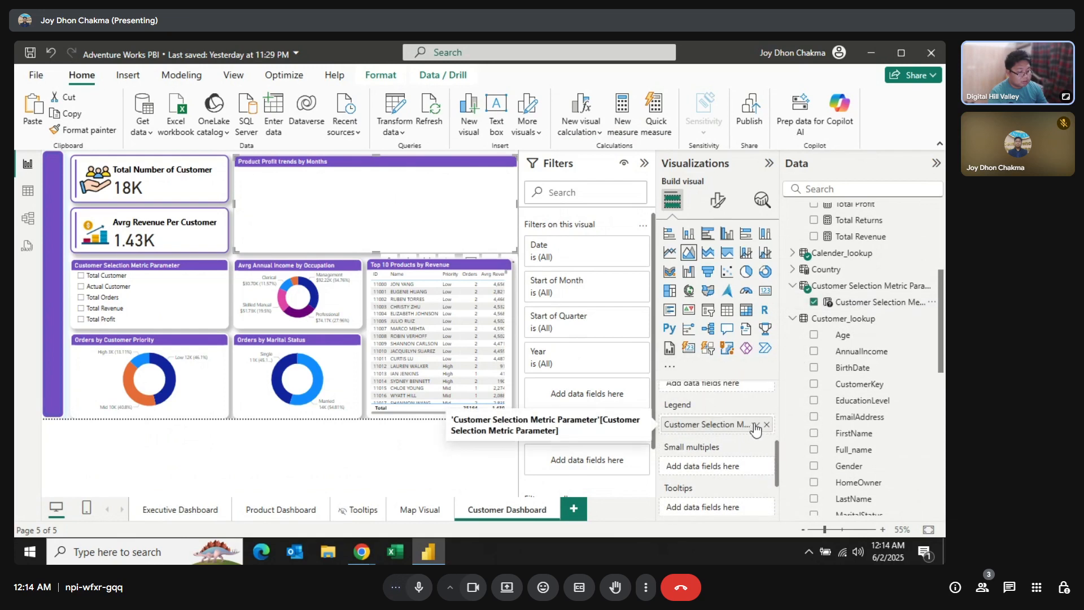
{"action": "left_click", "coordinate": [766, 426]}
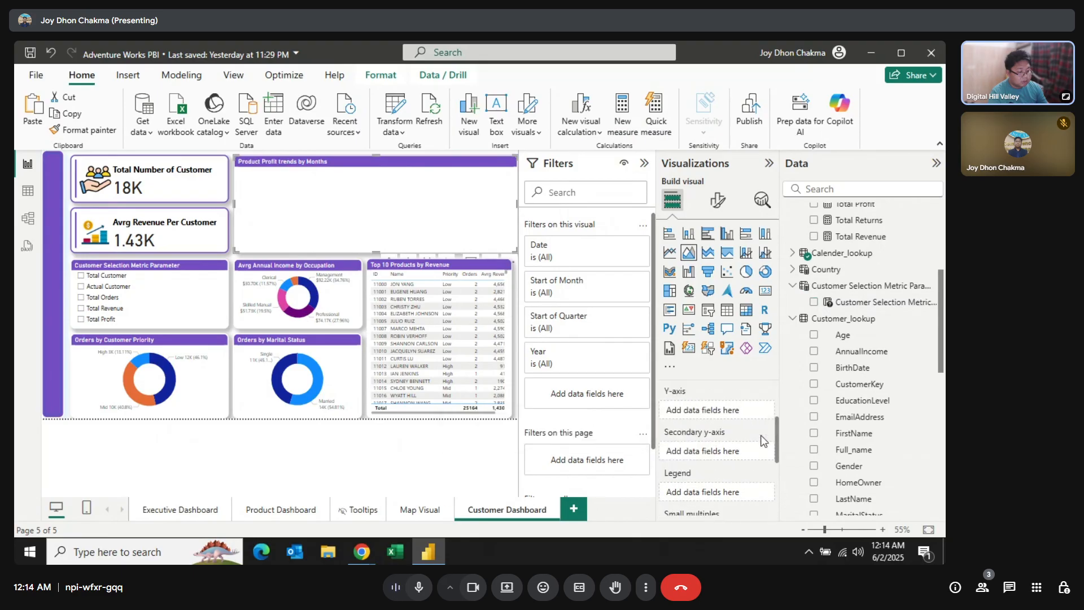
{"action": "left_click_drag", "start_coordinate": [851, 308], "coordinate": [704, 418]}
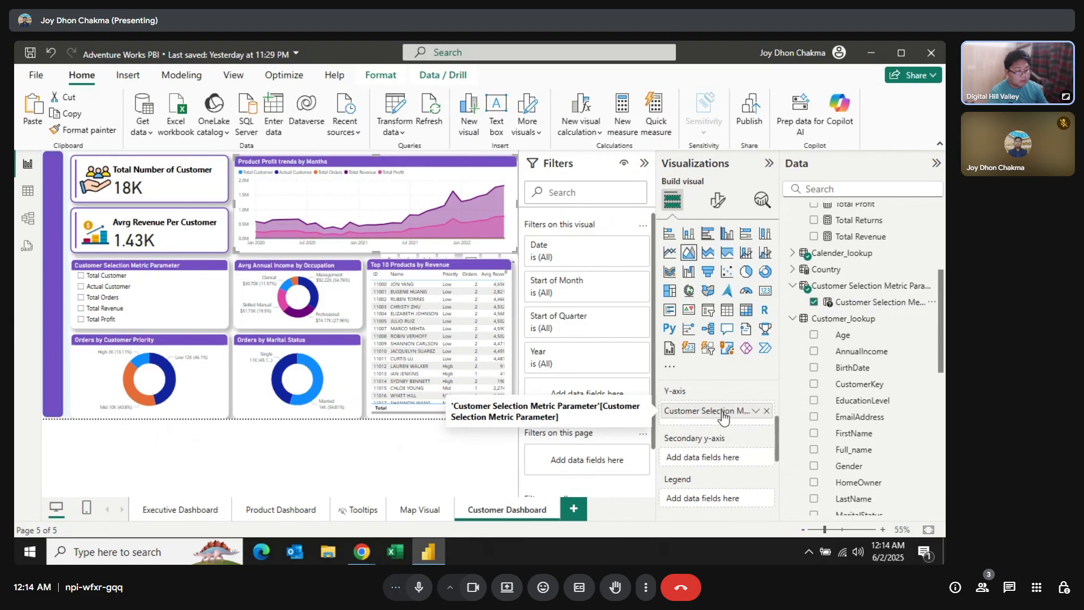
Enable single select on the Customer Selection Metric Parameter slicer and choose Total Revenue.
{"action": "left_click", "coordinate": [185, 268]}
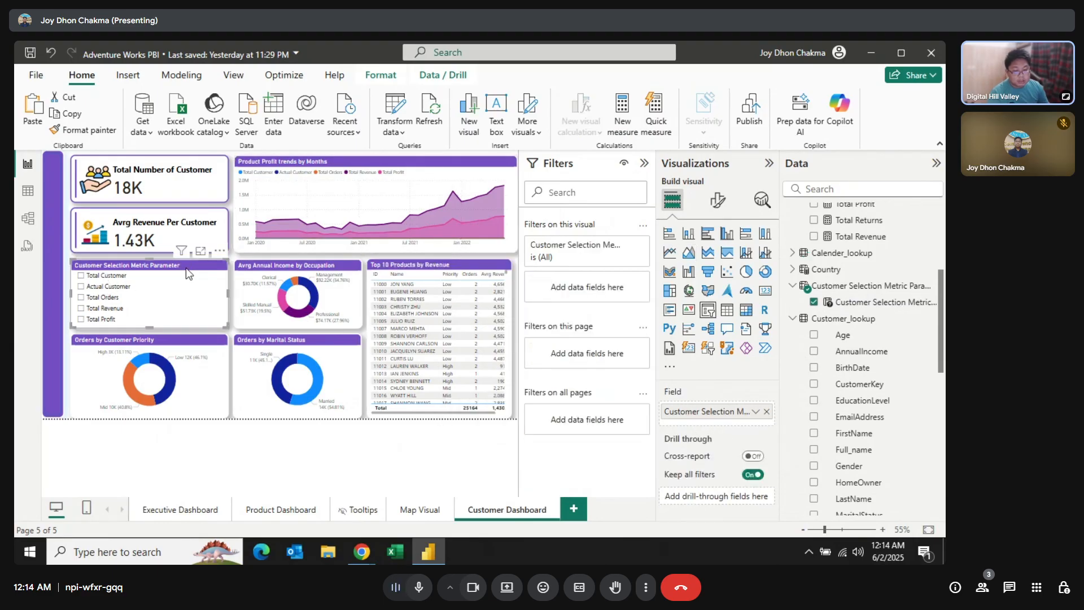
{"action": "left_click", "coordinate": [726, 203]}
{"action": "left_click", "coordinate": [698, 296]}
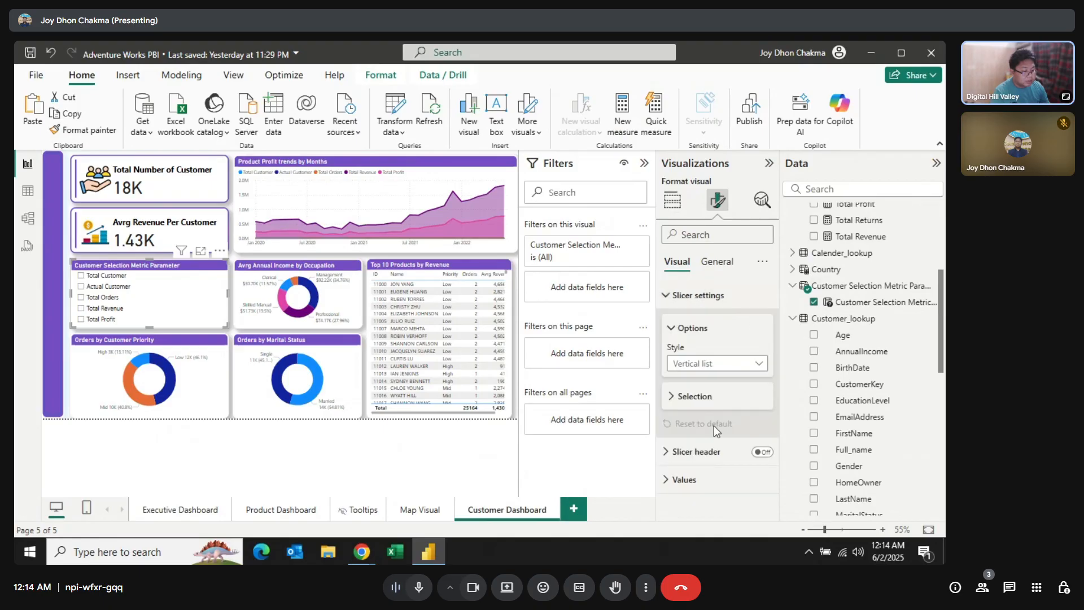
{"action": "left_click", "coordinate": [695, 396]}
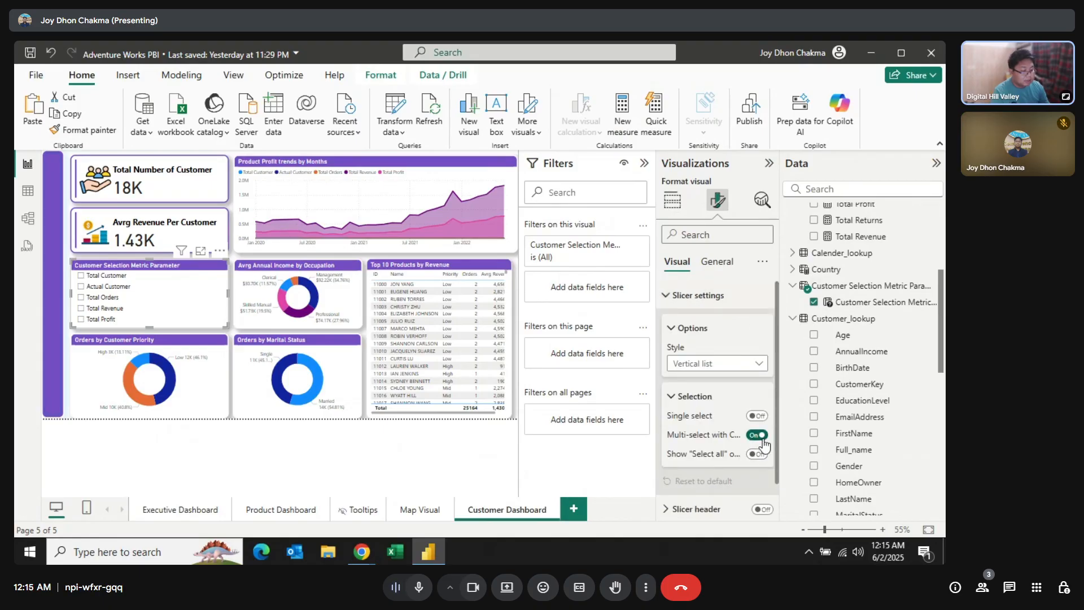
{"action": "left_click", "coordinate": [758, 416]}
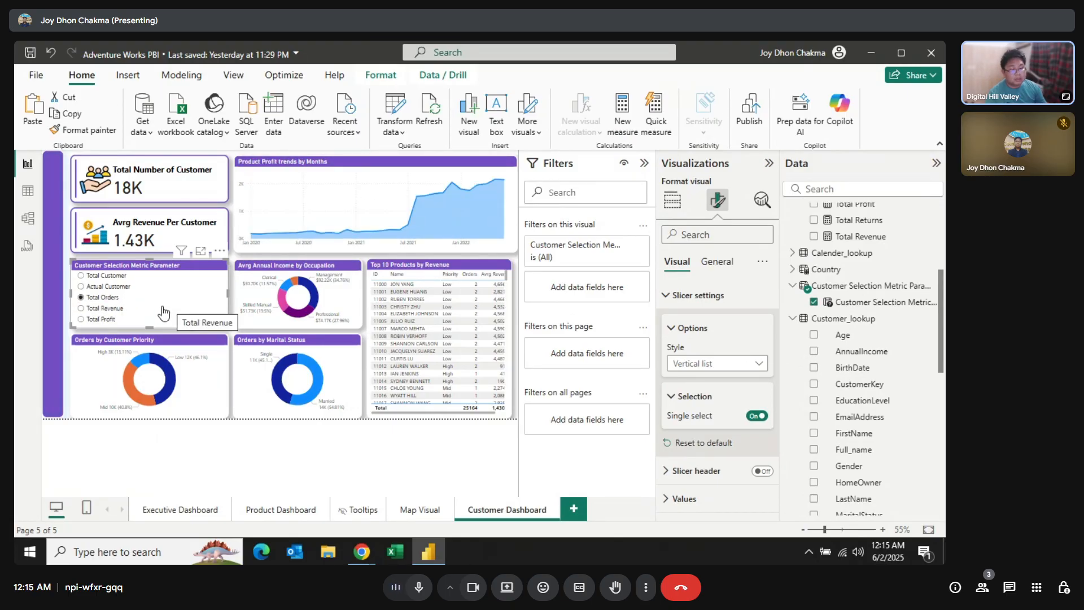
{"action": "left_click", "coordinate": [81, 309]}
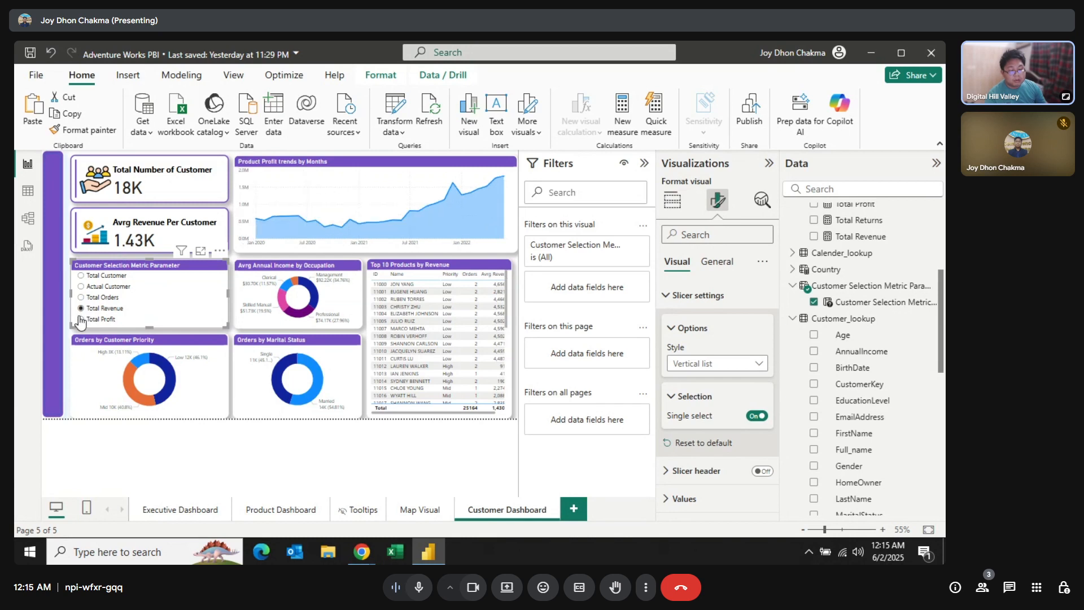
Switch the Customer Selection Metric Parameter slicer between its metrics to check how the trend chart responds.
{"action": "left_click", "coordinate": [81, 319]}
{"action": "left_click", "coordinate": [81, 276]}
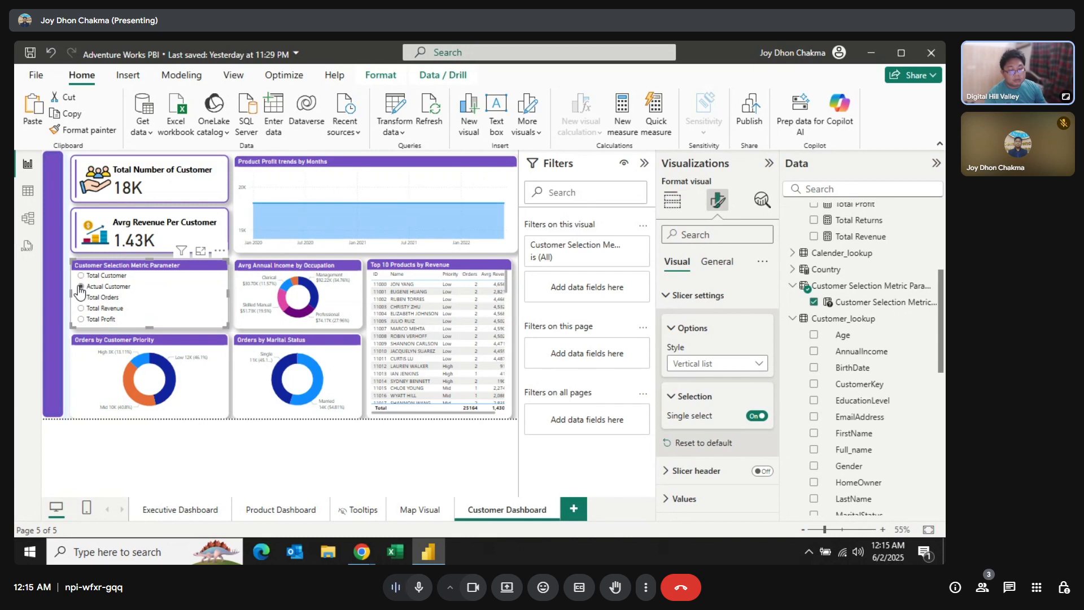
{"action": "left_click", "coordinate": [80, 287]}
{"action": "left_click", "coordinate": [81, 276]}
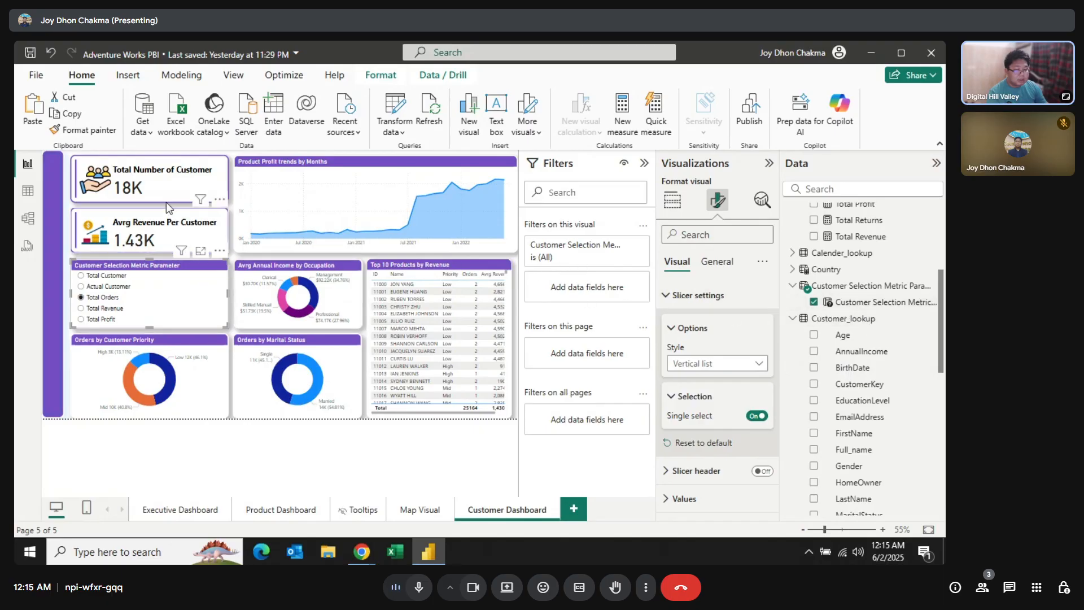
Try filtering the Total Number of Customer card by the Customer Selection Metric Parameter with single selection required.
{"action": "left_click", "coordinate": [146, 183]}
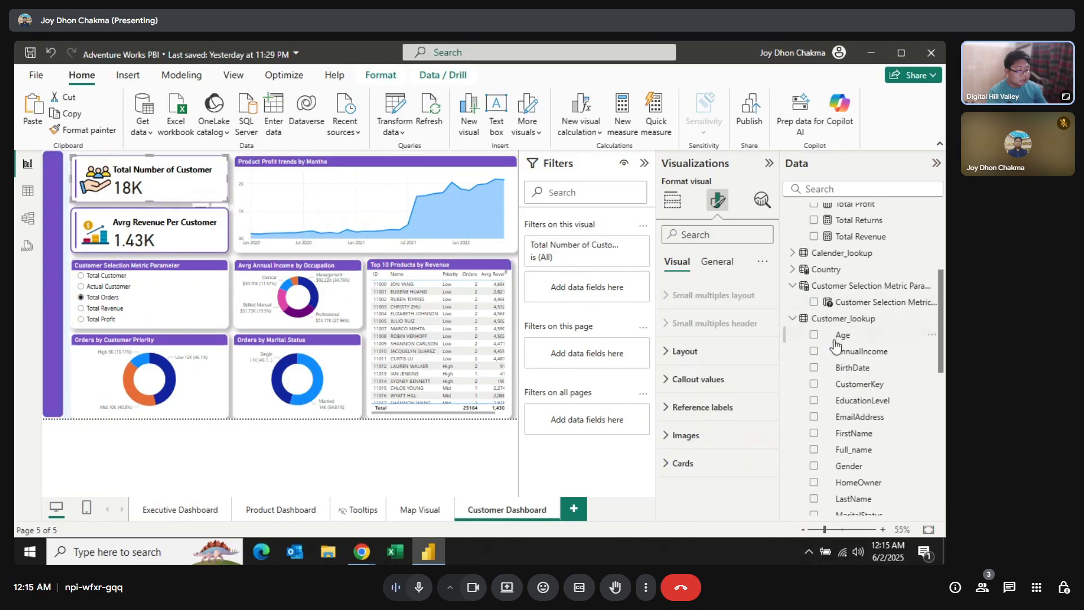
{"action": "left_click_drag", "start_coordinate": [872, 303], "coordinate": [609, 287]}
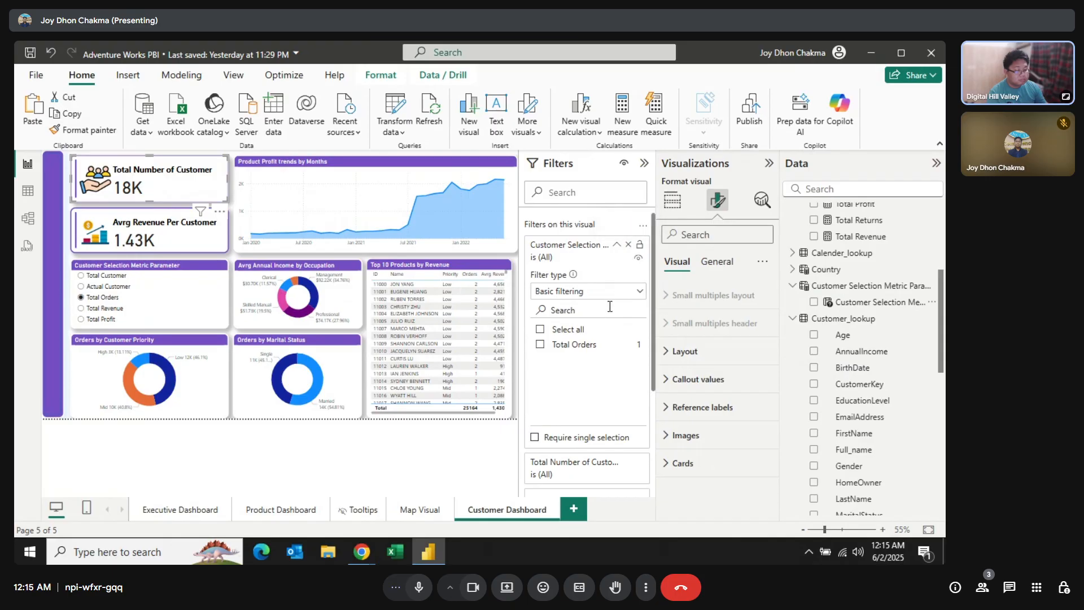
{"action": "left_click", "coordinate": [80, 287]}
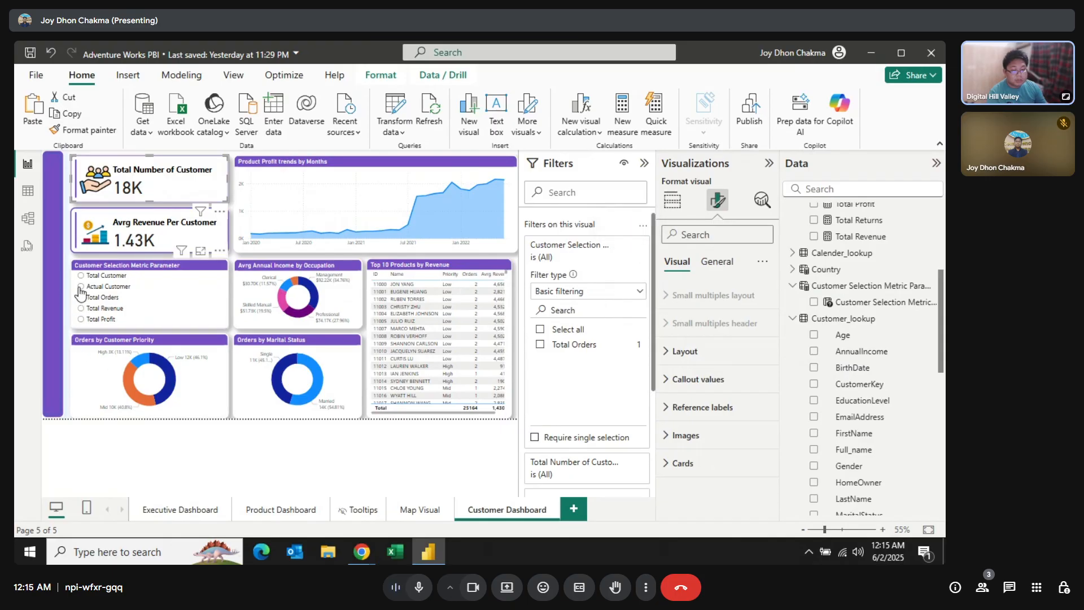
{"action": "left_click", "coordinate": [80, 298]}
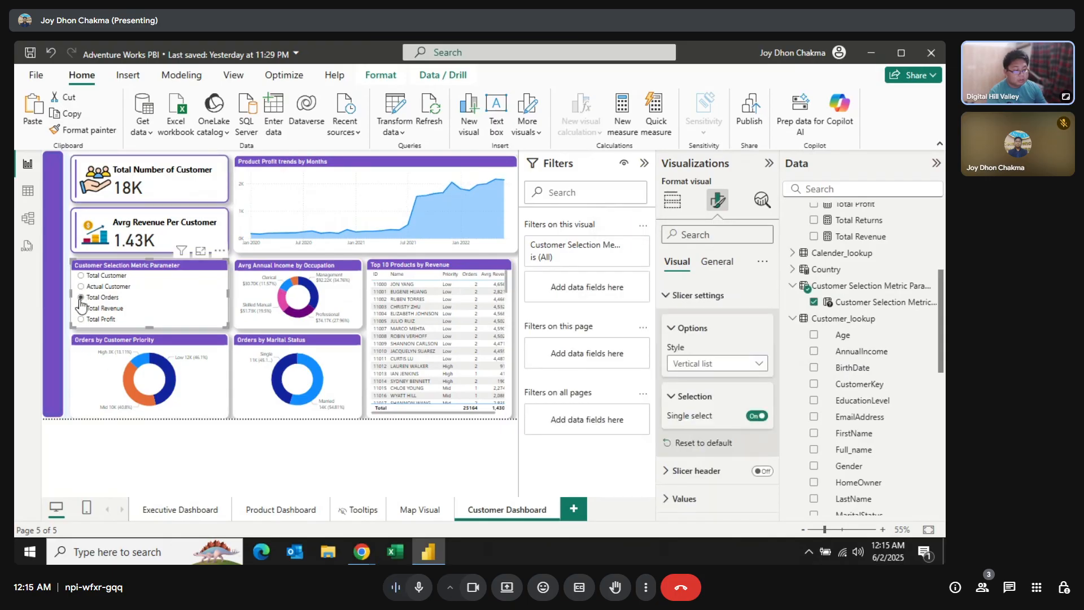
{"action": "left_click", "coordinate": [154, 189]}
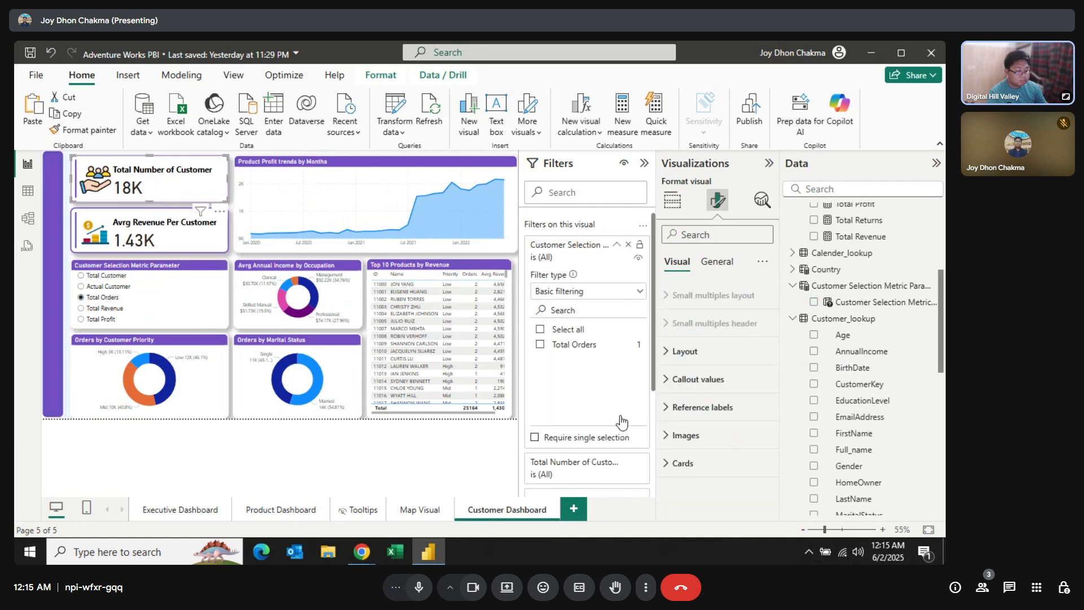
{"action": "left_click", "coordinate": [551, 441]}
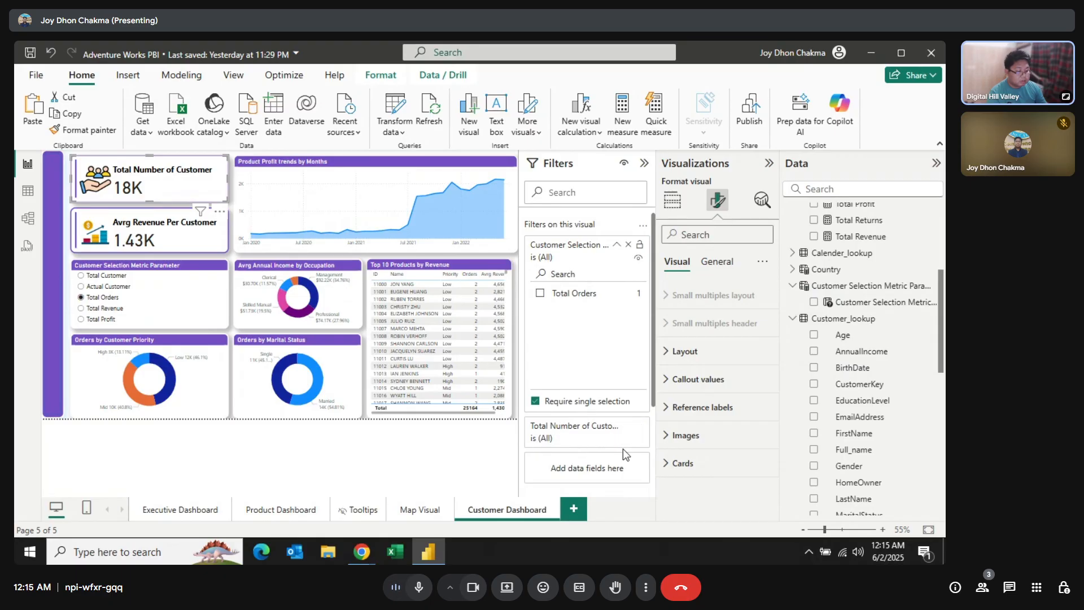
{"action": "left_click", "coordinate": [615, 246]}
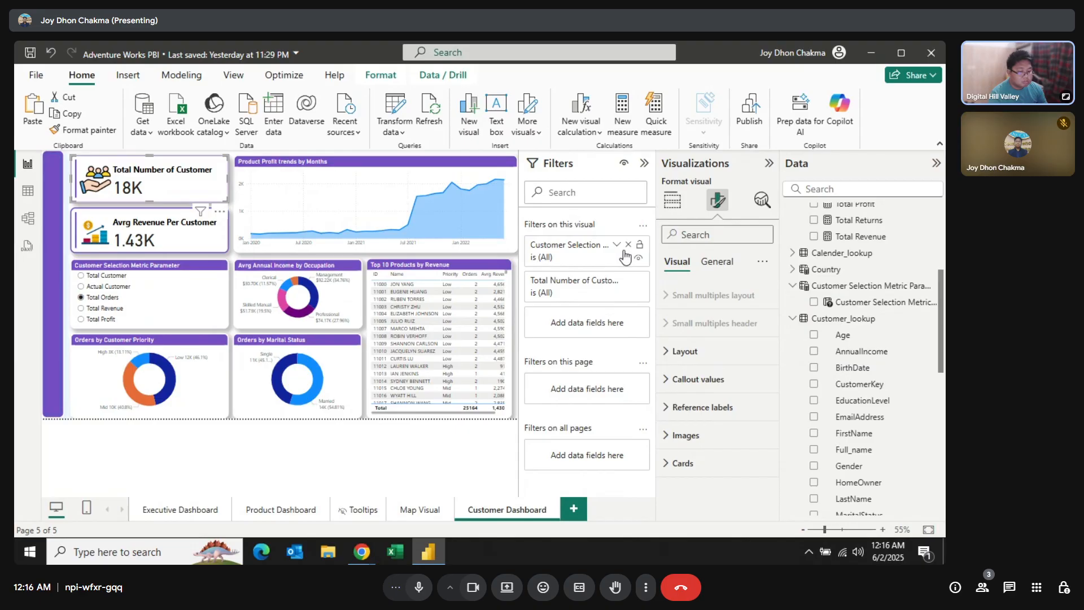
Remove the Customer Selection Metric Parameter filter from the Total Number of Customer card.
{"action": "left_click", "coordinate": [84, 291]}
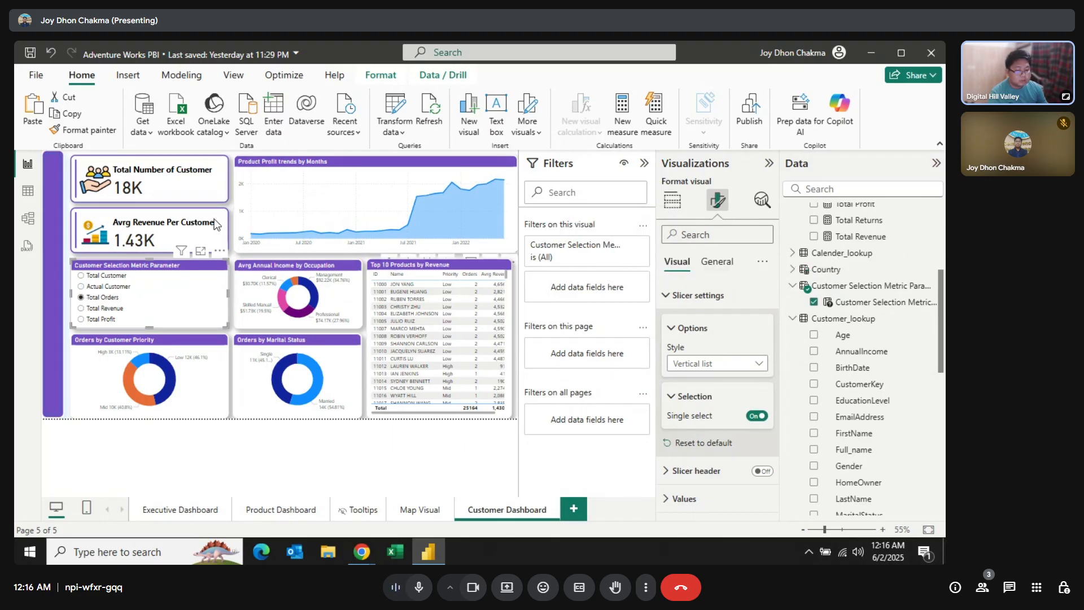
{"action": "left_click", "coordinate": [184, 184]}
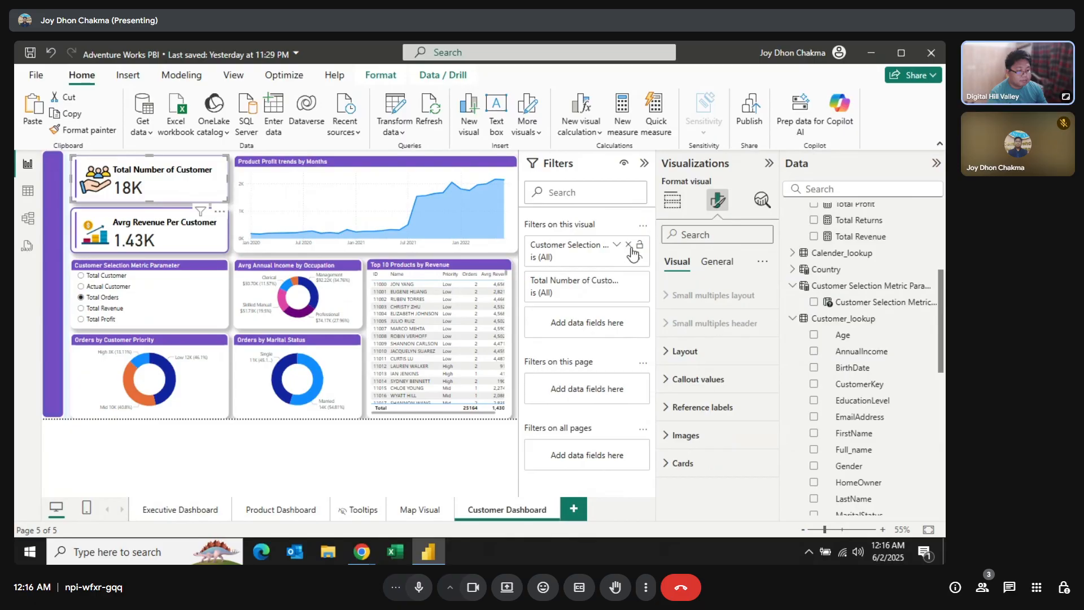
{"action": "left_click", "coordinate": [627, 245]}
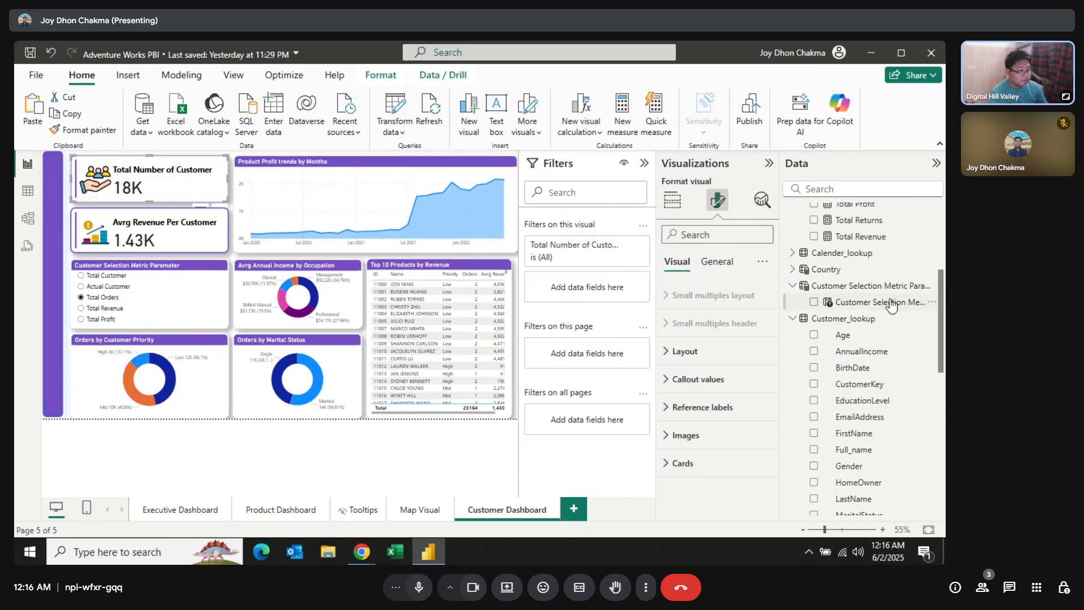
Try a page-level Customer Selection Metric Parameter filter requiring single selection, testing the slicer with Total Customer and Total Revenue.
{"action": "left_click_drag", "start_coordinate": [881, 302], "coordinate": [634, 355]}
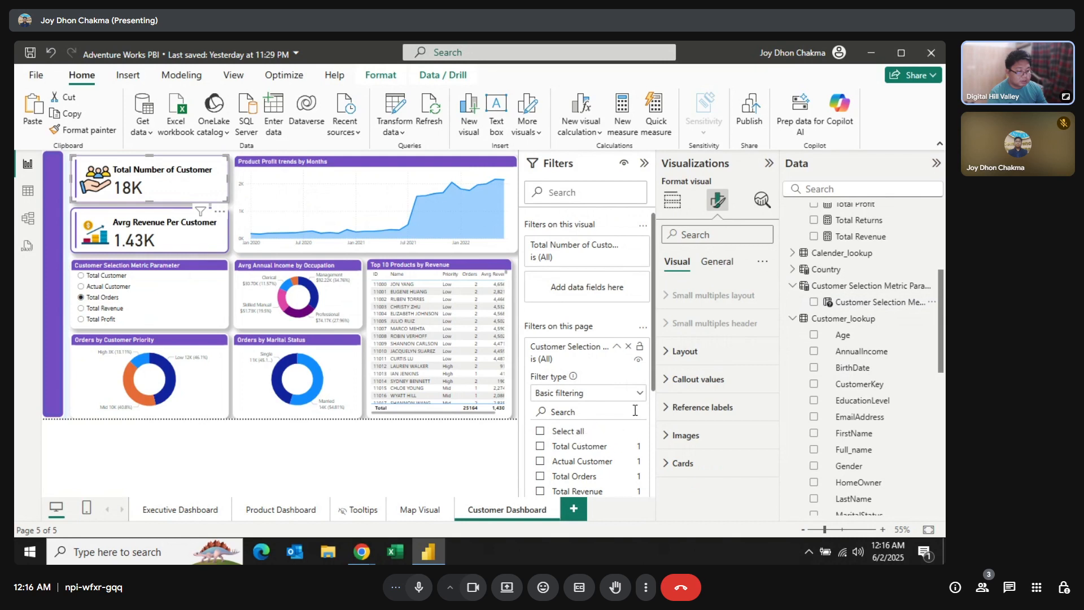
{"action": "scroll", "coordinate": [635, 410], "scroll_direction": "down", "scroll_amount": 1}
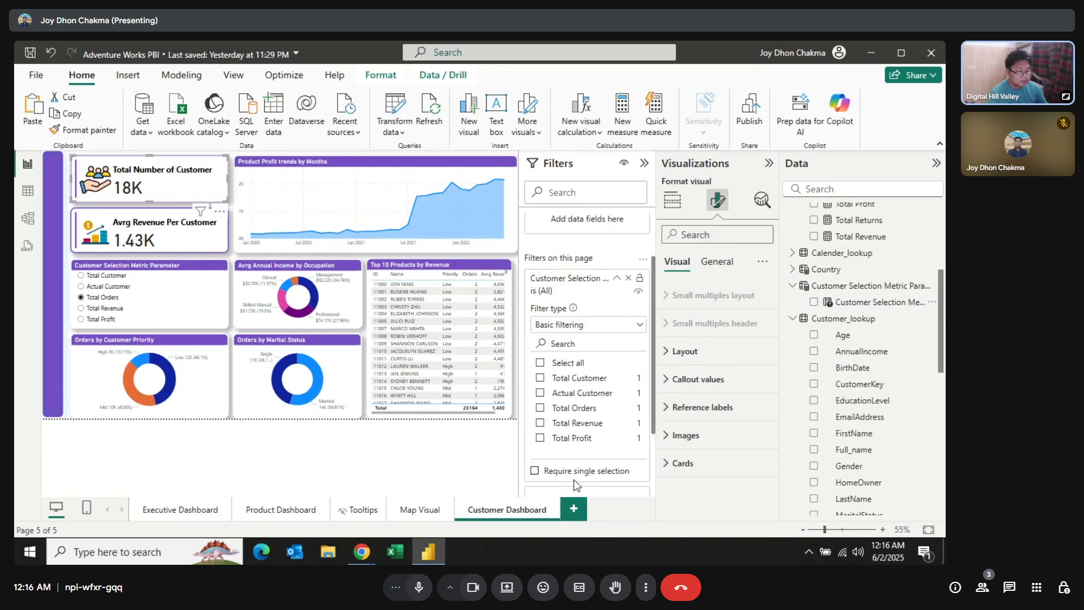
{"action": "left_click", "coordinate": [536, 471]}
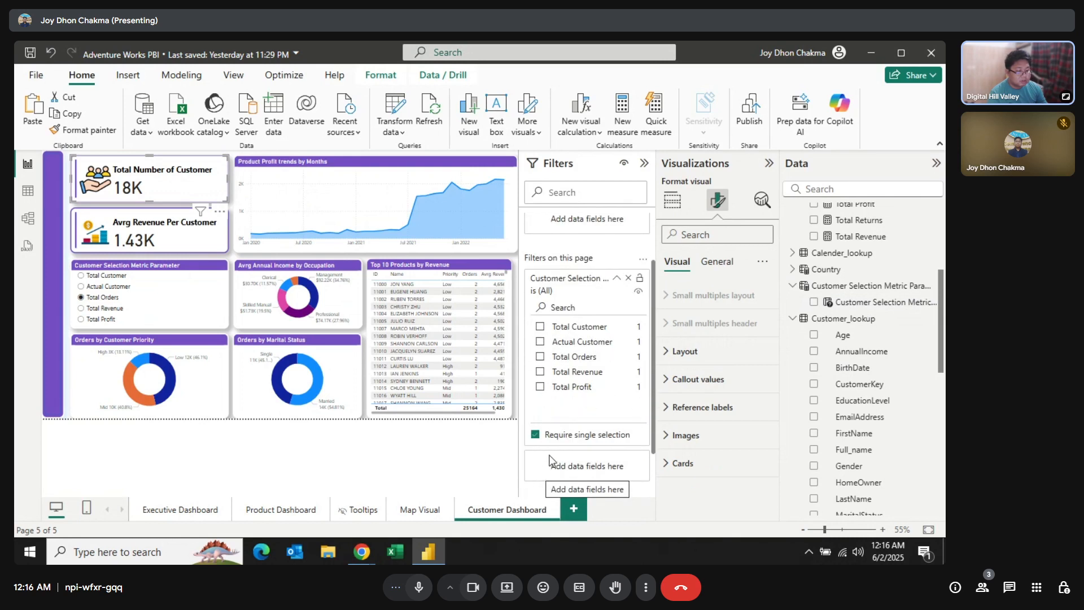
{"action": "left_click", "coordinate": [81, 276]}
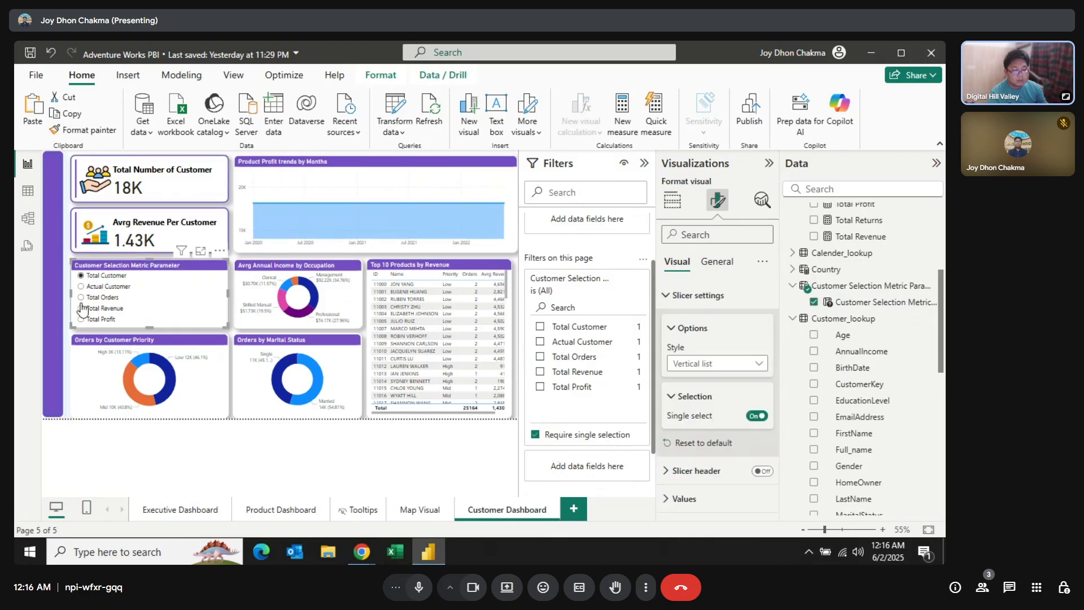
{"action": "left_click", "coordinate": [81, 308]}
Remove the Customer Selection Metric Parameter filter from the Customer Dashboard page.
{"action": "left_click", "coordinate": [149, 188]}
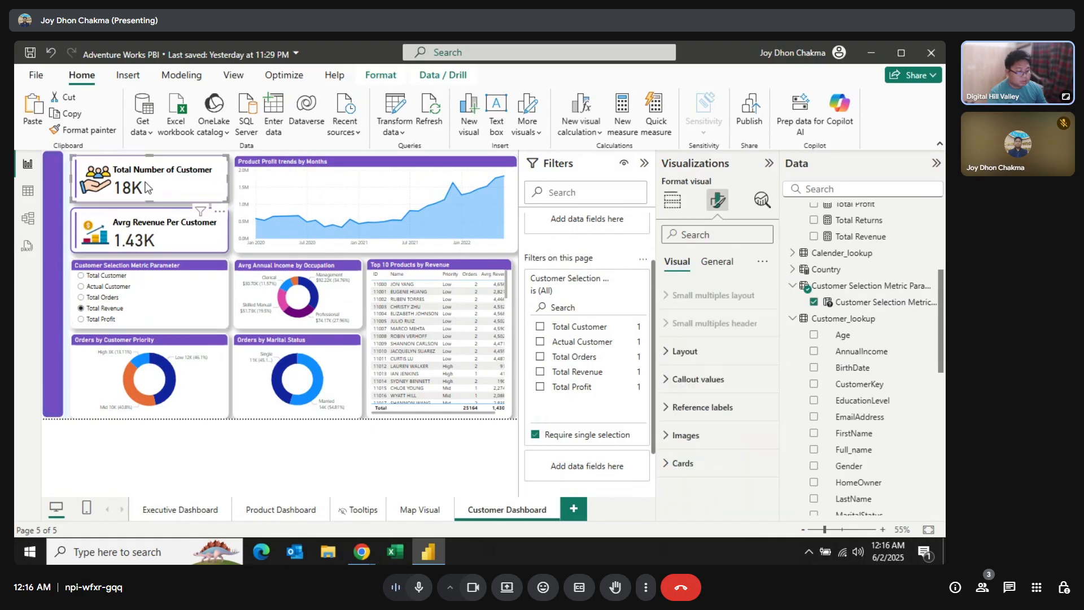
{"action": "scroll", "coordinate": [650, 386], "scroll_direction": "down", "scroll_amount": 2}
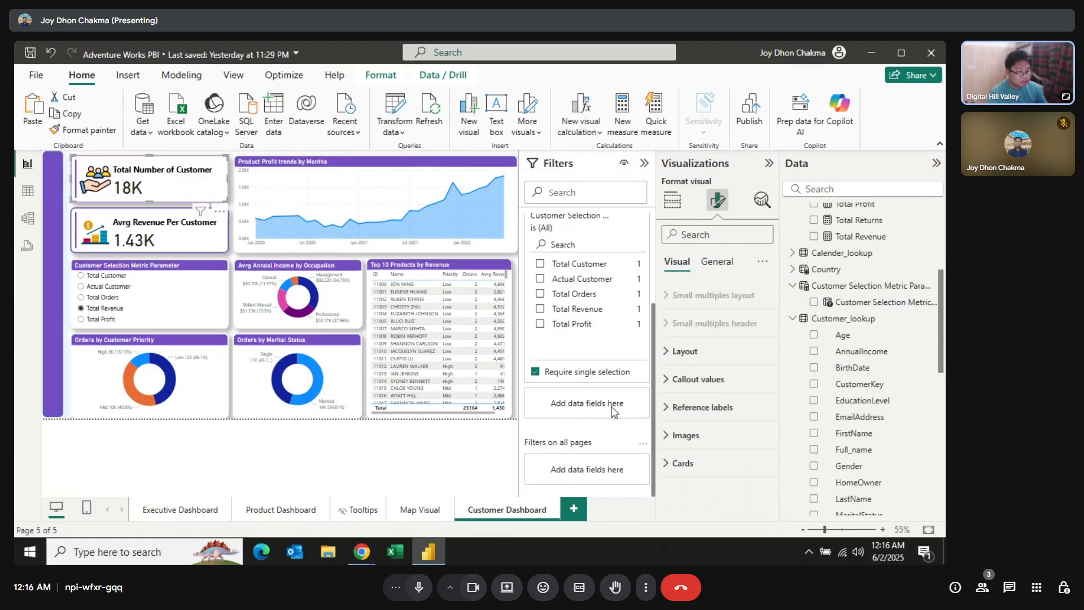
{"action": "scroll", "coordinate": [613, 400], "scroll_direction": "up", "scroll_amount": 1}
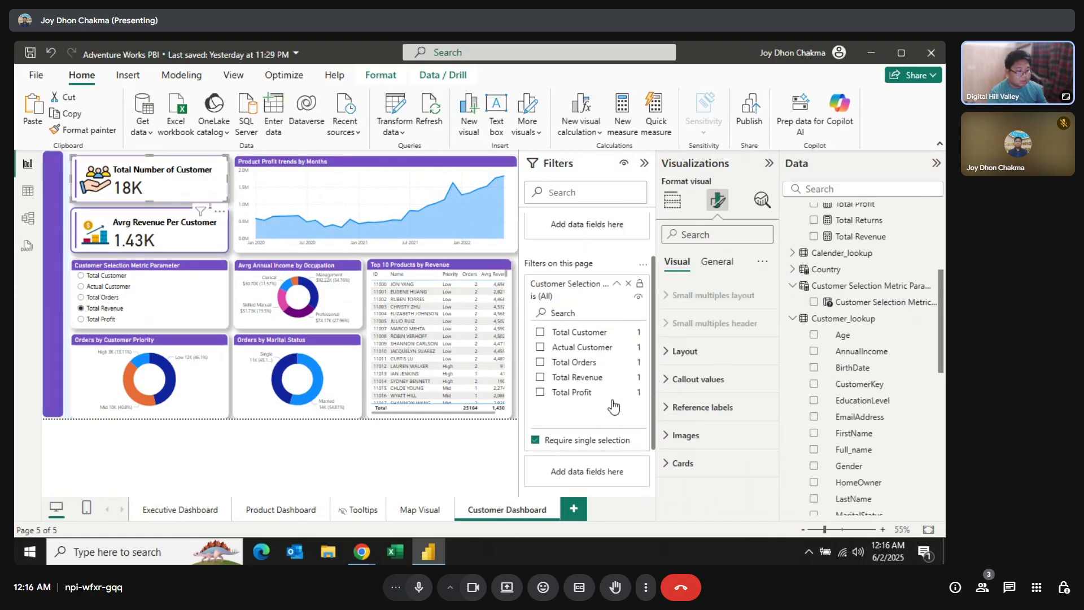
{"action": "left_click", "coordinate": [630, 283]}
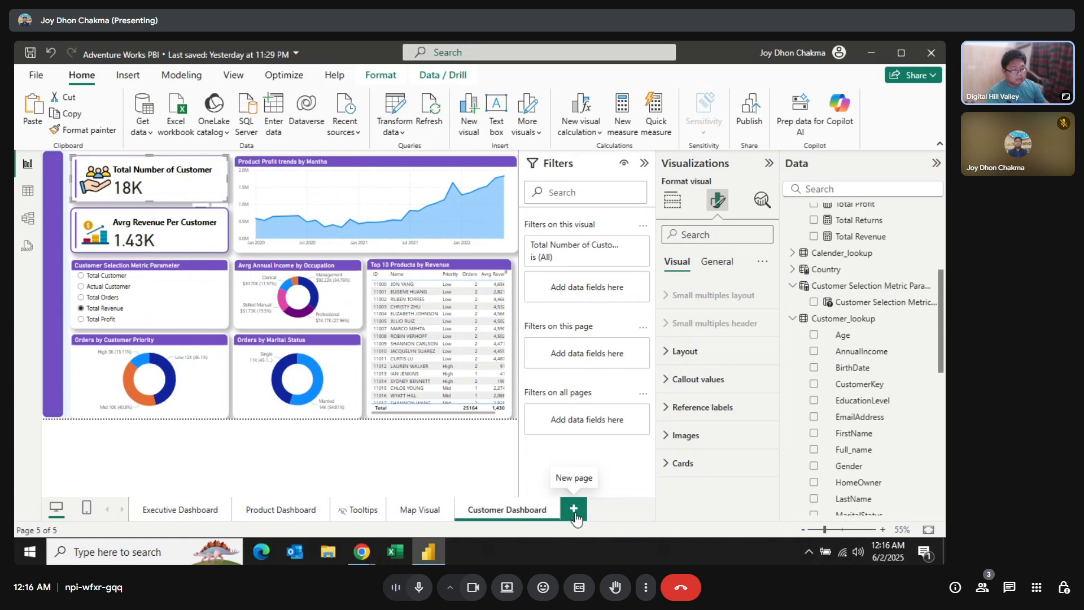
Add a new report page, collapse the filter and visualization panes, and name the page "AI Visual".
{"action": "left_click", "coordinate": [574, 509]}
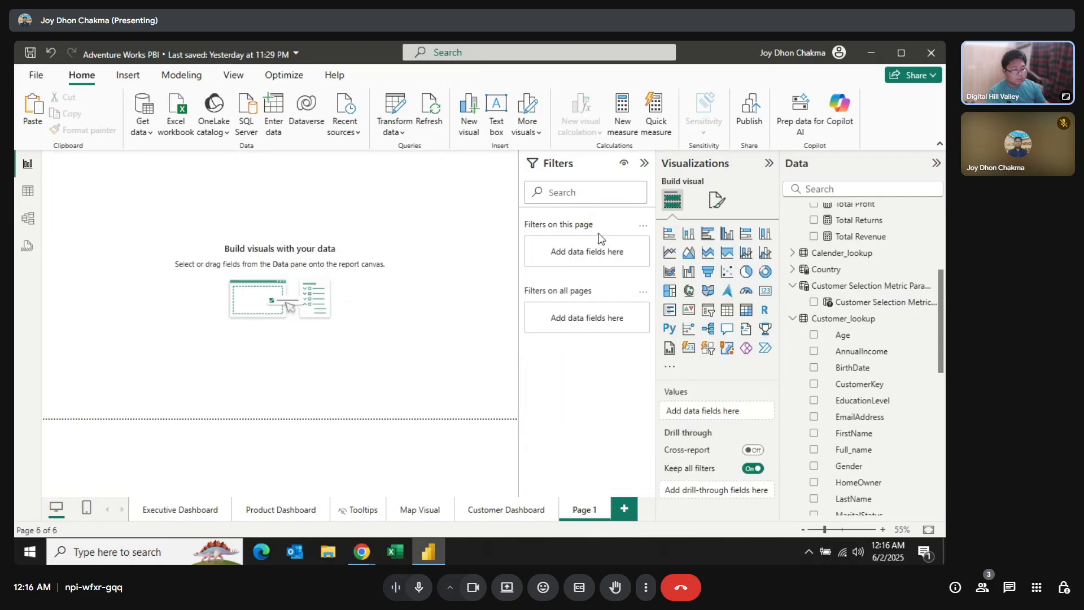
{"action": "left_click", "coordinate": [643, 164]}
{"action": "left_click", "coordinate": [768, 163]}
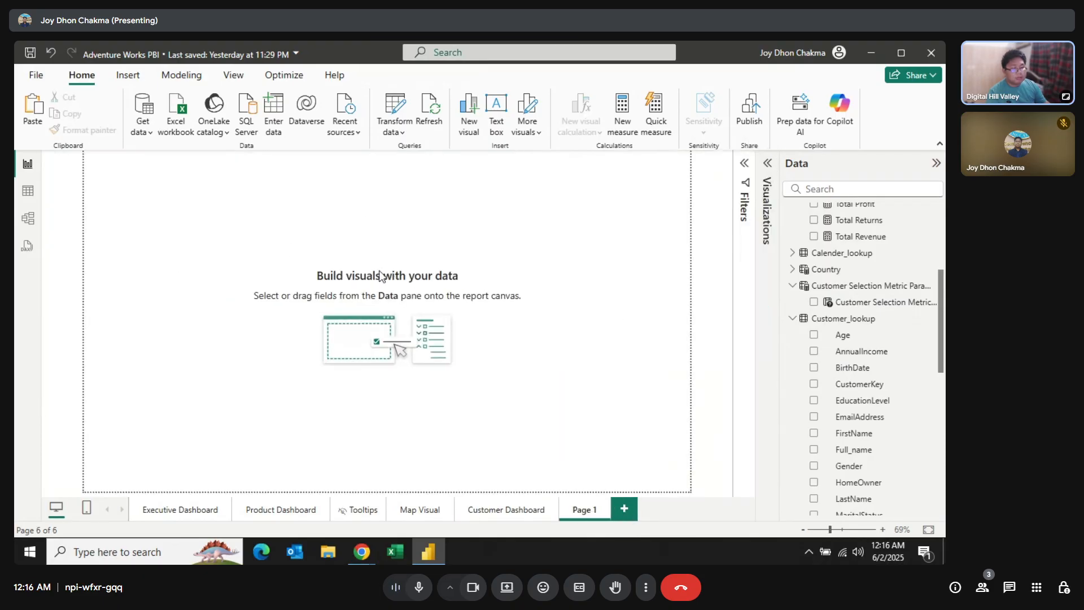
{"action": "double_click", "coordinate": [583, 511]}
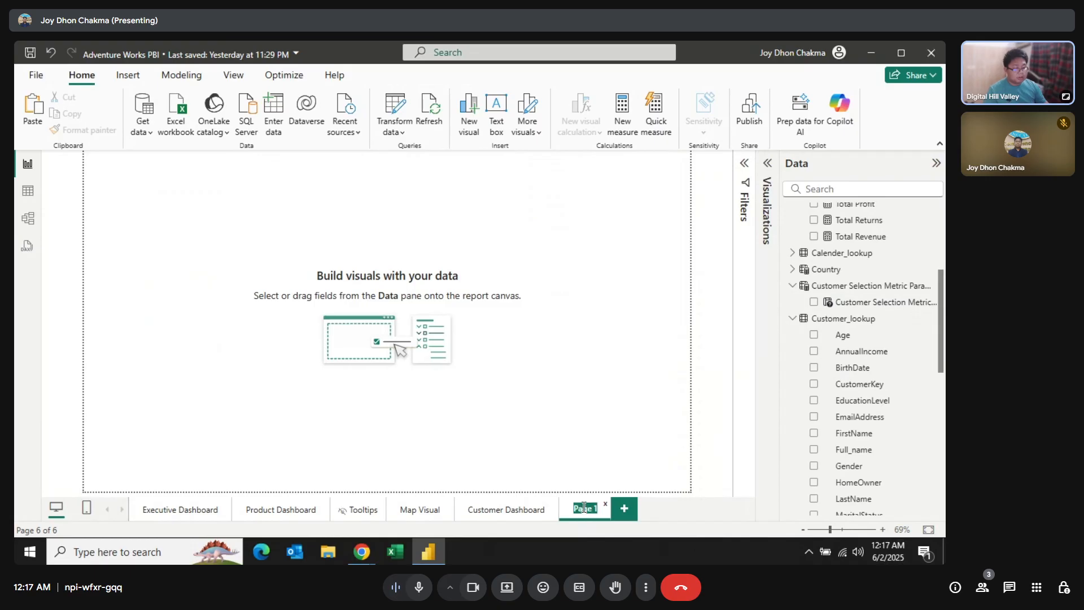
{"action": "type", "text": "AI Vi"}
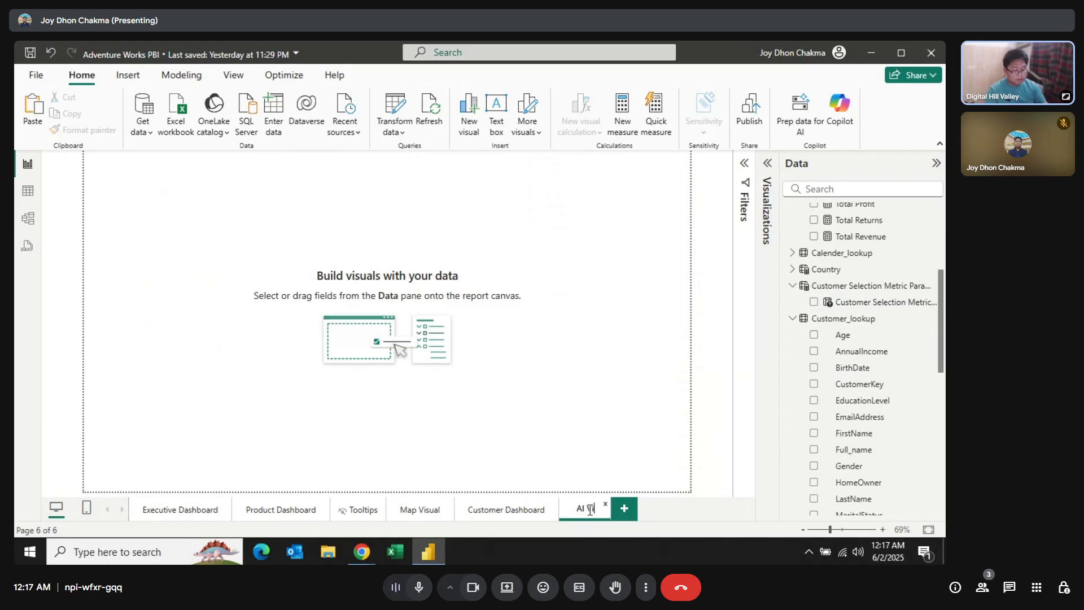
{"action": "key", "text": "Return"}
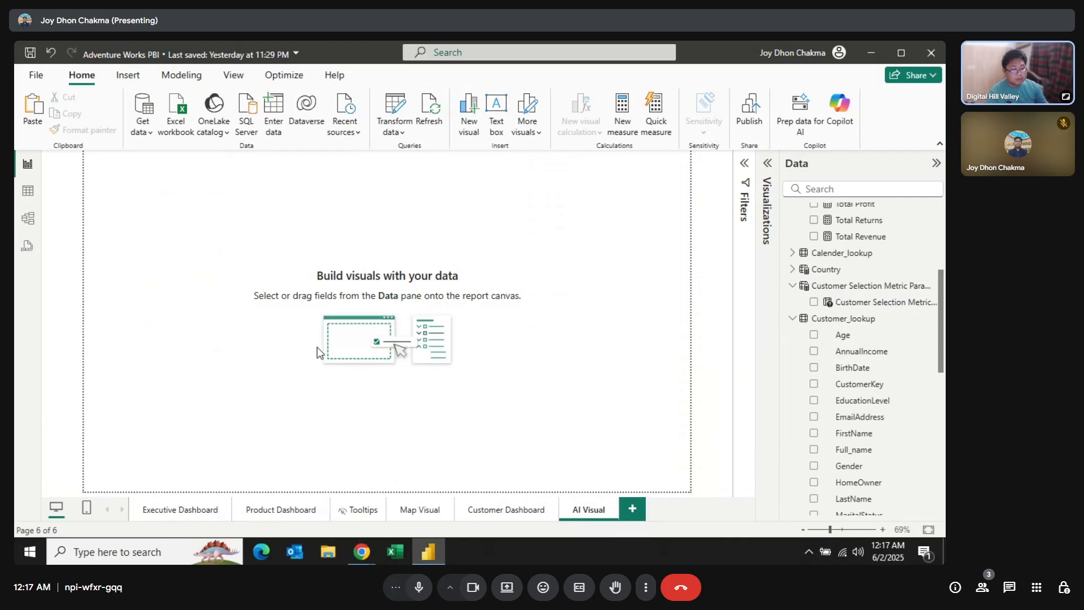
Insert a decomposition tree on the AI Visual page and widen it to roughly three times its width.
{"action": "left_click", "coordinate": [129, 77]}
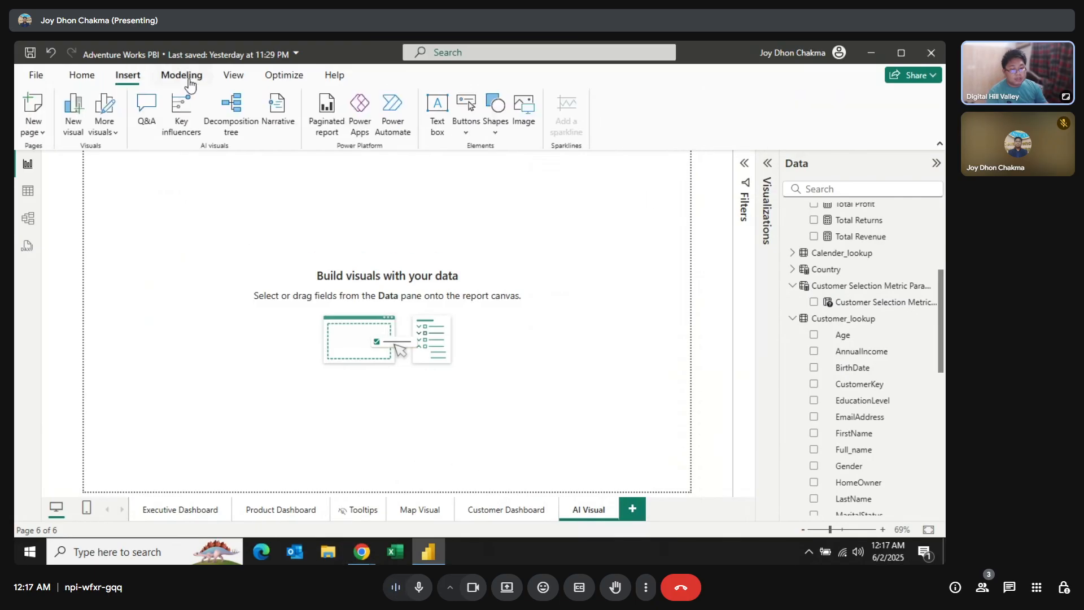
{"action": "left_click", "coordinate": [242, 120]}
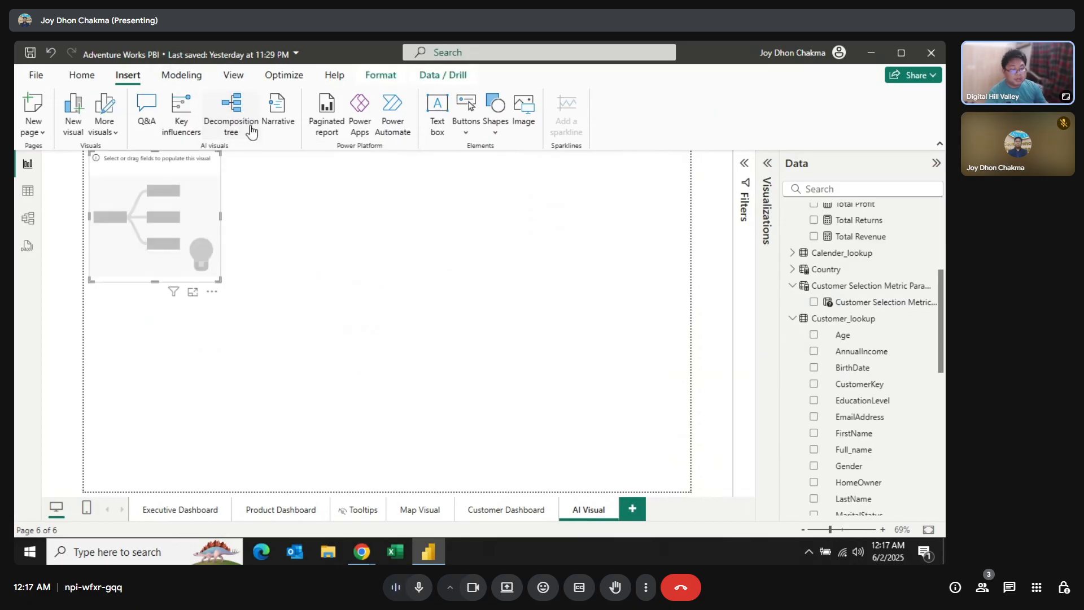
{"action": "left_click_drag", "start_coordinate": [220, 215], "coordinate": [473, 216]}
Set Total Orders as the measure the decomposition tree analyzes.
{"action": "scroll", "coordinate": [858, 350], "scroll_direction": "up", "scroll_amount": 5}
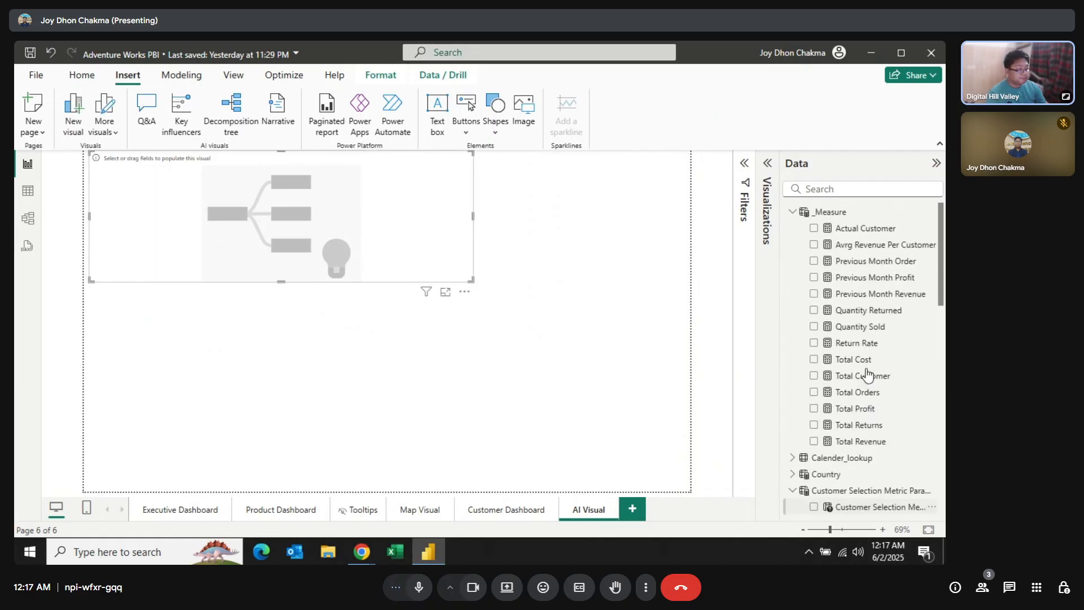
{"action": "scroll", "coordinate": [868, 374], "scroll_direction": "down", "scroll_amount": 4}
{"action": "scroll", "coordinate": [868, 374], "scroll_direction": "down", "scroll_amount": 2}
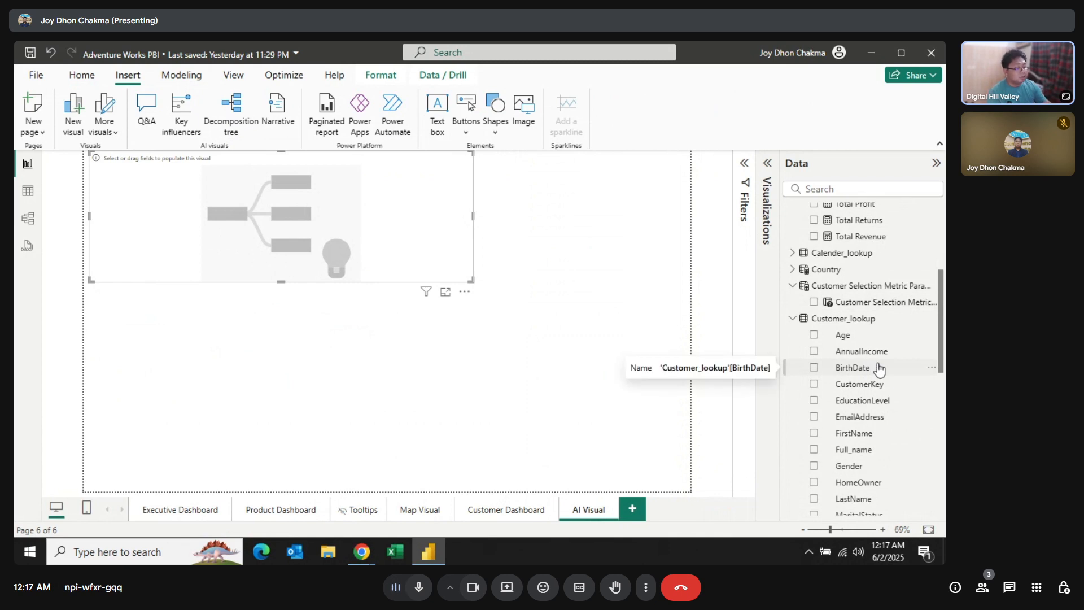
{"action": "left_click", "coordinate": [766, 166]}
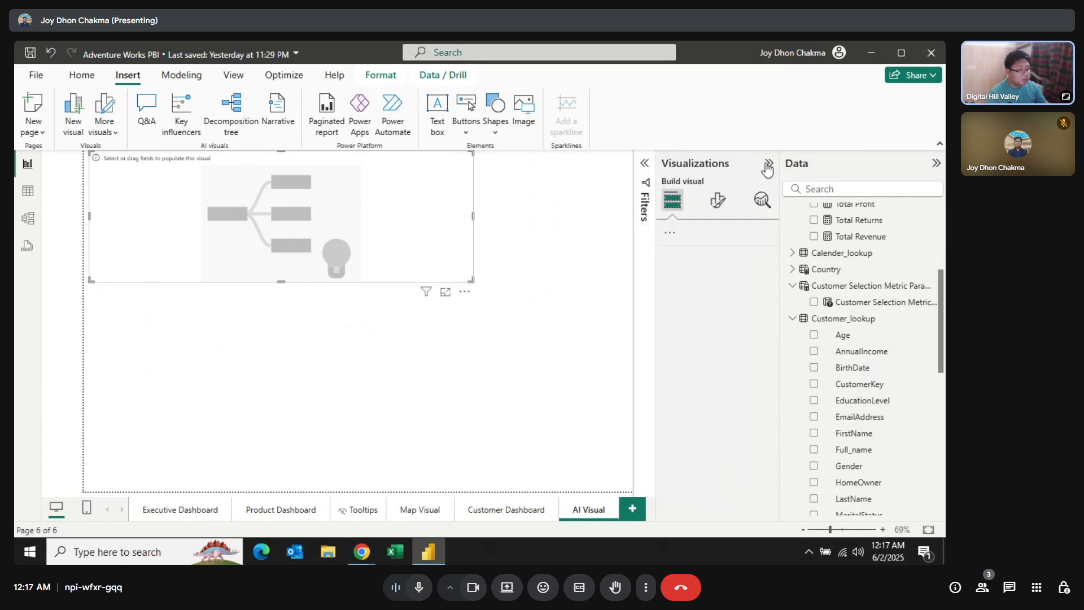
{"action": "scroll", "coordinate": [882, 373], "scroll_direction": "up", "scroll_amount": 3}
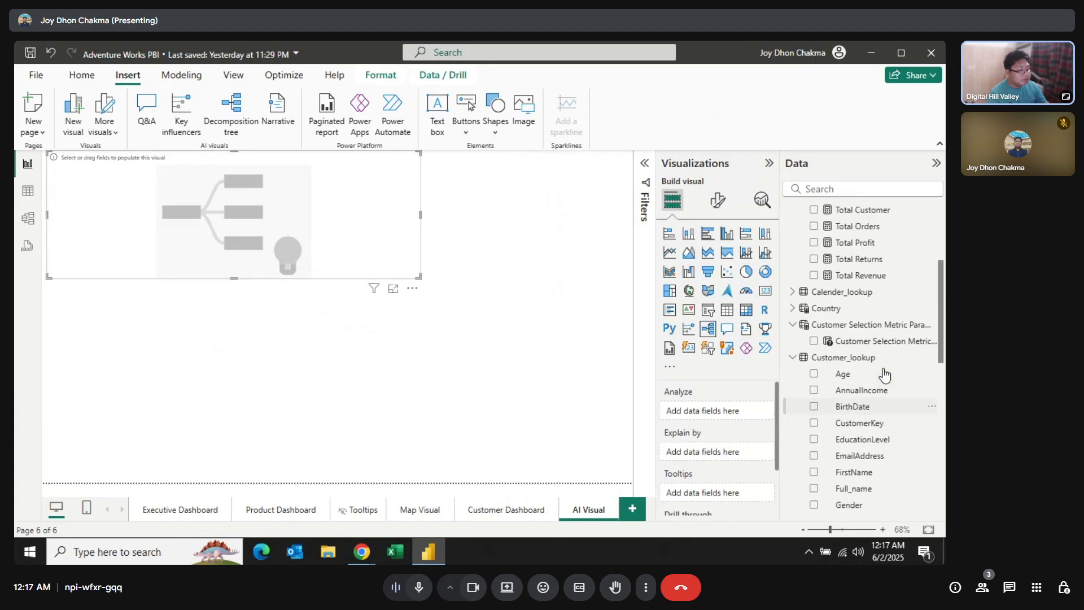
{"action": "left_click_drag", "start_coordinate": [874, 331], "coordinate": [734, 412]}
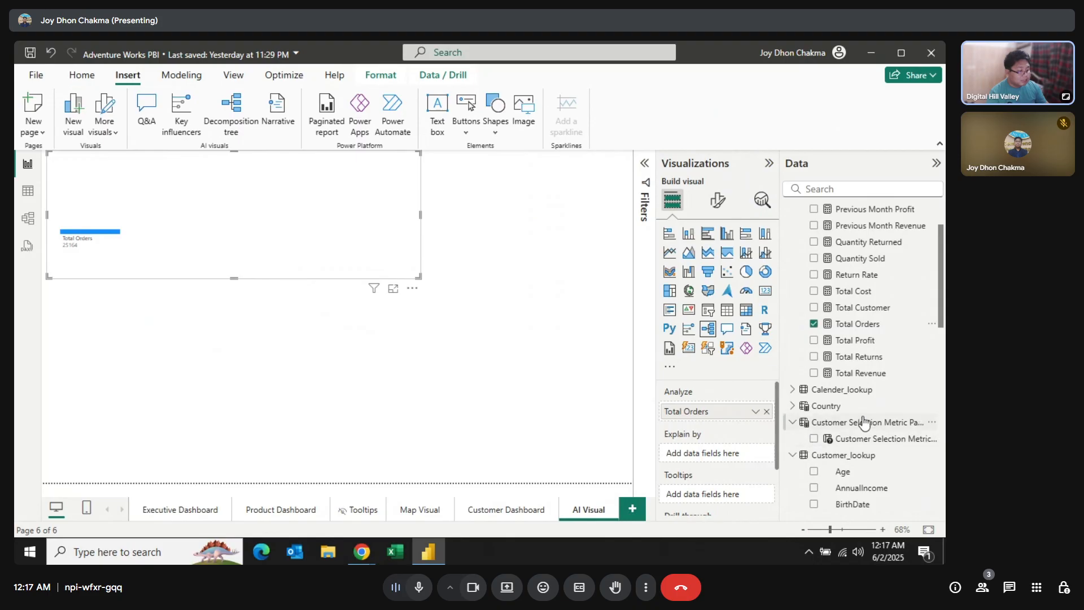
Add AnnualIncome and Gender from Customer_lookup as the decomposition tree's Explain by fields.
{"action": "scroll", "coordinate": [861, 421], "scroll_direction": "down", "scroll_amount": 3}
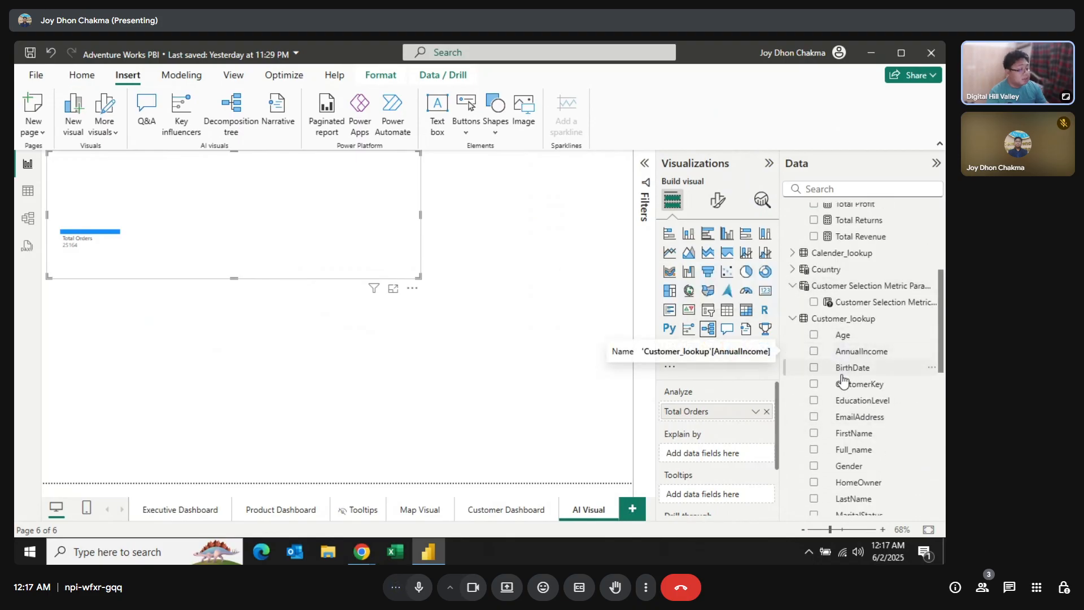
{"action": "left_click_drag", "start_coordinate": [852, 362], "coordinate": [728, 455]}
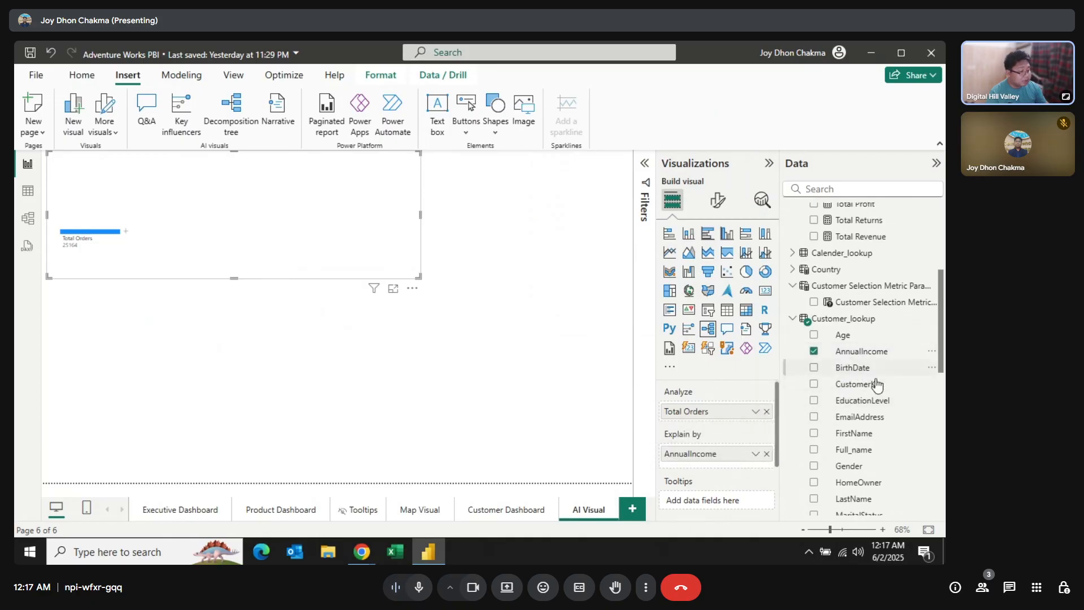
{"action": "scroll", "coordinate": [873, 434], "scroll_direction": "down", "scroll_amount": 2}
{"action": "left_click_drag", "start_coordinate": [864, 398], "coordinate": [726, 463]}
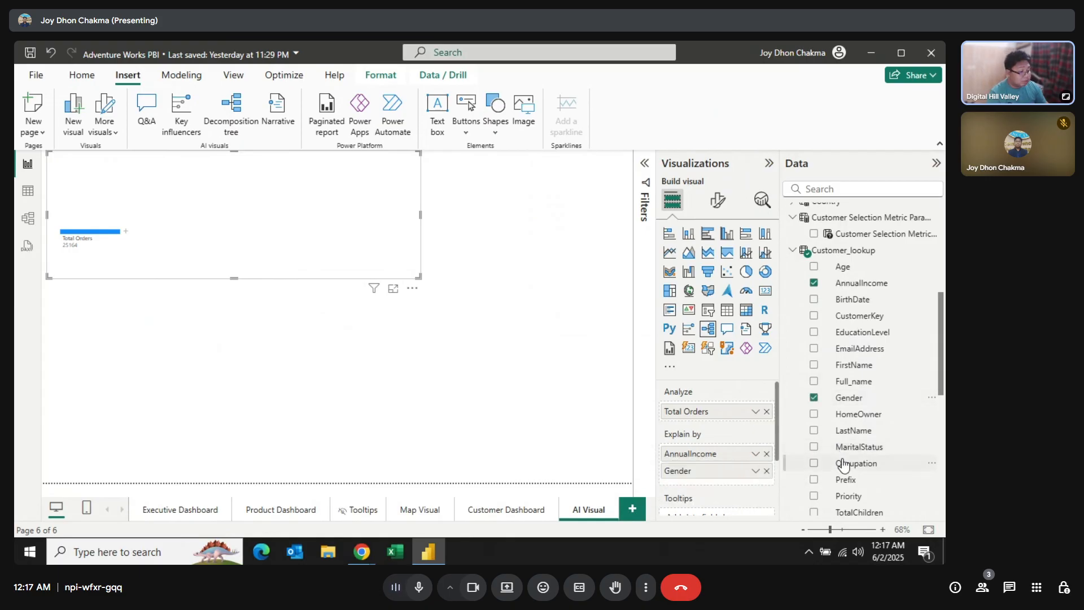
Add EducationLevel from Customer_lookup as the decomposition tree's third Explain by field.
{"action": "scroll", "coordinate": [844, 464], "scroll_direction": "down", "scroll_amount": 3}
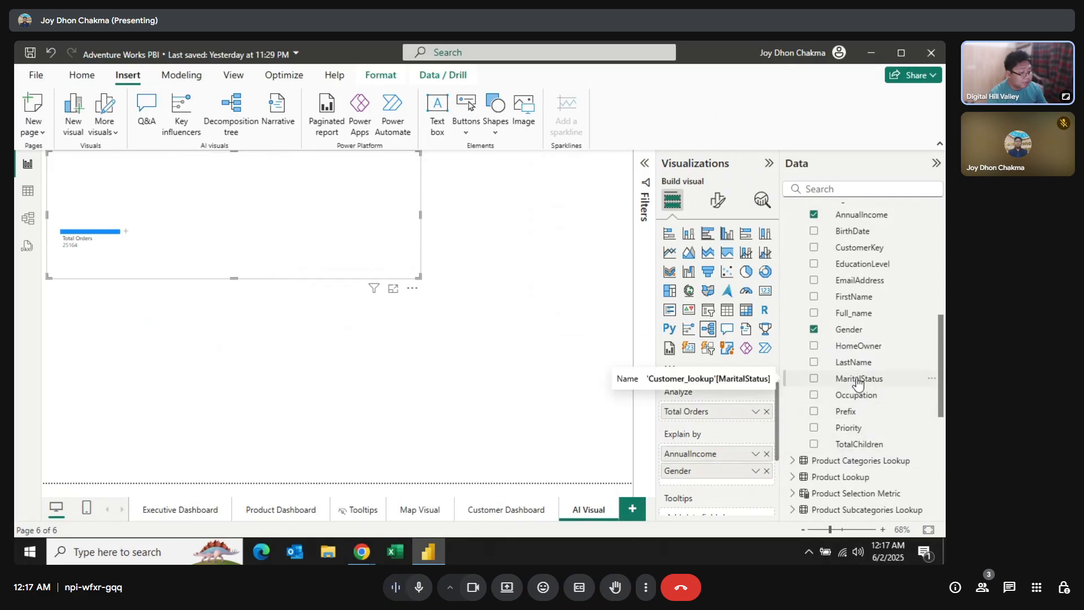
{"action": "scroll", "coordinate": [862, 394], "scroll_direction": "up", "scroll_amount": 3}
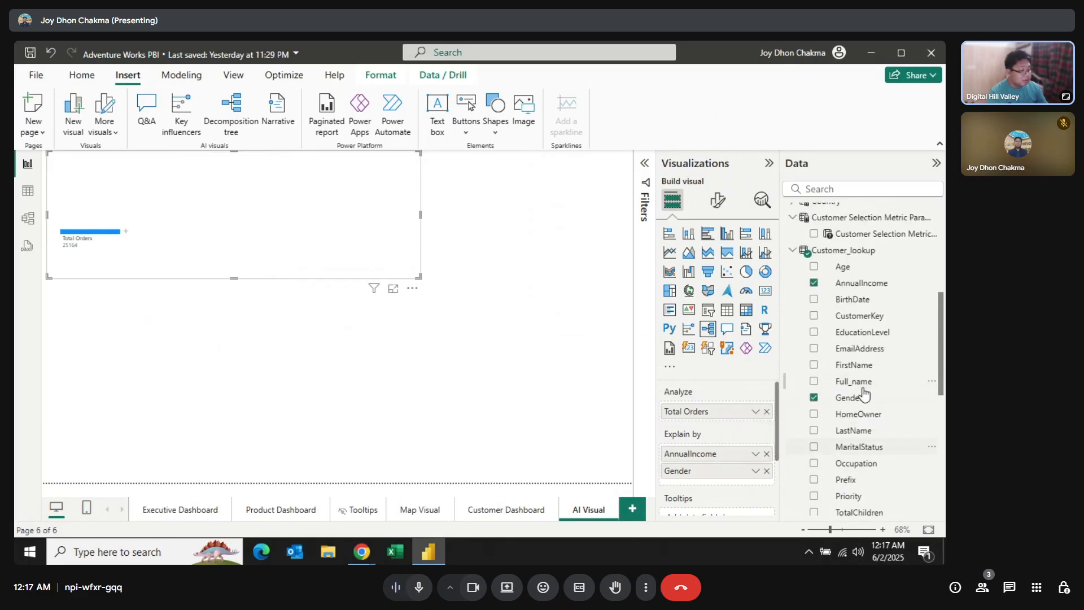
{"action": "left_click_drag", "start_coordinate": [859, 333], "coordinate": [706, 474]}
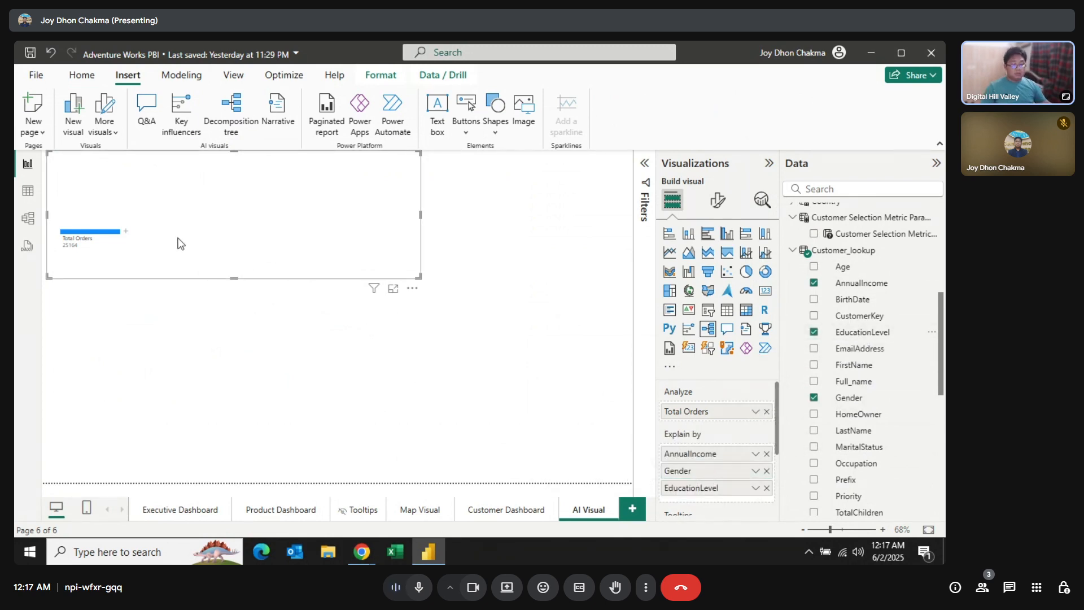
Expand Total Orders by High value, then split M by AnnualIncome and the $60,000.00 node by EducationLevel.
{"action": "left_click", "coordinate": [125, 231]}
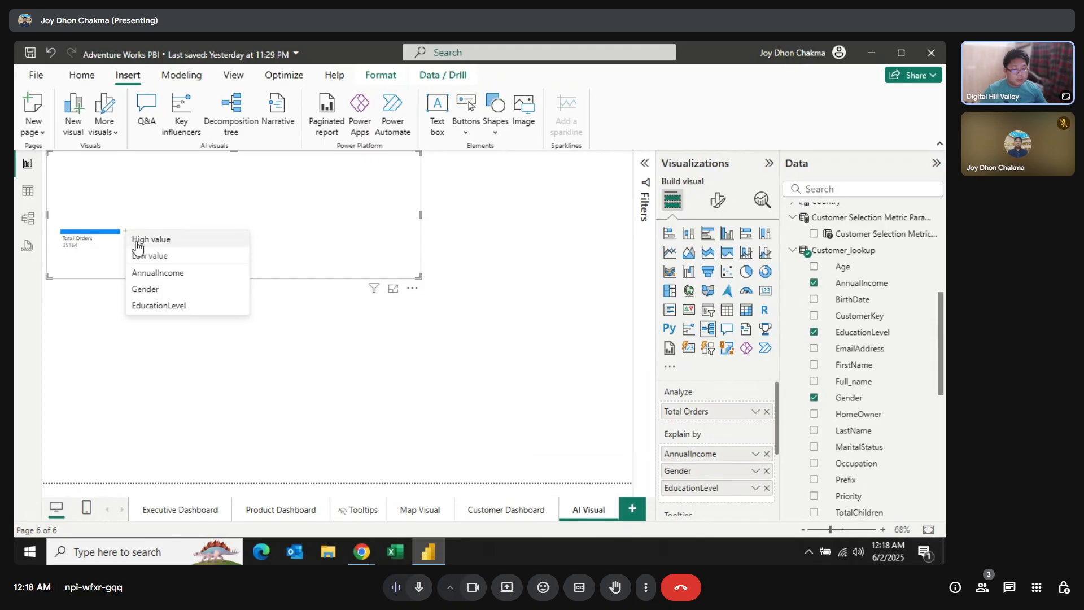
{"action": "left_click", "coordinate": [136, 243]}
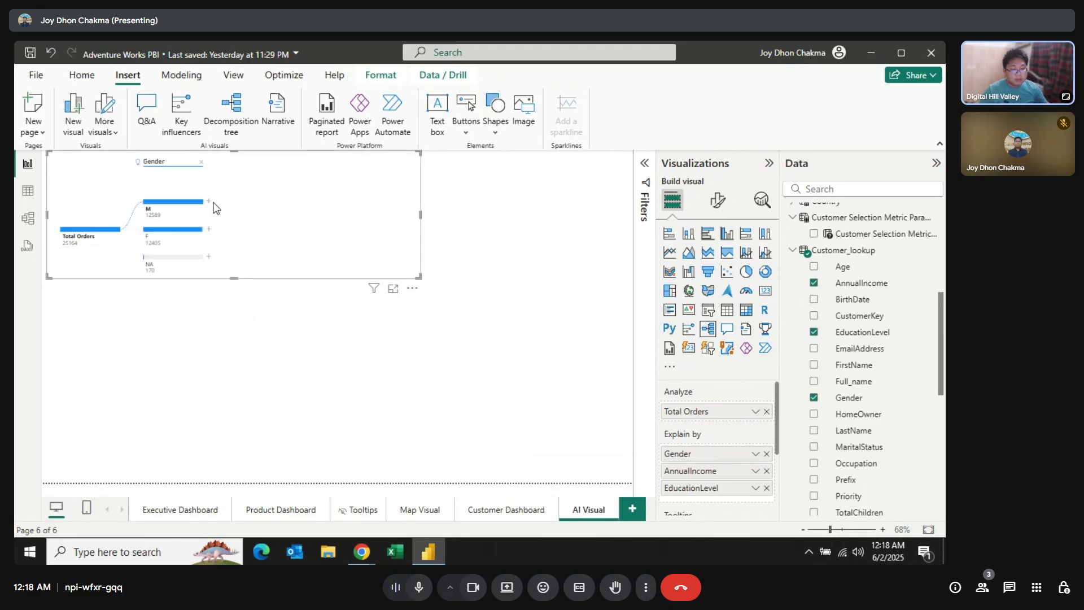
{"action": "left_click", "coordinate": [209, 201]}
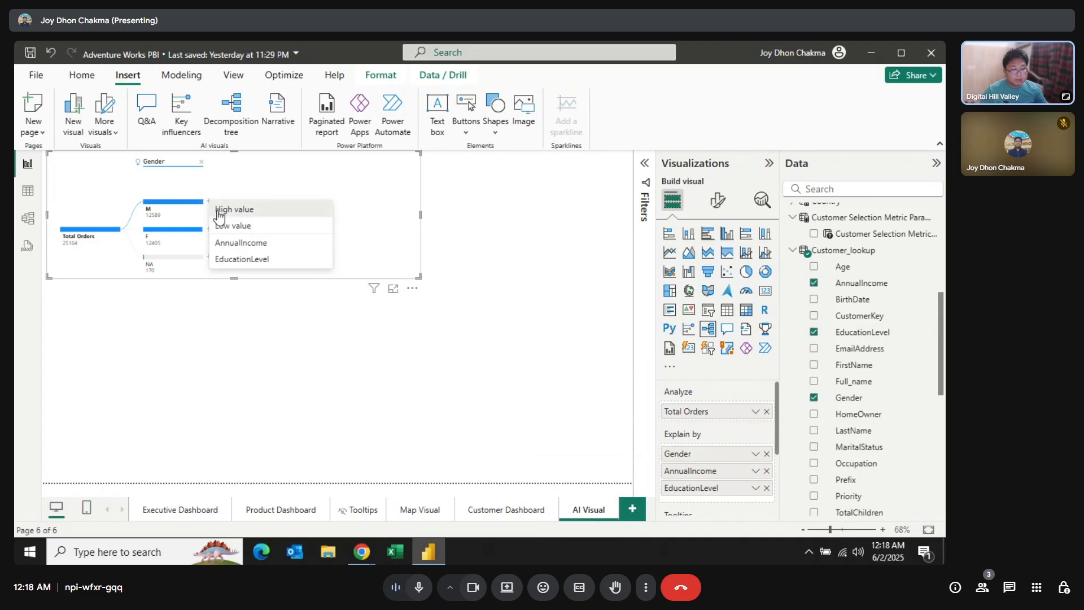
{"action": "left_click", "coordinate": [222, 244]}
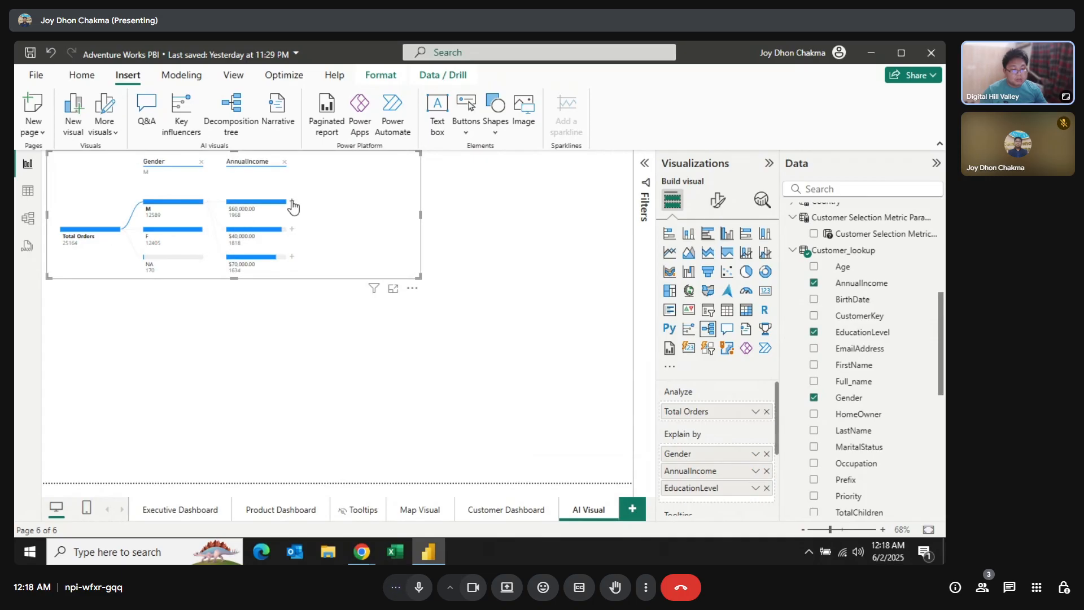
{"action": "left_click", "coordinate": [292, 201]}
{"action": "left_click", "coordinate": [320, 246]}
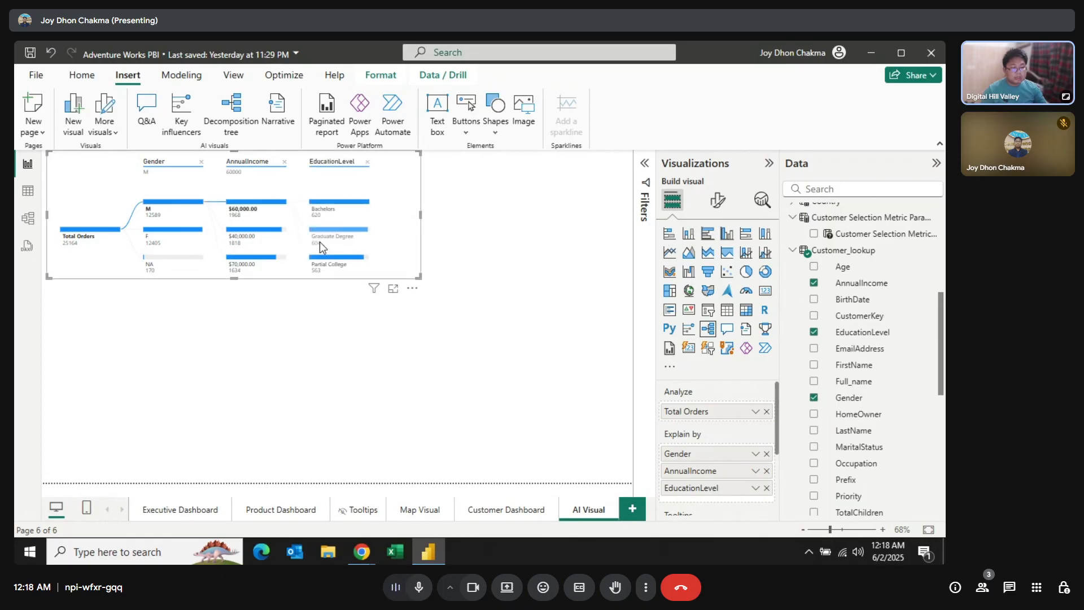
Turn on the decomposition tree's title with the text "Total Order Analysis by Annual Income, Education Level and Gender".
{"action": "left_click", "coordinate": [715, 209]}
{"action": "left_click", "coordinate": [723, 264]}
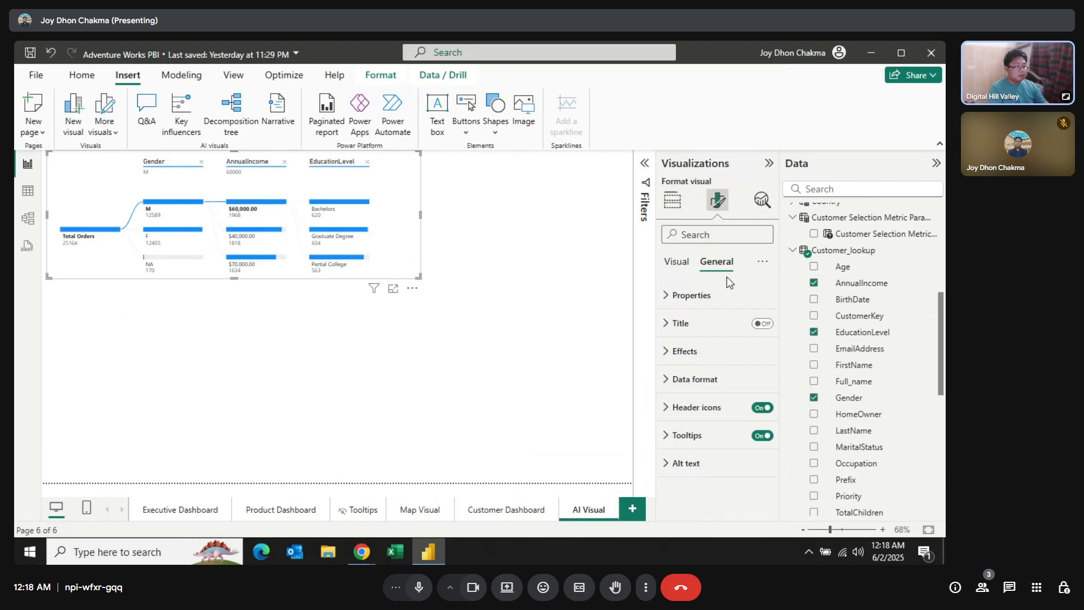
{"action": "left_click", "coordinate": [759, 323]}
{"action": "left_click", "coordinate": [683, 323]}
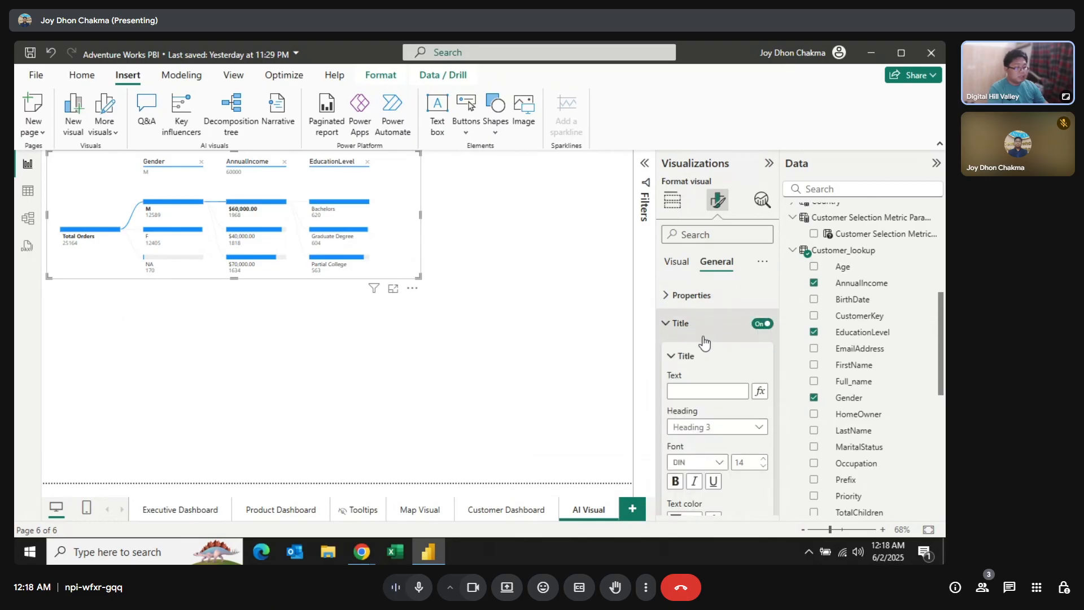
{"action": "left_click", "coordinate": [701, 391]}
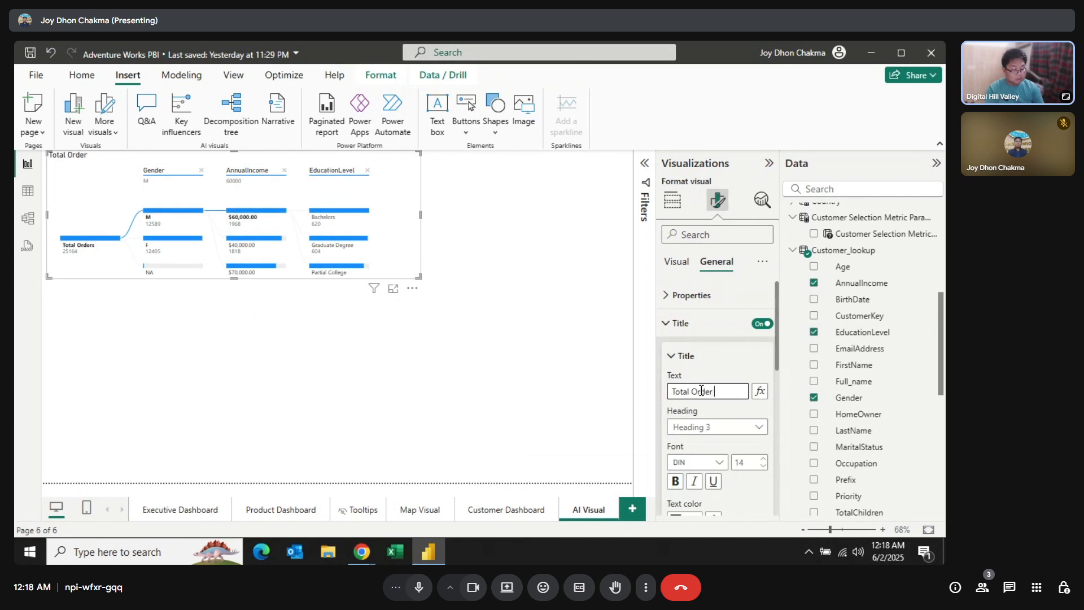
{"action": "type", "text": "is by Ann"}
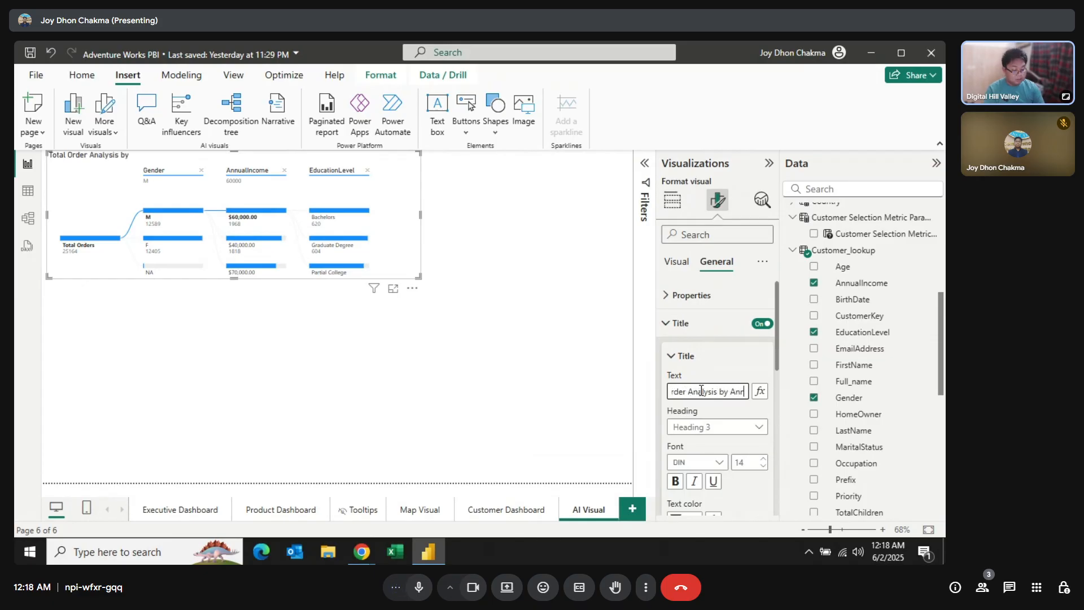
{"action": "type", "text": "ual Income"}
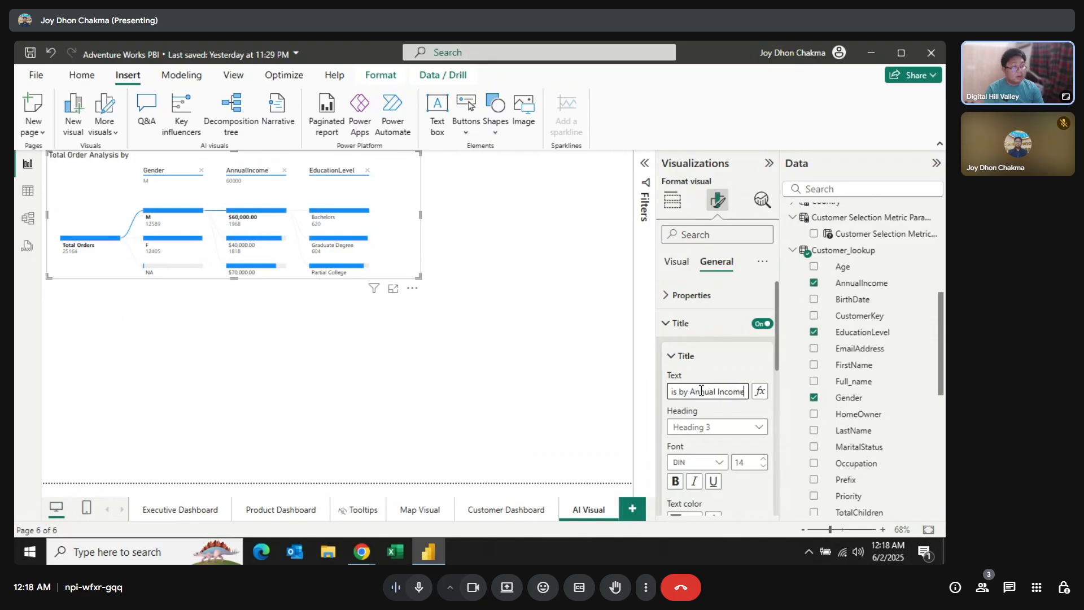
{"action": "type", "text": ", Edu"}
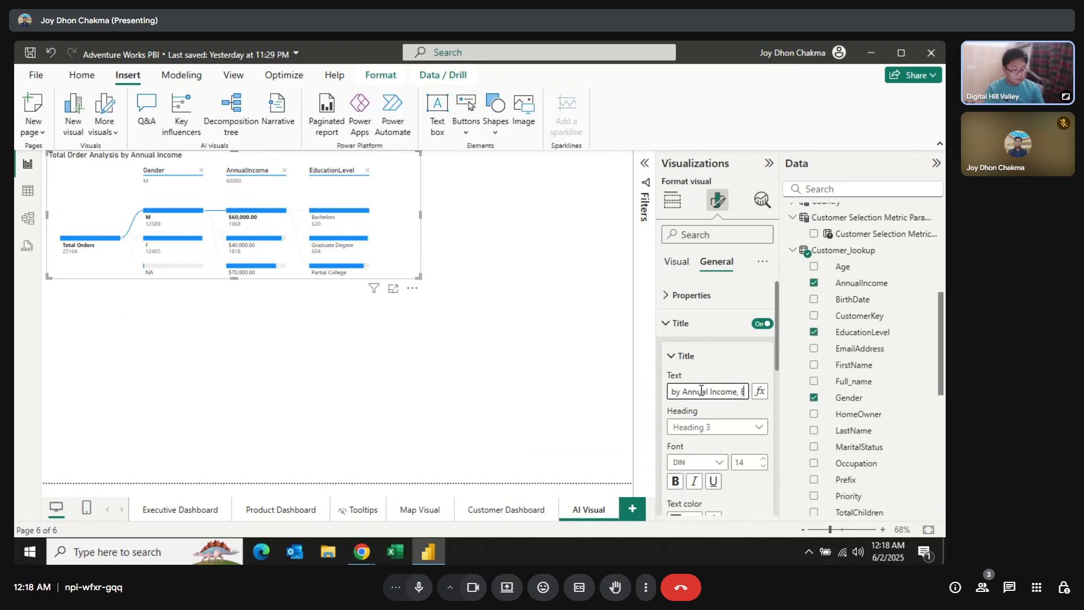
{"action": "type", "text": " Level and A"}
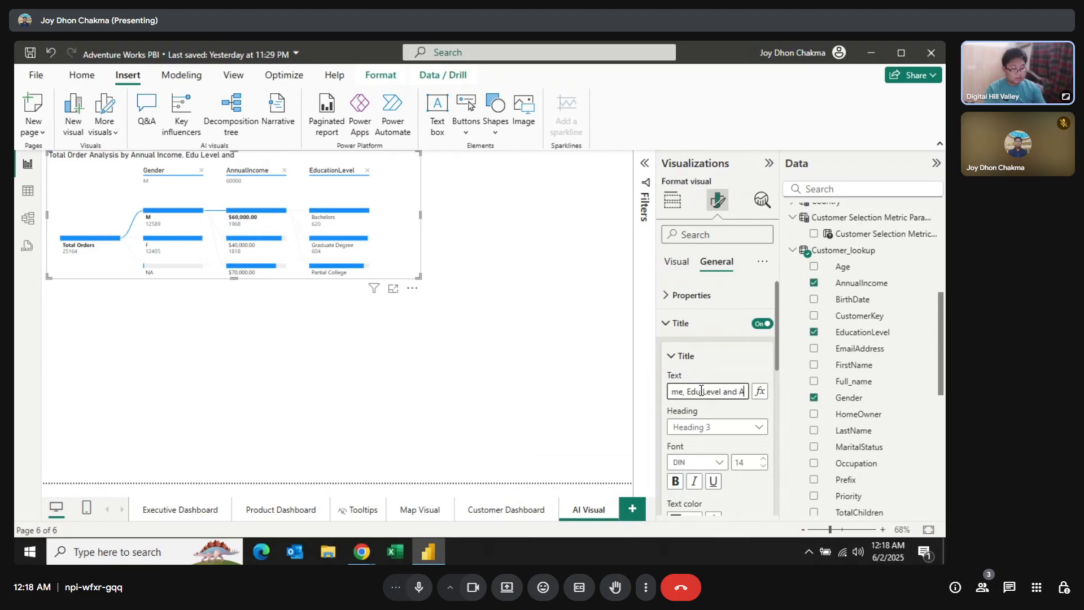
{"action": "key", "text": "BackSpace"}
{"action": "key", "text": "BackSpace"}
{"action": "key", "text": "BackSpace"}
{"action": "key", "text": "BackSpace"}
{"action": "key", "text": "BackSpace"}
{"action": "key", "text": "BackSpace"}
{"action": "key", "text": "BackSpace"}
{"action": "key", "text": "BackSpace"}
{"action": "key", "text": "BackSpace"}
{"action": "key", "text": "BackSpace"}
{"action": "key", "text": "BackSpace"}
{"action": "key", "text": "BackSpace"}
{"action": "key", "text": "BackSpace"}
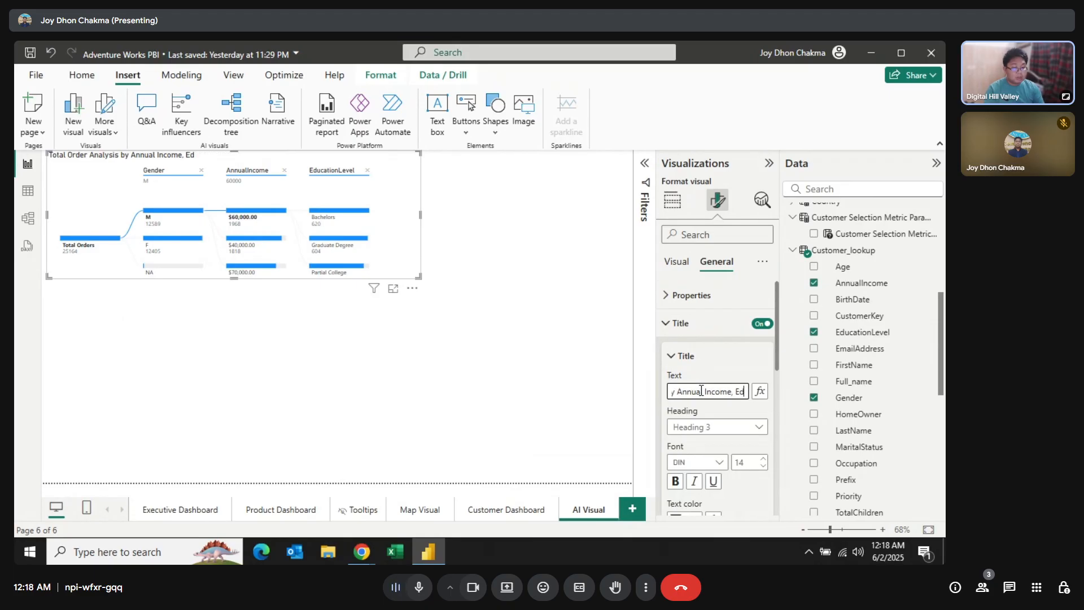
{"action": "key", "text": "BackSpace"}
{"action": "key", "text": "BackSpace"}
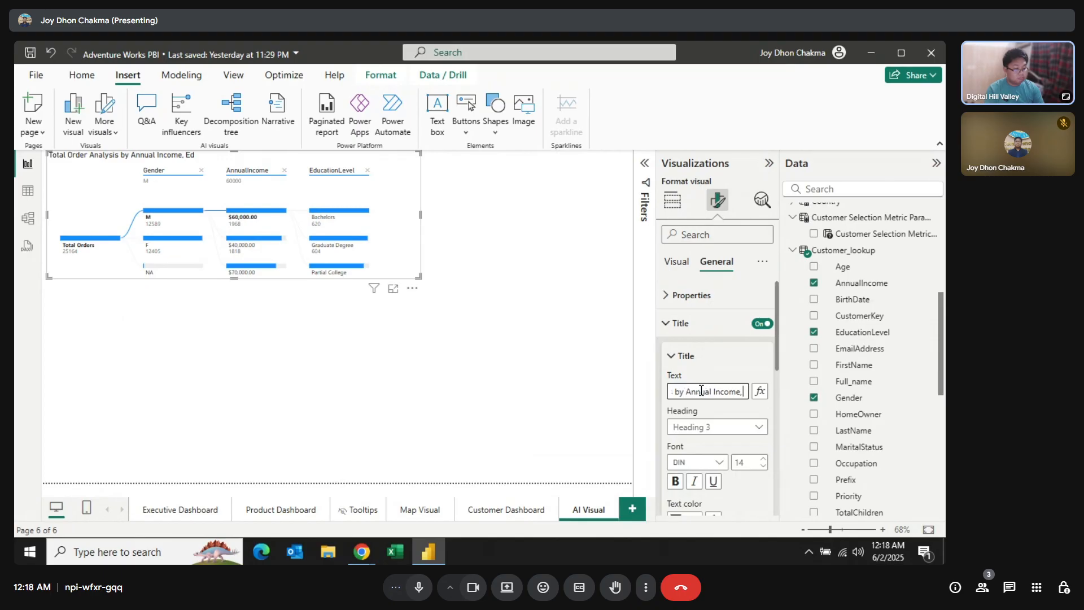
{"action": "type", "text": "Educ"}
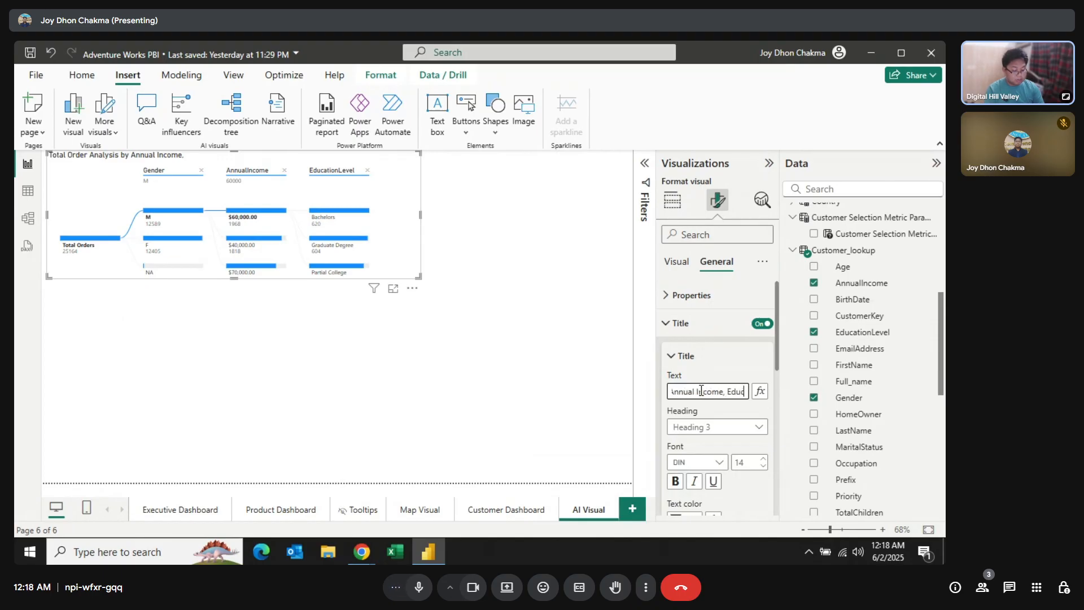
{"action": "type", "text": "ation Level and"}
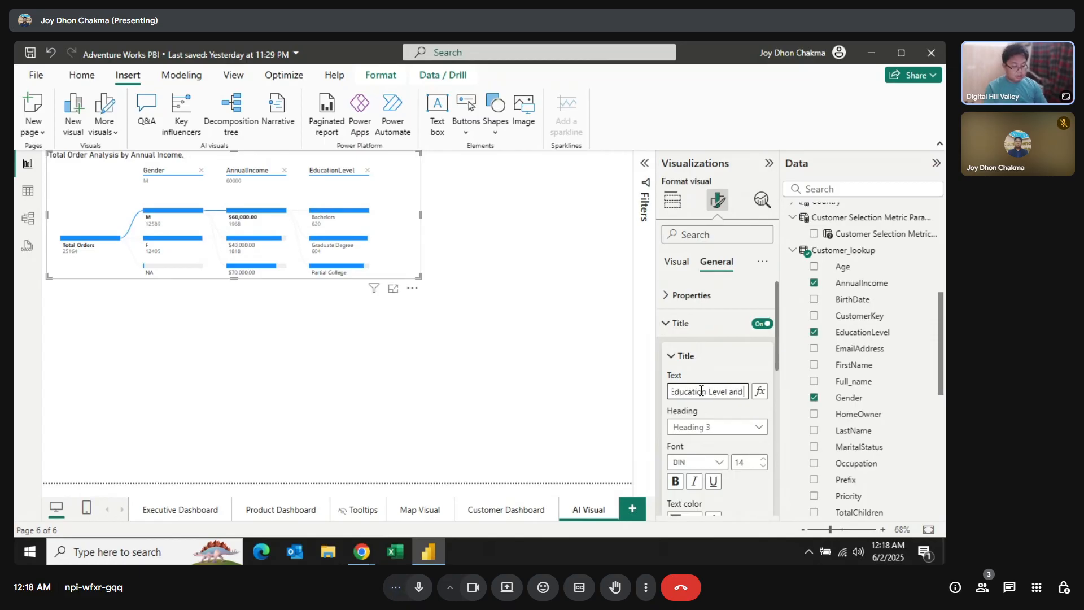
{"action": "type", "text": " Gender"}
{"action": "key", "text": "Return"}
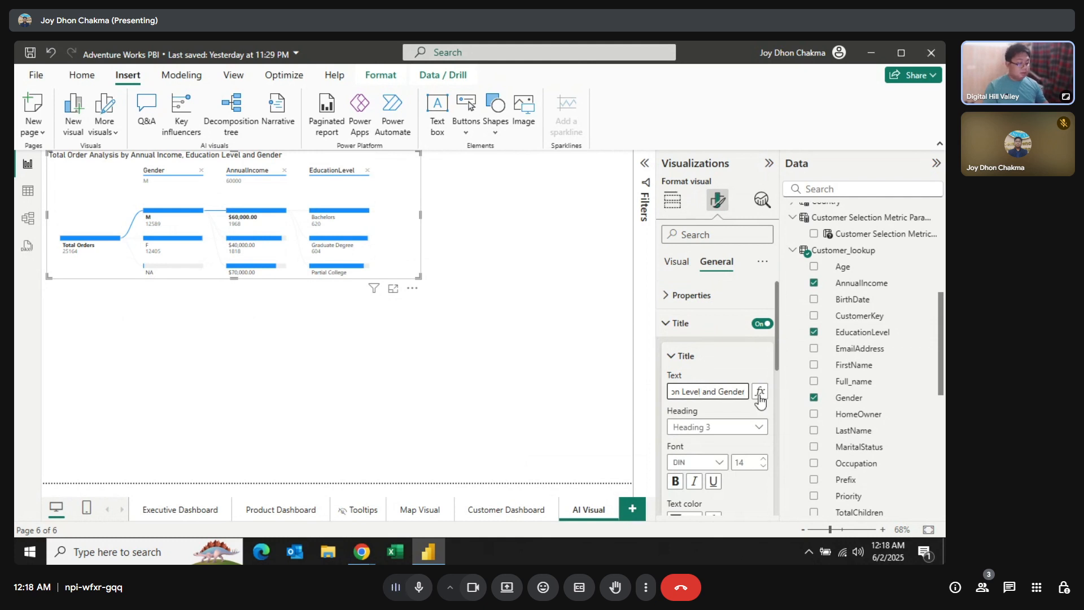
Set the decomposition tree title's text color to white and its background color to purple.
{"action": "scroll", "coordinate": [737, 424], "scroll_direction": "down", "scroll_amount": 1}
{"action": "scroll", "coordinate": [737, 425], "scroll_direction": "down", "scroll_amount": 1}
{"action": "left_click", "coordinate": [695, 383]}
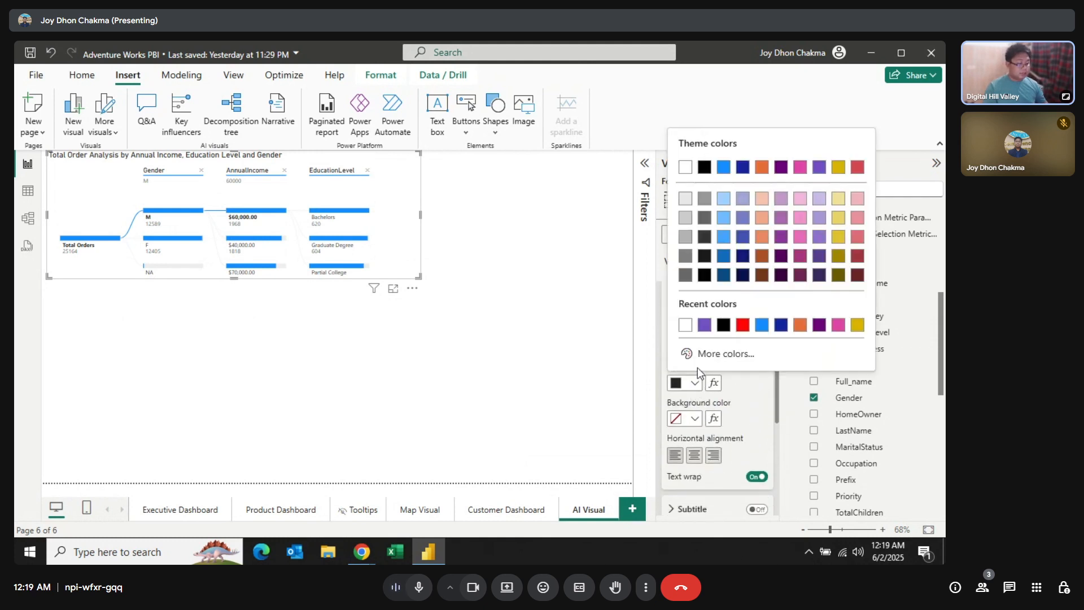
{"action": "left_click", "coordinate": [684, 326]}
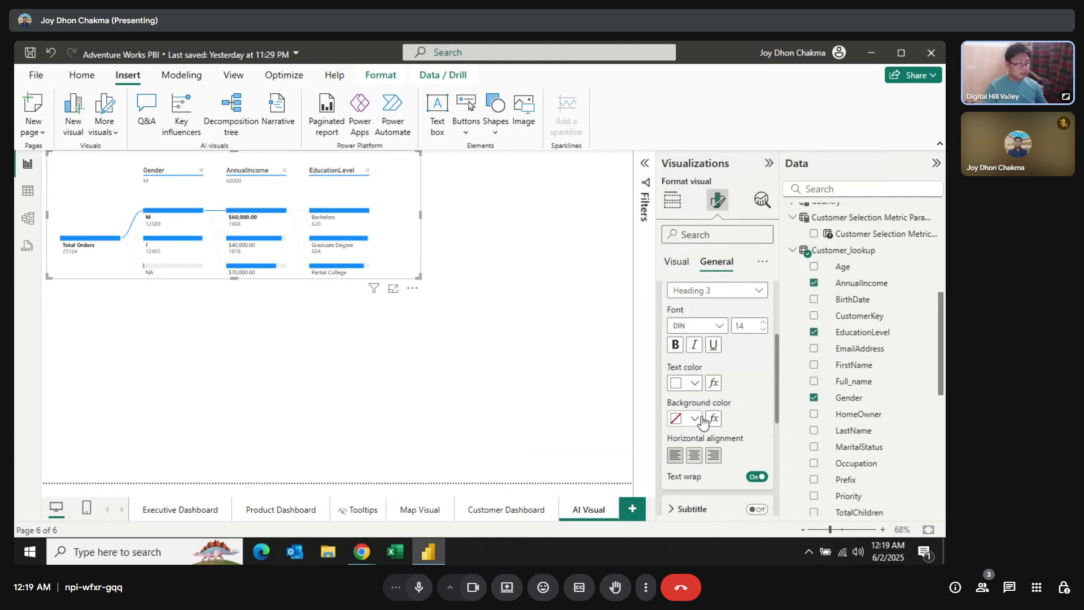
{"action": "left_click", "coordinate": [695, 418]}
{"action": "left_click", "coordinate": [705, 328]}
Turn on the visual border and shadow effects for the decomposition tree.
{"action": "scroll", "coordinate": [720, 411], "scroll_direction": "down", "scroll_amount": 1}
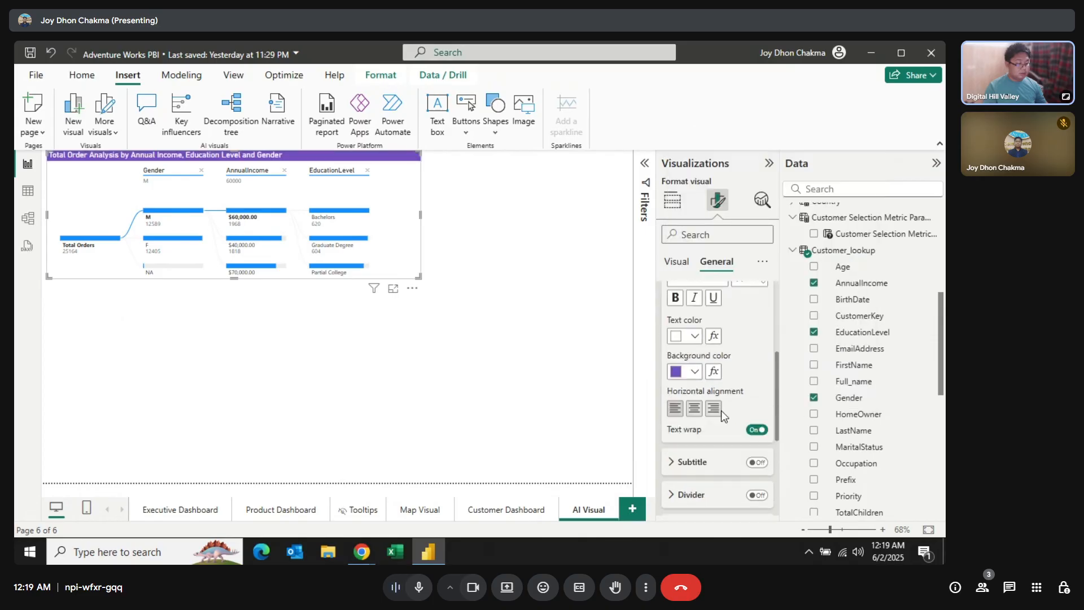
{"action": "scroll", "coordinate": [721, 421], "scroll_direction": "down", "scroll_amount": 1}
{"action": "left_click", "coordinate": [711, 429]}
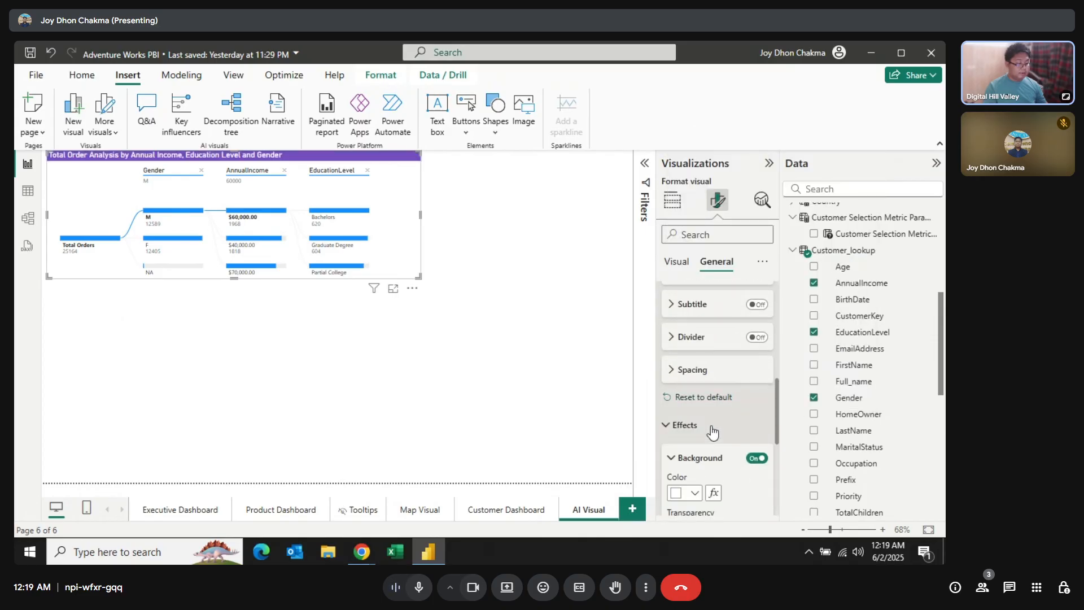
{"action": "scroll", "coordinate": [717, 433], "scroll_direction": "down", "scroll_amount": 2}
{"action": "scroll", "coordinate": [721, 438], "scroll_direction": "down", "scroll_amount": 1}
{"action": "left_click", "coordinate": [757, 373]}
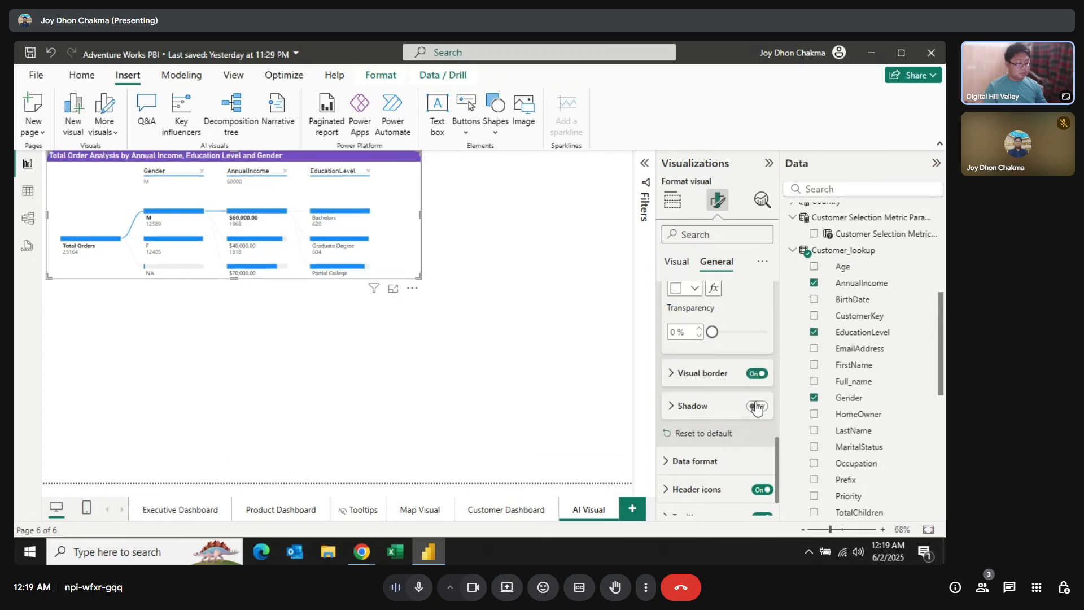
{"action": "left_click", "coordinate": [754, 406]}
Set the decomposition tree's border color to white with 14 px rounded corners.
{"action": "left_click", "coordinate": [686, 373]}
{"action": "left_click", "coordinate": [695, 408]}
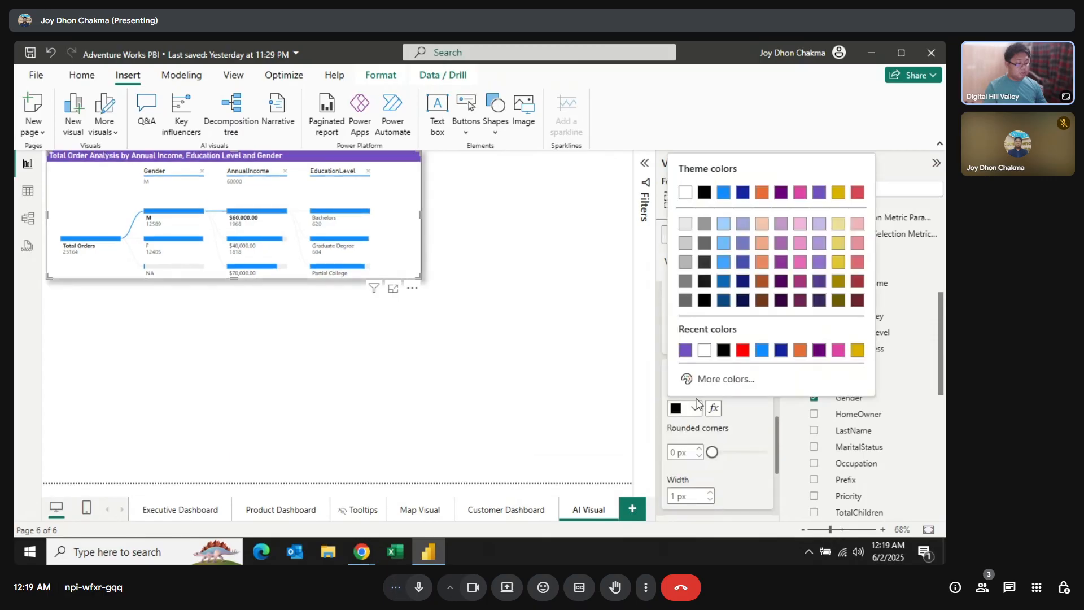
{"action": "left_click", "coordinate": [706, 350]}
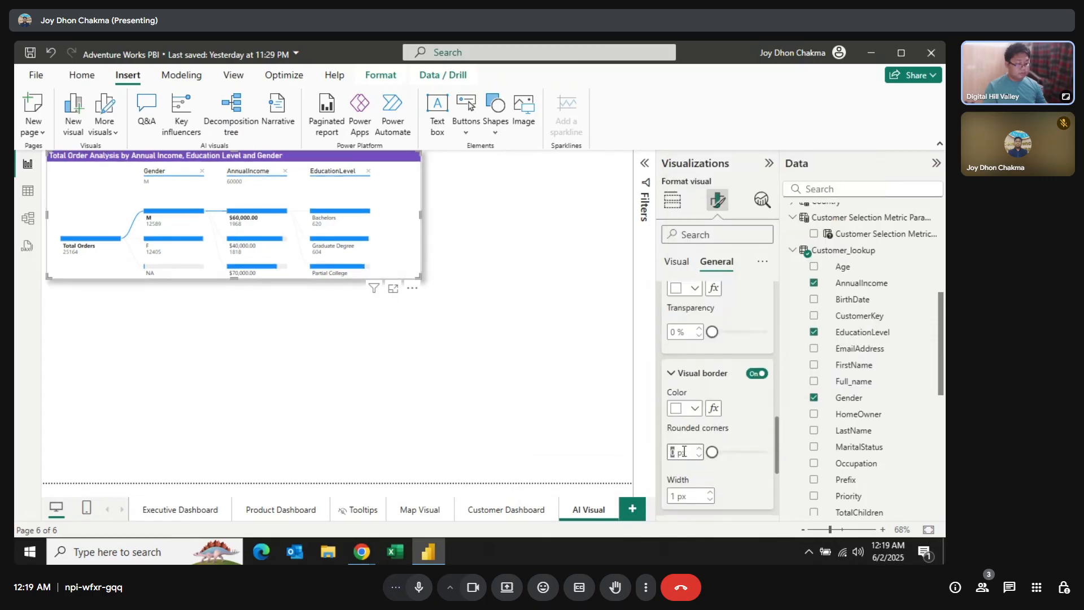
{"action": "type", "text": "14"}
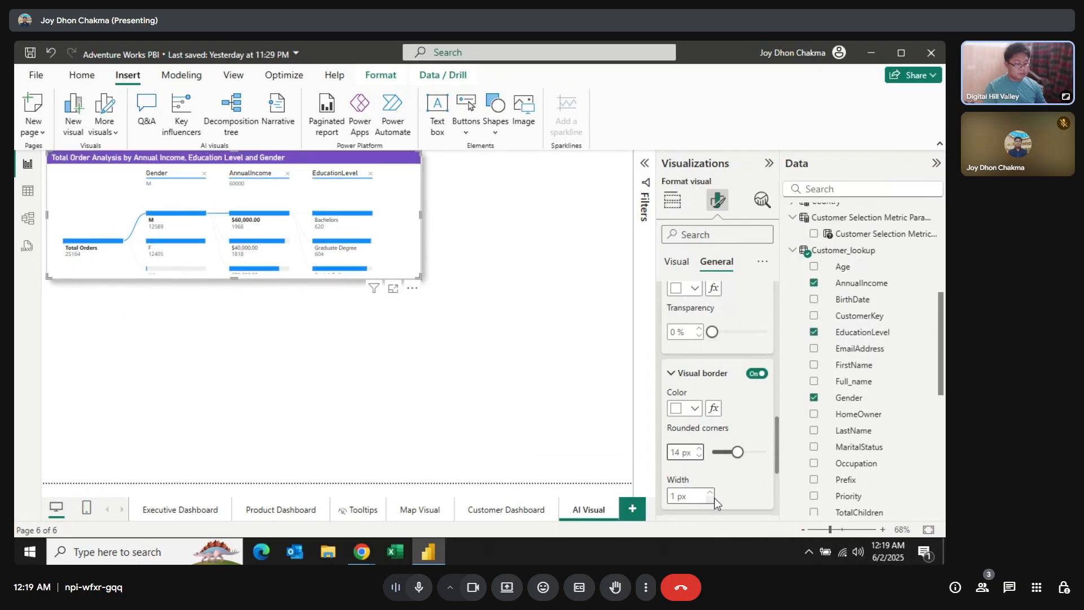
{"action": "left_click", "coordinate": [496, 367]}
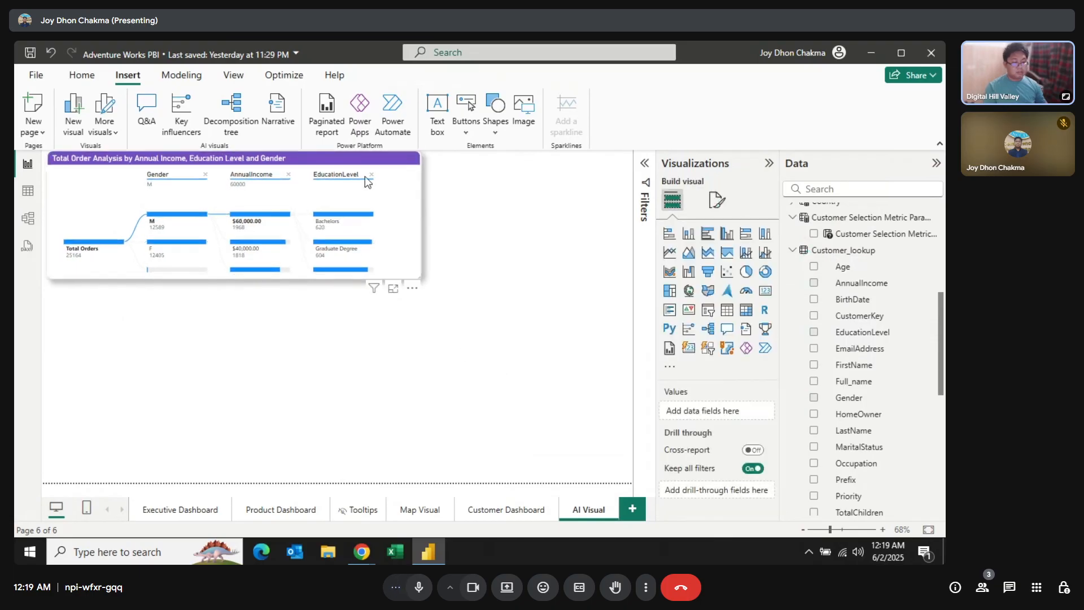
Place a copy of the decomposition tree directly below the original and convert the copy to a key influencers visual.
{"action": "left_click", "coordinate": [345, 158]}
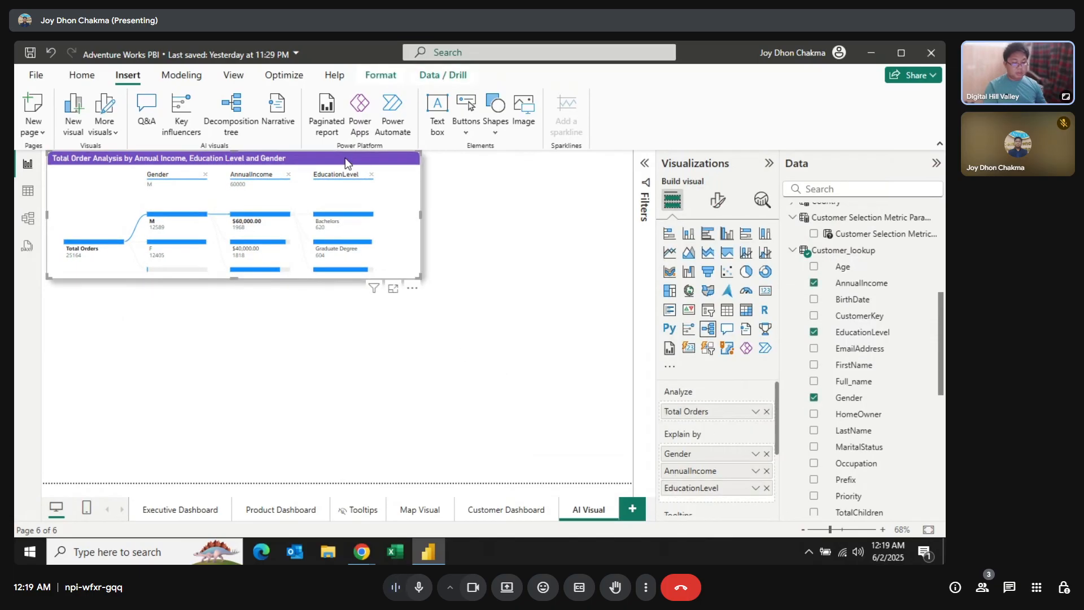
{"action": "left_click_drag", "start_coordinate": [345, 158], "coordinate": [338, 311]}
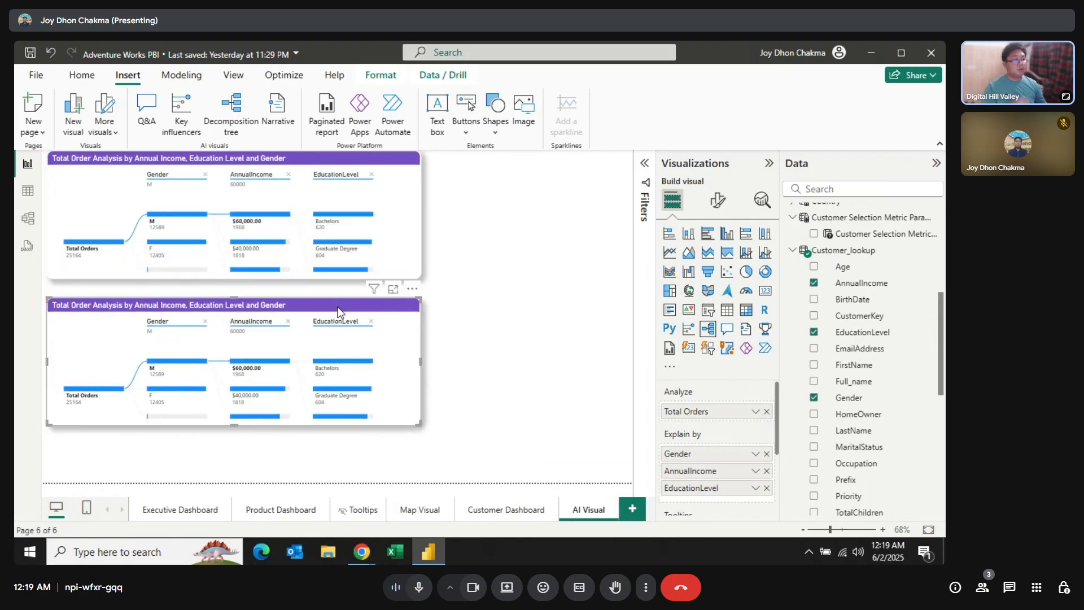
{"action": "left_click", "coordinate": [694, 332]}
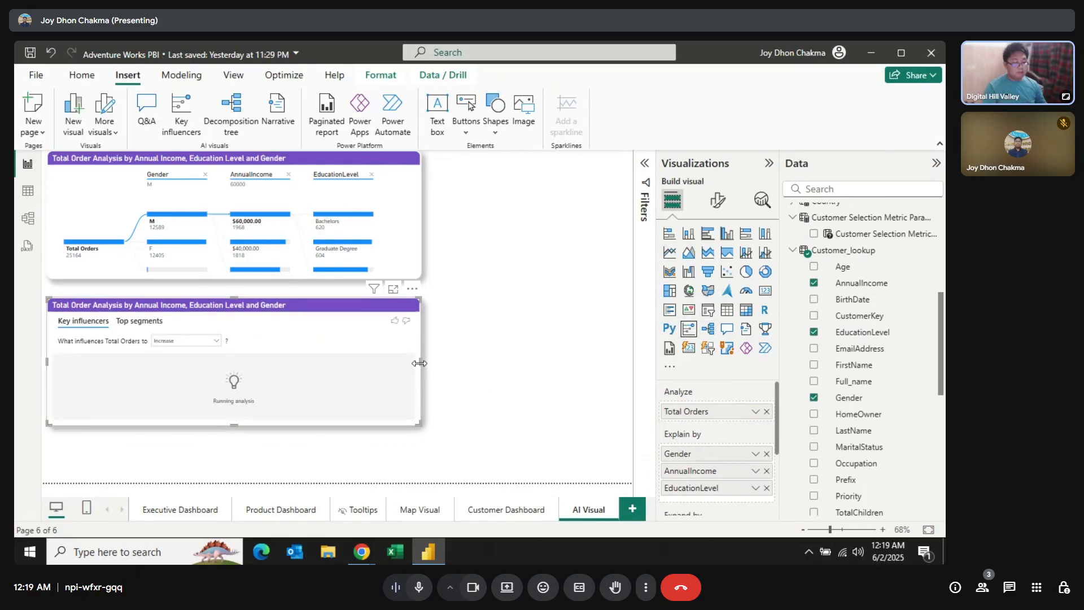
Enlarge the key influencers visual to span the page's full width and reach down to its lower edge.
{"action": "left_click_drag", "start_coordinate": [419, 363], "coordinate": [625, 368]}
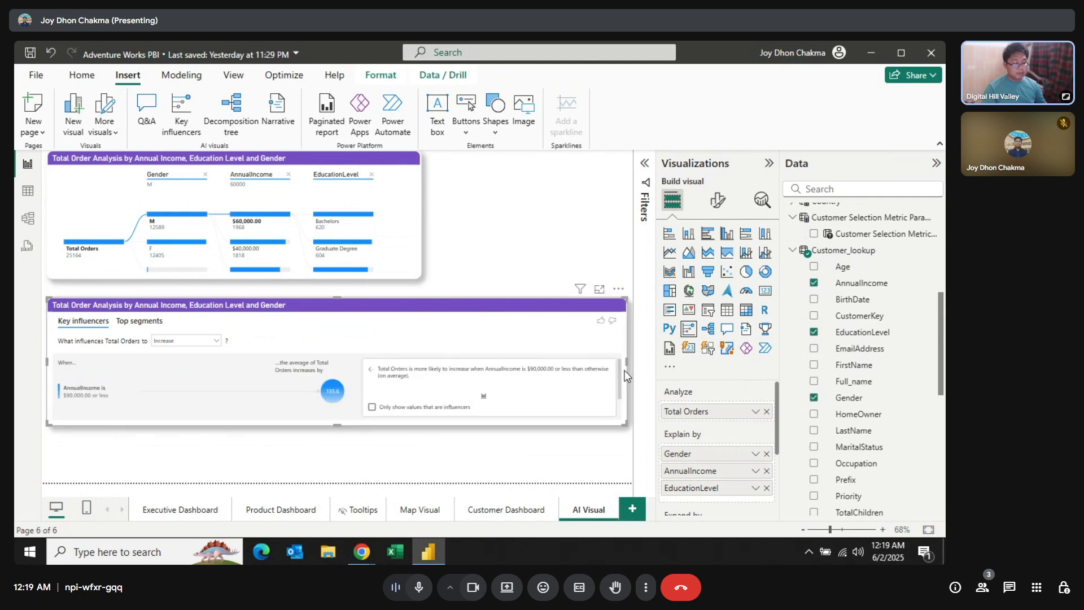
{"action": "left_click_drag", "start_coordinate": [347, 425], "coordinate": [345, 483]}
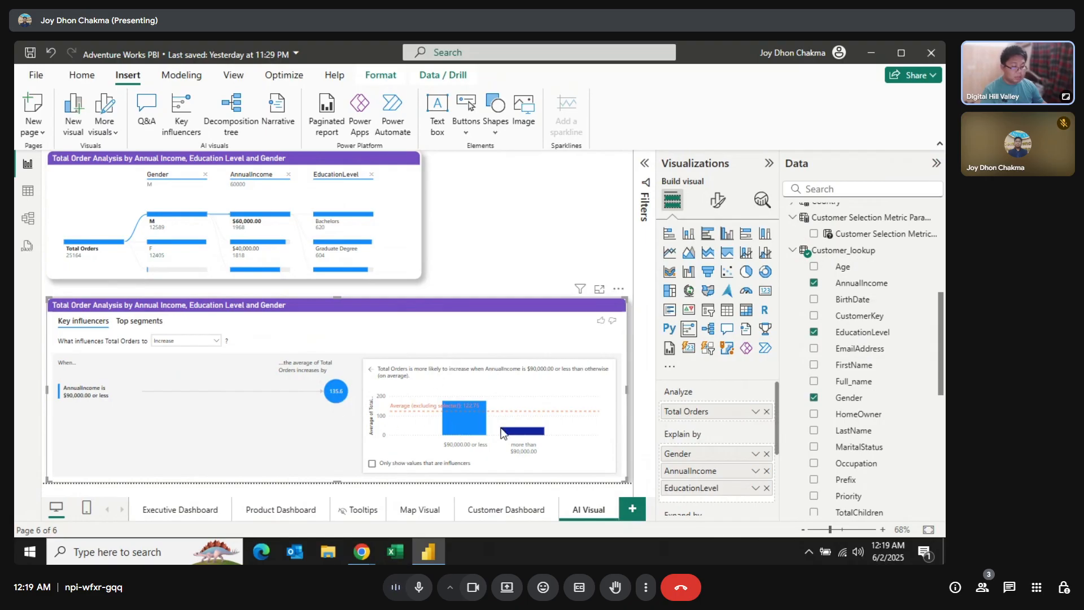
{"action": "left_click", "coordinate": [175, 341]}
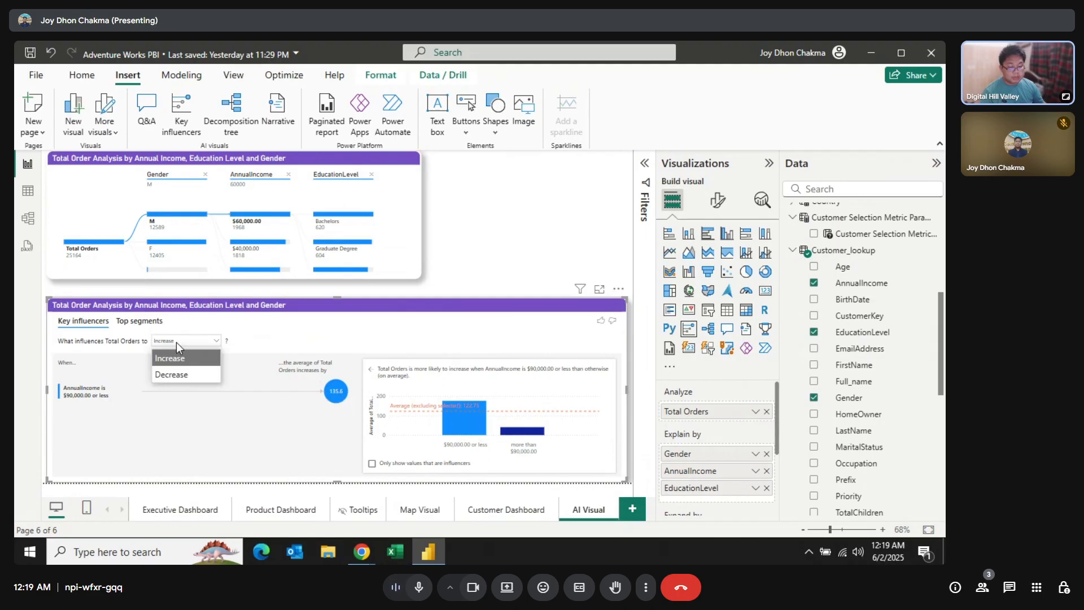
{"action": "left_click", "coordinate": [320, 305]}
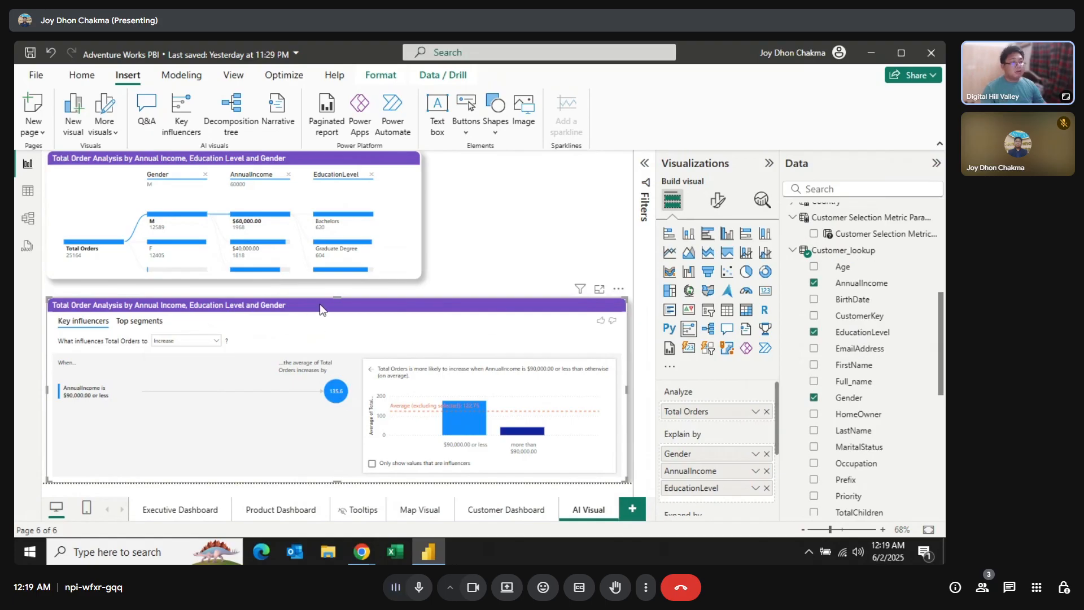
Turn off the key influencers visual's title and lower its upper edge to widen the gap beneath the decomposition tree.
{"action": "left_click", "coordinate": [716, 214]}
{"action": "left_click", "coordinate": [717, 262]}
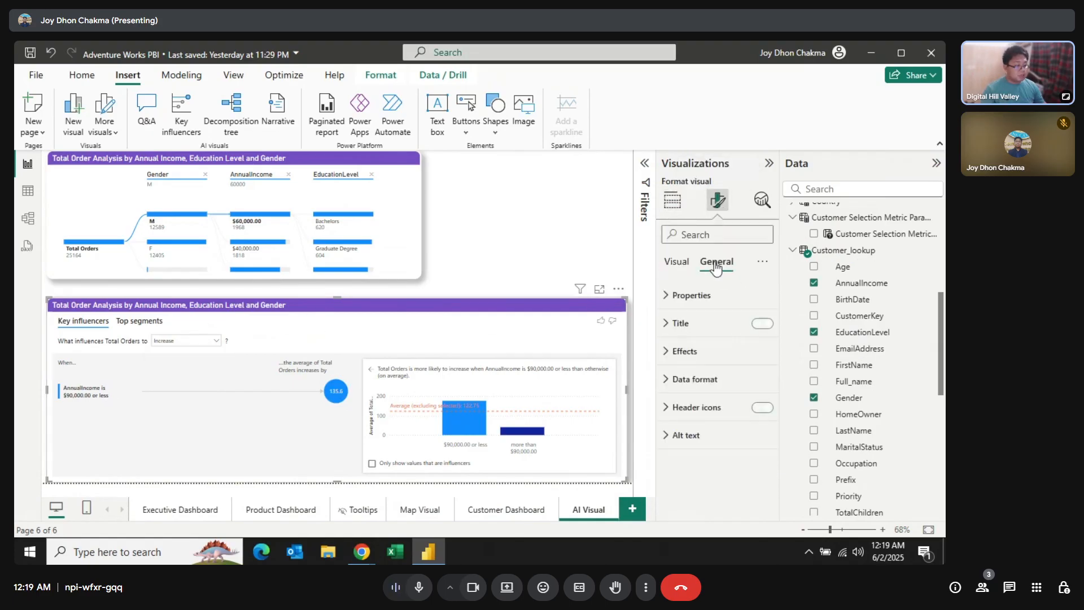
{"action": "left_click", "coordinate": [762, 324]}
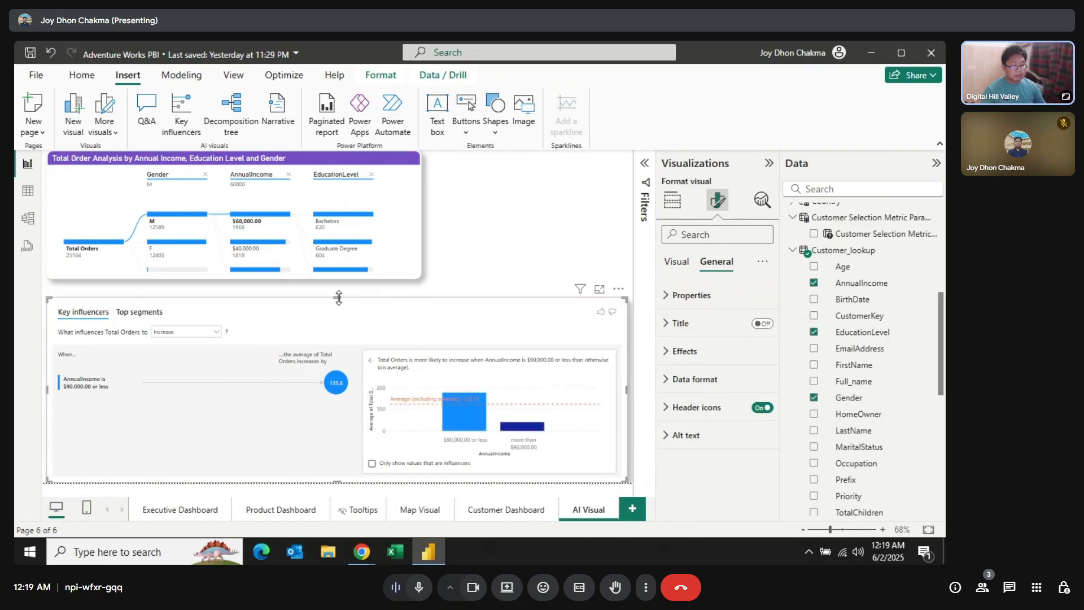
{"action": "left_click_drag", "start_coordinate": [338, 298], "coordinate": [329, 317]}
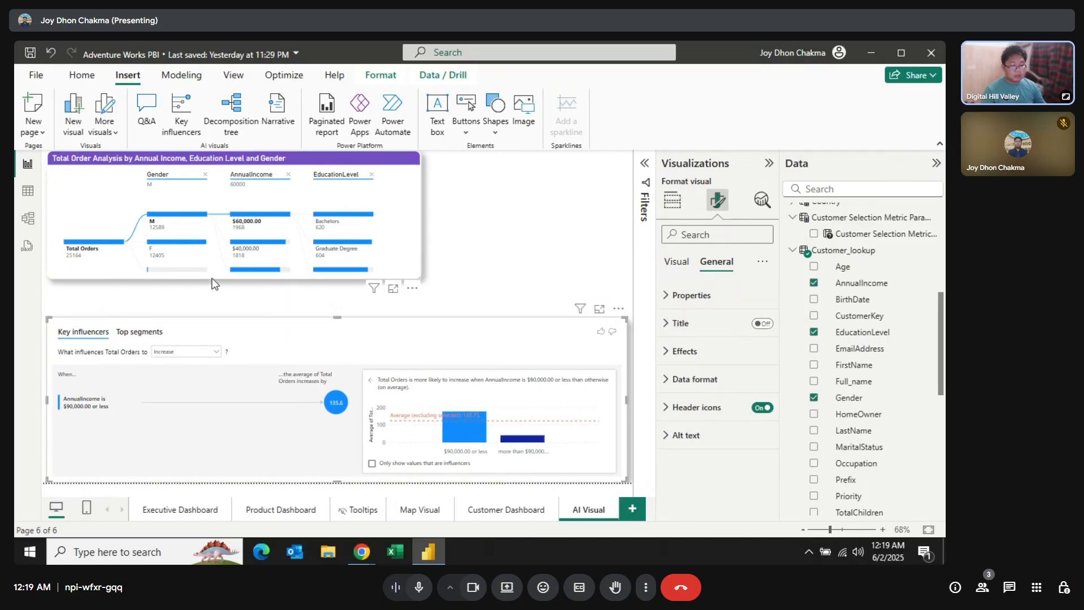
Make the decomposition tree taller to fill the gap above the key influencers visual and slightly narrower to free space beside it.
{"action": "left_click", "coordinate": [212, 278]}
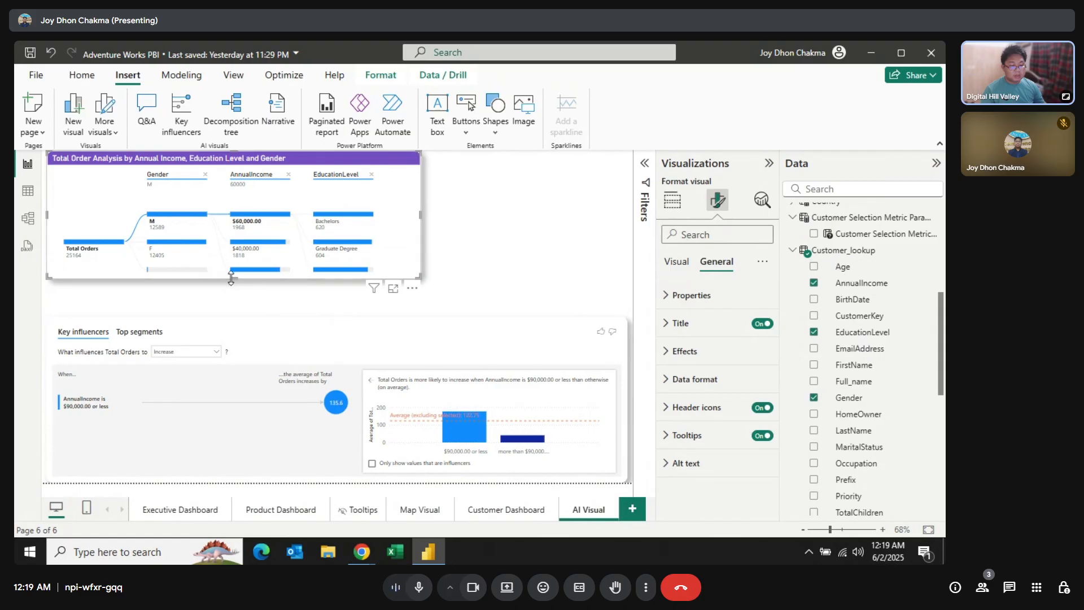
{"action": "left_click_drag", "start_coordinate": [231, 278], "coordinate": [235, 309]}
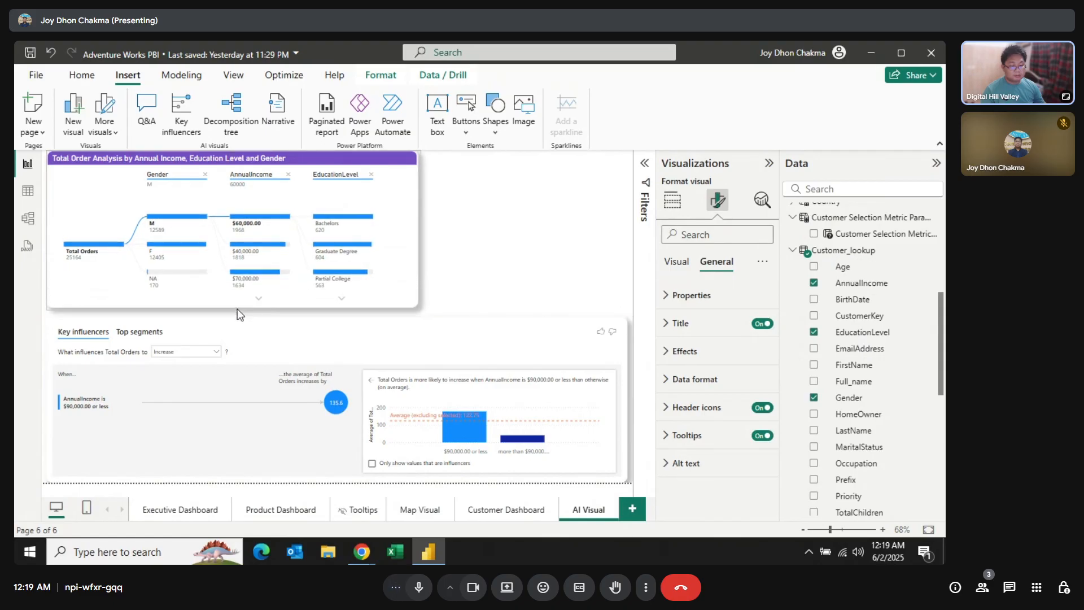
{"action": "left_click", "coordinate": [461, 288]}
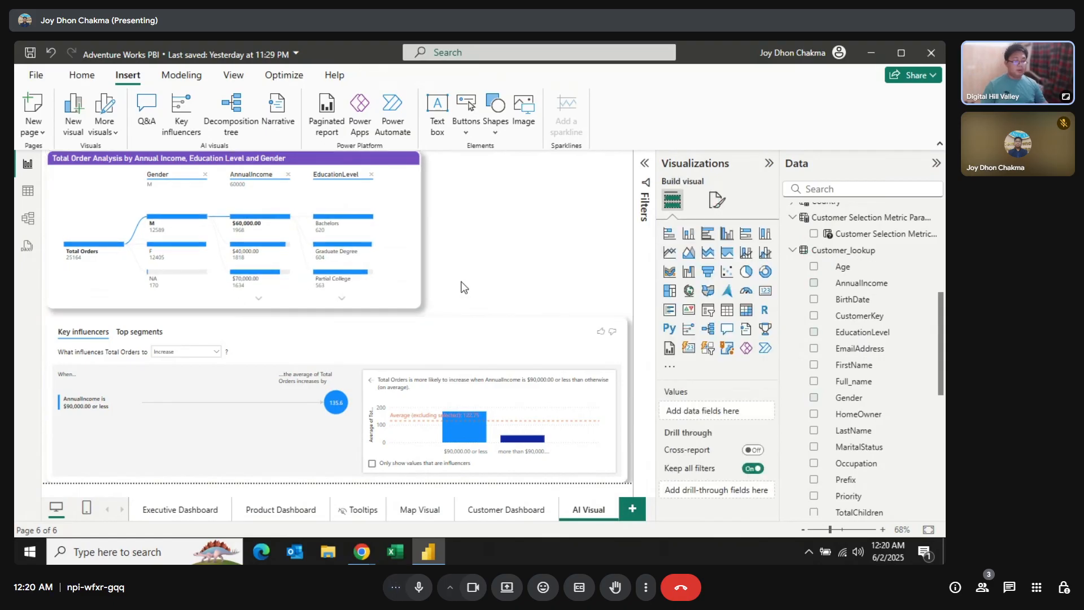
{"action": "left_click", "coordinate": [418, 211]}
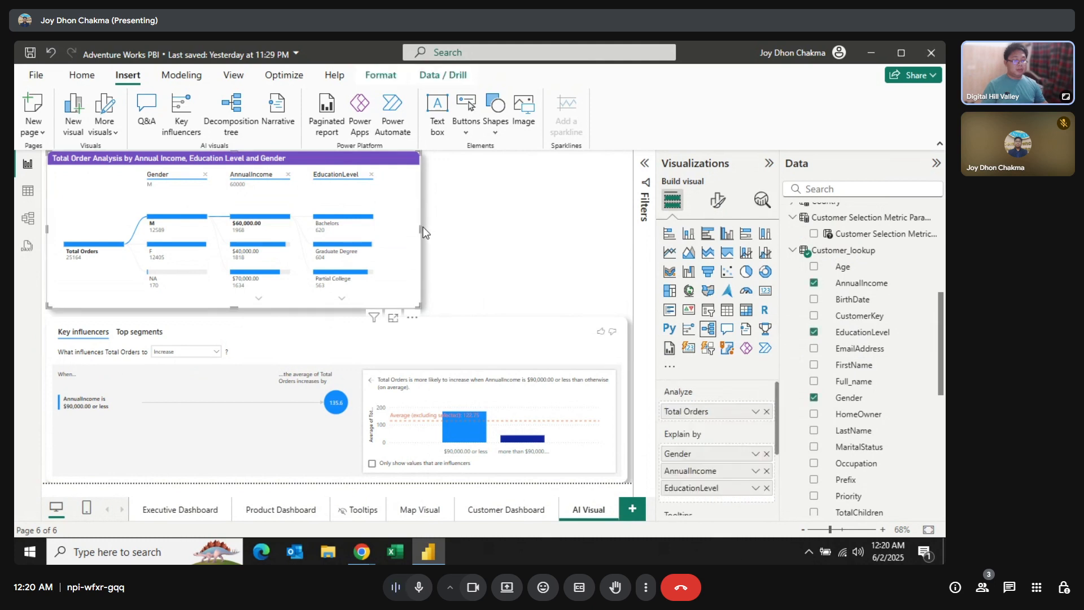
{"action": "left_click_drag", "start_coordinate": [421, 230], "coordinate": [390, 232]}
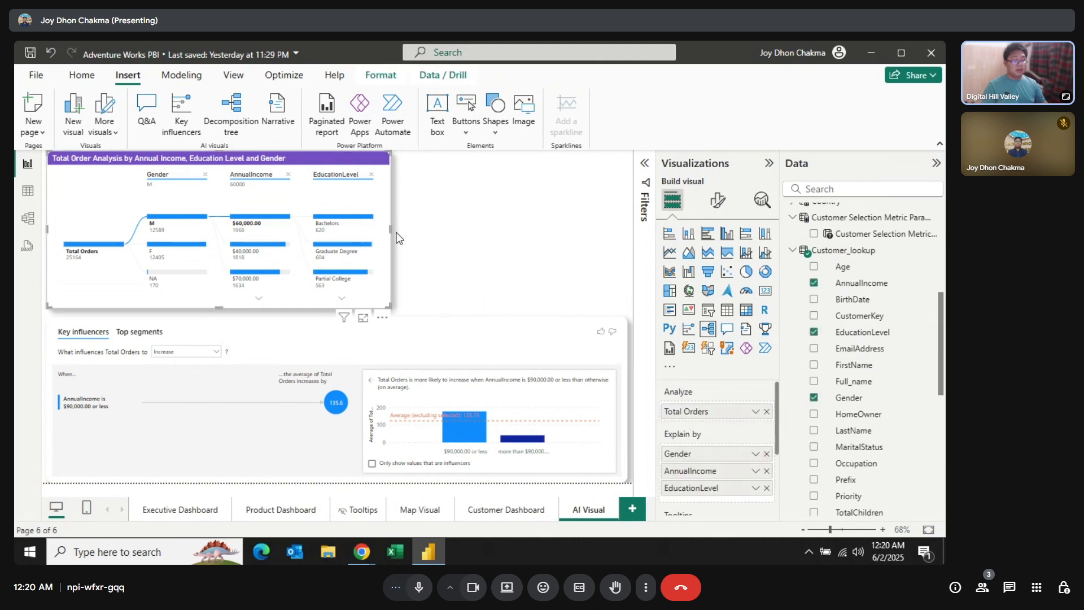
Insert a Q&A visual in the empty space beside the decomposition tree and narrow it slightly to leave a gap between them.
{"action": "left_click", "coordinate": [398, 237]}
{"action": "left_click", "coordinate": [146, 111]}
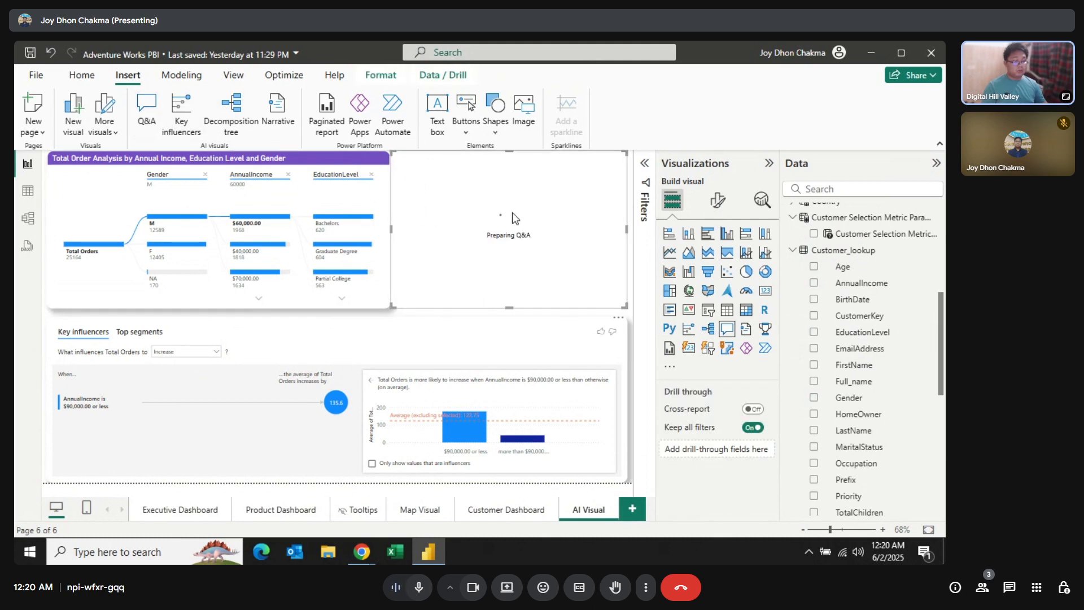
{"action": "left_click_drag", "start_coordinate": [392, 229], "coordinate": [397, 228]}
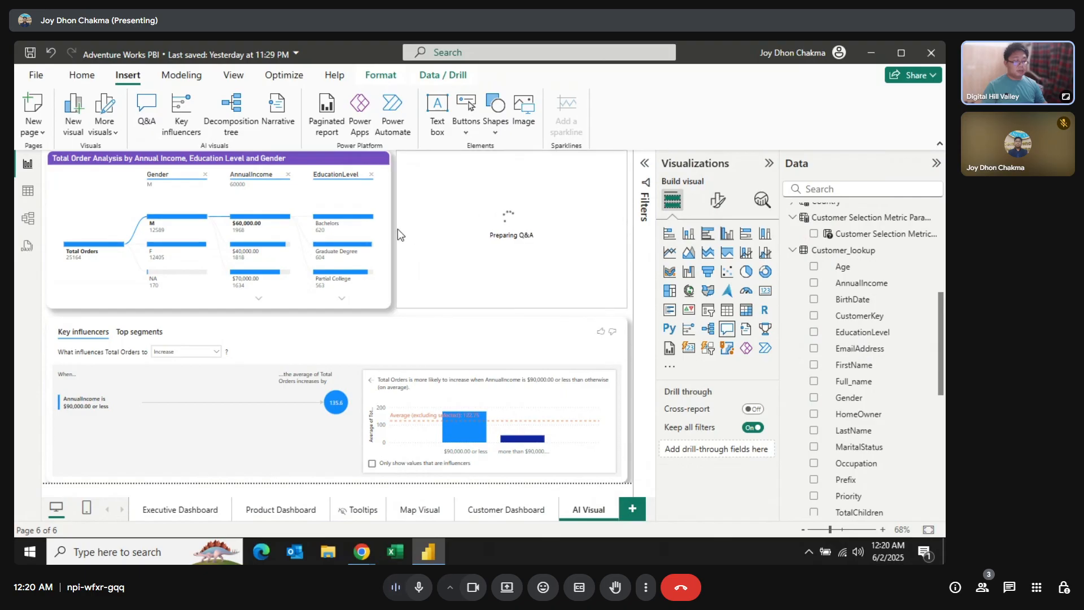
Turn on the Q&A visual's title and set its text to "Ask Based on Data".
{"action": "left_click", "coordinate": [718, 199]}
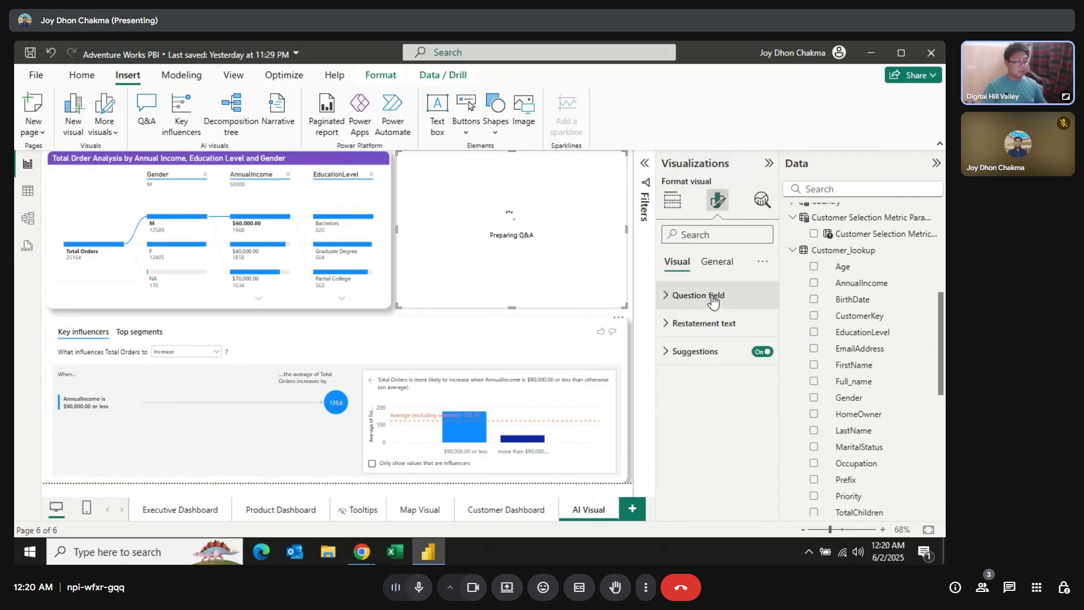
{"action": "left_click", "coordinate": [716, 261]}
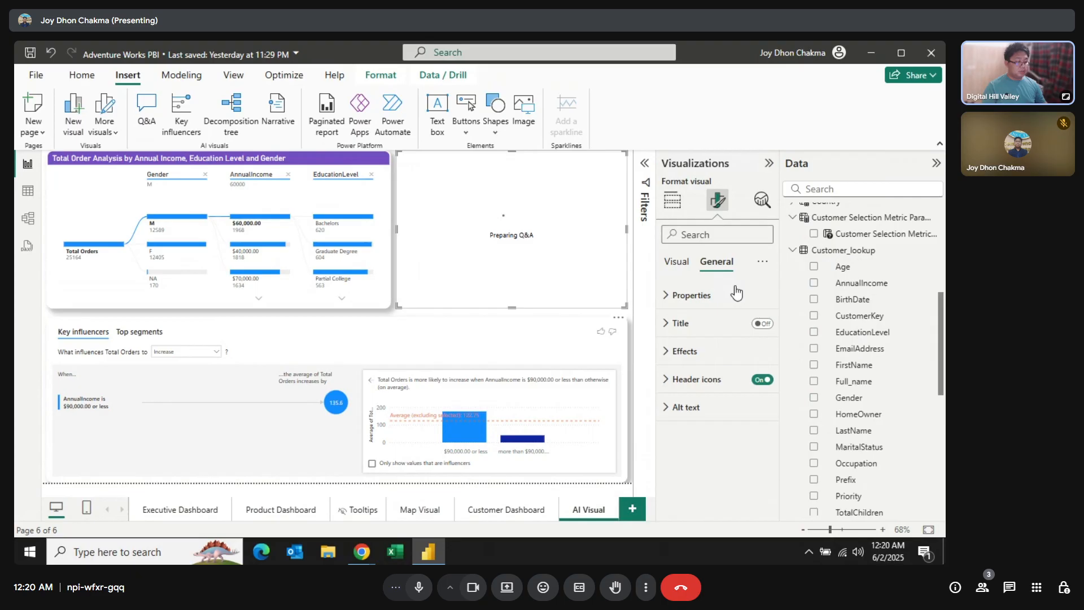
{"action": "left_click", "coordinate": [762, 323]}
{"action": "left_click", "coordinate": [677, 323]}
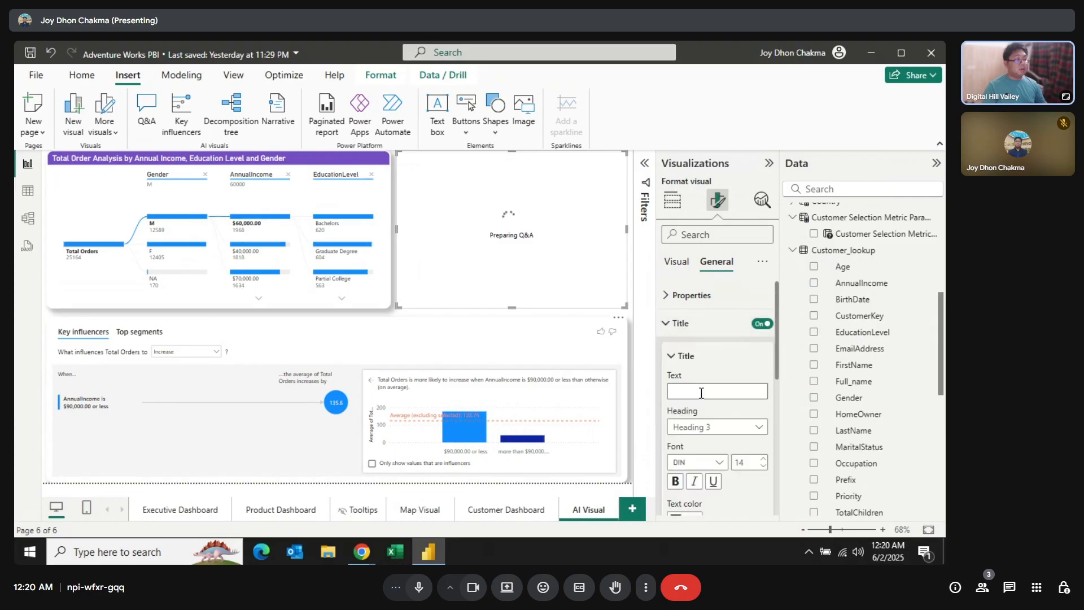
{"action": "left_click", "coordinate": [701, 392]}
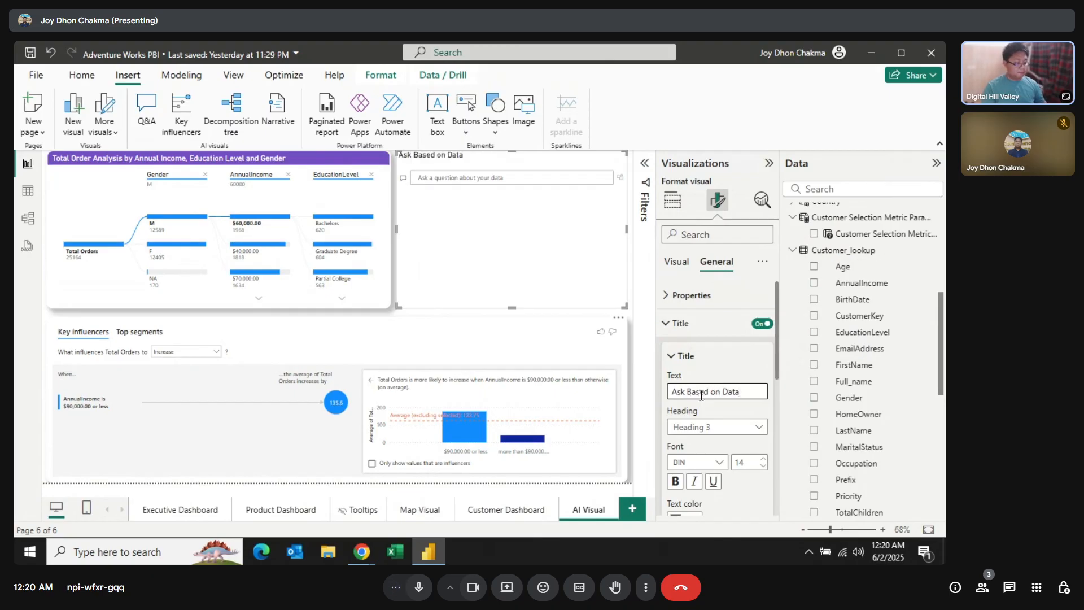
{"action": "scroll", "coordinate": [697, 485], "scroll_direction": "down", "scroll_amount": 1}
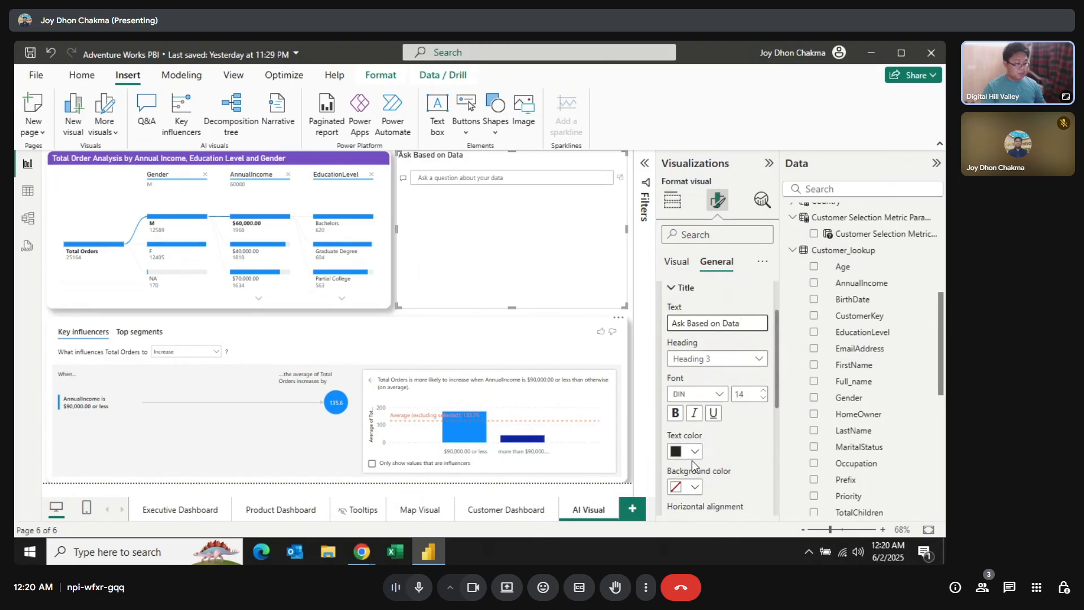
{"action": "left_click", "coordinate": [420, 316]}
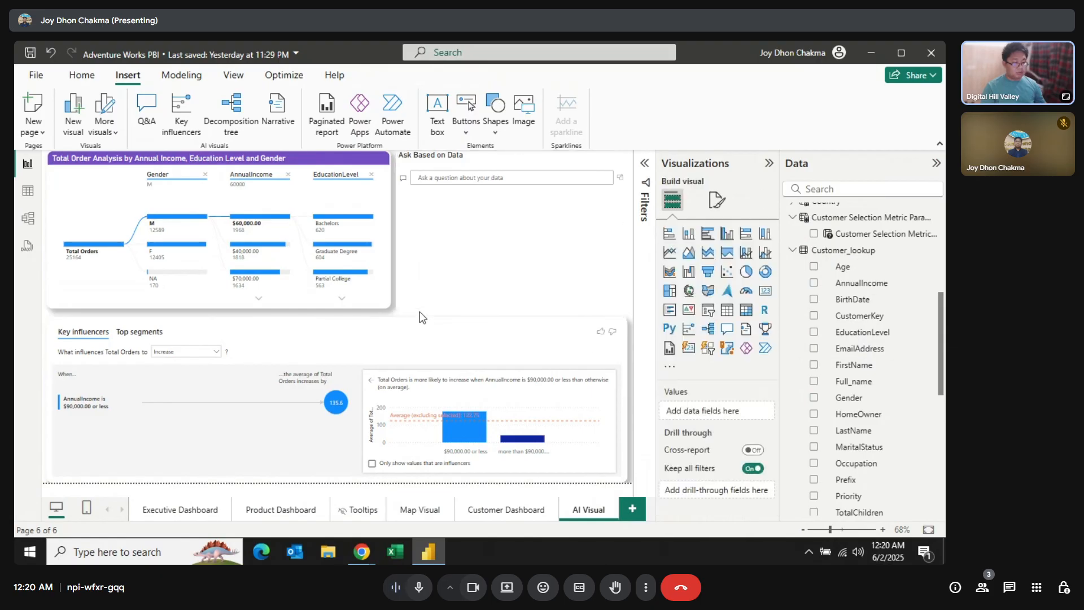
{"action": "left_click", "coordinate": [513, 162]}
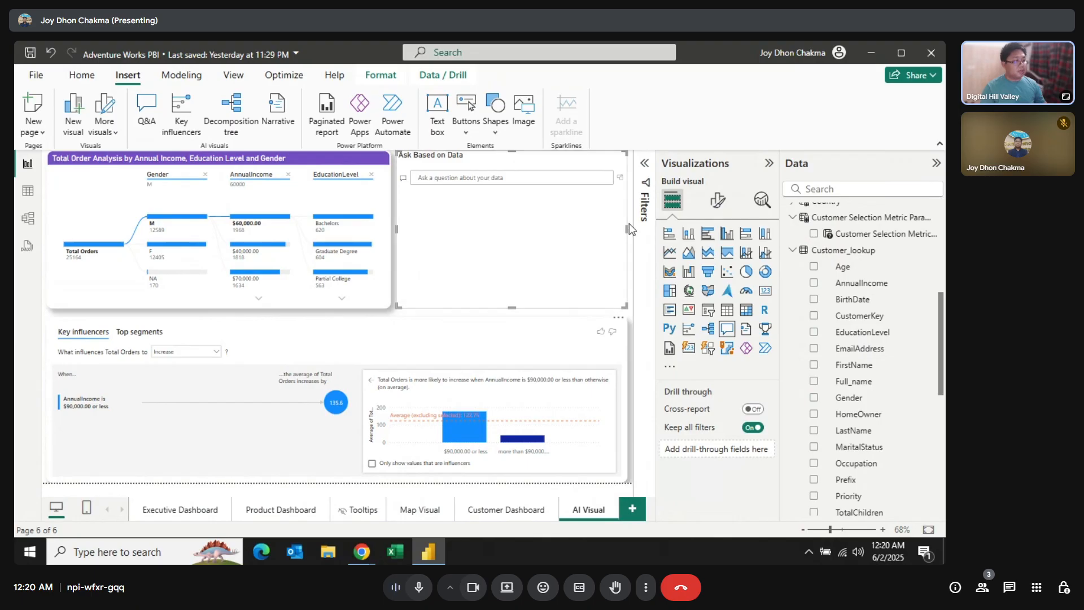